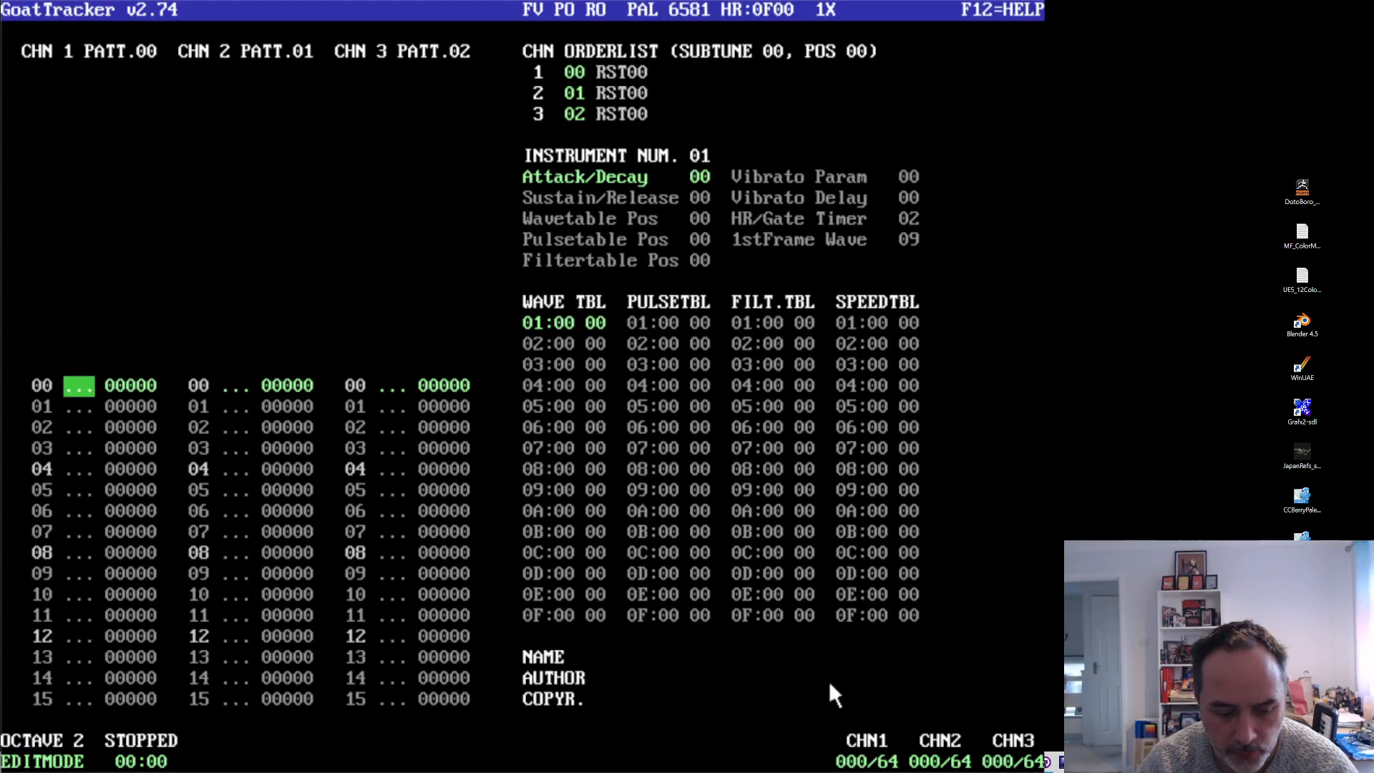
key(shift+Return)
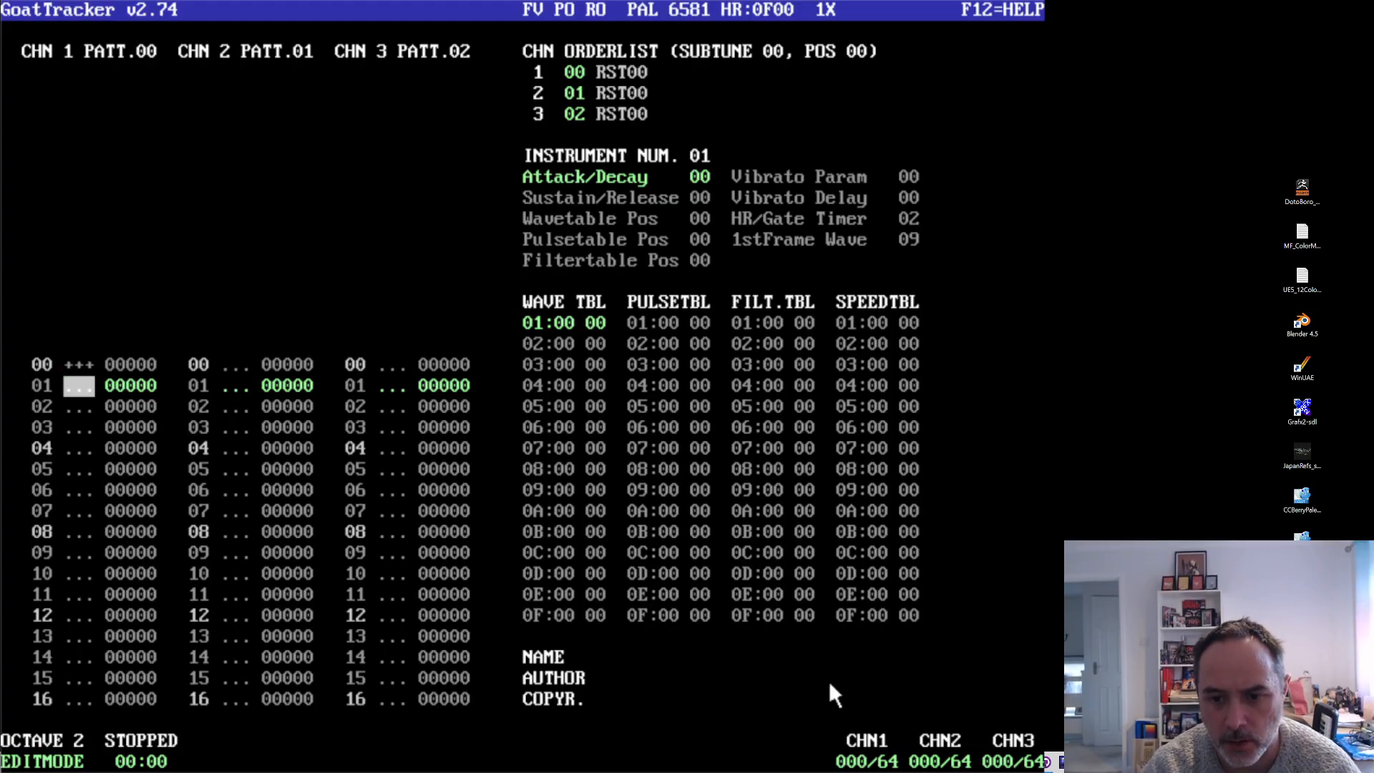
key(alt+Return)
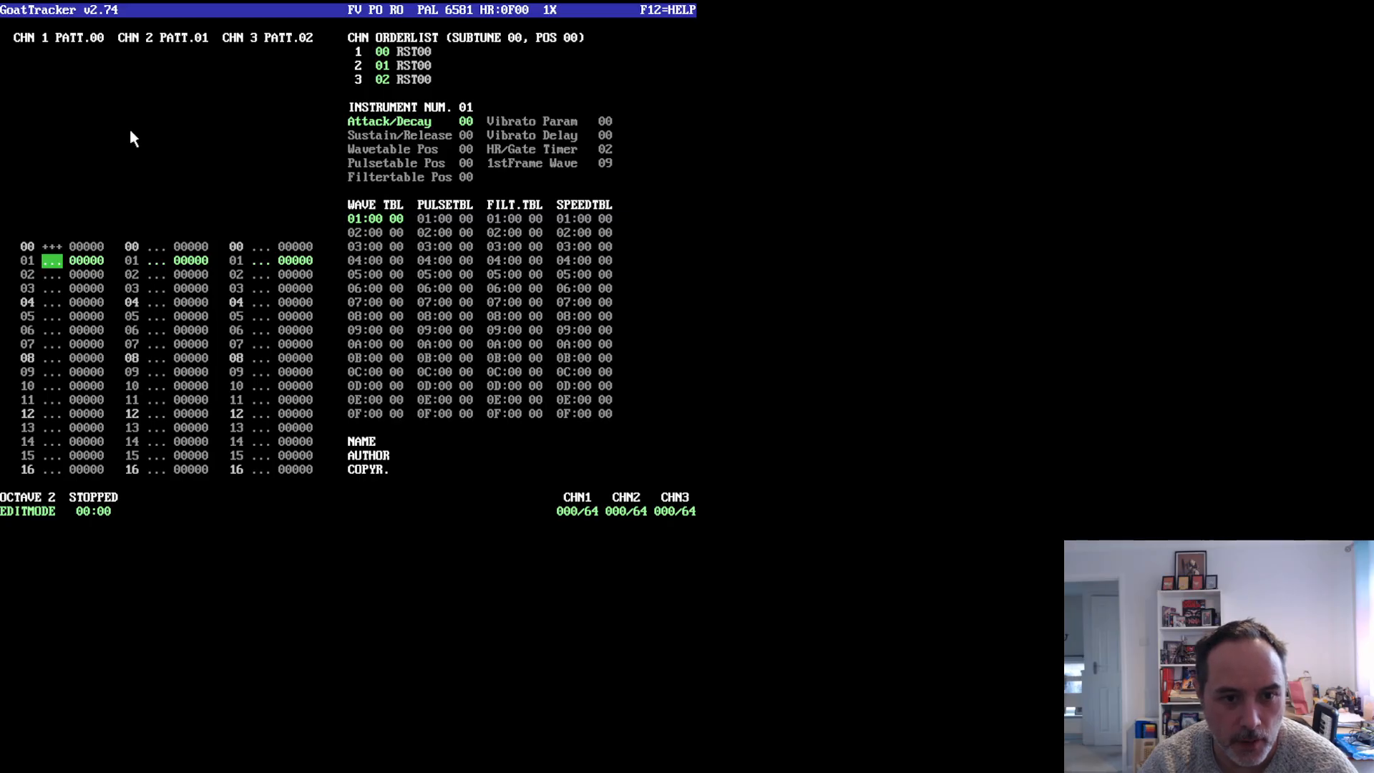
key(alt+Tab)
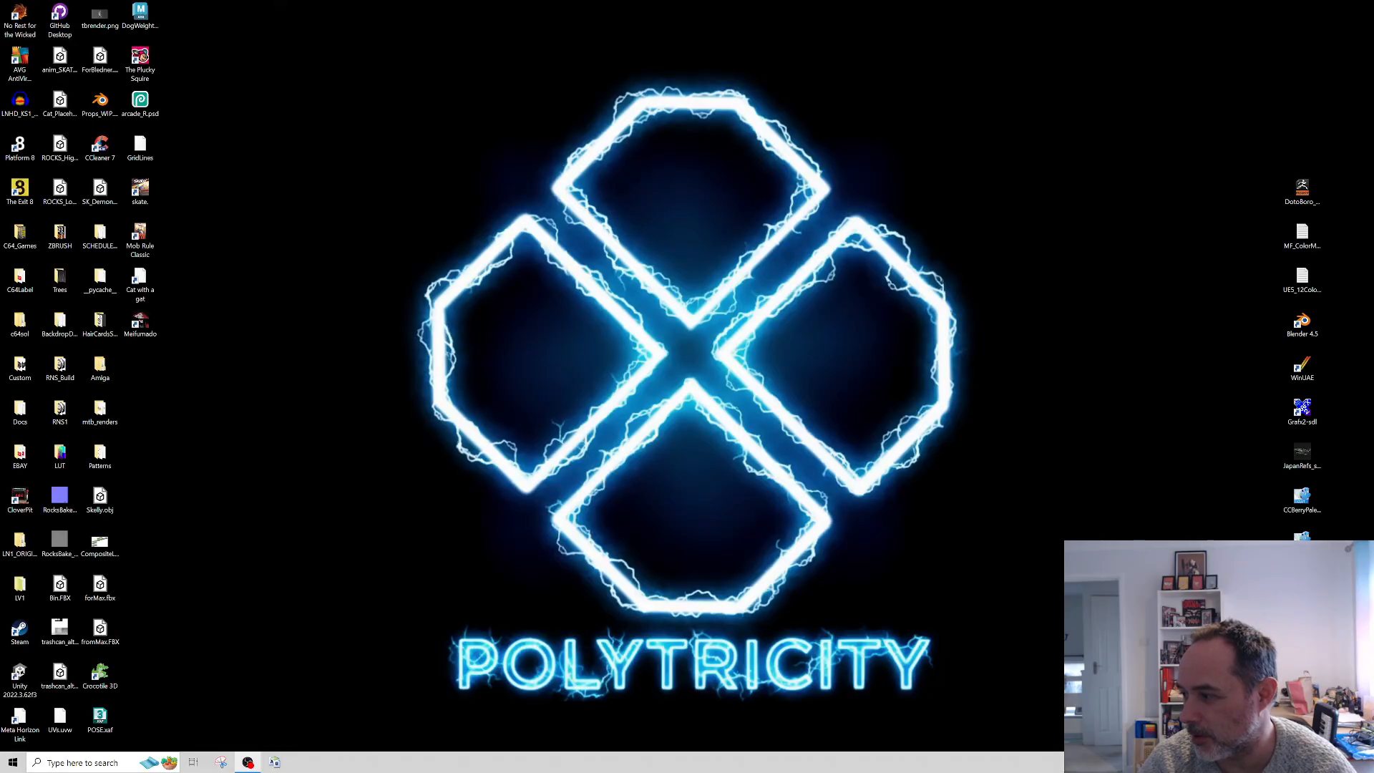
key(alt+Tab)
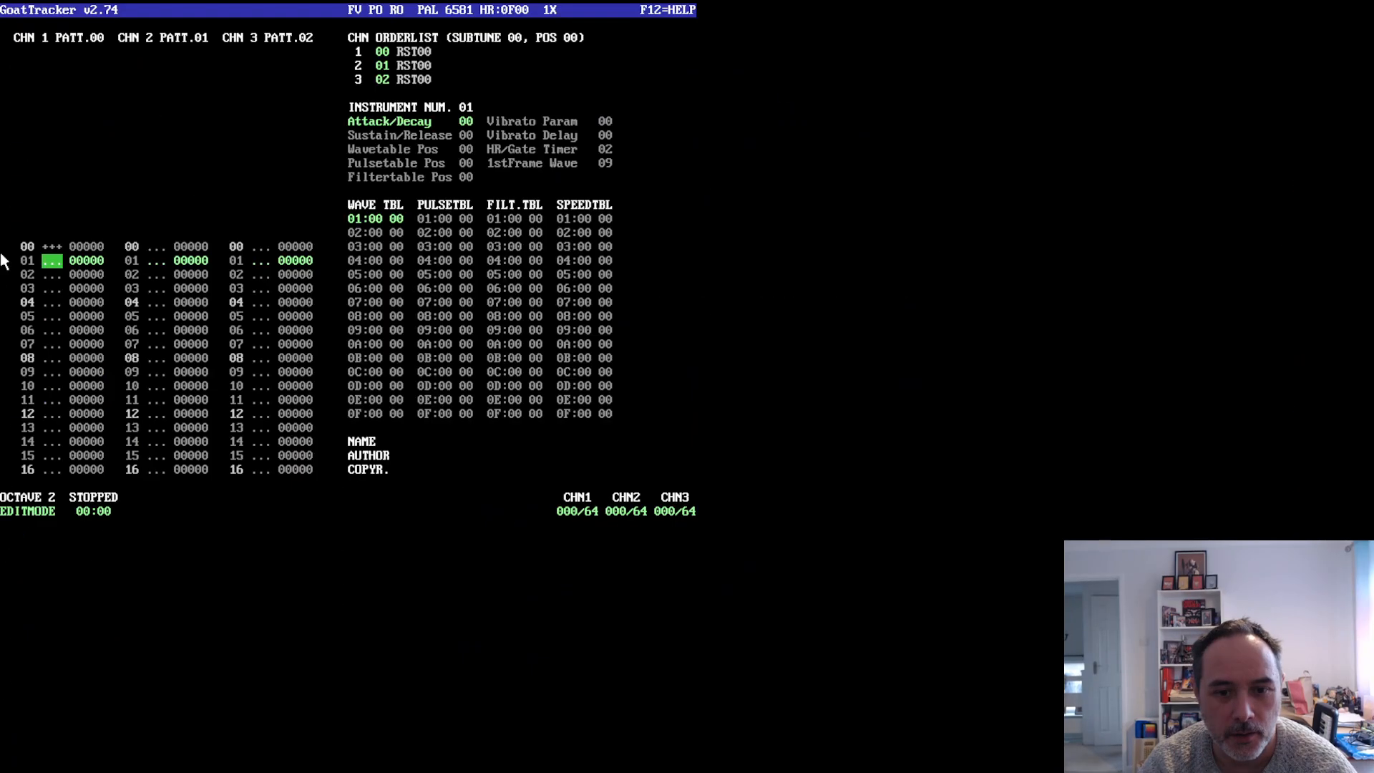
click(254, 162)
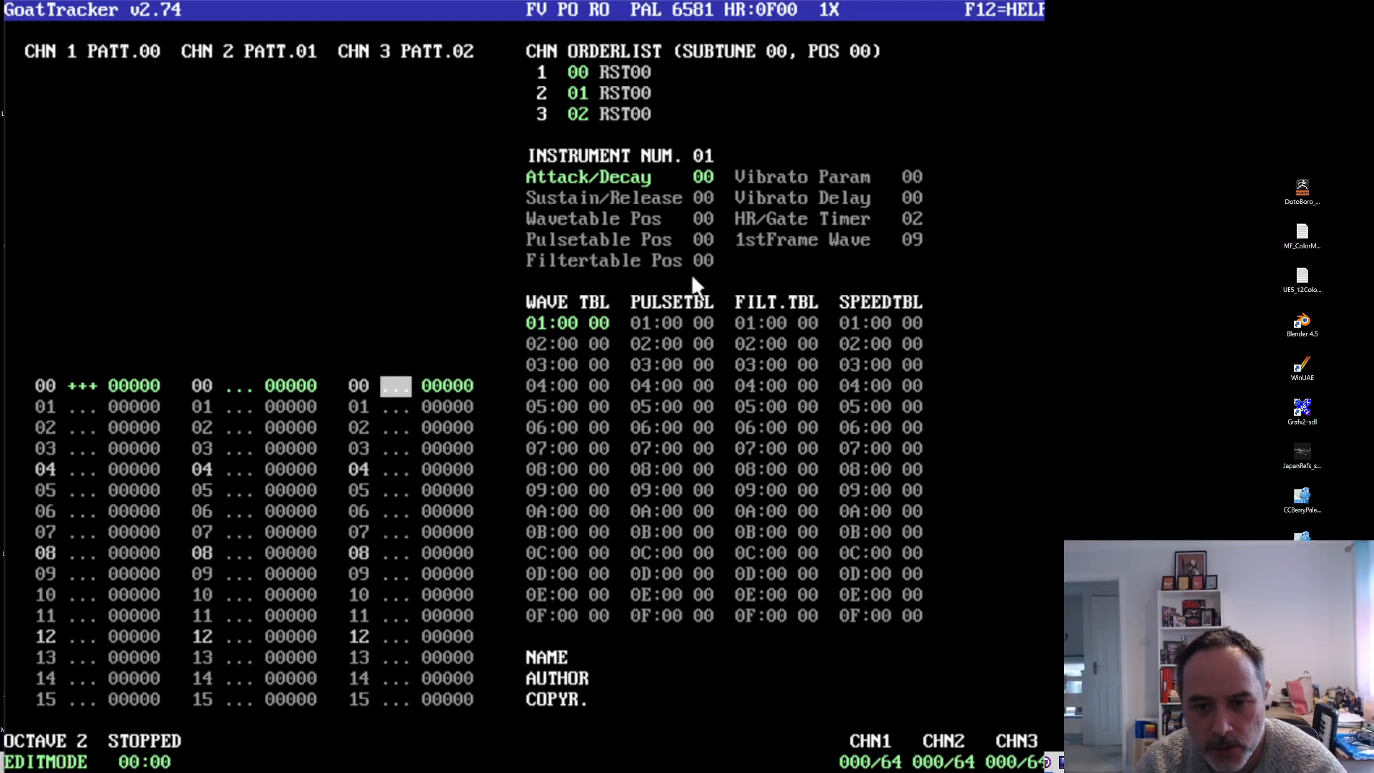
click(710, 172)
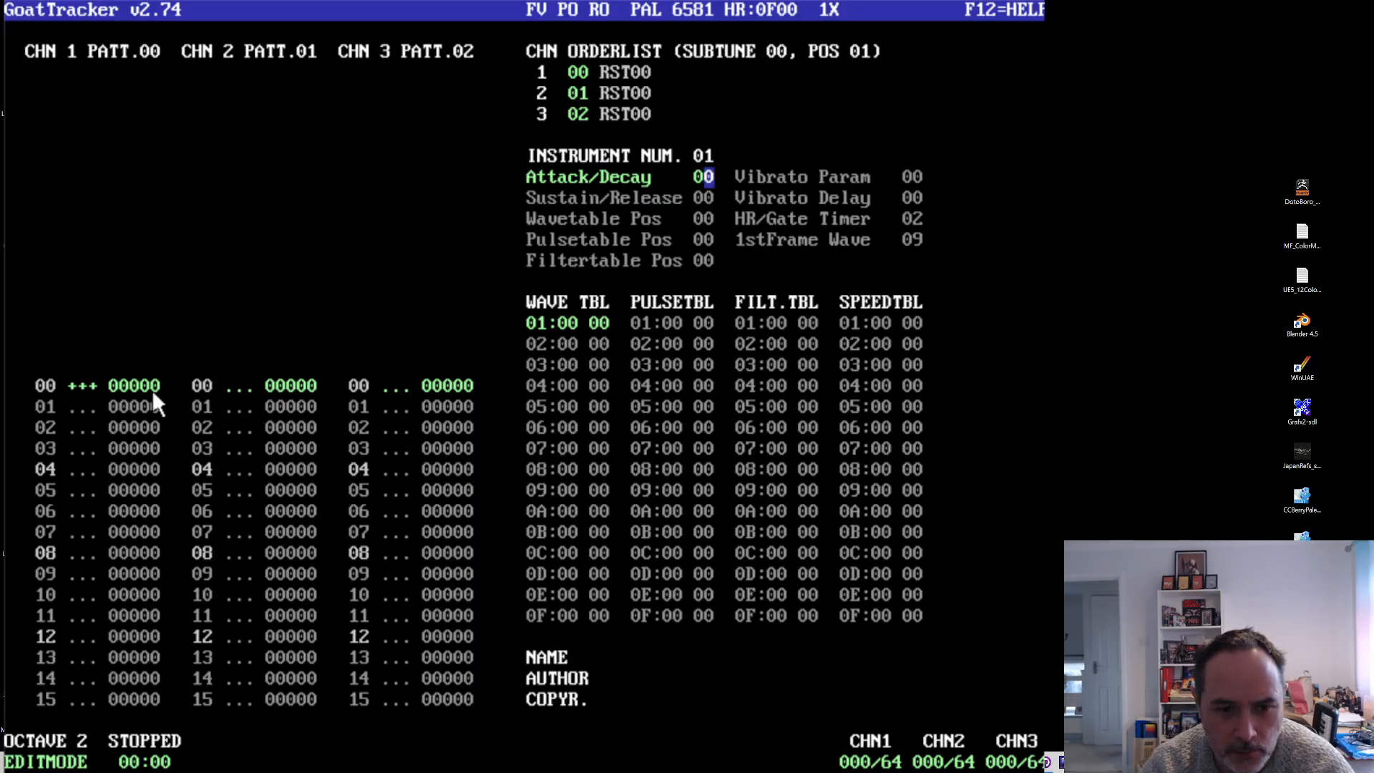
click(84, 383)
key(Delete)
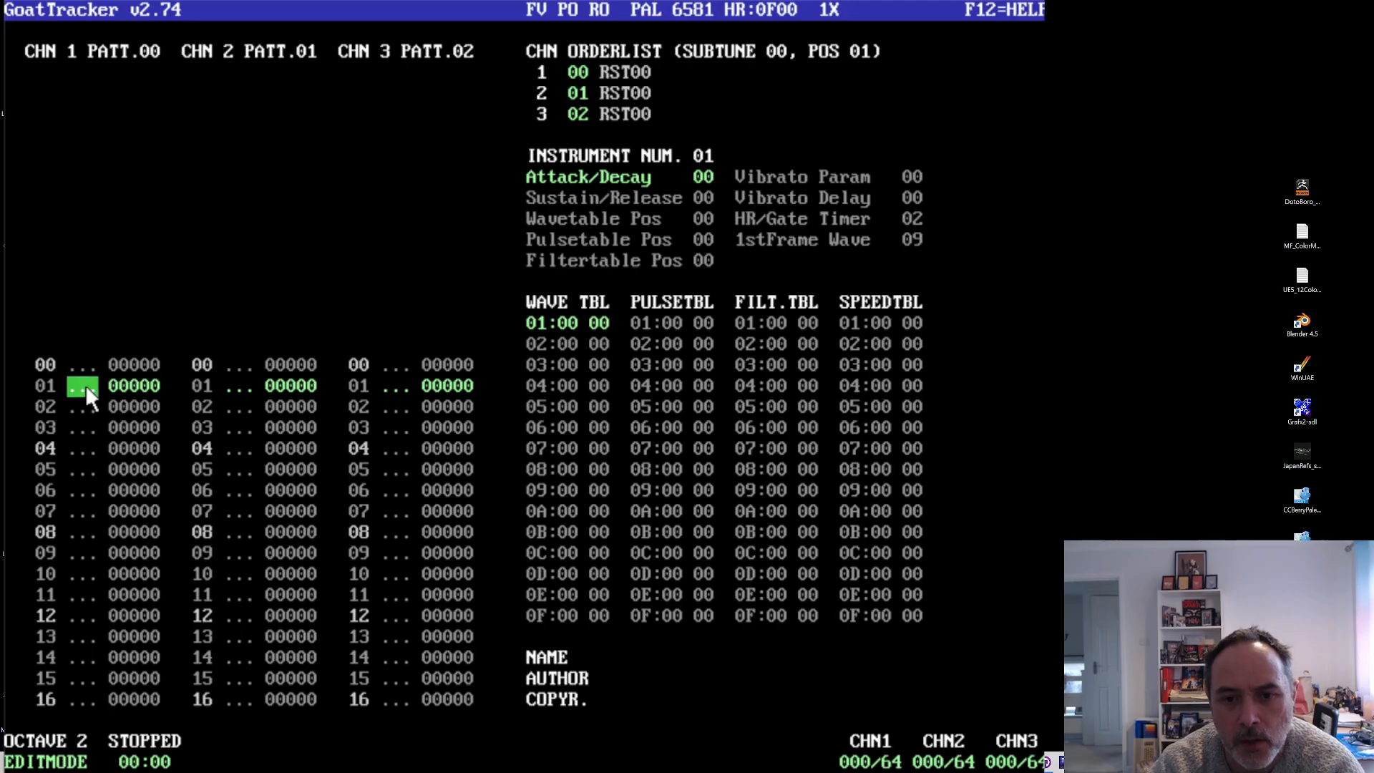
- Set instrument 01's Attack/Decay to 0F, Sustain/Release to 0F and Wavetable Pos to 01
click(707, 174)
text(0F 0F )
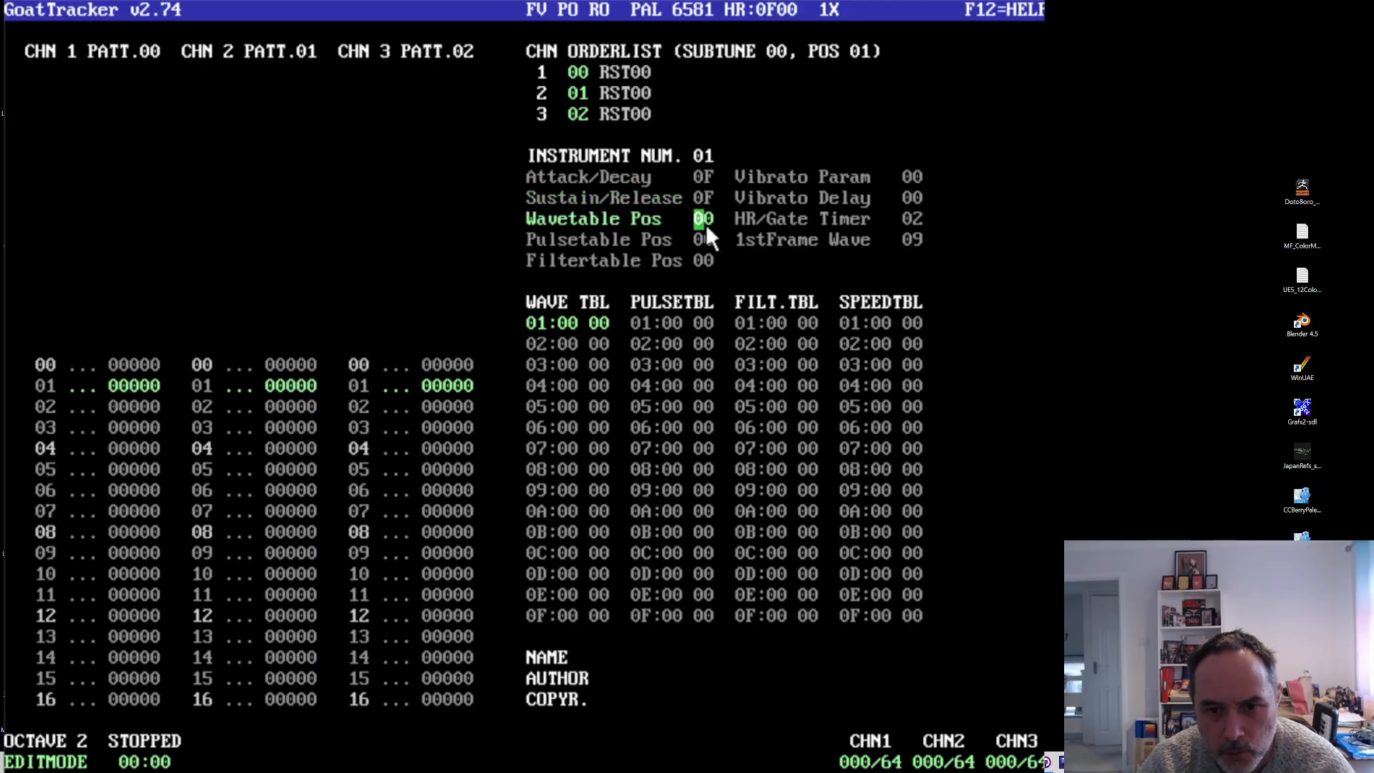
text(01)
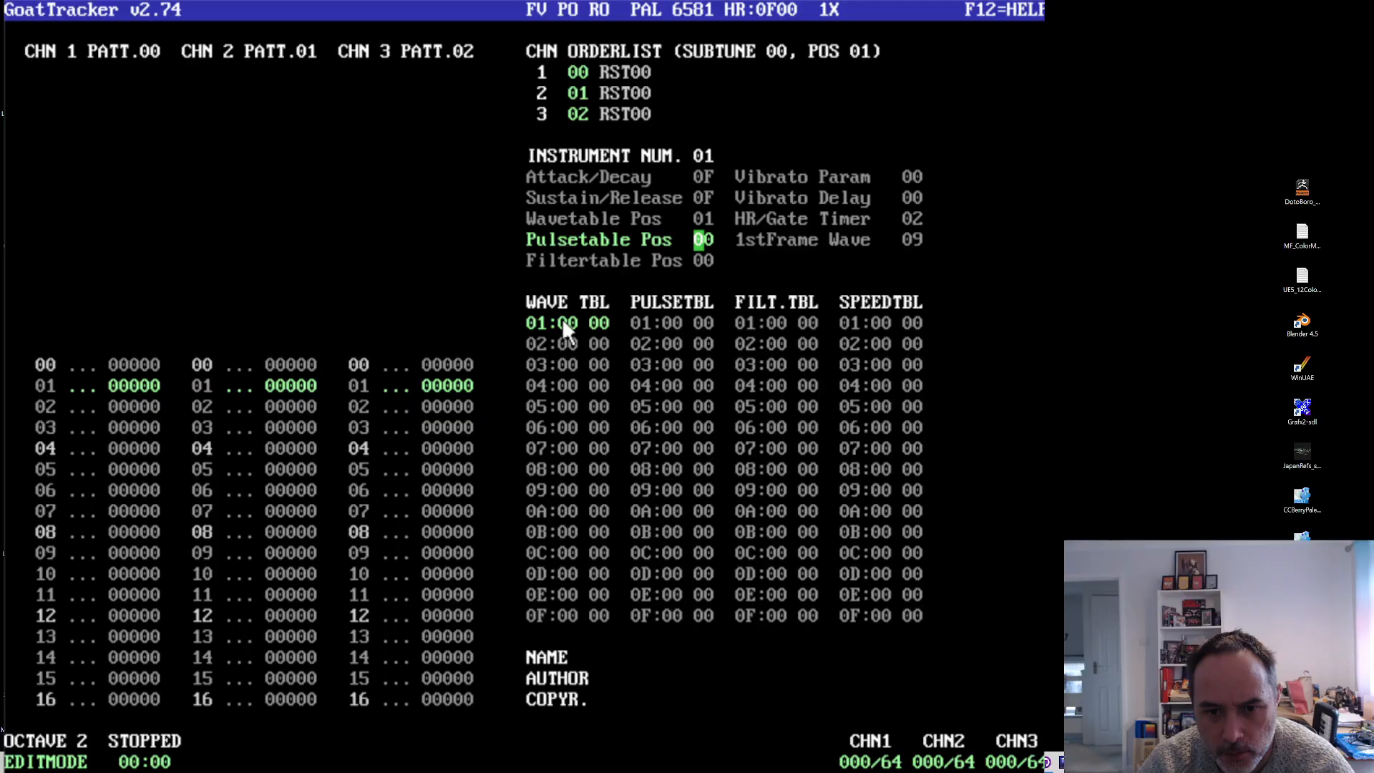
- In the wavetable's first column, set row 01 to 21, row 05 to 20 and row 06 to FF
click(569, 324)
text(21)
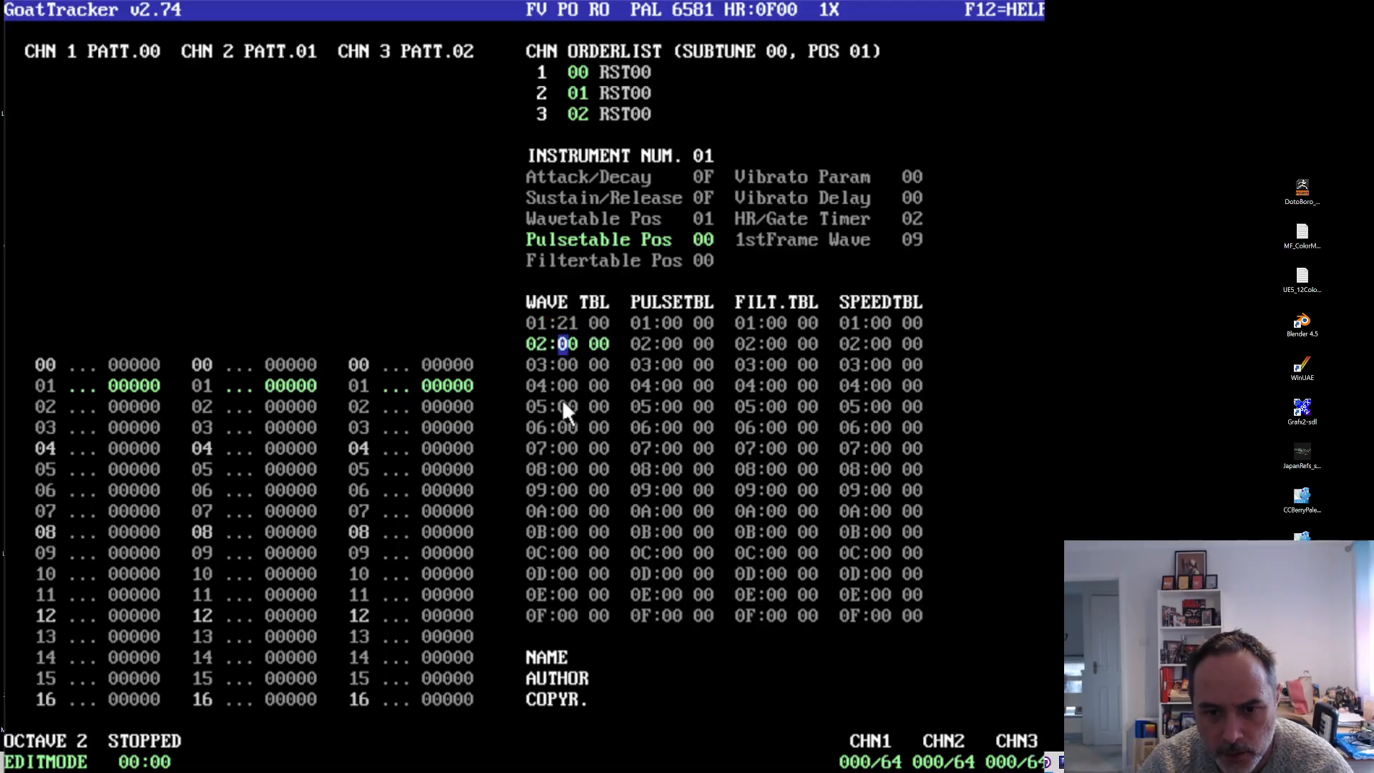
click(568, 405)
text(2)
click(566, 428)
text(FF)
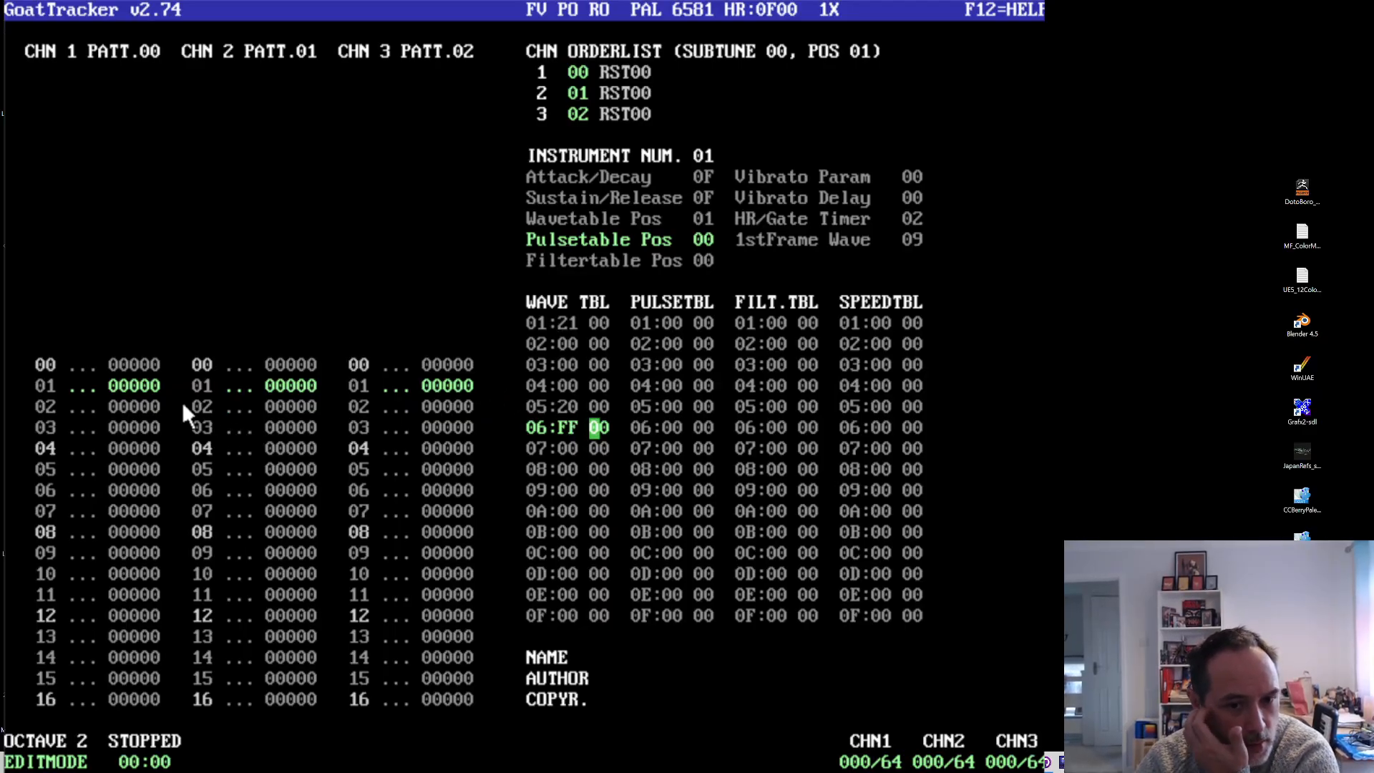
- Enter an E-3 note with instrument 01 on row 00 of channel 1 and set the instrument's Sustain/Release to 07
click(84, 363)
key(e)
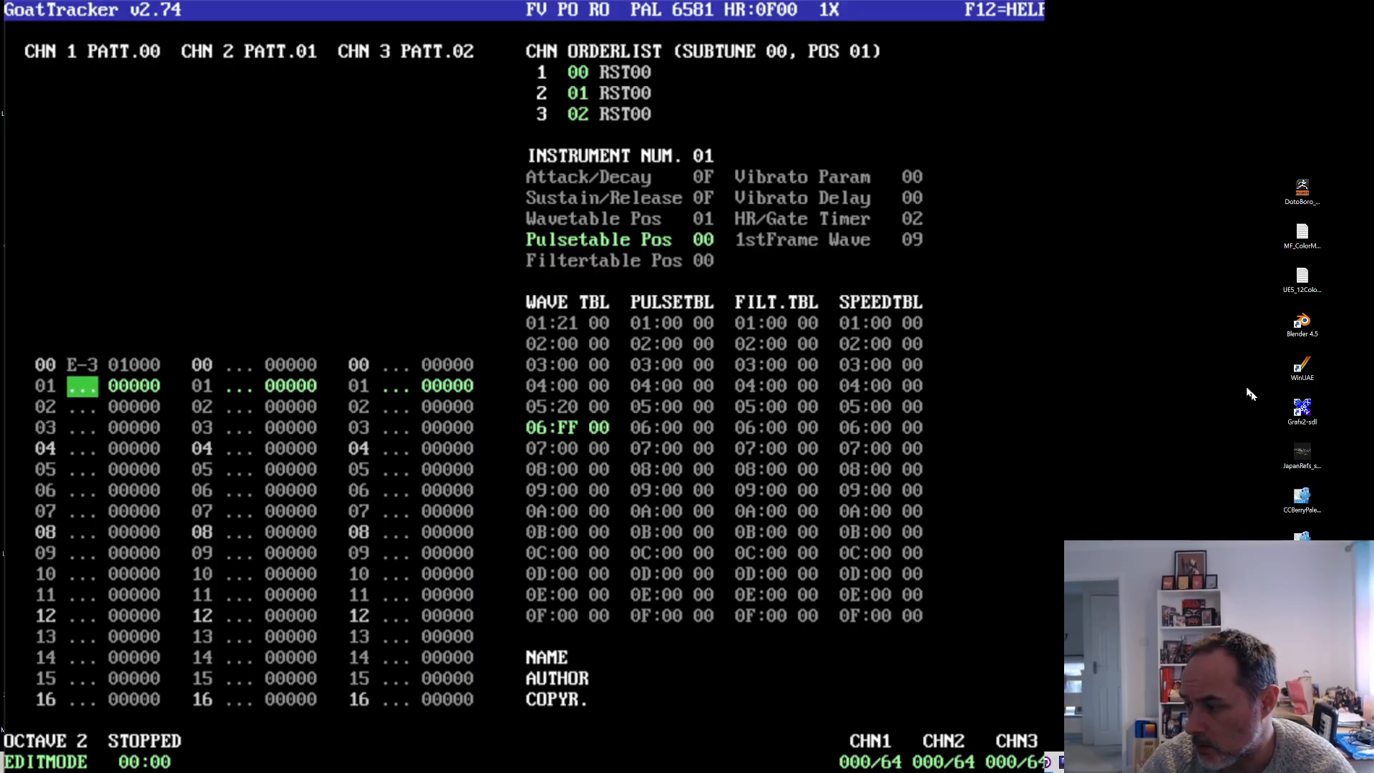
click(712, 196)
text(7)
key(Return)
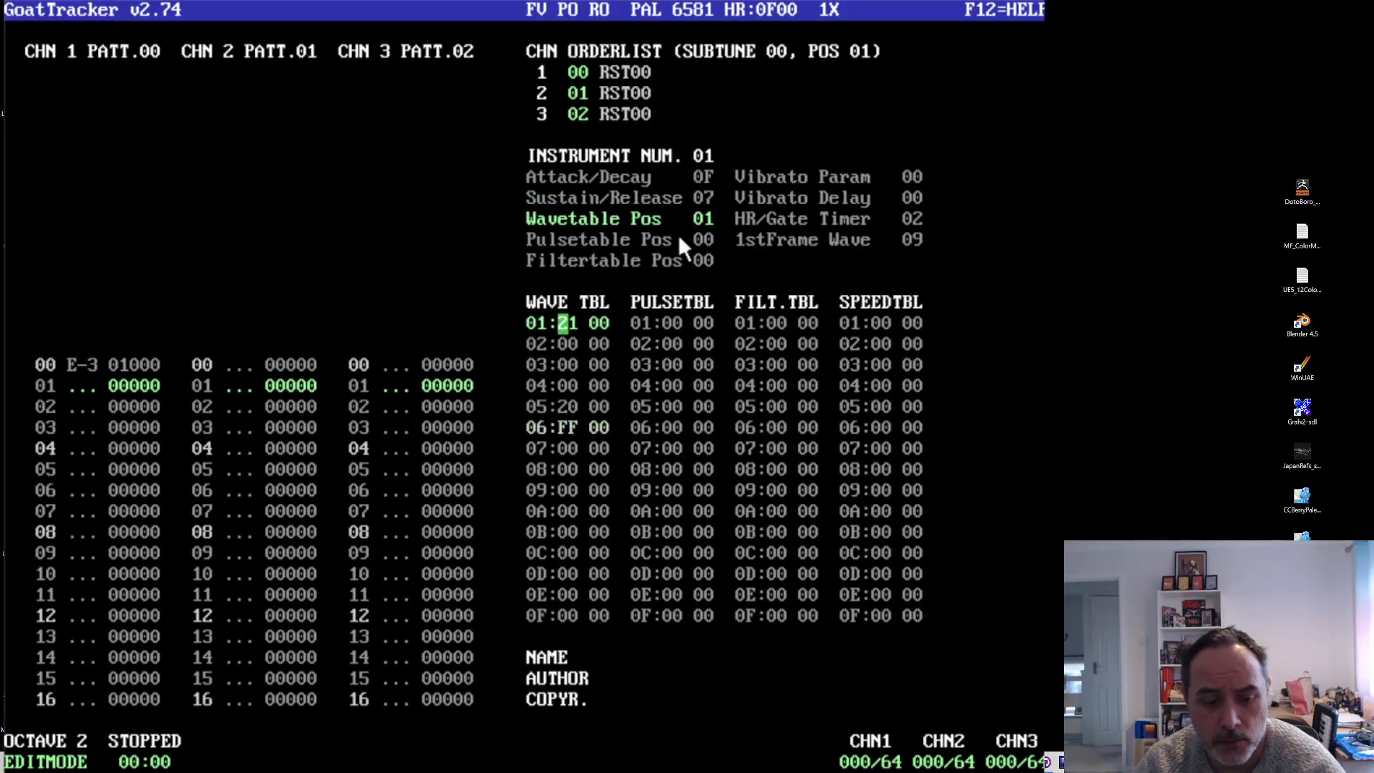
- Play the song briefly, stop playback and leave the pattern editor in jam mode
key(F1)
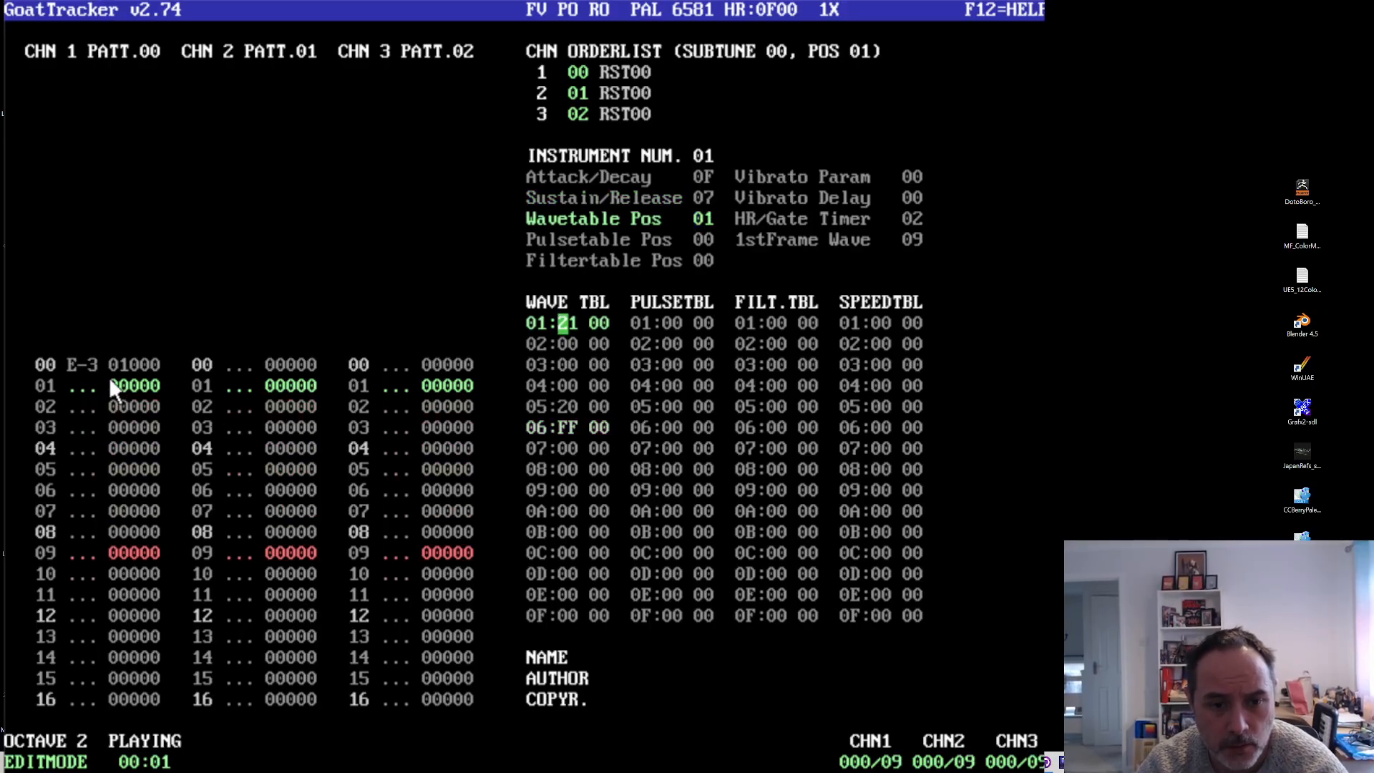
click(88, 366)
key(space)
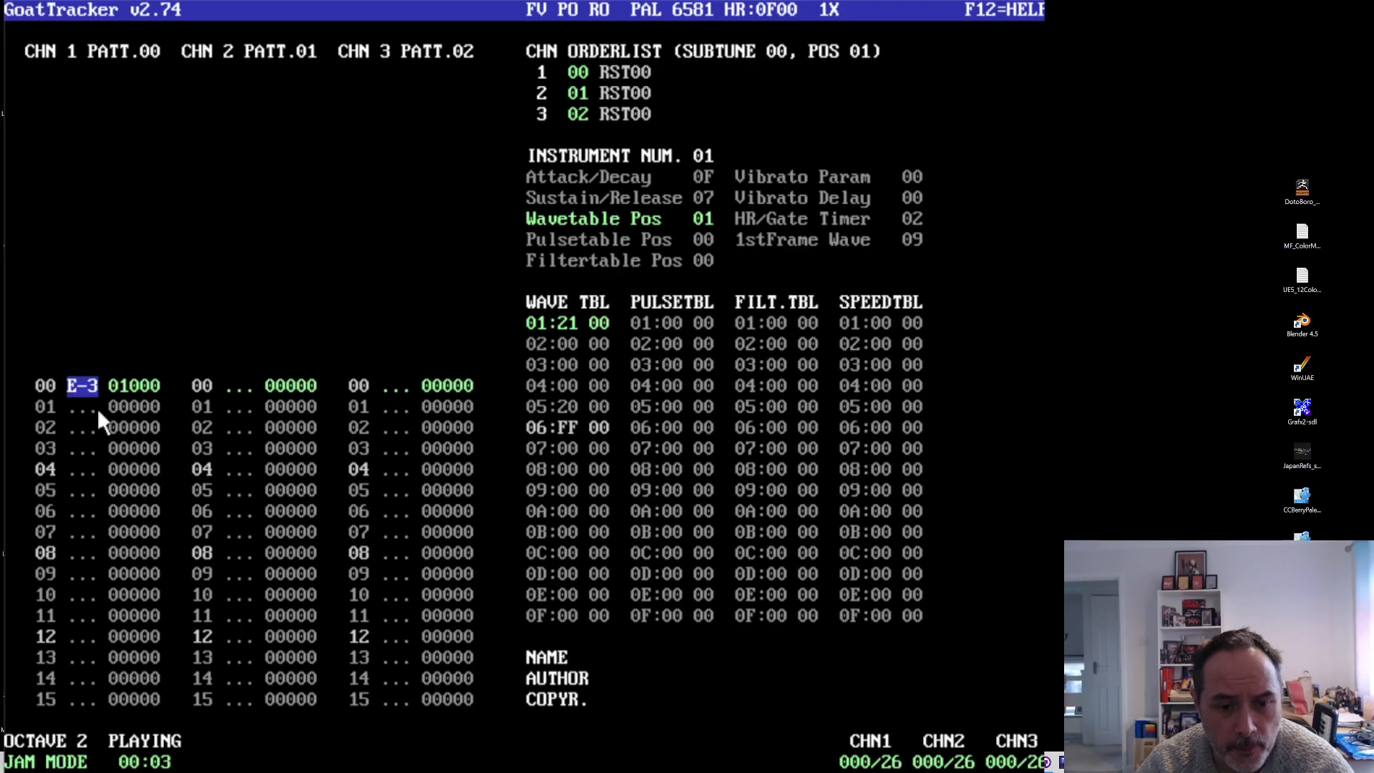
key(F4)
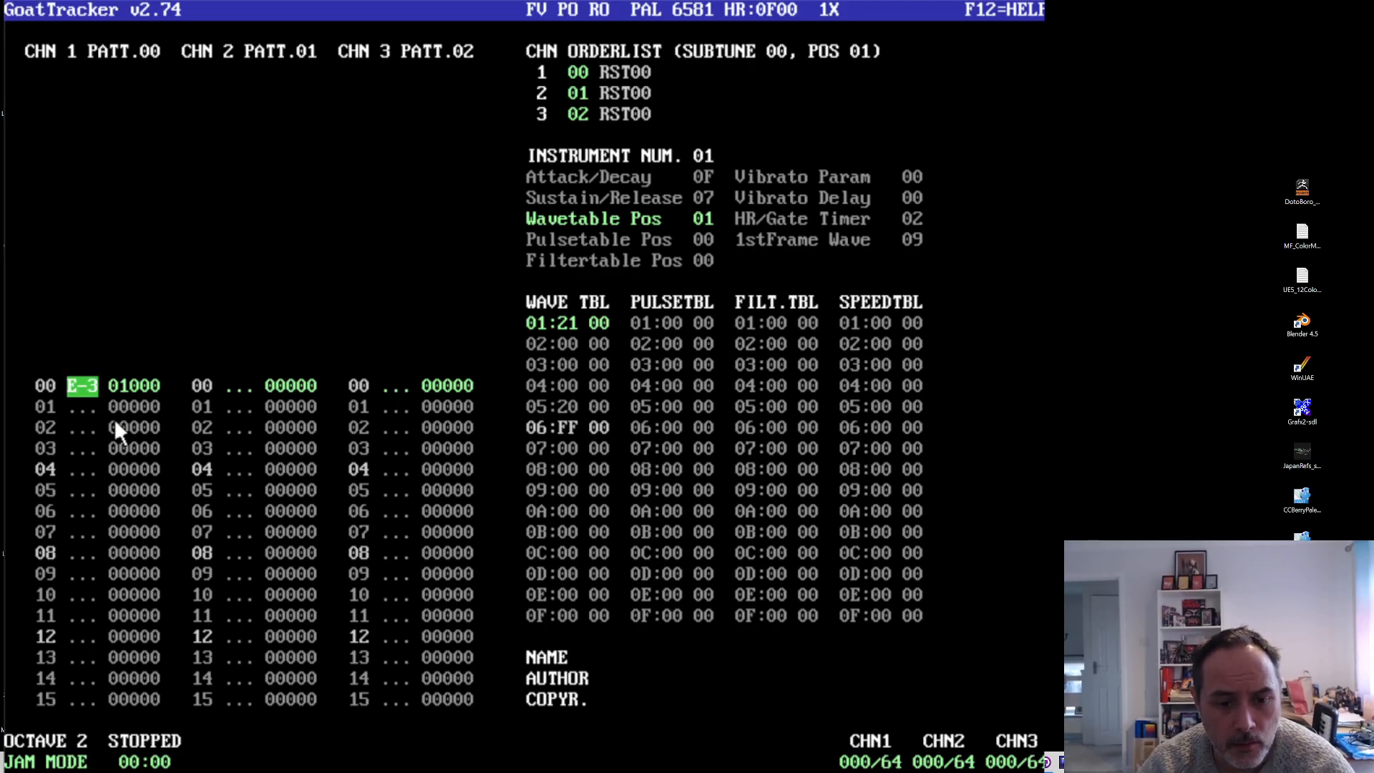
key(space)
key(space)
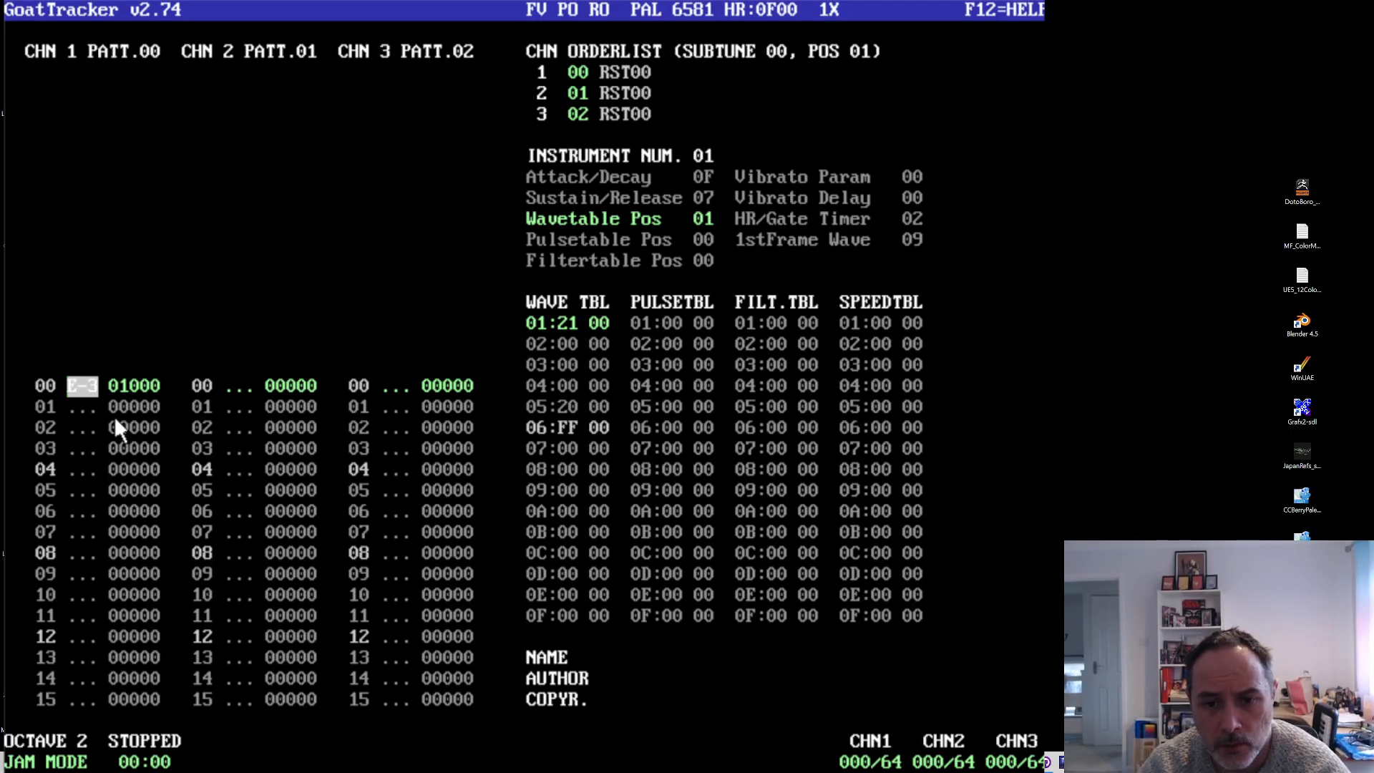
- Set the first column of wavetable rows 02, 03 and 04 to 01
click(577, 345)
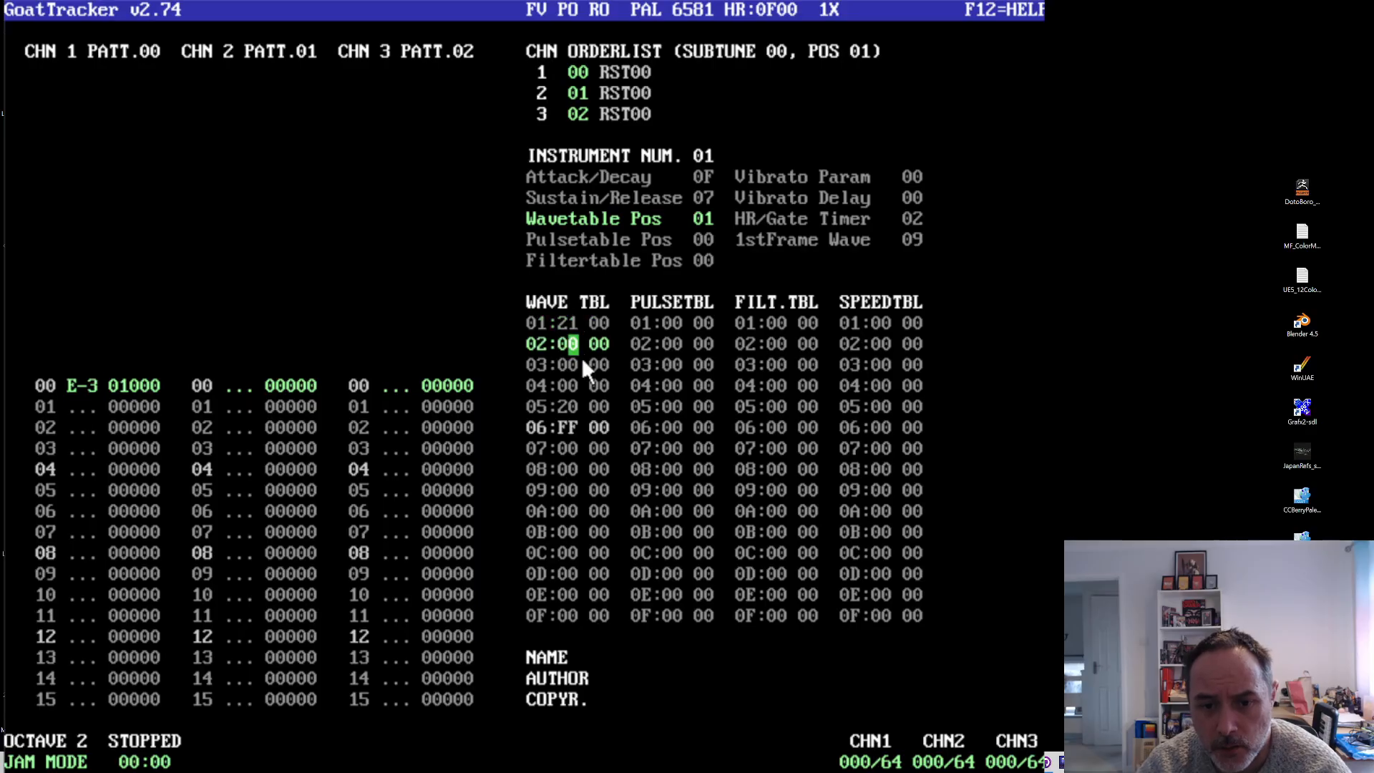
text(1)
click(574, 385)
text(1)
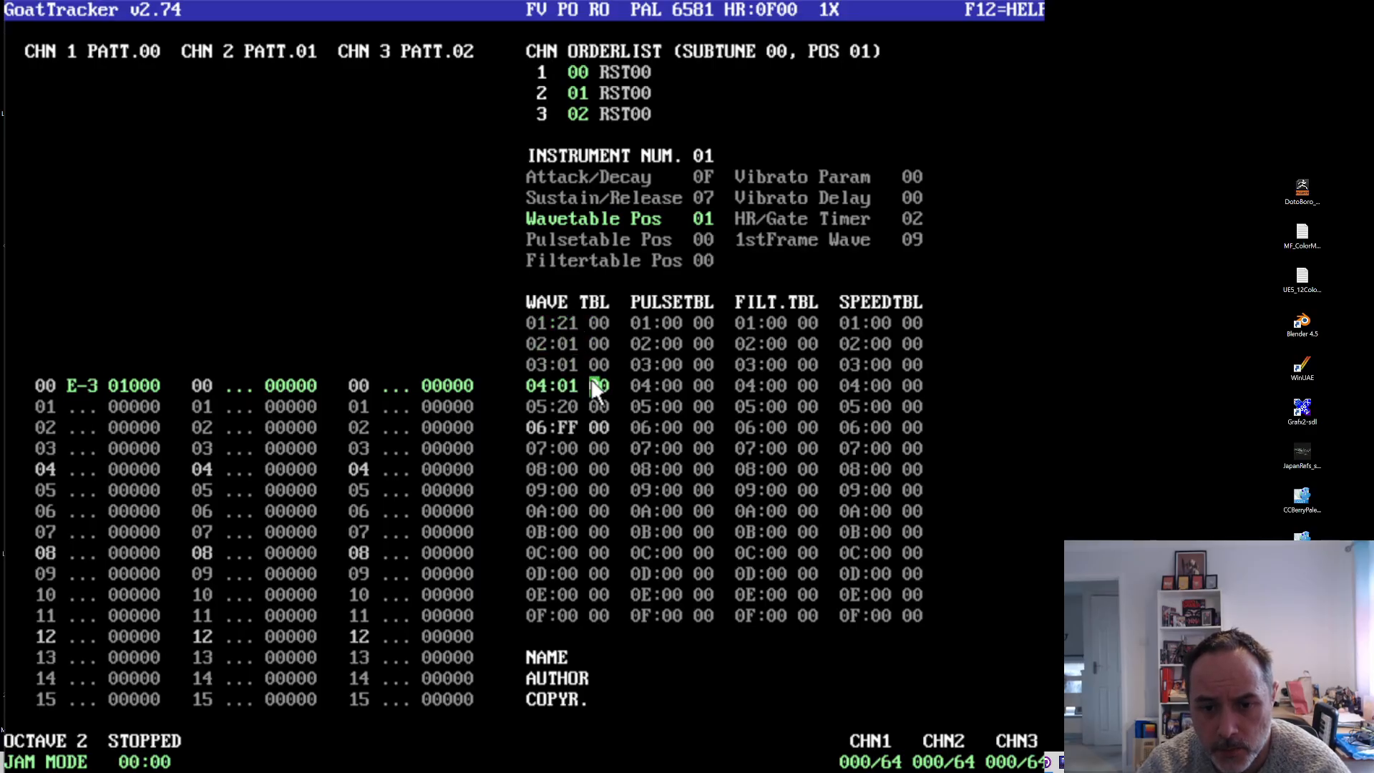
- Set the note offset in the wavetable's second column to 03 on row 03 and 07 on row 04
click(607, 366)
text(3)
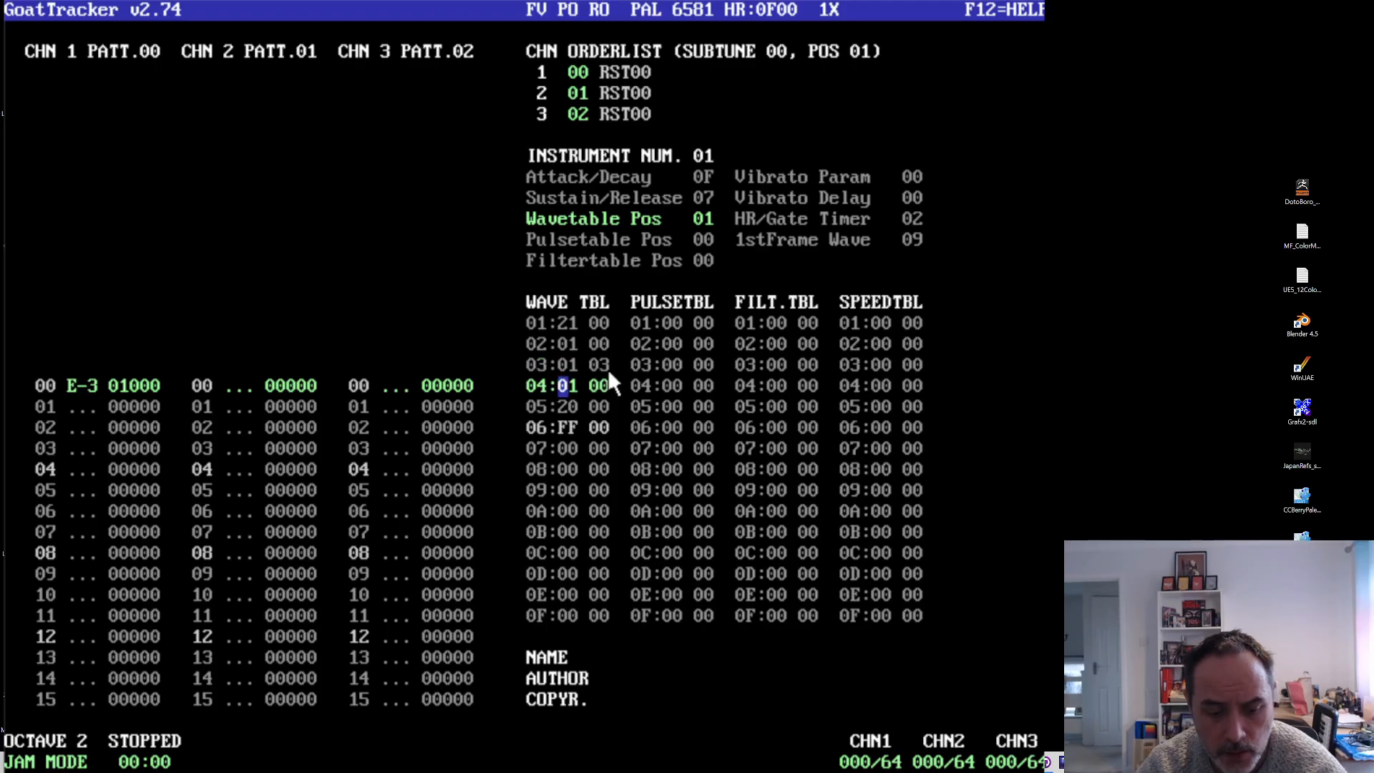
click(604, 385)
text(7)
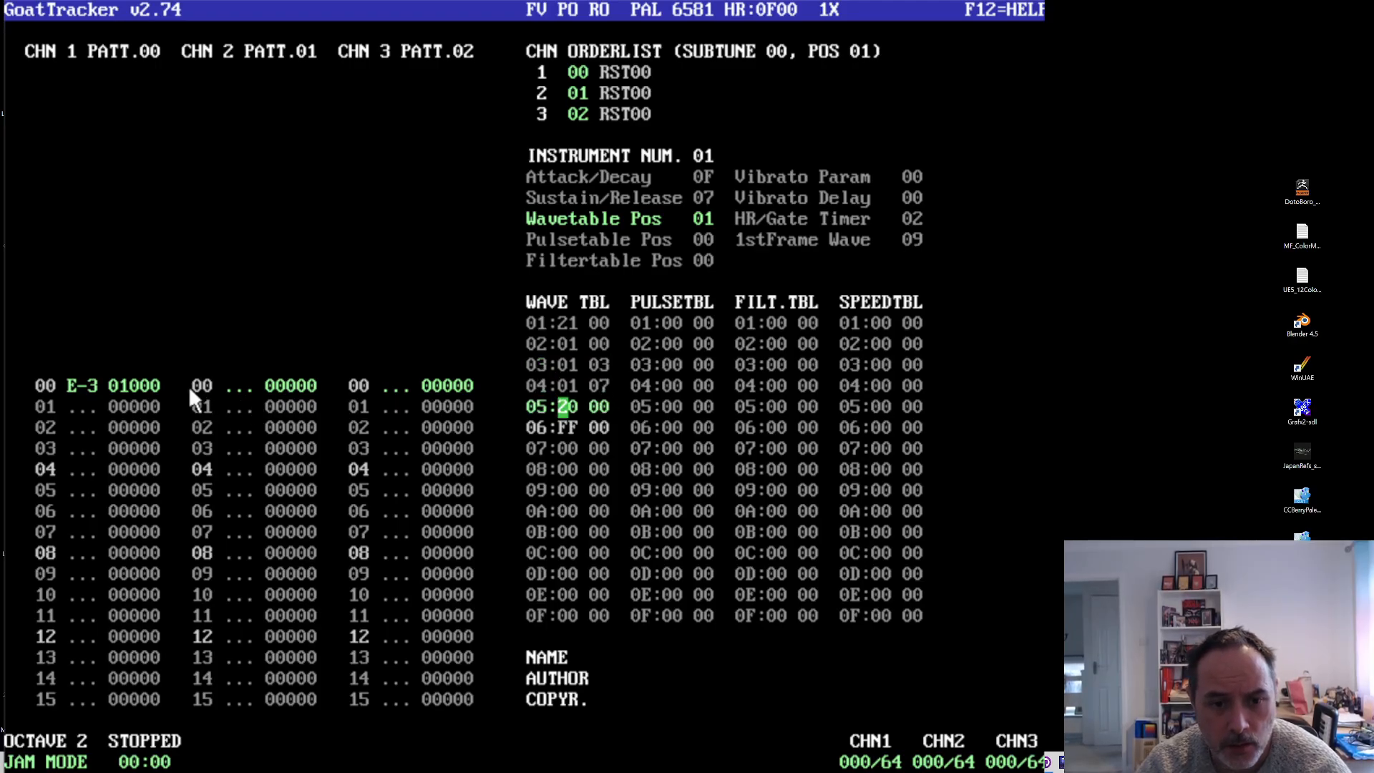
click(106, 387)
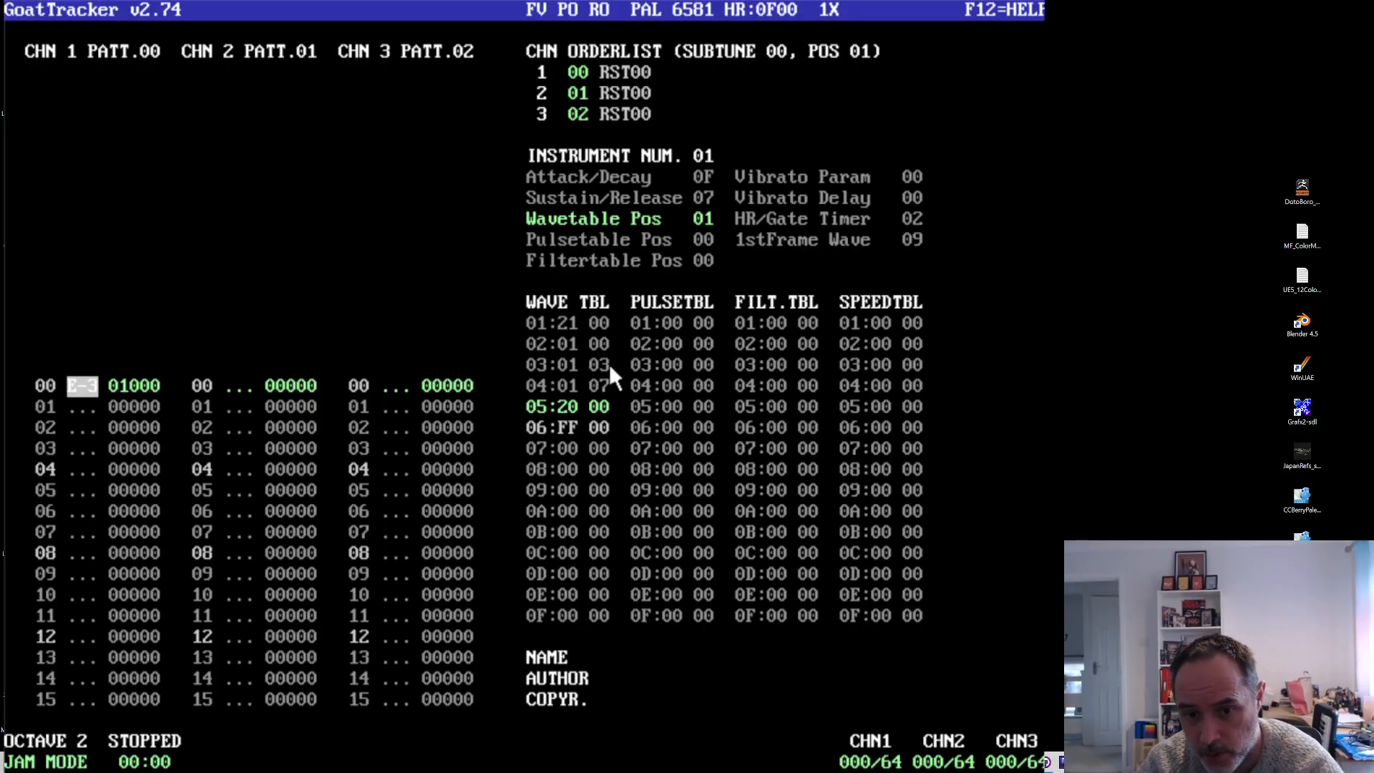
- Set the jump target of the FF command on wavetable row 06 to 02 and return to channel 1's first note
click(600, 428)
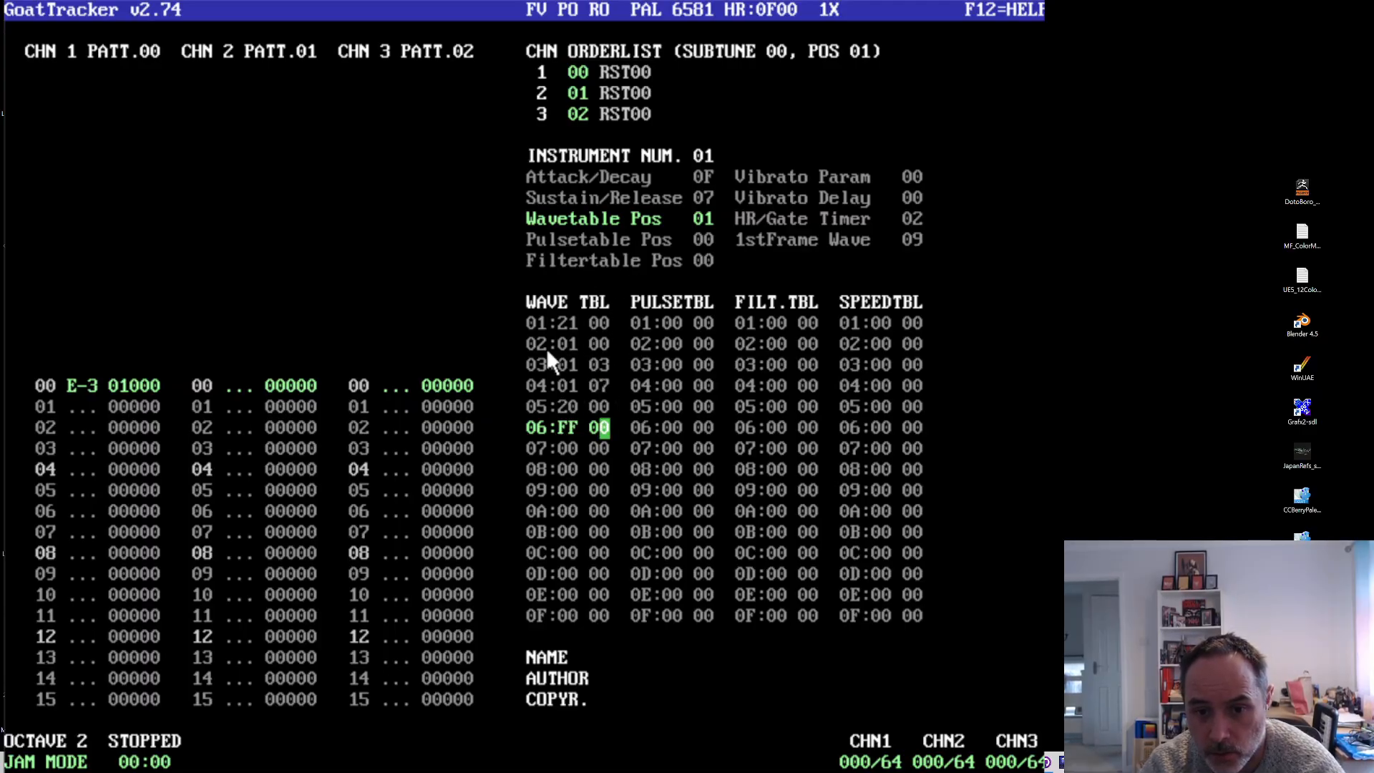
text(02)
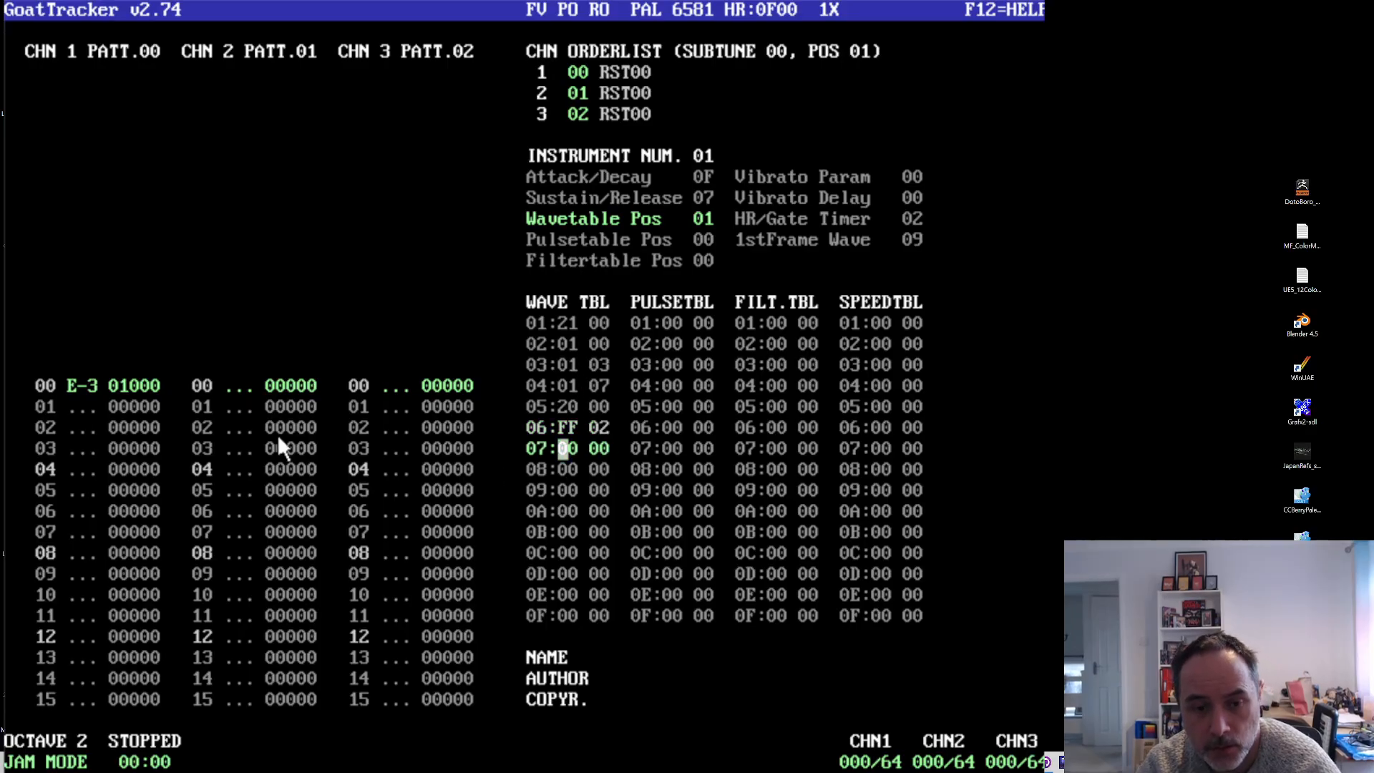
click(84, 385)
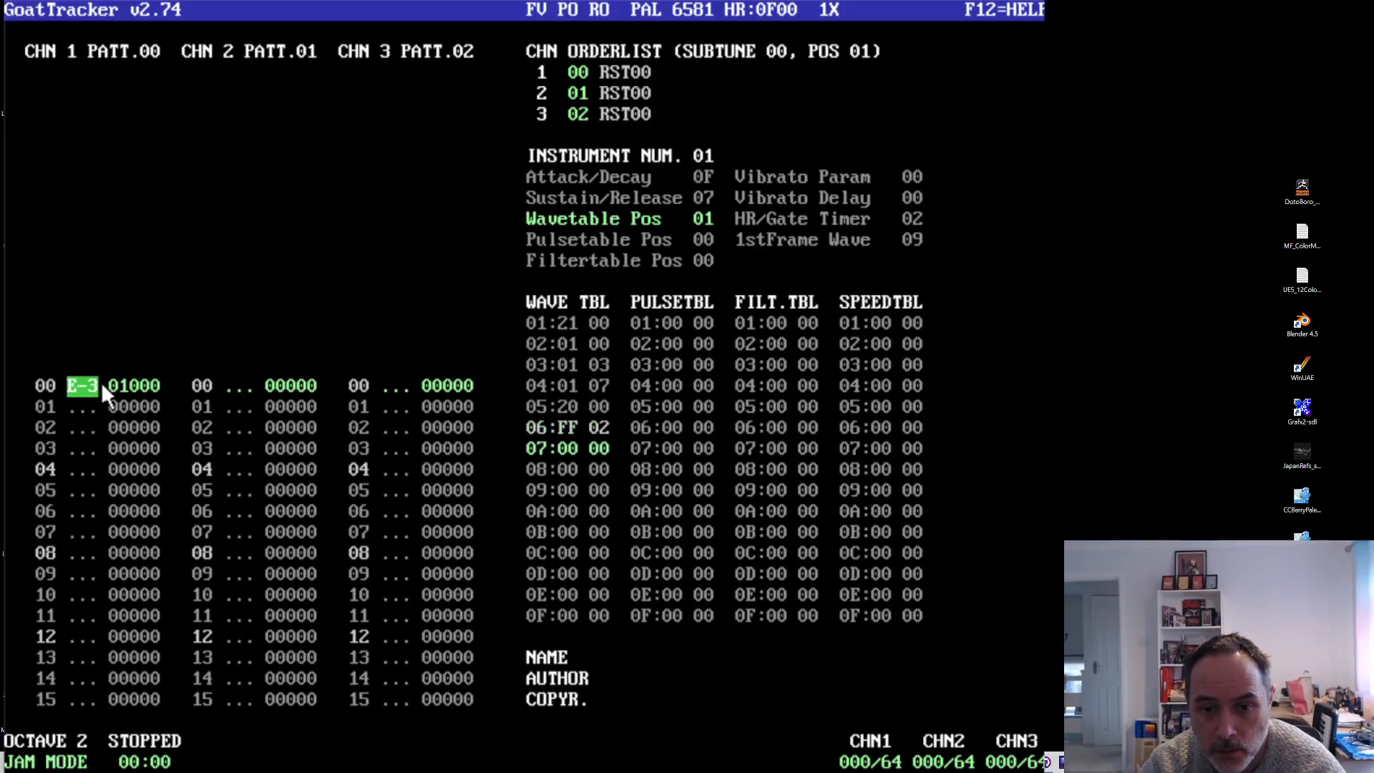
- Set instrument 01's Sustain/Release to 0B and return to the first note of channel 1
click(710, 199)
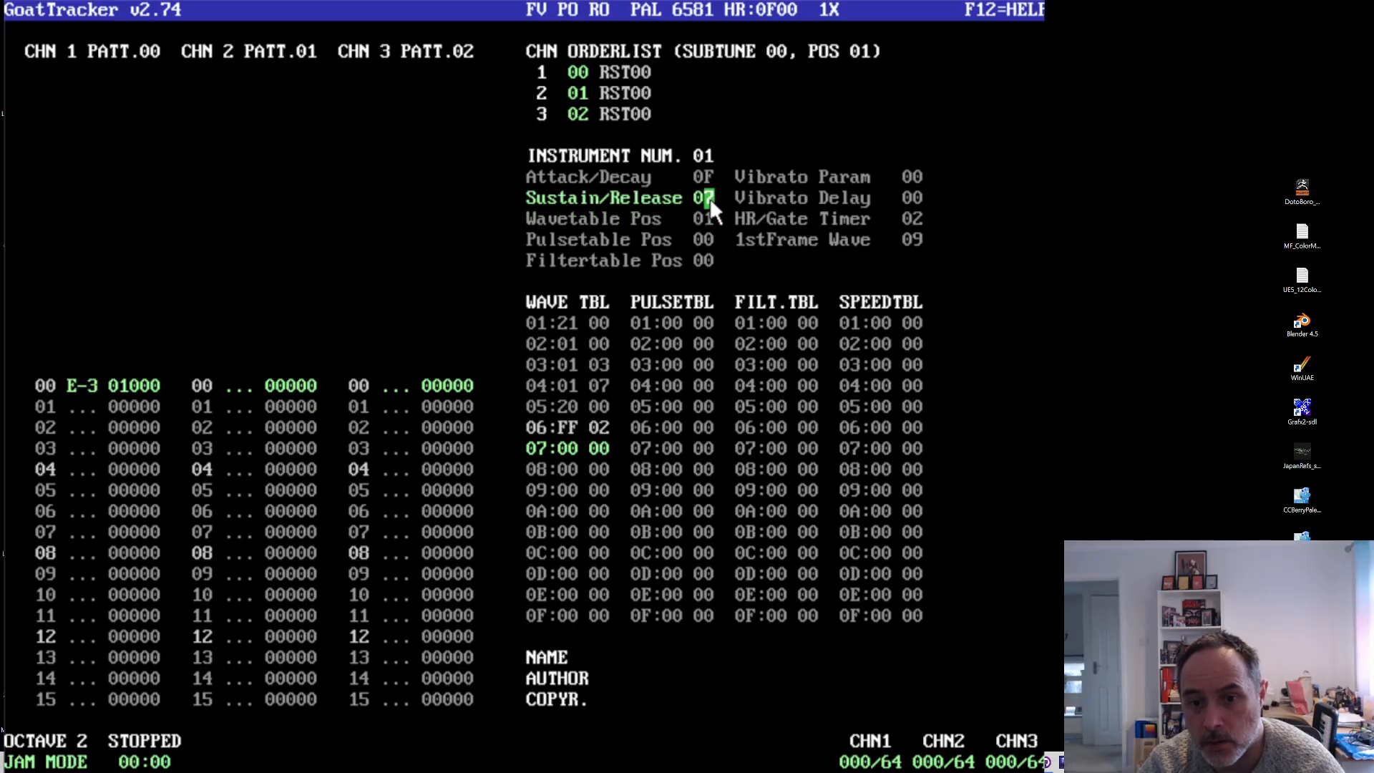
text(b)
click(92, 389)
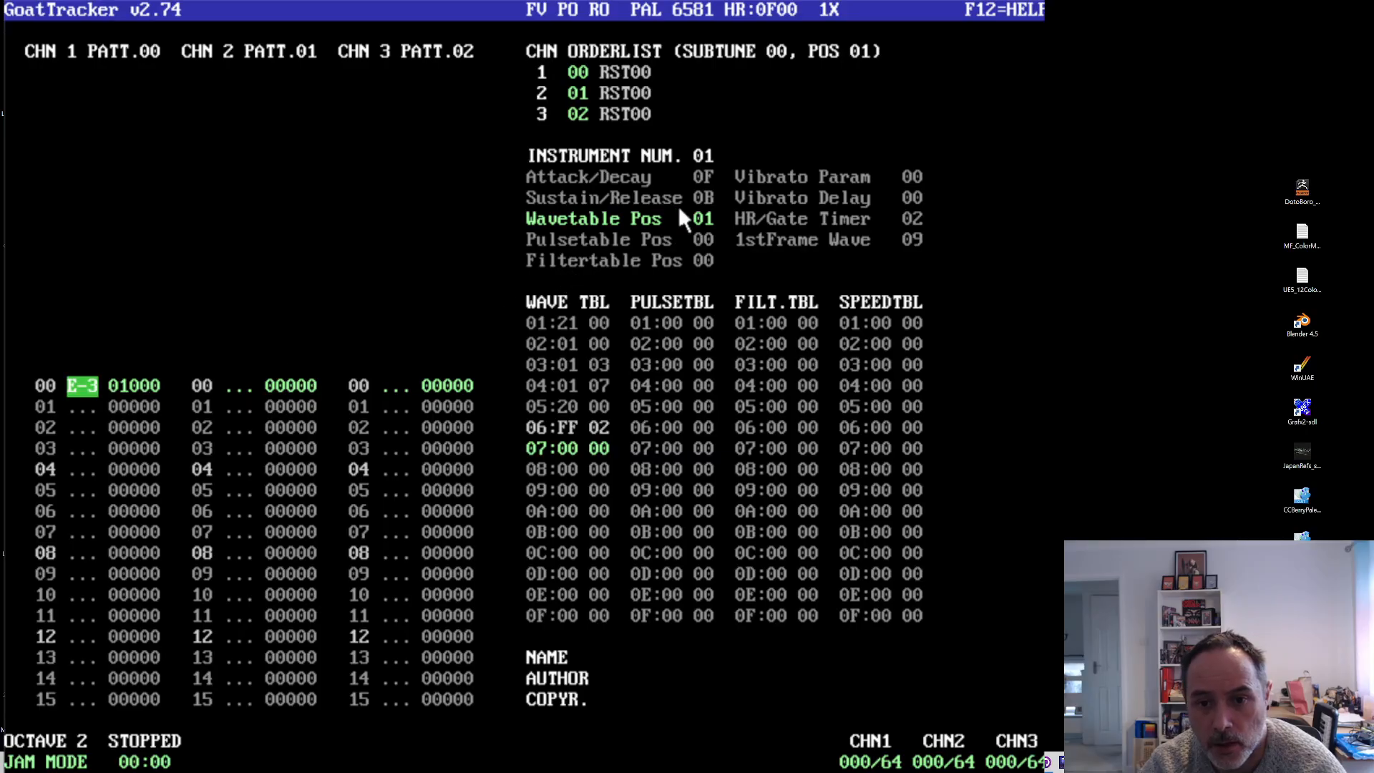
- Try slower attacks for instrument 01 by setting Attack/Decay to 6F and AF, returning to the pattern after each change
click(702, 177)
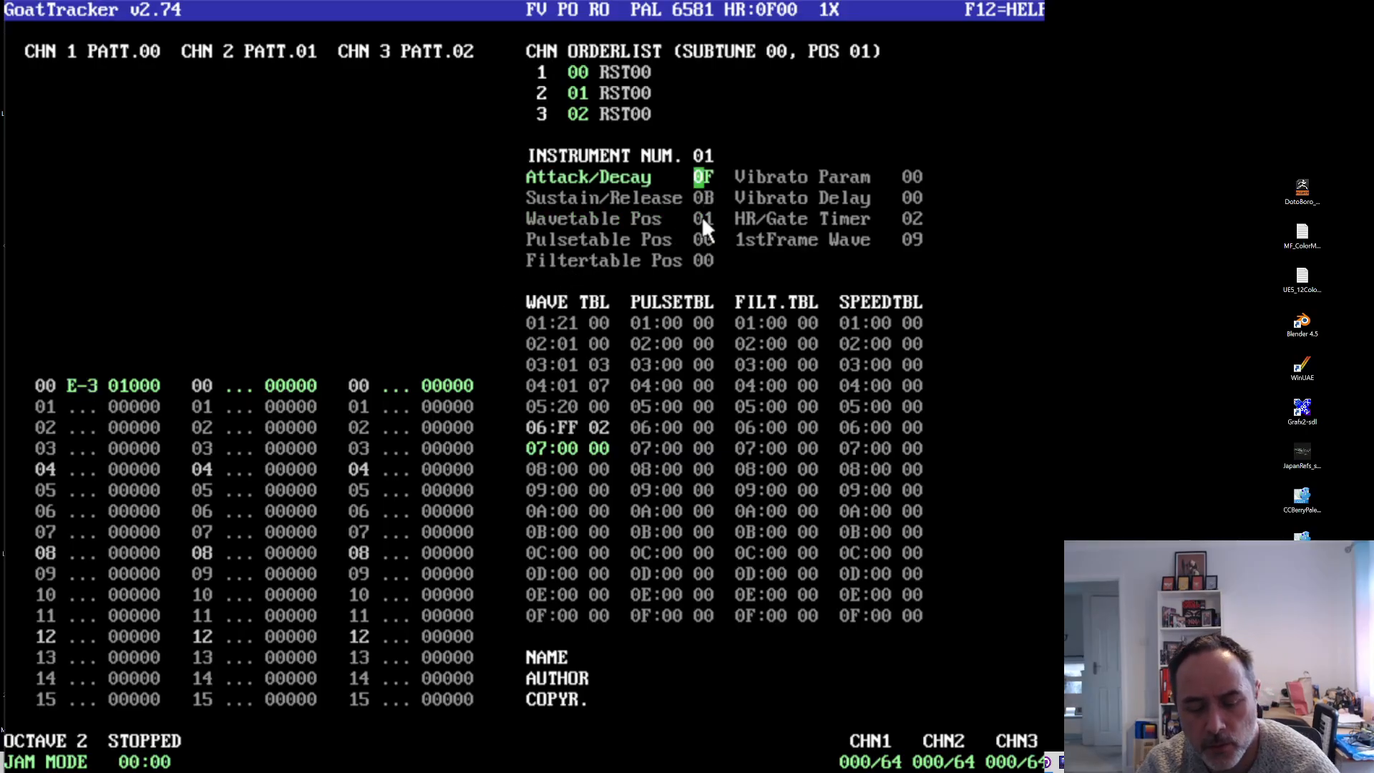
text(6)
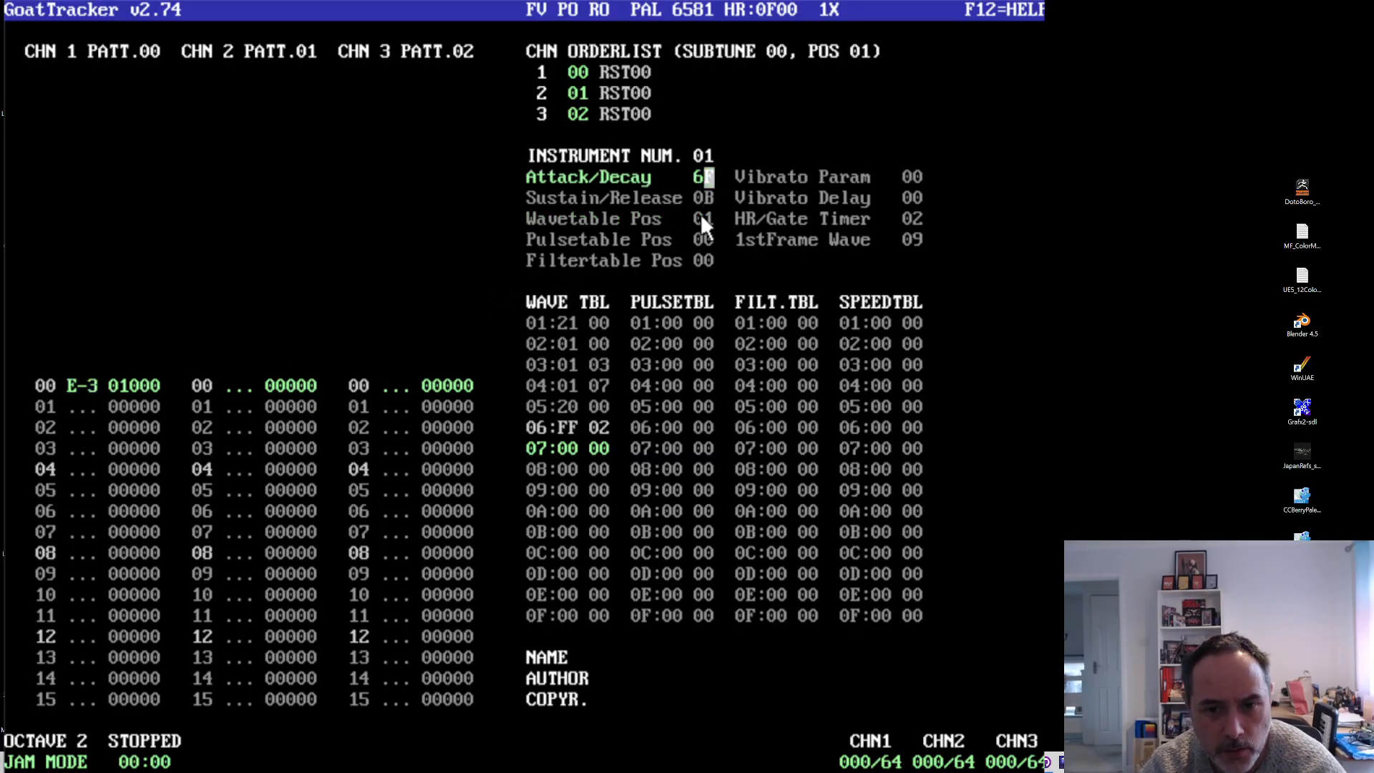
click(91, 381)
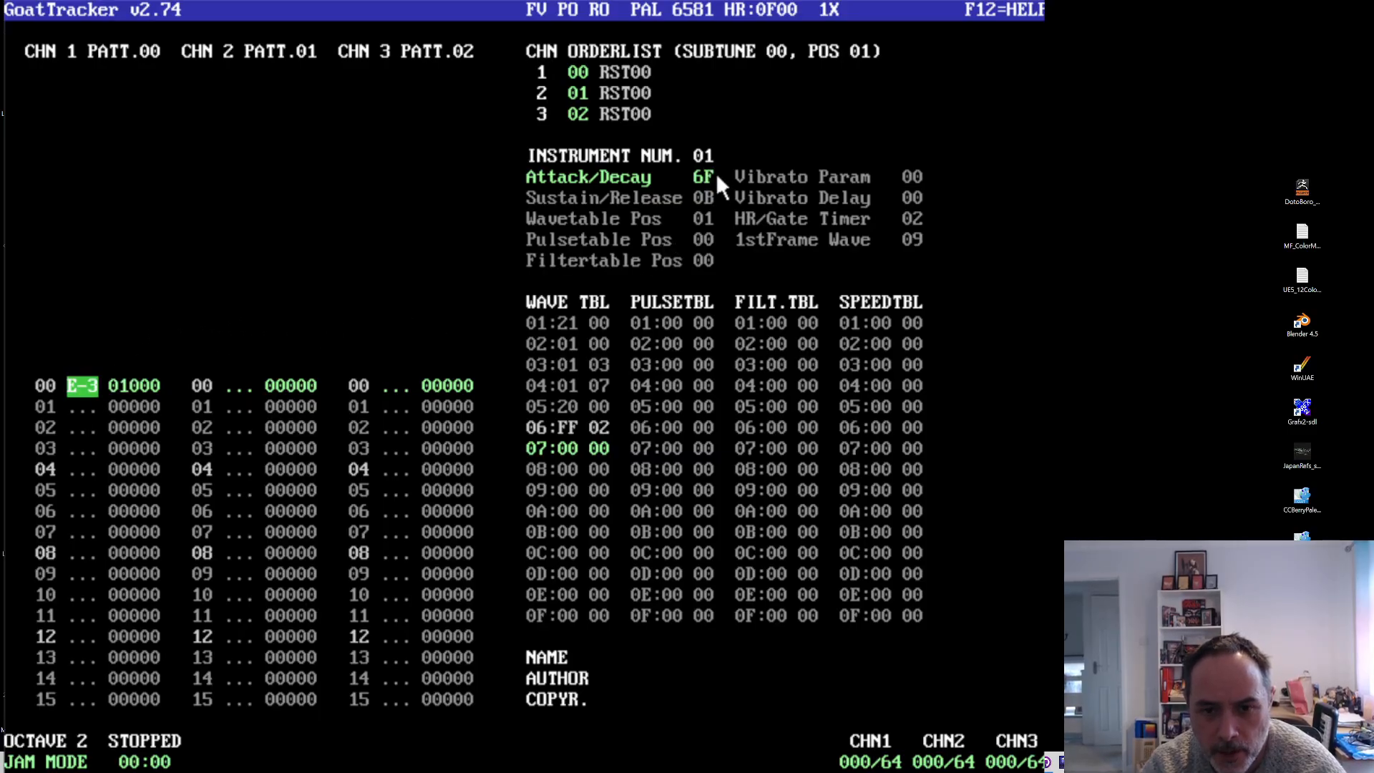
click(699, 178)
click(84, 381)
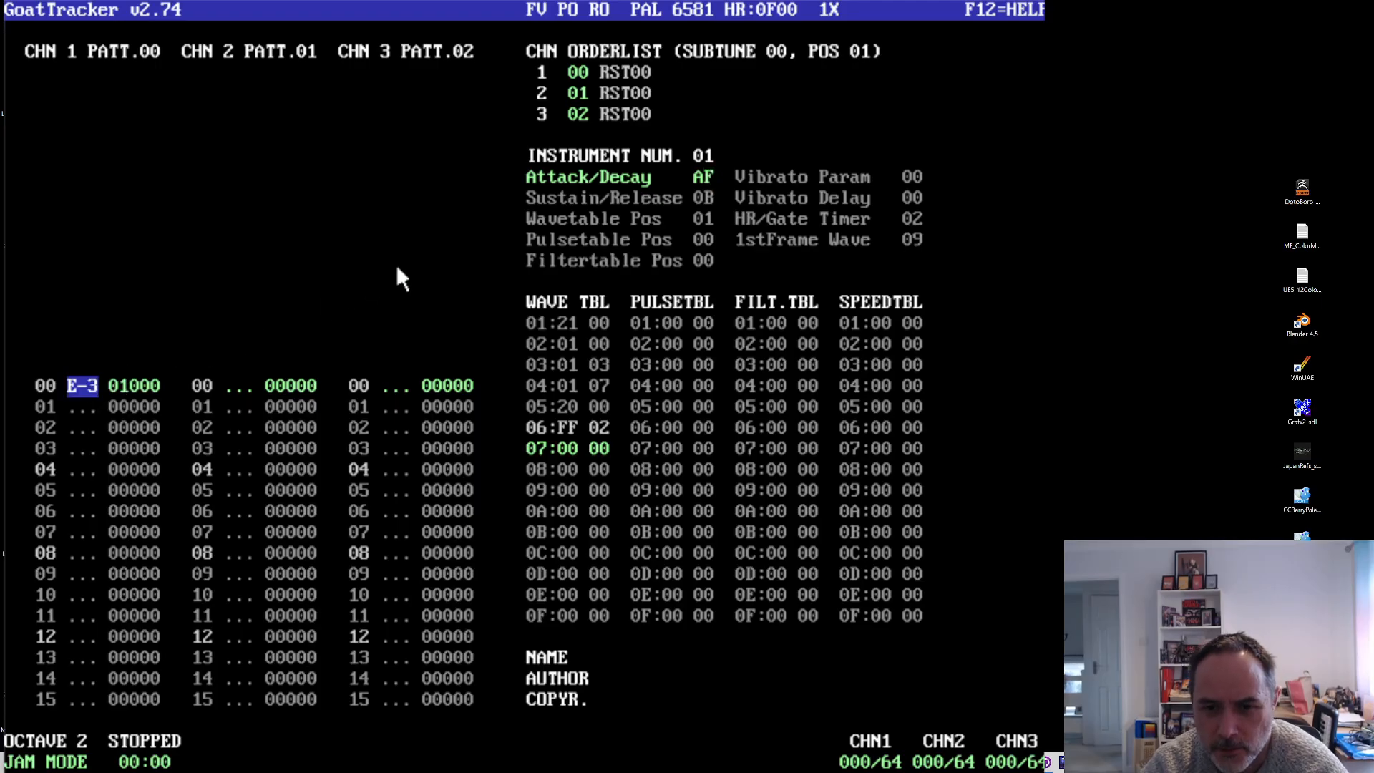
- Set instrument 01's Sustain/Release to 9B and its Attack/Decay to DF
click(695, 198)
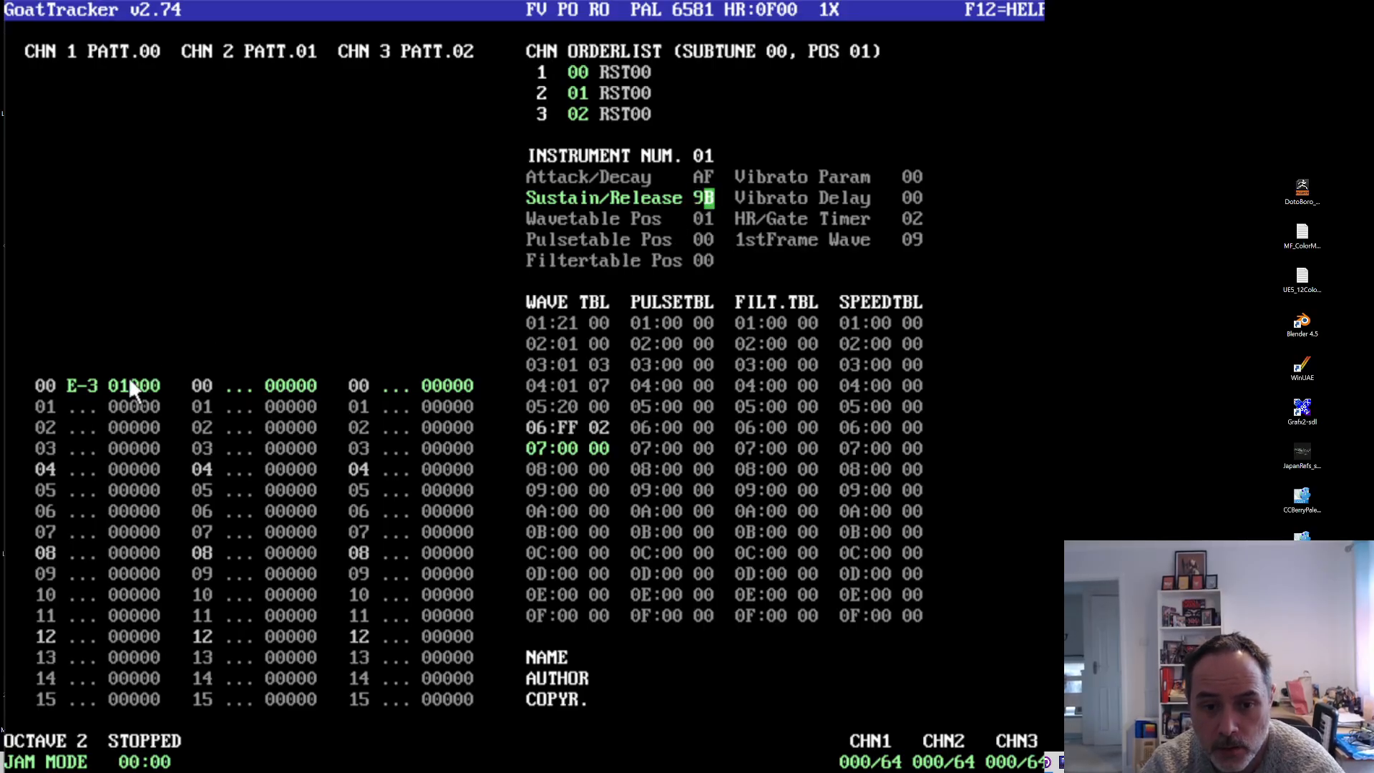
click(98, 382)
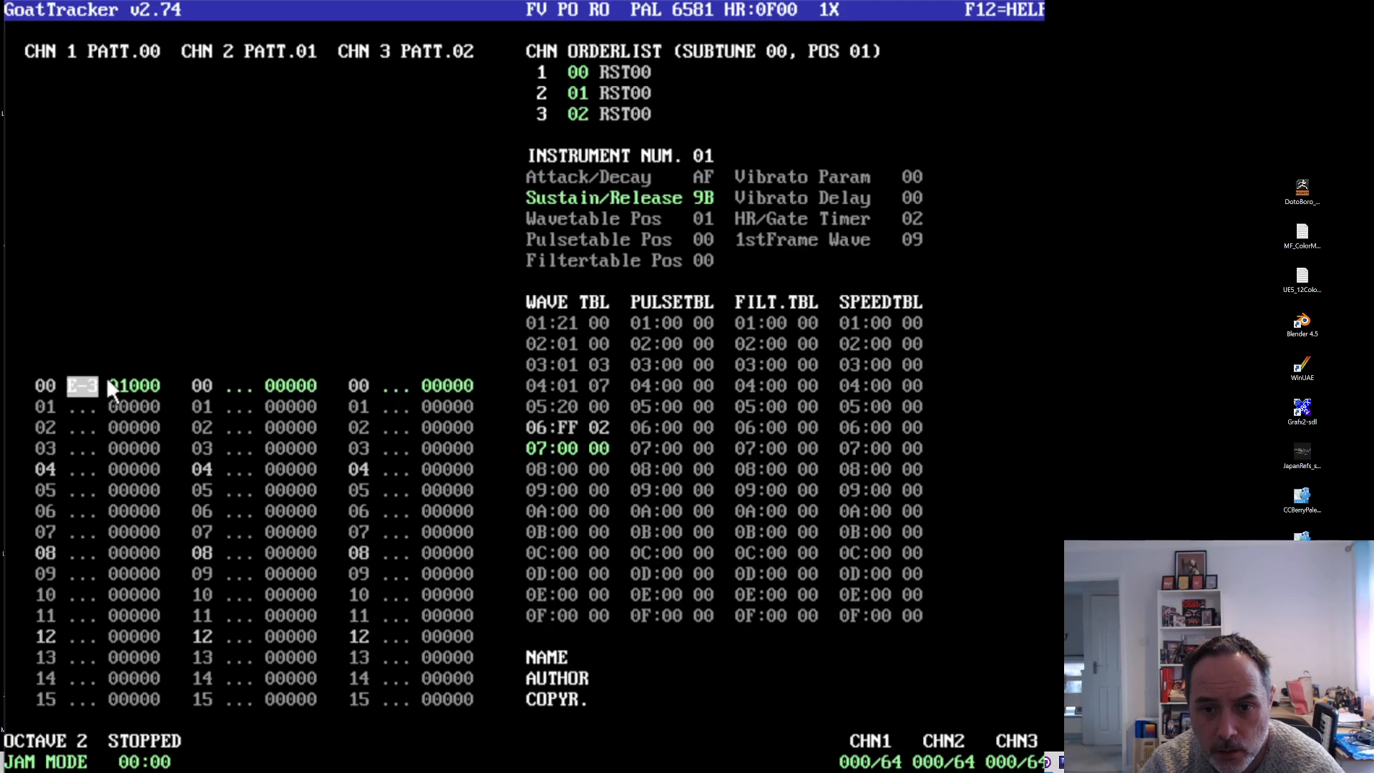
click(700, 176)
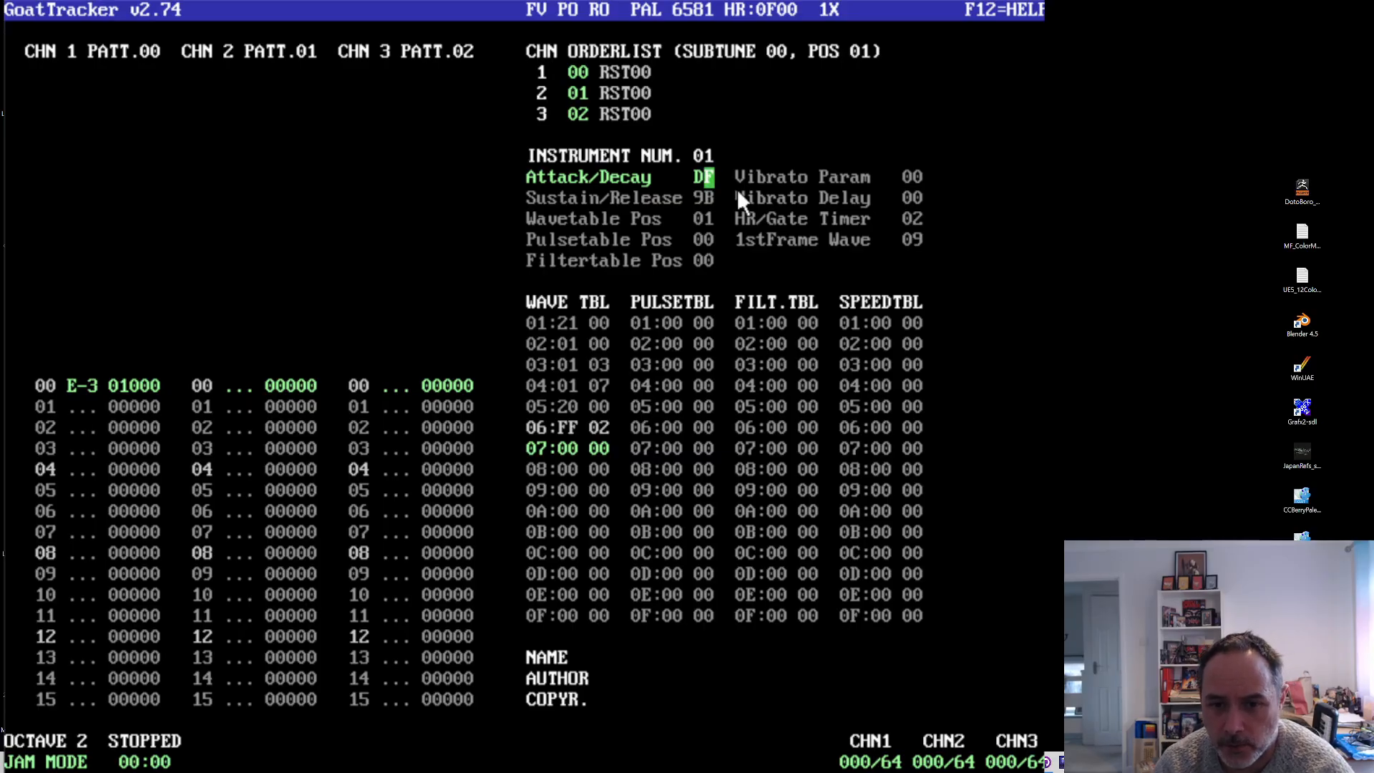
- Set instrument 01's Sustain/Release to 9E and return to the first note of channel 1
click(710, 200)
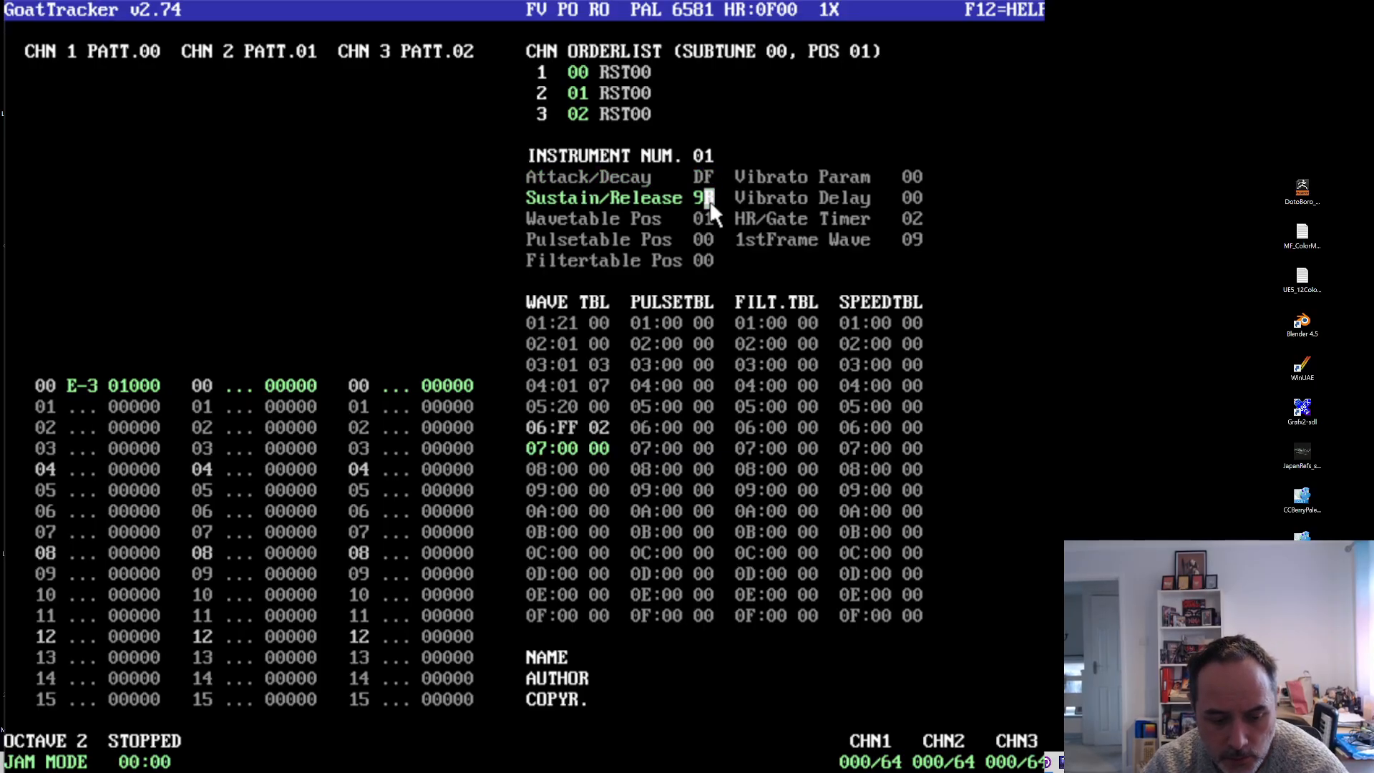
text(E)
click(88, 388)
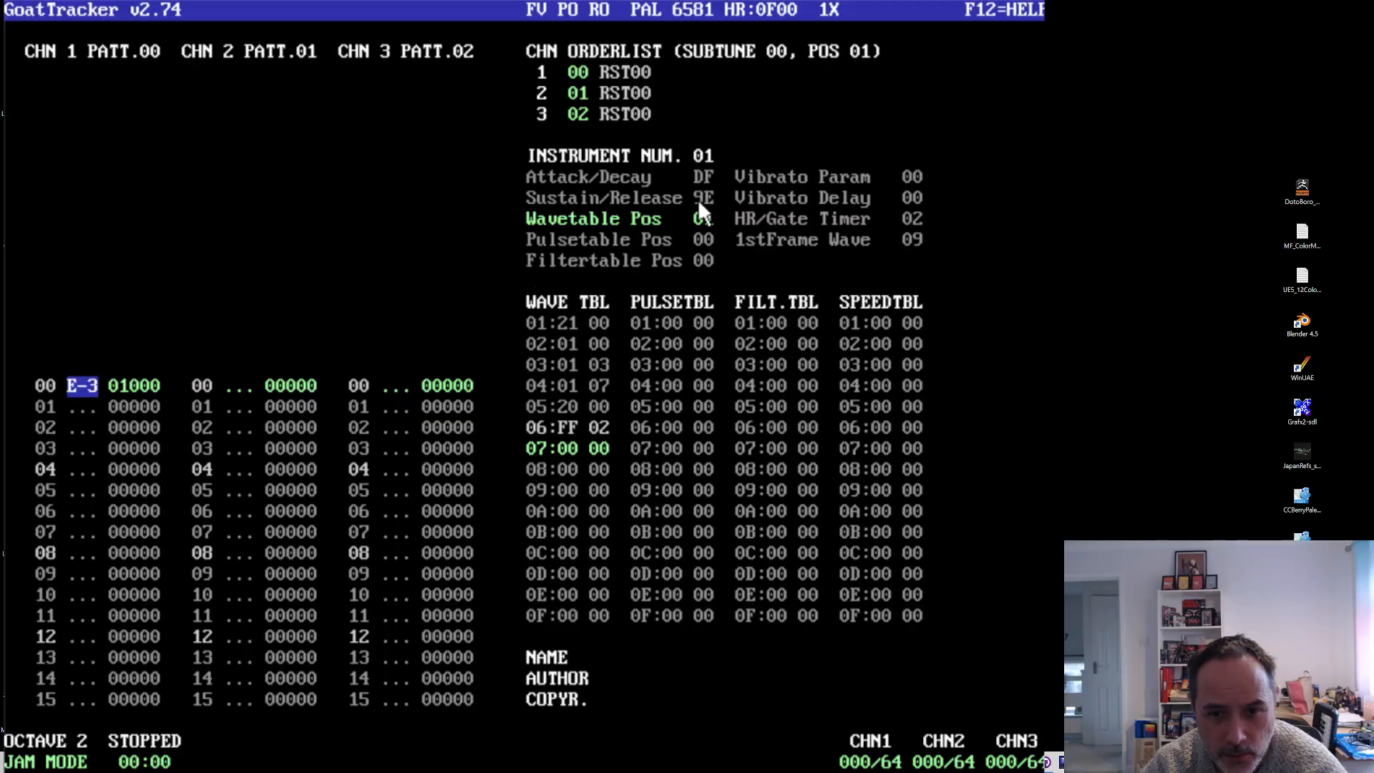
- Try instrument 01's 1stFrame Wave at 01 and 02, returning to channel 1's first note after each change
click(916, 243)
text(1)
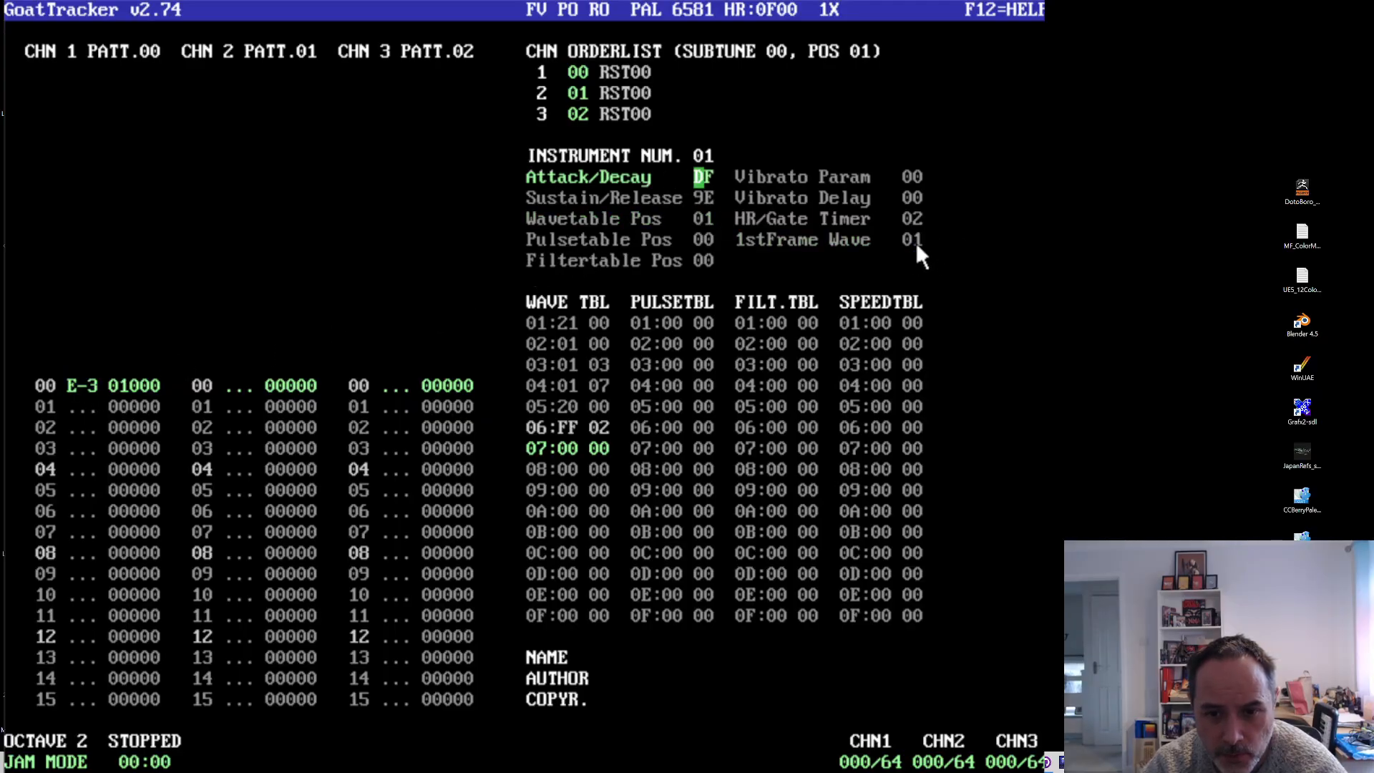
click(79, 388)
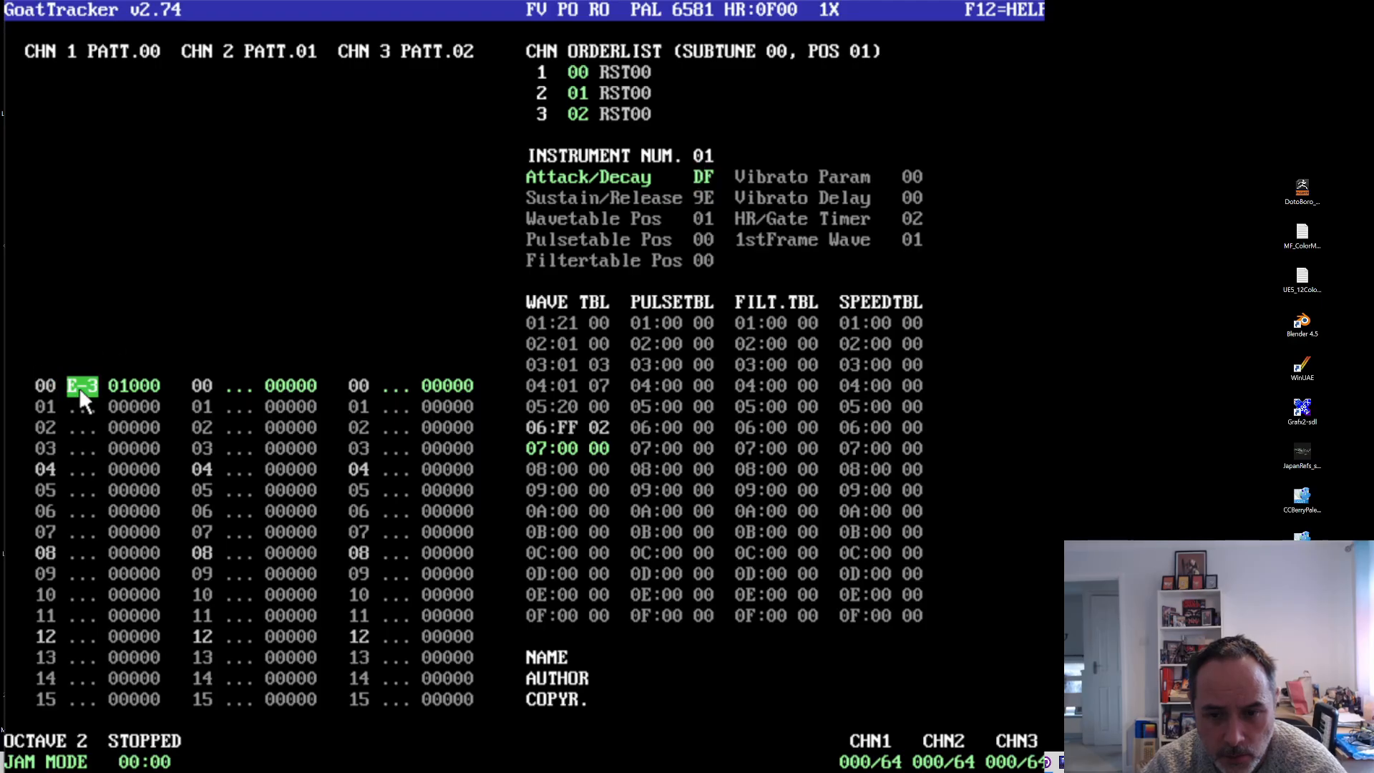
click(917, 237)
text(2)
click(100, 379)
- Set instrument 01's Attack/Decay to 7F and Sustain/Release to 2E, returning to channel 1's first note
click(699, 178)
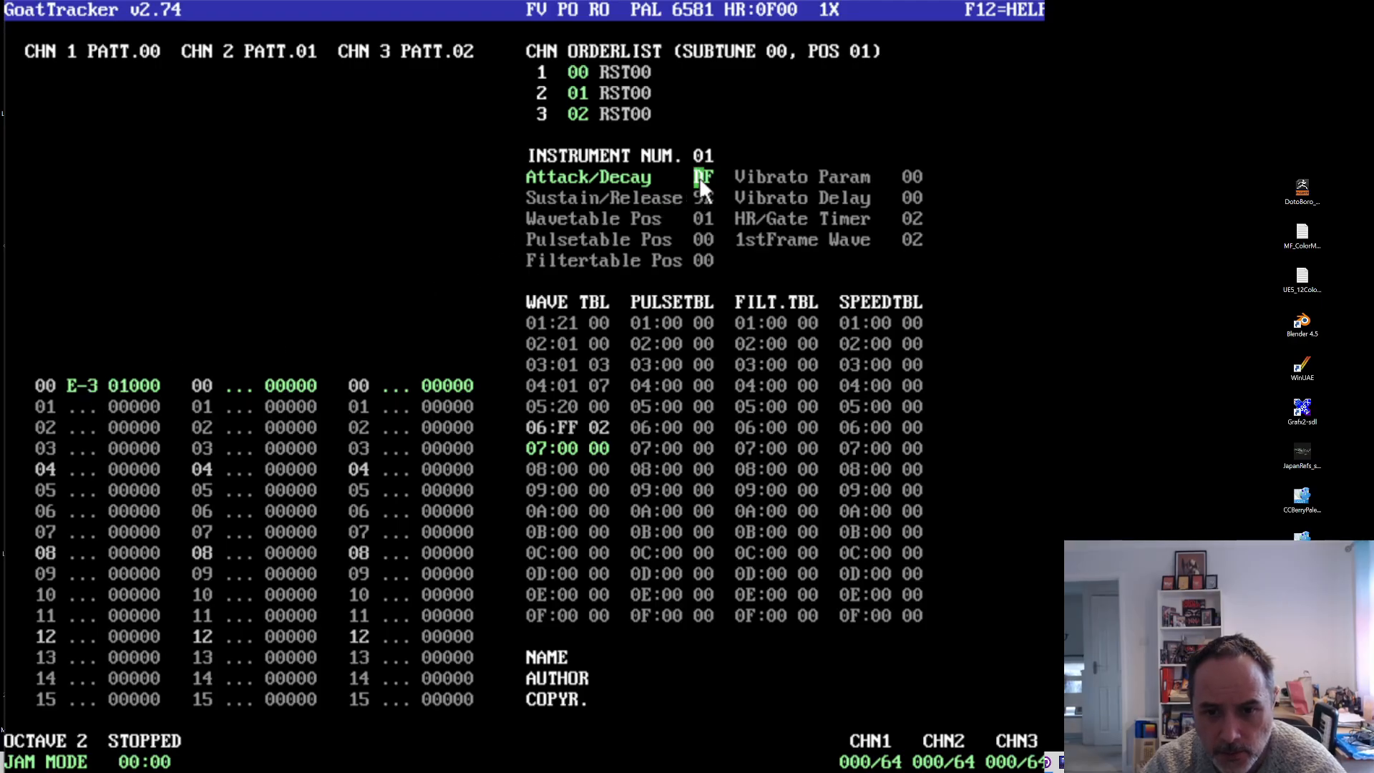
text(7)
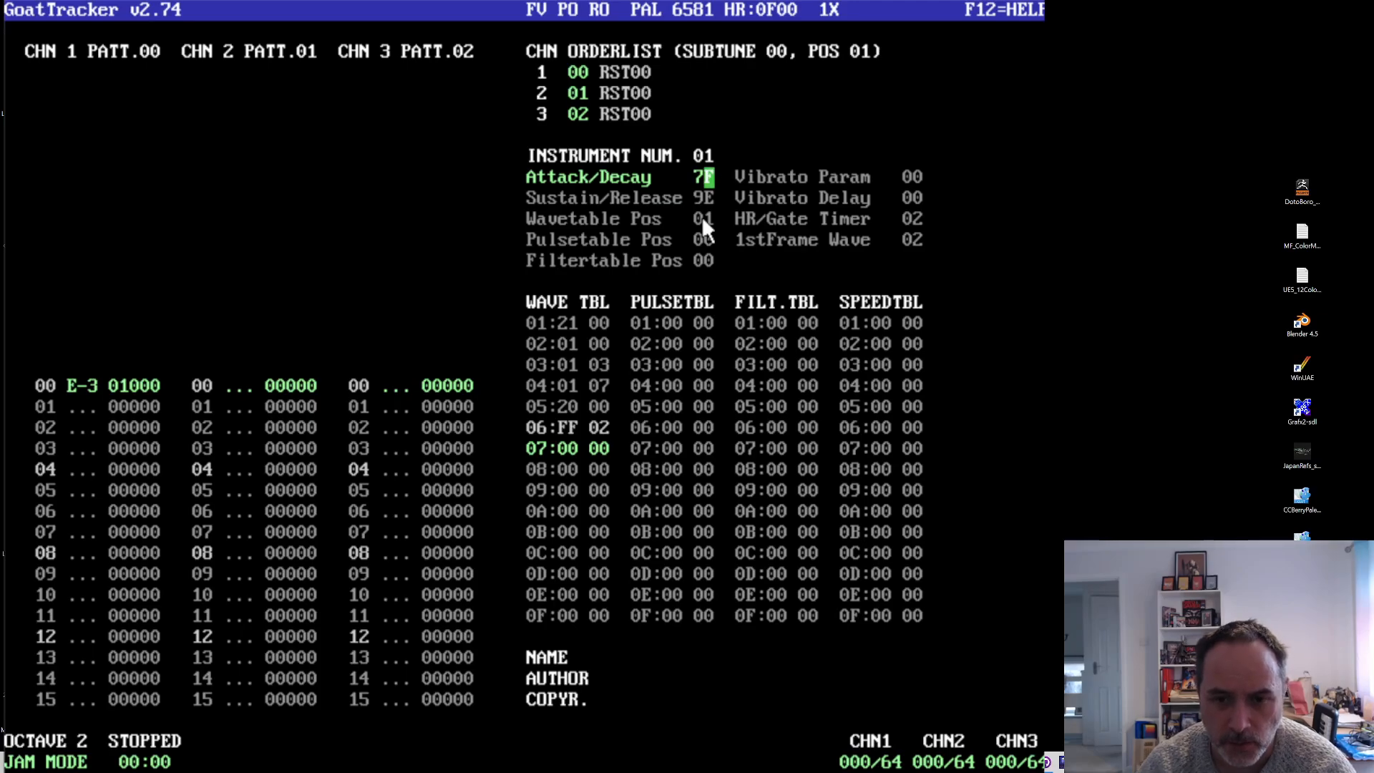
click(697, 199)
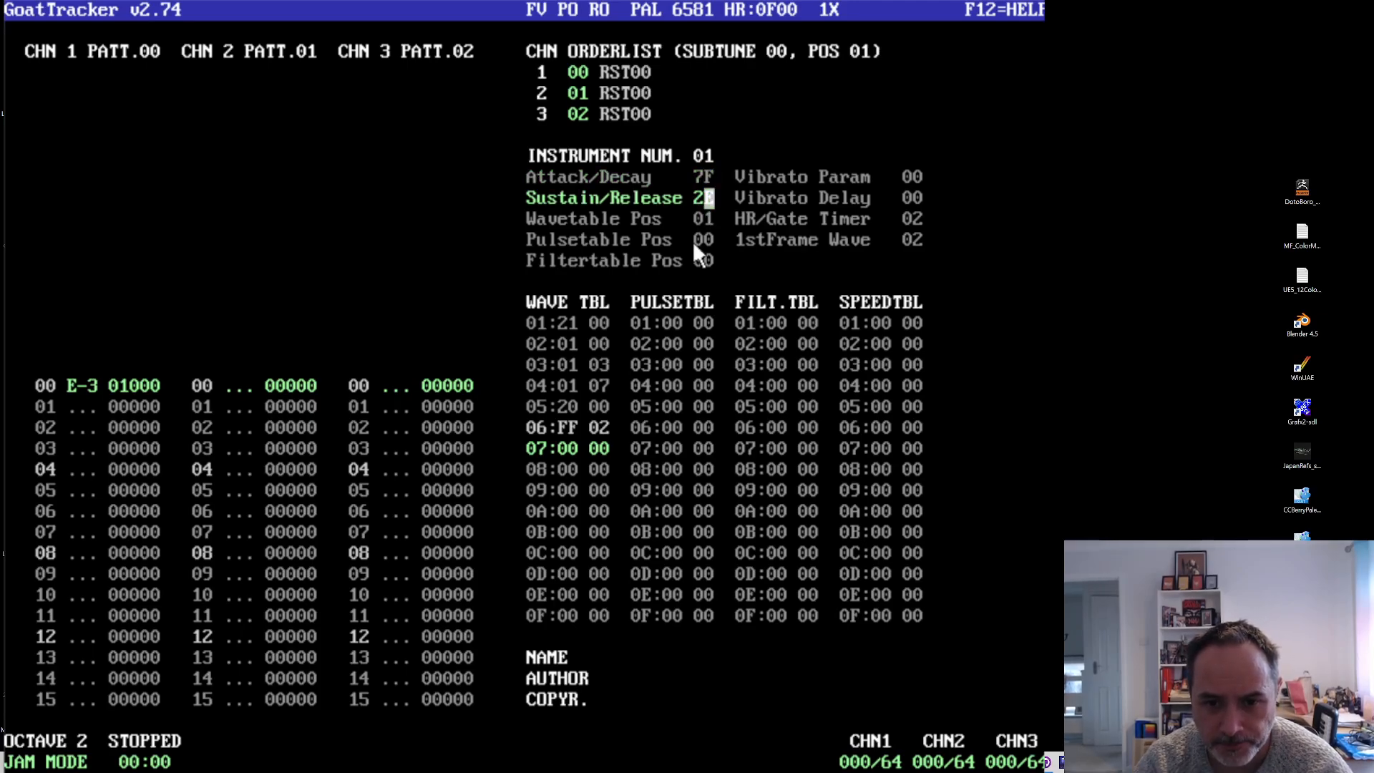
click(83, 386)
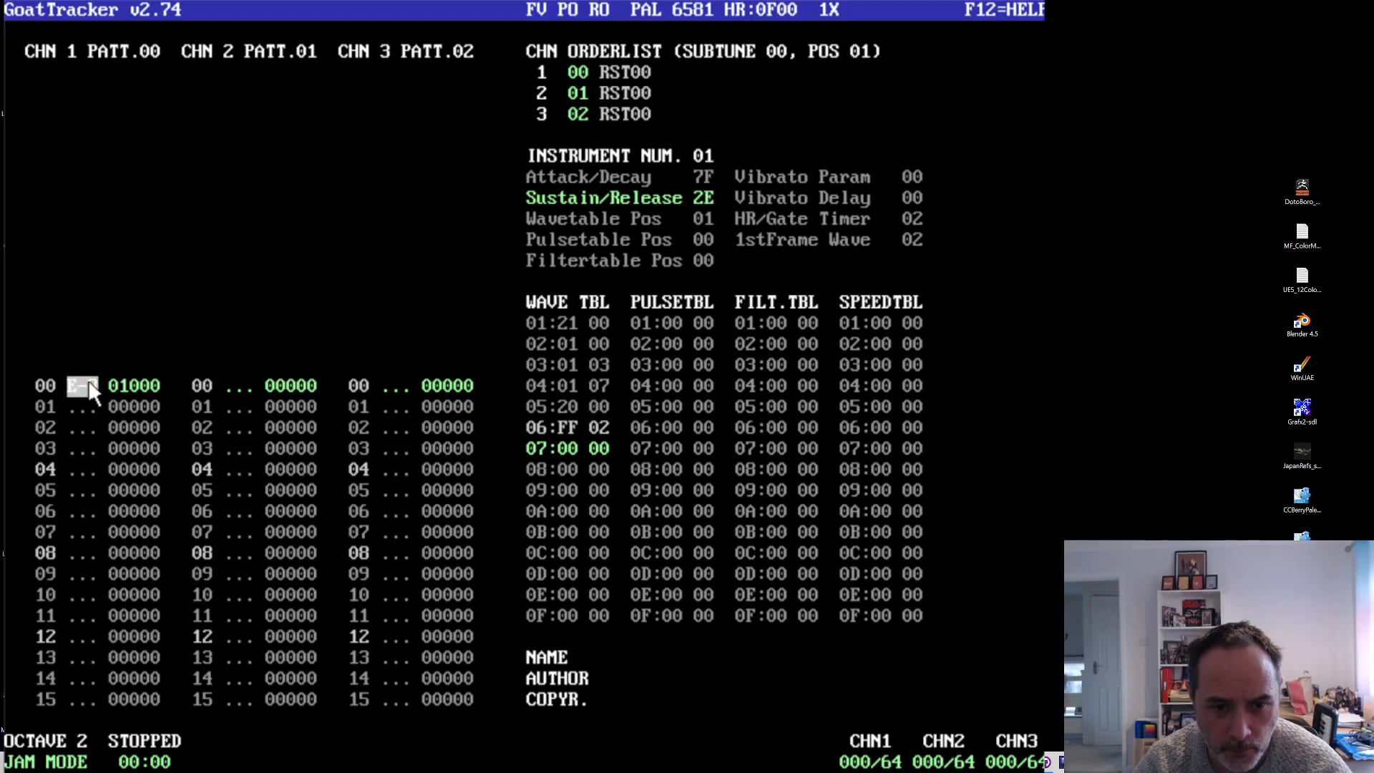
- Try instrument 01's Attack/Decay at AF and A1, returning to the first note of channel 1
click(700, 177)
text(a)
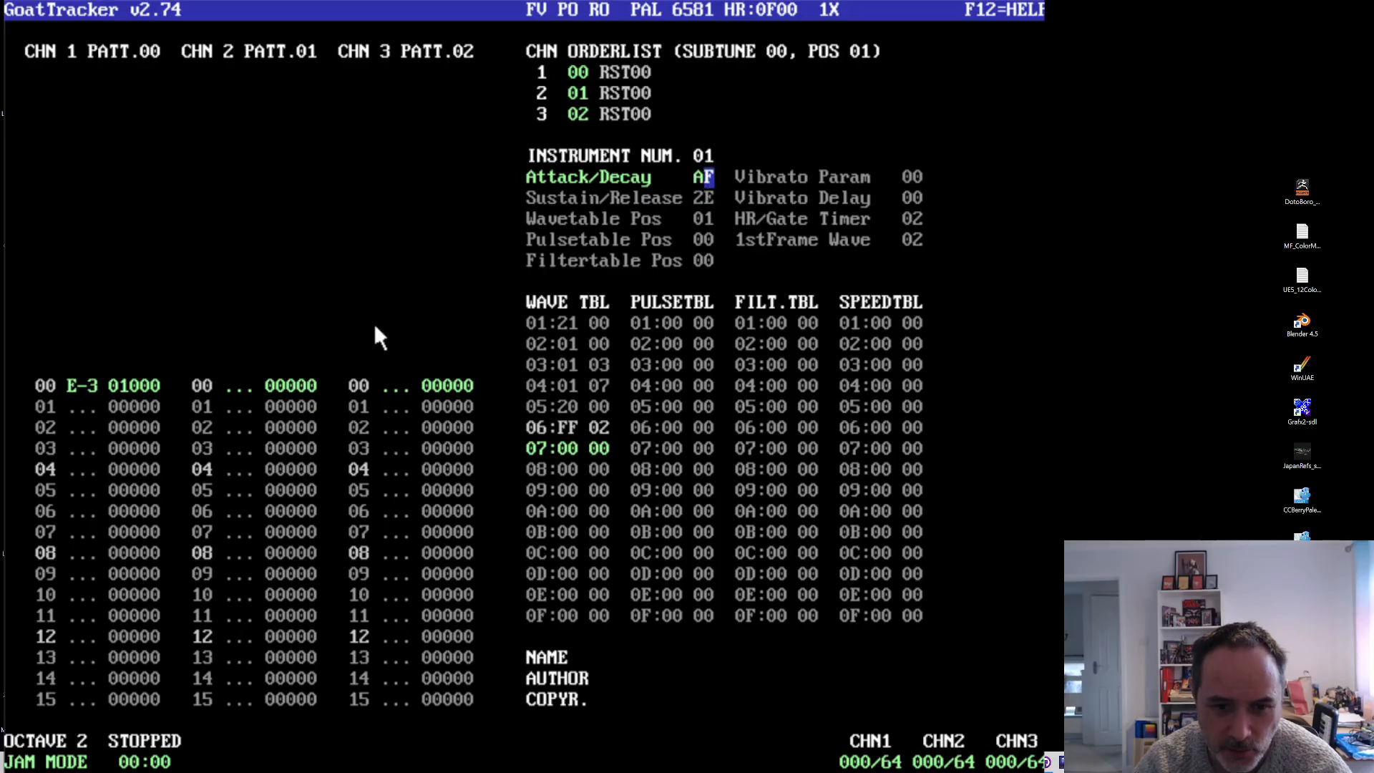
click(83, 387)
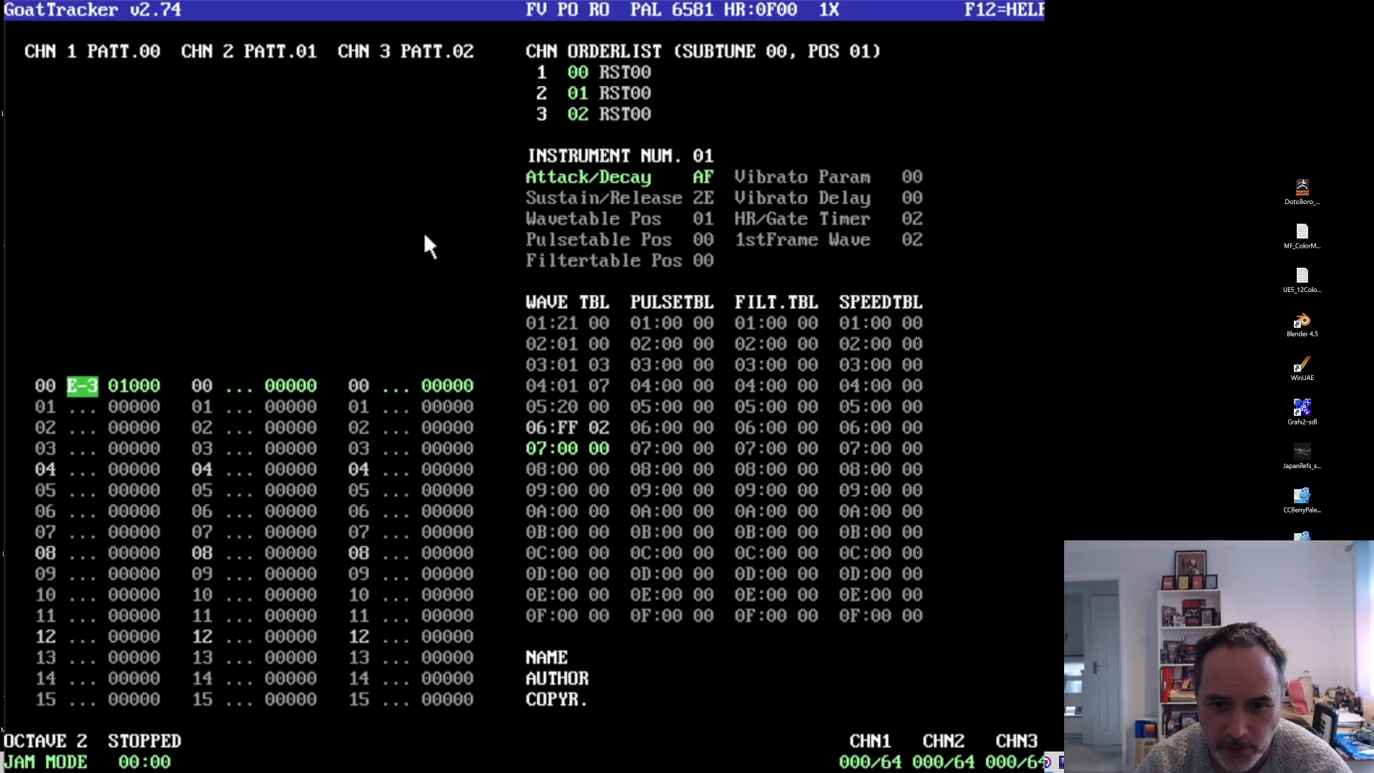
text(1)
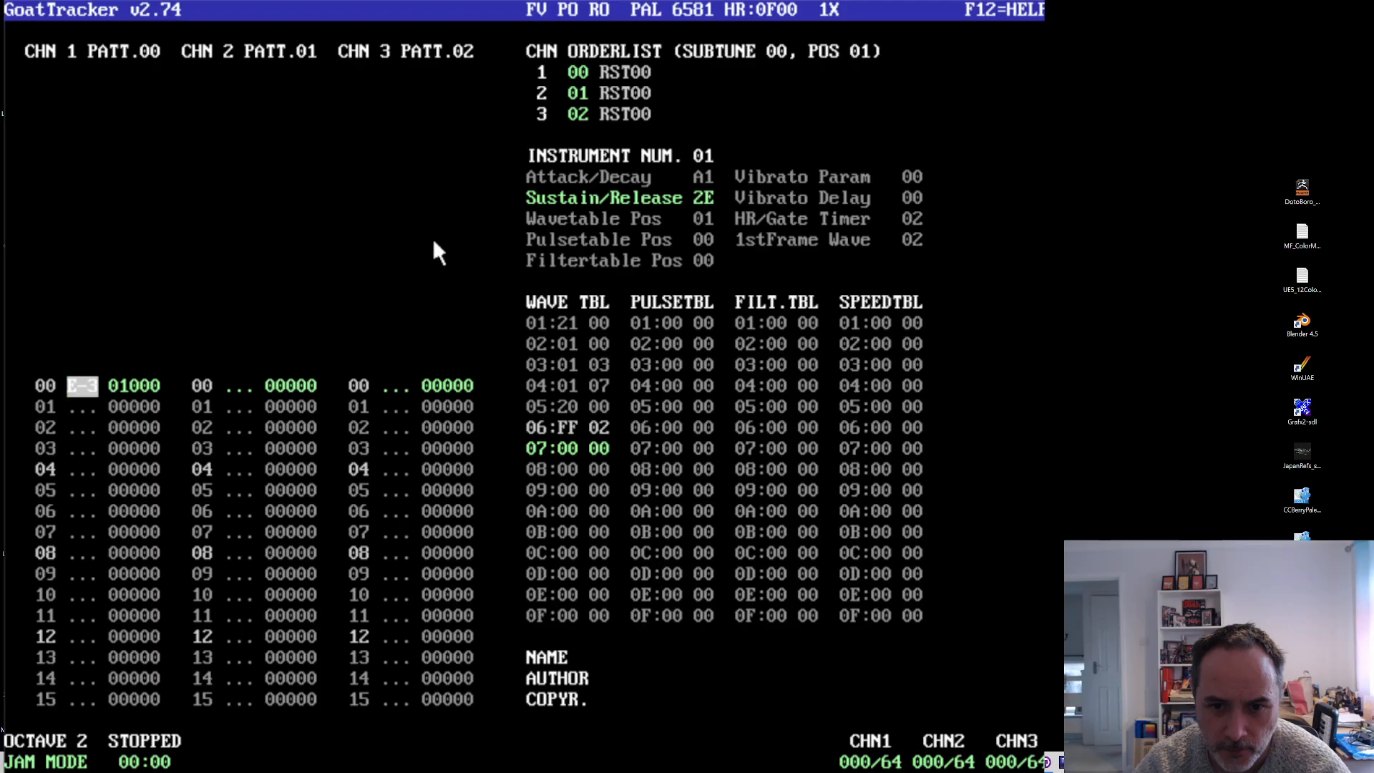
- Set instrument 01's Sustain/Release to AE and Attack/Decay to D1, returning to channel 1's first note after each change
click(700, 198)
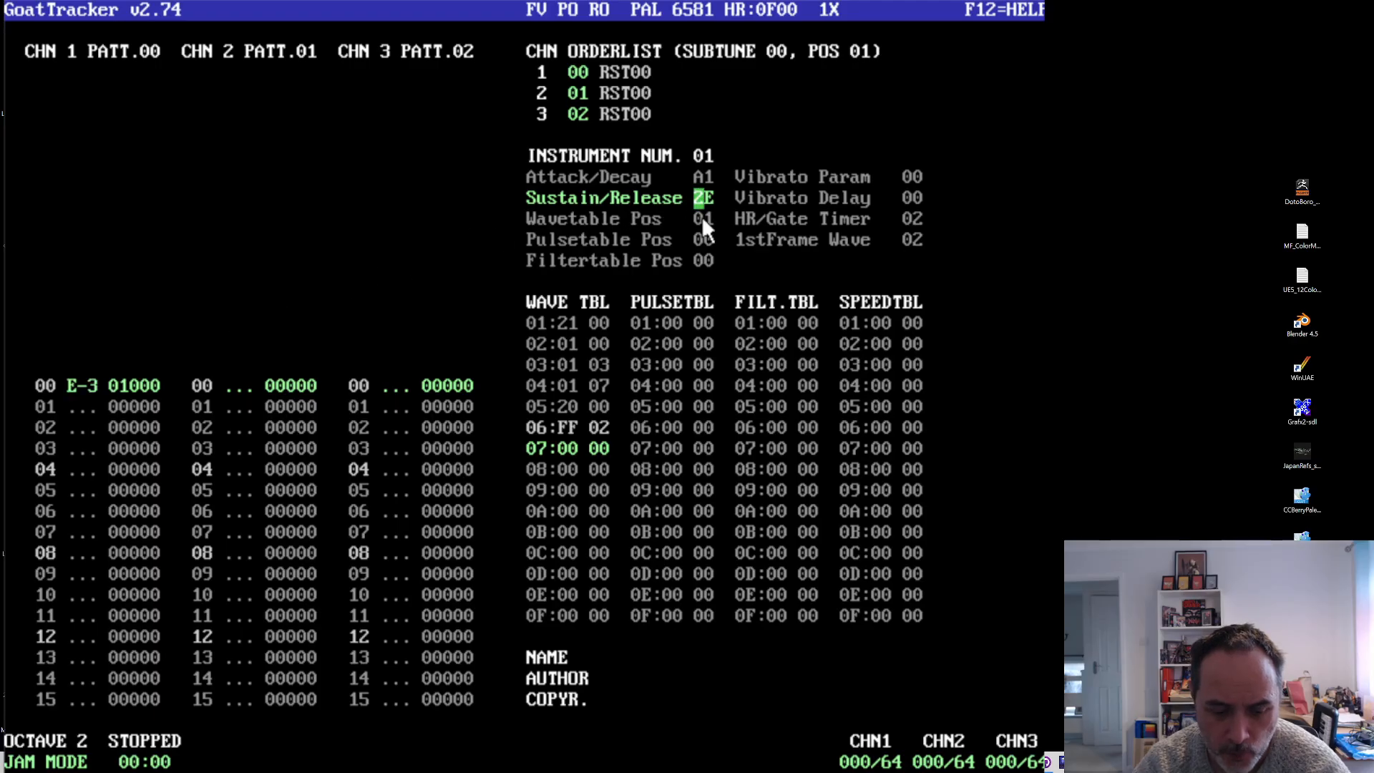
click(87, 384)
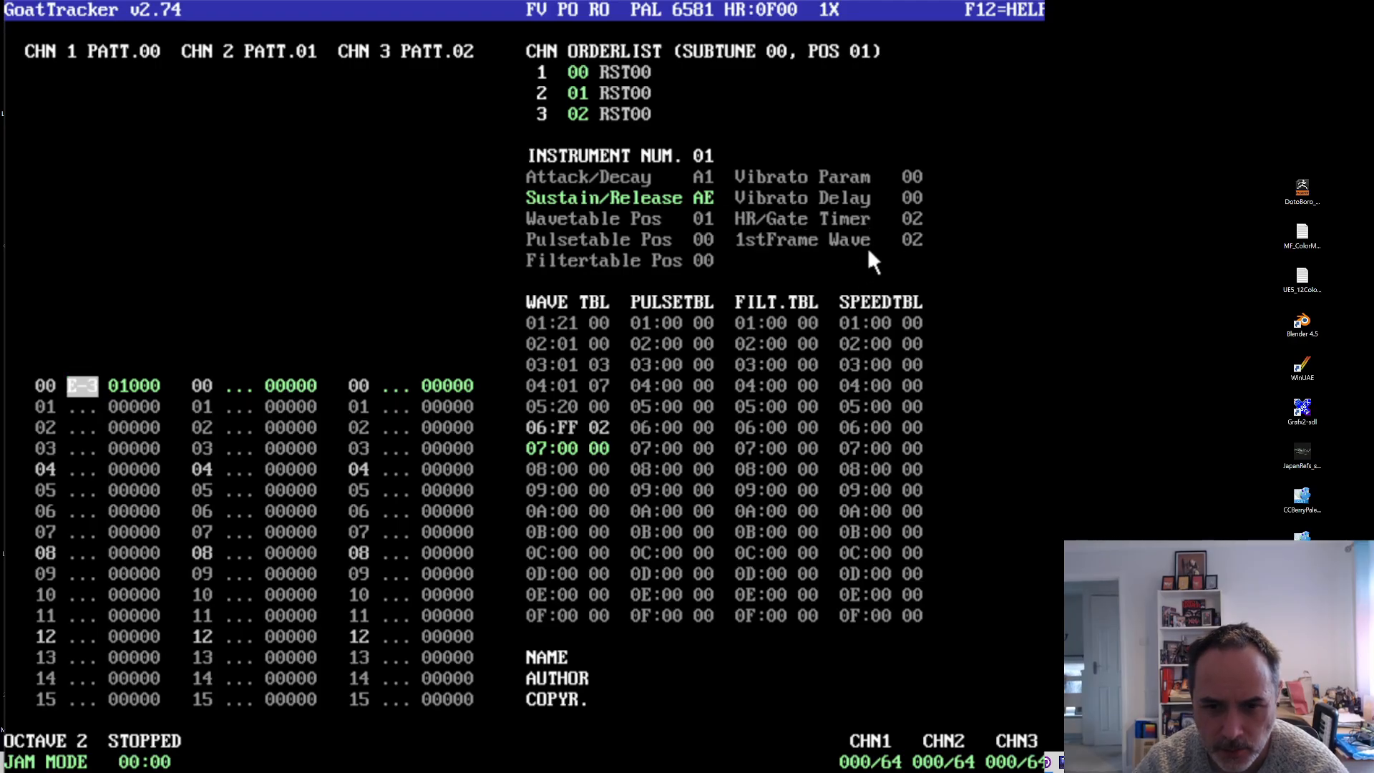
click(696, 178)
text(d)
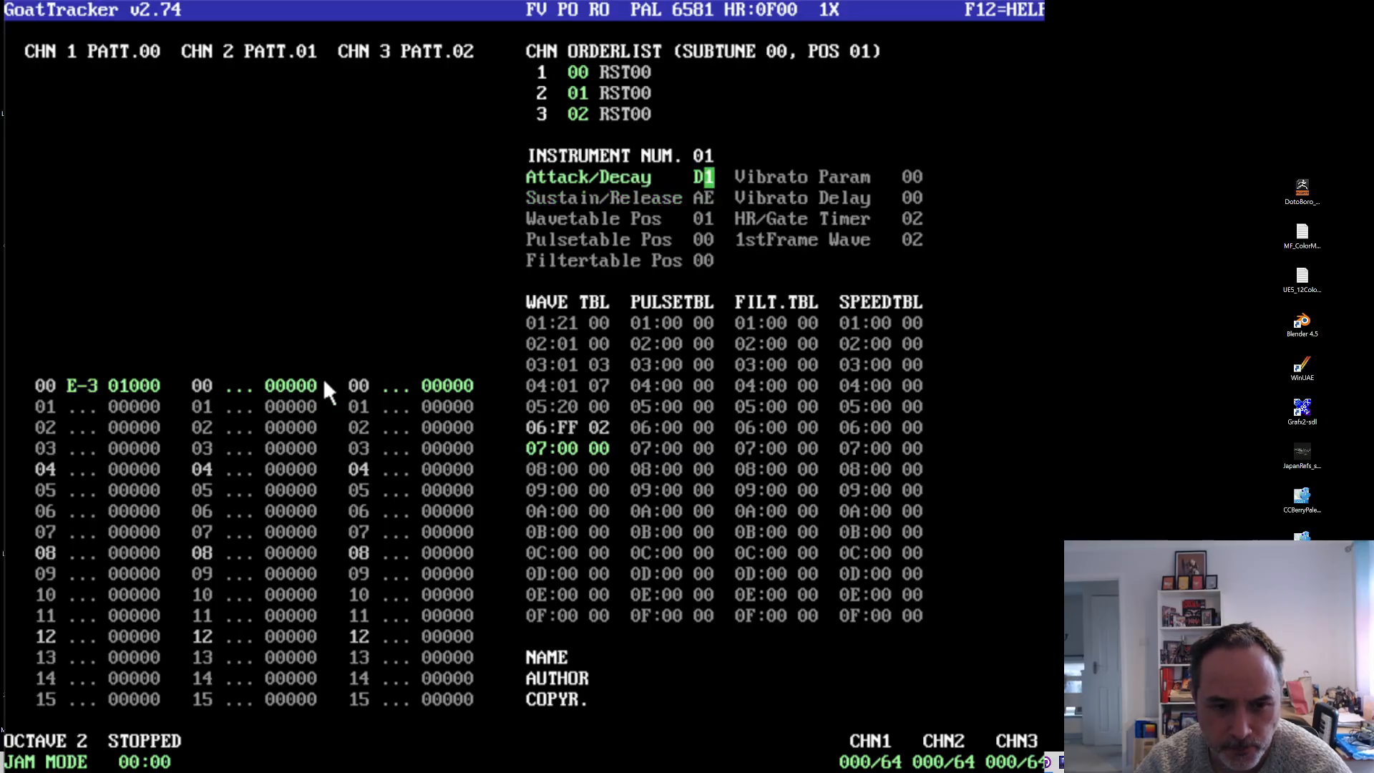
click(91, 391)
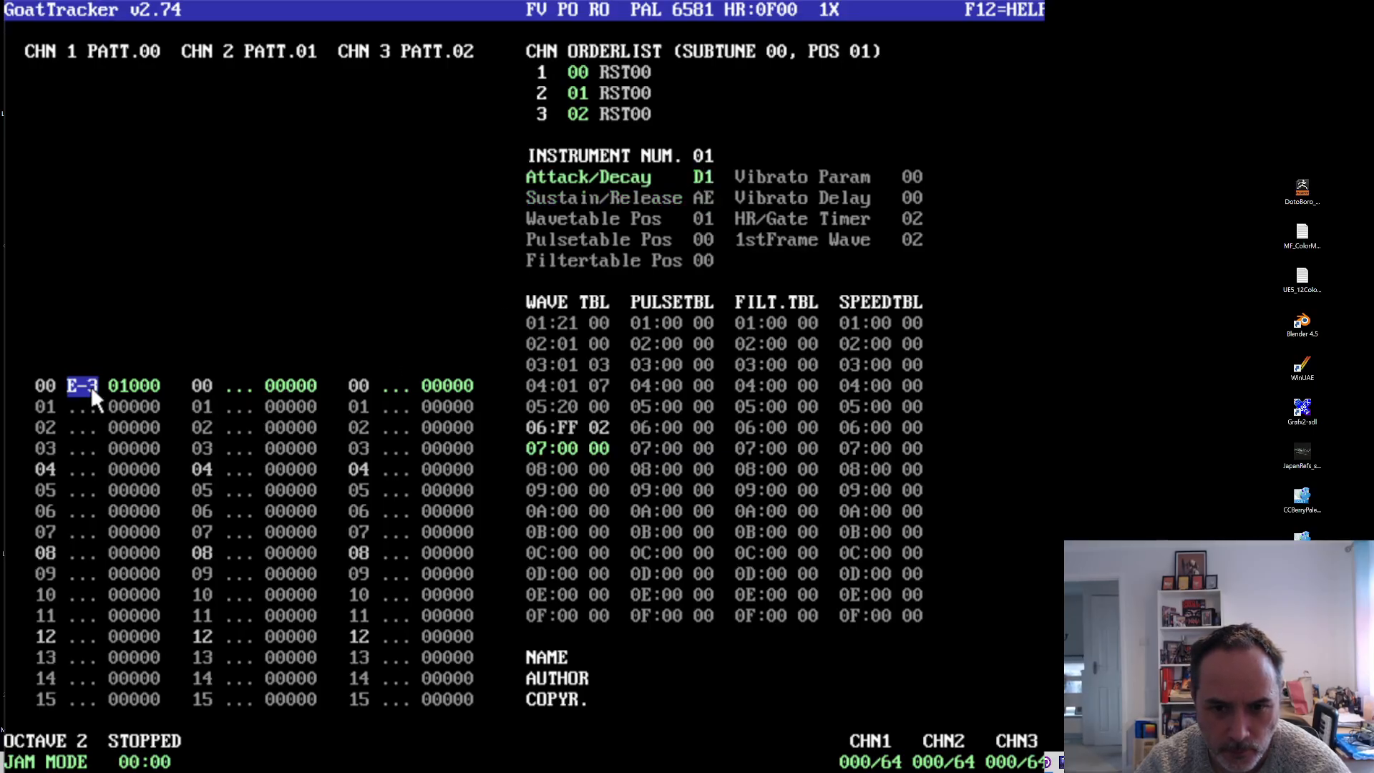
- Set instrument 01's Attack/Decay to D0 and make sure instrument 01 is the one selected
click(709, 177)
text(0)
key(minus)
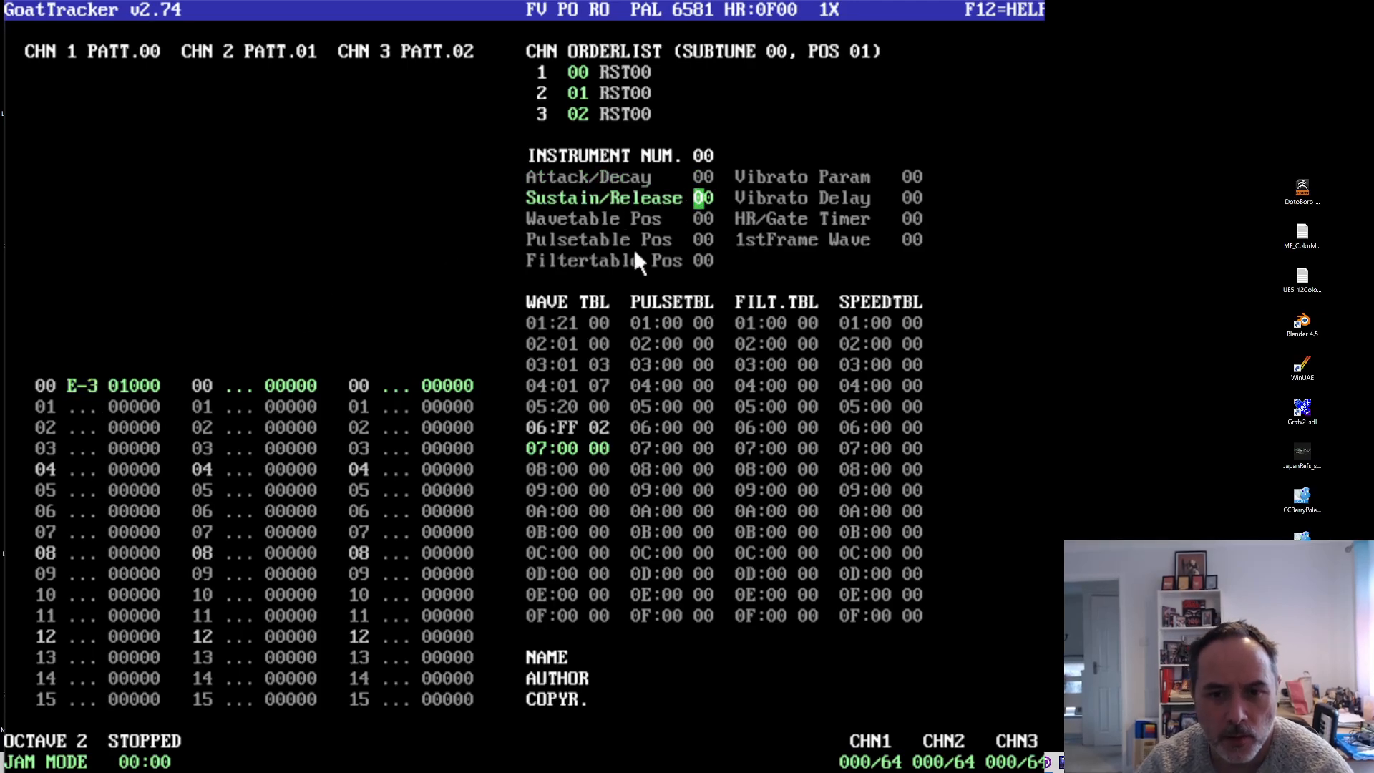
click(708, 155)
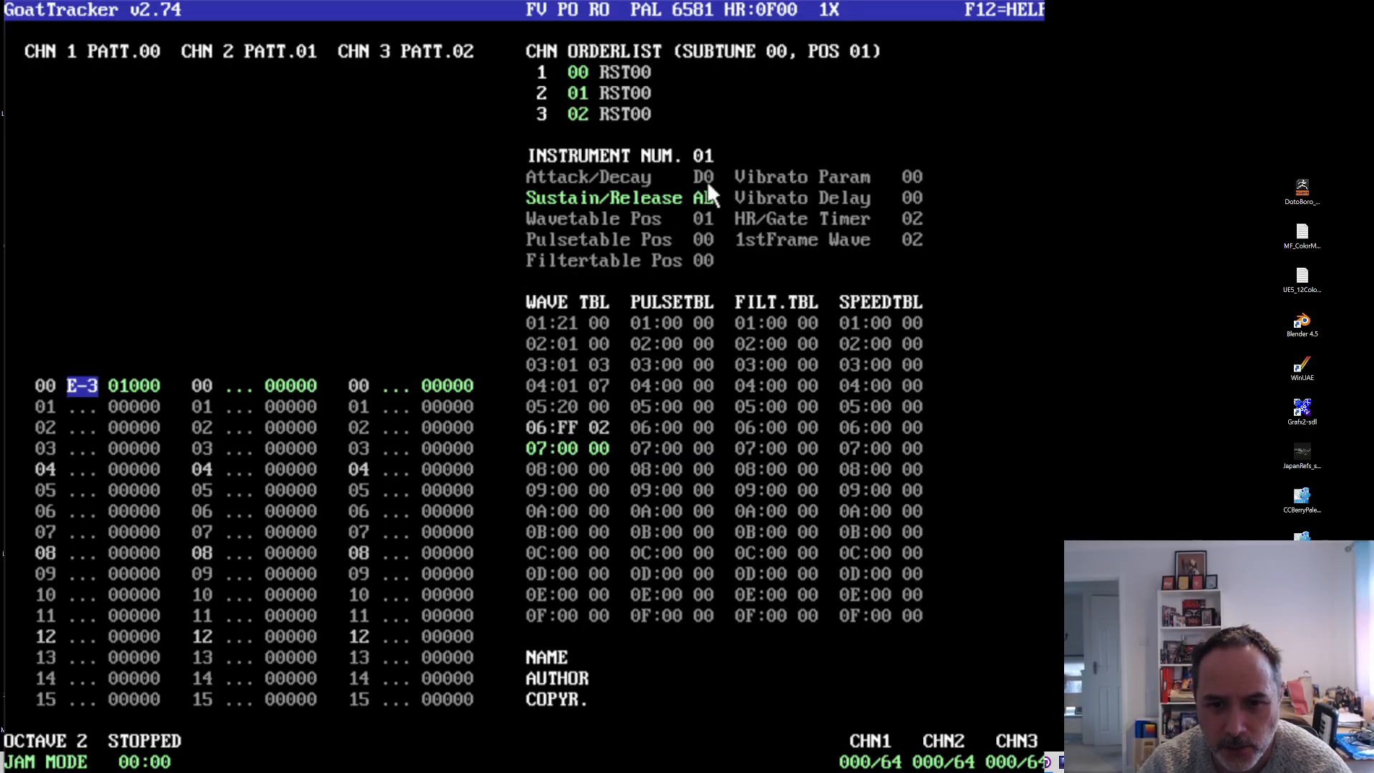
- Play the song from the beginning in edit mode, switching back to jam mode while it plays
key(space)
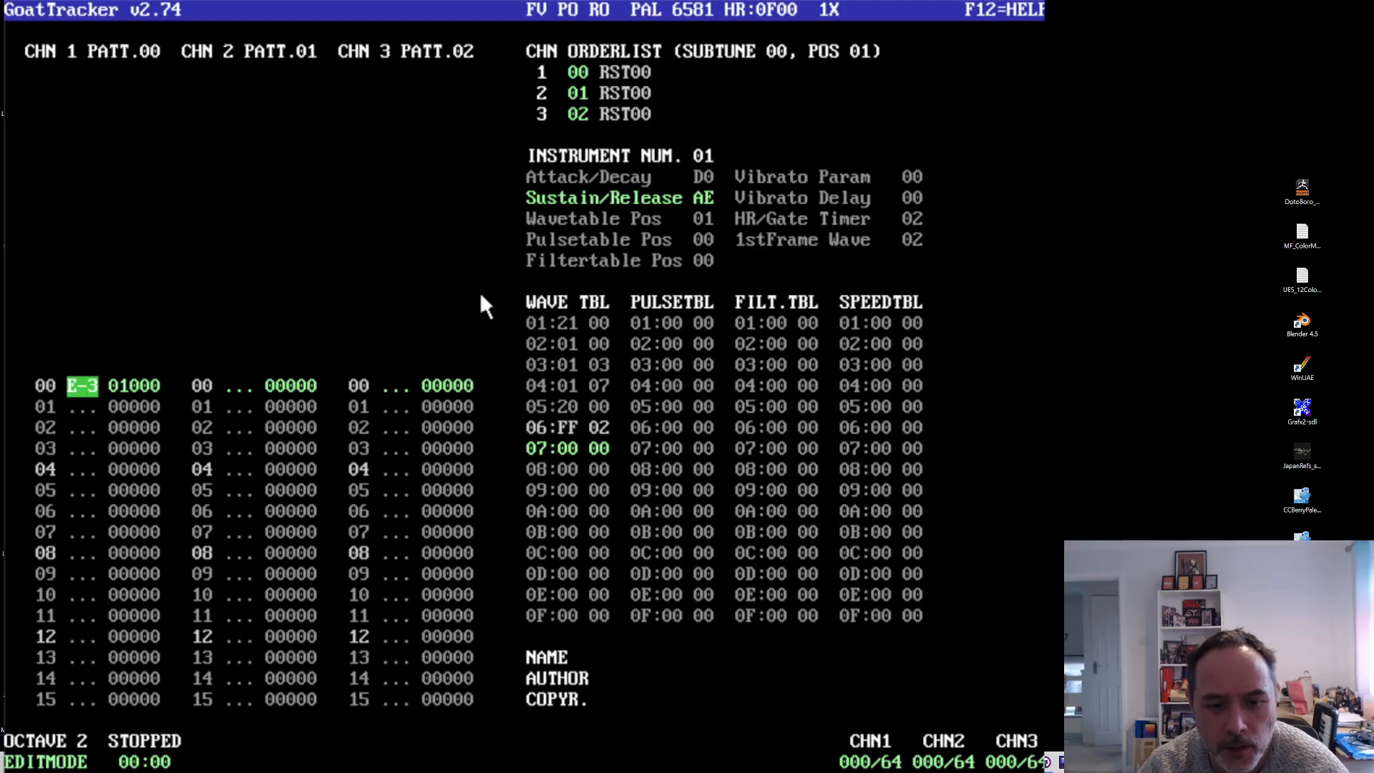
key(F1)
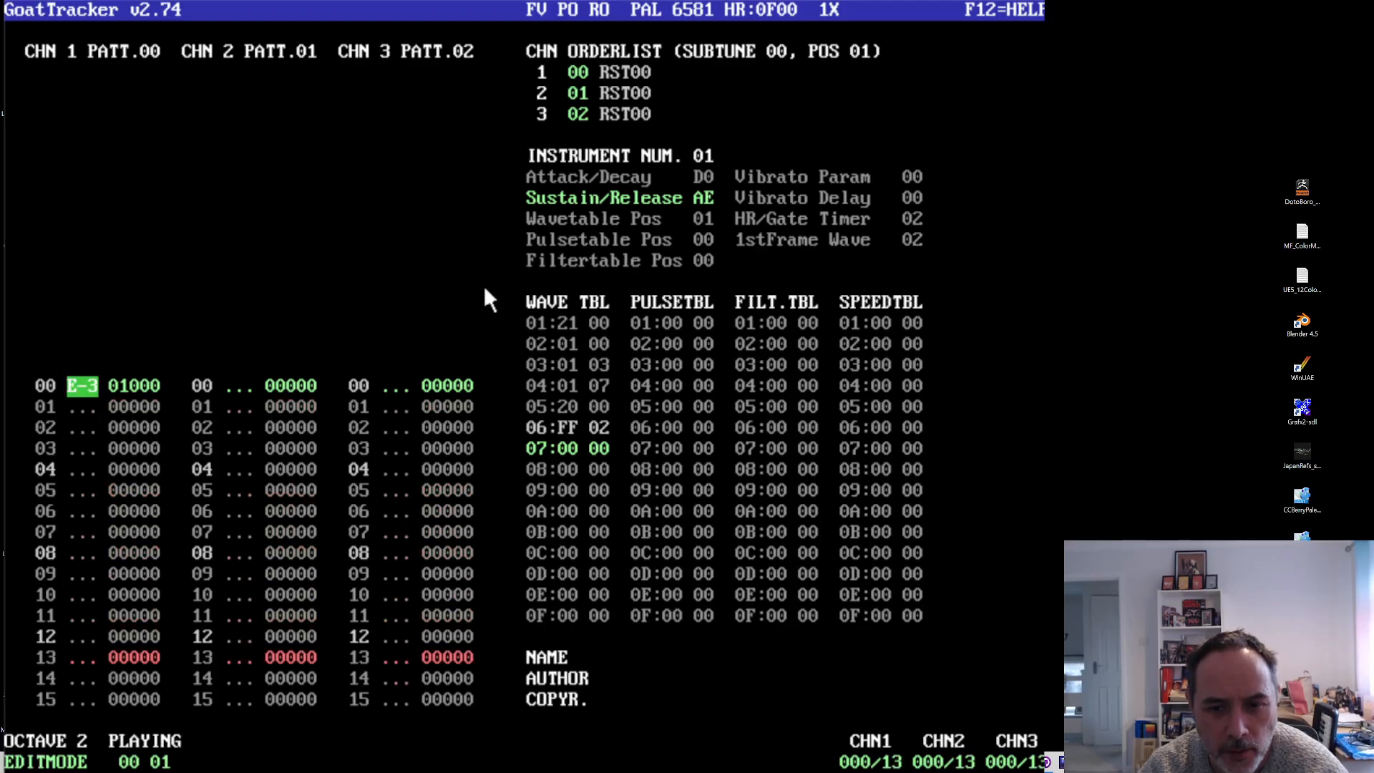
key(space)
- Set instrument 01's 1stFrame Wave to 09, trying 07 for comparison while the song plays
click(914, 235)
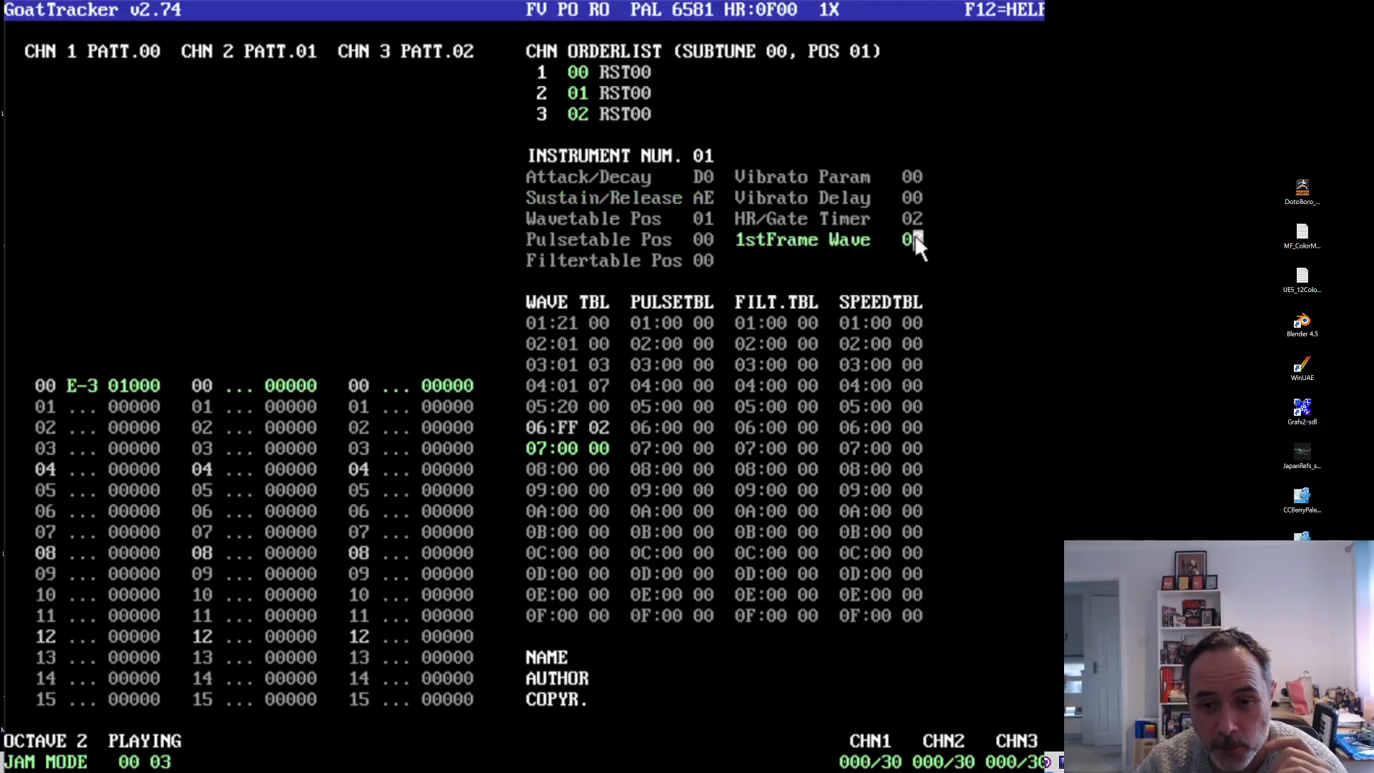
text(9)
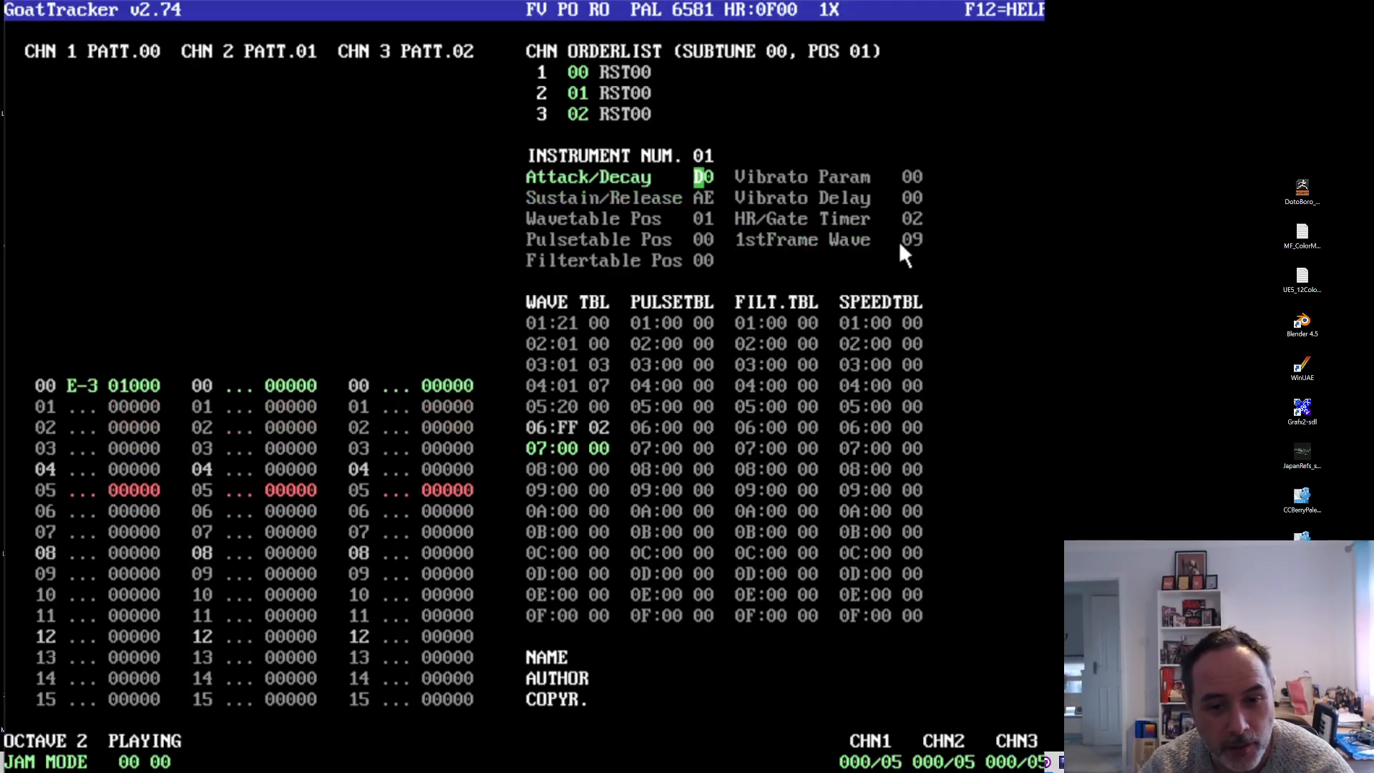
click(916, 241)
text(7)
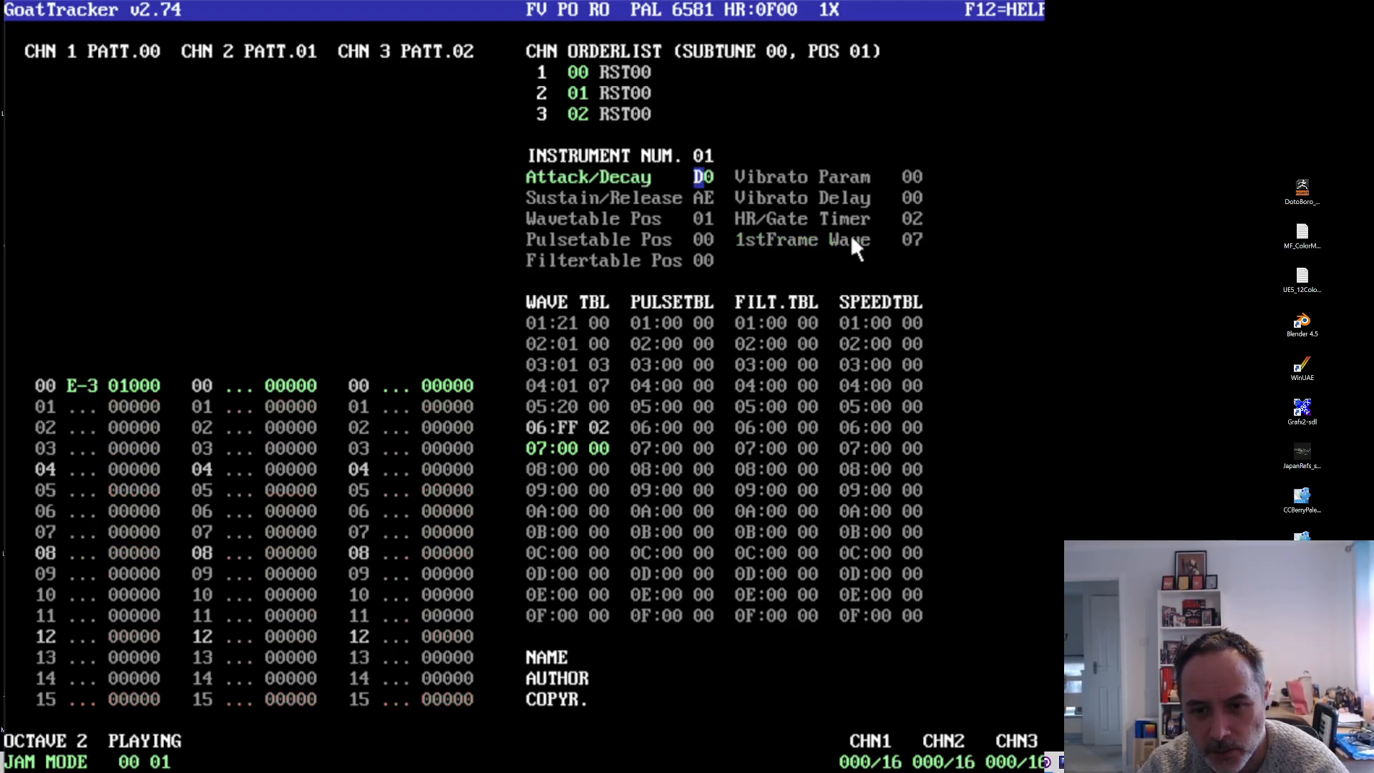
click(916, 241)
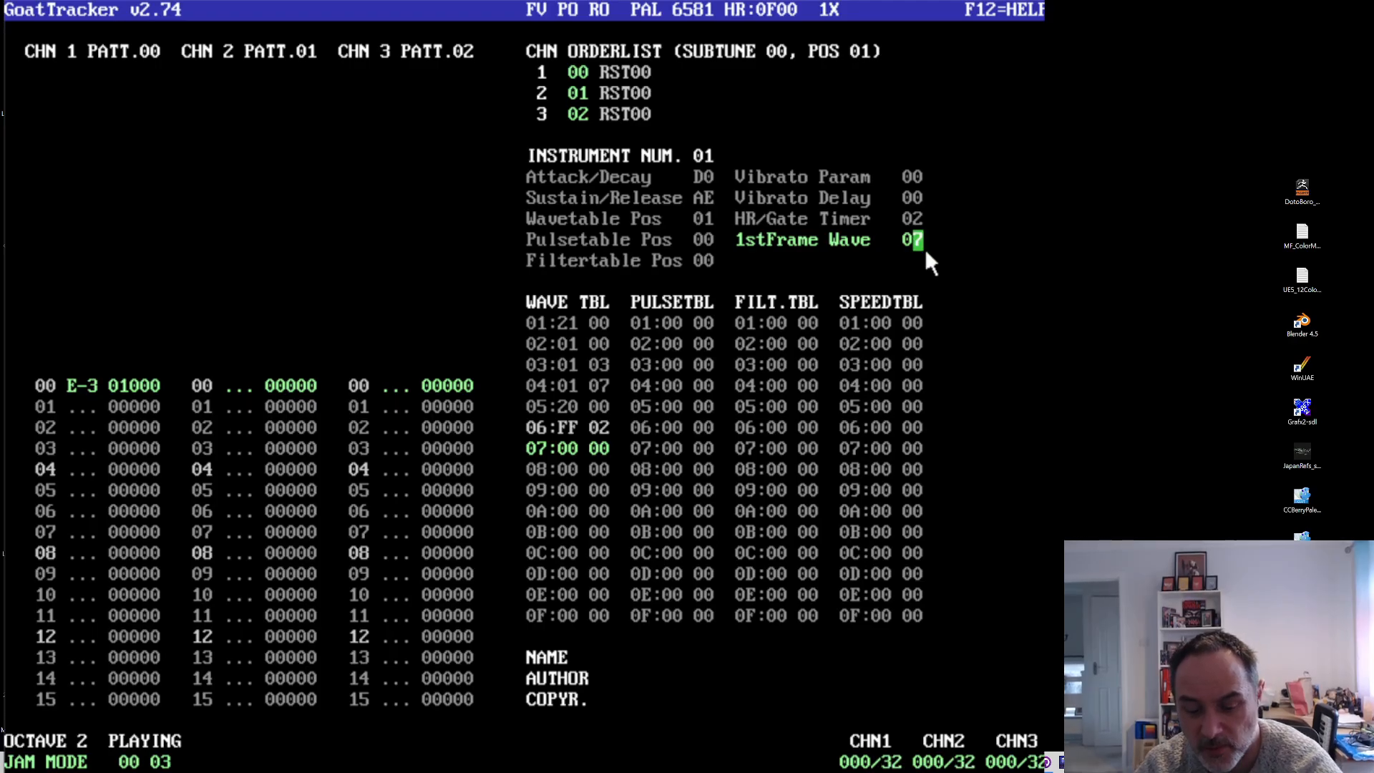
text(9)
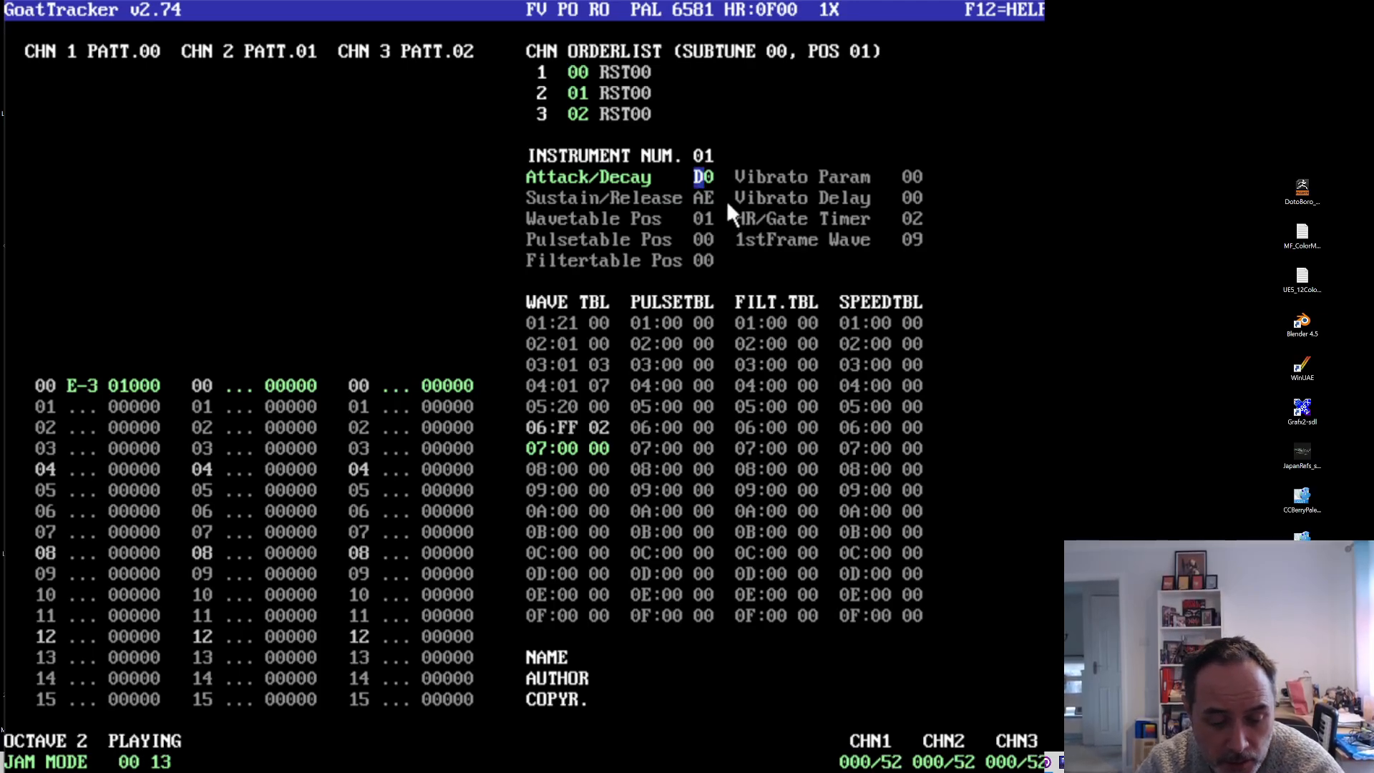
- Try instrument 01's Attack/Decay at 60 from channel 1's first note and set it to F0
click(92, 385)
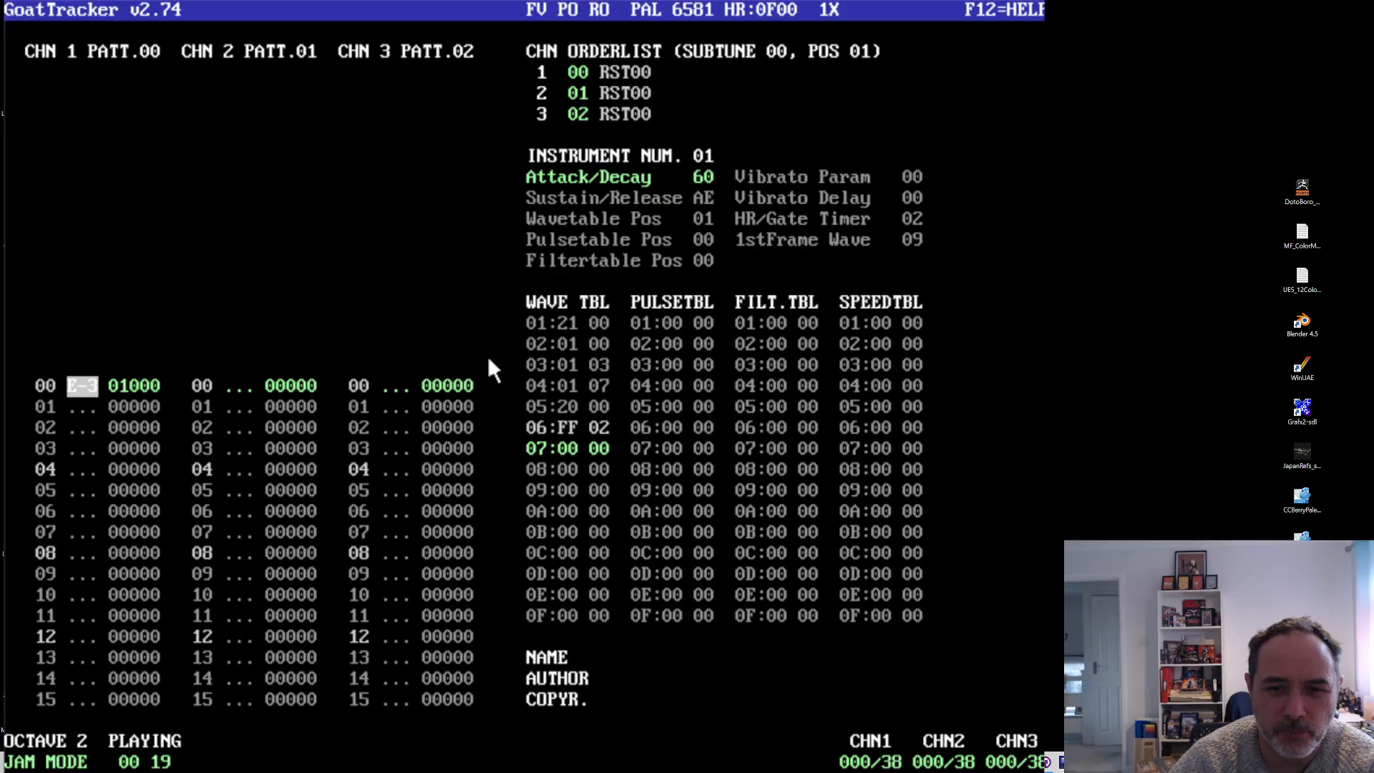
click(695, 178)
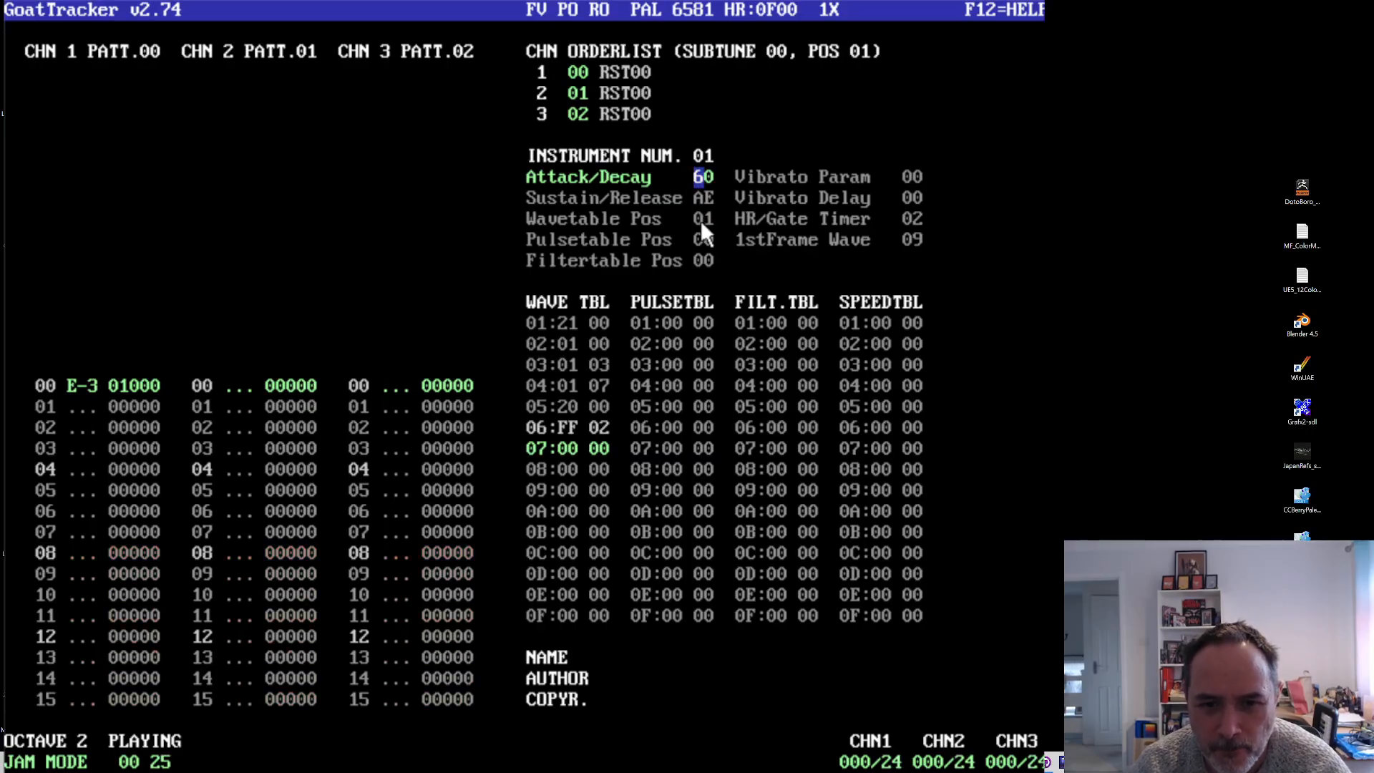
text(f)
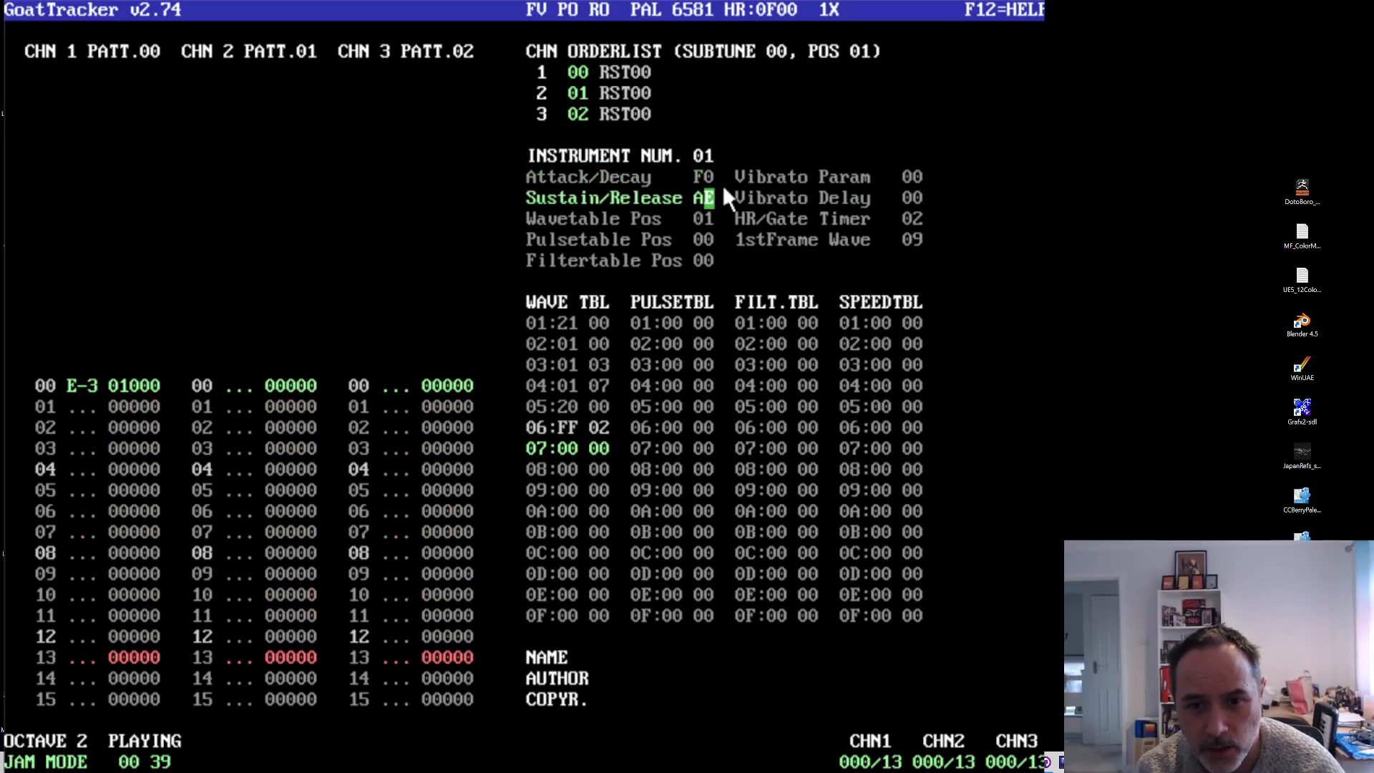
- Set instrument 01's Sustain/Release to 03 and its Attack/Decay to F9
key(Down)
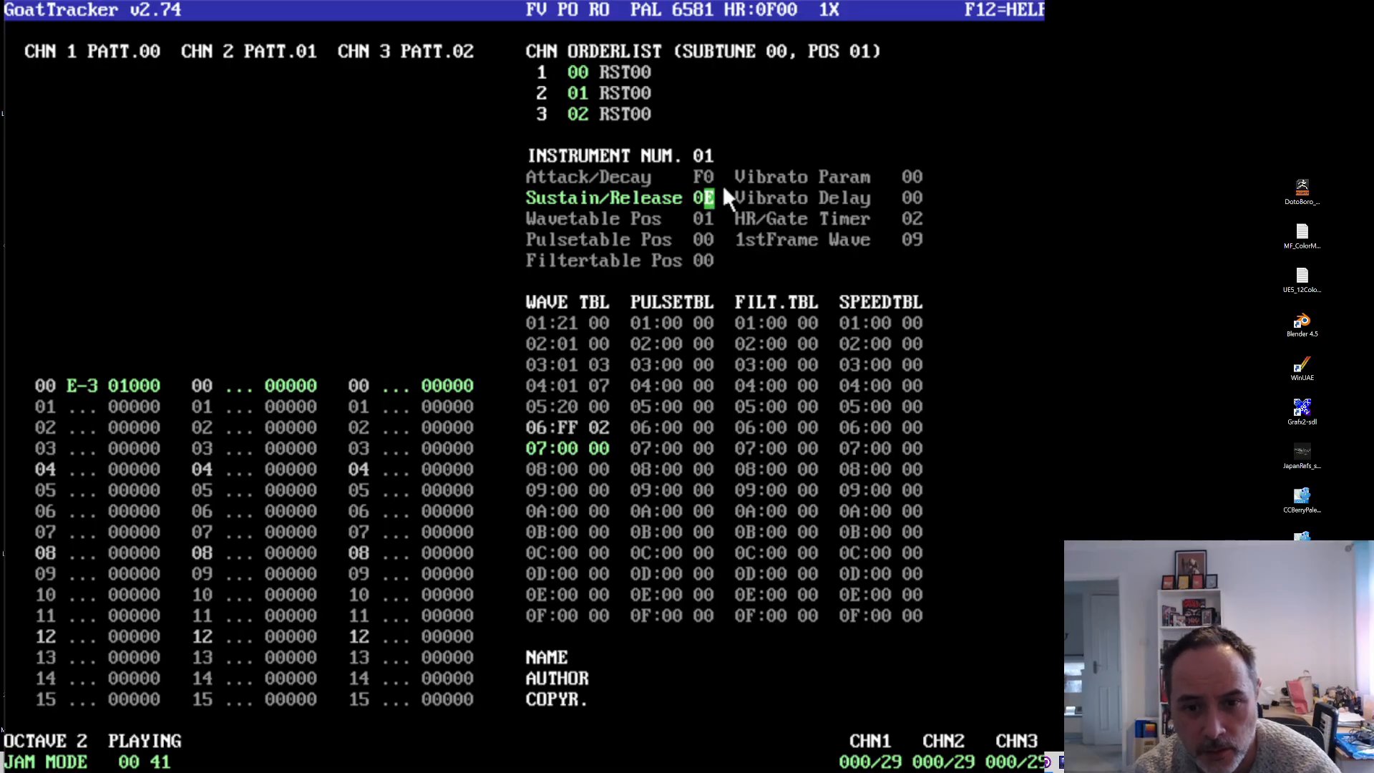
text(3)
key(Up)
key(Up)
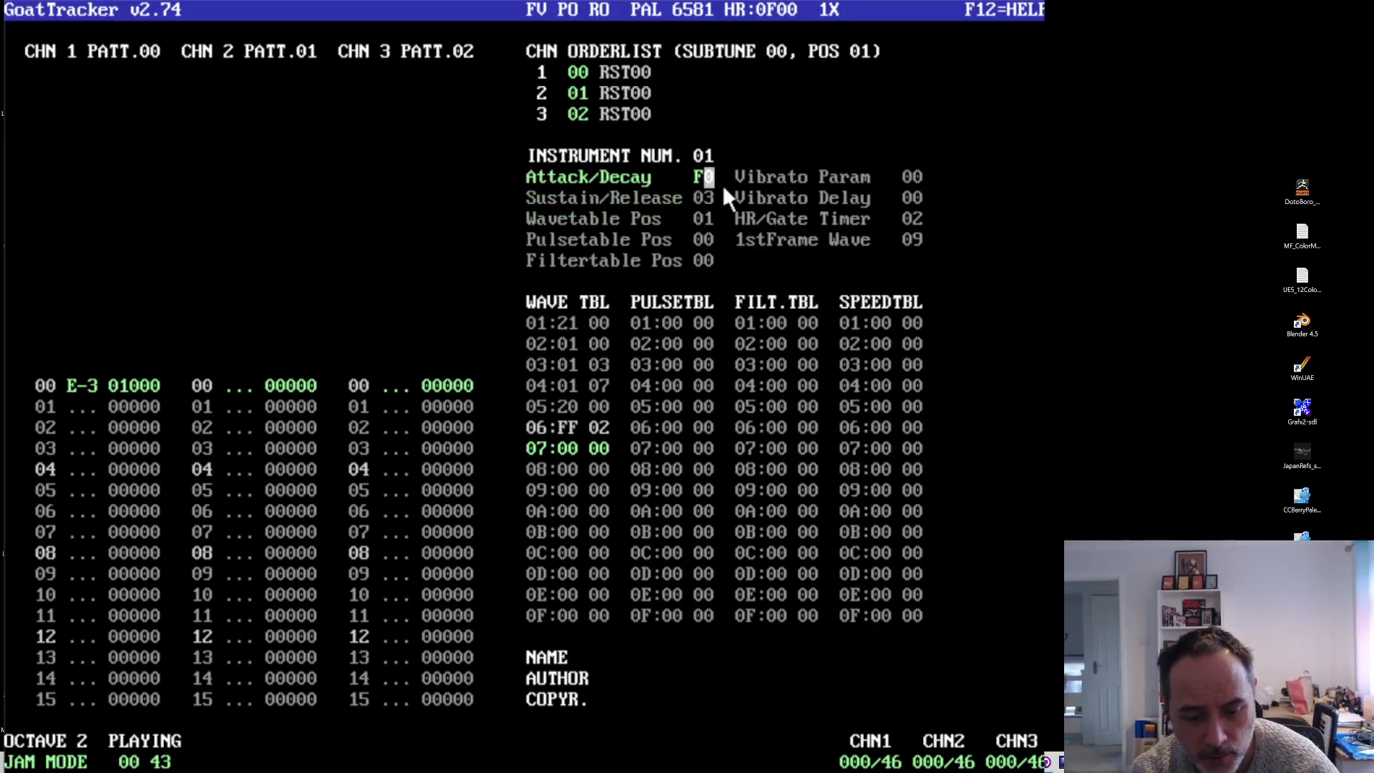
text(9)
key(Right)
key(Right)
key(Right)
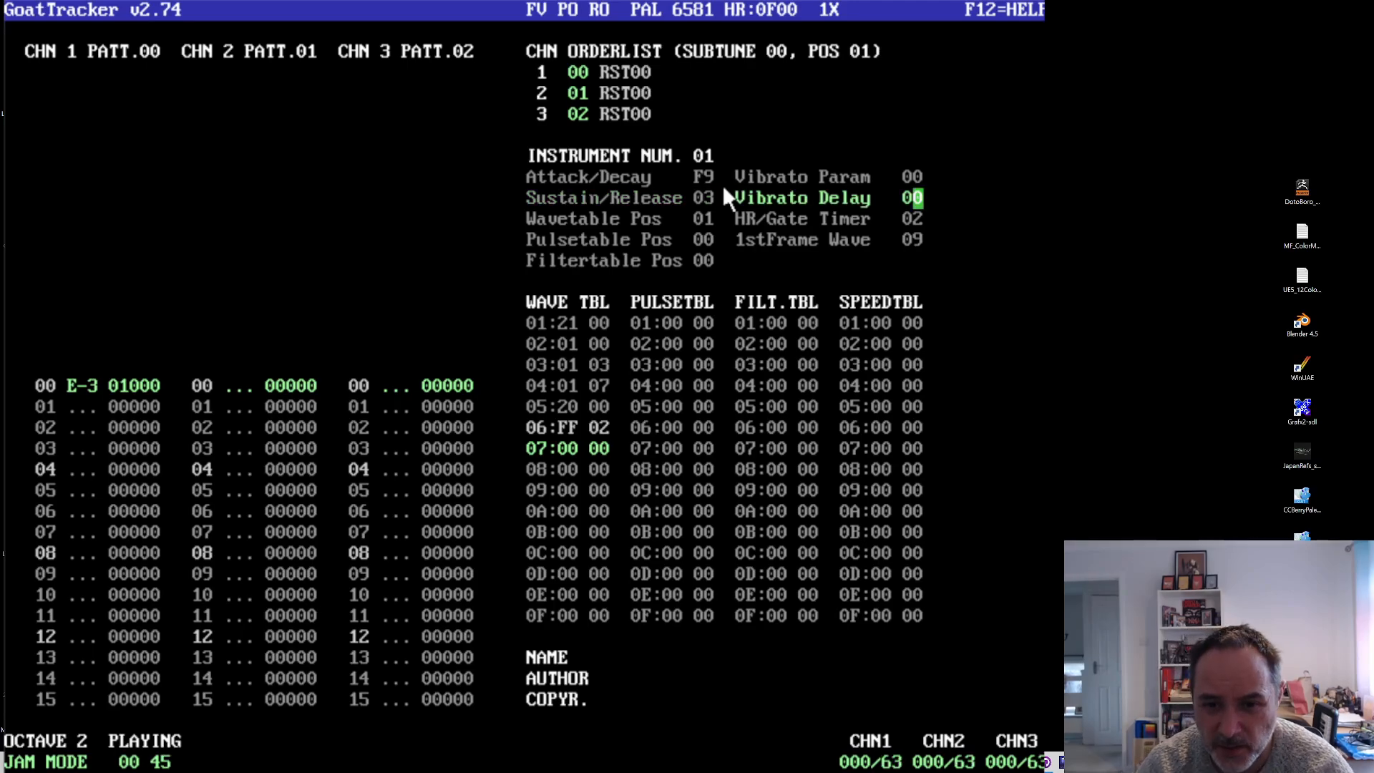
- Play the song from channel 1's first note in edit mode, stop playback and return to jam mode
click(94, 383)
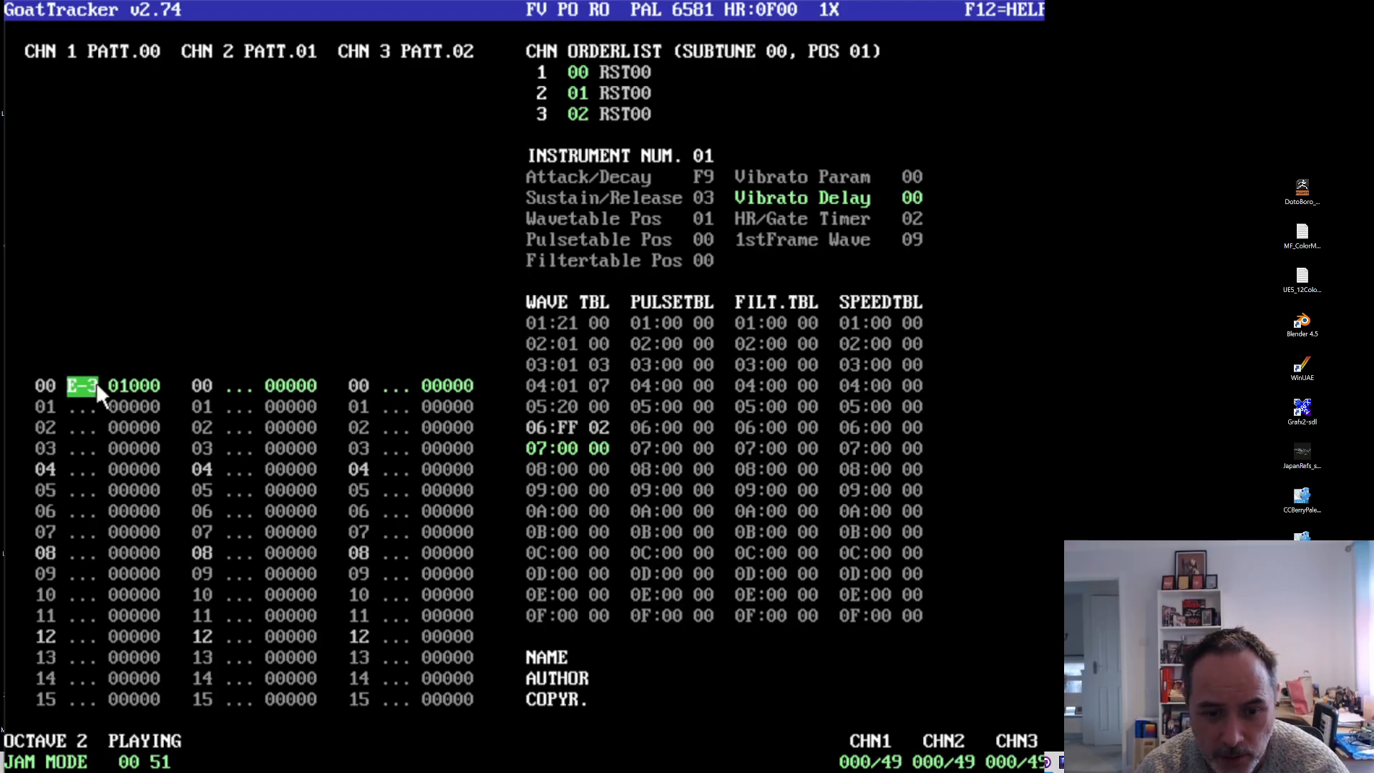
key(space)
key(F1)
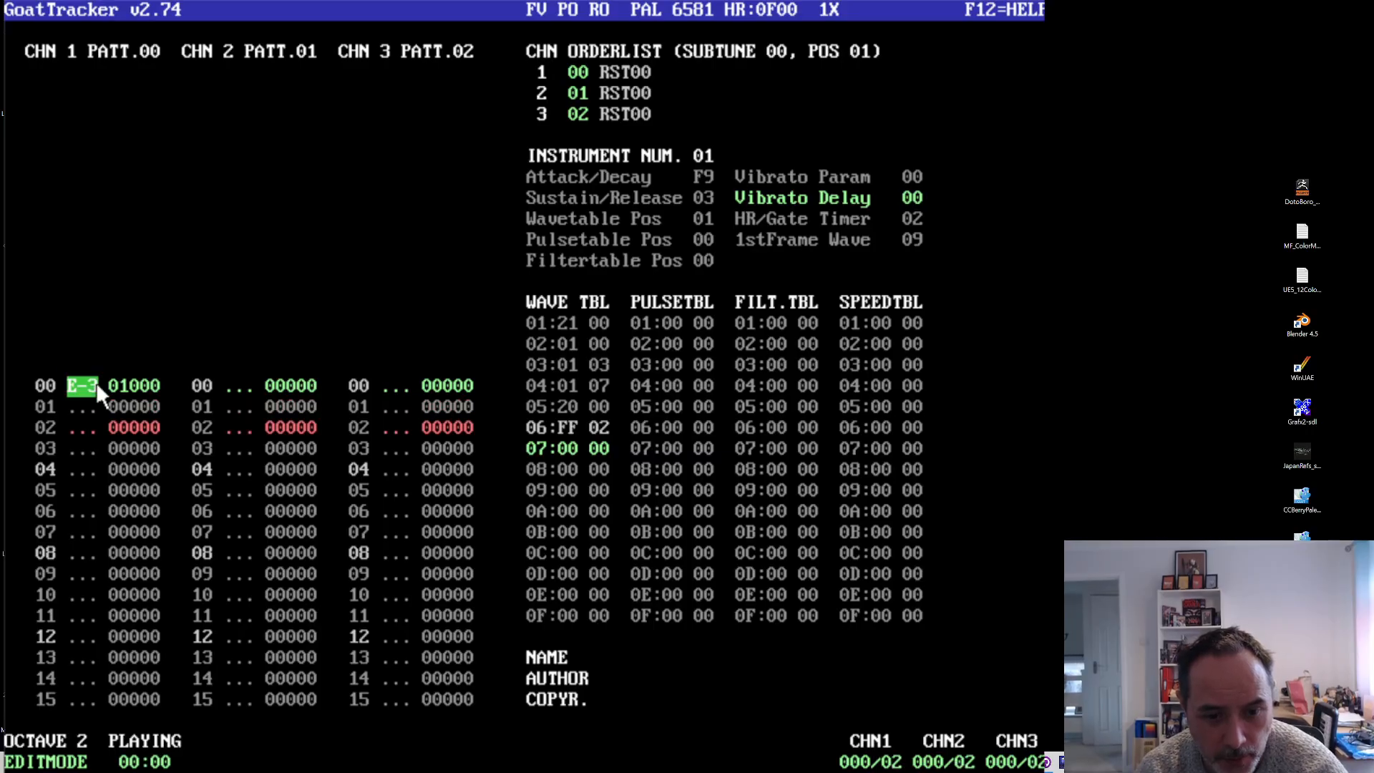
key(F4)
key(space)
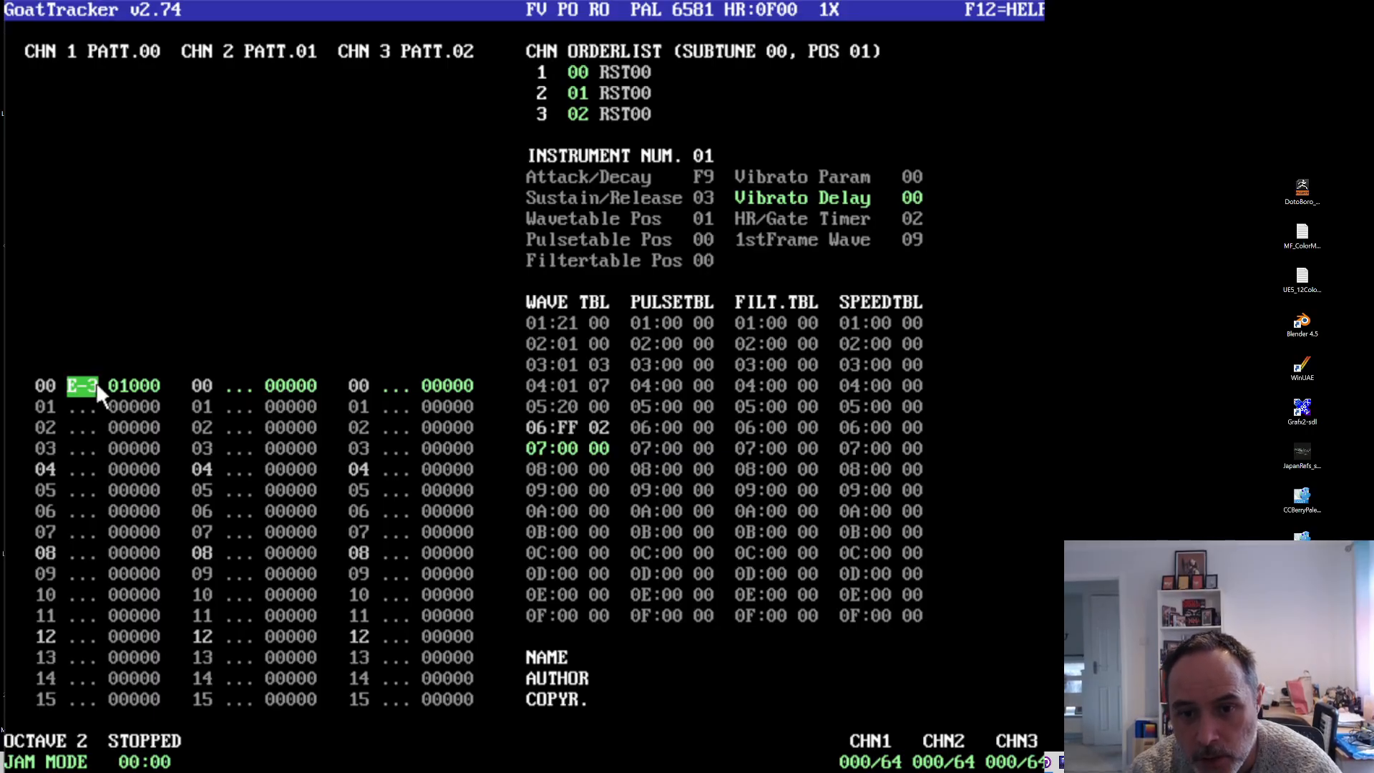
- Set the waveform value on wavetable row 05 to 21
key(Down)
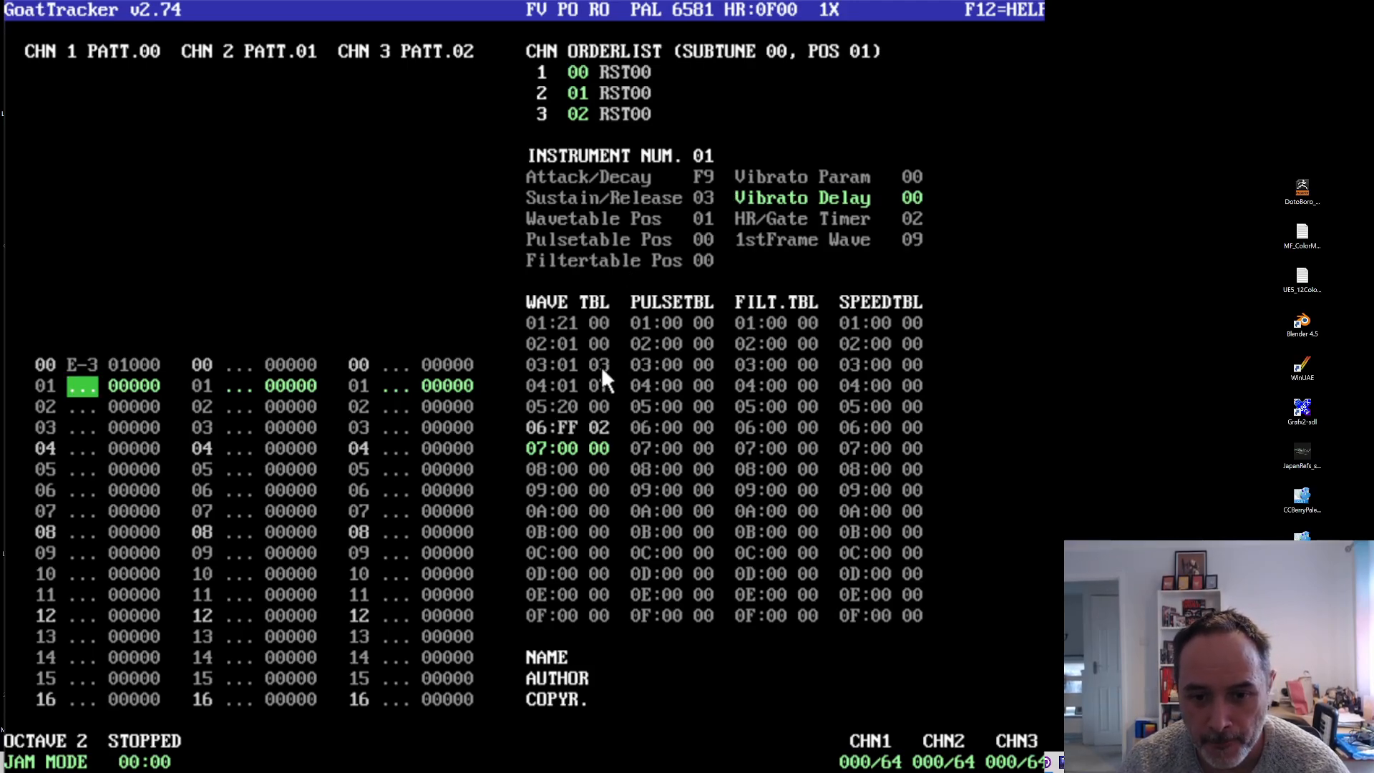
click(572, 406)
text(1)
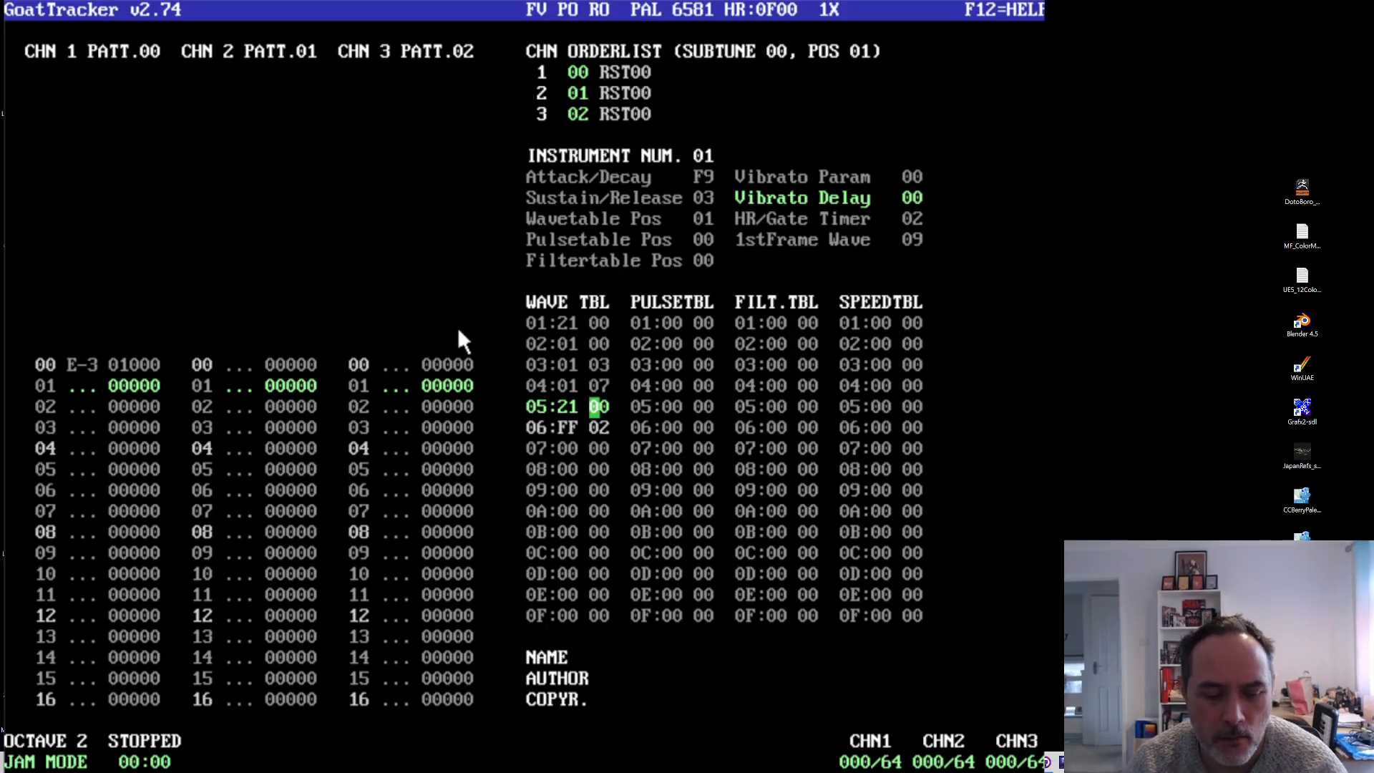
- Set instrument 01's Attack/Decay to 73 and play the song from channel 1's first note in edit mode
click(710, 176)
text(3)
click(696, 176)
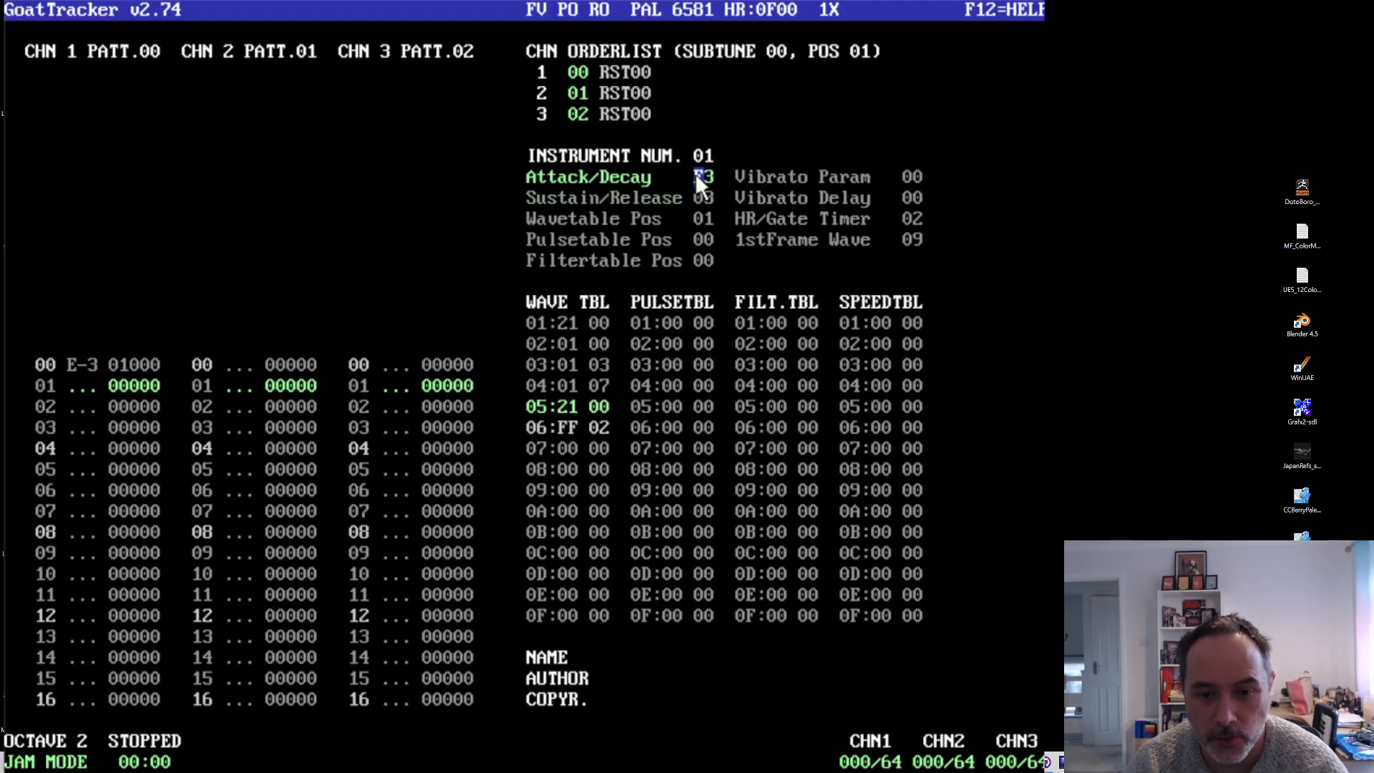
text(7)
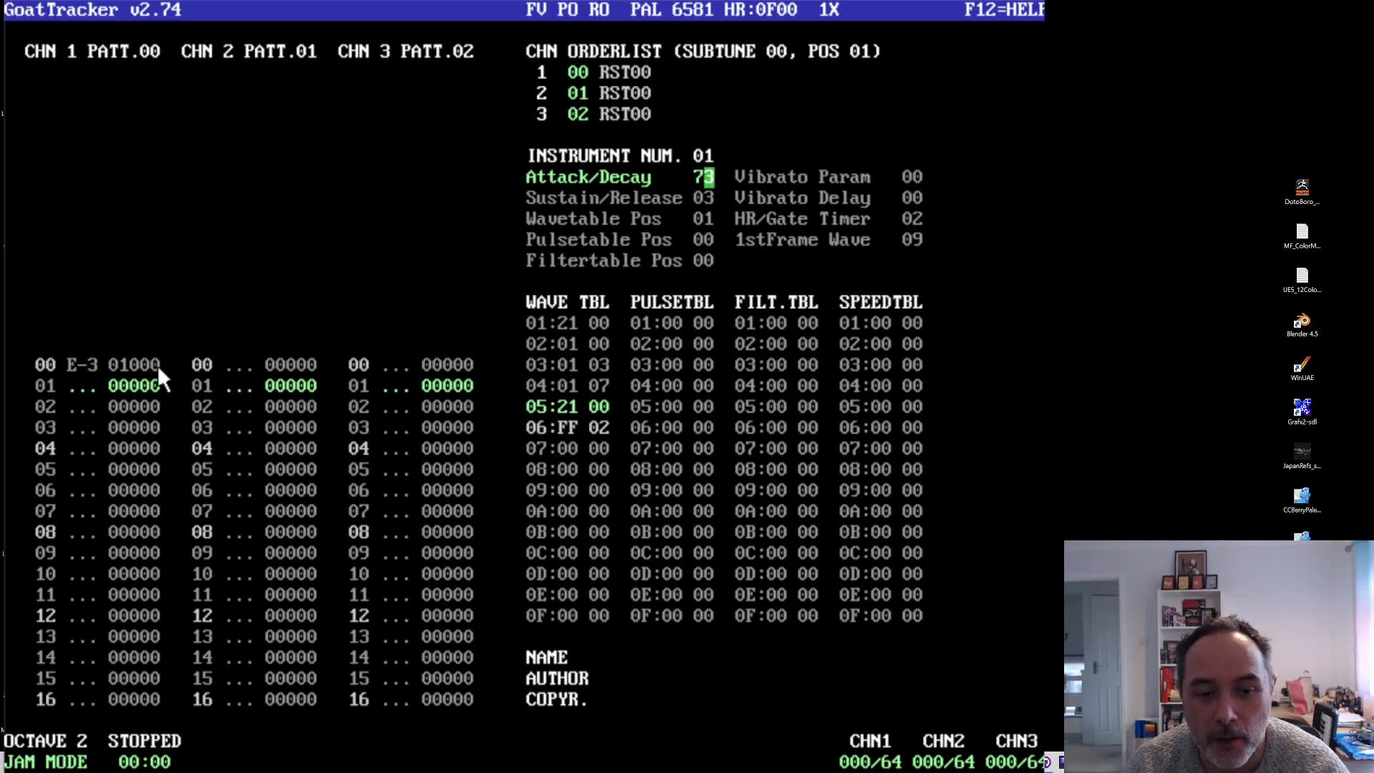
click(86, 364)
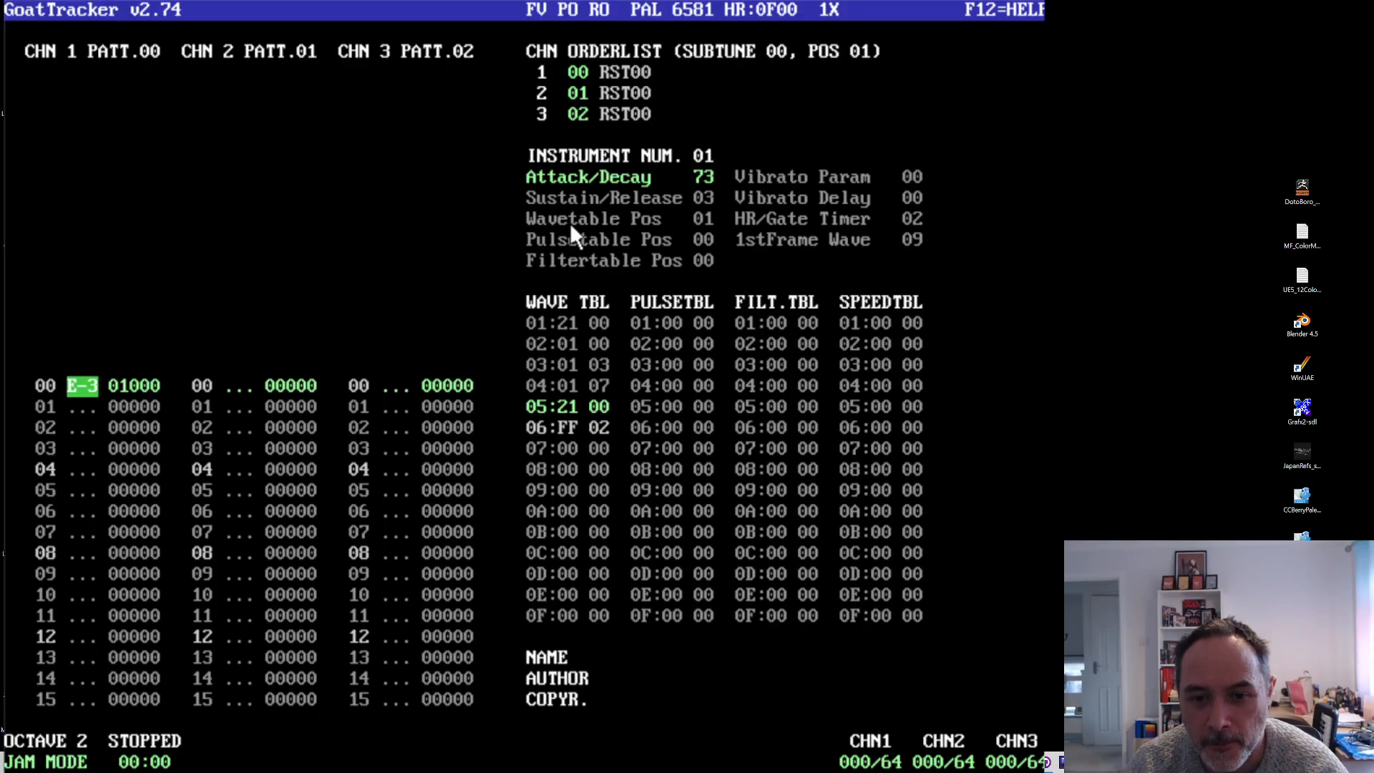
key(space)
key(F1)
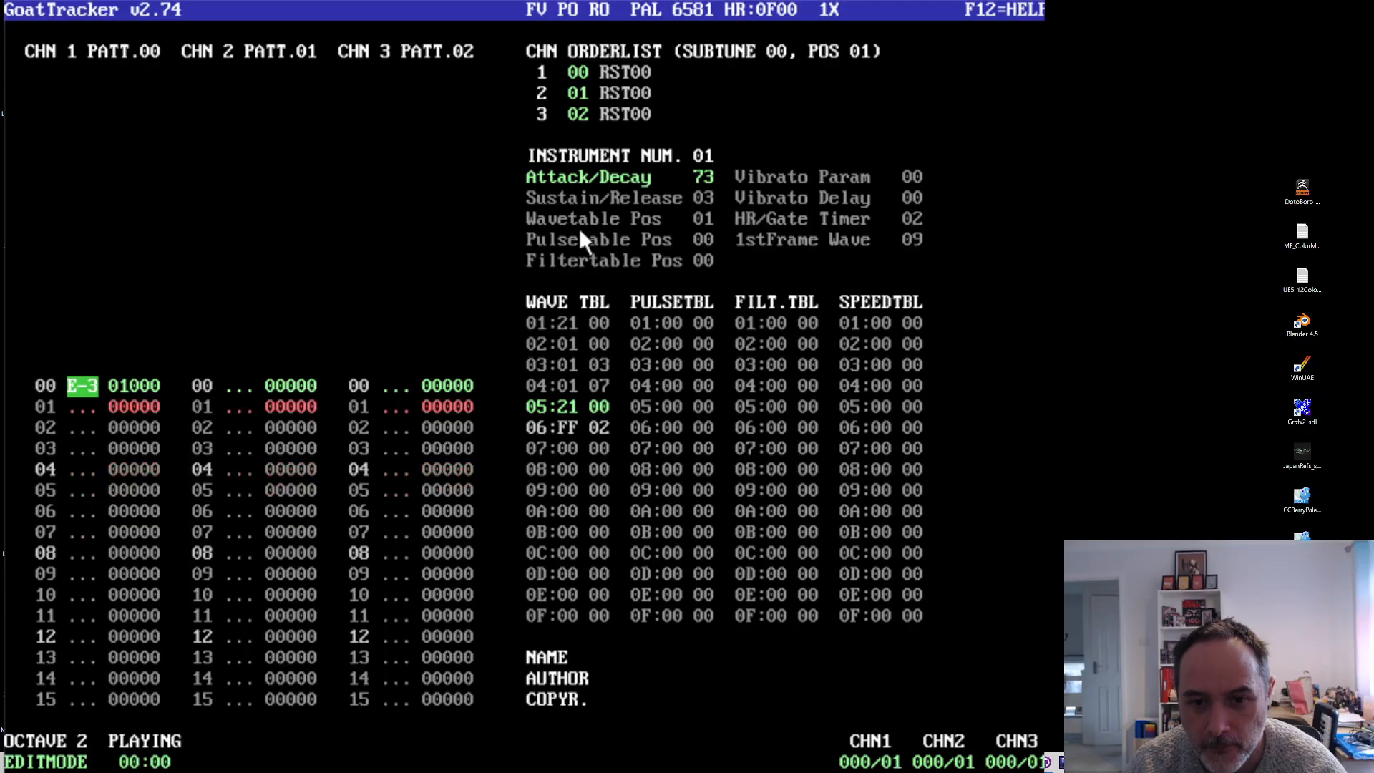
- While the song plays, try Attack/Decay values 7A and AA for instrument 01, settling on CA, and set Sustain/Release to 0A
click(707, 178)
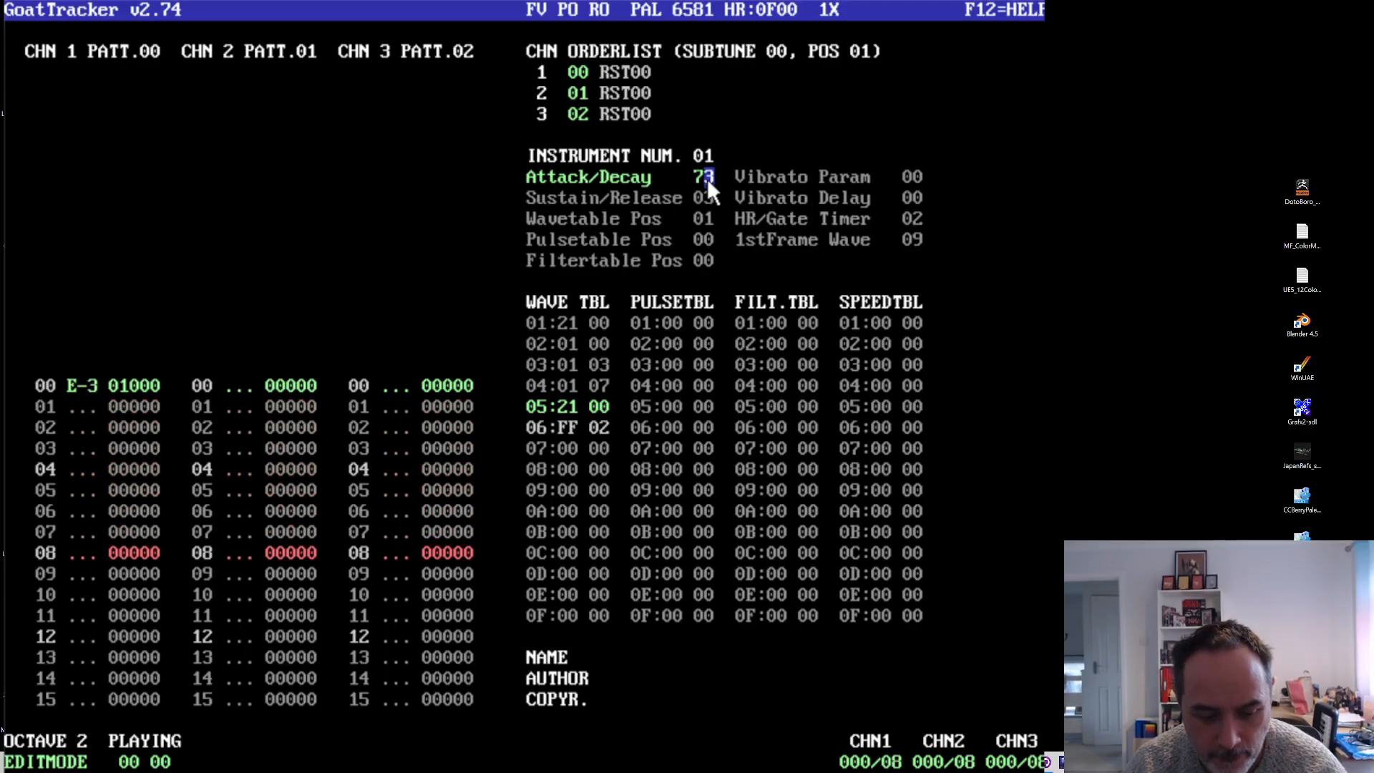
text(A)
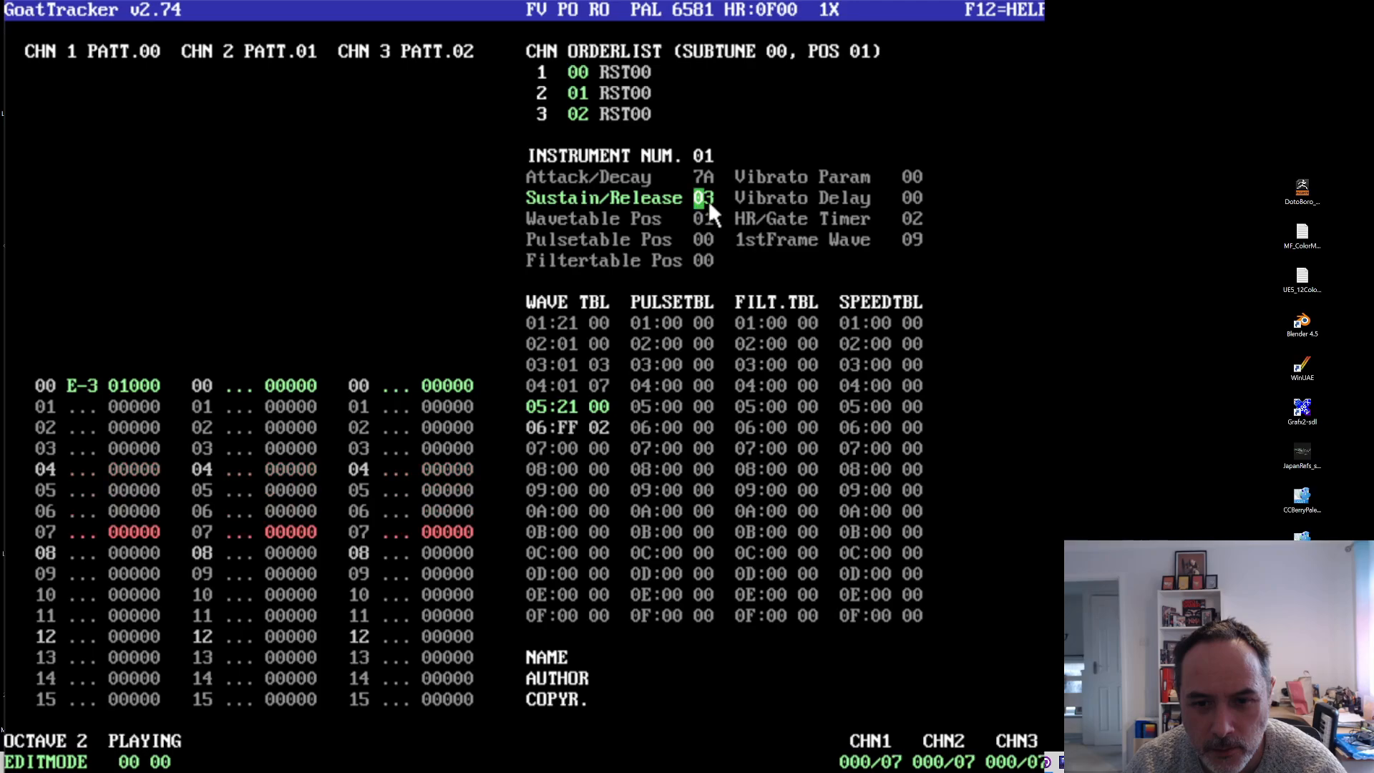
click(698, 175)
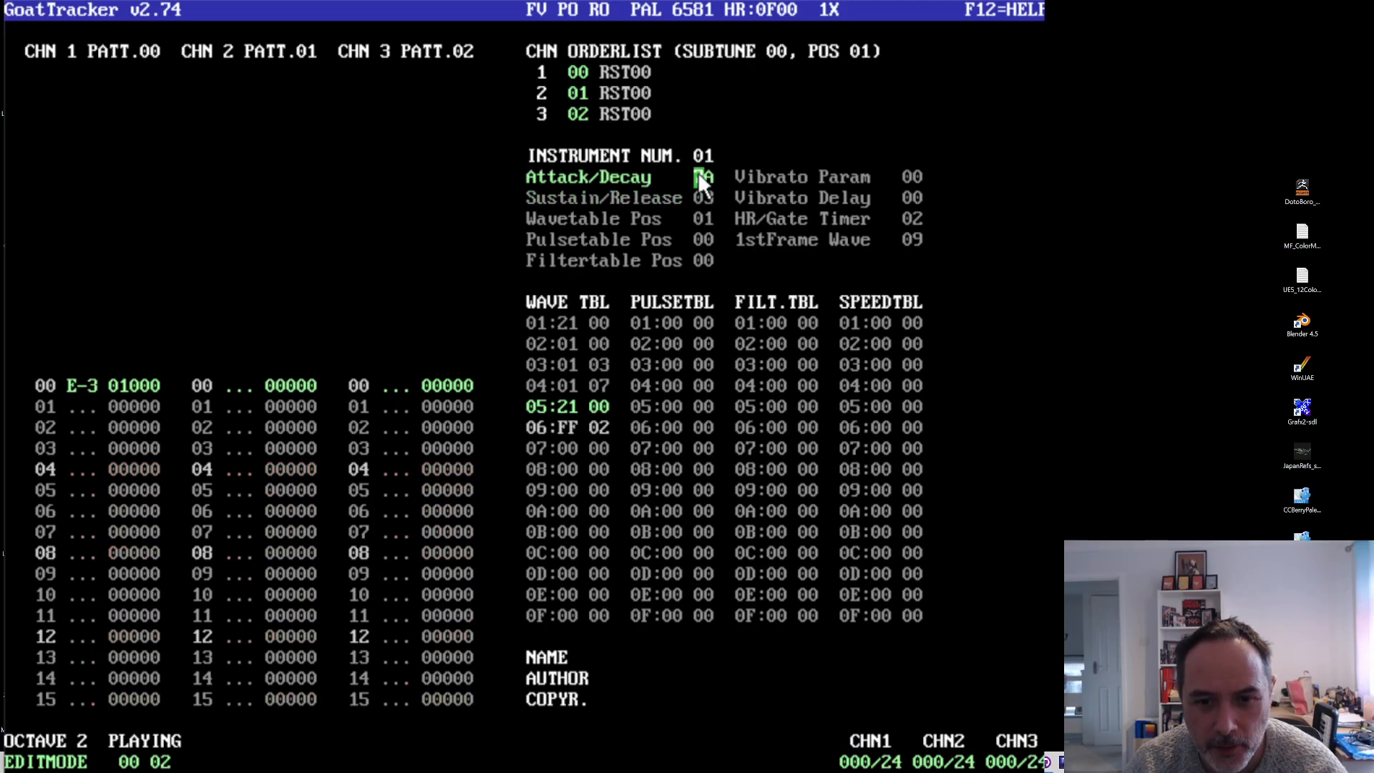
text(AA)
text(A)
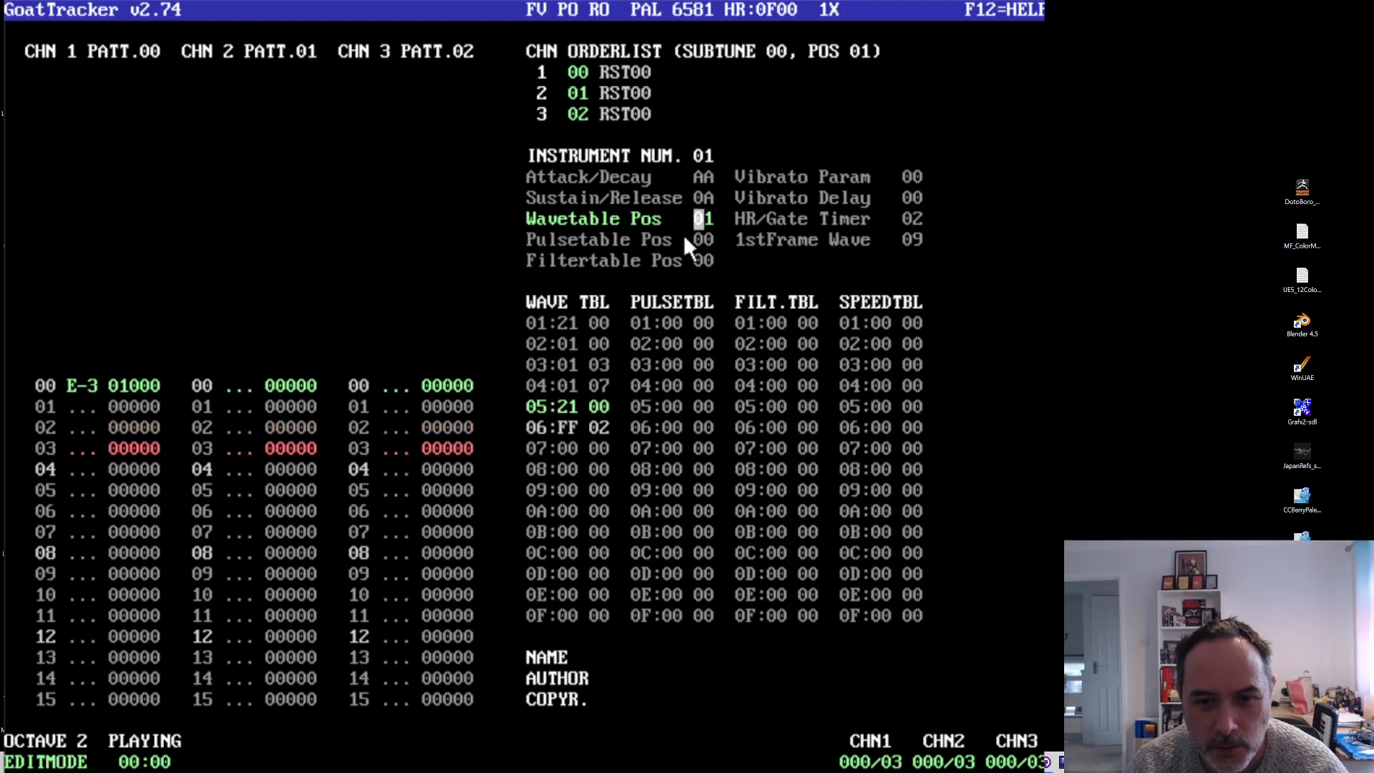
click(699, 175)
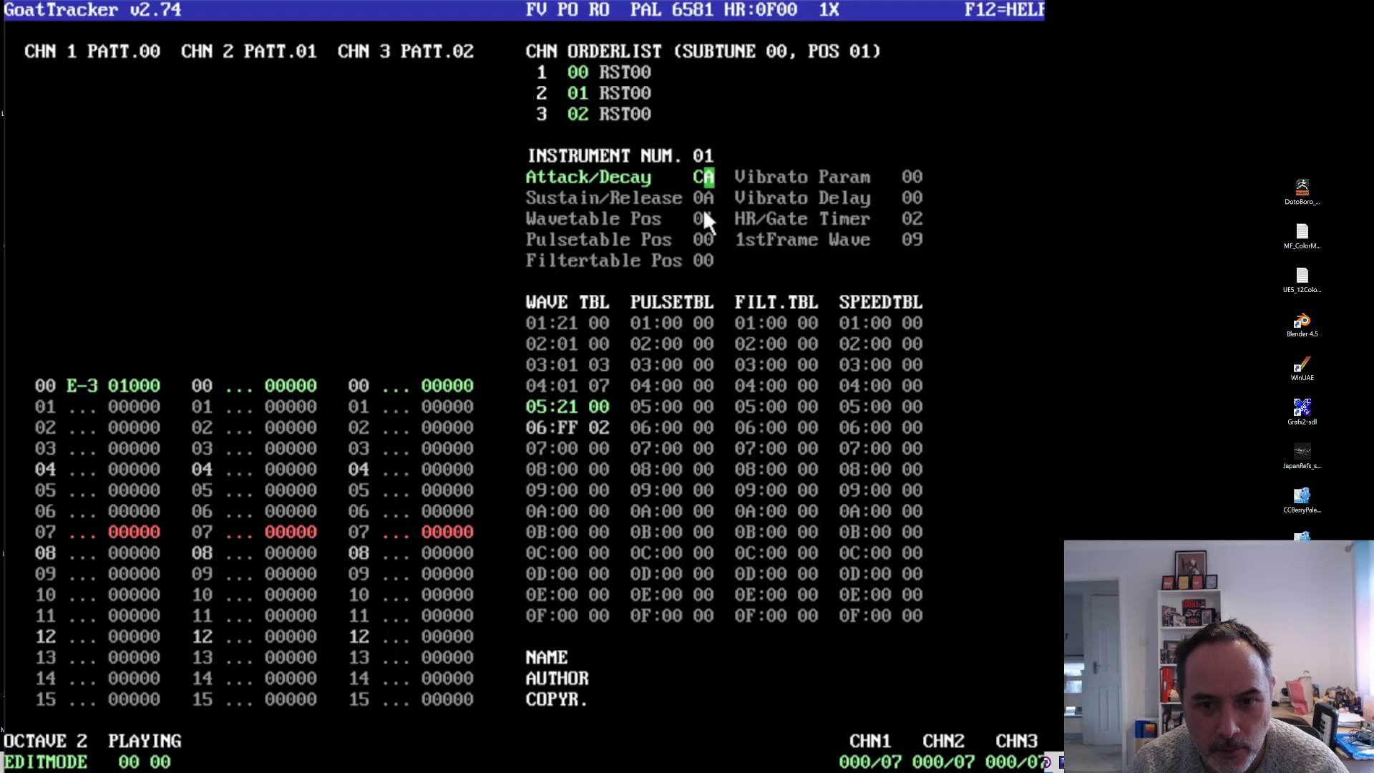
text(C)
- Set the first value on wavetable rows 02, 03 and 04 to 02
click(576, 345)
text(2)
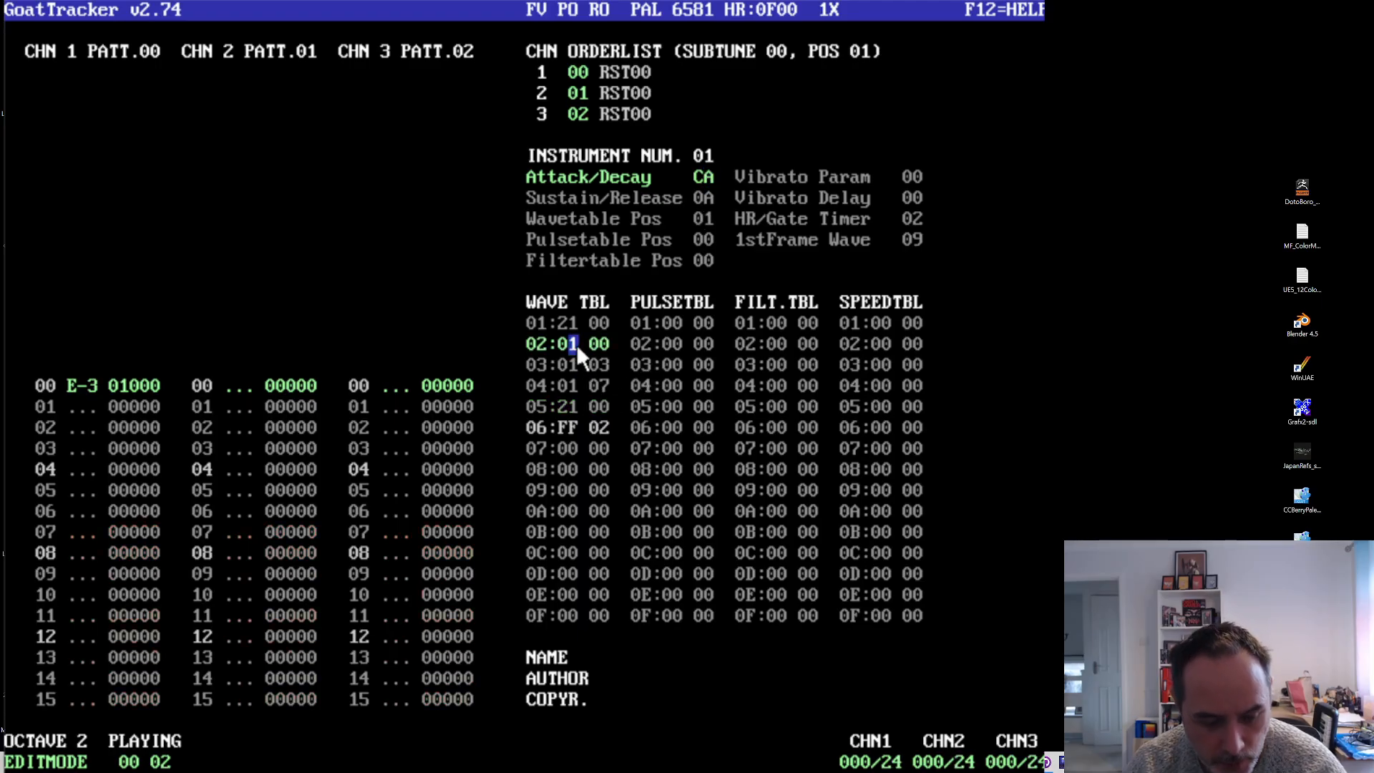
click(571, 364)
text(2)
click(571, 386)
text(2)
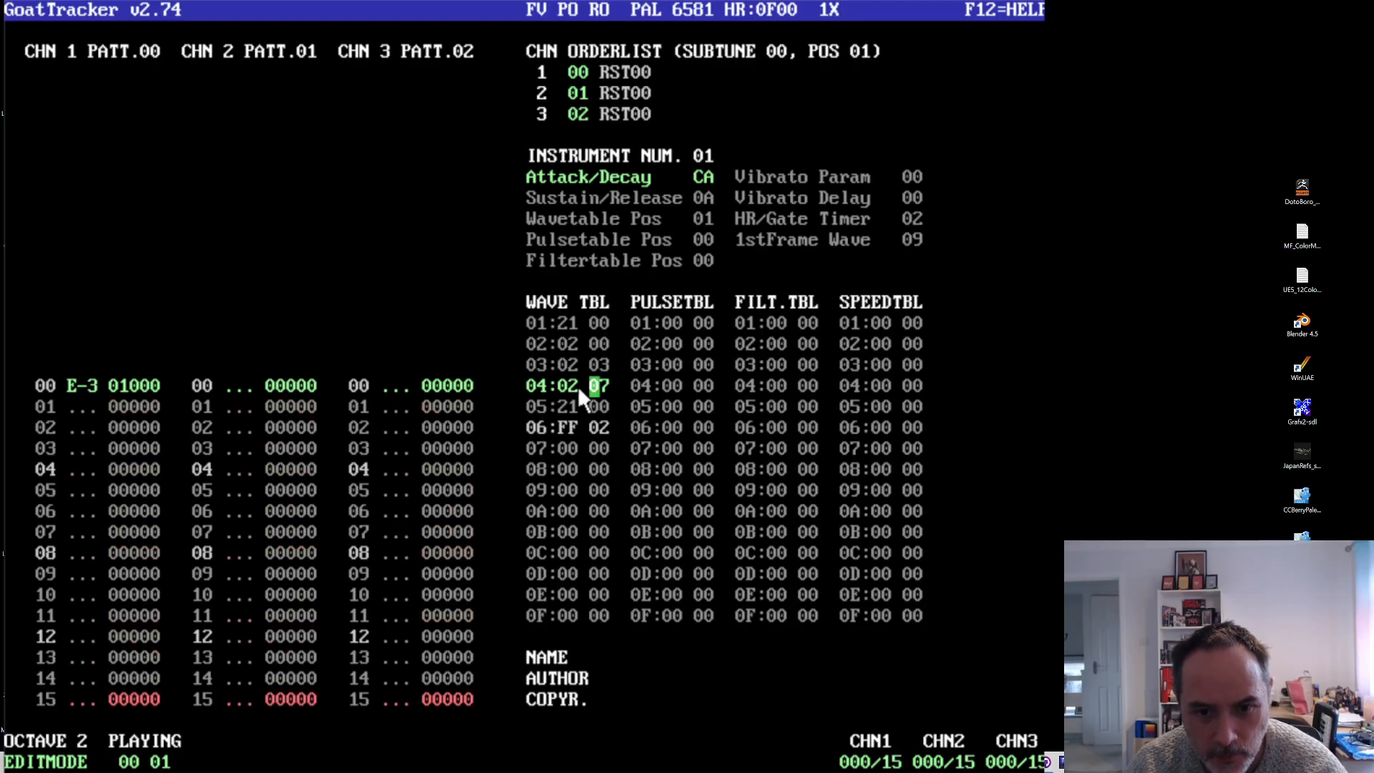
- Insert two wavetable rows at row 05 and fill them with 02 0A and 02 0C
click(577, 403)
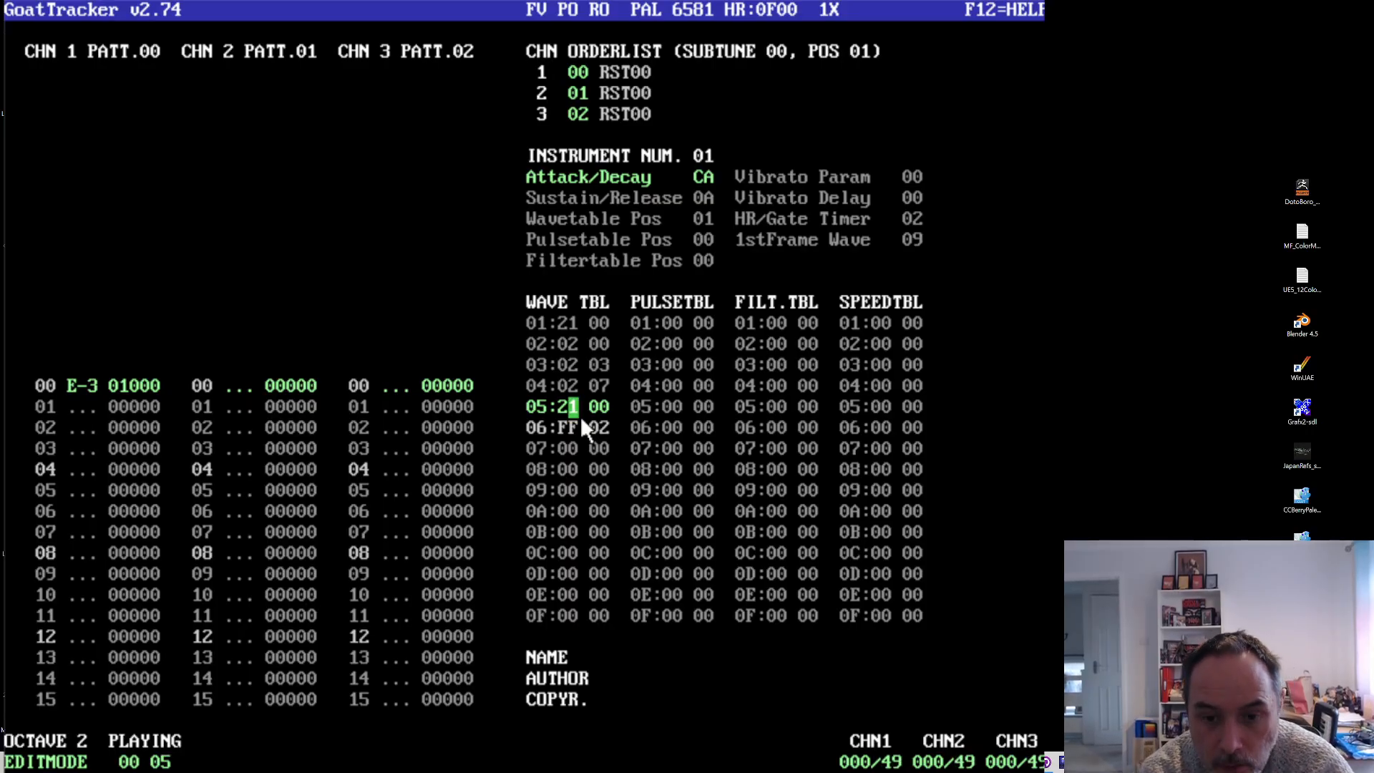
key(Insert)
key(Insert)
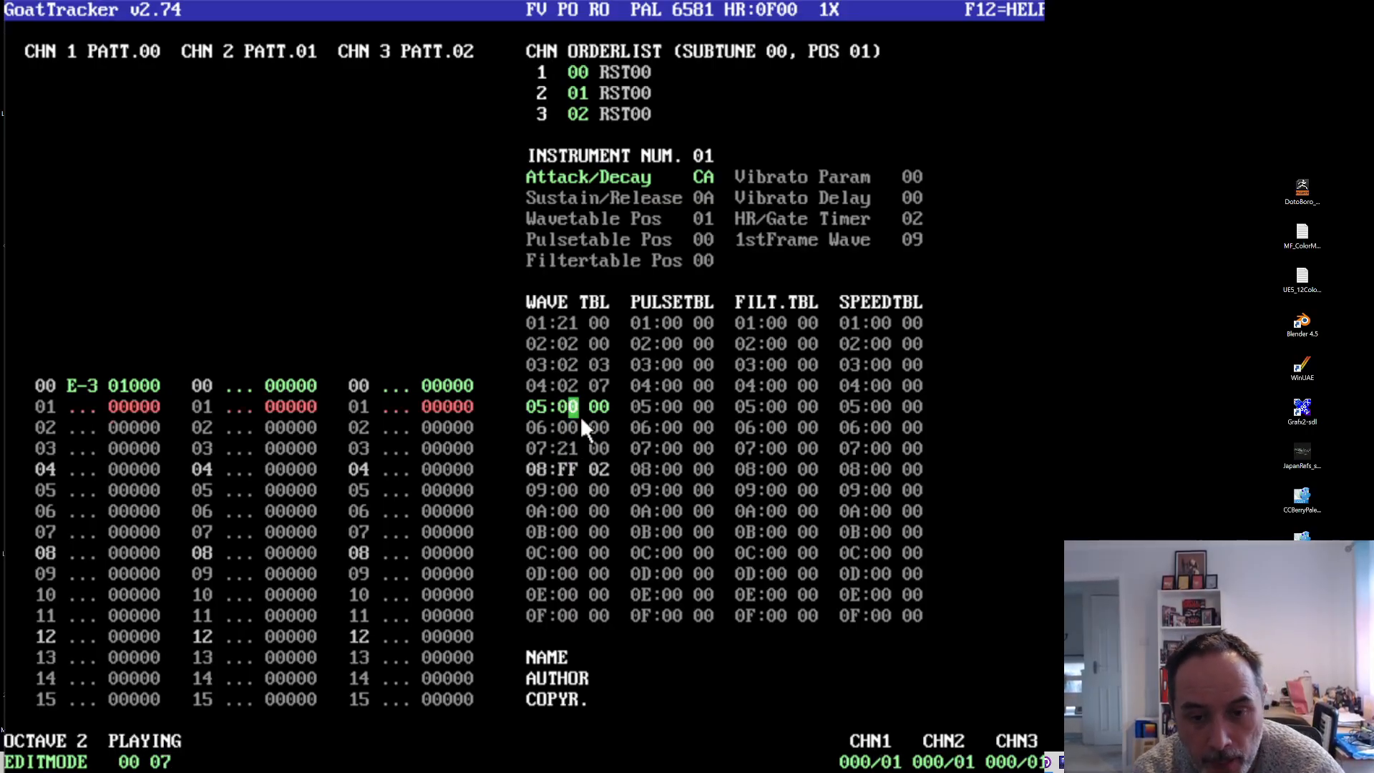
text(200020)
key(Up)
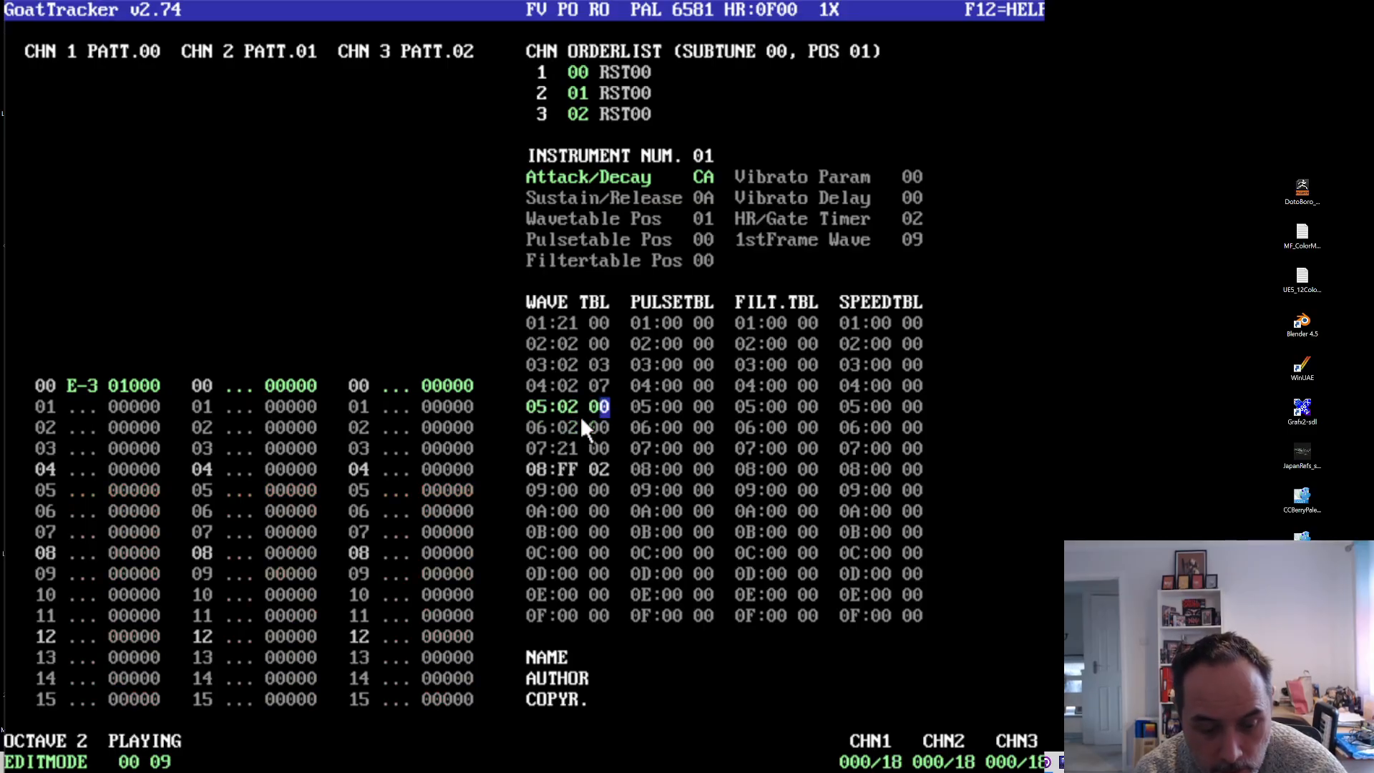
text(a)
key(Down)
key(Up)
text(c)
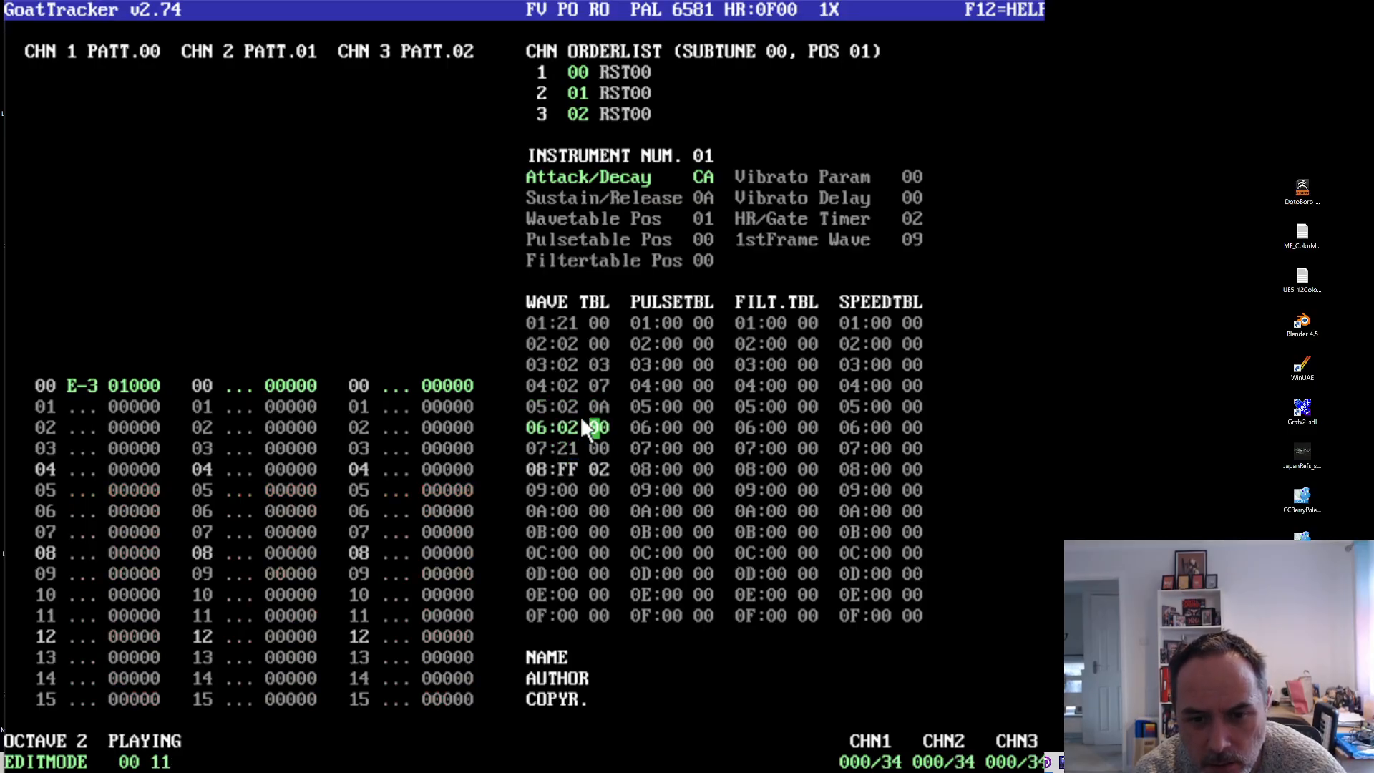
- Restart the song, try note value 0F on wavetable row 07 and change it to 0E
key(Down)
key(Left)
key(Left)
key(F1)
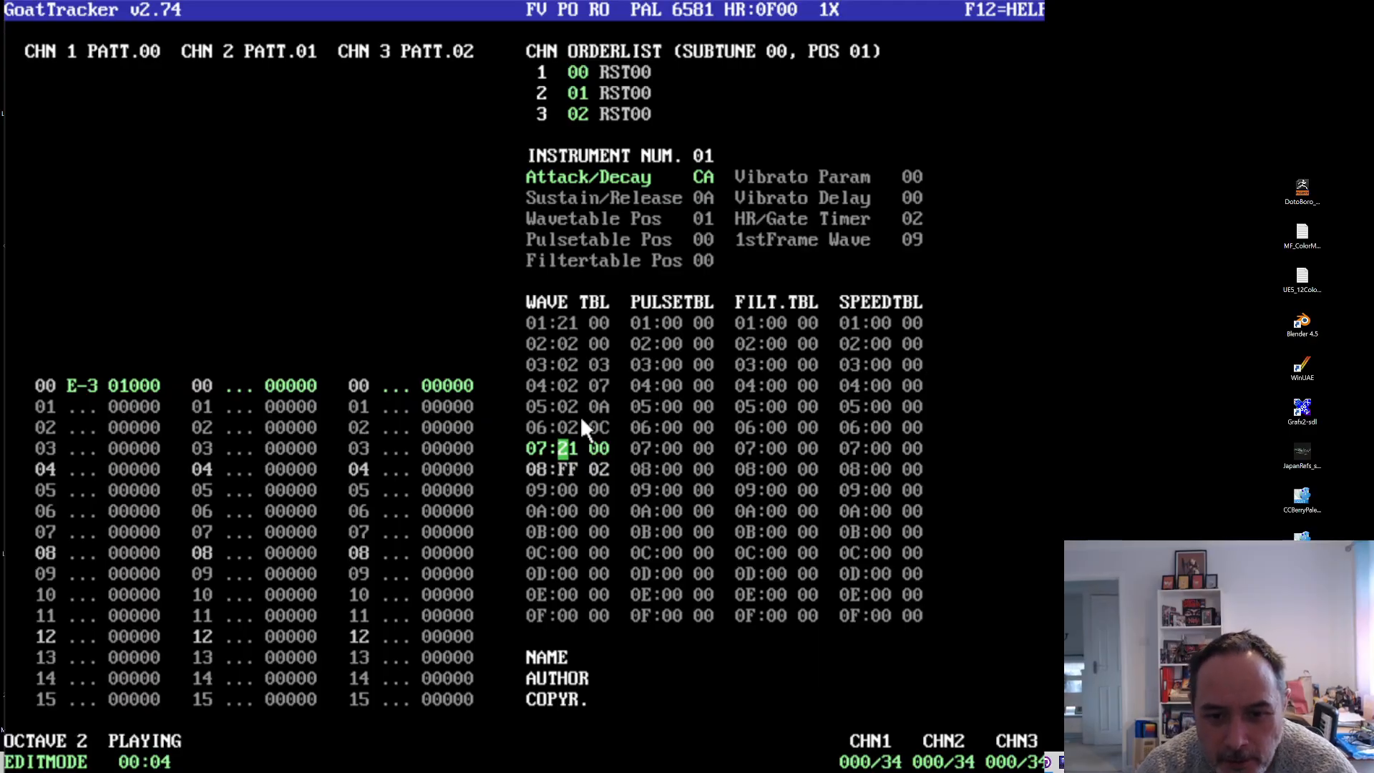
click(607, 448)
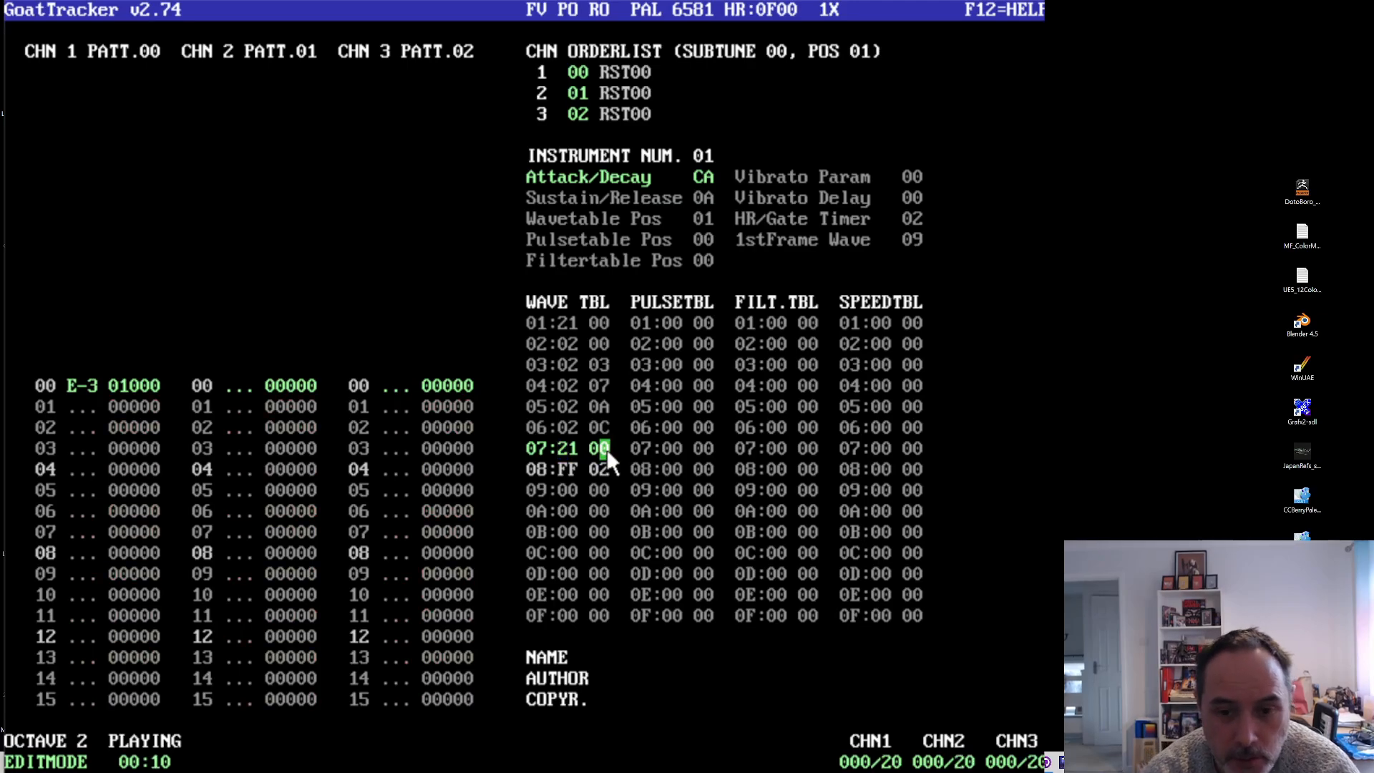
text(0f)
click(607, 449)
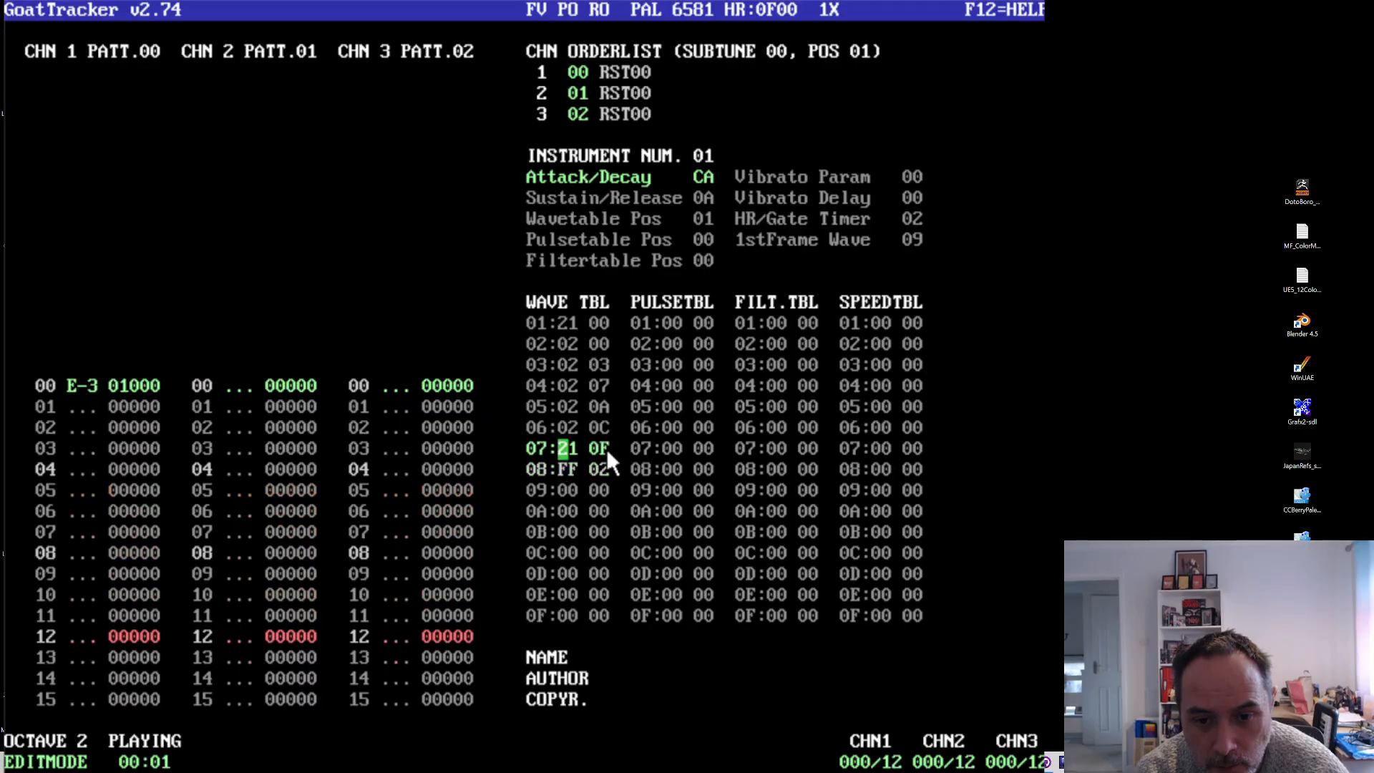
text(f)
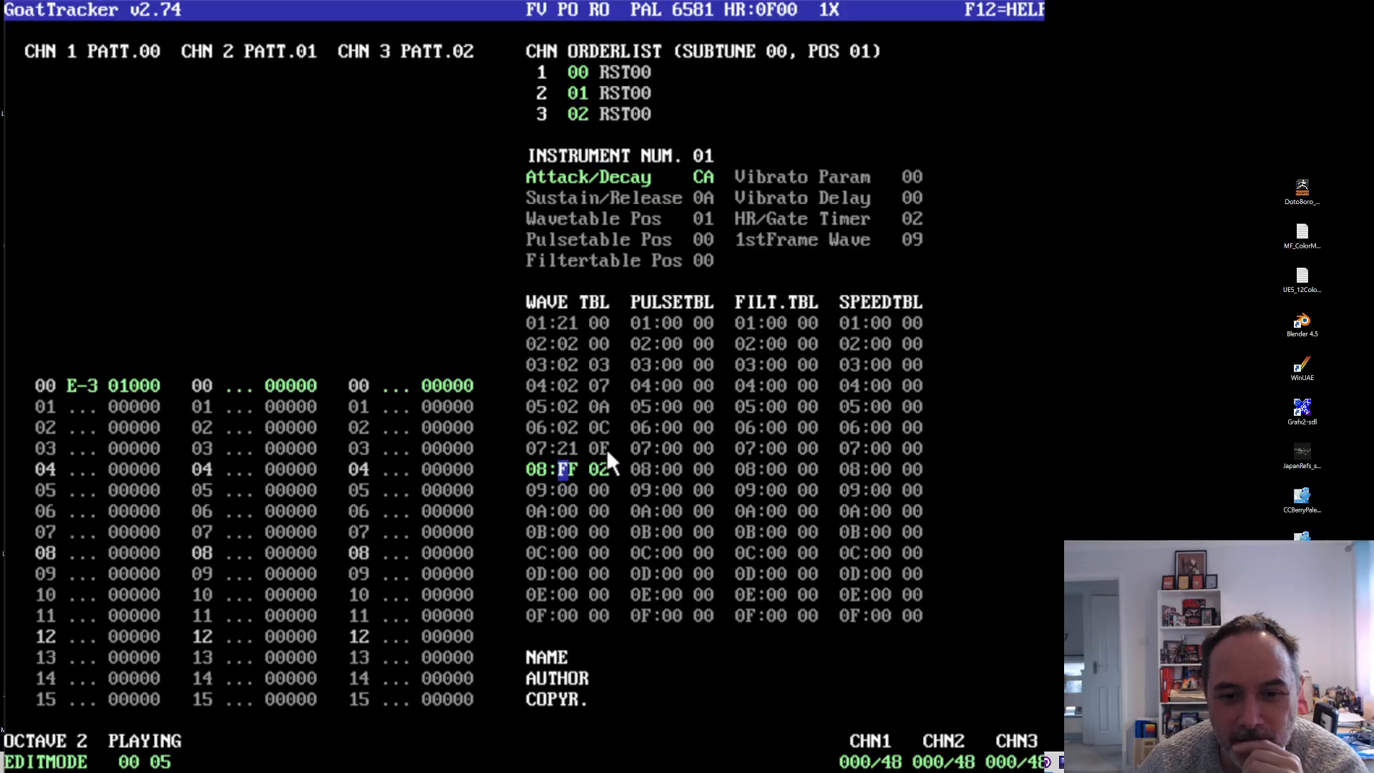
- Try an E-3 note on row 01 of channel 2 and delete it
click(240, 426)
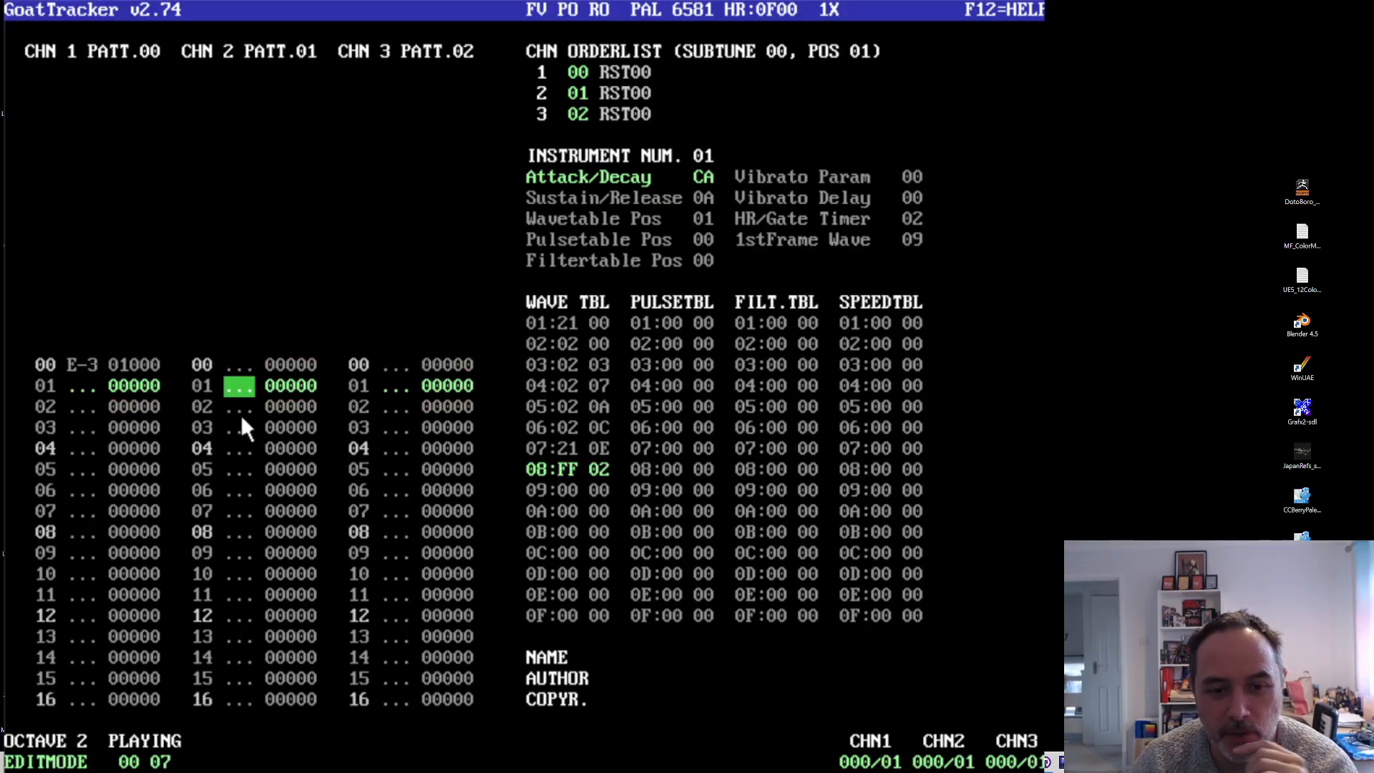
key(e)
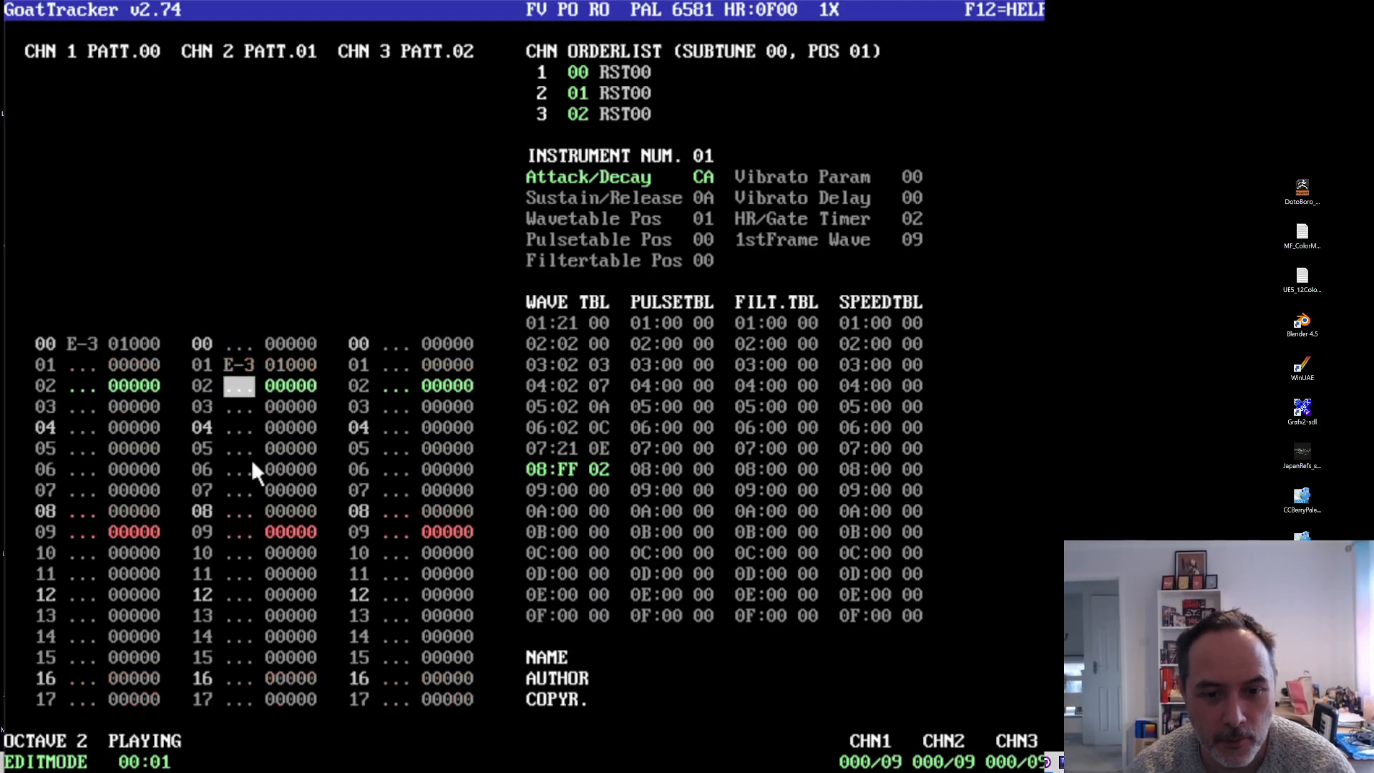
key(Up)
key(Delete)
- Try F-3, G-3 and E-3 on row 02 of channel 2 while replaying the song, and clear the row
key(Down)
key(r)
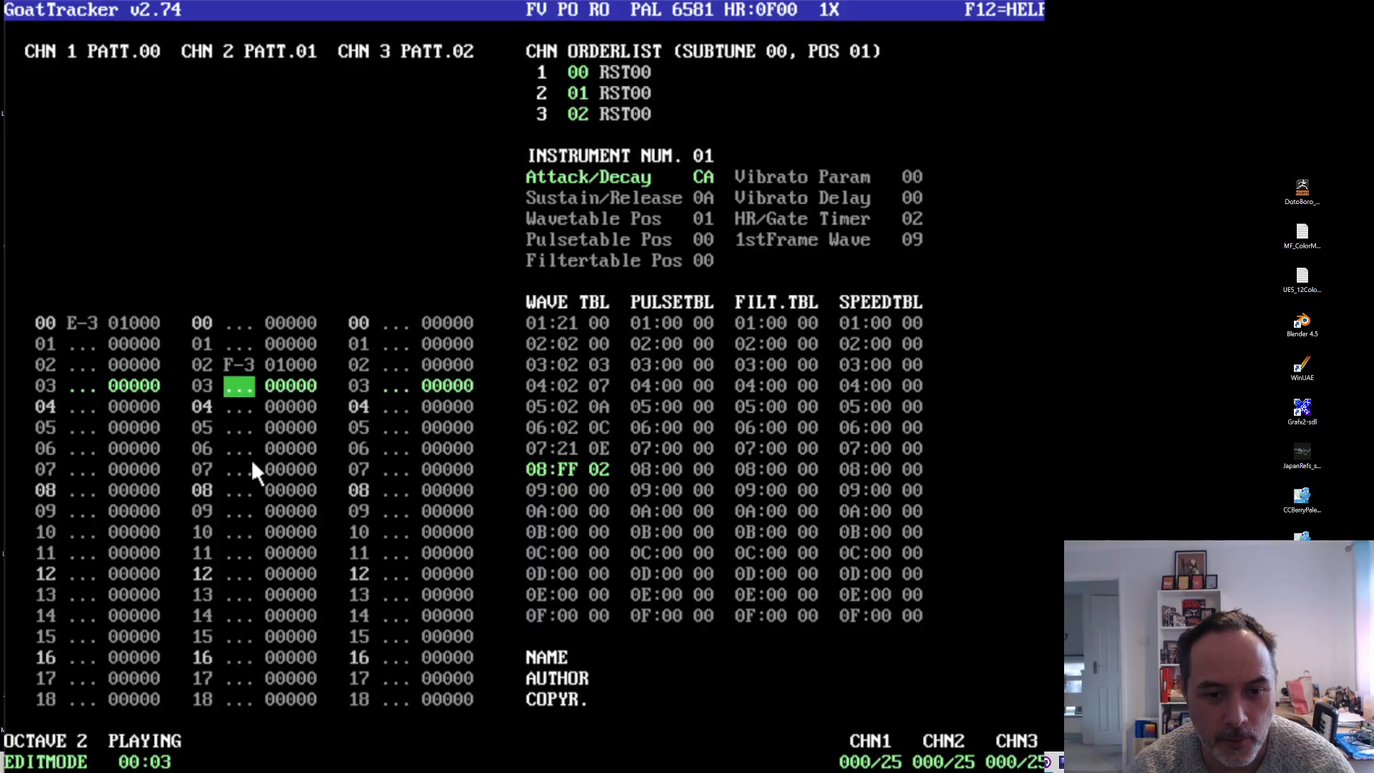
key(F1)
key(Up)
key(t)
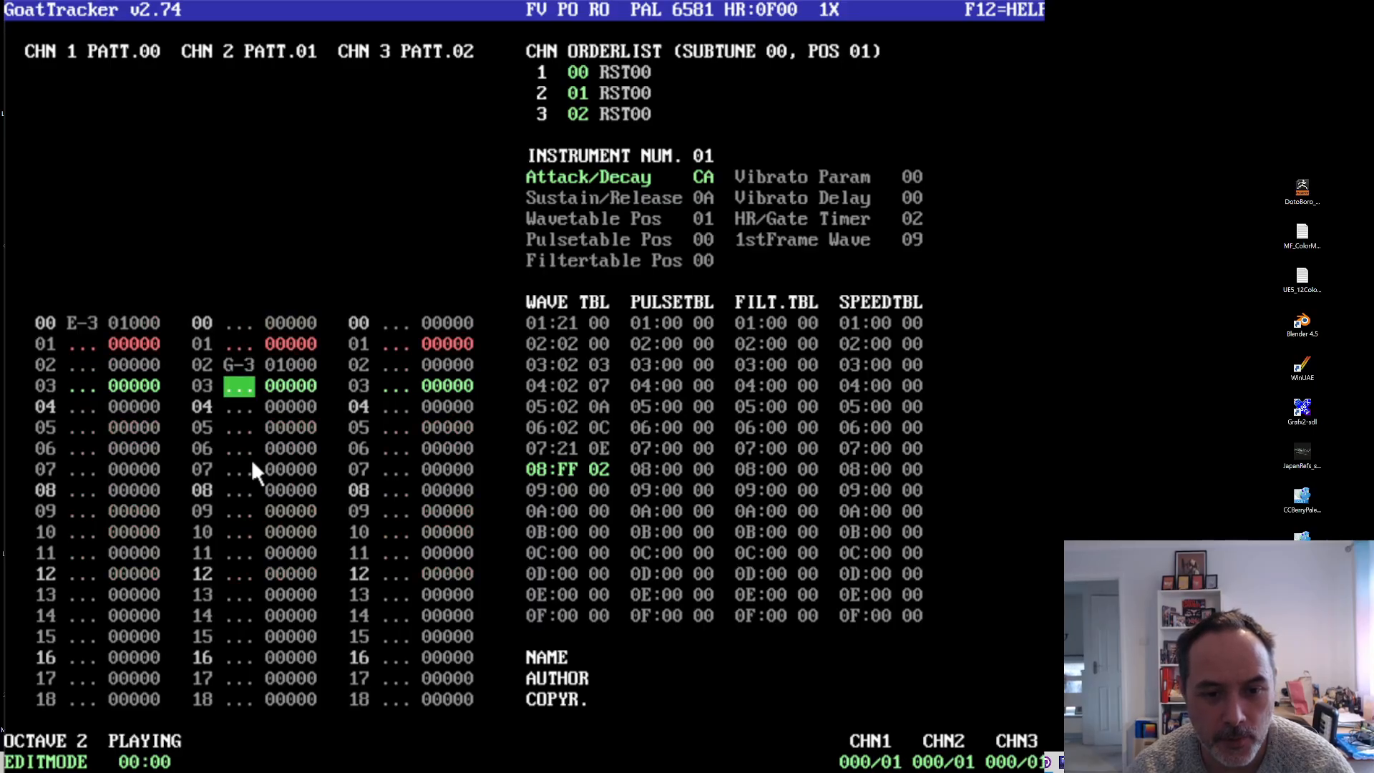
key(Up)
key(e)
key(F1)
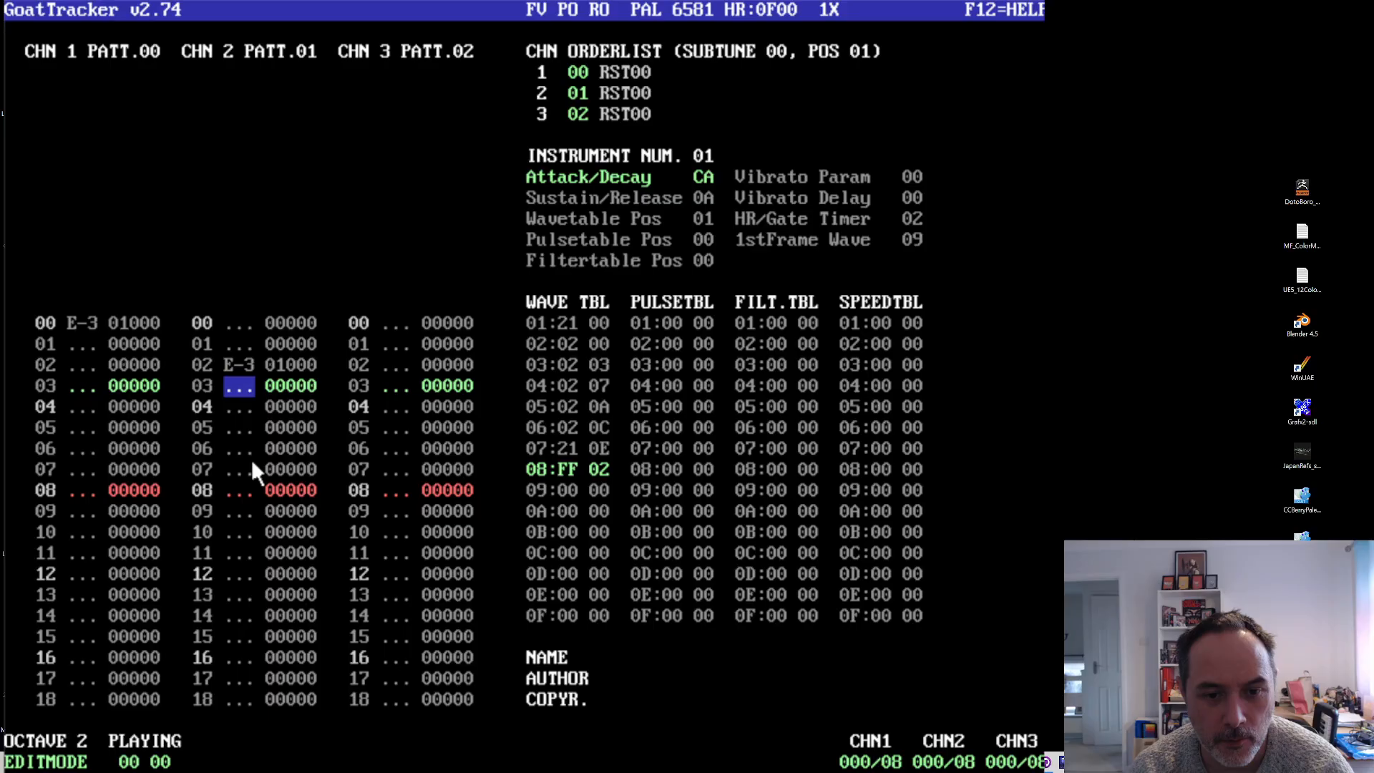
key(Up)
key(Delete)
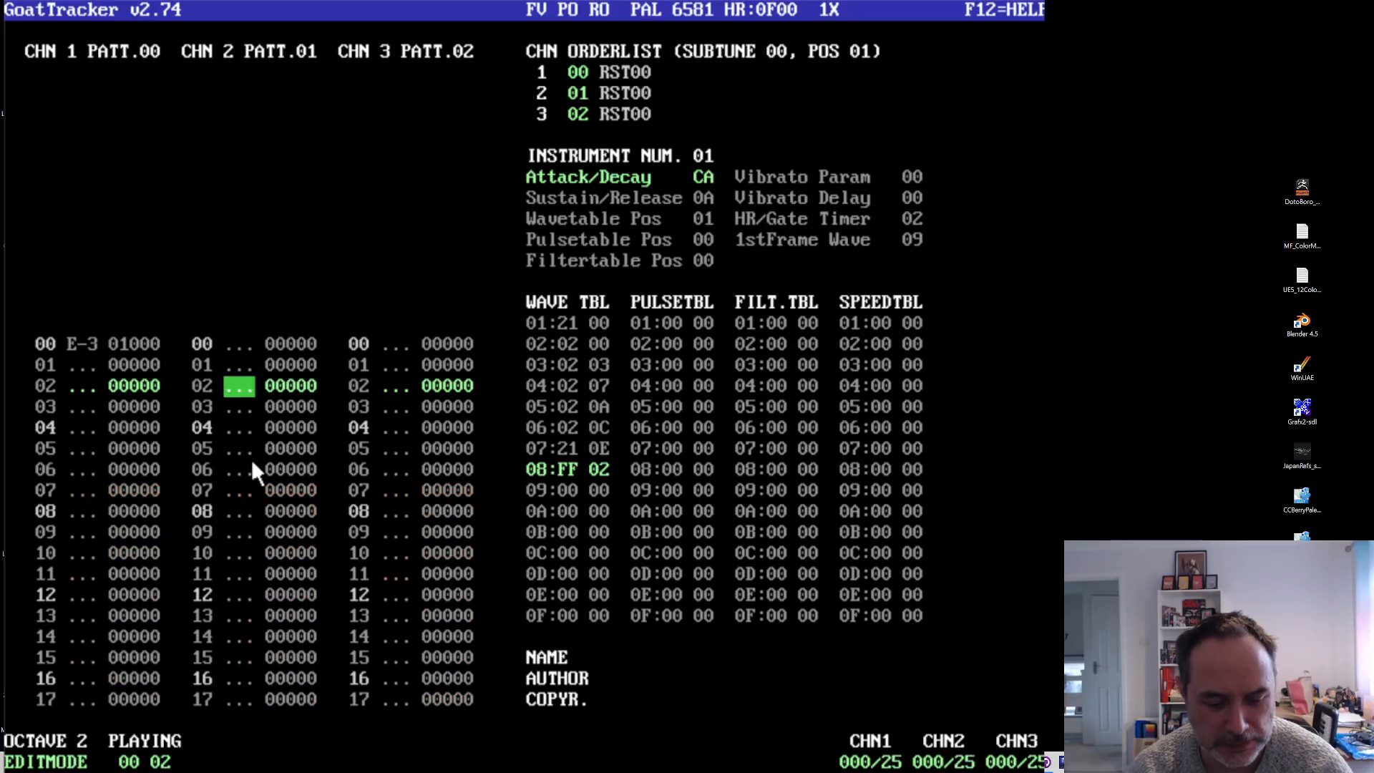
- Try an E-3 note on row 03 and on row 04 of channel 2, deleting each after listening
key(Down)
key(e)
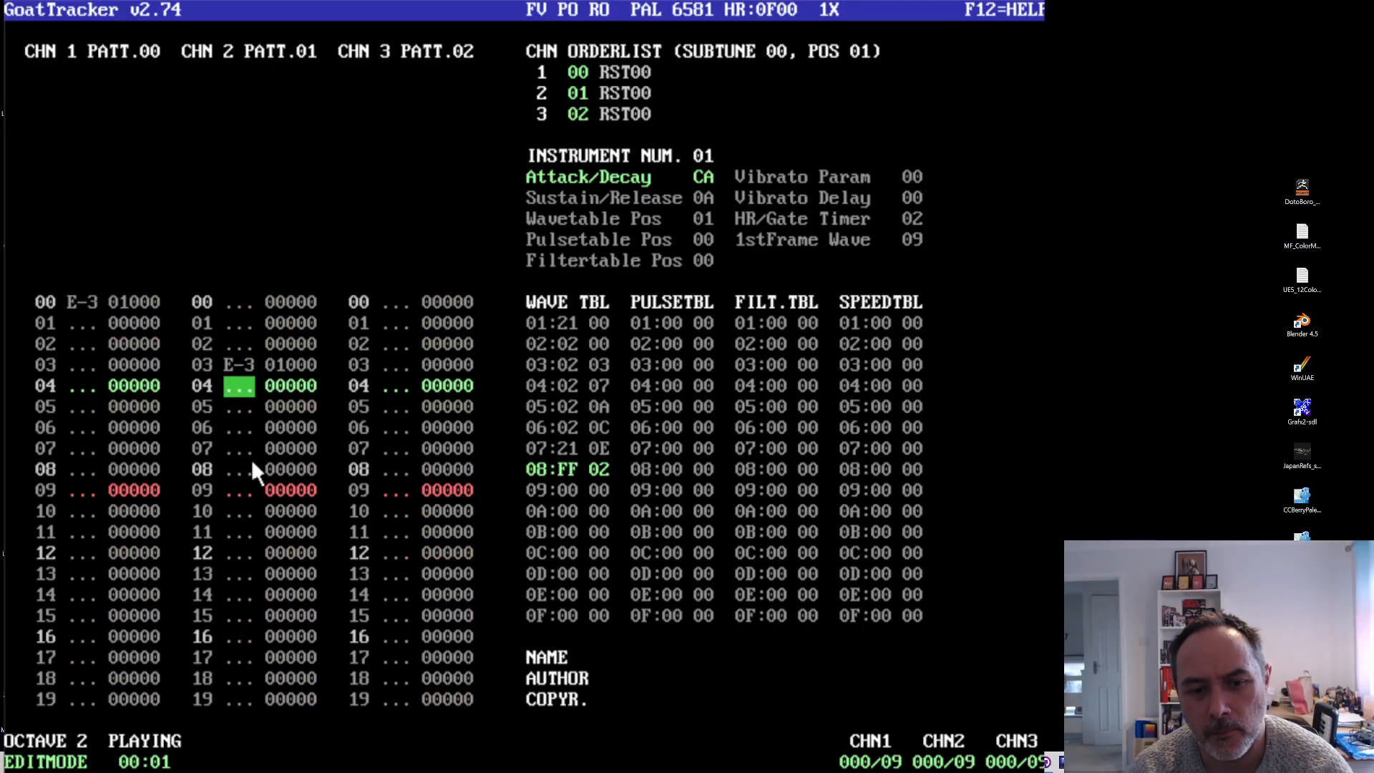
key(Up)
key(Delete)
key(Down)
key(e)
key(F1)
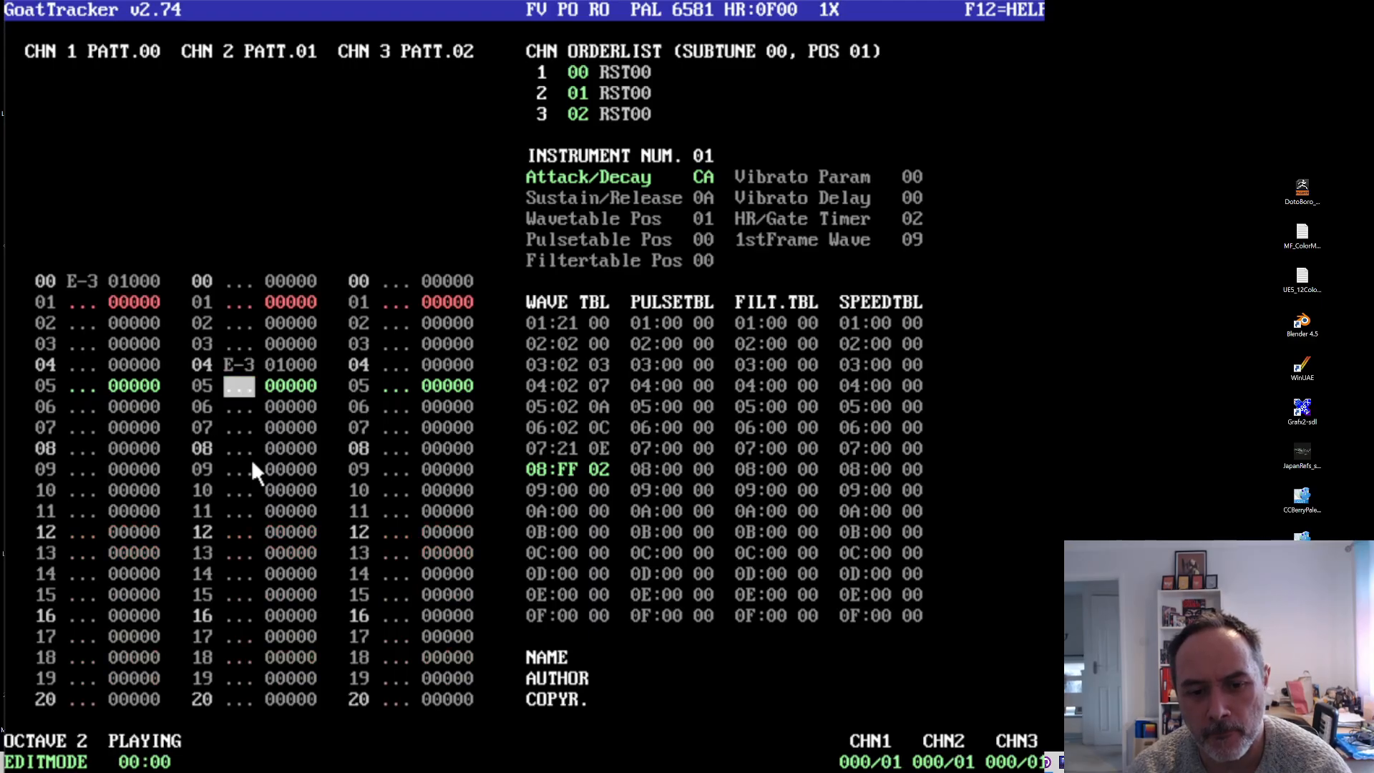
key(Up)
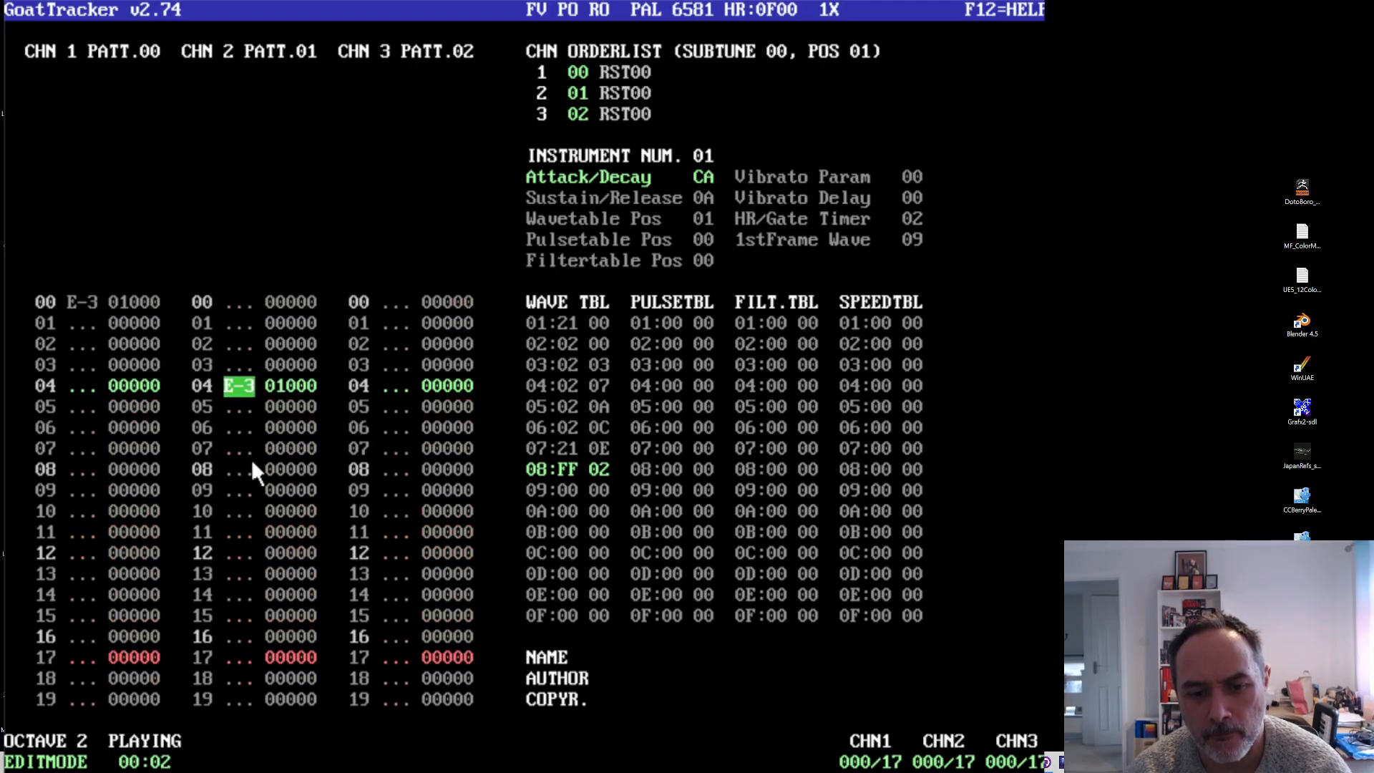
key(Delete)
- Try an E-3 note on row 05 of channel 2 with the song restarted, and delete it
key(Down)
key(e)
key(F1)
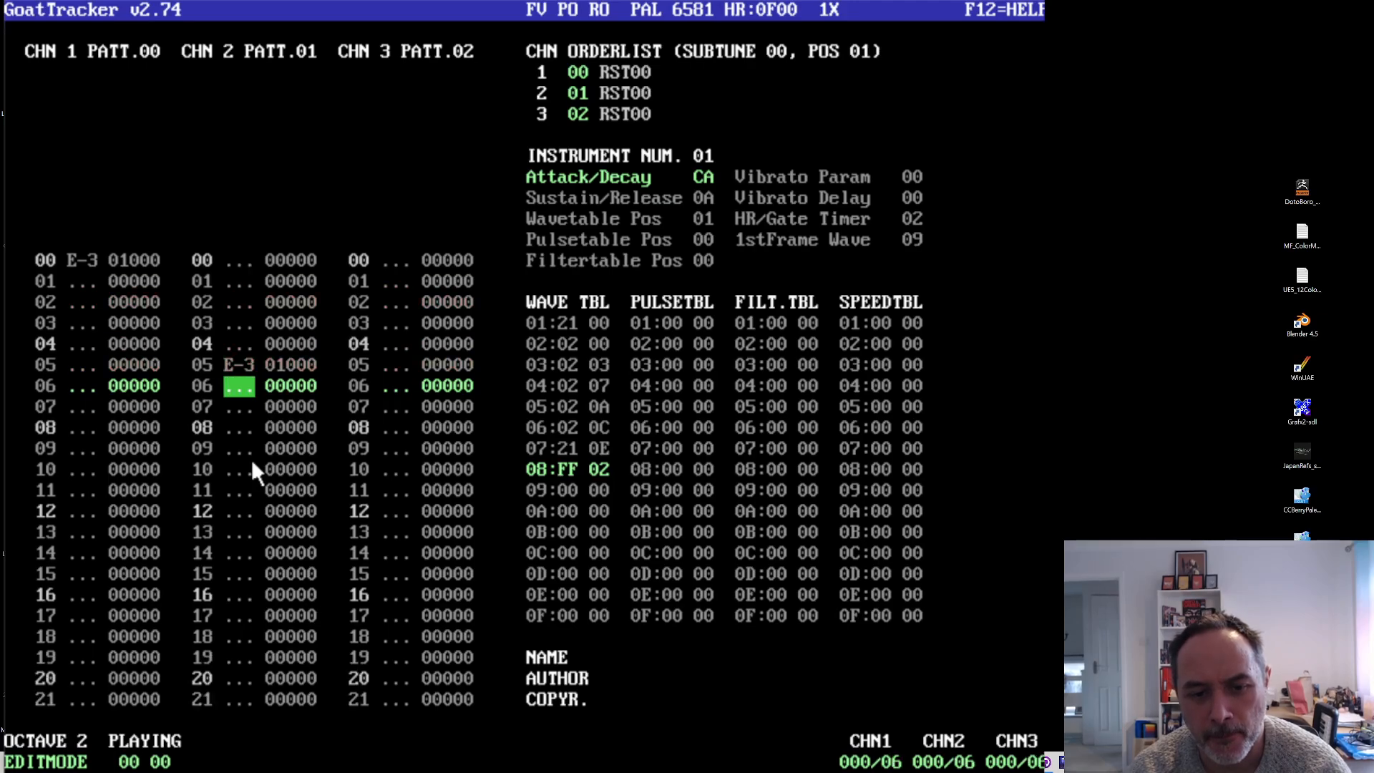
key(Up)
key(Delete)
- Enter an E-3 note with instrument 01 on row 08 of channel 2 and restart the song
key(Down)
key(Down)
key(Down)
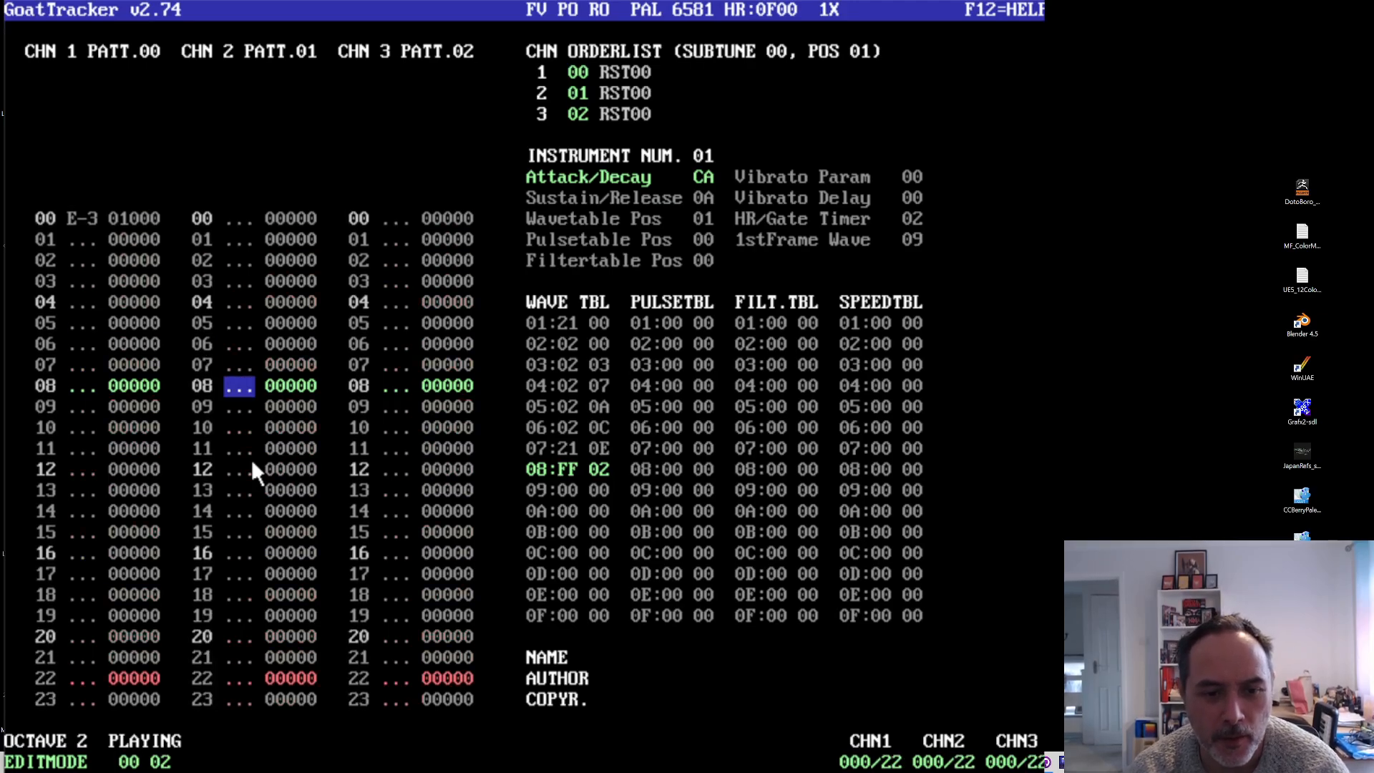
key(e)
key(F1)
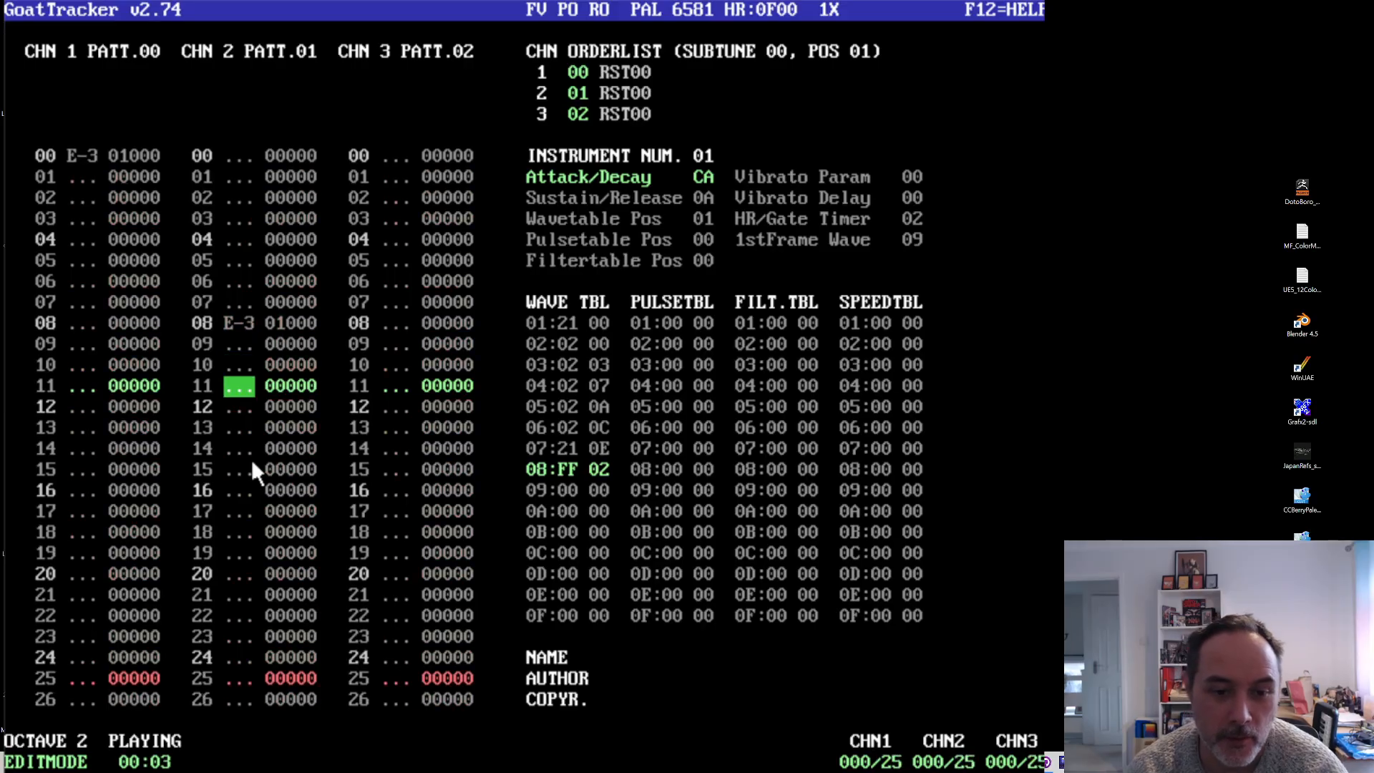
- Enter a G-3 note with instrument 01 on row 16 of channel 1
key(Left)
key(Left)
key(Left)
key(Left)
key(Left)
key(Left)
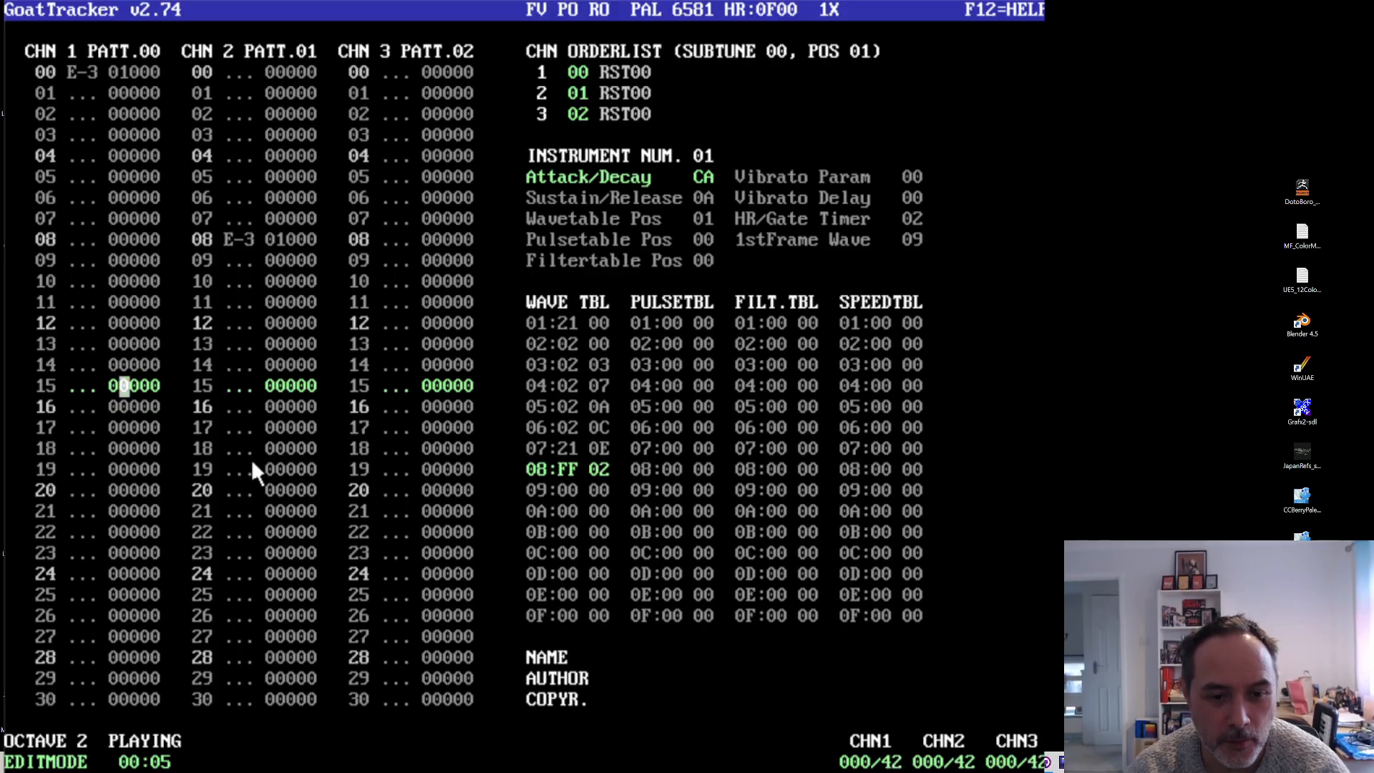
key(t)
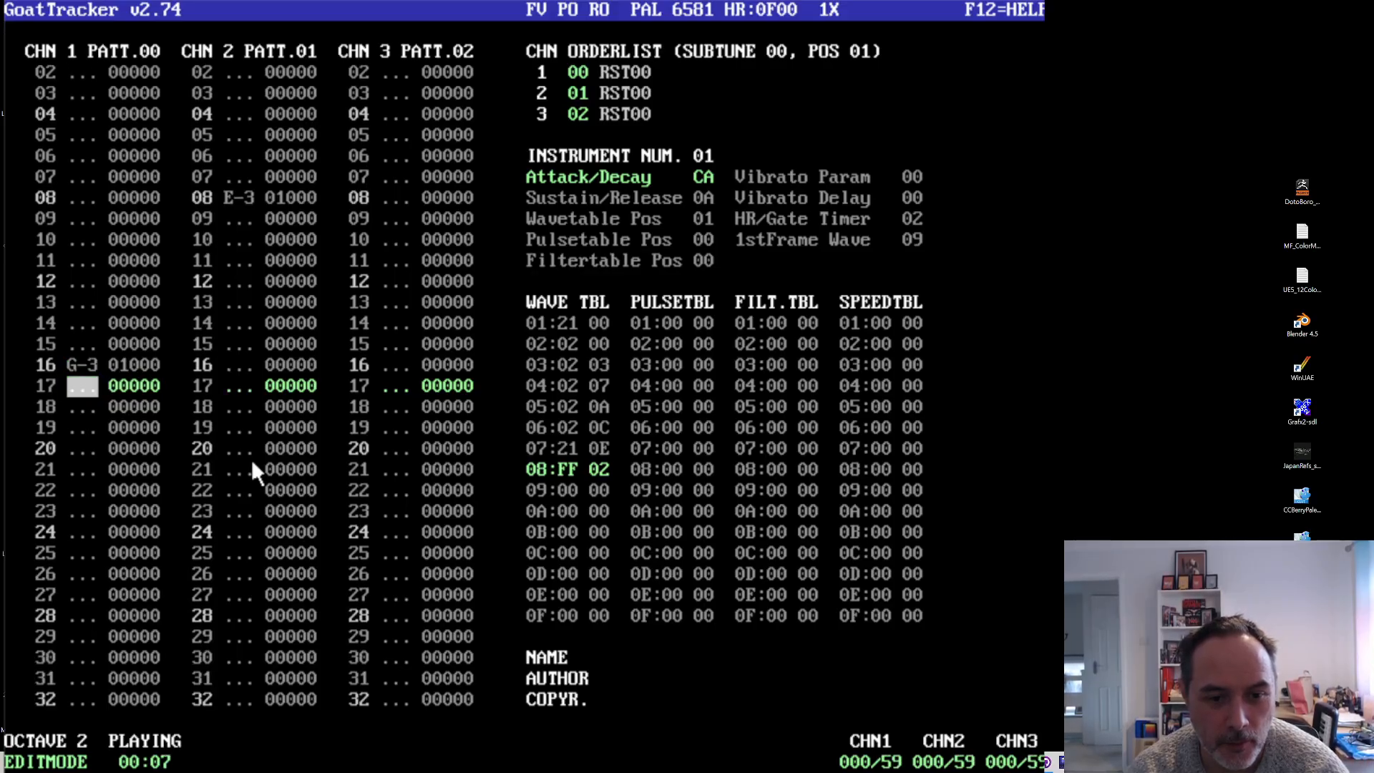
- Enter a G-3 note with instrument 01 on row 24 of channel 2
key(Down)
key(Down)
key(Down)
key(Down)
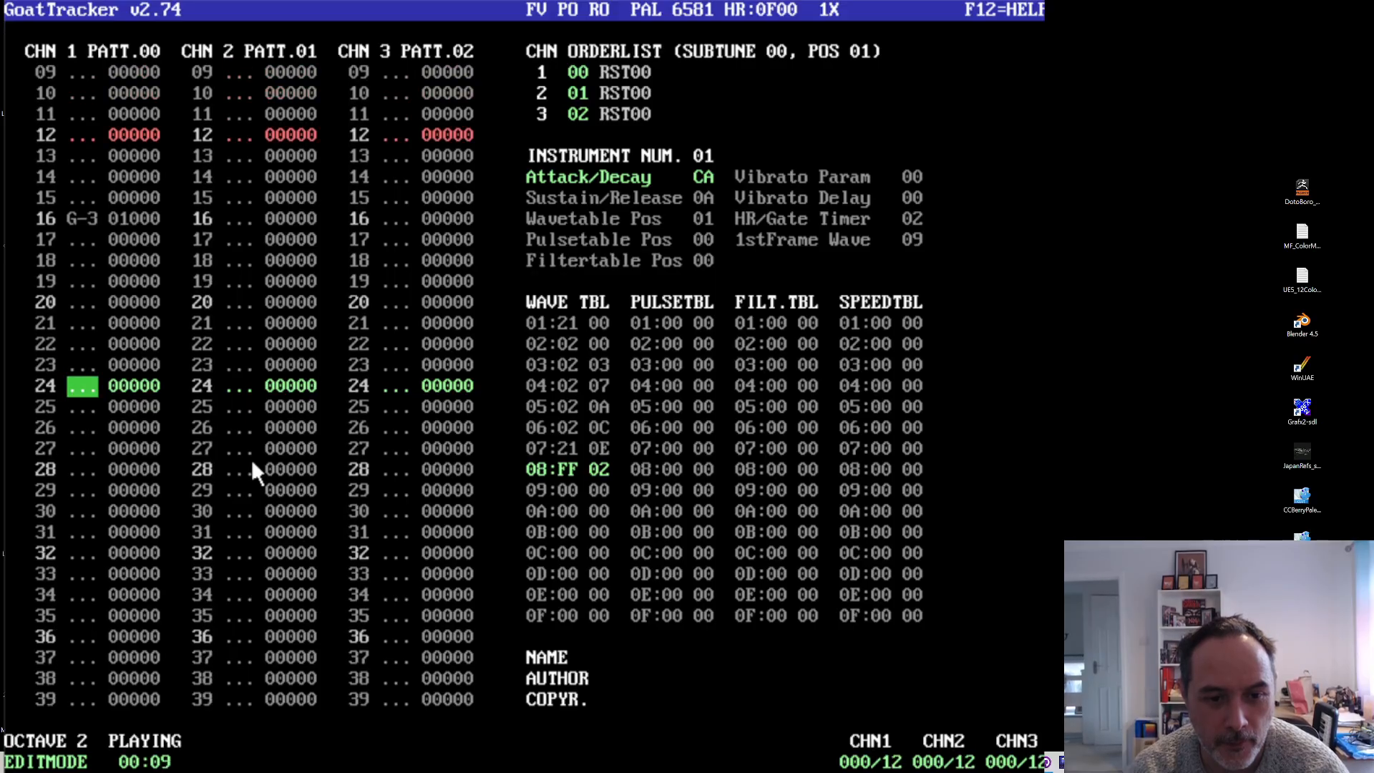
key(Right)
key(Right)
key(Right)
key(Right)
key(Right)
key(Right)
key(Right)
key(Left)
key(t)
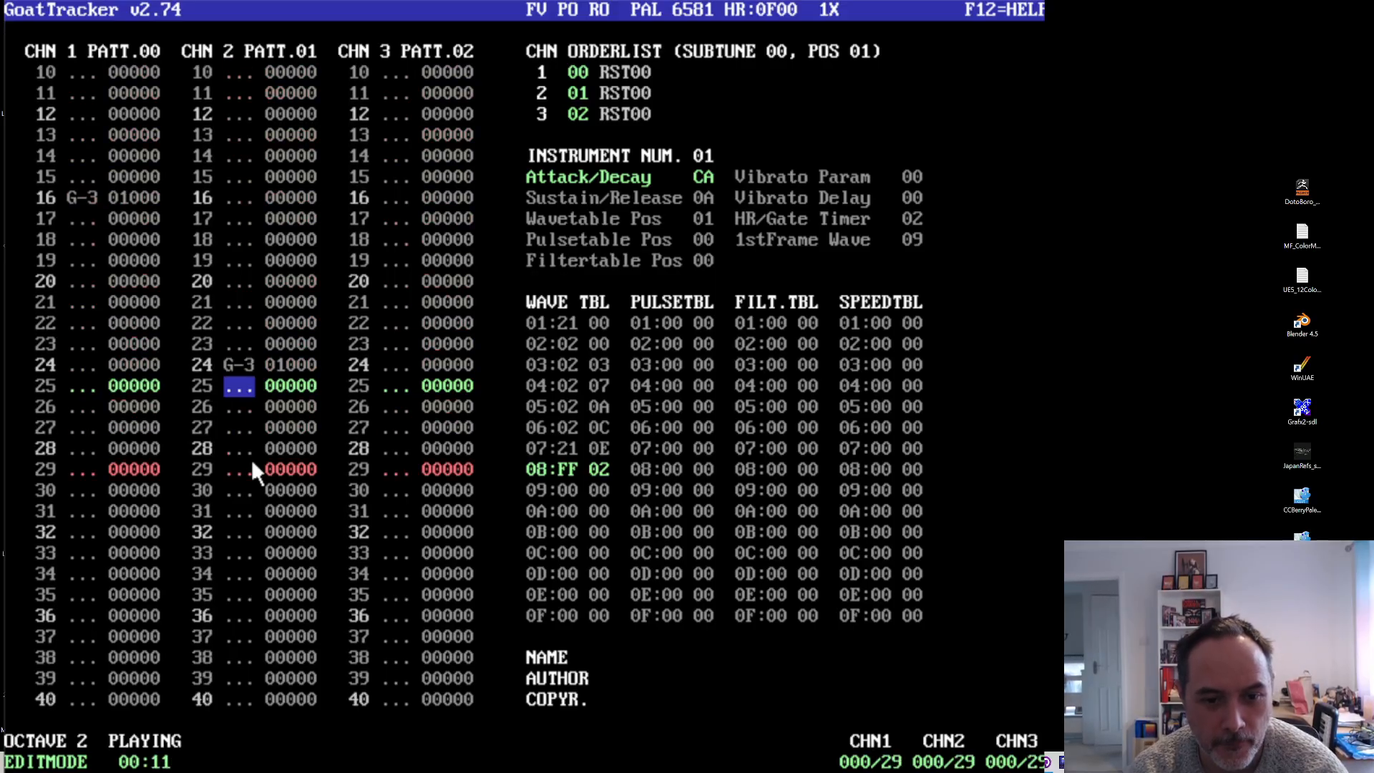
- Replay the song from the start to hear the notes and go up to row 17 of channel 2 in edit mode
key(space)
key(F1)
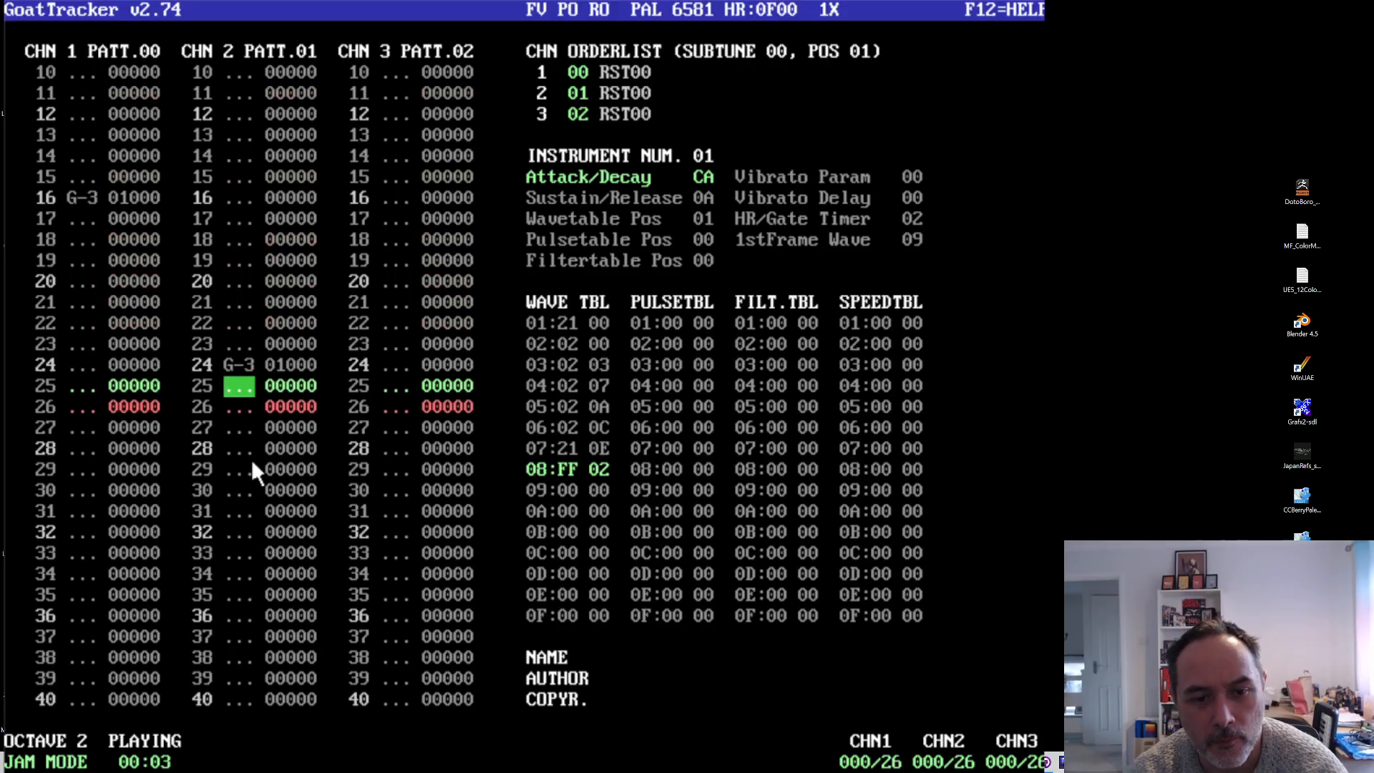
key(Up)
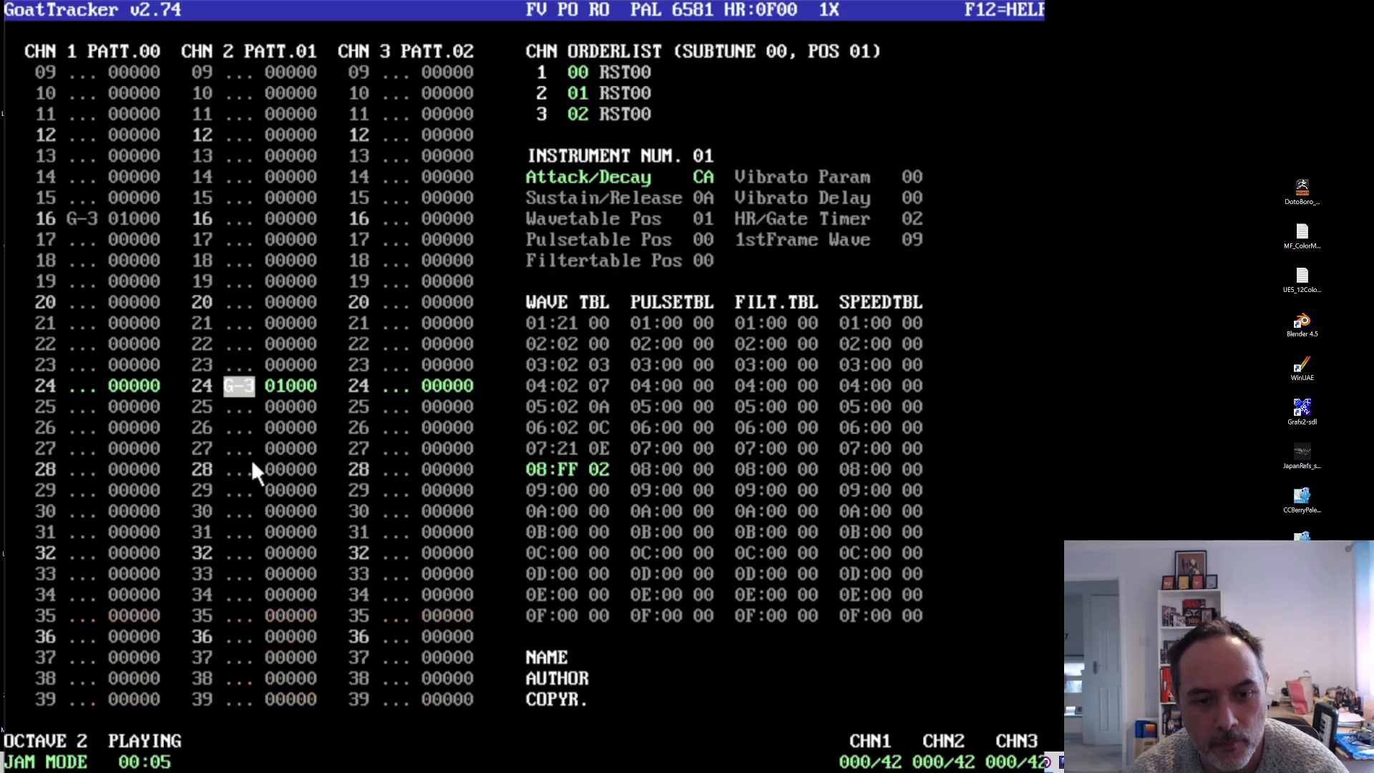
key(Up)
key(Up)
key(Up)
key(Up)
key(Up)
key(Up)
key(Up)
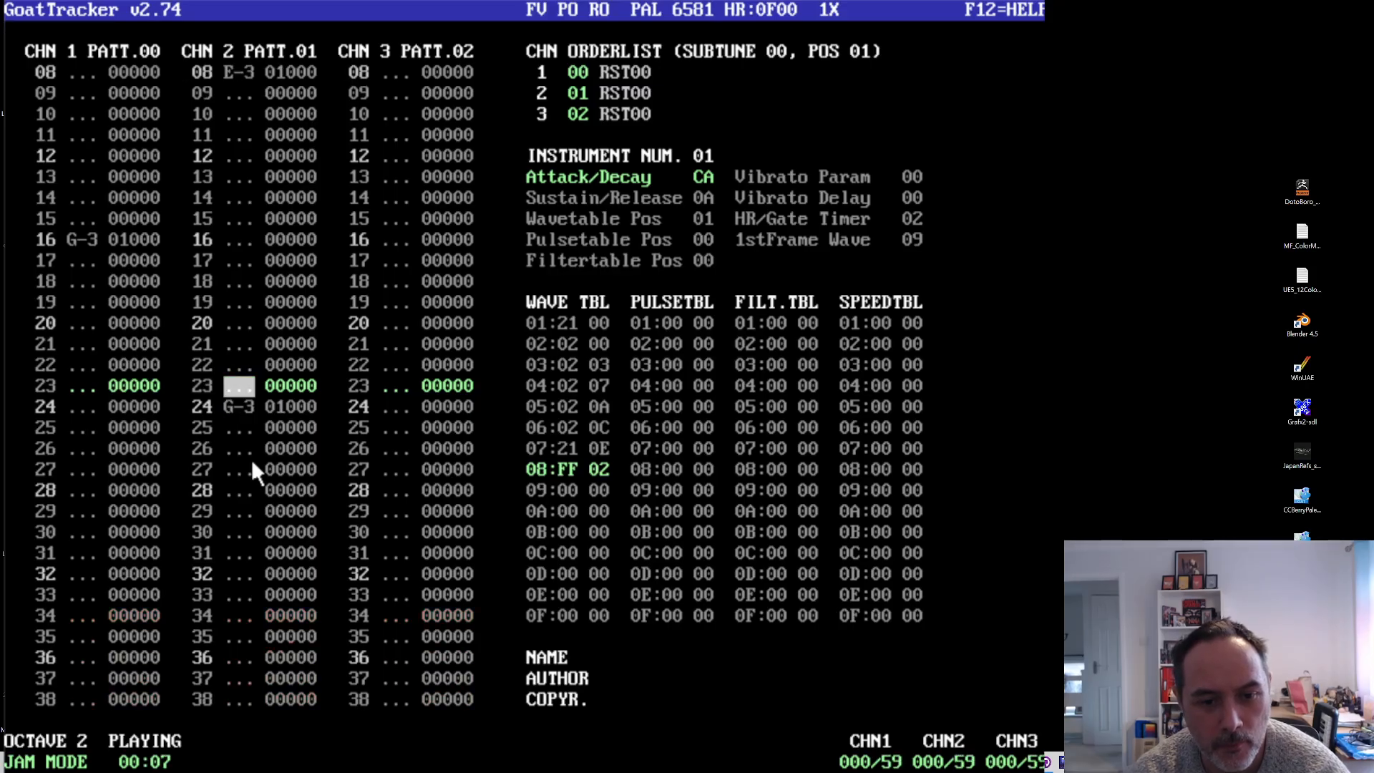
key(space)
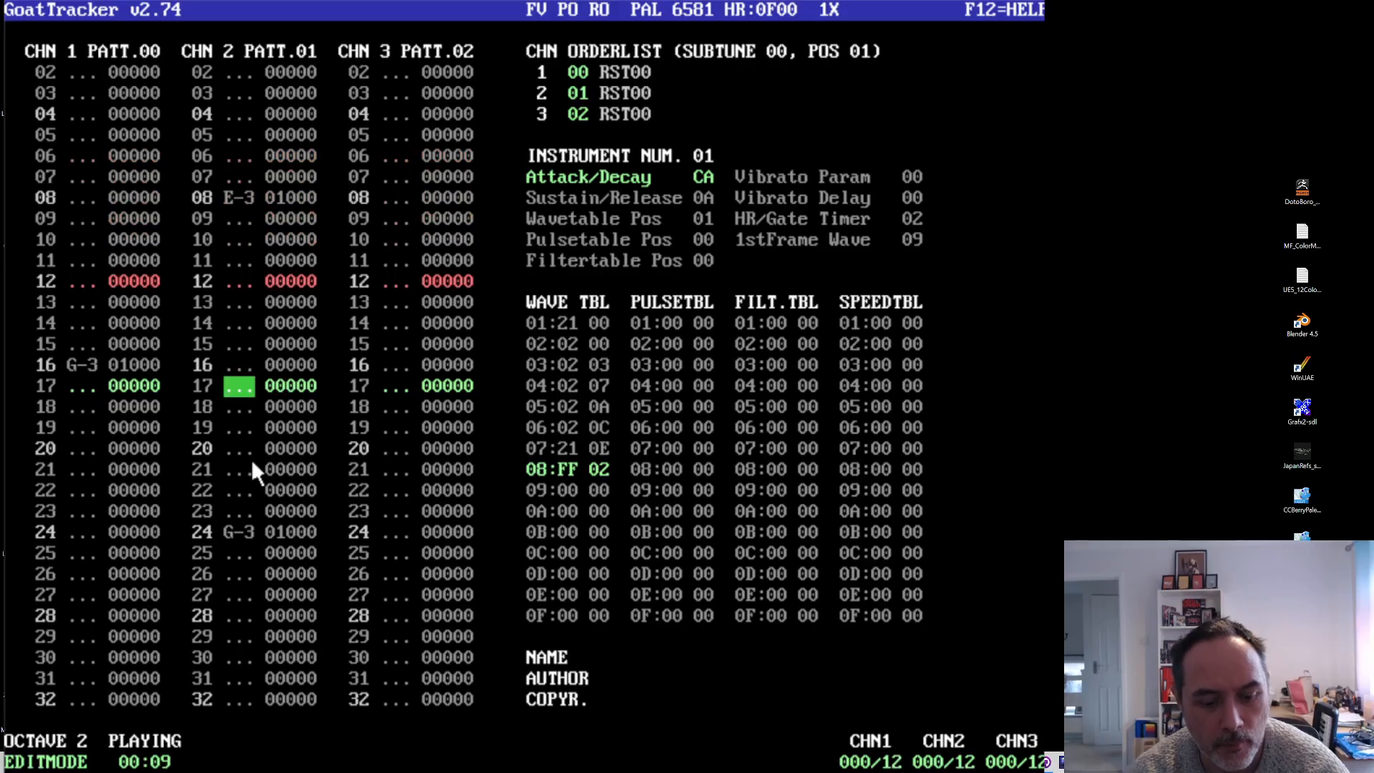
key(F4)
key(F1)
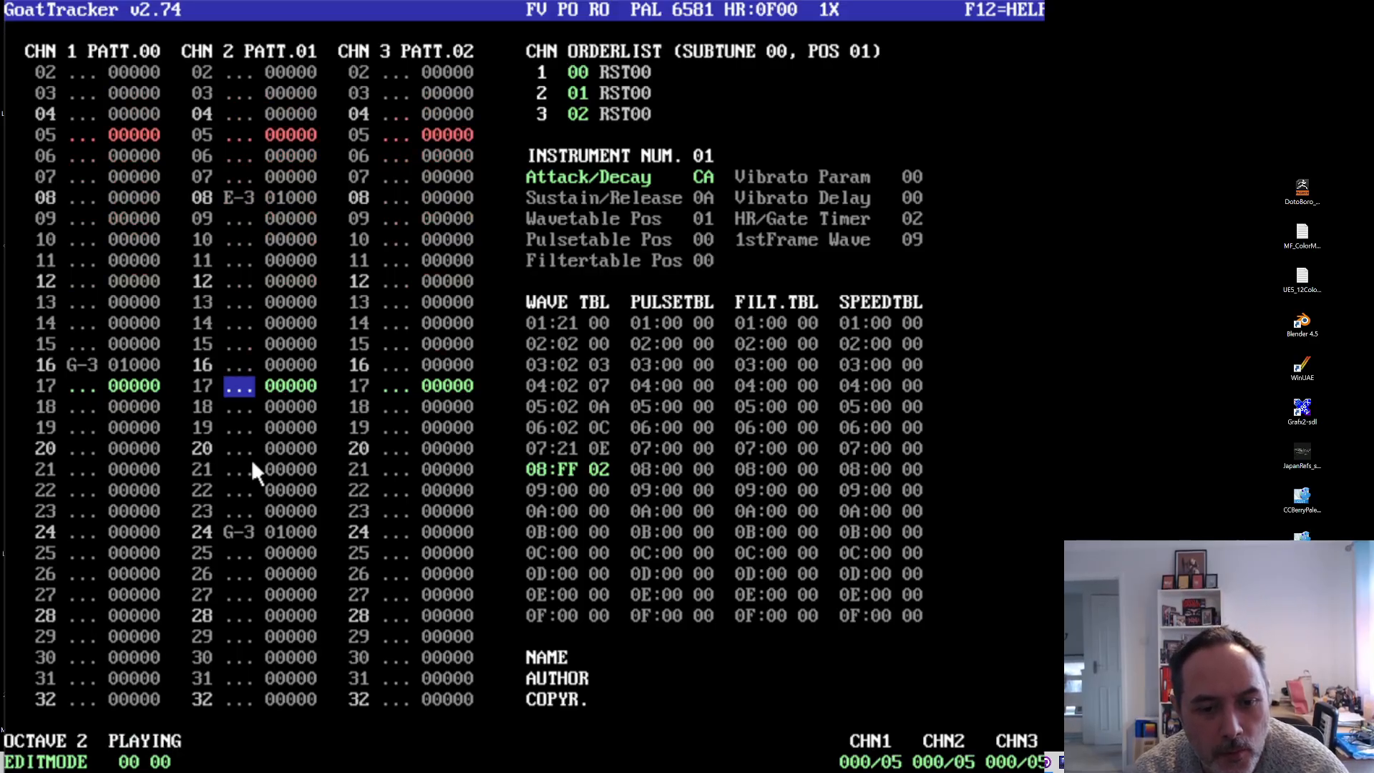
- Delete two empty rows at row 17 of channel 2, shifting its G-3 note up to row 22, with playback stopped
key(Delete)
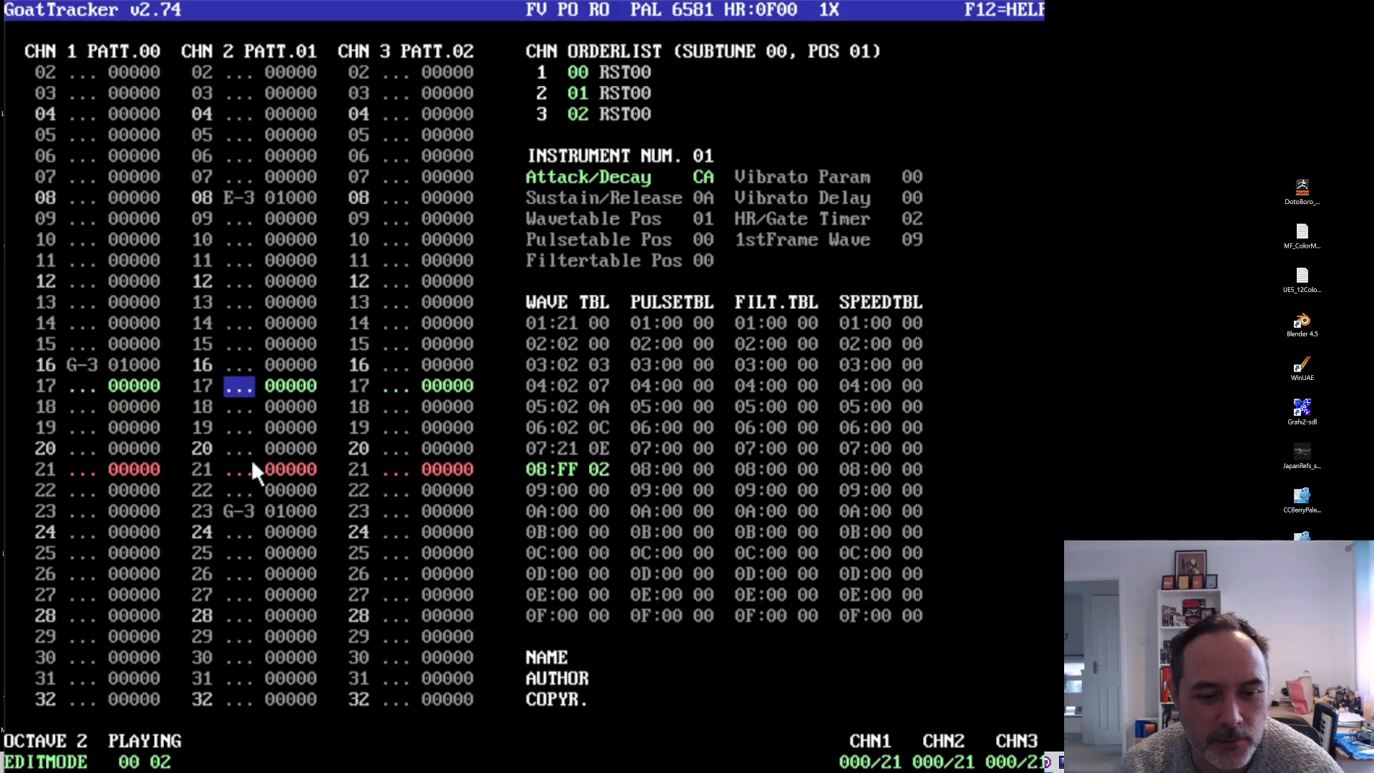
key(F1)
key(F4)
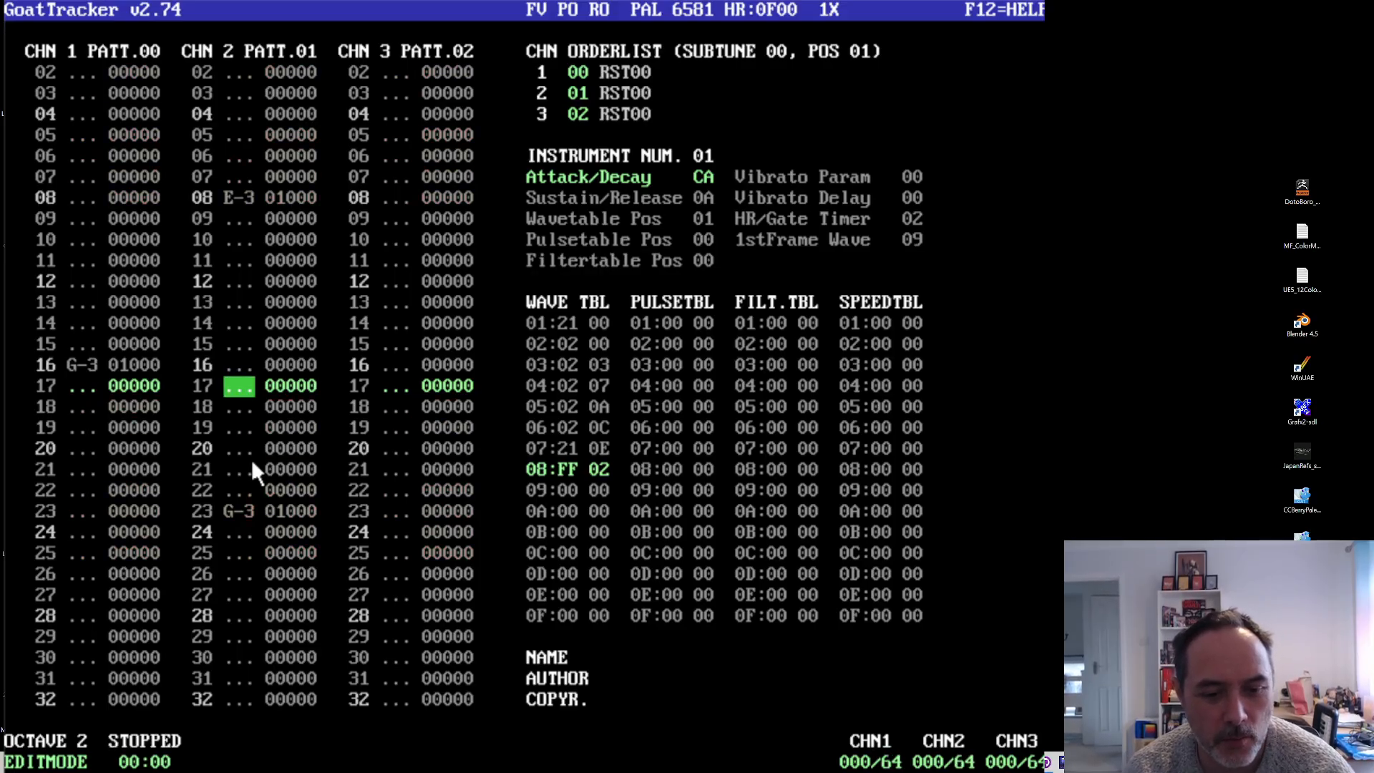
key(t)
key(Delete)
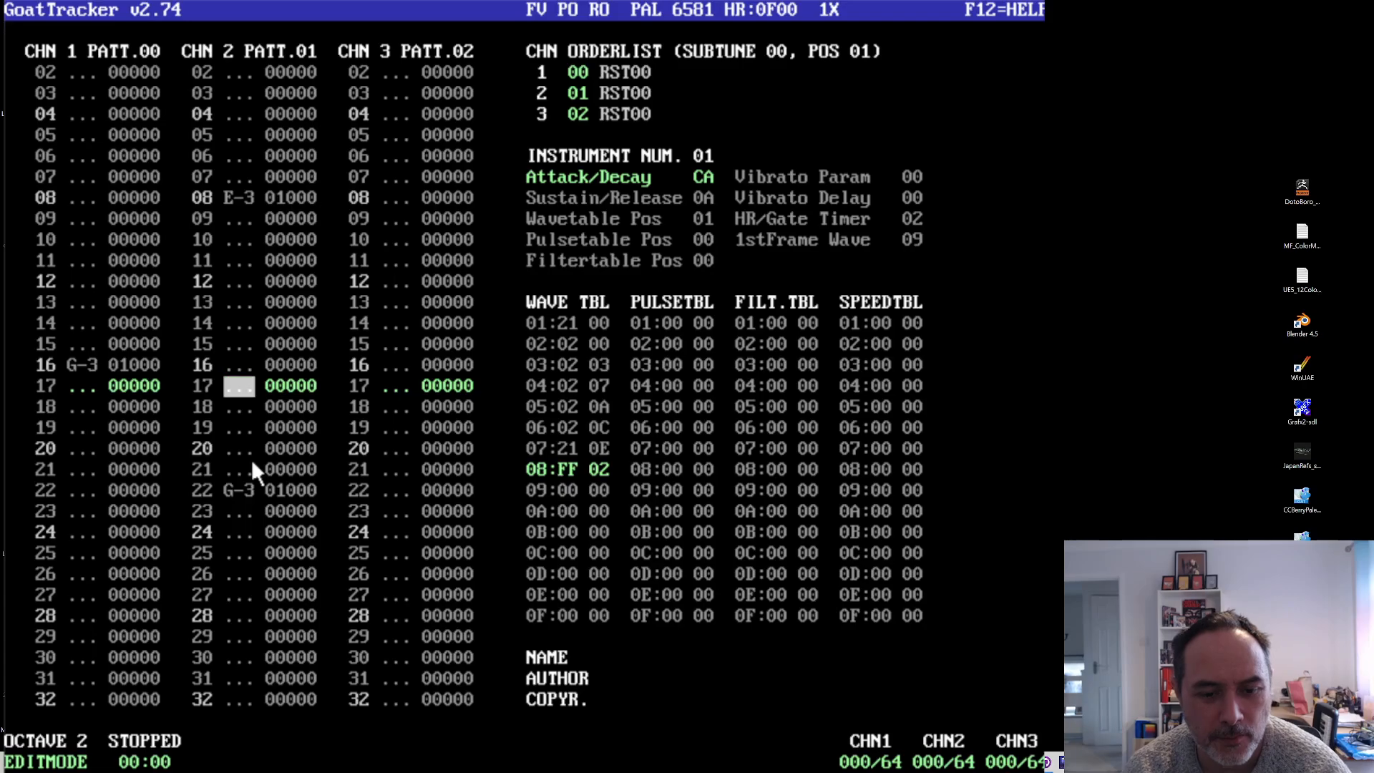
- Set the left value of wavetable rows 02 through 06 to 04 and audition the instrument in jam mode on channel 3
key(space)
key(Right)
key(Right)
key(Right)
key(Right)
key(Right)
key(Right)
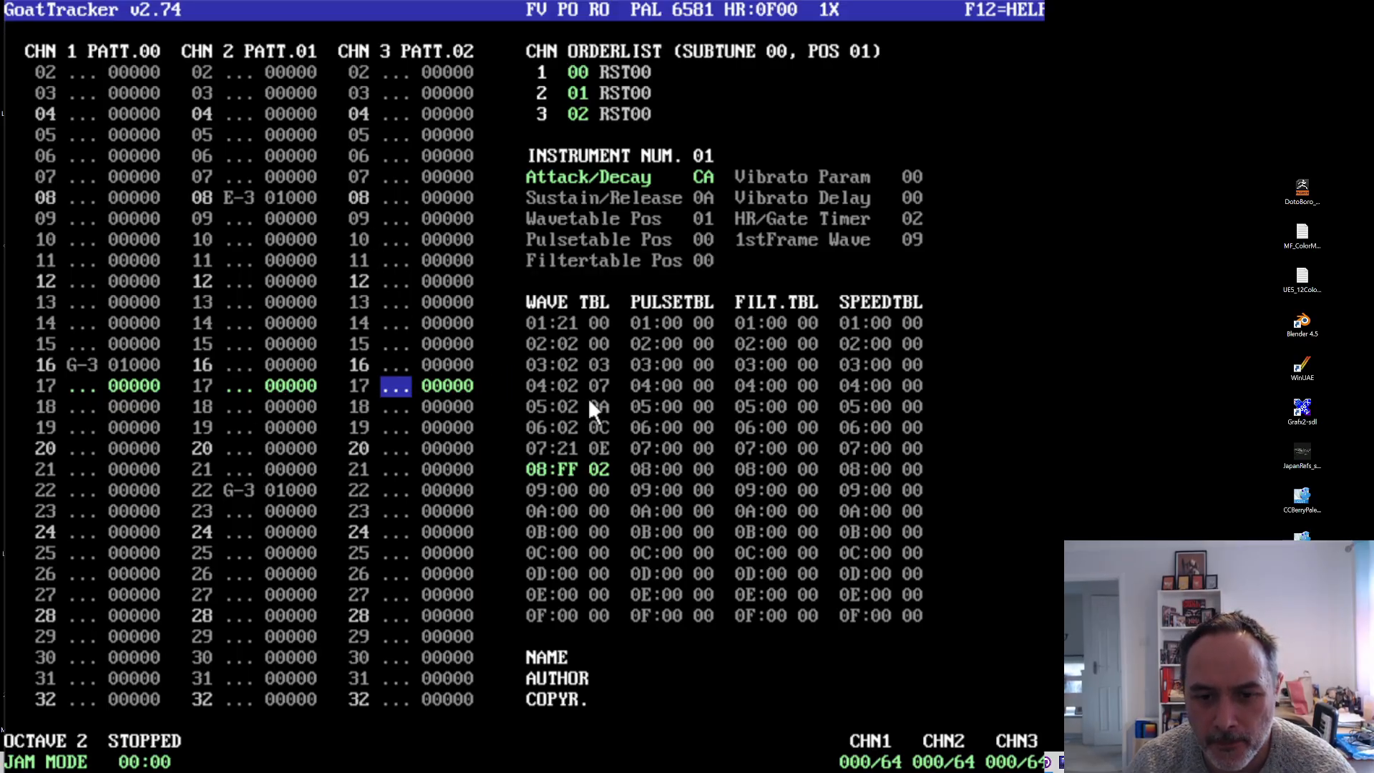
click(575, 341)
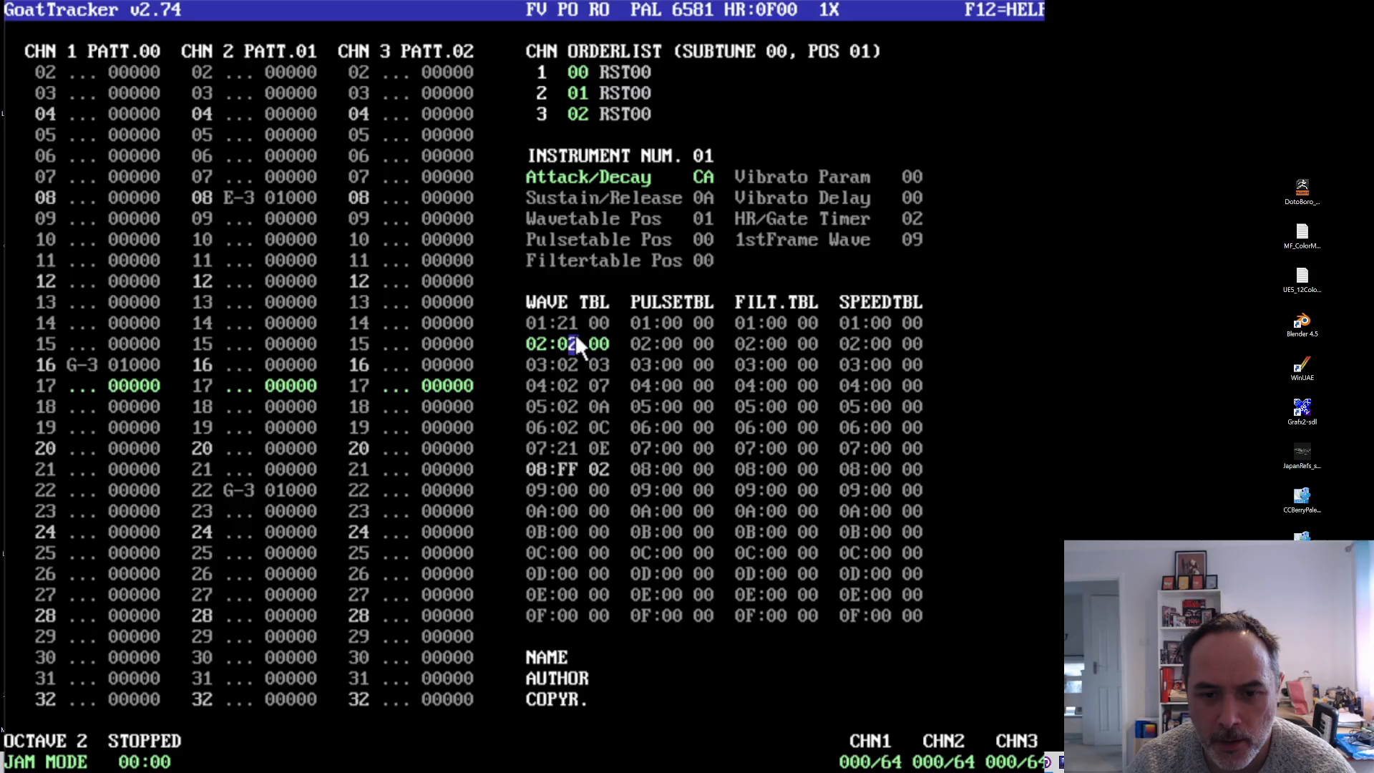
text(444)
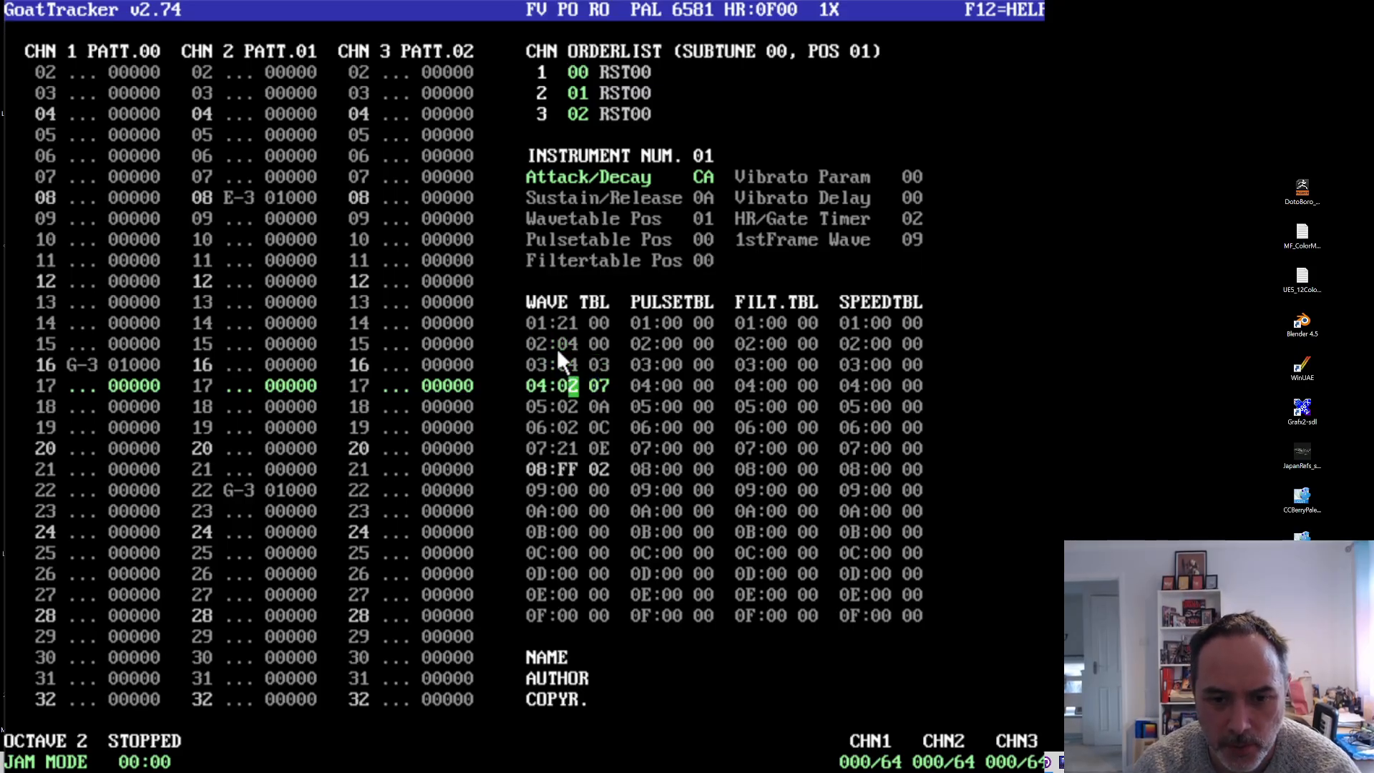
text(44)
key(Right)
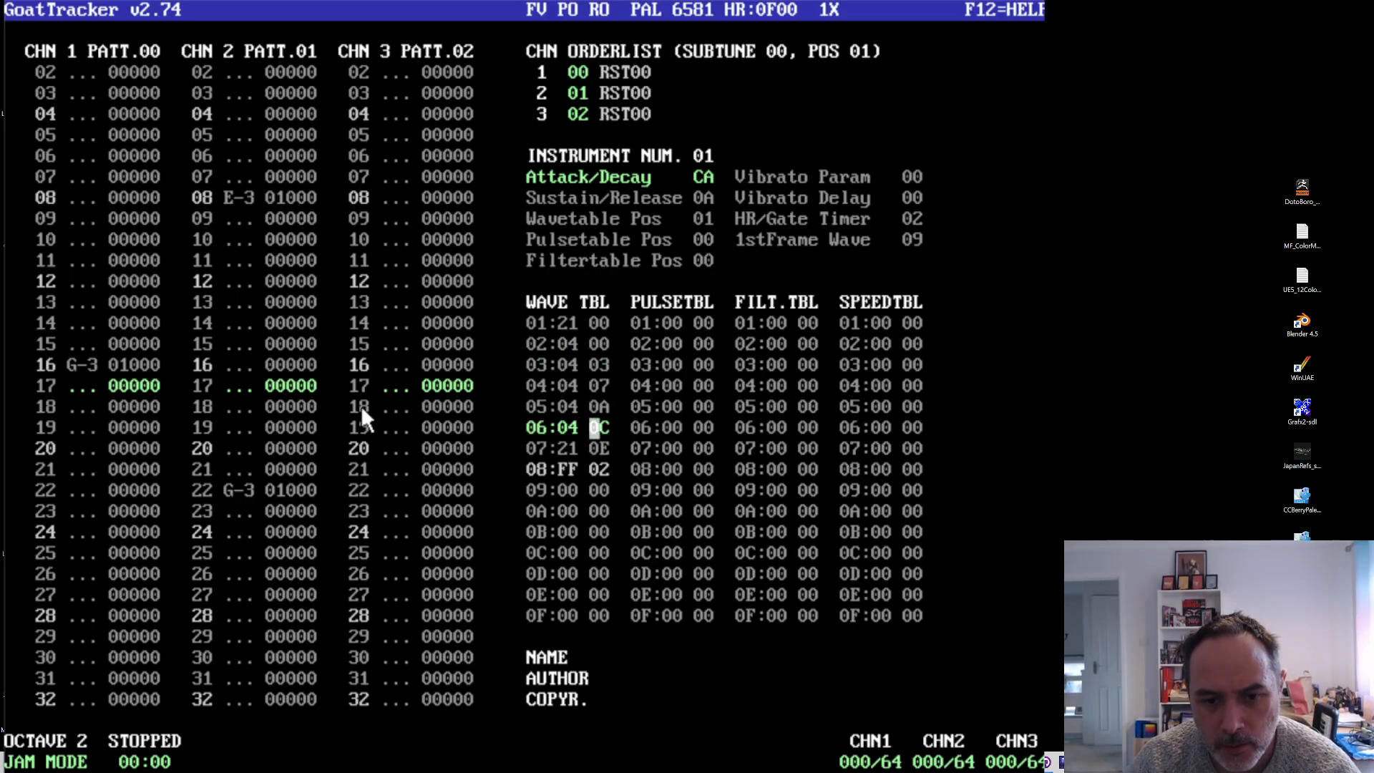
click(384, 418)
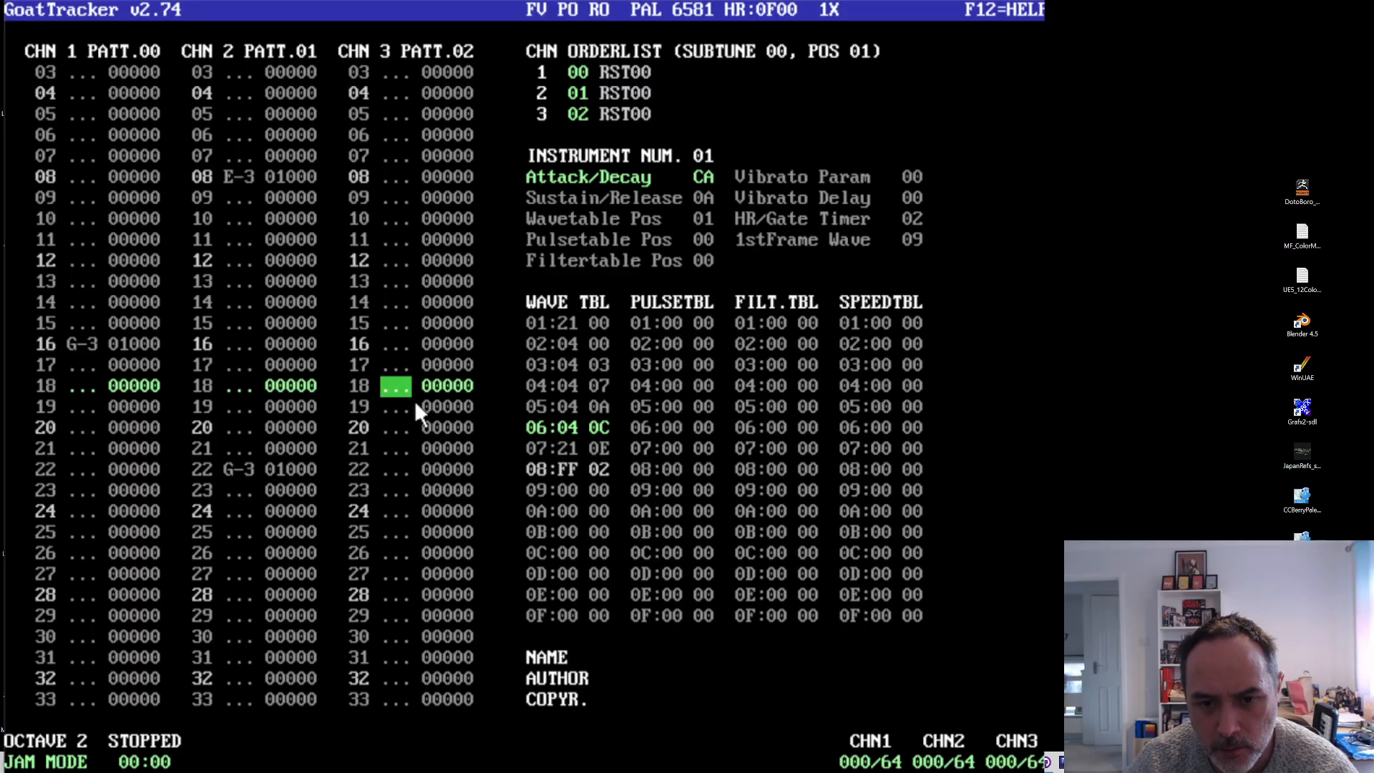
- Try 01 as the FF jump target in wavetable row 08 and return to channel 3 to audition it
click(607, 346)
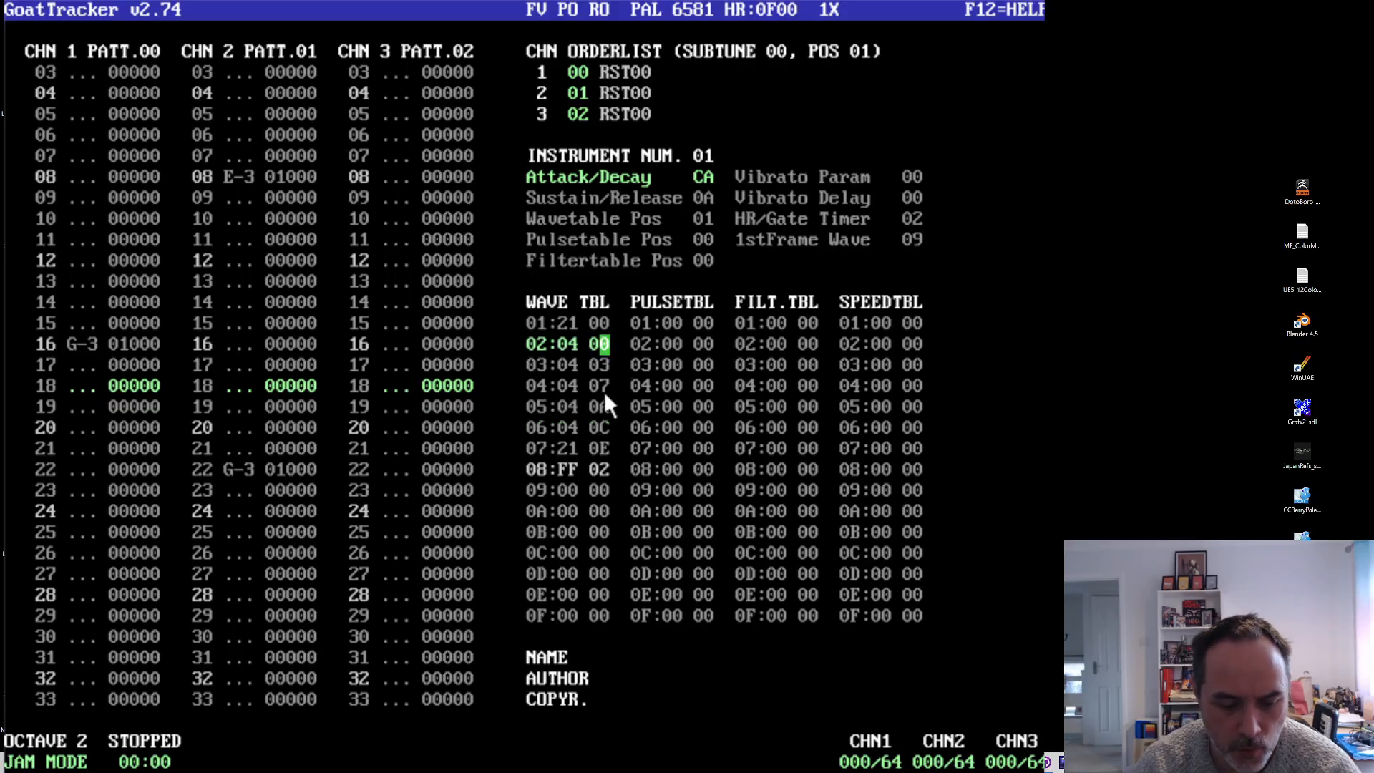
key(Down)
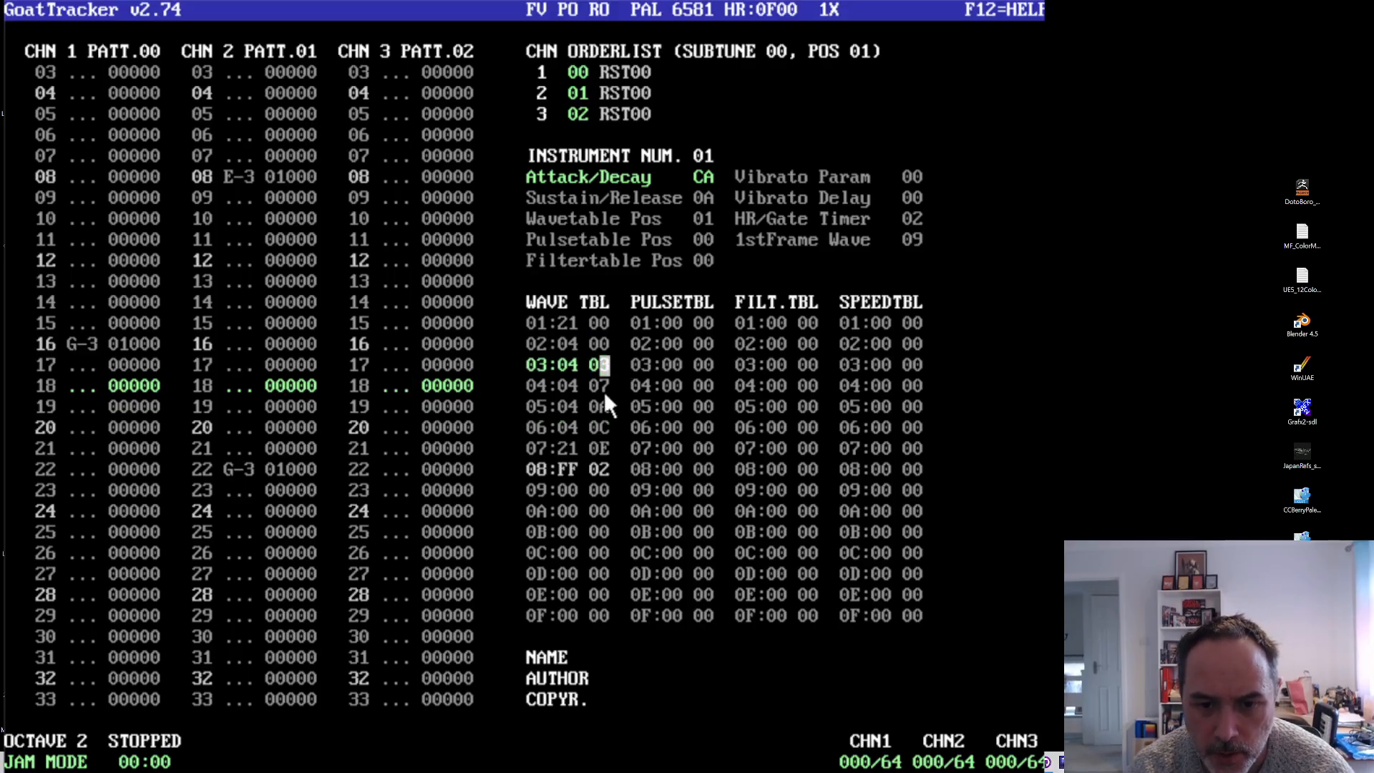
key(Down)
key(Down)
key(Down)
key(Down)
key(Down)
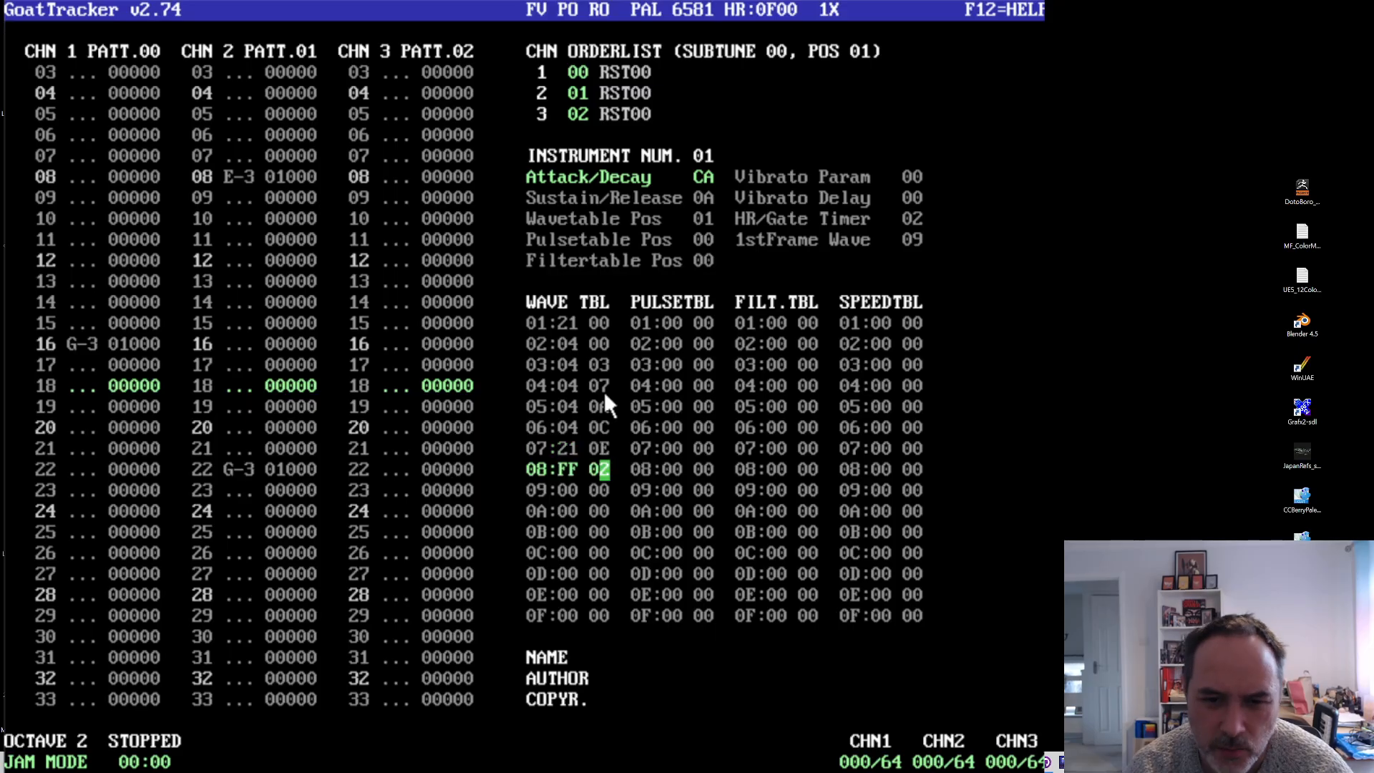
text(1)
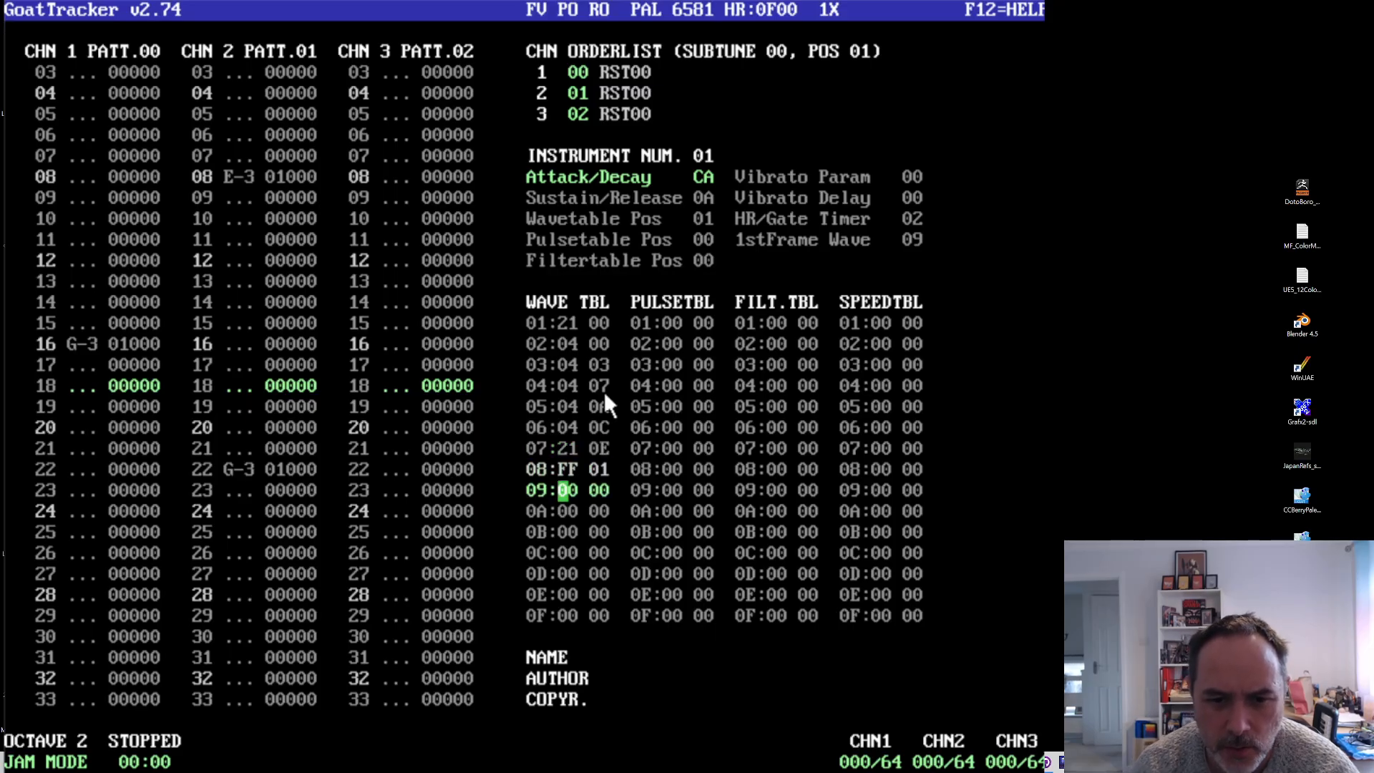
click(393, 411)
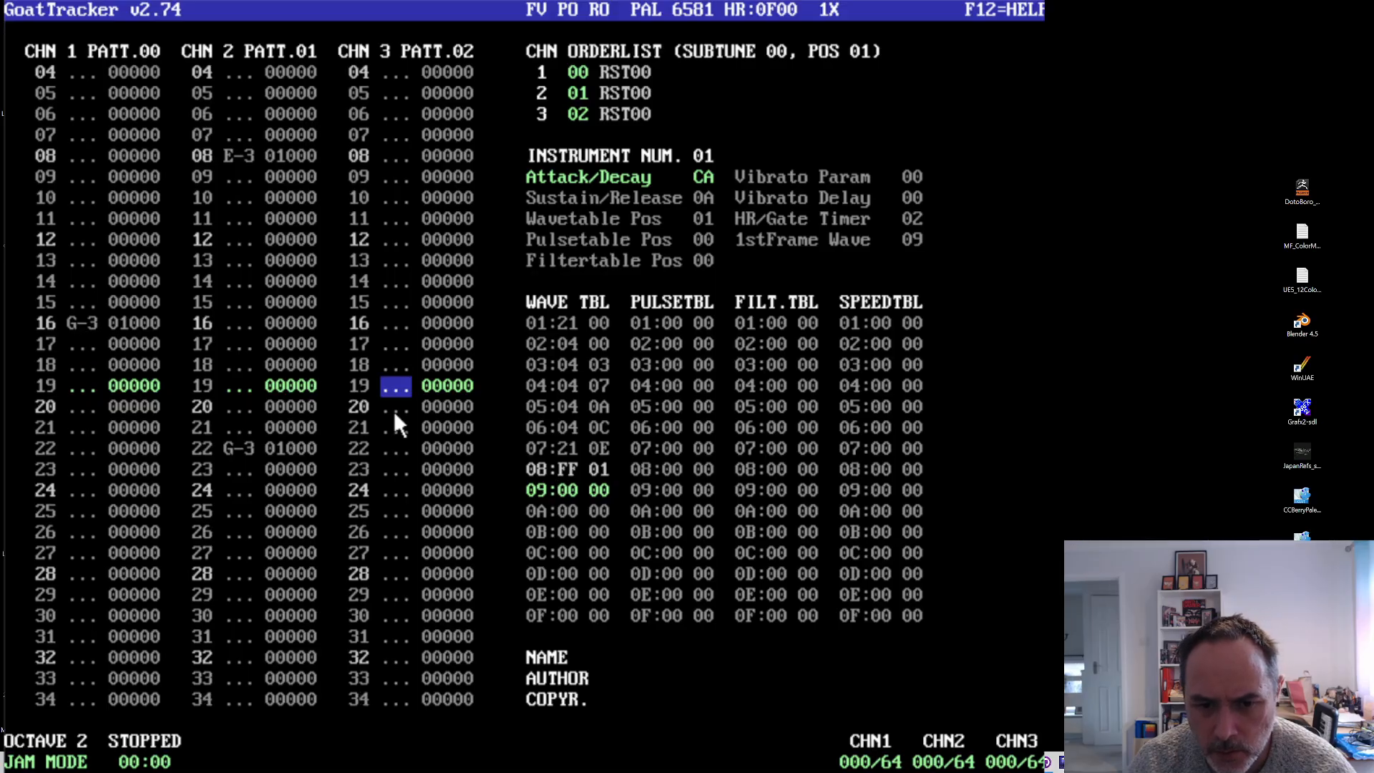
- Try 03 as the FF jump target in wavetable row 08, audition it on channel 3, and set the target back to 02
click(604, 471)
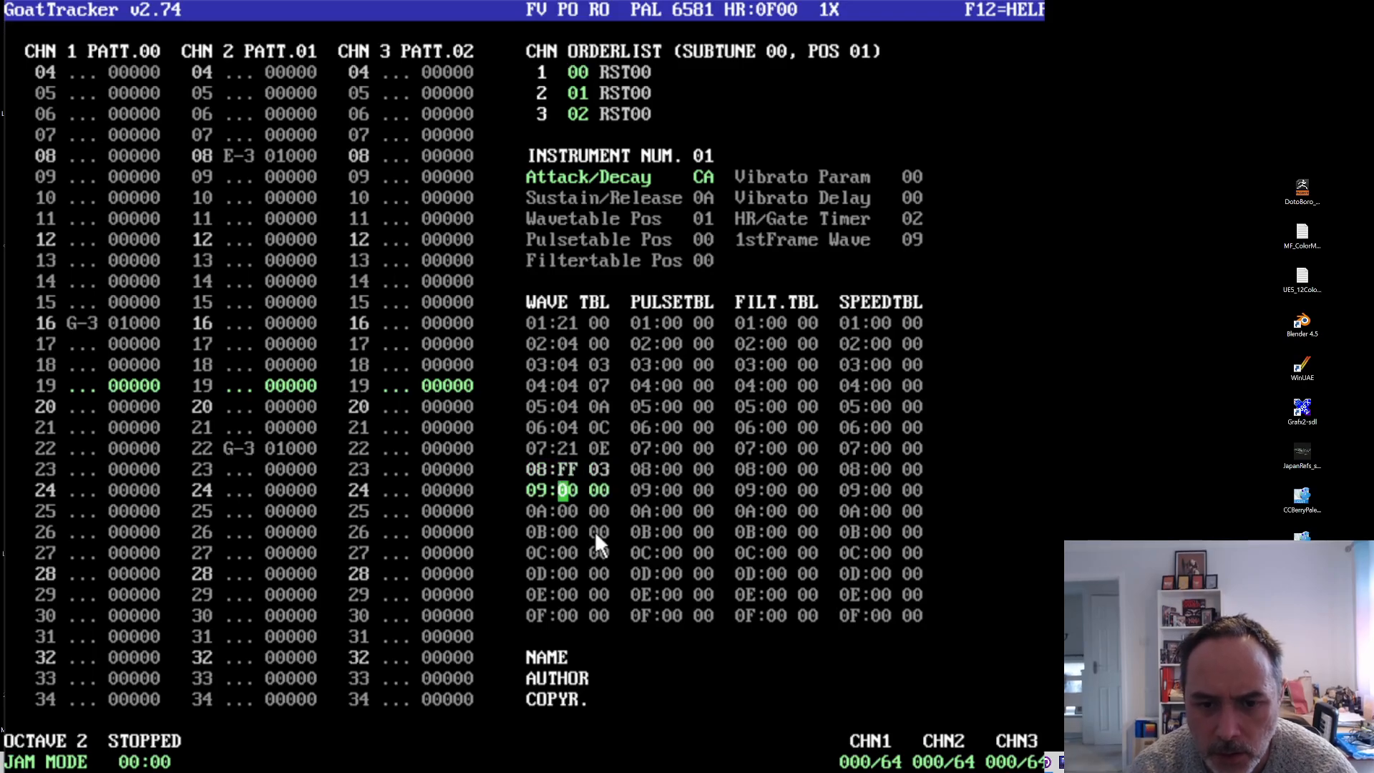
text(3)
click(410, 368)
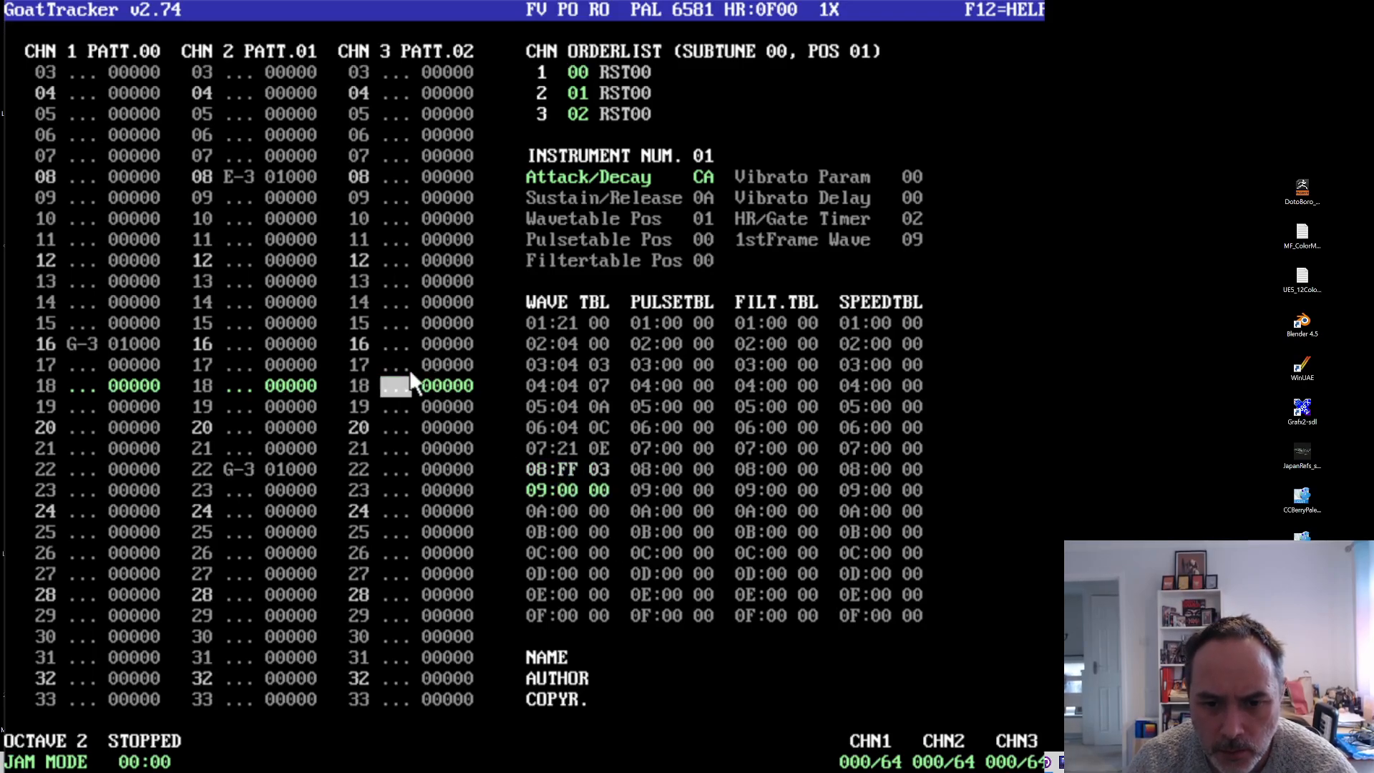
click(602, 469)
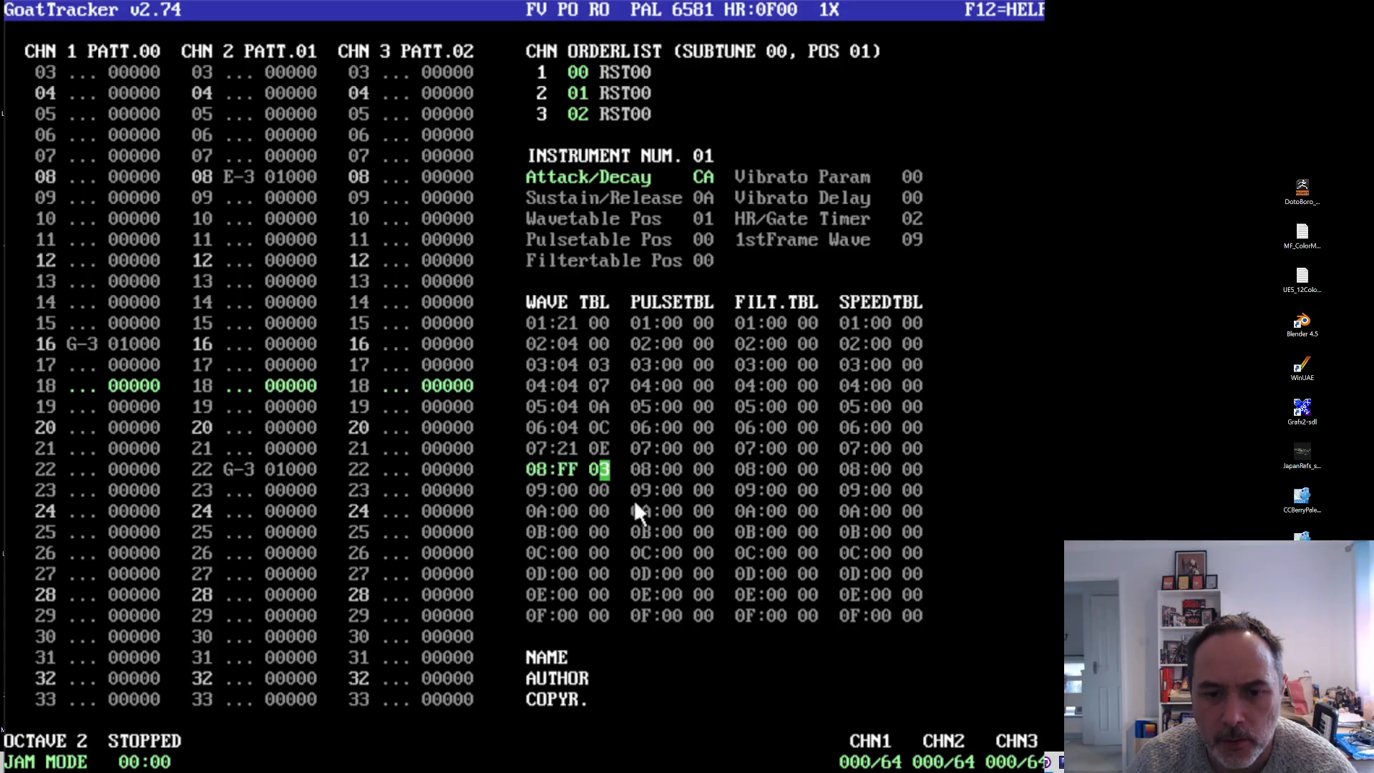
text(2)
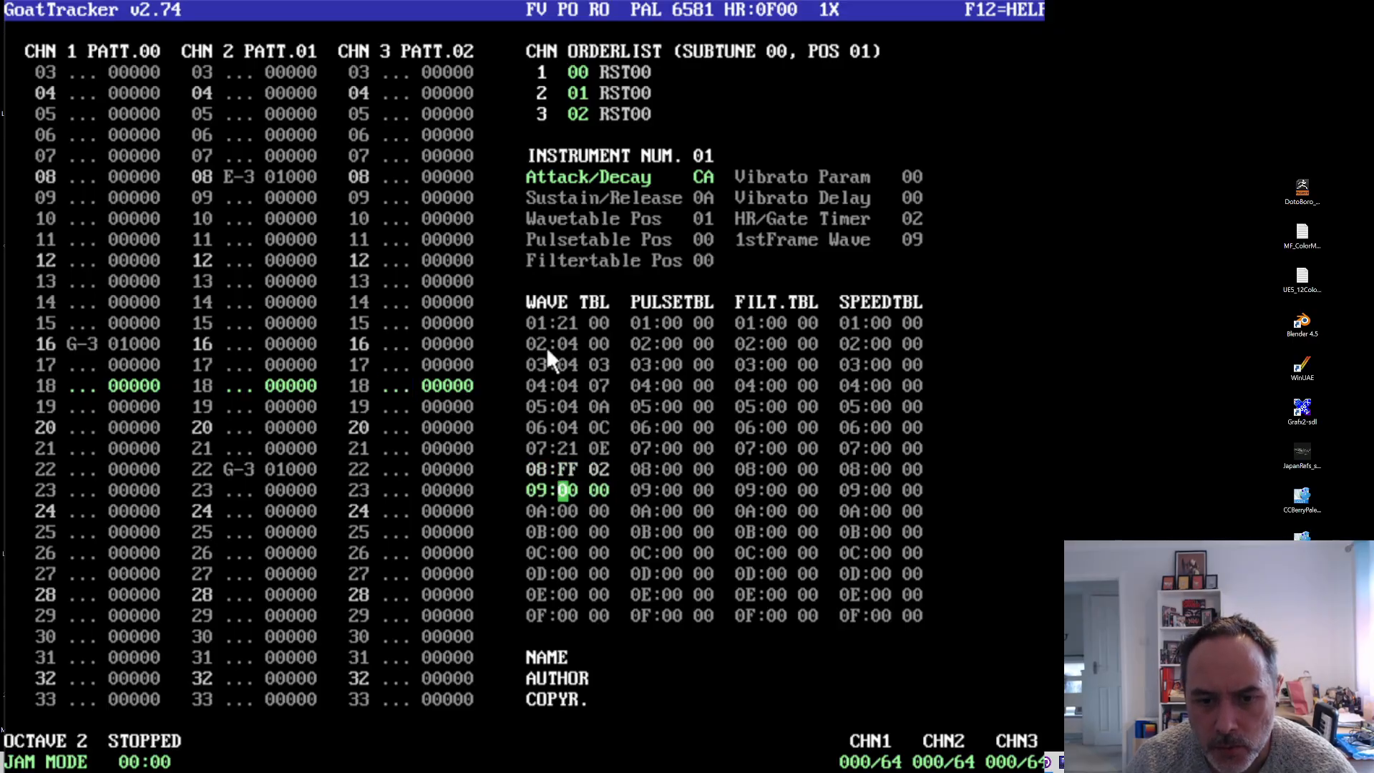
- Try 04 as the note value of wavetable row 03, audition it on channel 3, and set it back to 03
click(603, 365)
text(4)
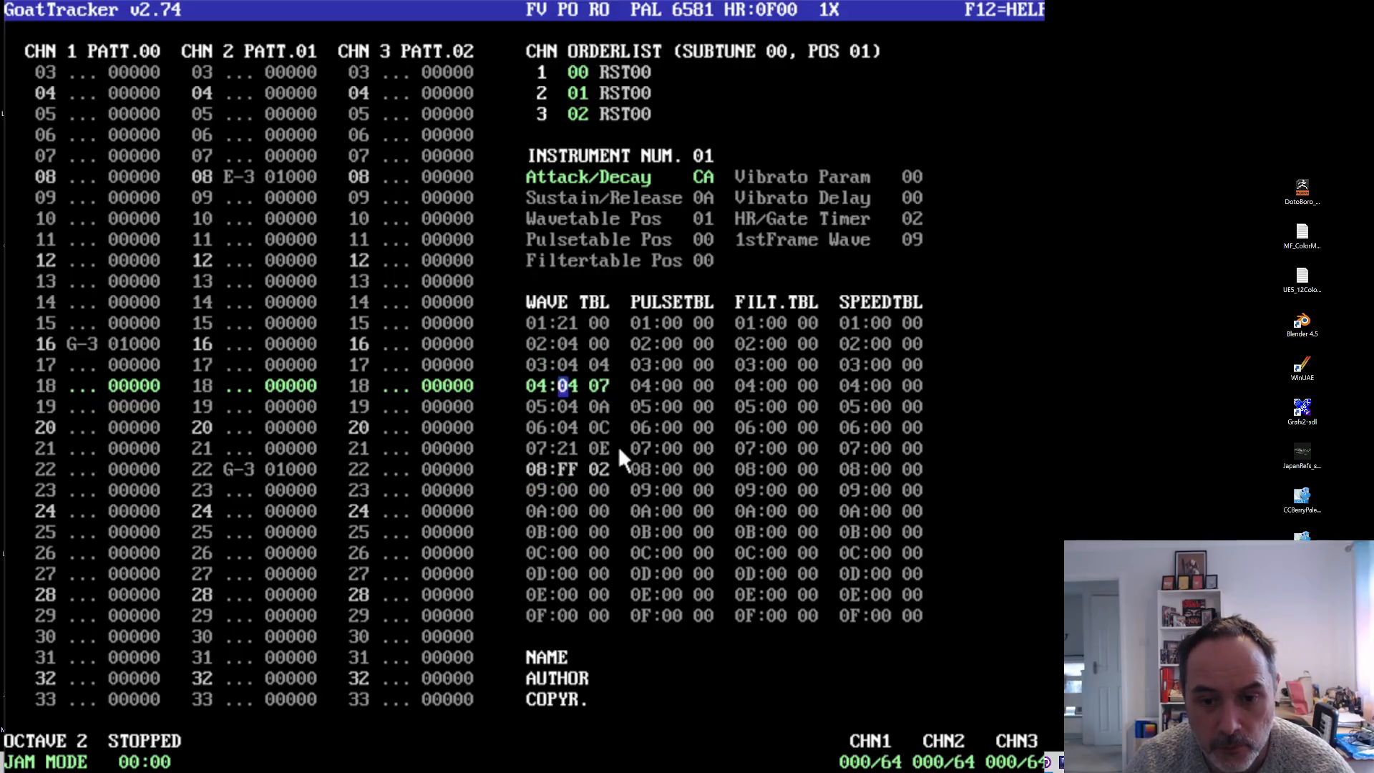
click(382, 413)
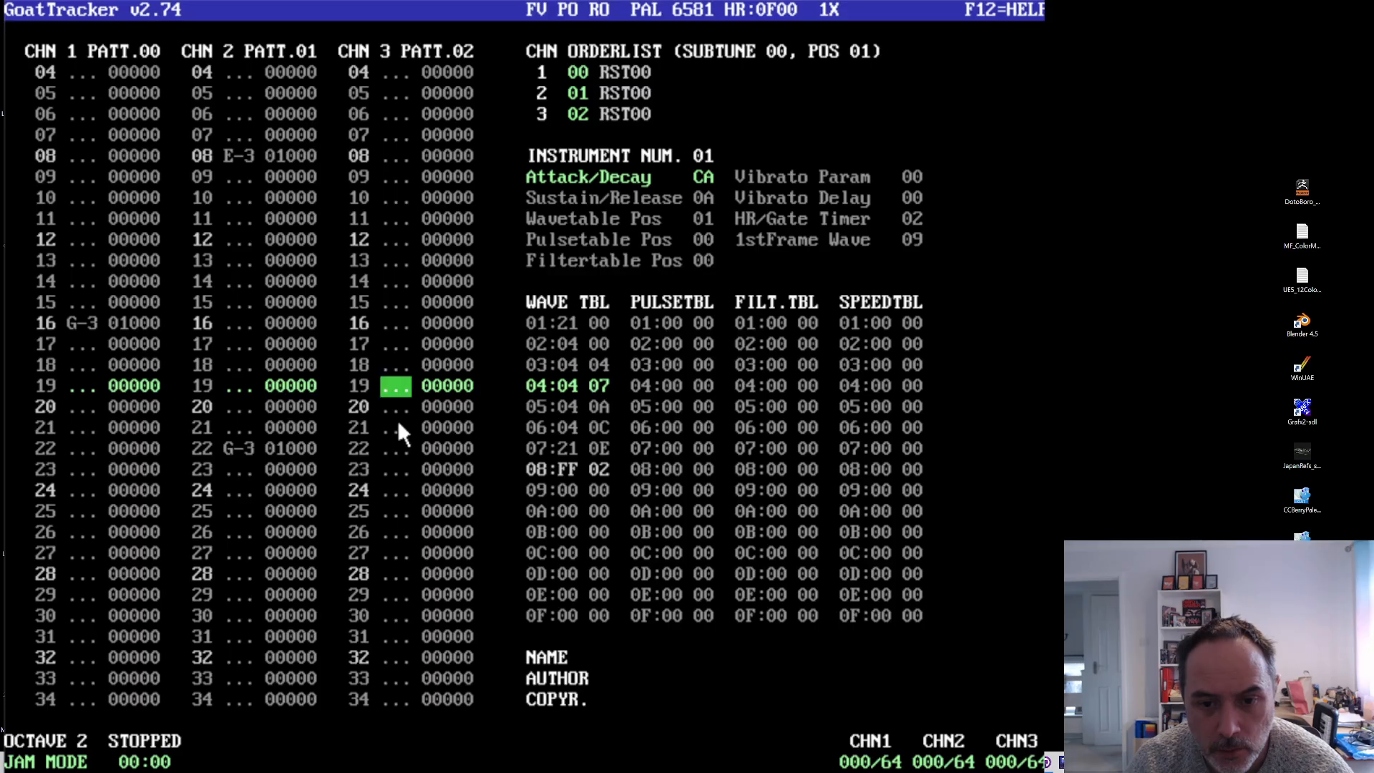
click(600, 365)
text(3)
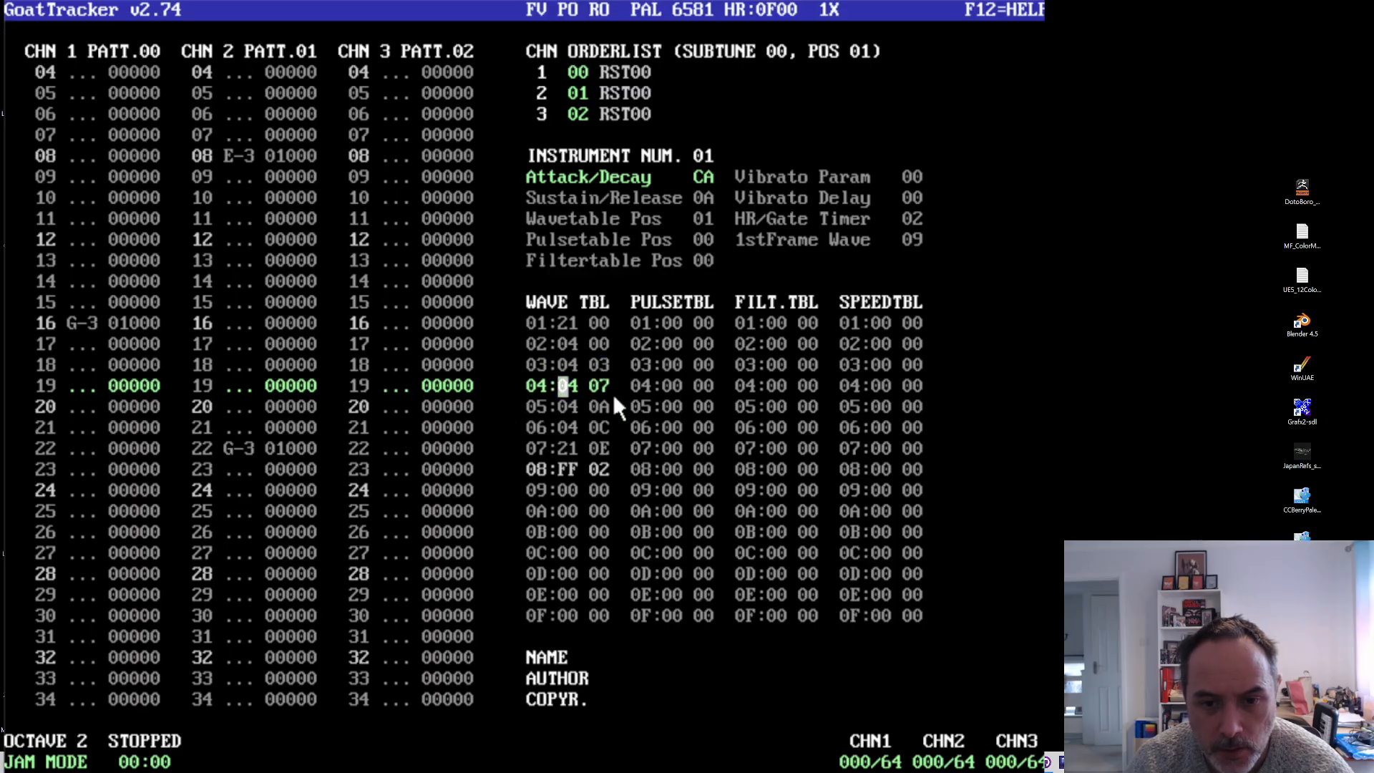
- Try 0B and 09 as the note value of wavetable row 05, auditioning each on channel 3
click(606, 406)
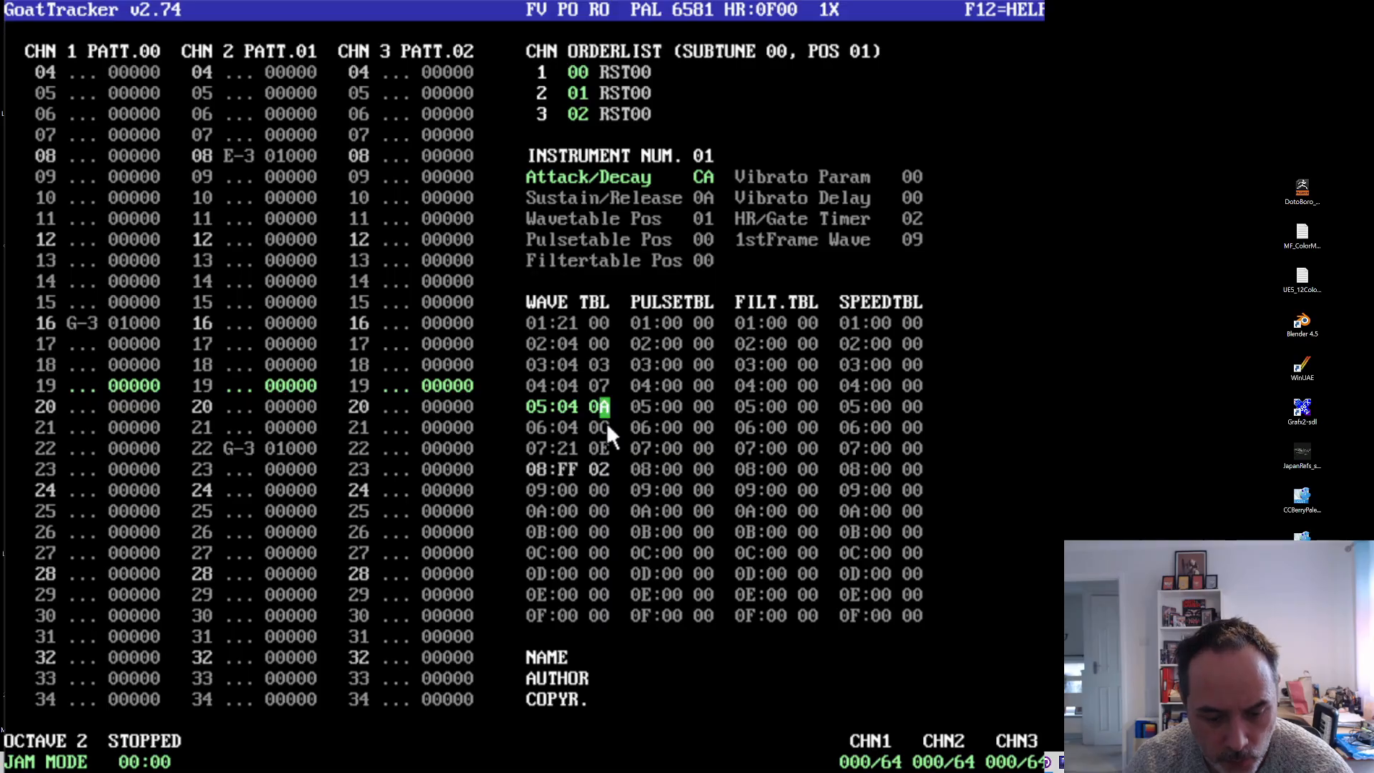
text(b)
click(405, 425)
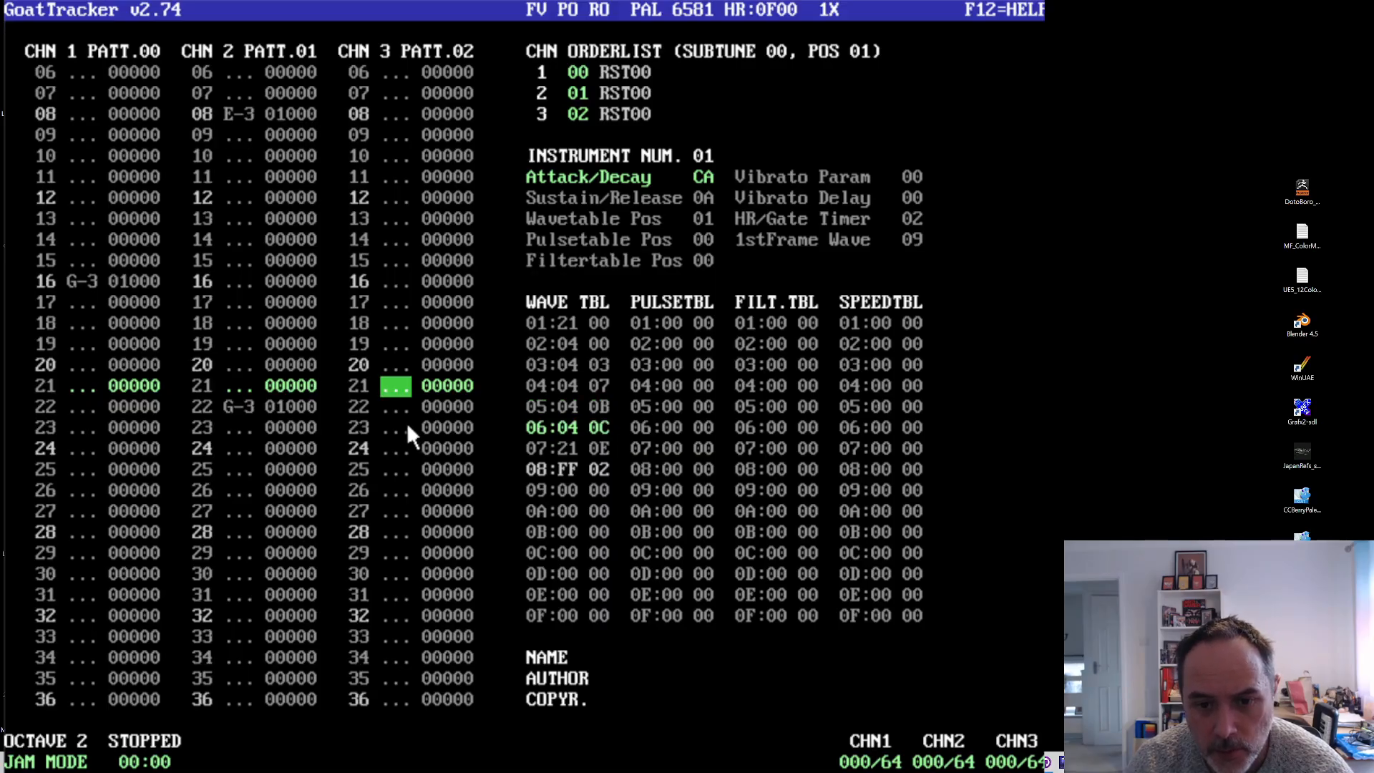
click(603, 407)
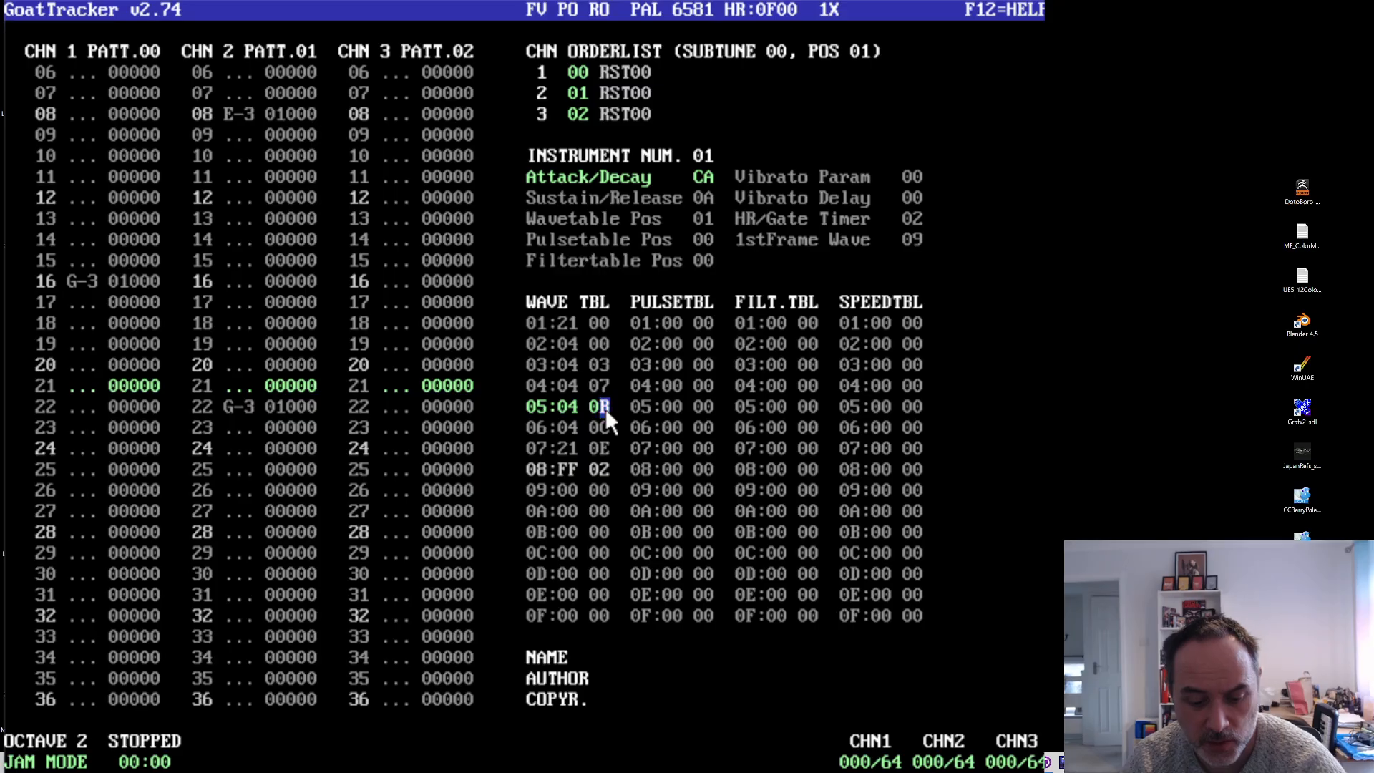
text(9)
click(405, 429)
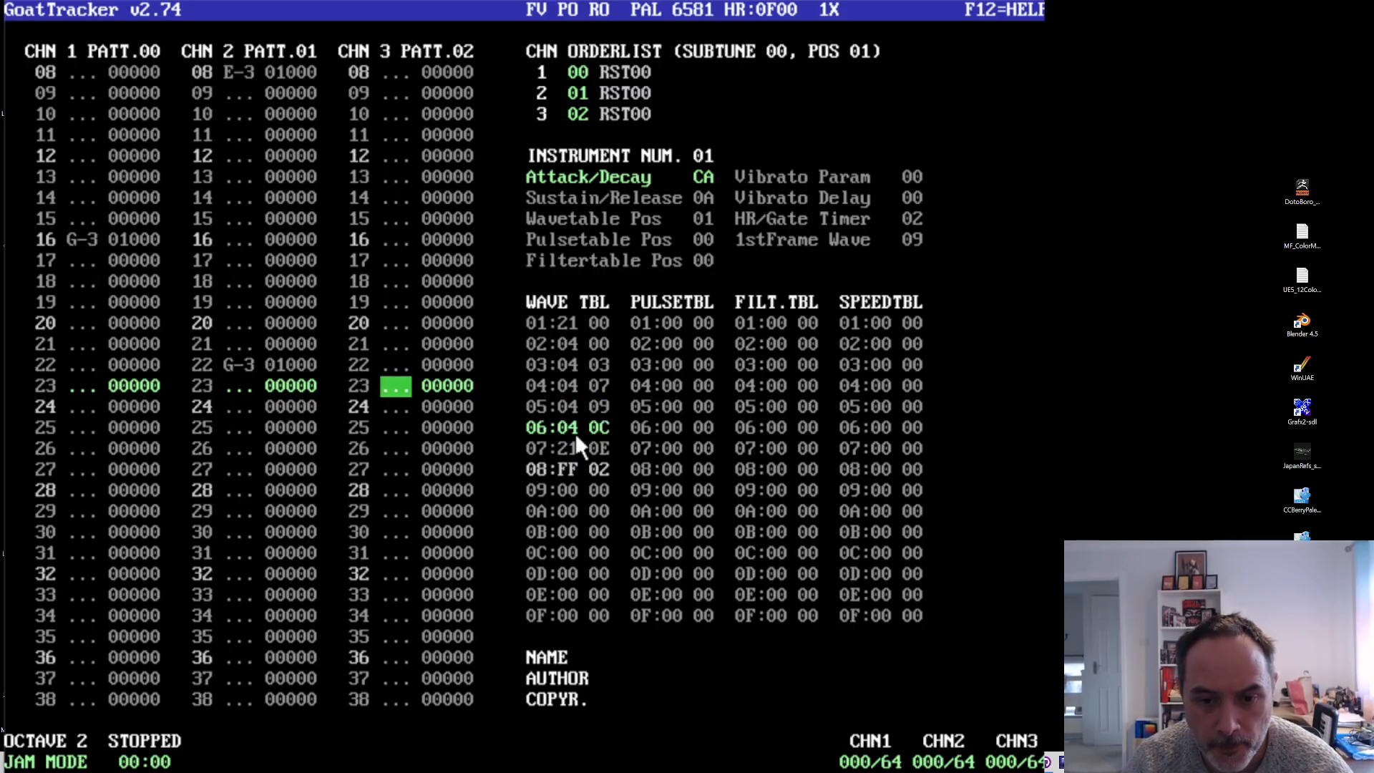
- Set the note value of wavetable row 05 to 0A and row 06 to 0B, and audition the arpeggio on channel 3
click(603, 407)
text(ac)
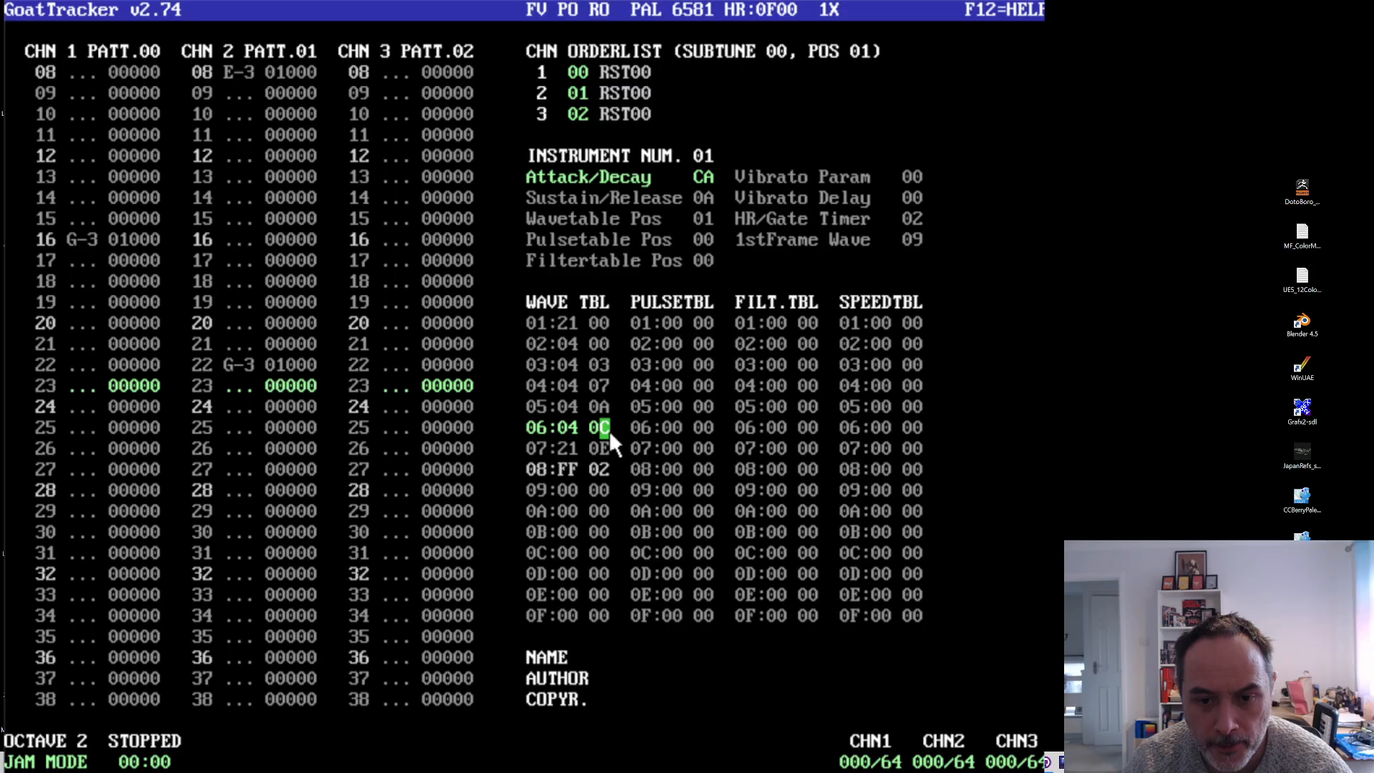
text(b)
click(412, 449)
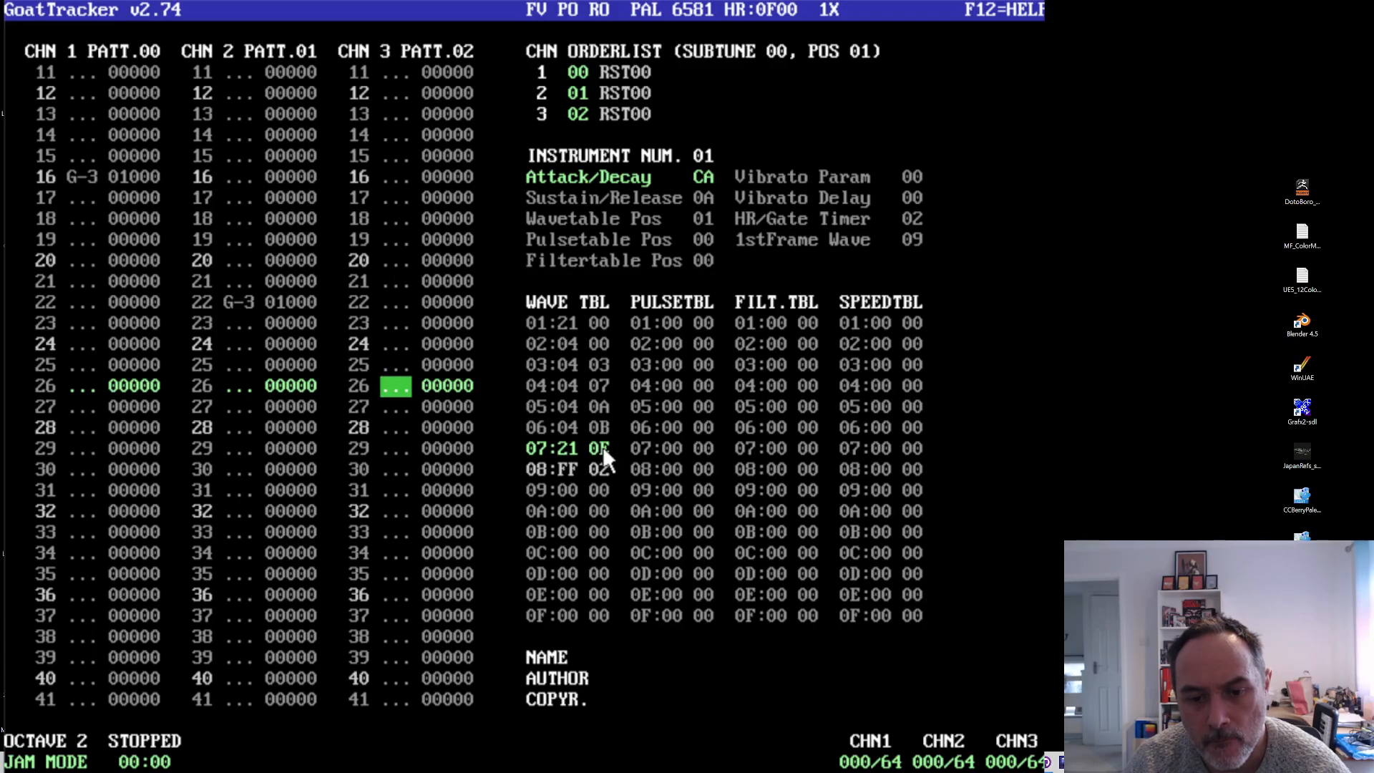
- Try 0D and 0F as the note value of wavetable row 07, auditioning each on channel 3
click(587, 452)
click(405, 467)
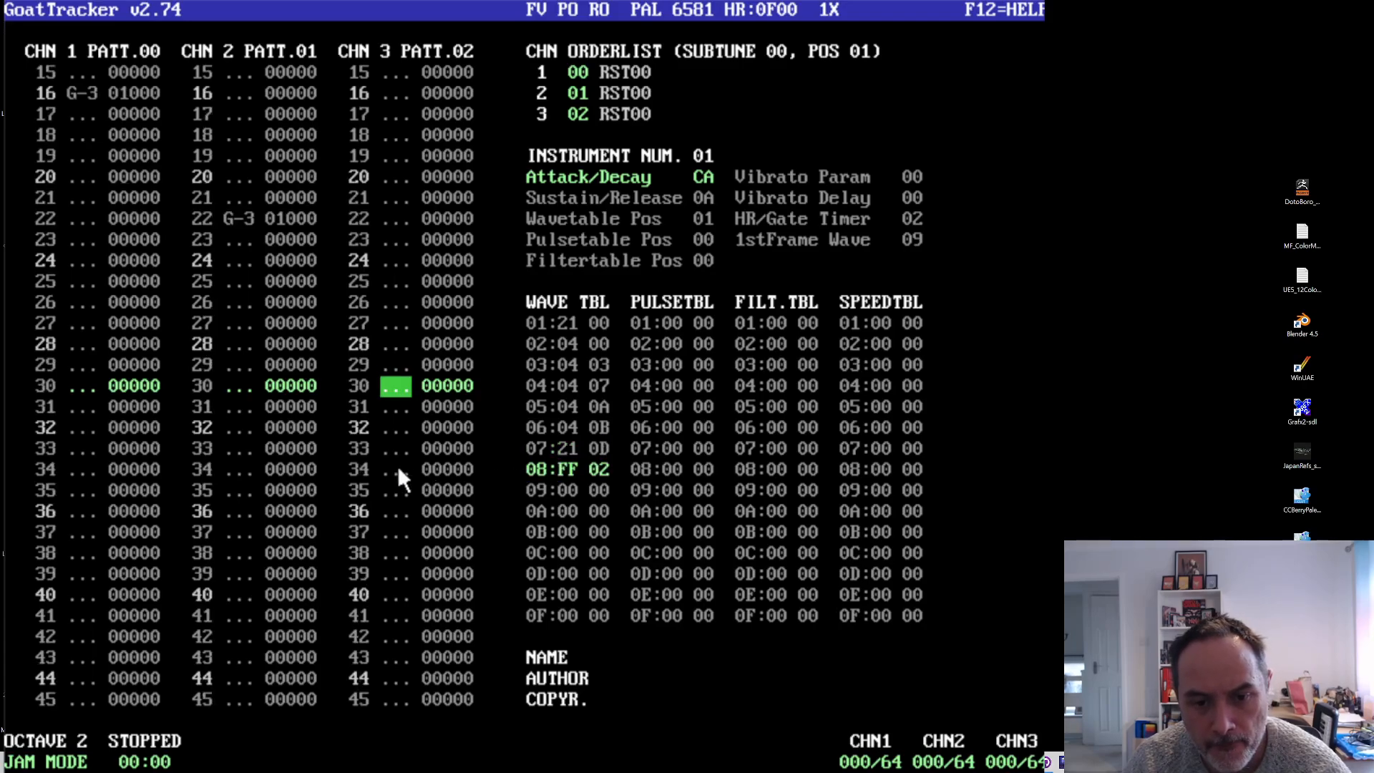
click(598, 448)
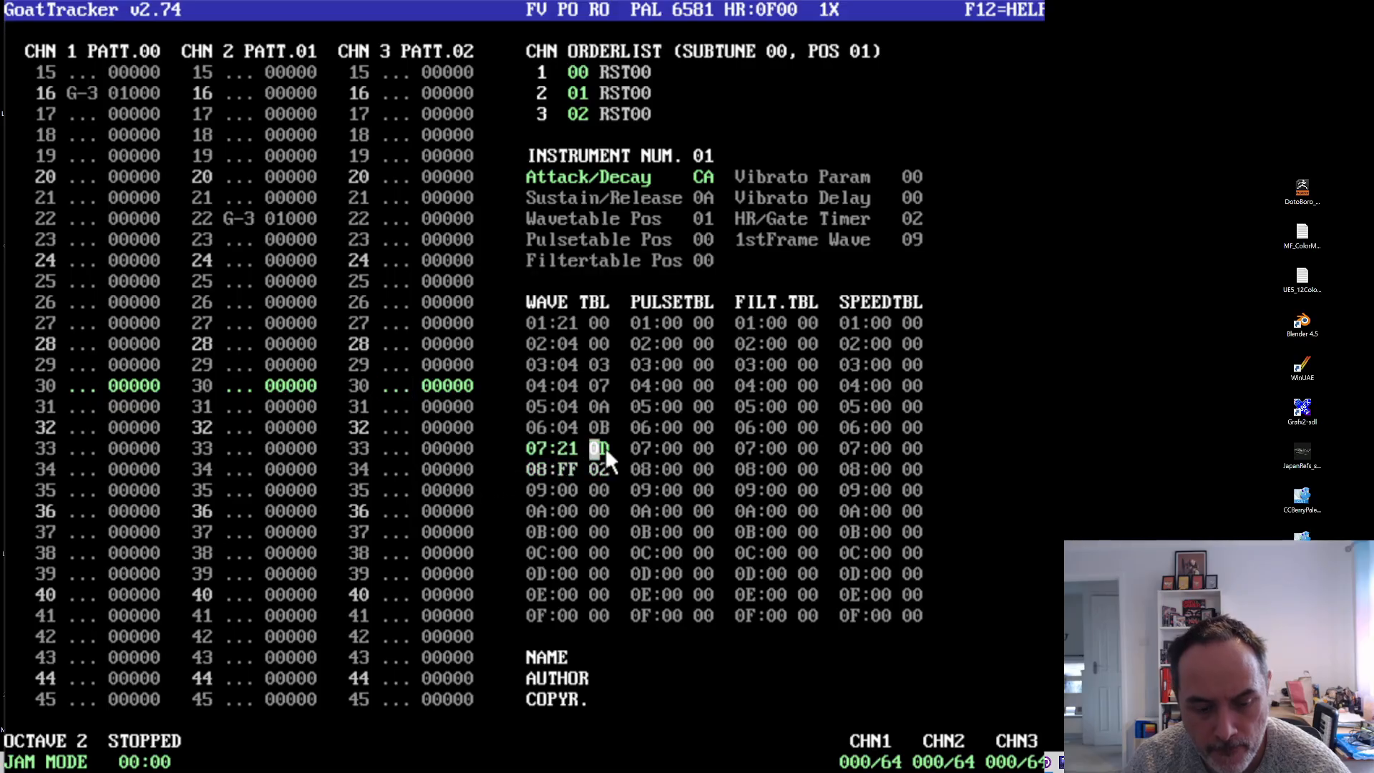
click(384, 508)
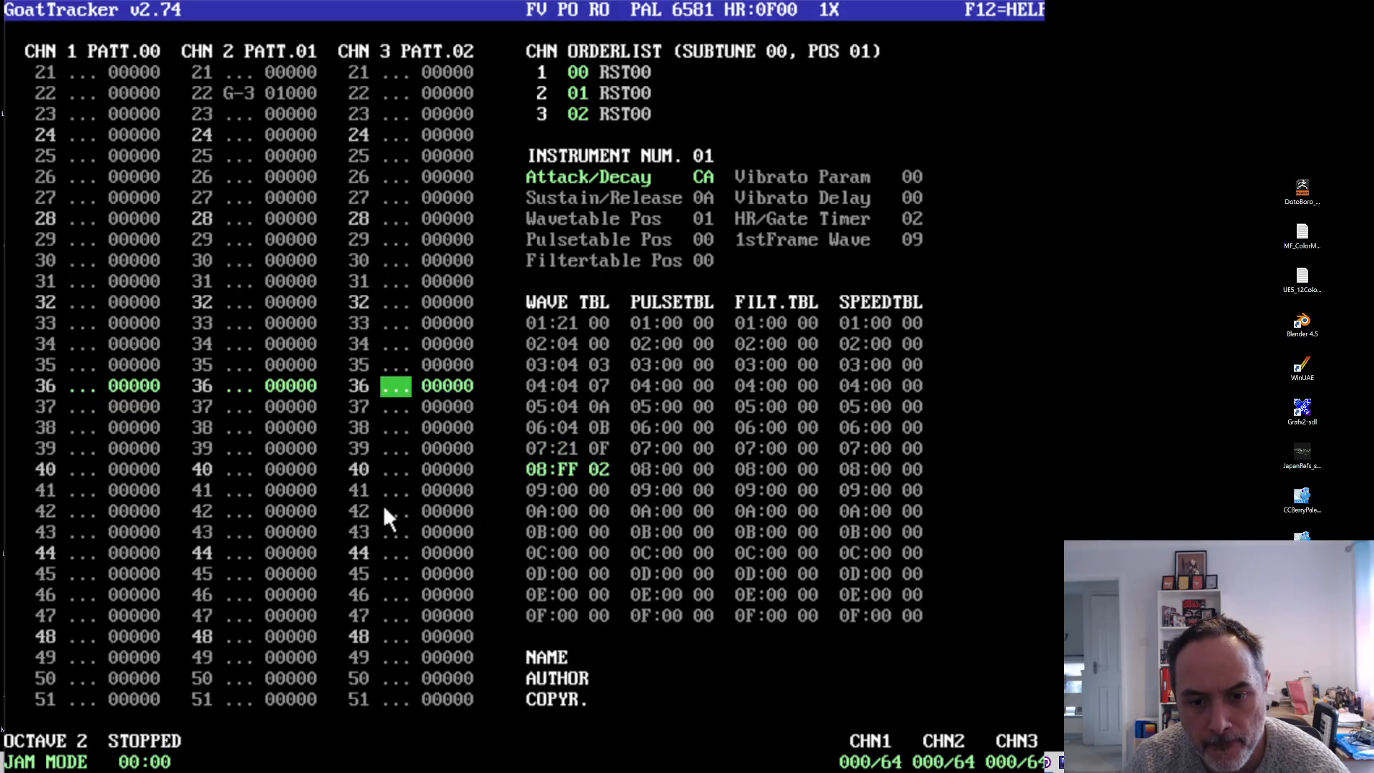
- Set the note value of wavetable row 07 to 0E and audition the arpeggio on channel 3
click(607, 448)
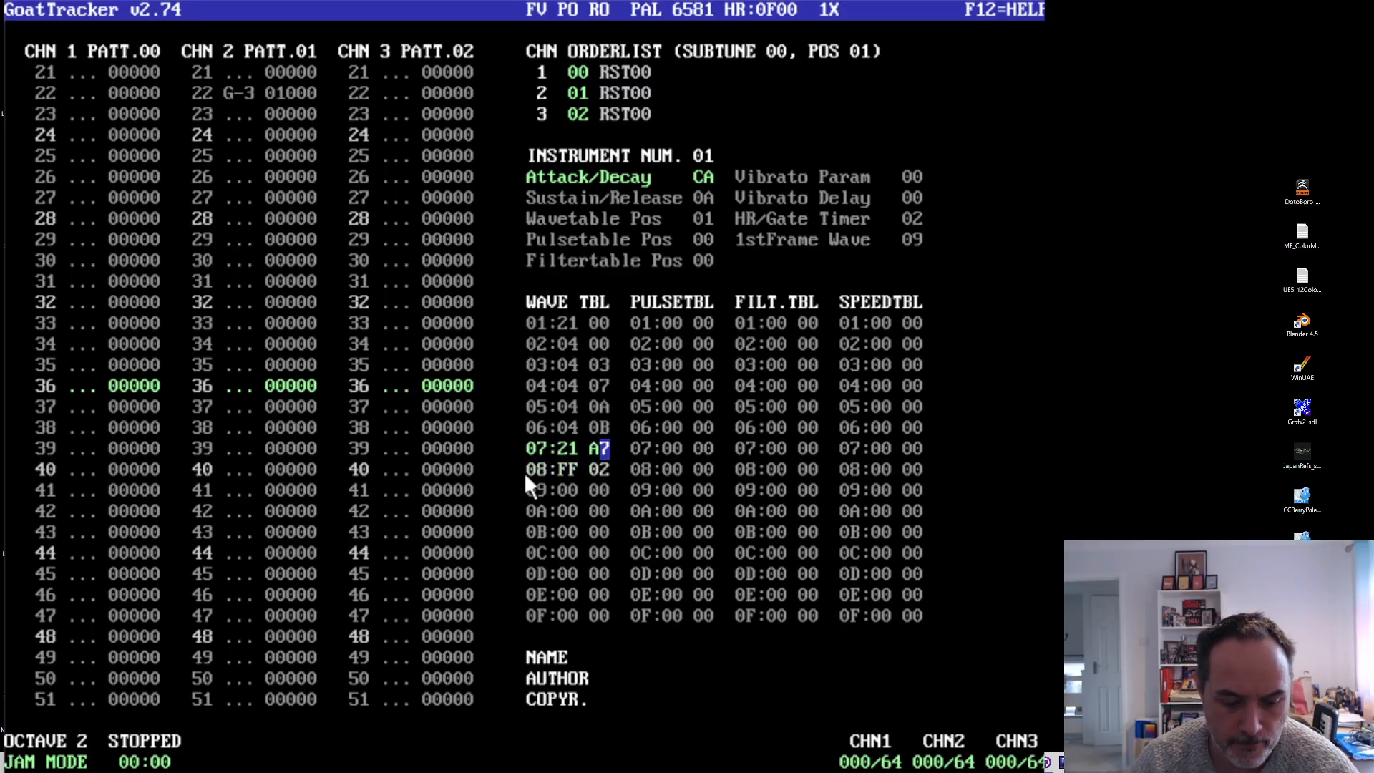
key(Left)
text(0)
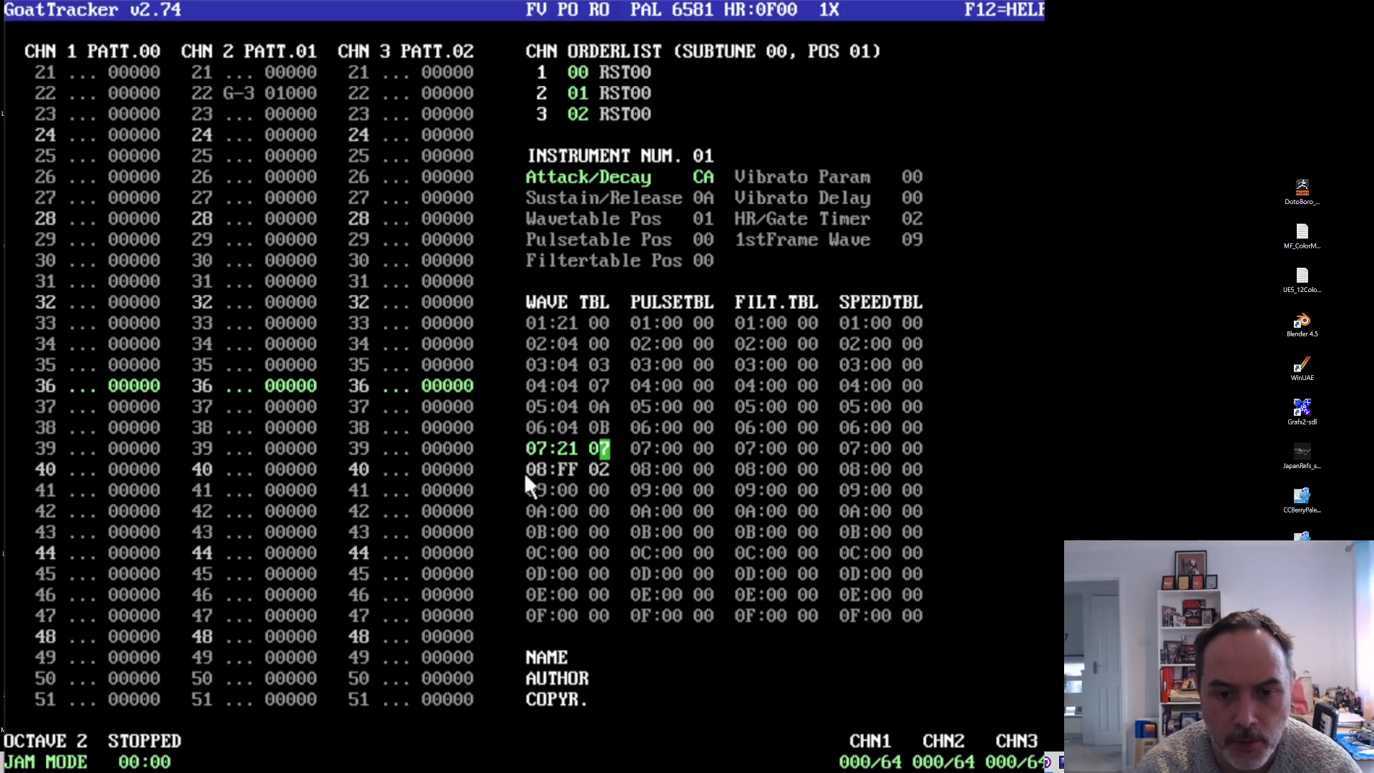
key(Left)
text(9F)
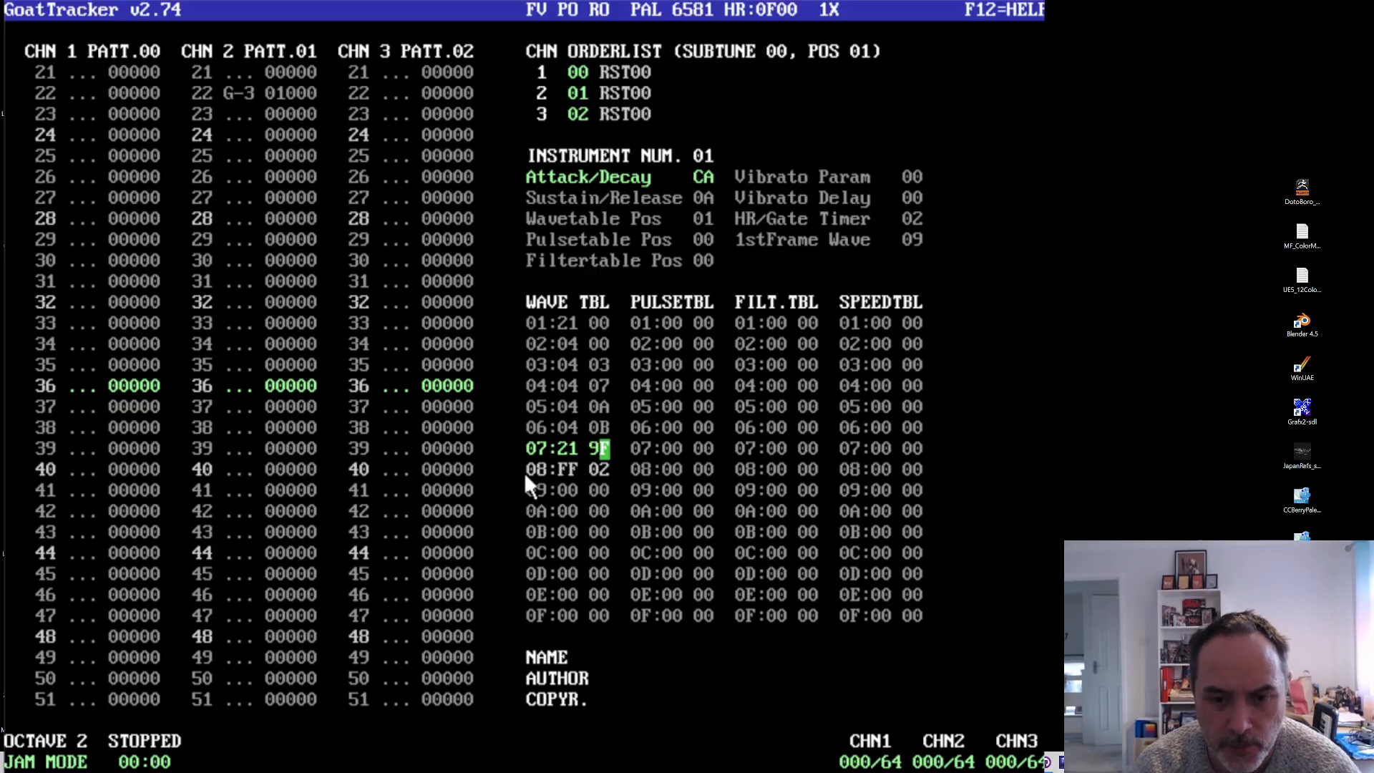
key(Left)
text(0)
key(Right)
key(Left)
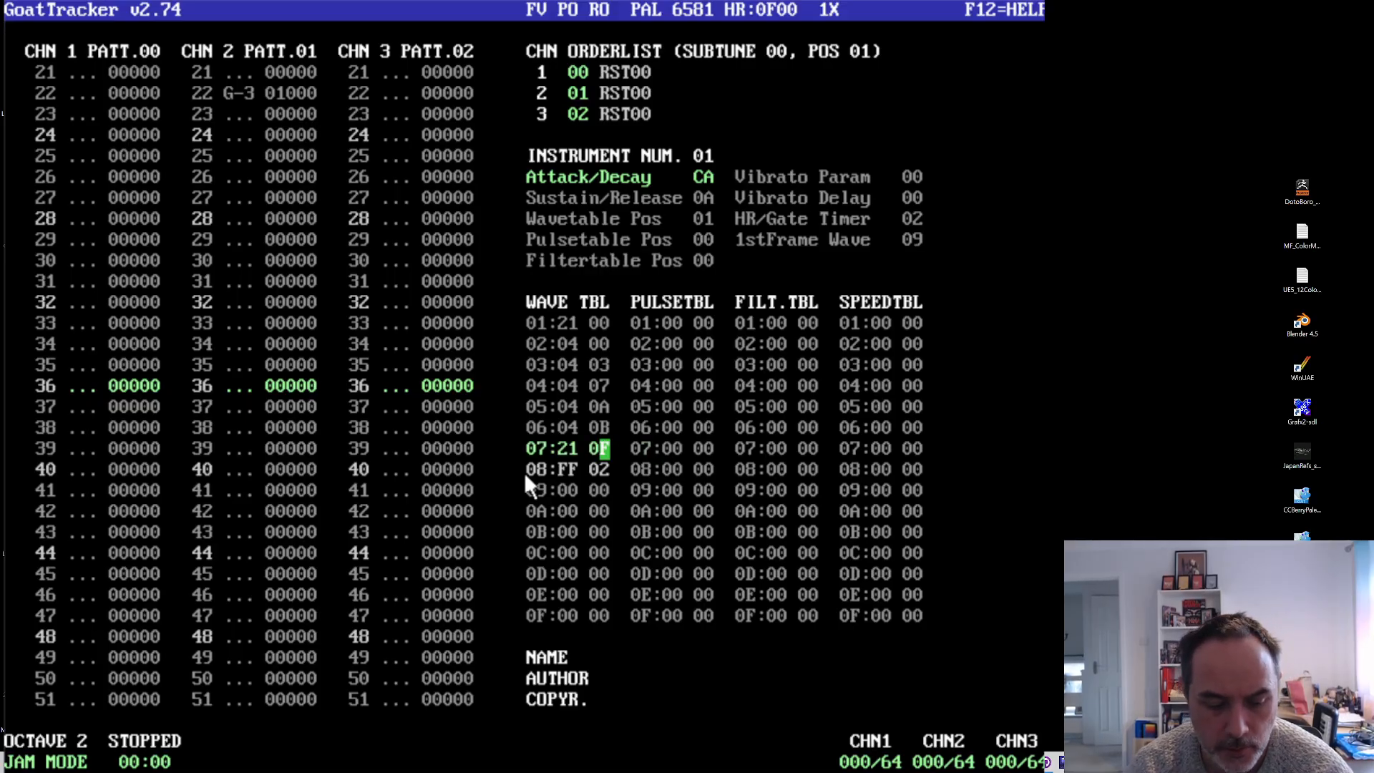
text(E)
click(405, 482)
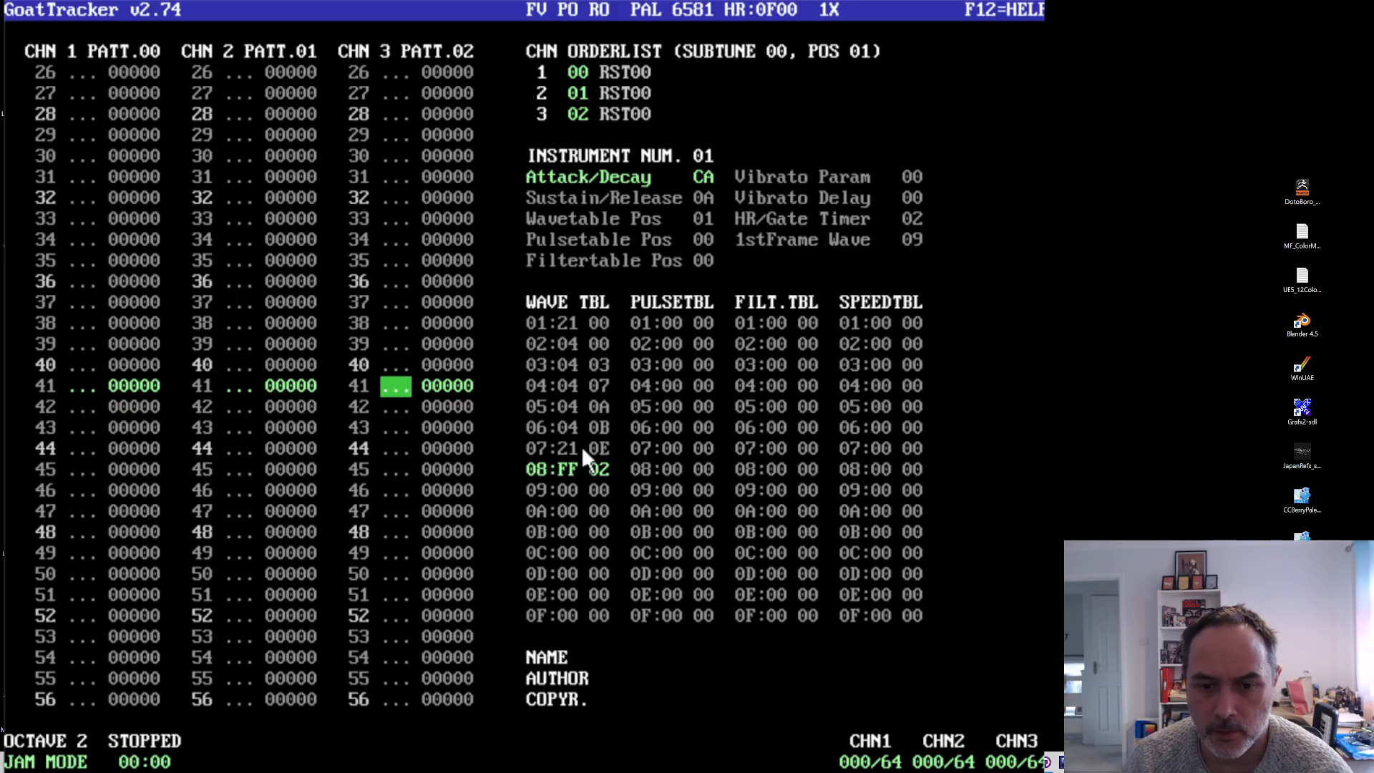
- Try 21 as the wave value of wavetable rows 02 to 06 and audition the result on channel 3
click(562, 346)
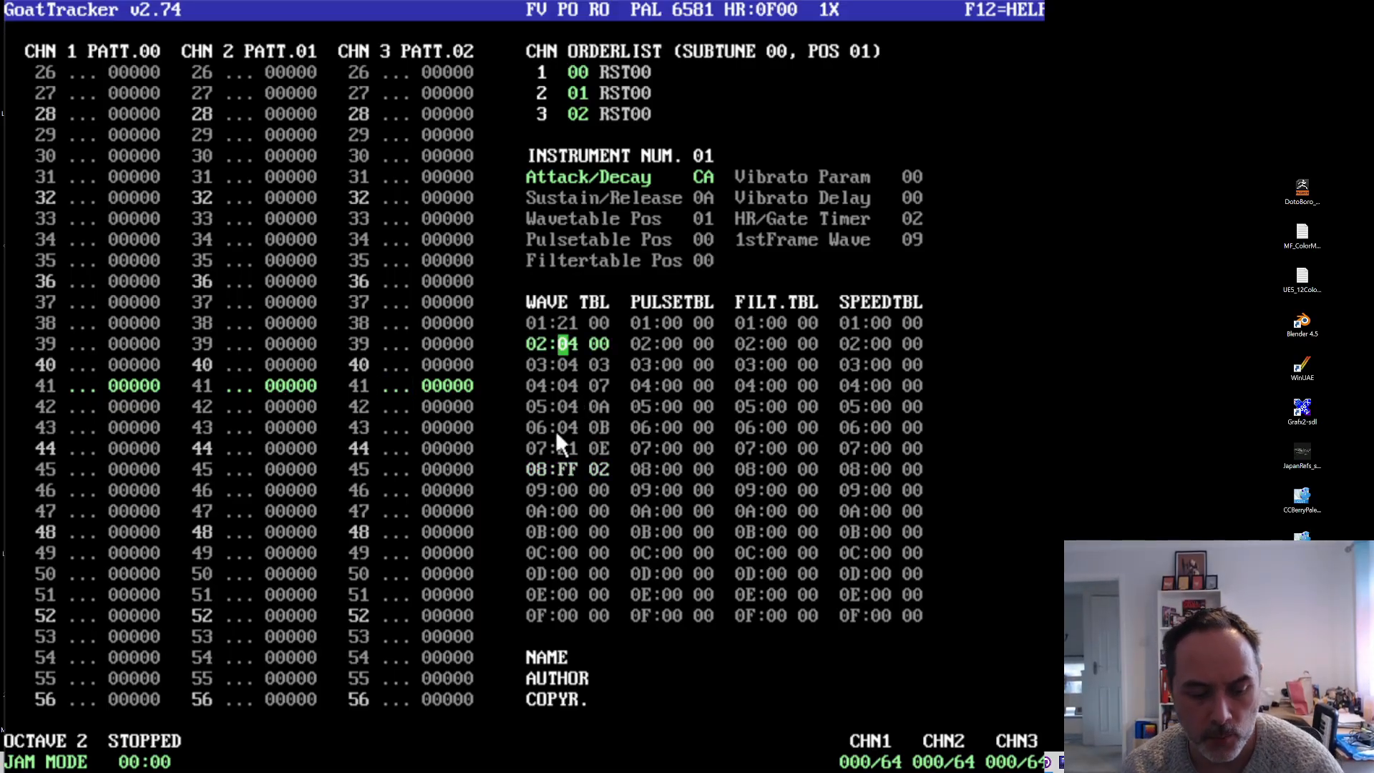
text(21)
key(Down)
key(Left)
key(Left)
text(21)
key(Down)
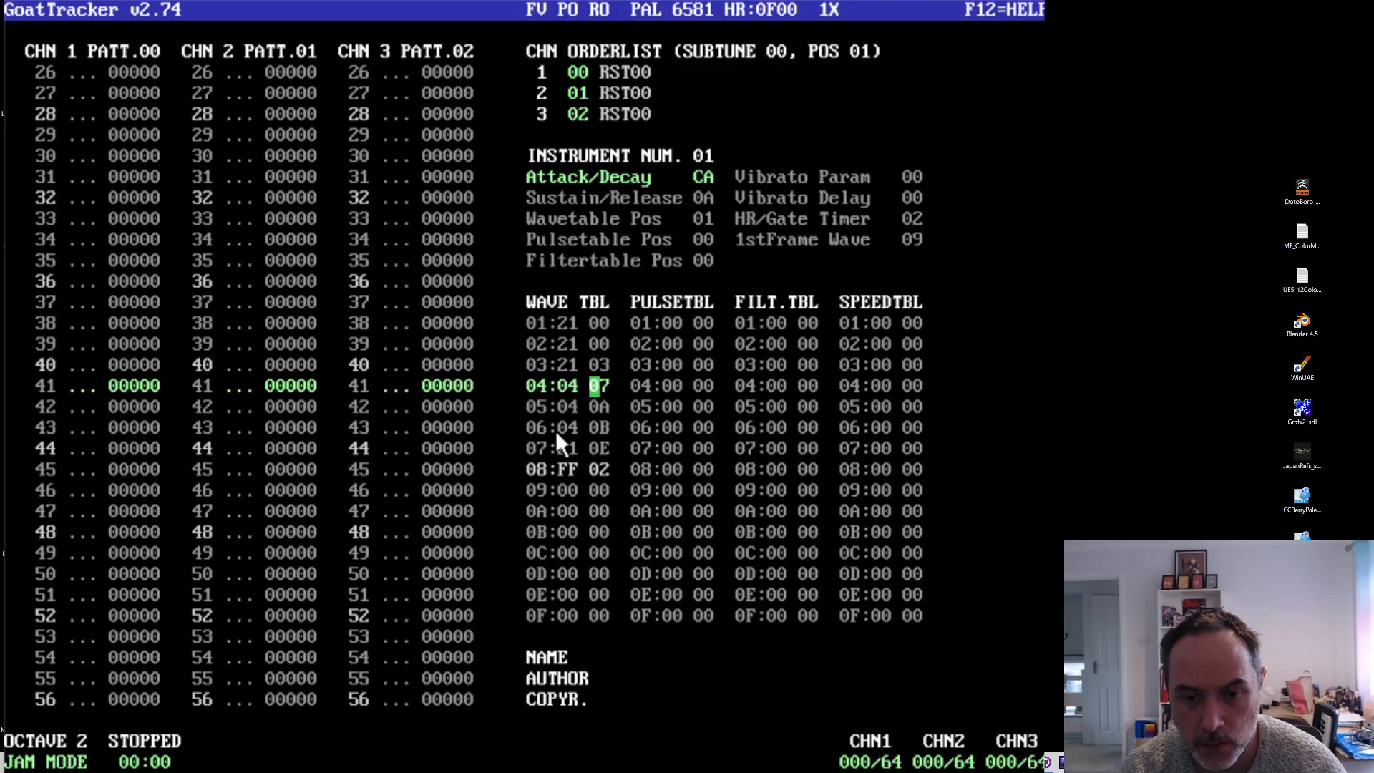
key(Left)
key(Left)
text(21)
key(Down)
key(Left)
key(Left)
text(21)
key(Down)
key(Left)
key(Left)
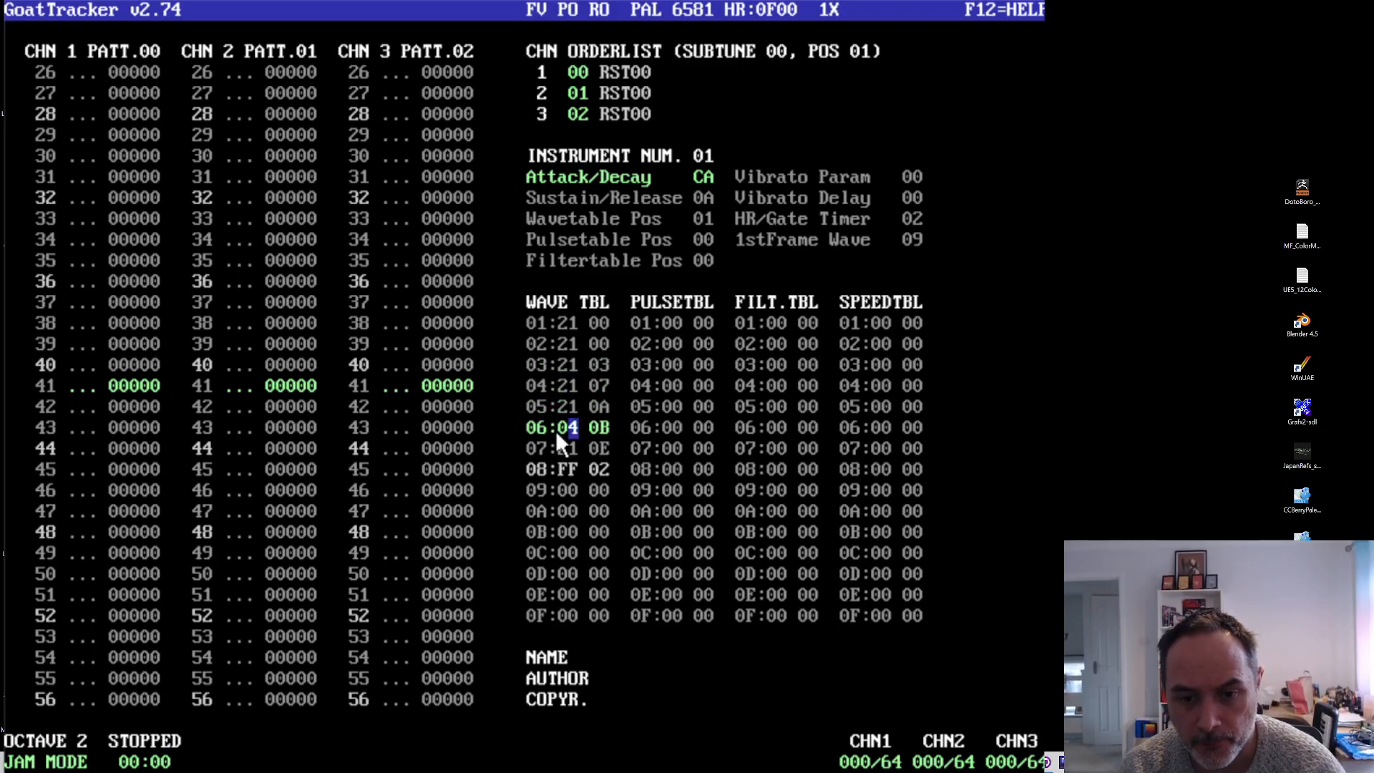
text(21)
click(386, 428)
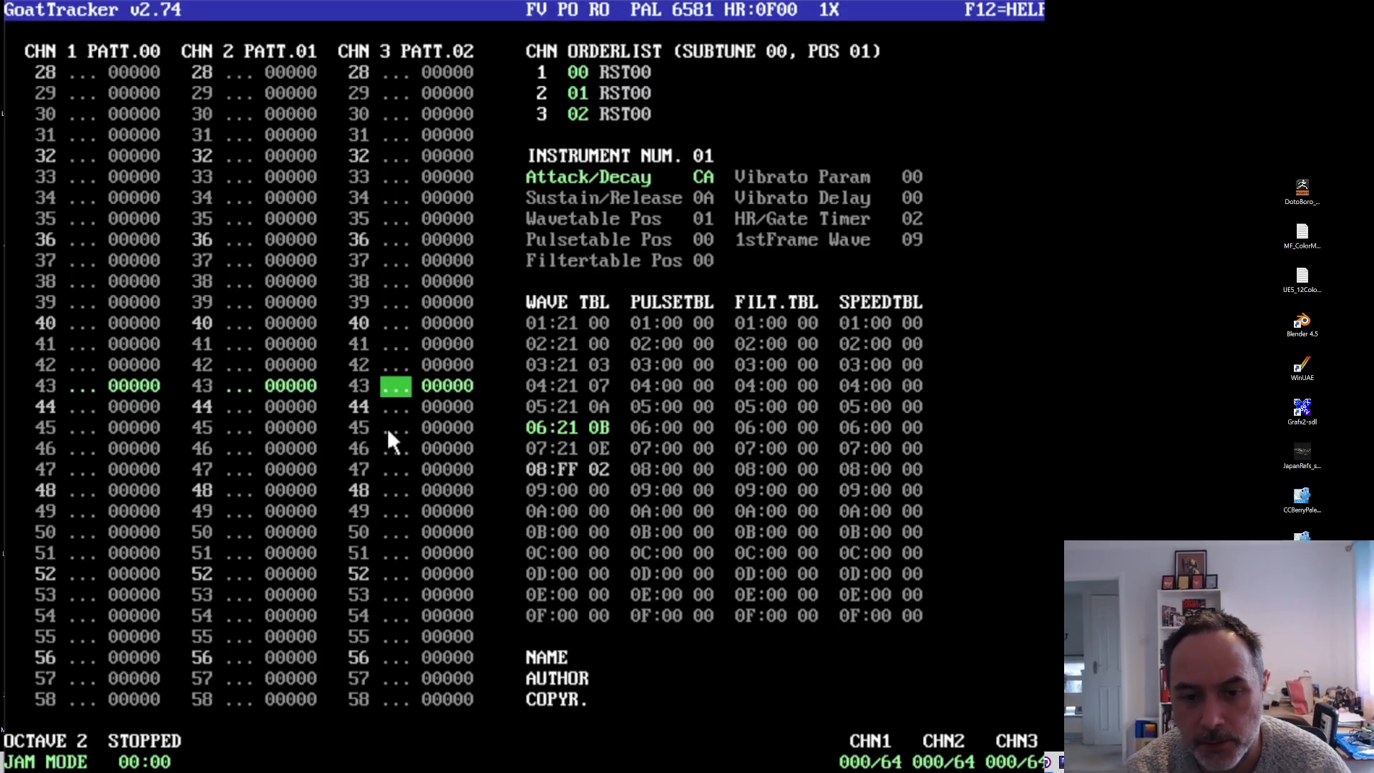
- Insert duplicate wavetable rows with wave 21, note 03 at row 04 and note 07 at row 06
click(562, 387)
key(Insert)
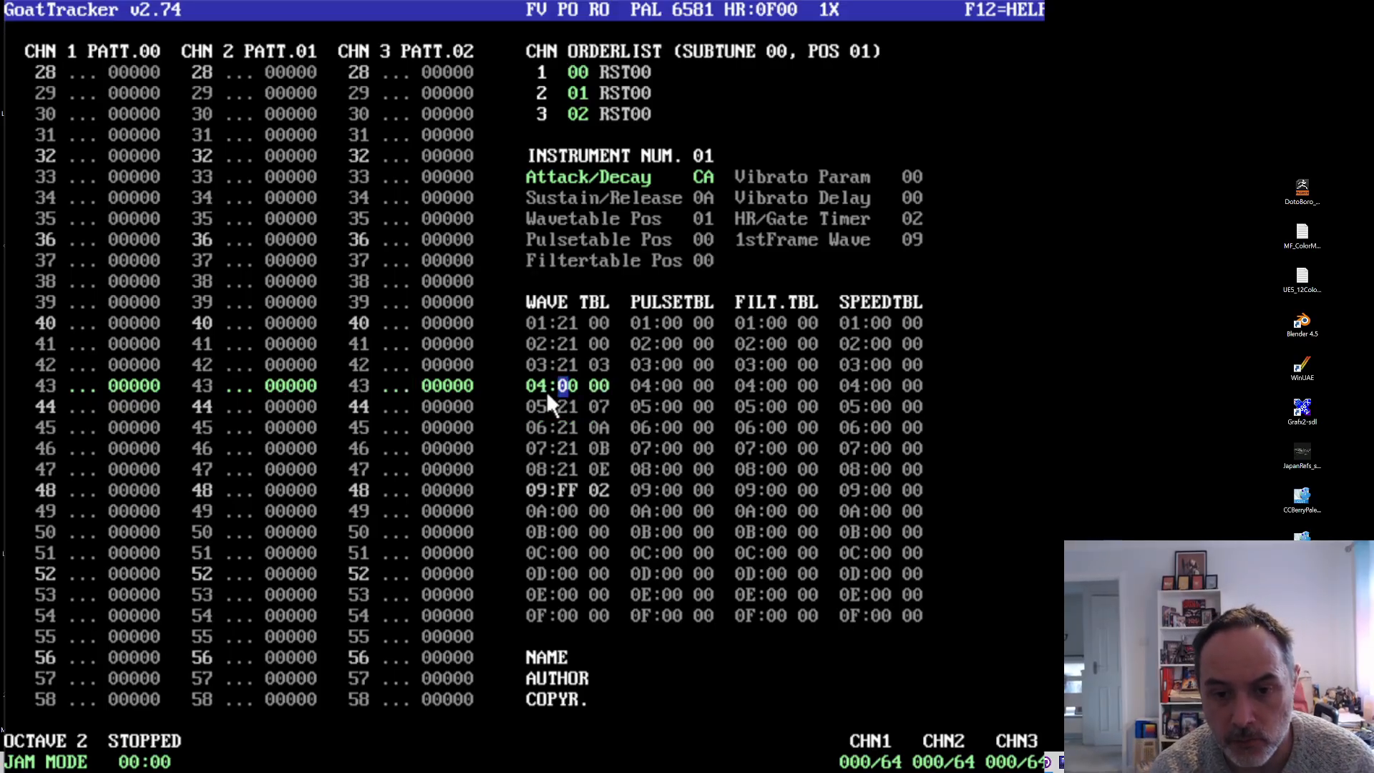
text(21 03)
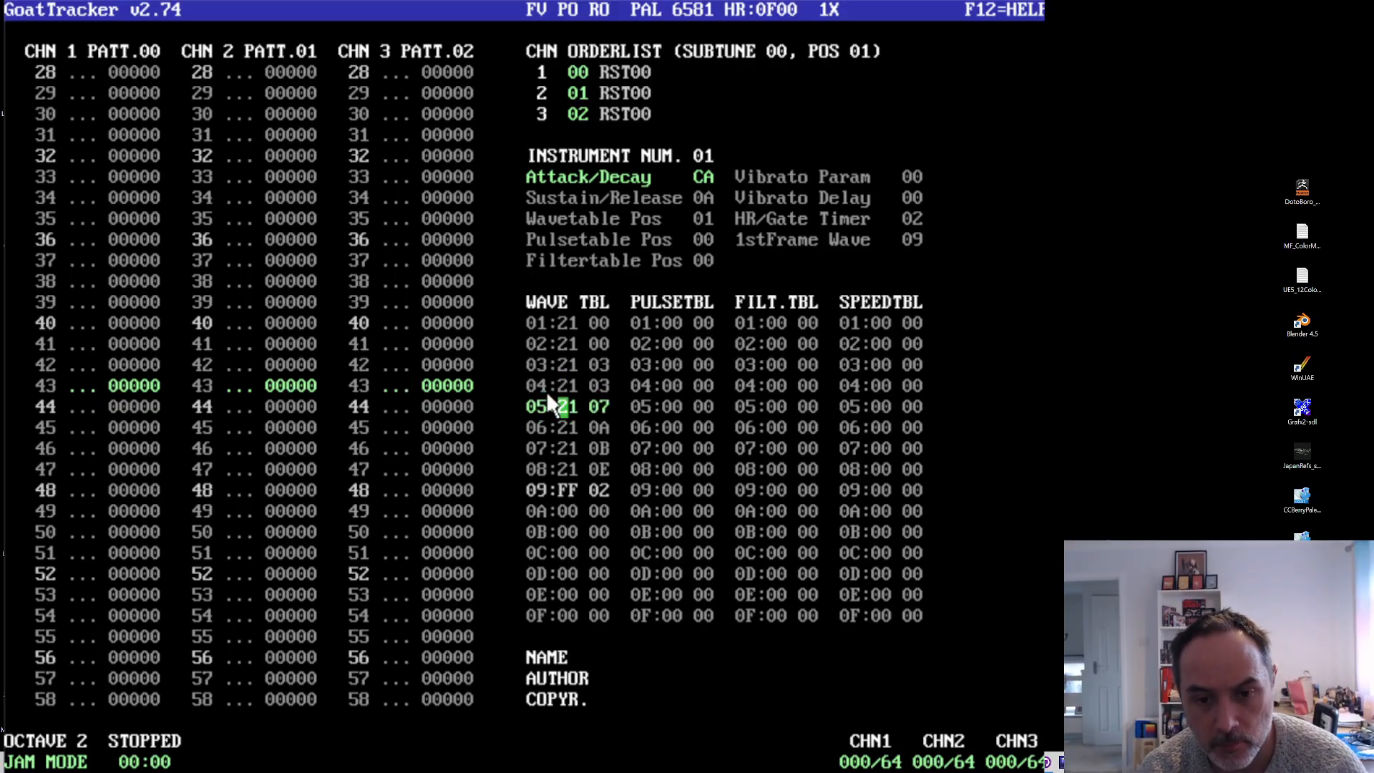
key(Down)
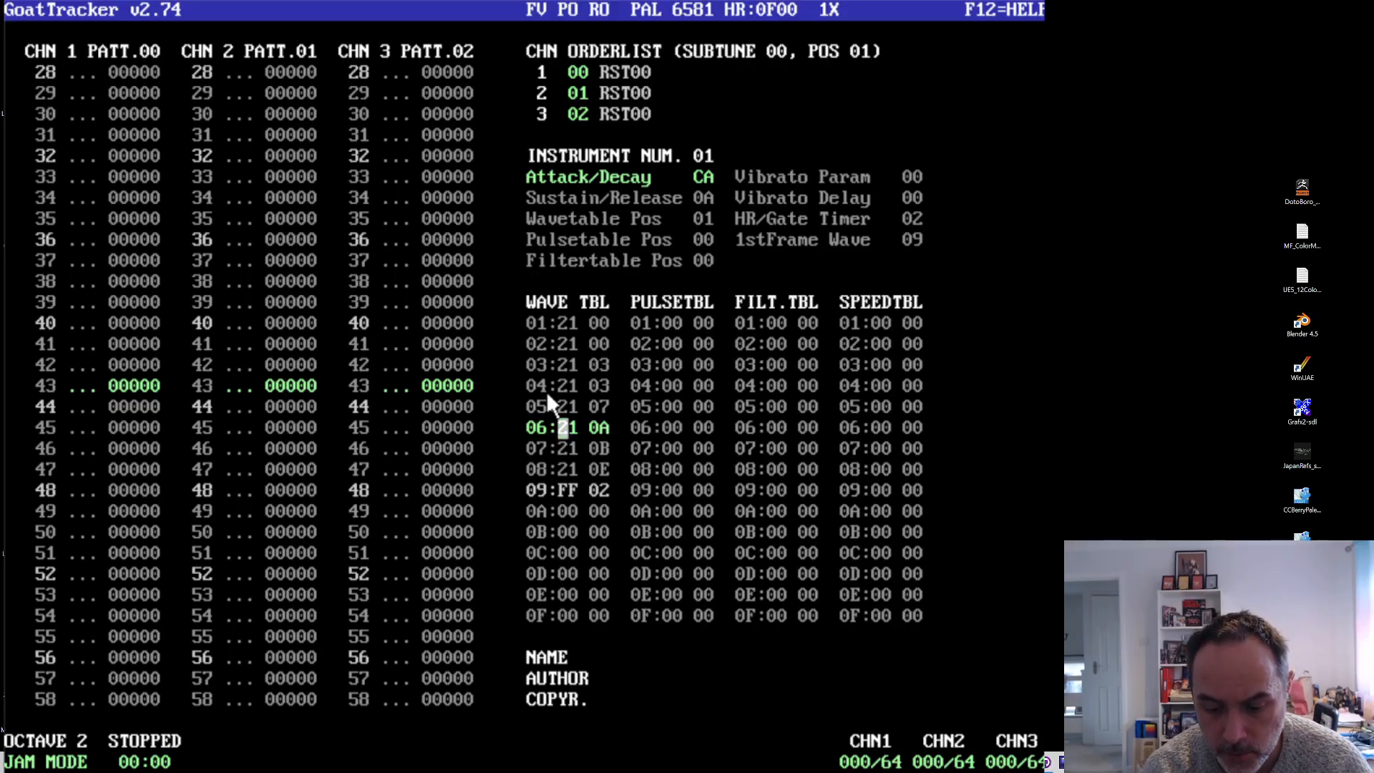
key(Insert)
text(21 0)
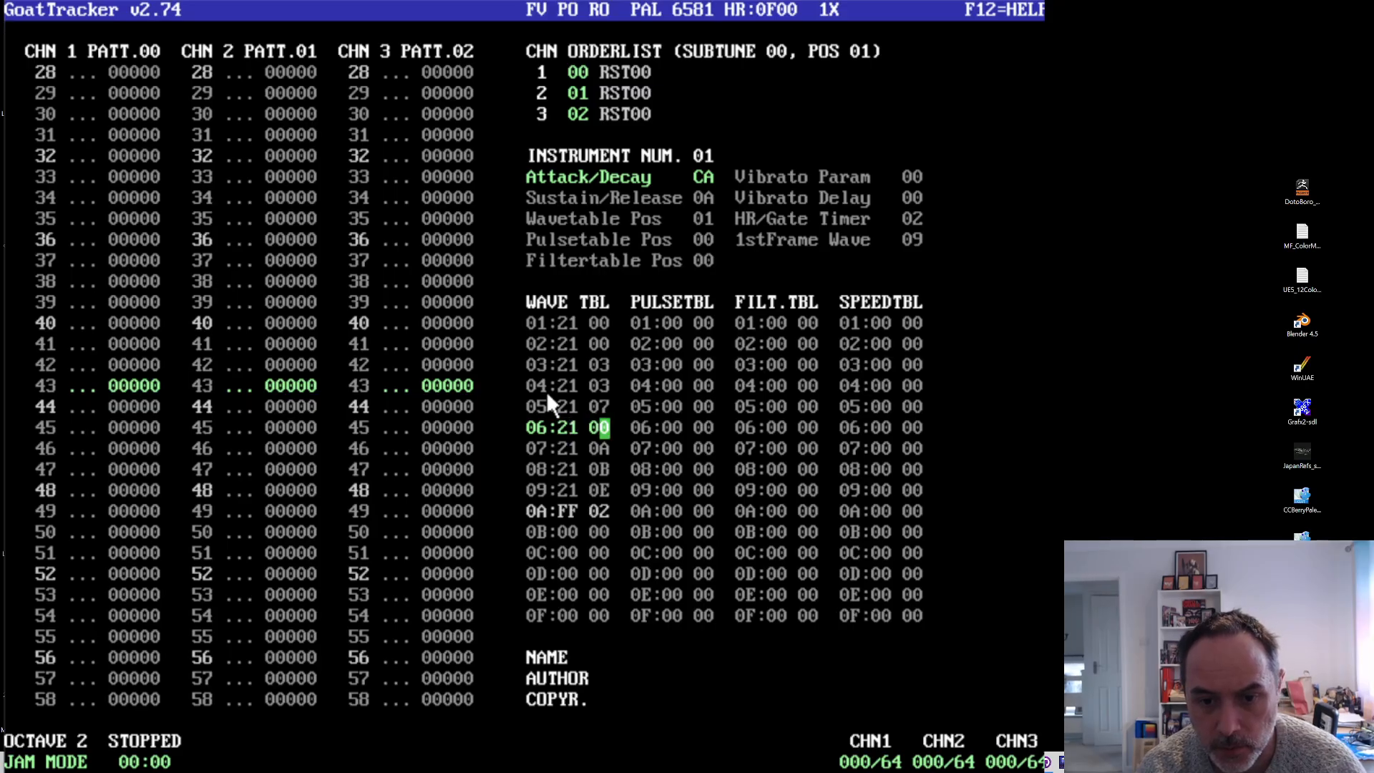
text(7)
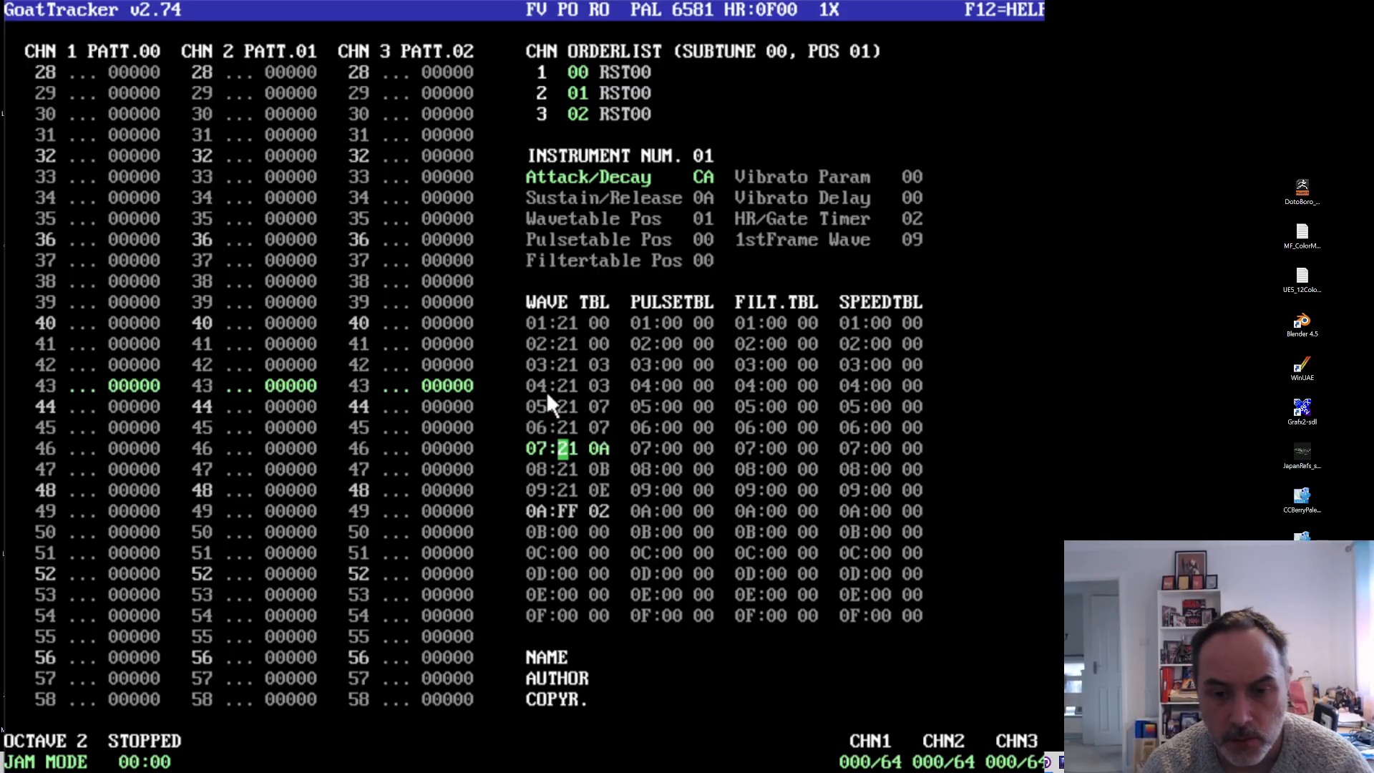
- Try 11 as the wave value of wavetable rows 03, 05 and 06 and audition the result on channel 3
key(Up)
key(Up)
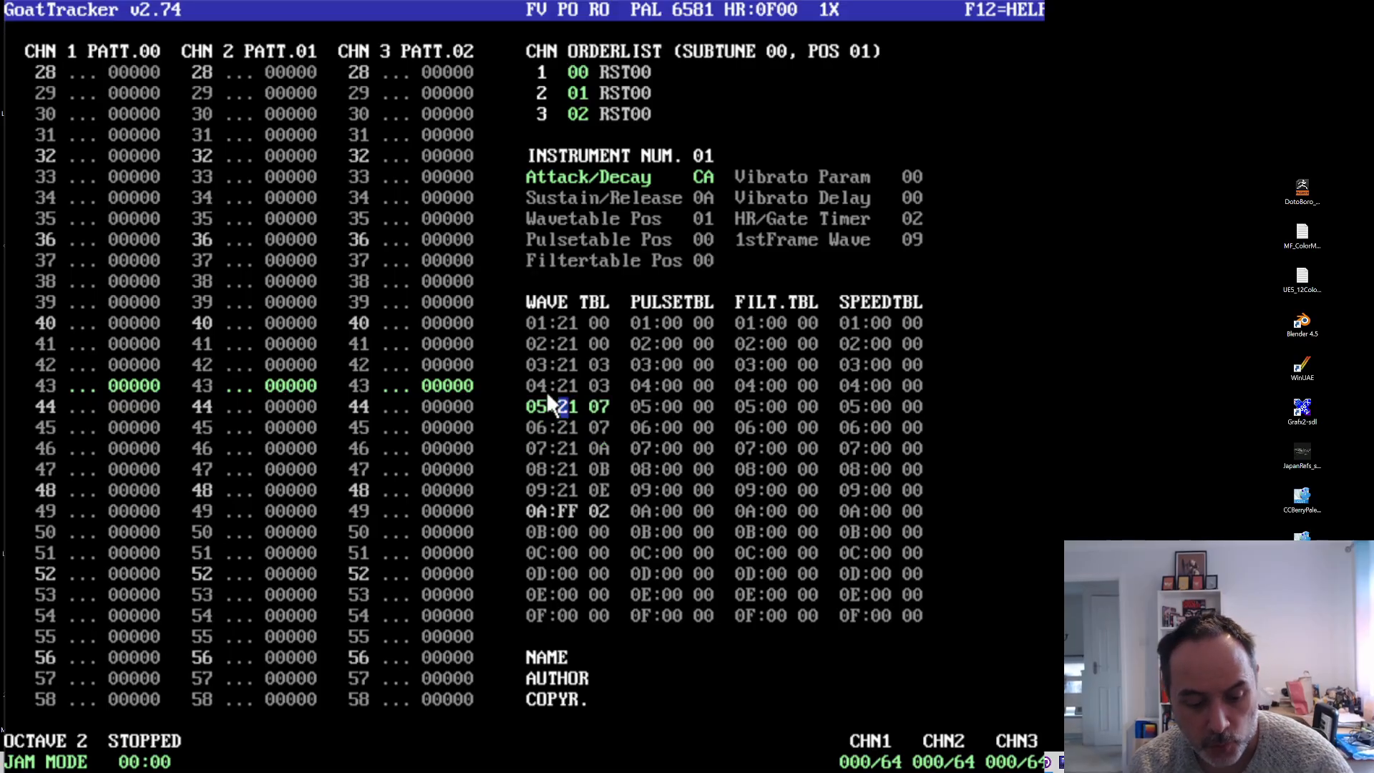
text(11)
key(Down)
key(Left)
key(Left)
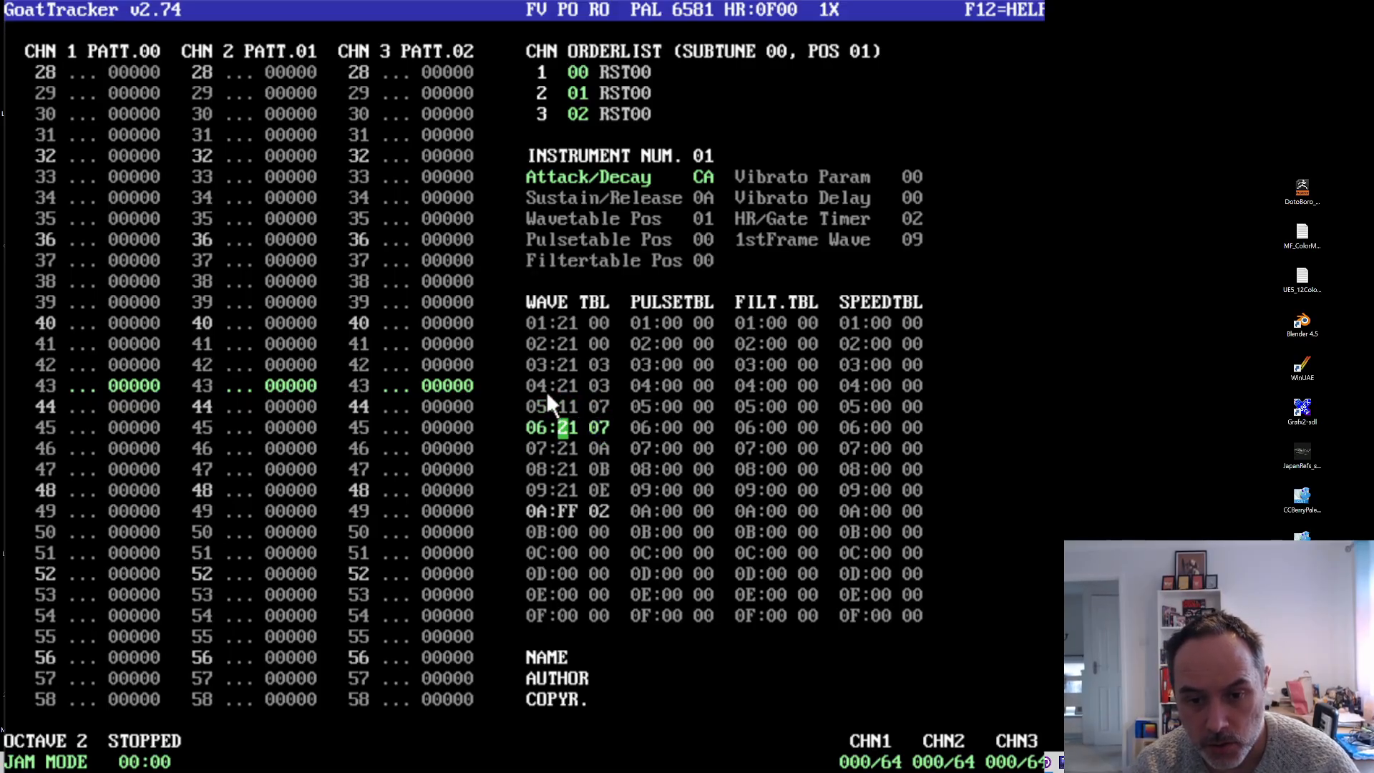
text(1)
key(Up)
key(Up)
key(Up)
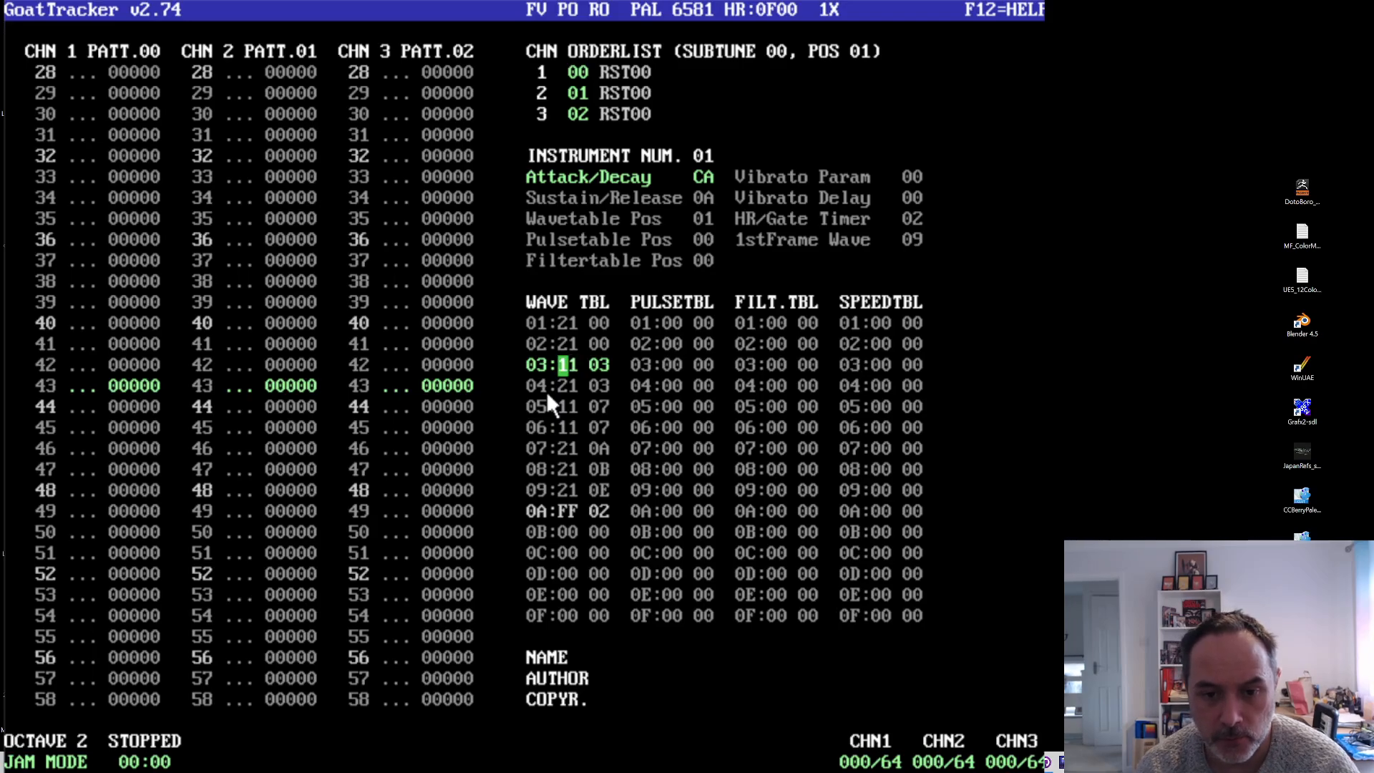
click(395, 446)
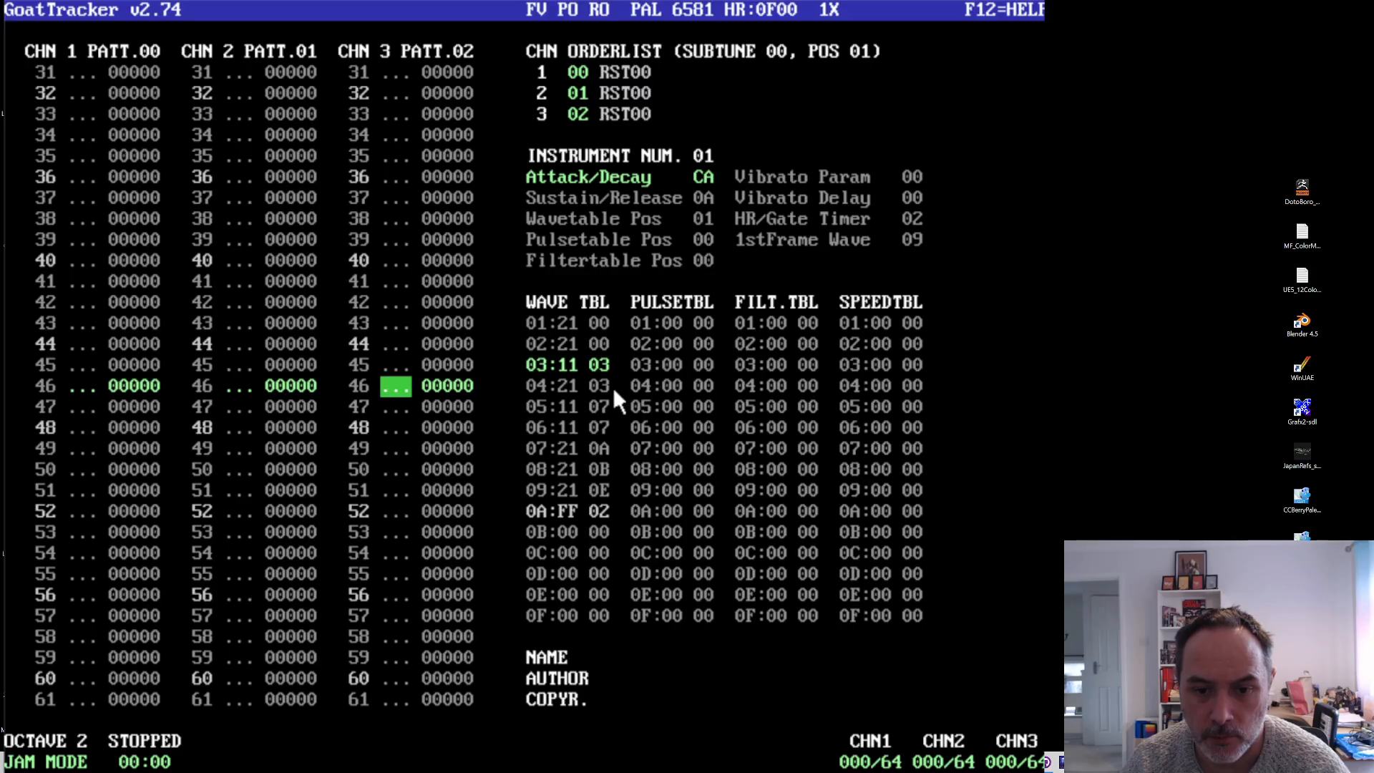
- Set the wave value of wavetable rows 03, 05 and 06 back to 21 and audition on channel 3
click(564, 361)
text(2)
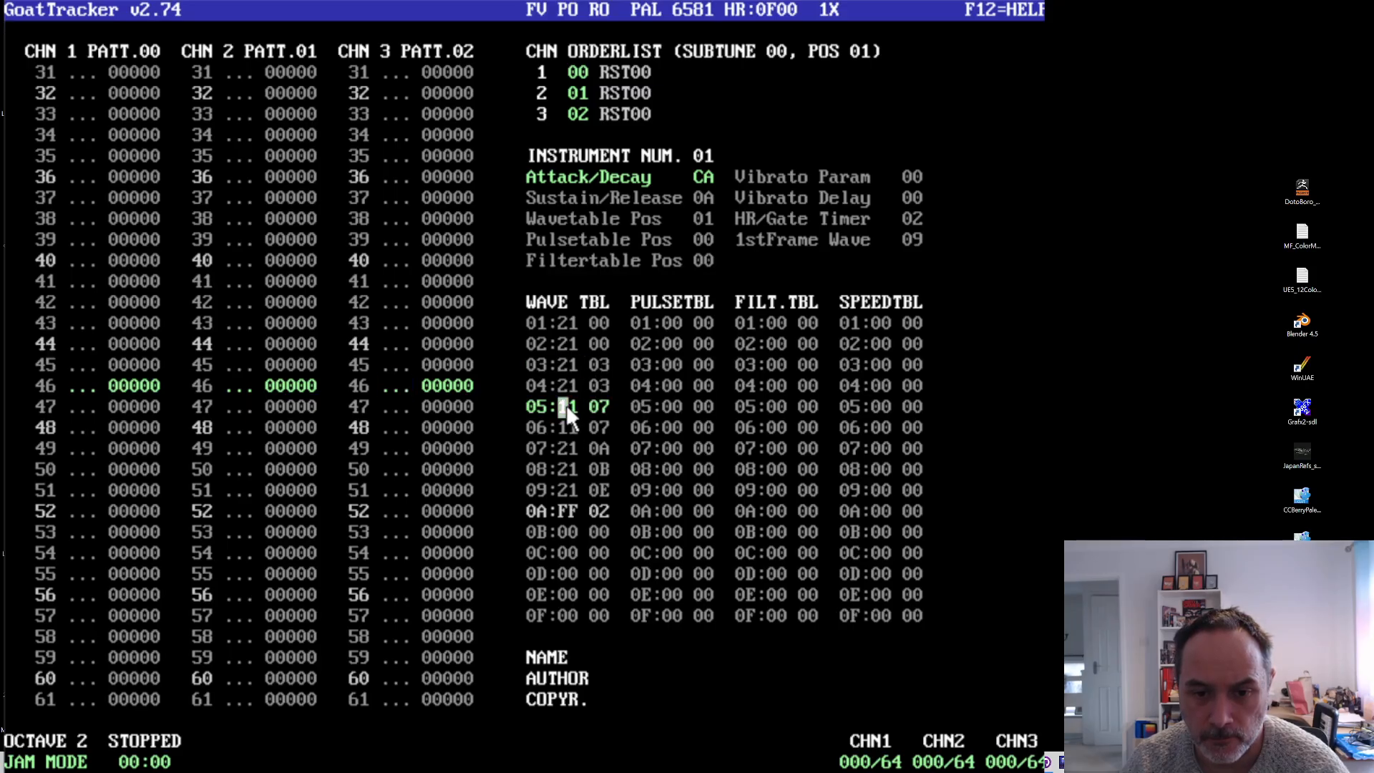
text(2)
click(560, 427)
text(2)
click(410, 448)
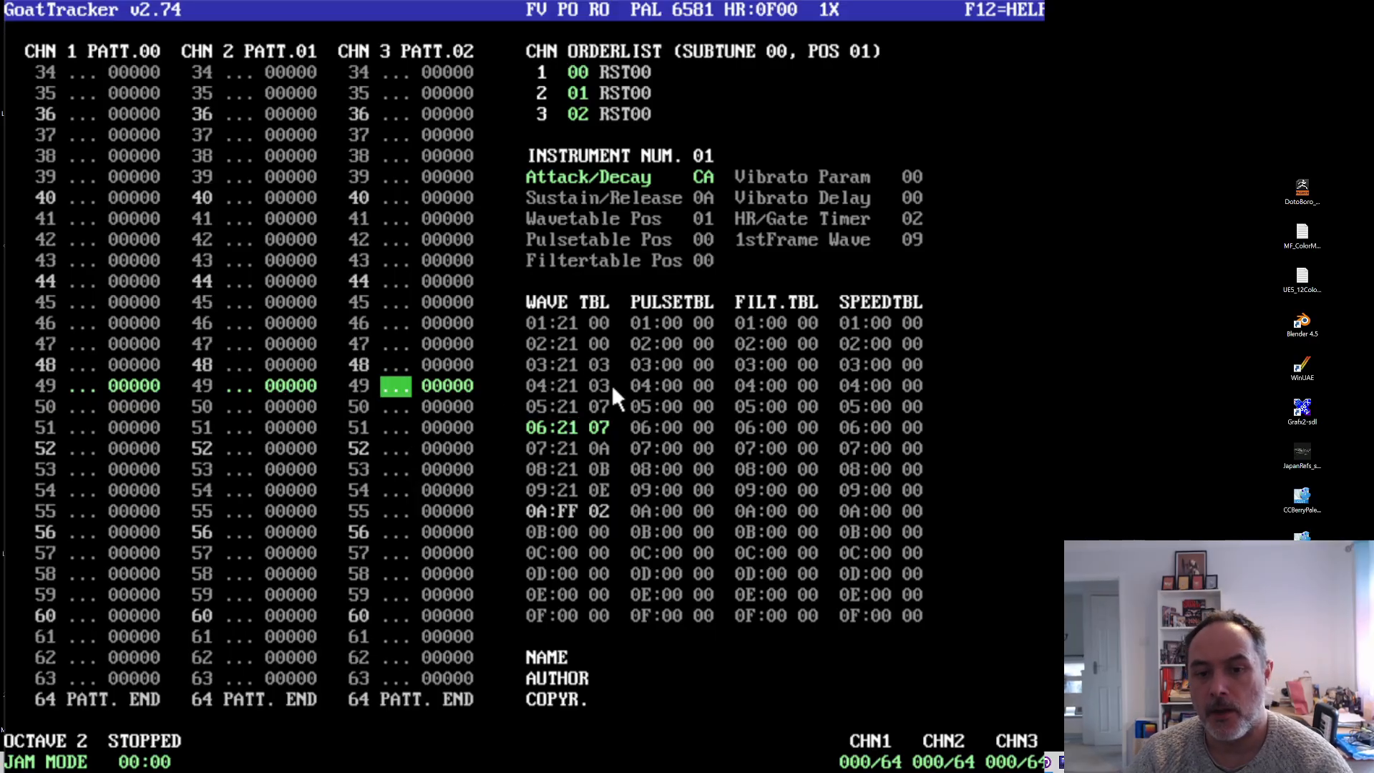
- Set the wave value of wavetable rows 02 to 08 to 00
click(577, 383)
key(Up)
key(Up)
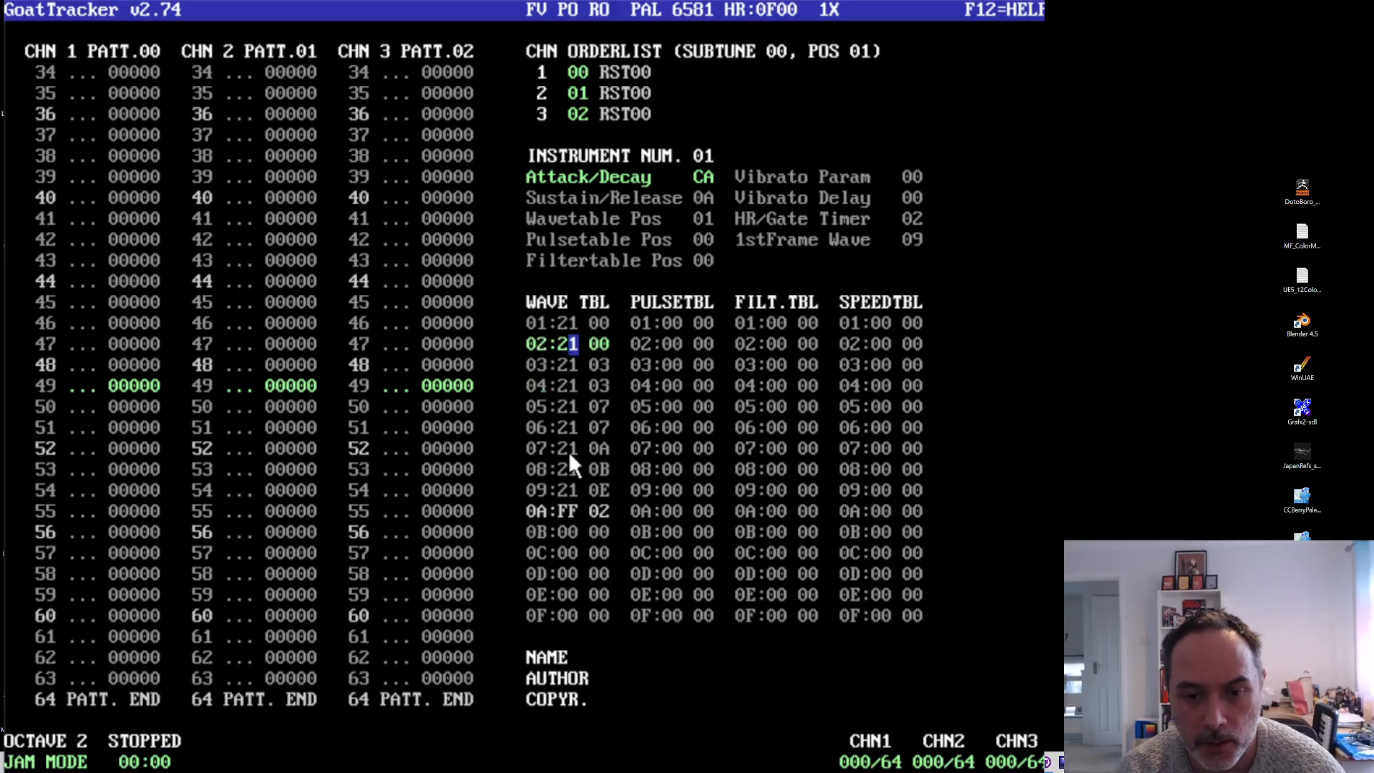
key(Left)
text(0)
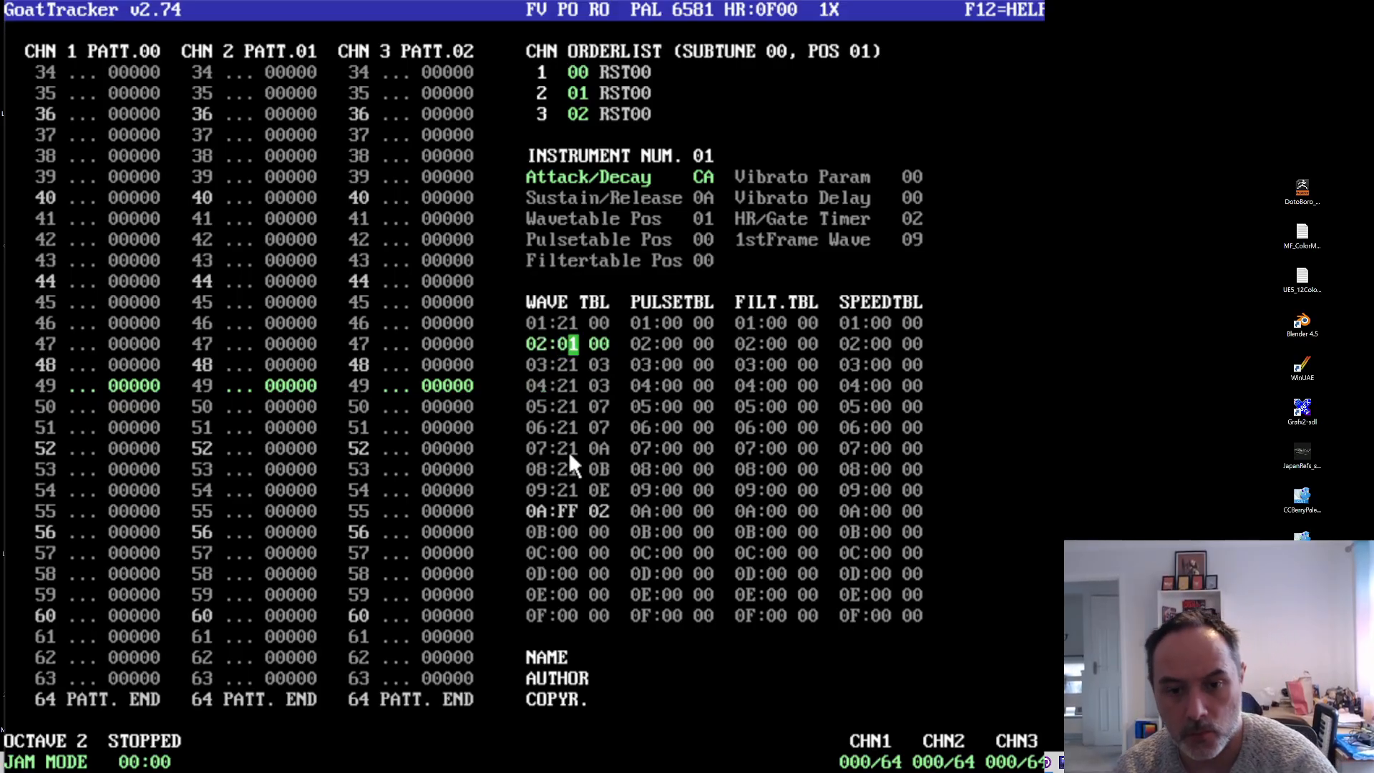
text(0)
key(Down)
key(Left)
key(Left)
text(00)
key(Down)
key(Left)
key(Left)
text(00)
key(Down)
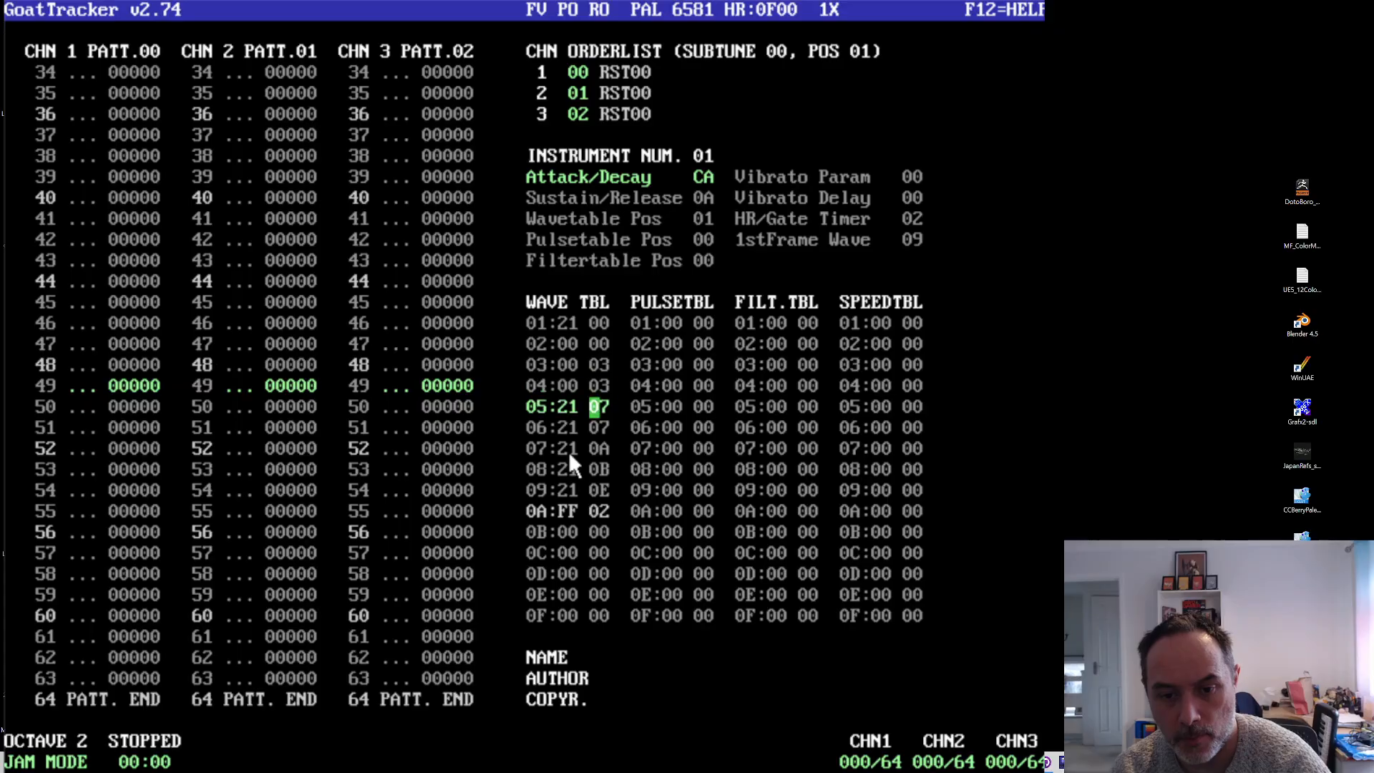
key(Left)
key(Left)
text(00)
key(Down)
key(Left)
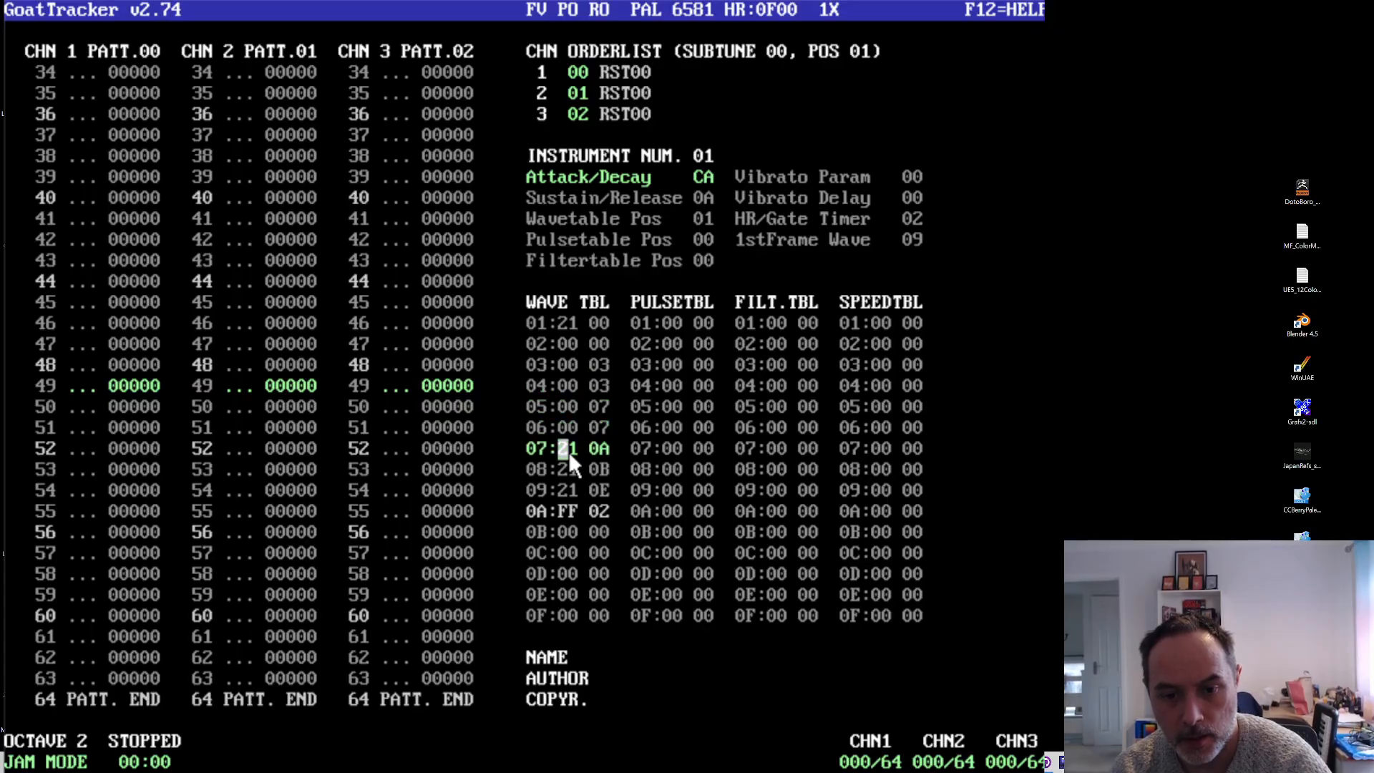
text(00)
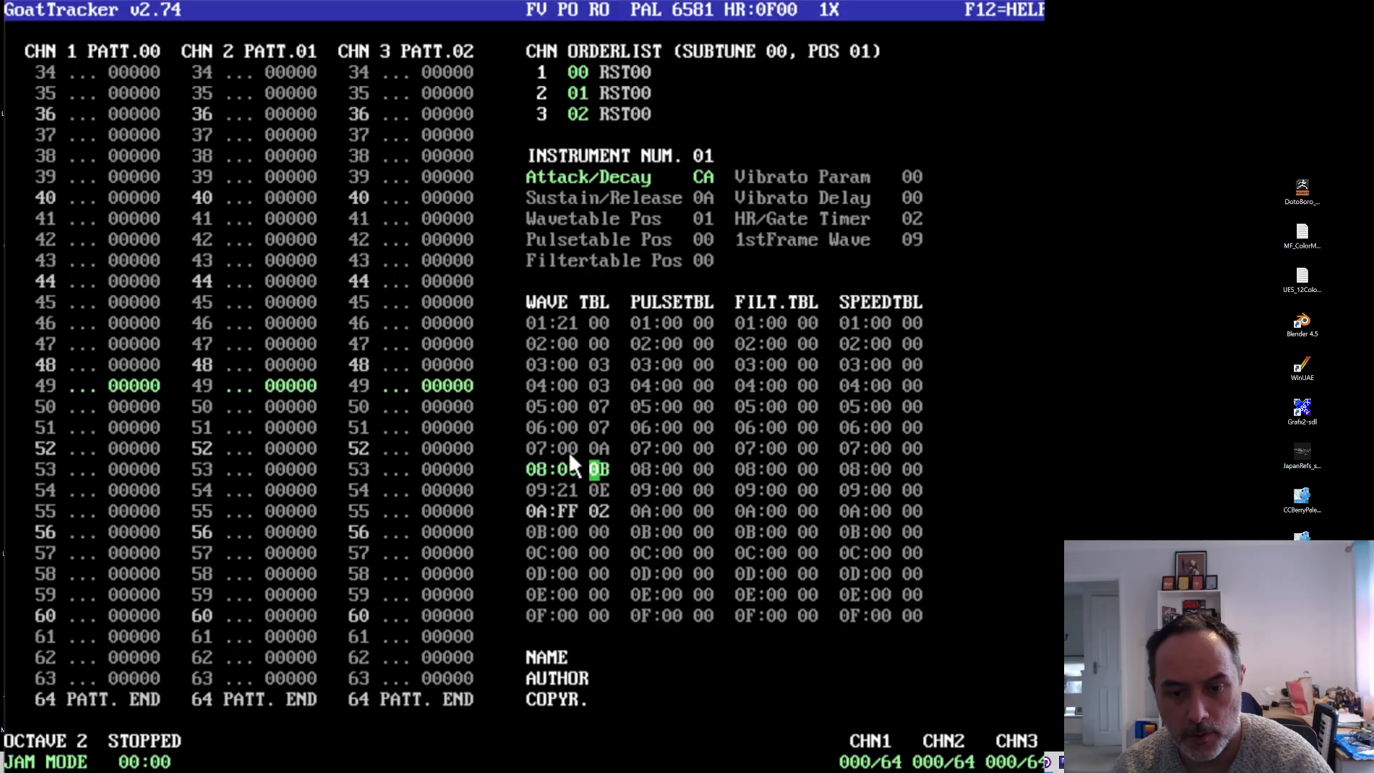
- Delete the duplicate wavetable rows holding notes 03 and 07
click(564, 365)
key(Delete)
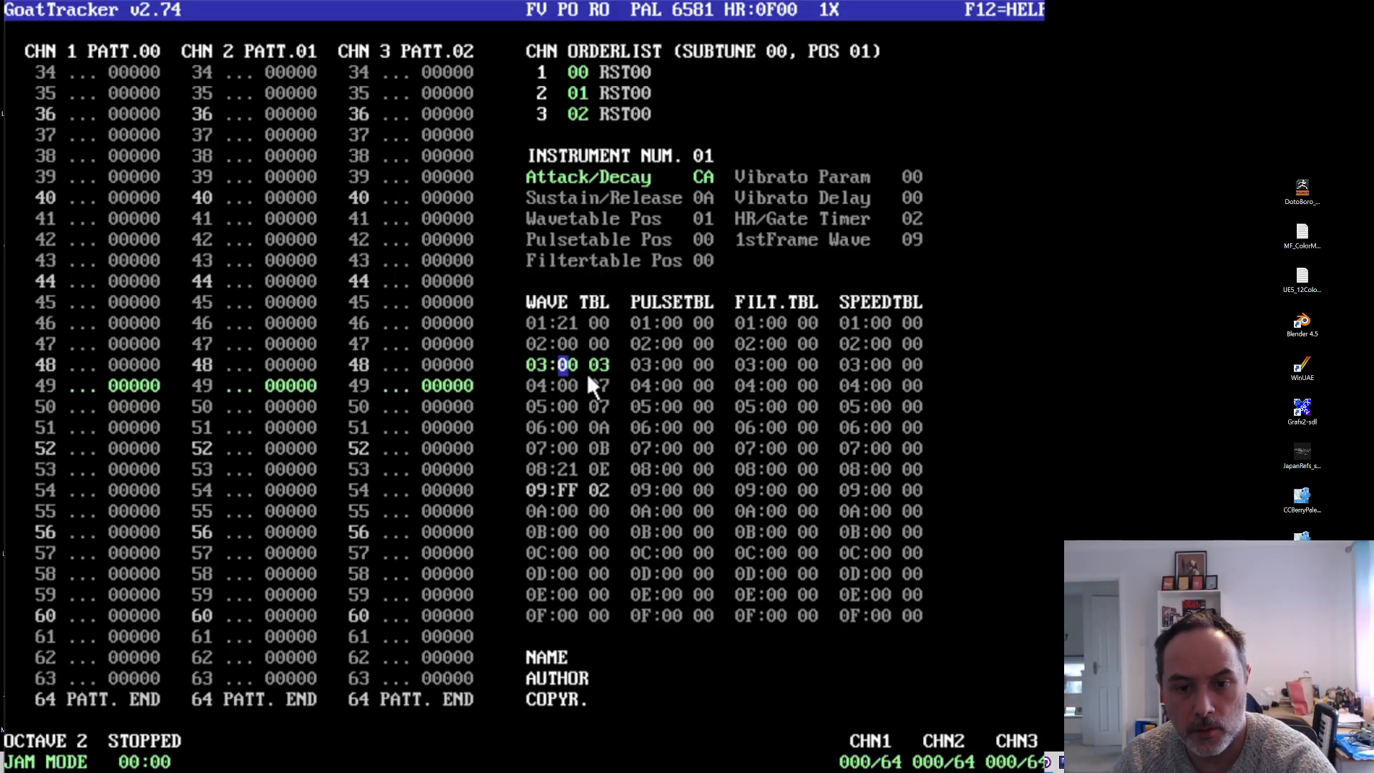
click(572, 405)
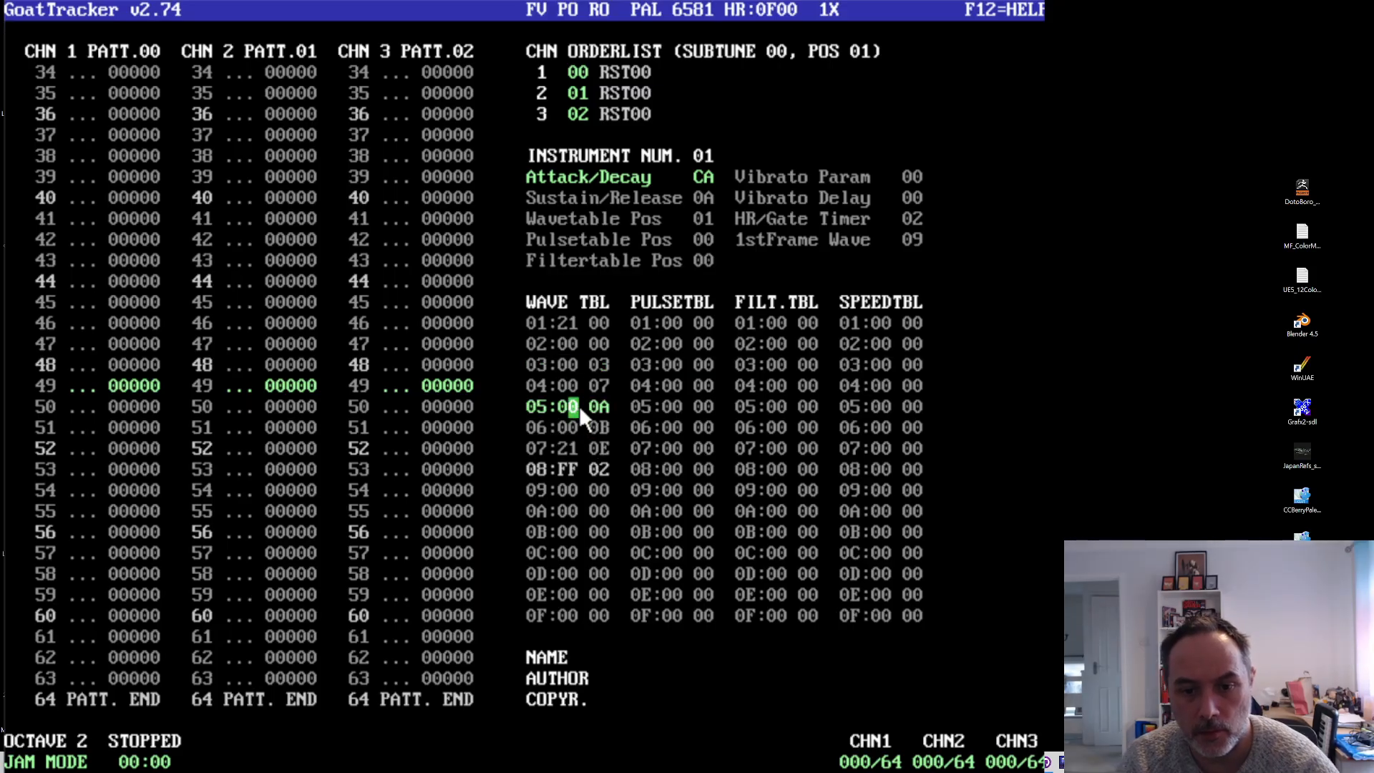
- Set the delay value of wavetable rows 02 to 06 to 02
click(570, 361)
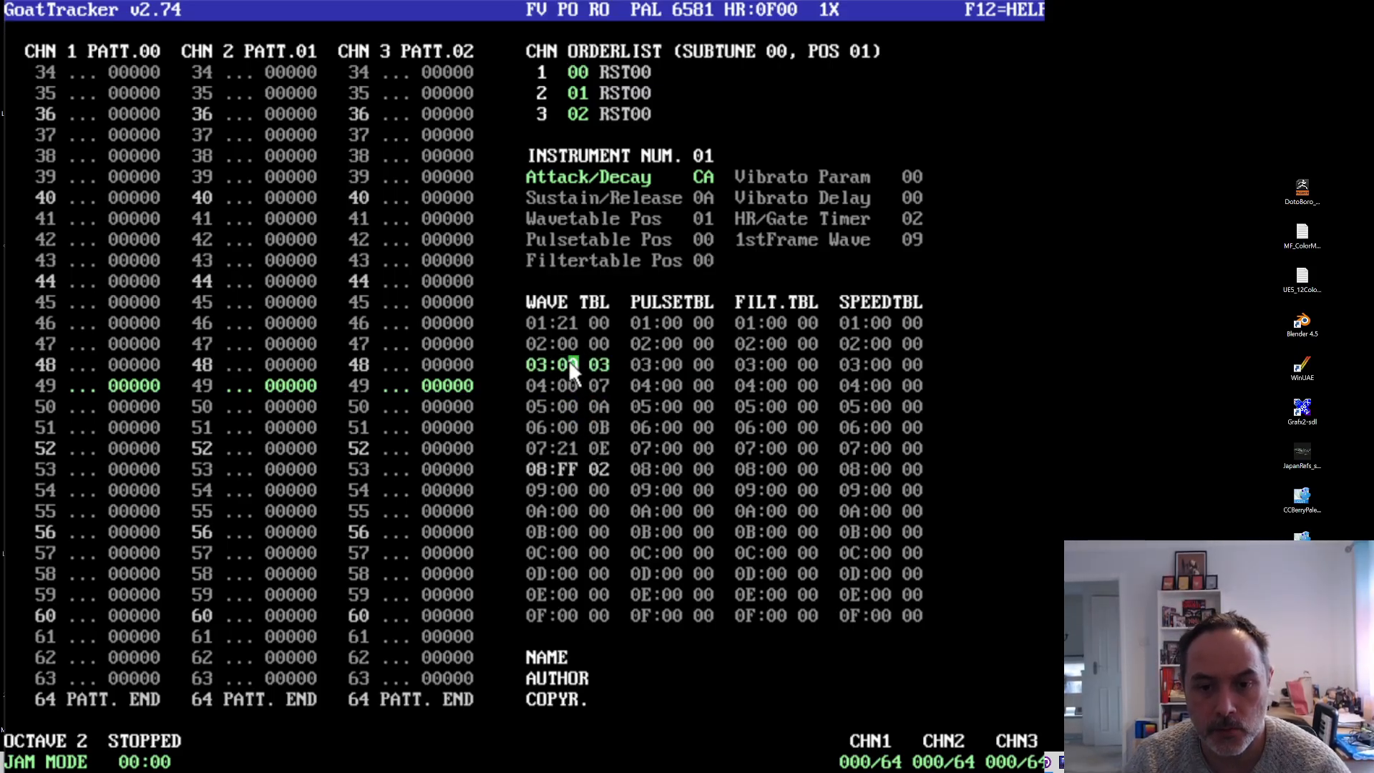
text(2)
key(Left)
key(Down)
key(Up)
key(Up)
text(2)
key(Left)
key(Down)
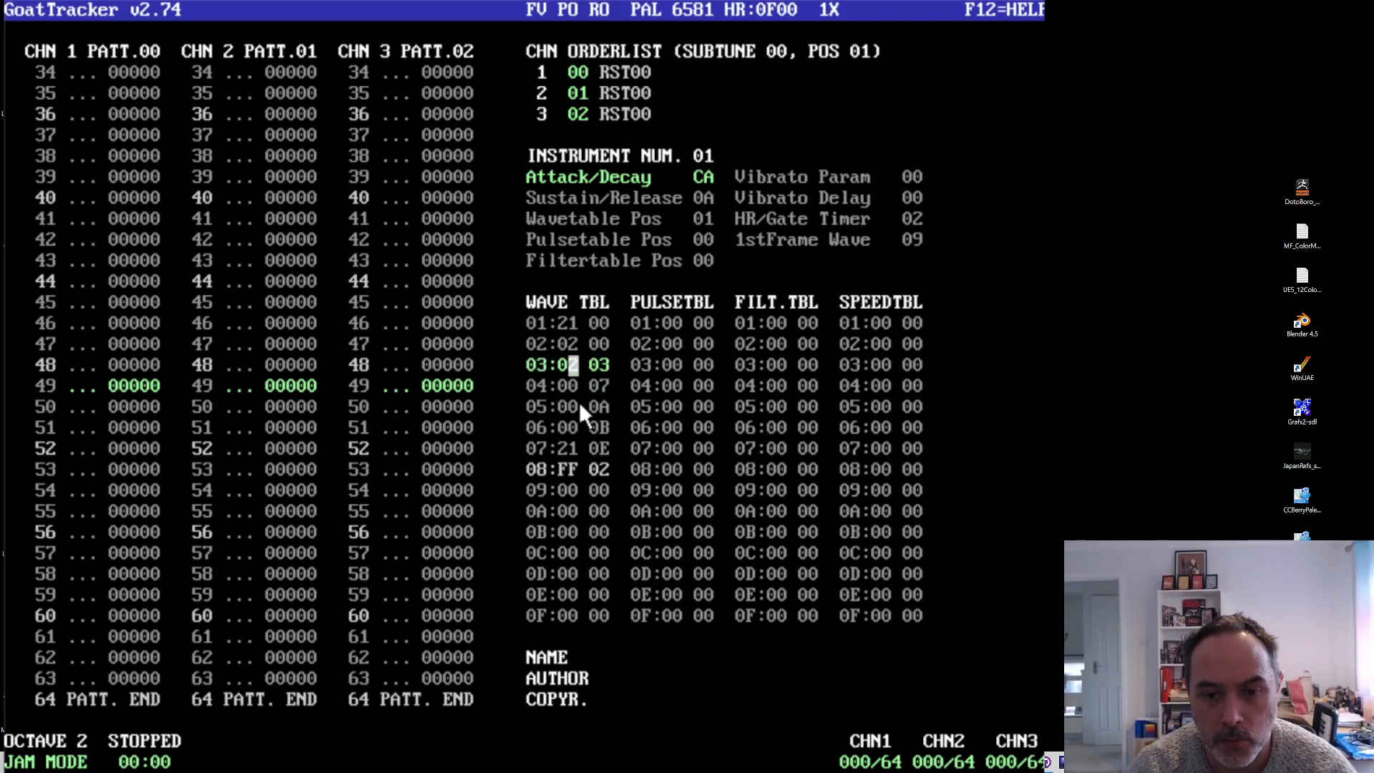
key(Down)
text(2)
key(Left)
key(Down)
text(2)
key(Down)
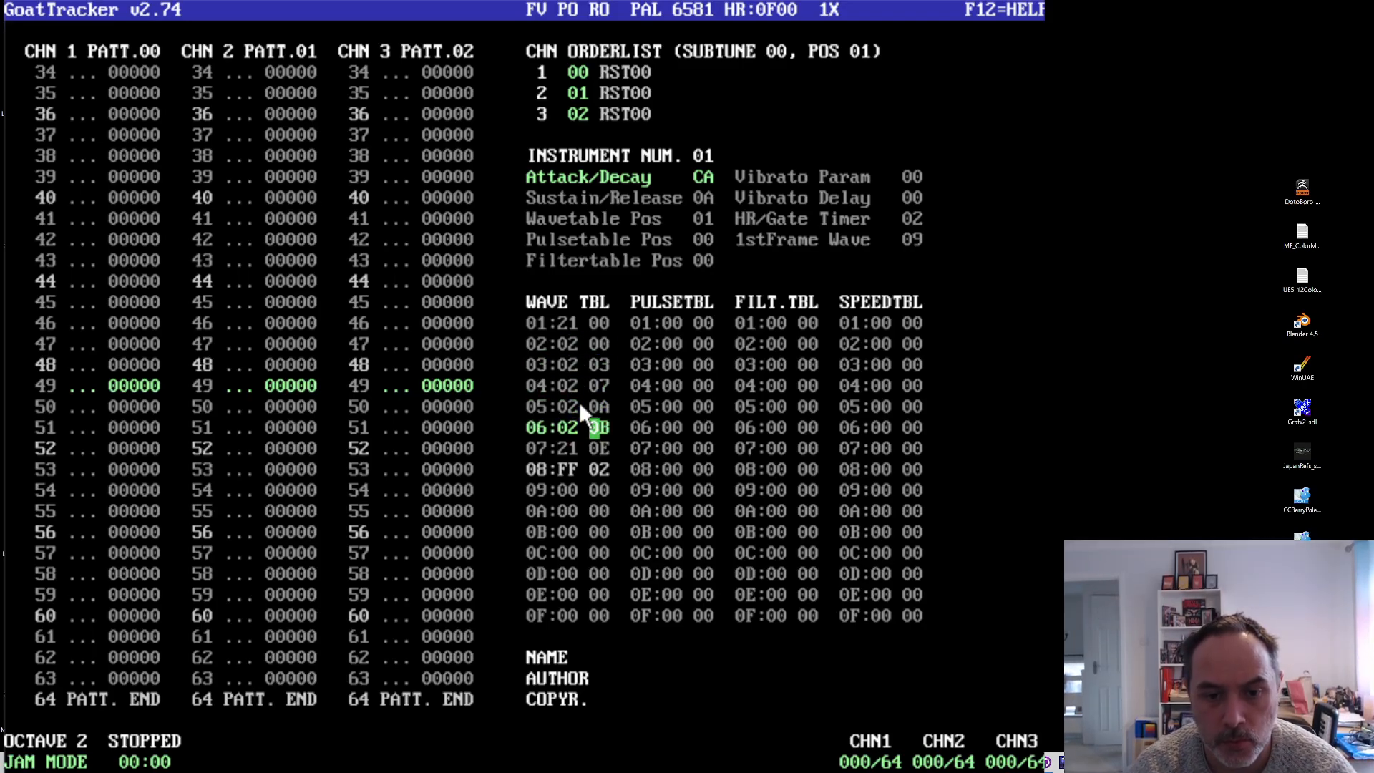
- Audition the arpeggio on channel 3 and raise the keyboard octave to 3
click(394, 386)
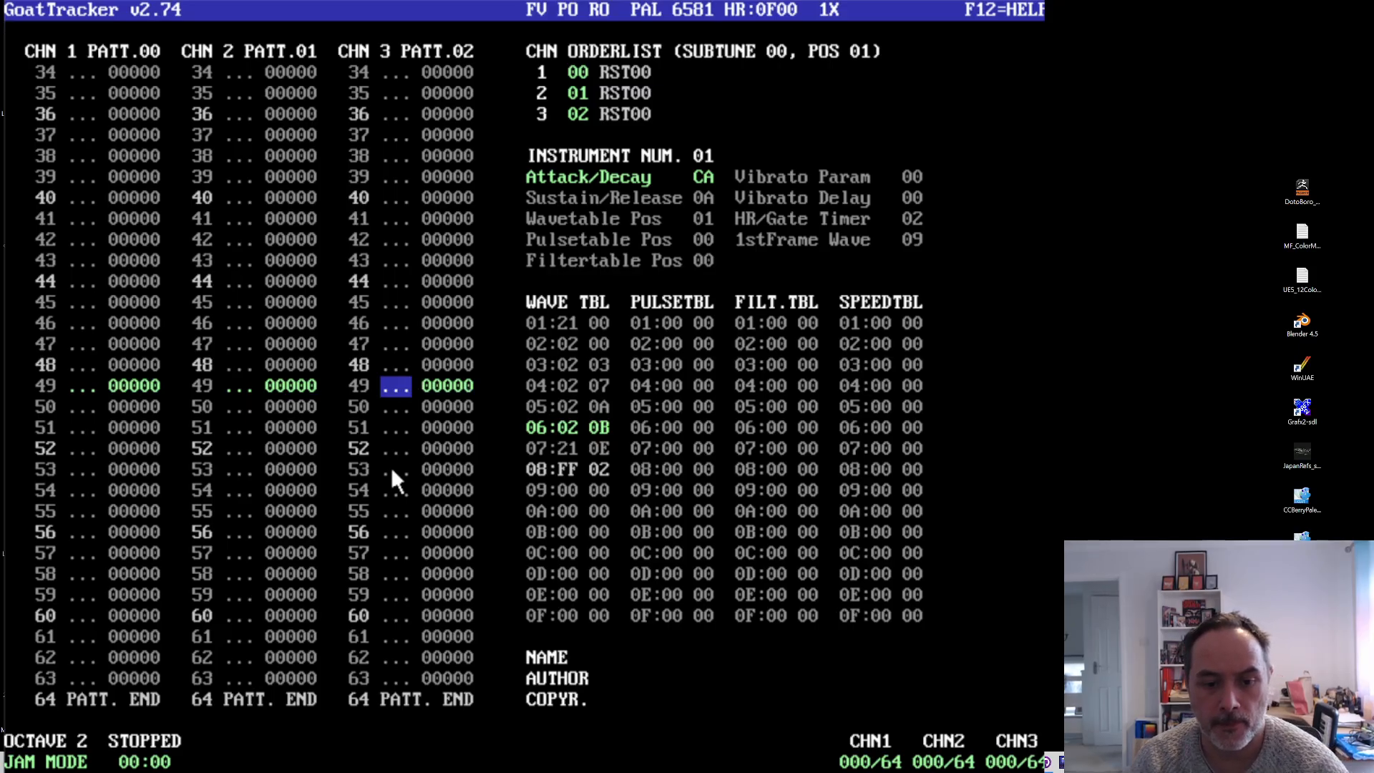
click(83, 743)
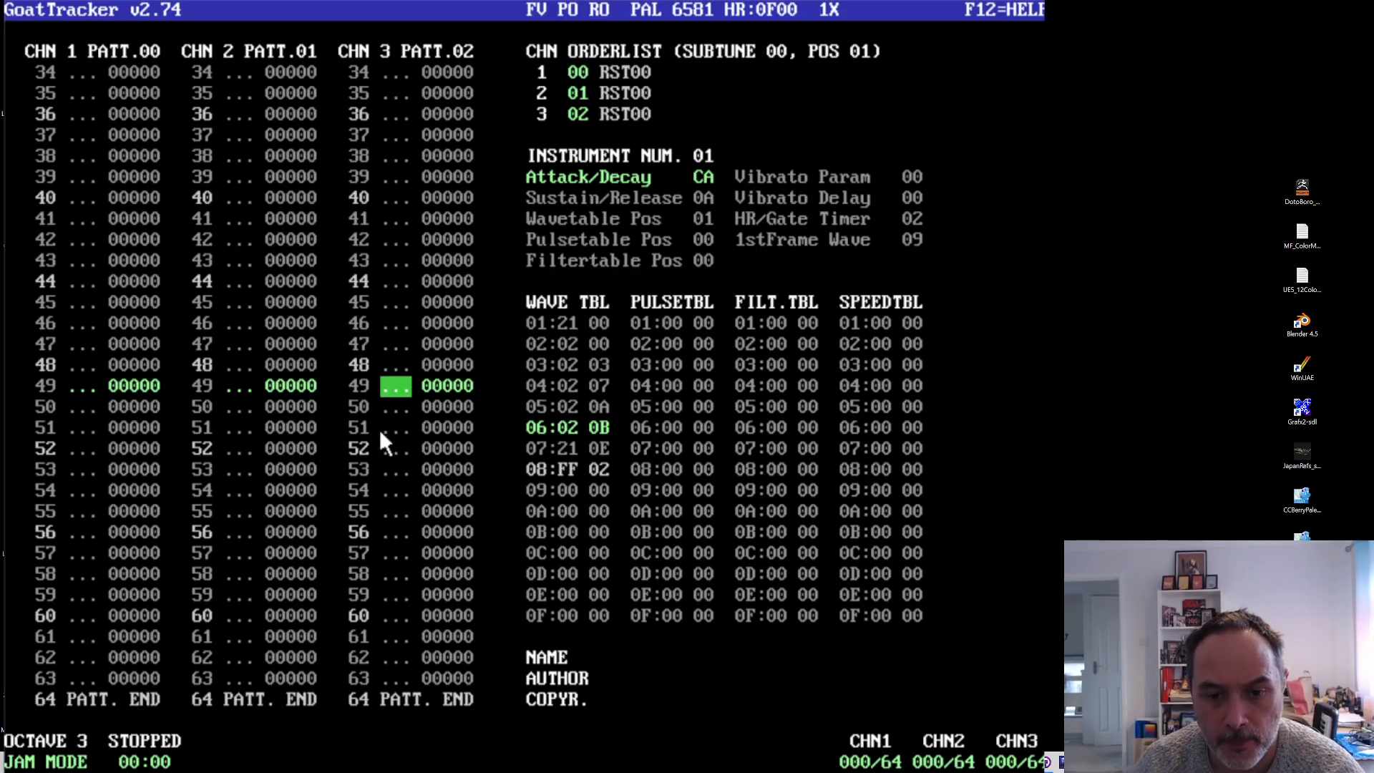
- Try a 1stFrame Wave value of 07 for instrument 01 and audition it on channel 3
click(921, 238)
text(7)
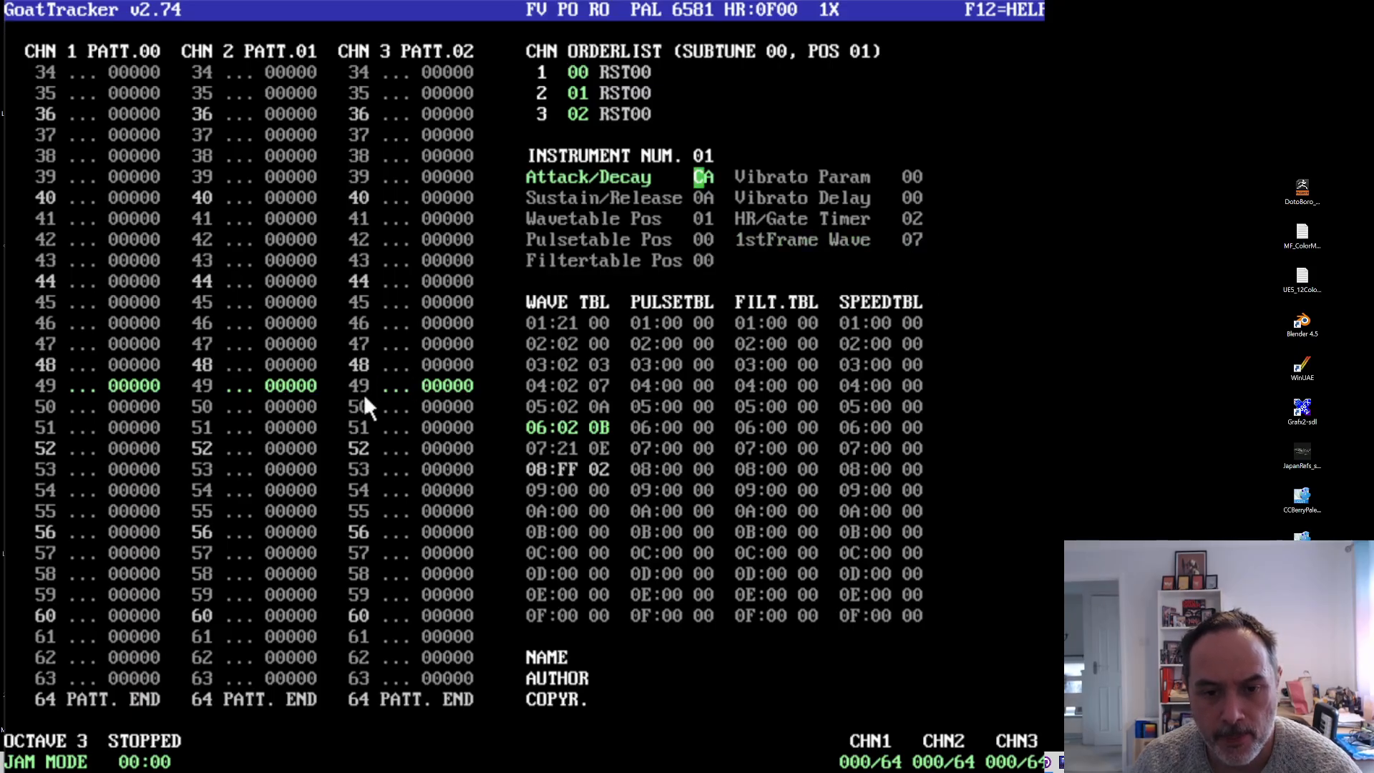
click(388, 407)
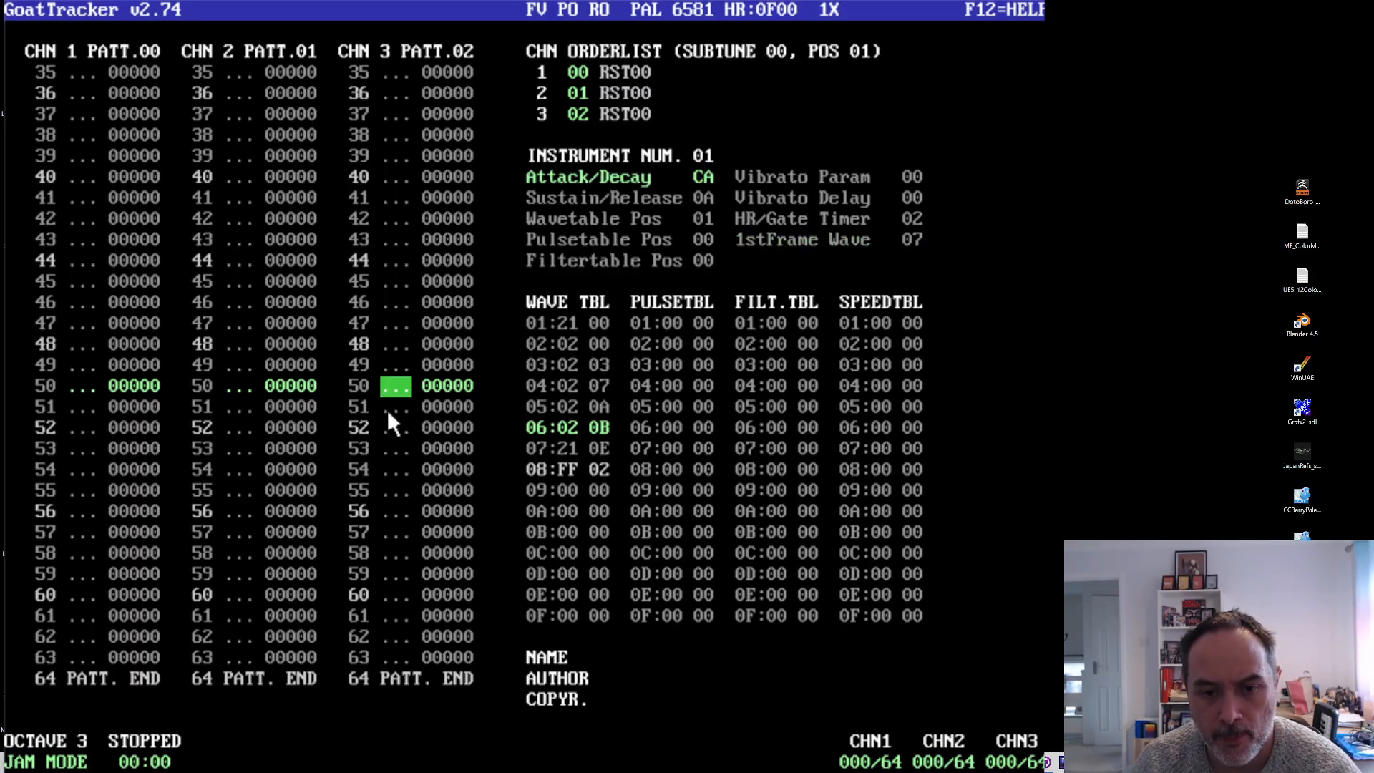
- Set instrument 01's 1stFrame Wave to 01 and audition it on channel 3
click(915, 243)
text(1)
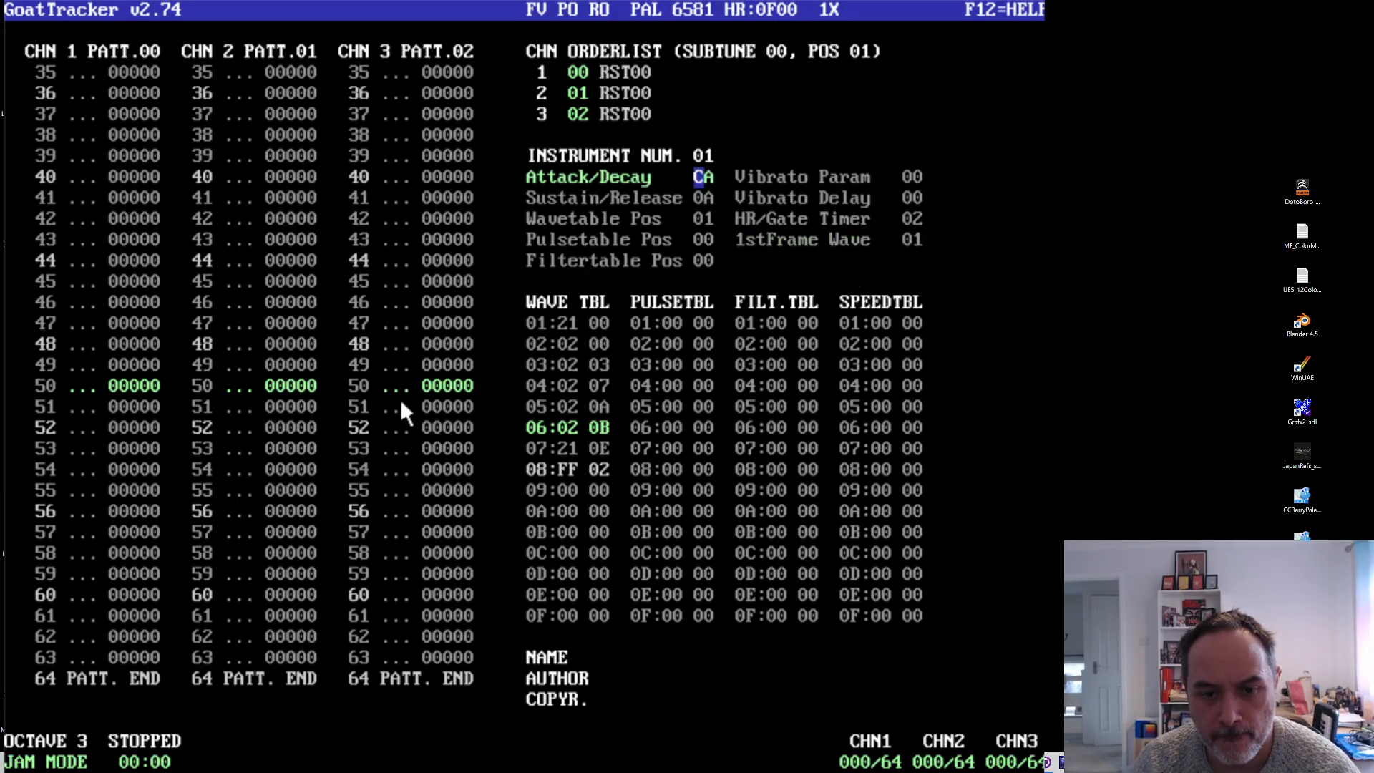
click(401, 399)
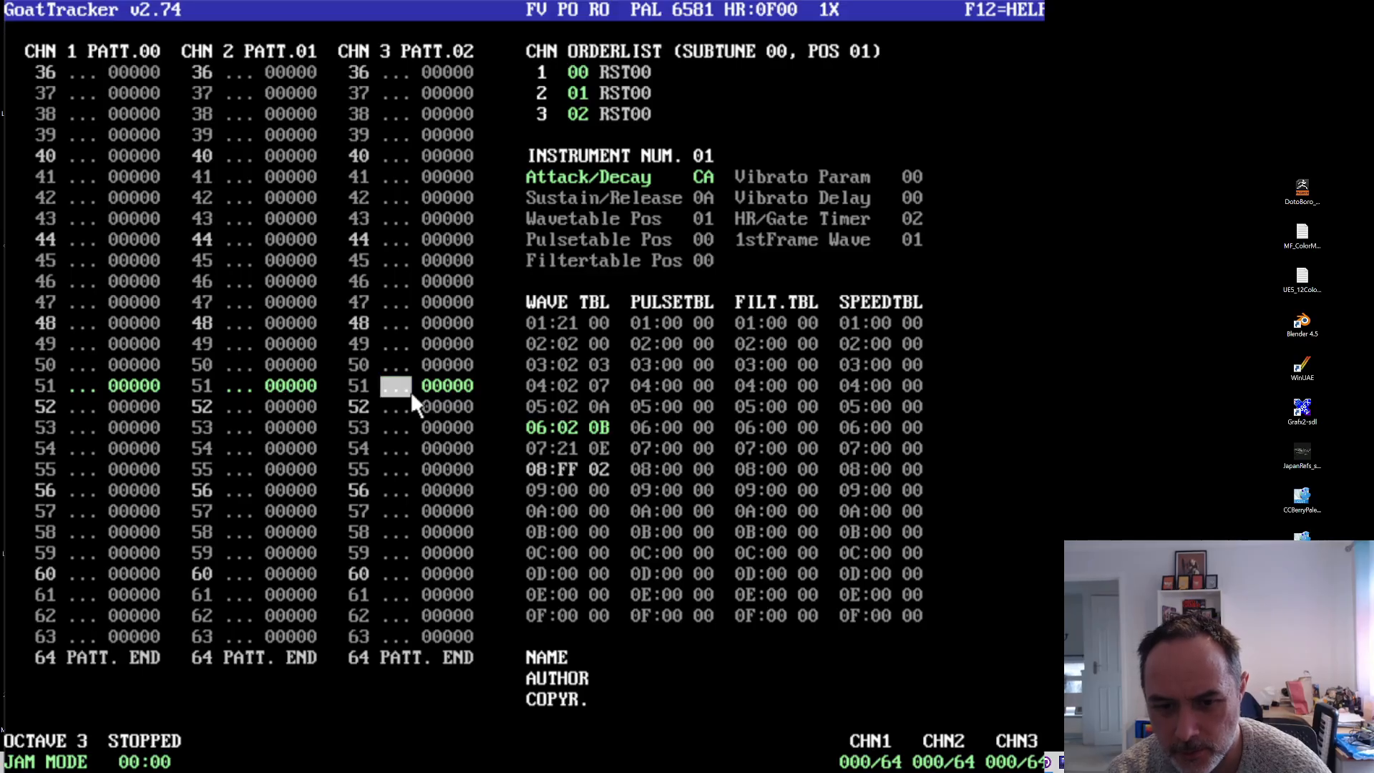
- Change the note value of wavetable row 06 to 0C and return to channel 3 for auditioning
click(604, 431)
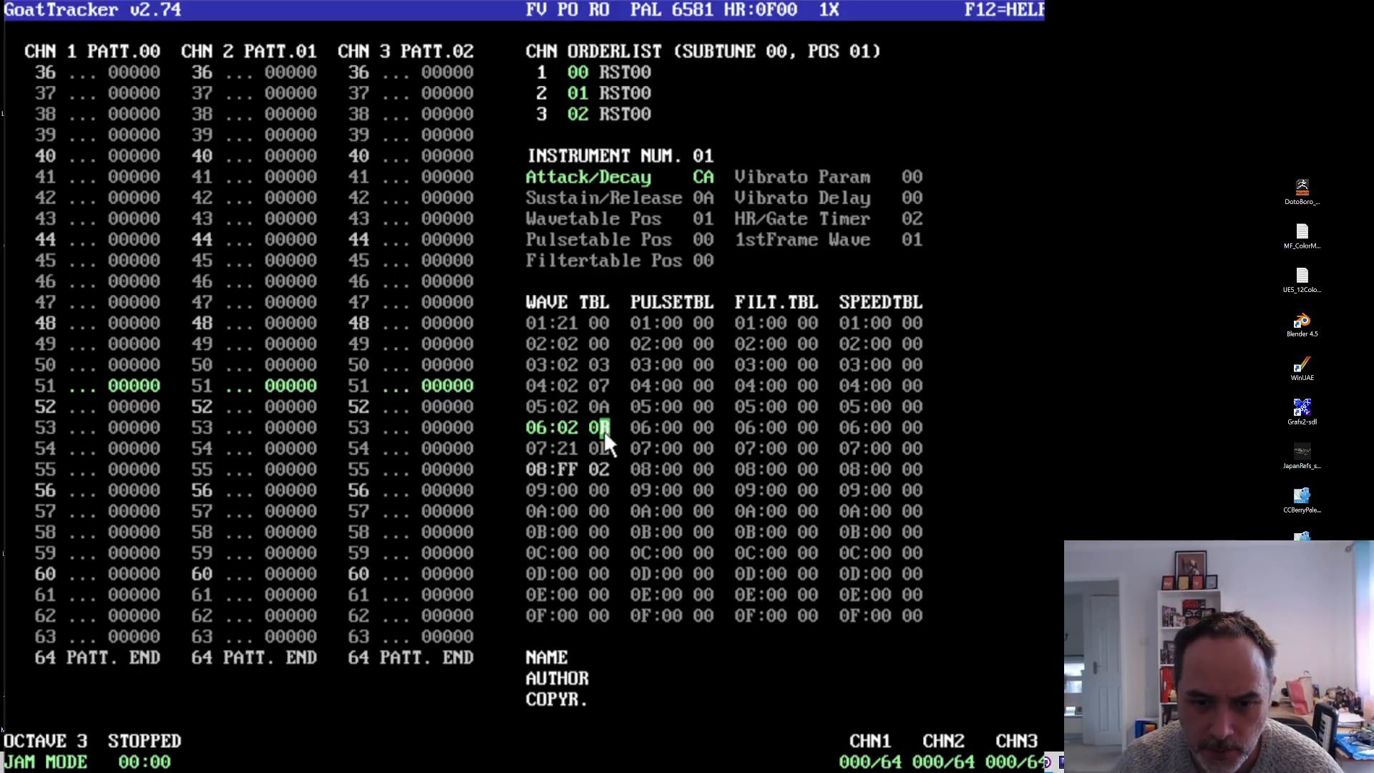
text(c)
click(390, 457)
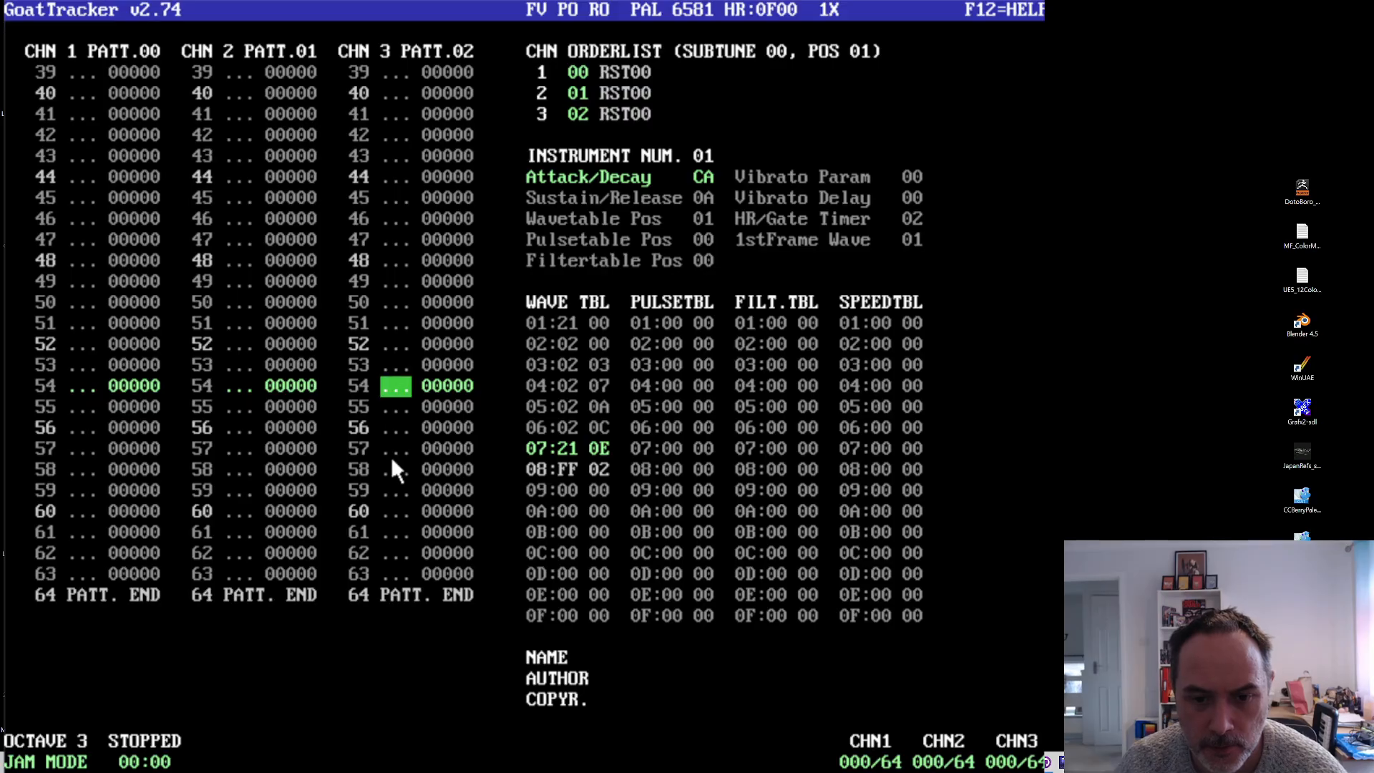
- Try a delay value of 08 in wavetable rows 02 to 06 and audition it on channel 3
click(575, 345)
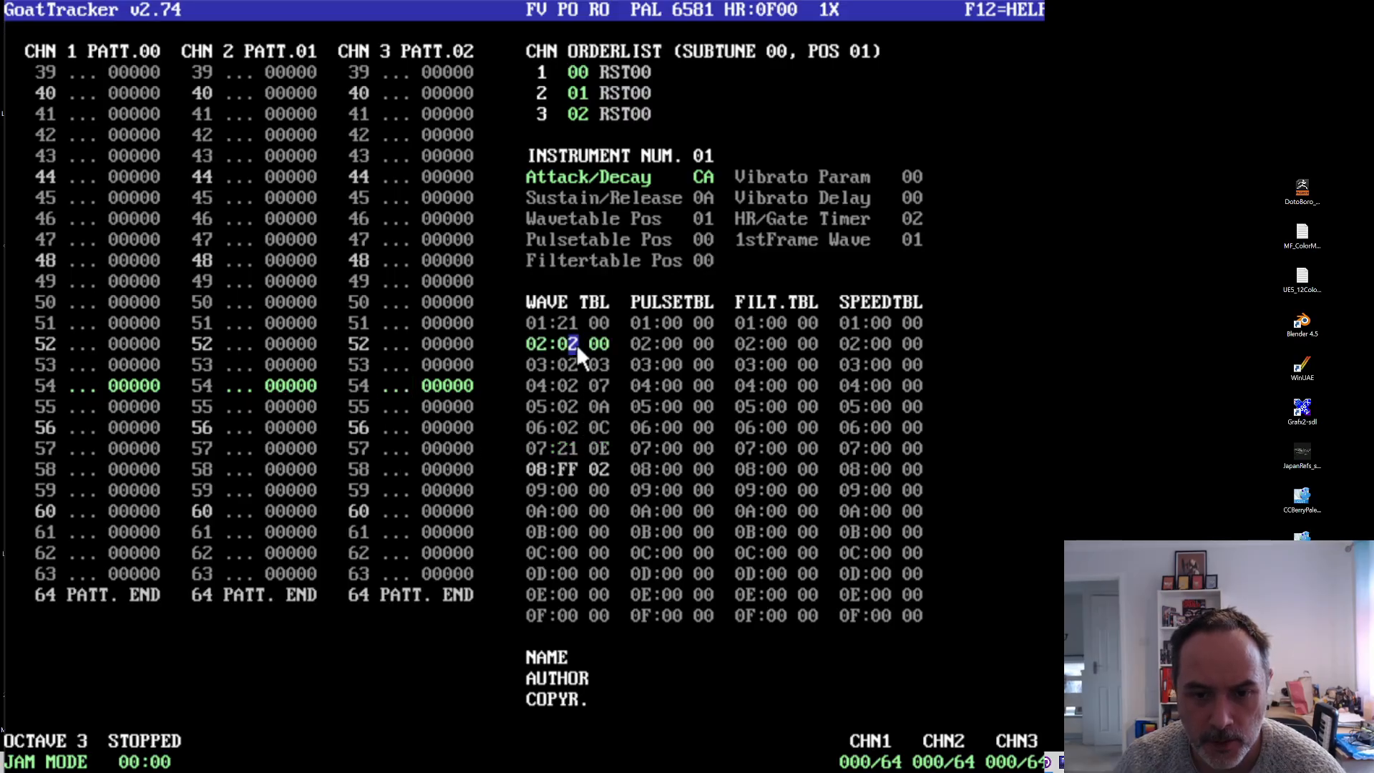
text(88)
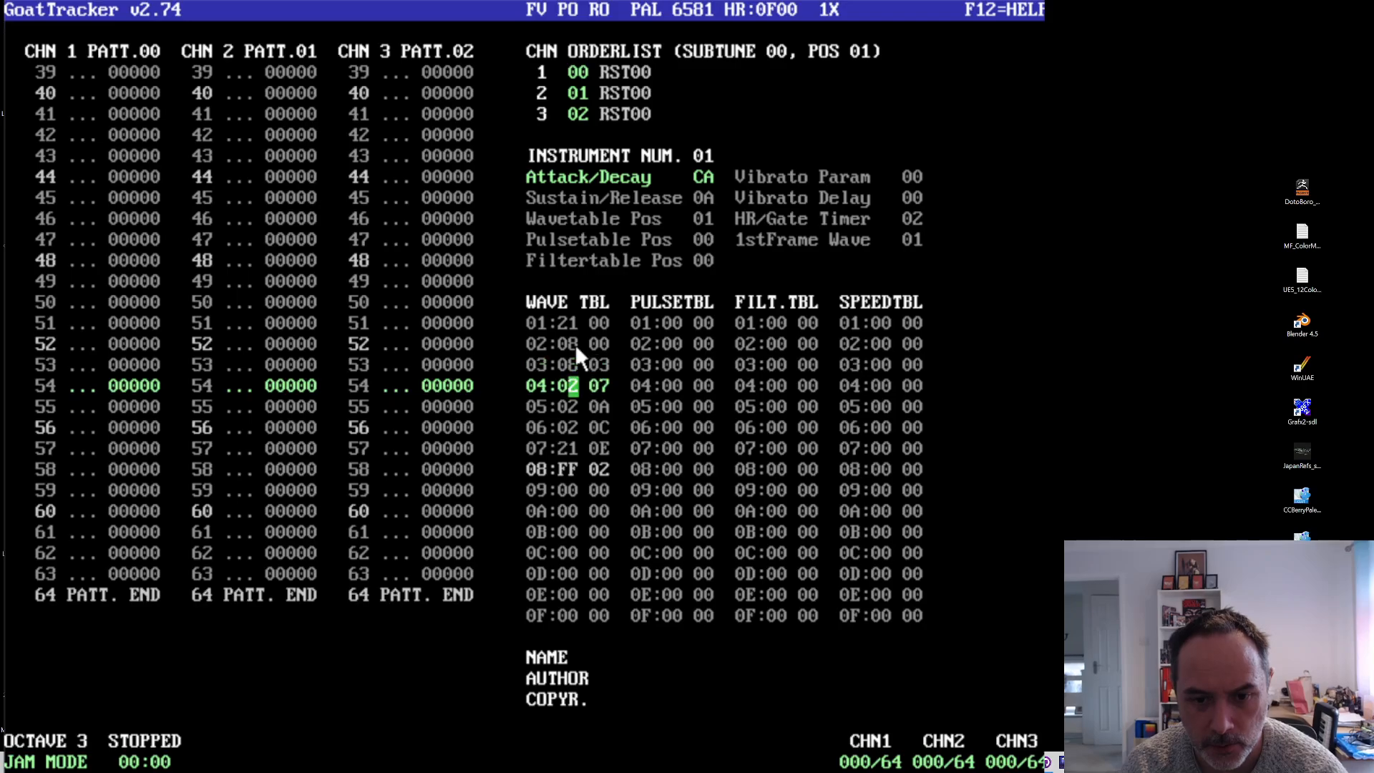
text(8)
key(Down)
key(Left)
text(8)
key(Down)
key(Left)
text(8)
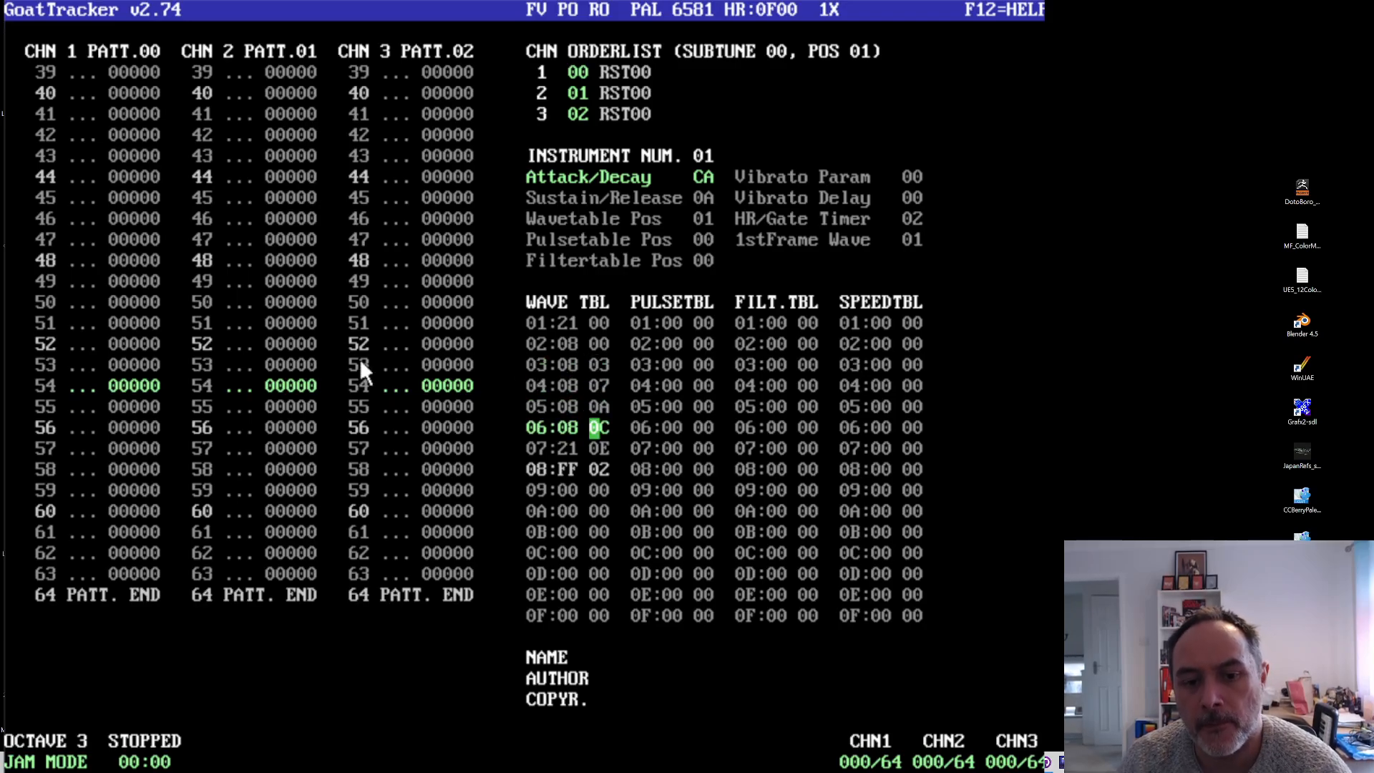
click(387, 364)
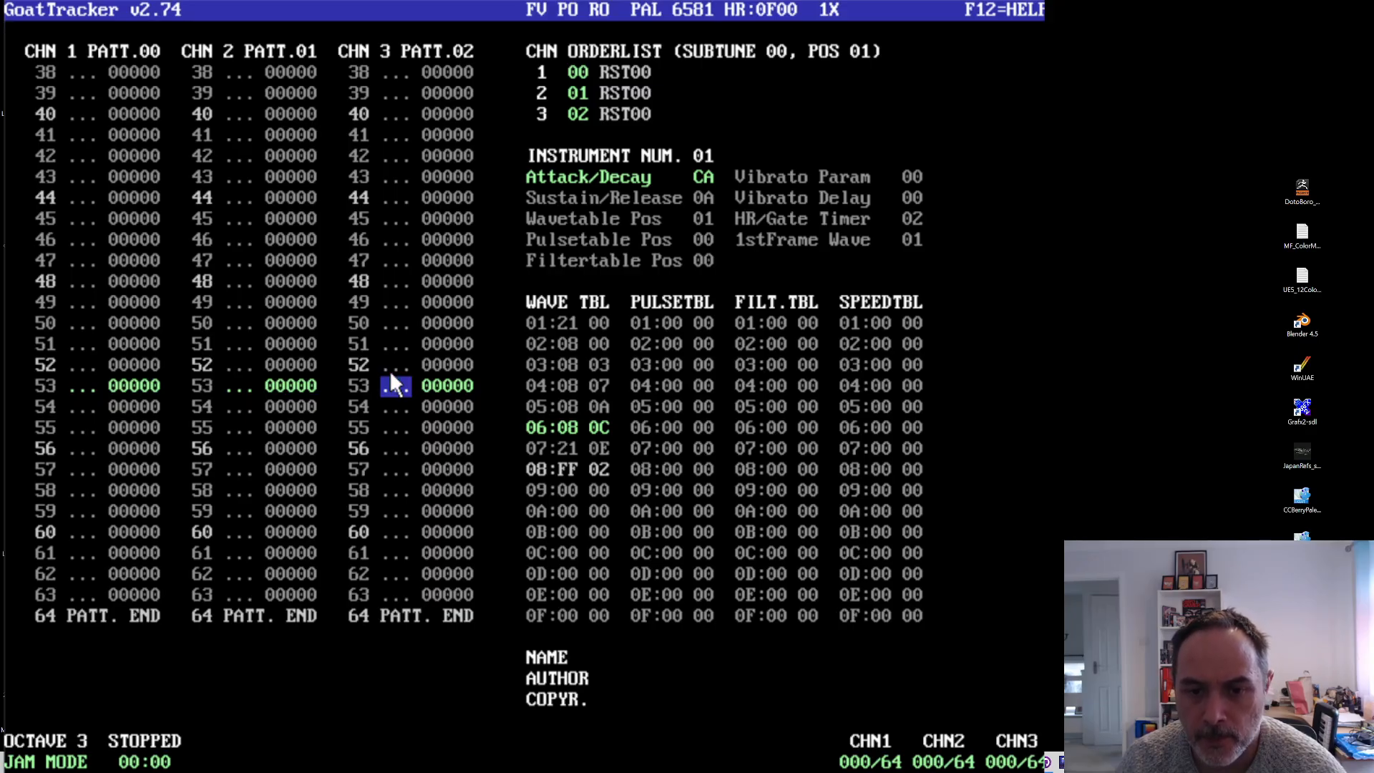
- Delete the wavetable row 02 holding note 00 and set the FF loop command's target to 01, auditioning on channel 3
click(566, 342)
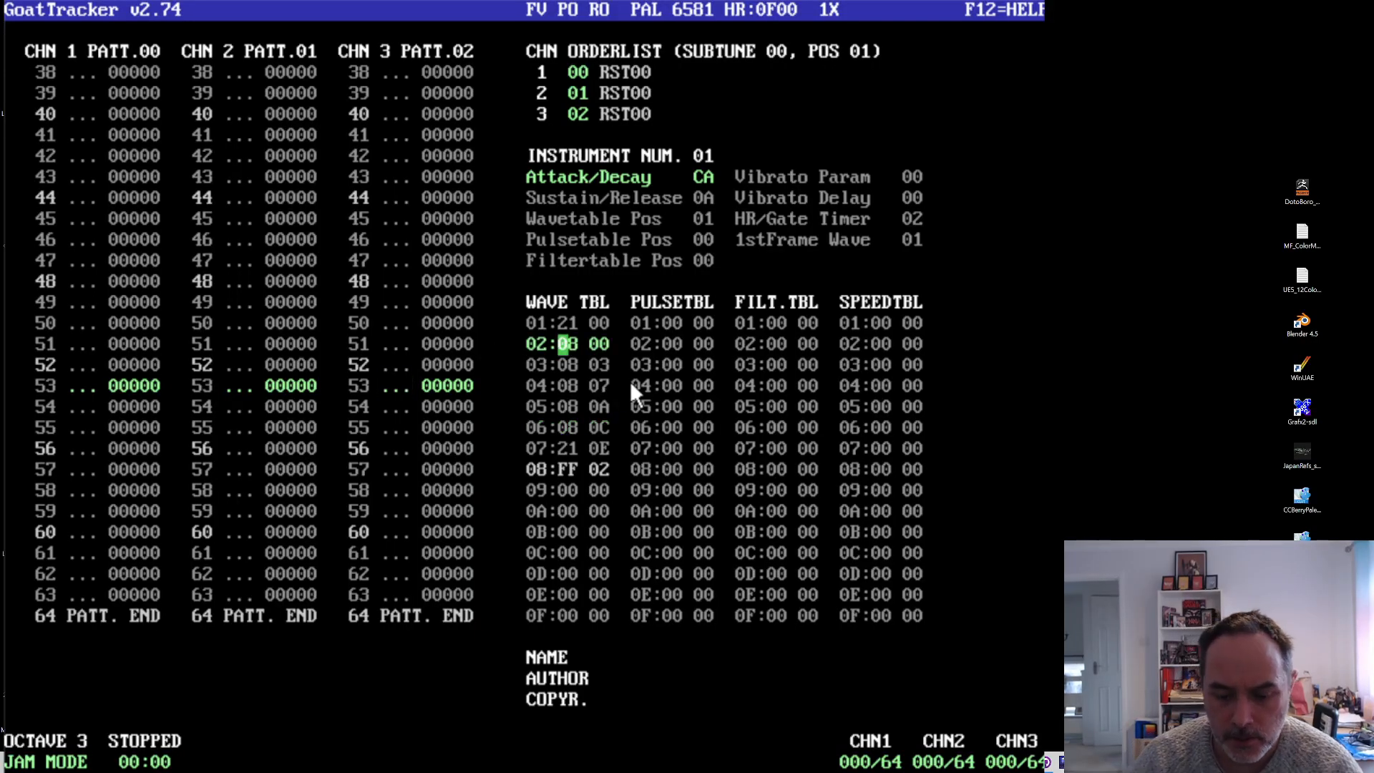
key(Delete)
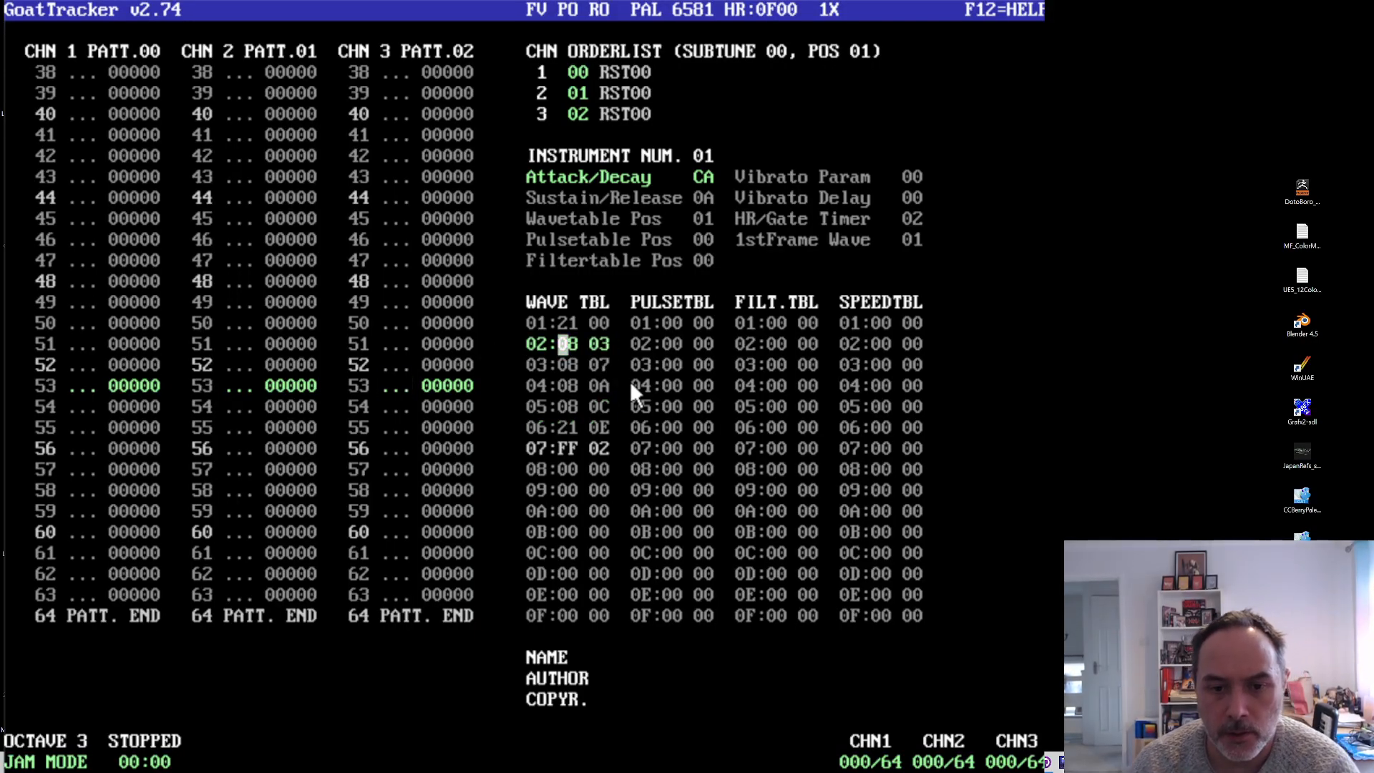
click(604, 445)
text(1)
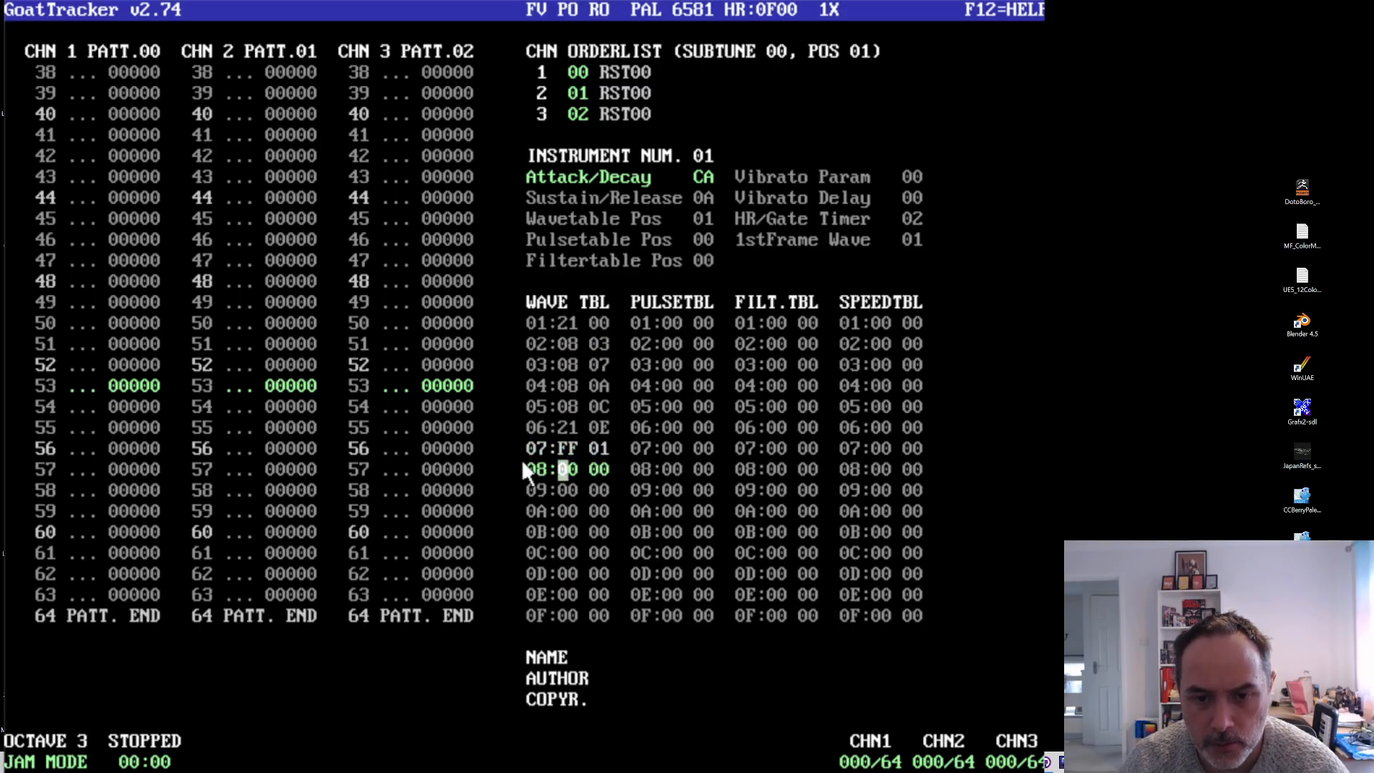
click(405, 372)
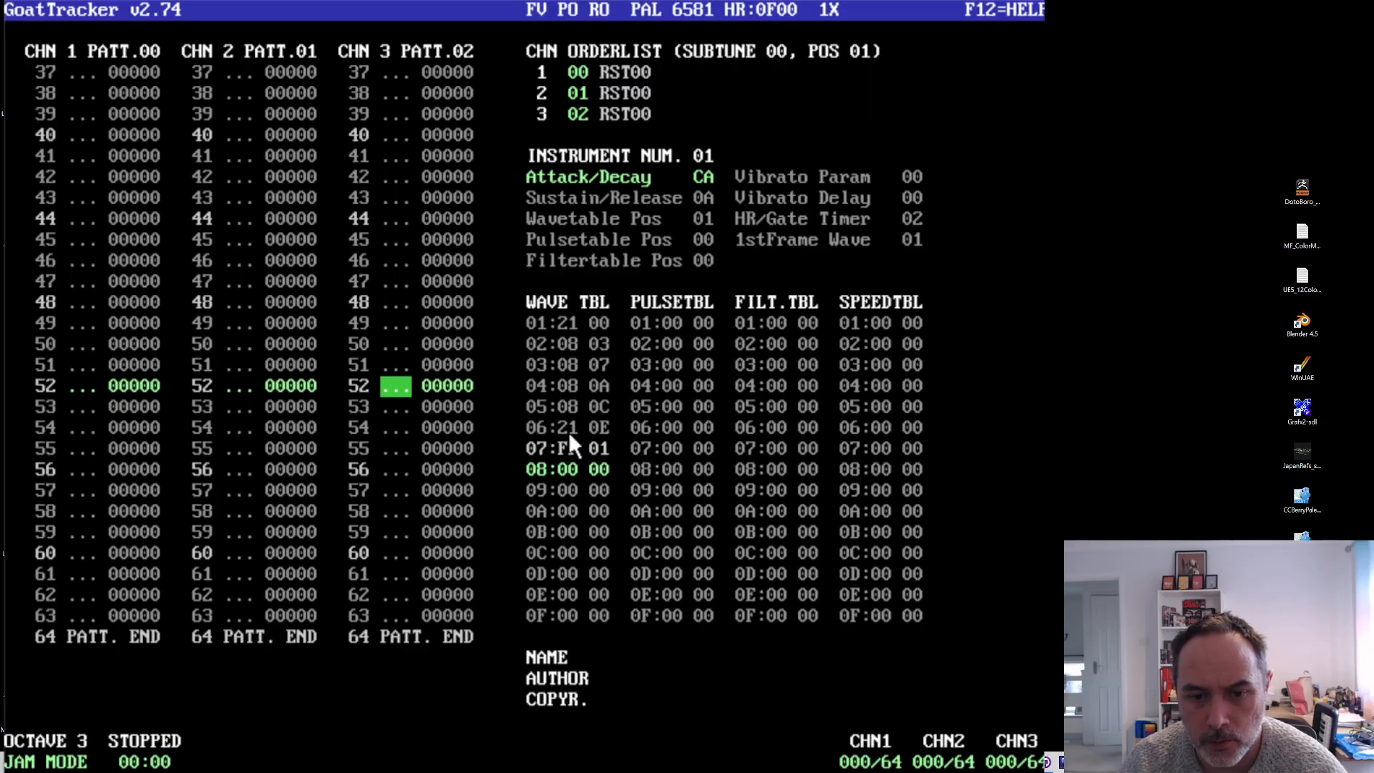
click(388, 428)
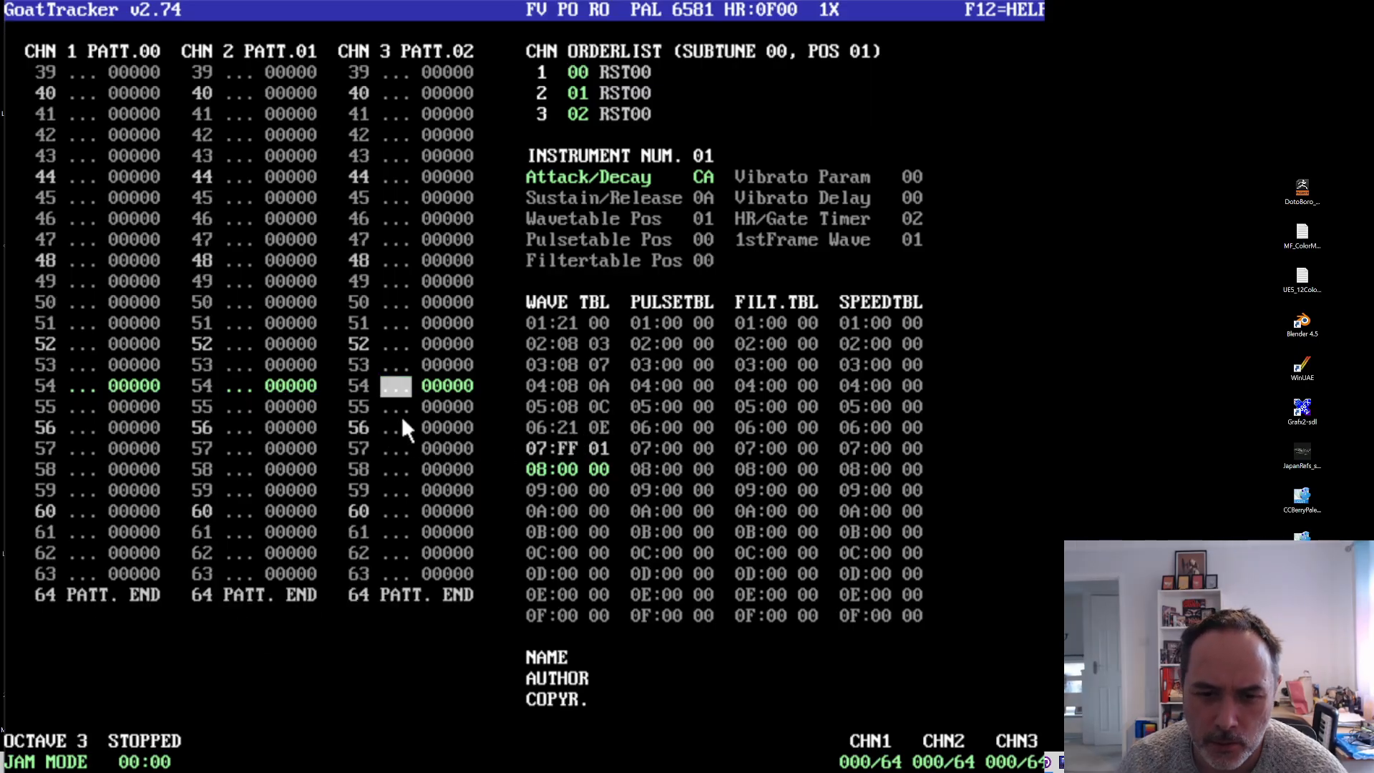
- Replace the waveform in wavetable row 06 with a delay of 08 and audition on channel 3
click(565, 428)
text(08)
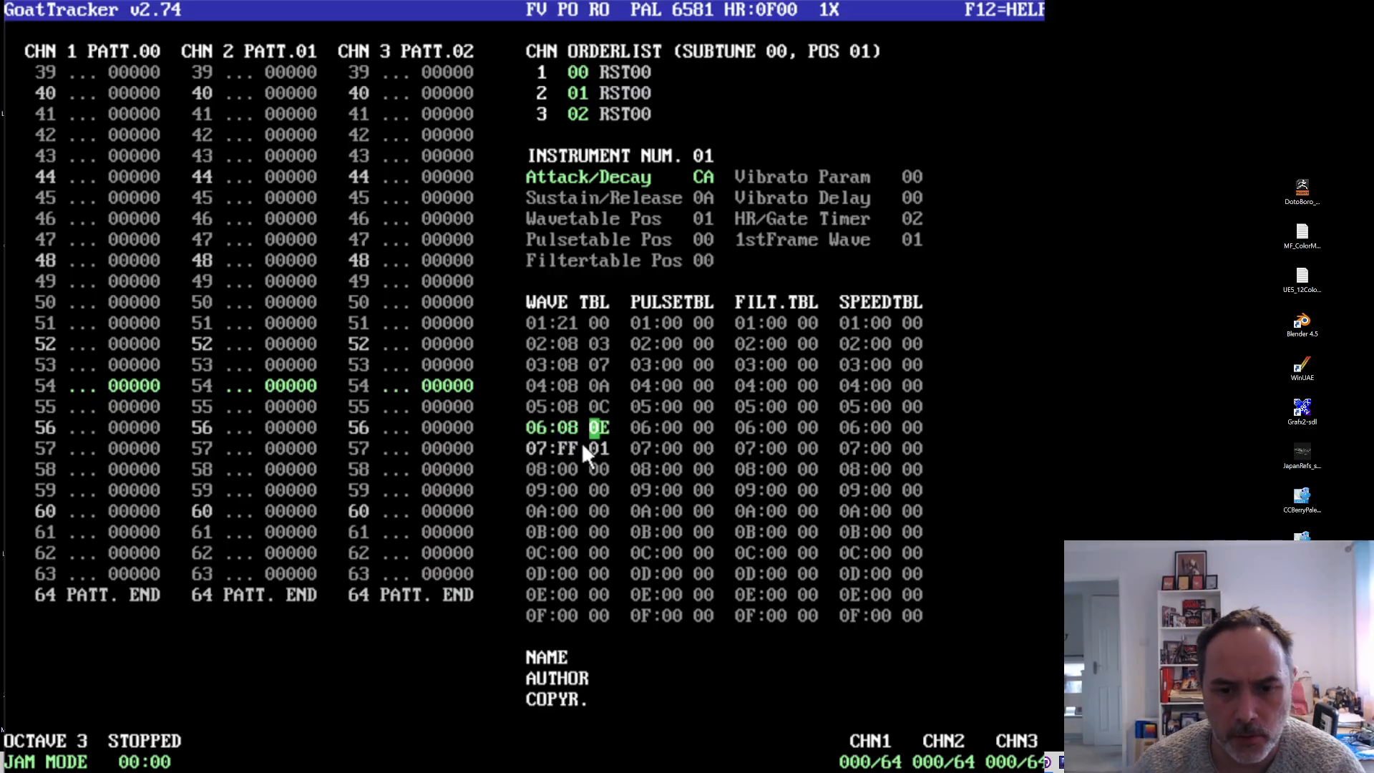
click(396, 432)
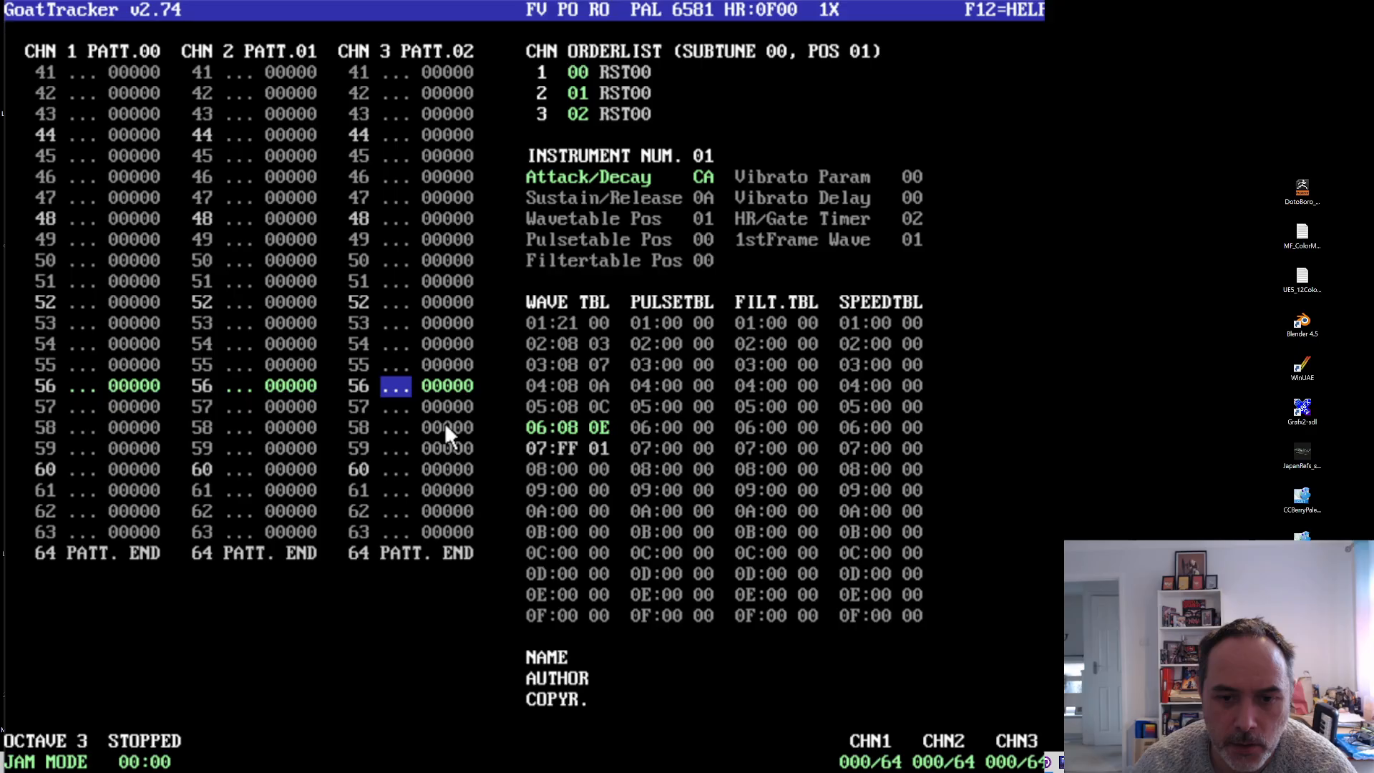
- Set the delay value of wavetable rows 02 to 06 to 03 and audition on channel 3
click(572, 345)
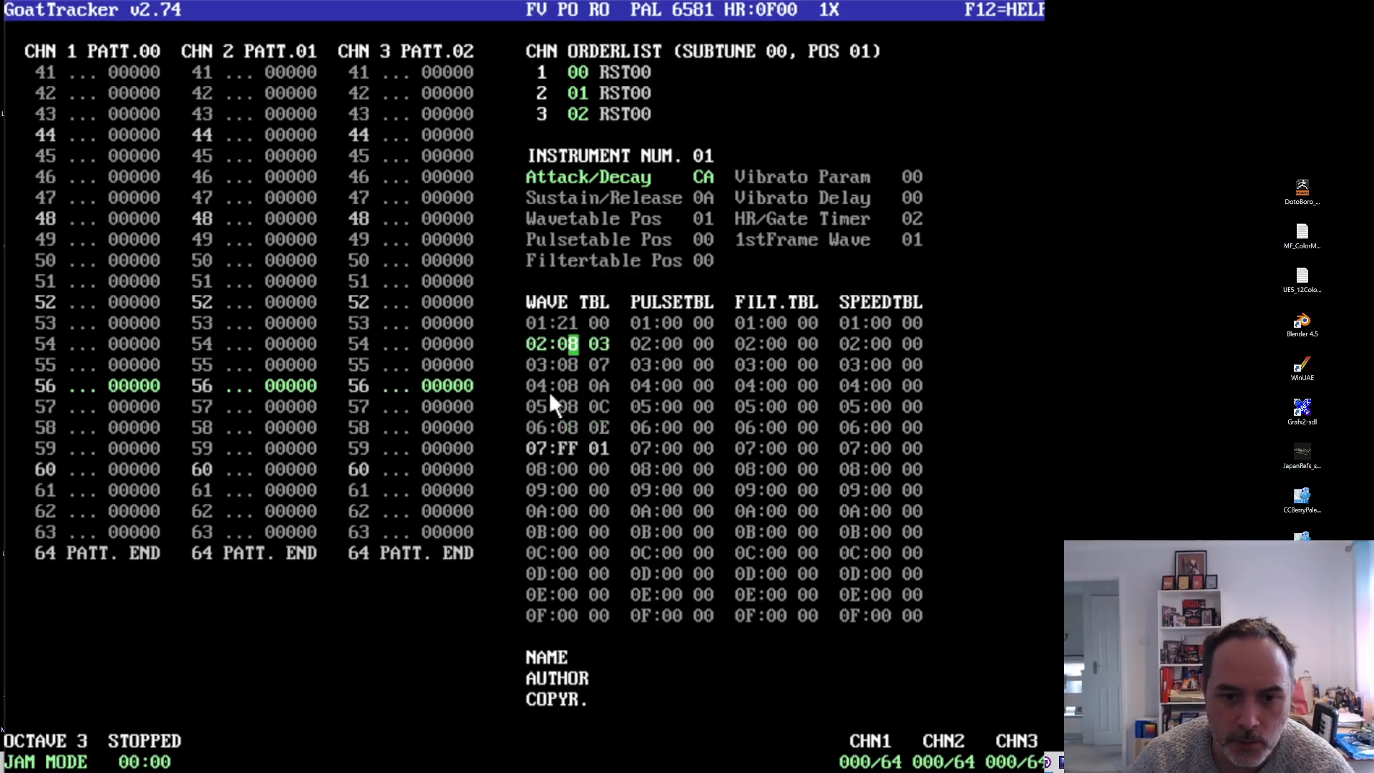
text(333)
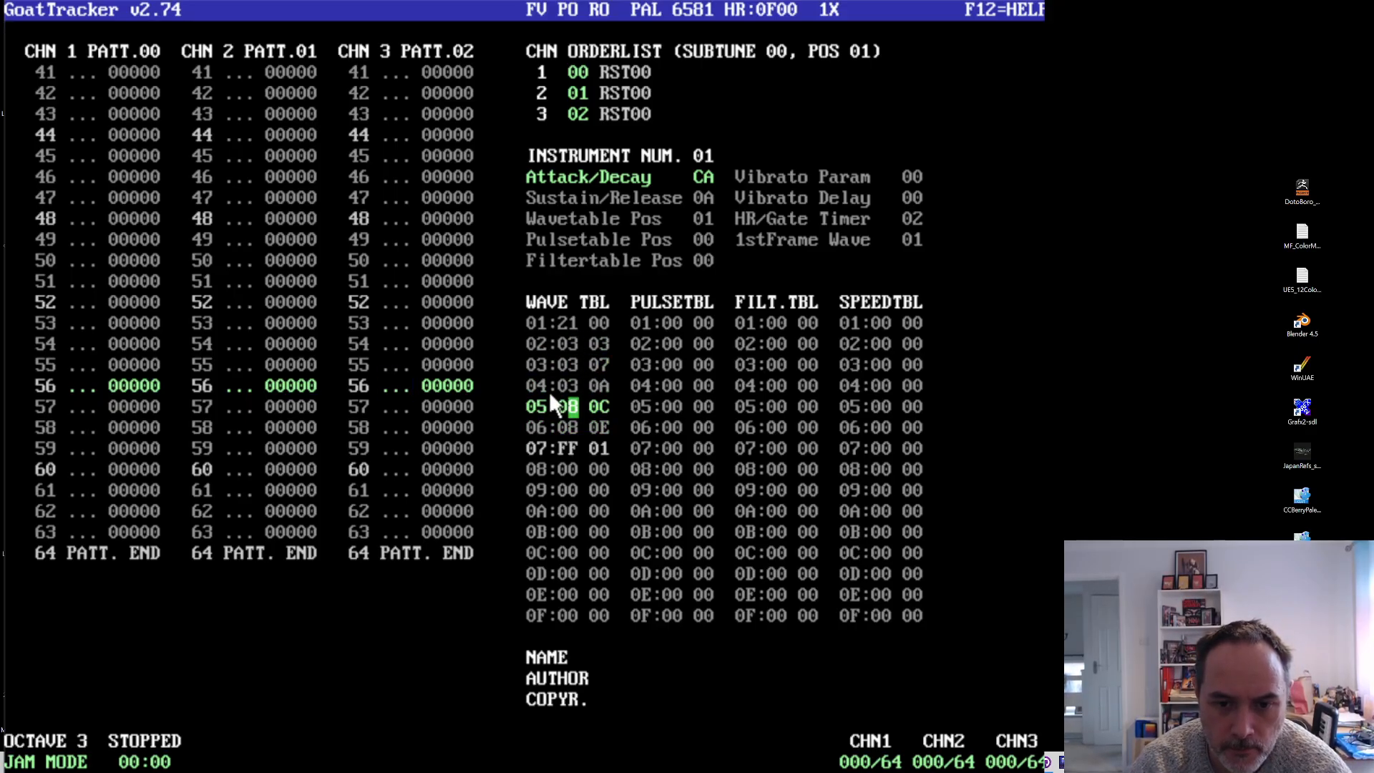
text(33)
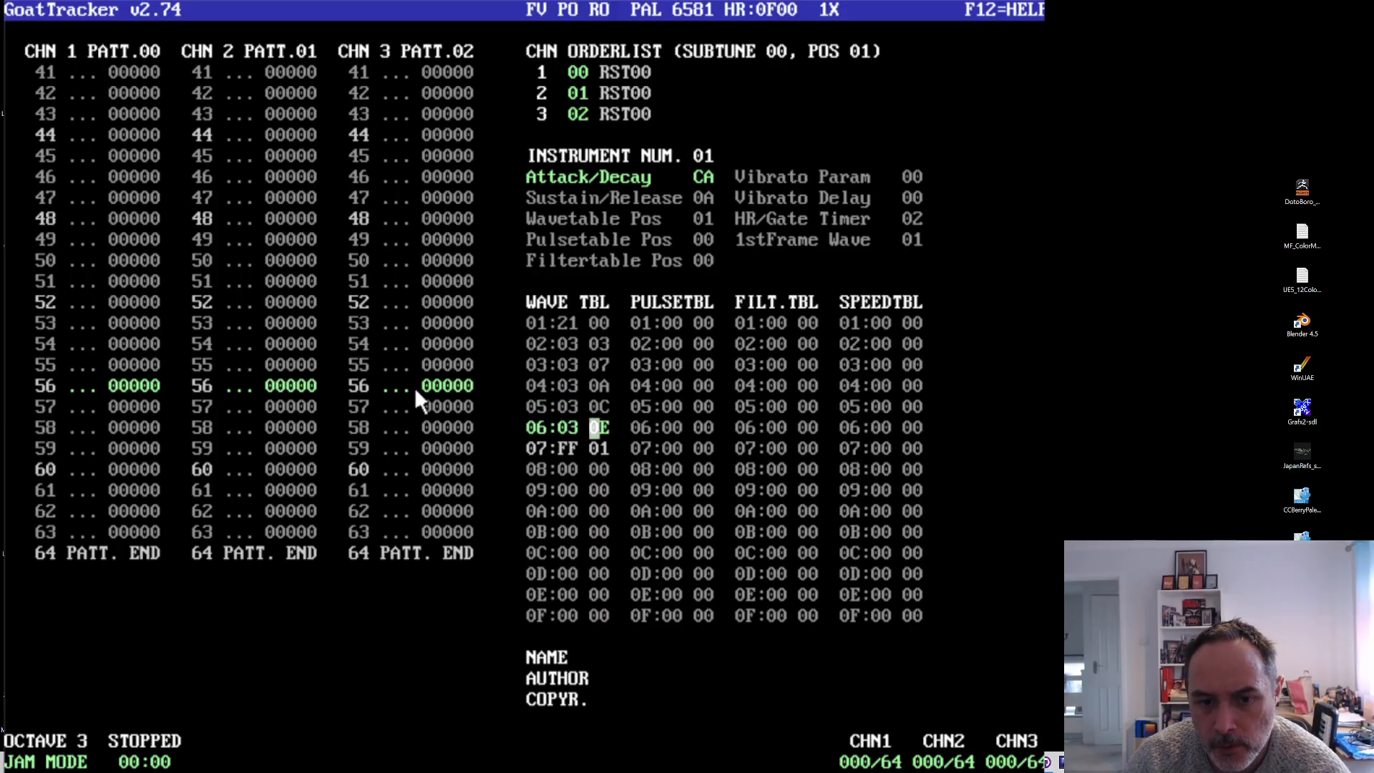
click(395, 390)
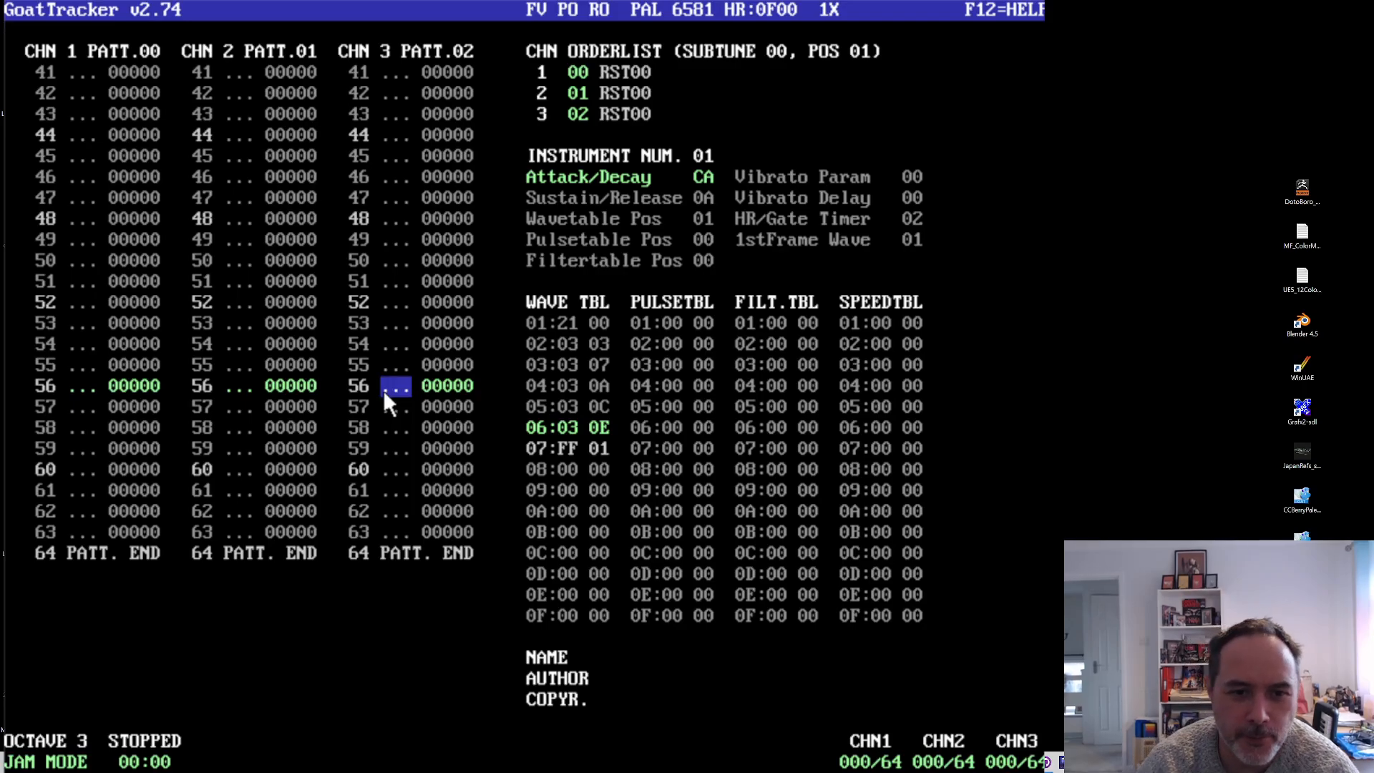
- Clear the E-3 and G-3 notes from channel 2's pattern 01
key(Up)
key(Up)
key(Up)
key(Up)
key(Up)
key(Up)
key(Up)
key(Up)
key(Up)
key(Up)
key(Up)
key(Up)
key(Up)
key(Up)
key(Up)
key(Up)
key(Up)
key(Up)
key(Up)
key(Up)
key(Up)
key(Up)
key(Up)
key(Up)
key(Up)
key(Up)
key(Up)
key(Up)
key(Up)
key(Up)
key(Up)
key(Up)
key(Up)
key(Up)
key(Up)
key(Up)
key(Up)
key(Up)
key(Up)
key(Up)
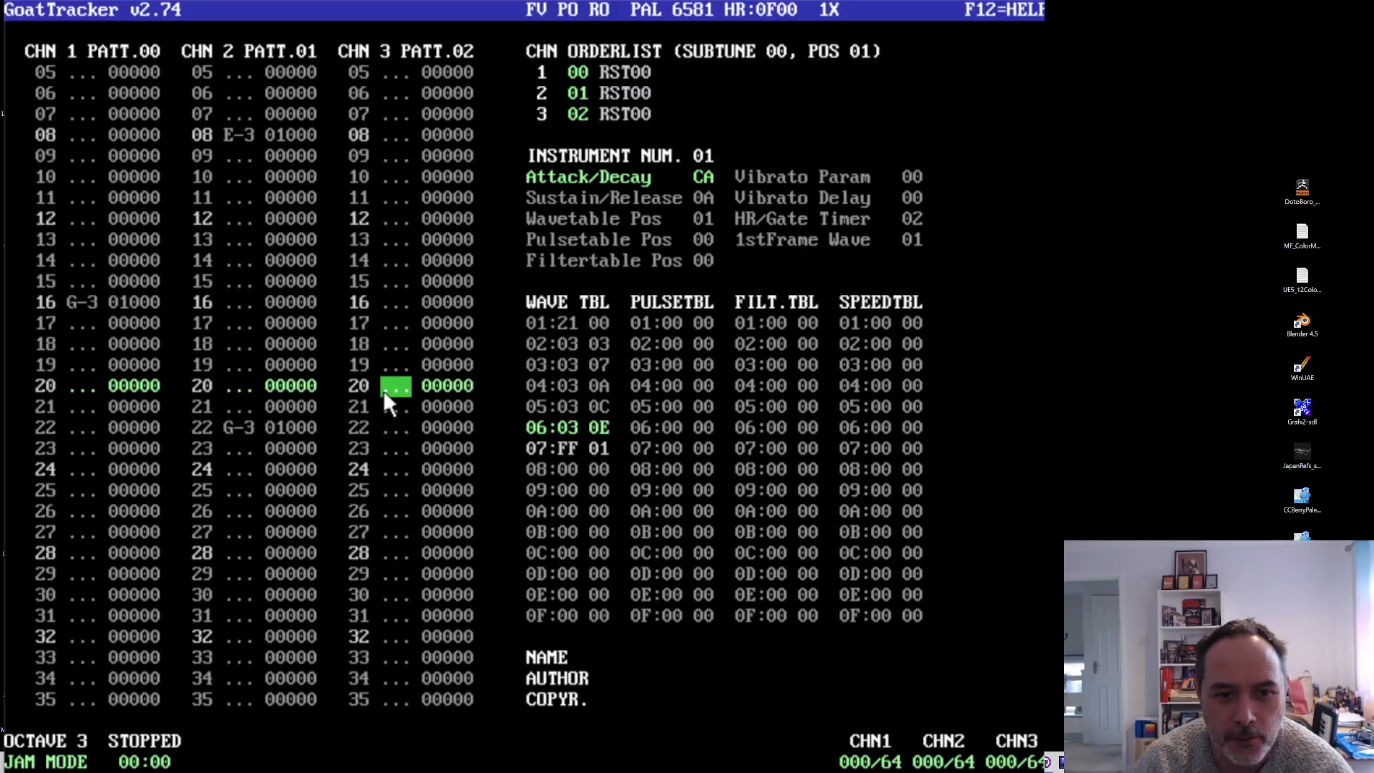
key(Left)
key(Left)
key(Up)
key(Up)
key(Up)
key(Left)
key(Up)
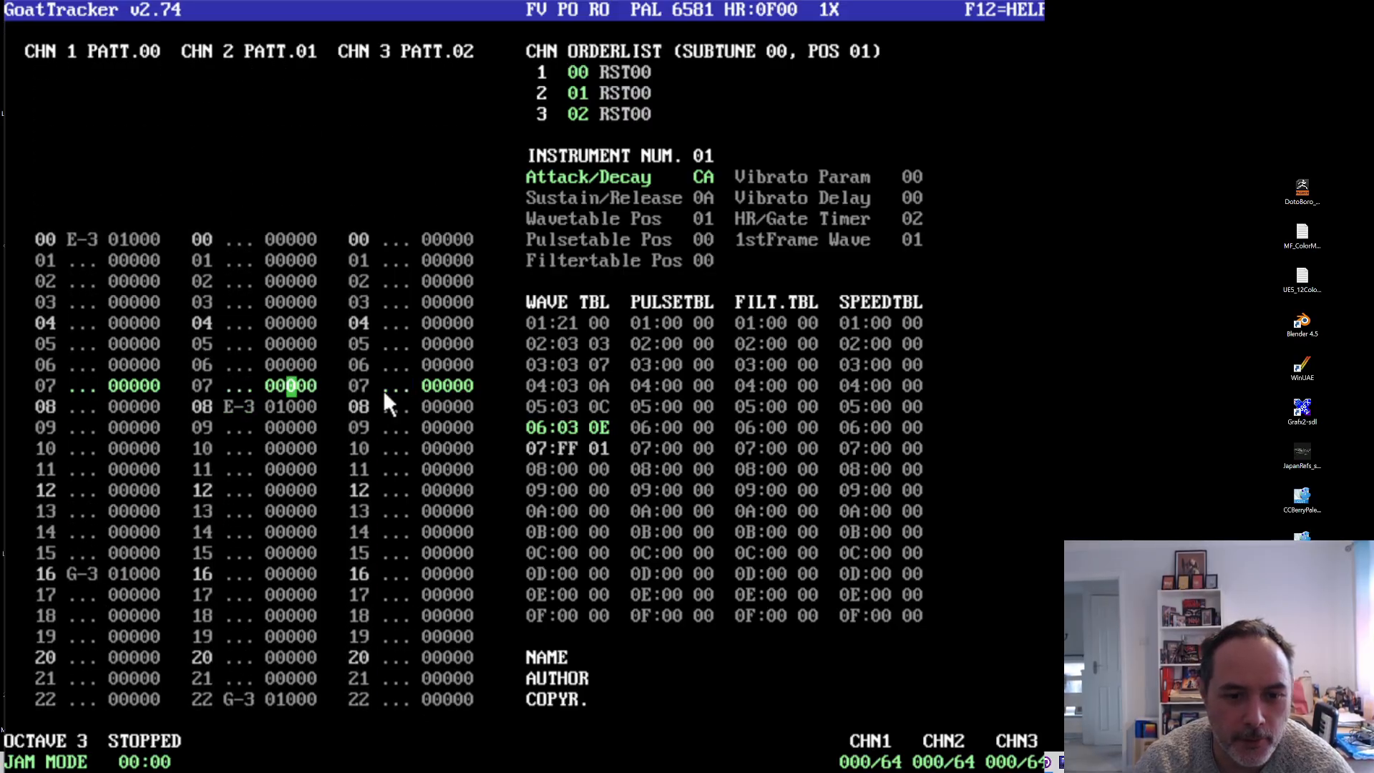
key(Left)
key(Left)
key(Left)
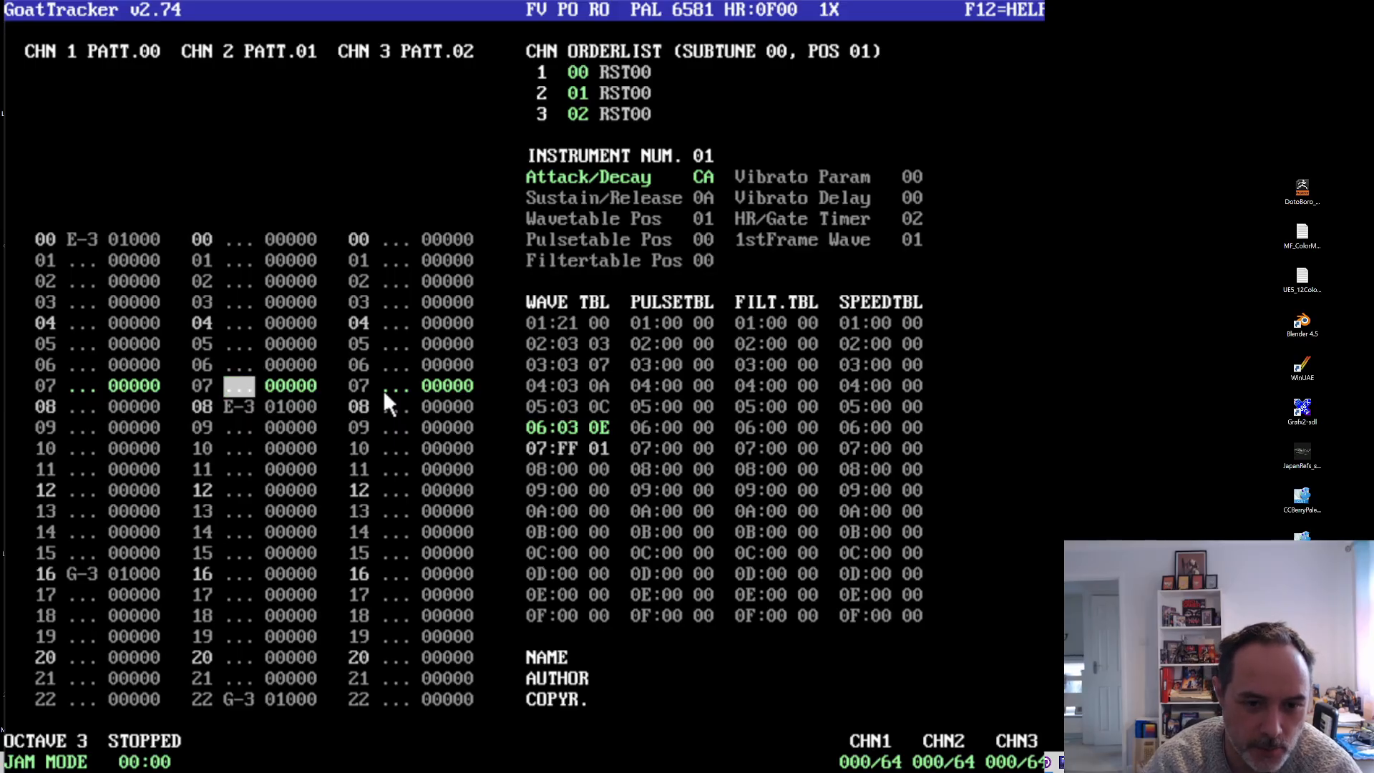
key(Delete)
key(Delete)
key(Delete)
key(Delete)
key(Delete)
key(Delete)
key(Delete)
key(Delete)
key(Delete)
key(Delete)
key(Delete)
key(Delete)
key(Delete)
key(Delete)
key(Delete)
key(Delete)
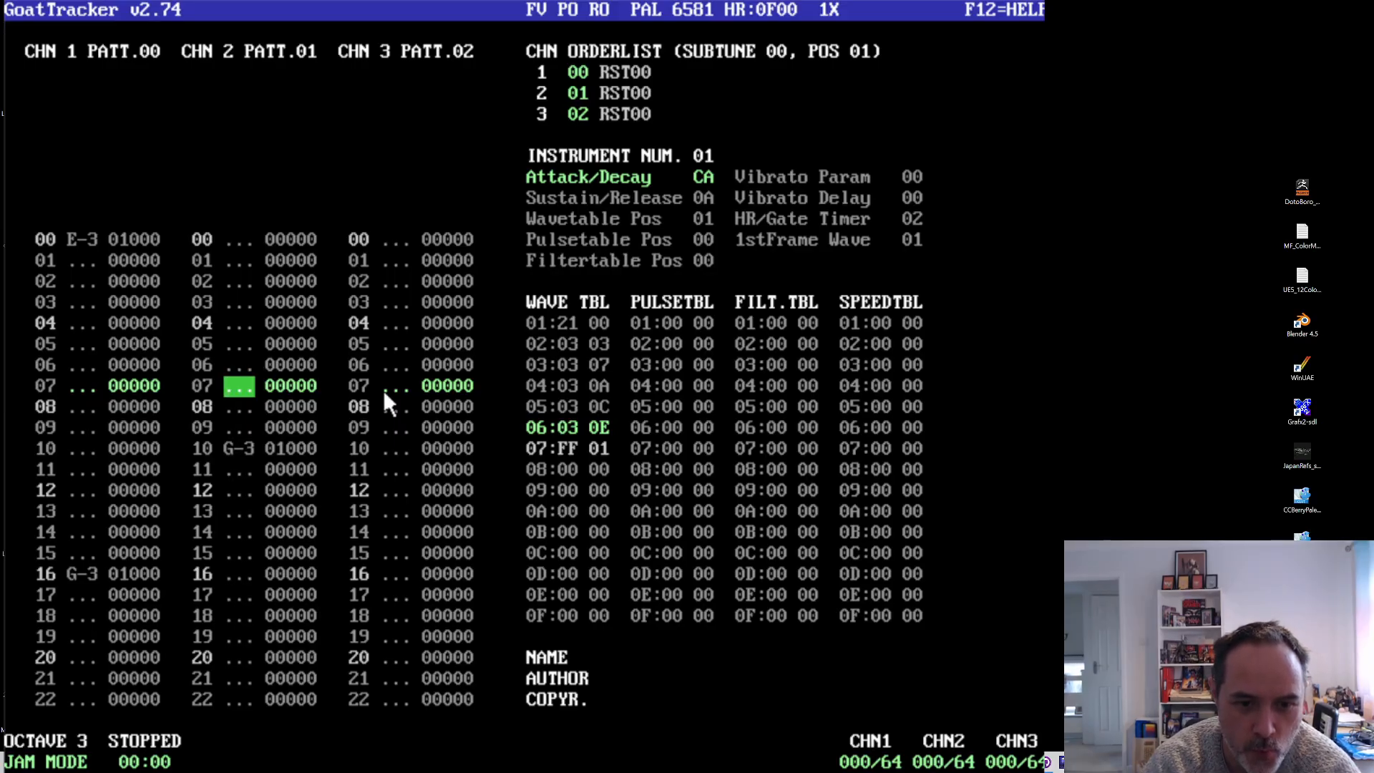
- Clear the E-3 and G-3 notes from channel 1's pattern 00
key(Left)
key(Left)
key(Left)
key(Left)
key(Left)
key(Up)
key(Up)
key(Up)
key(Up)
key(Up)
key(Up)
key(Up)
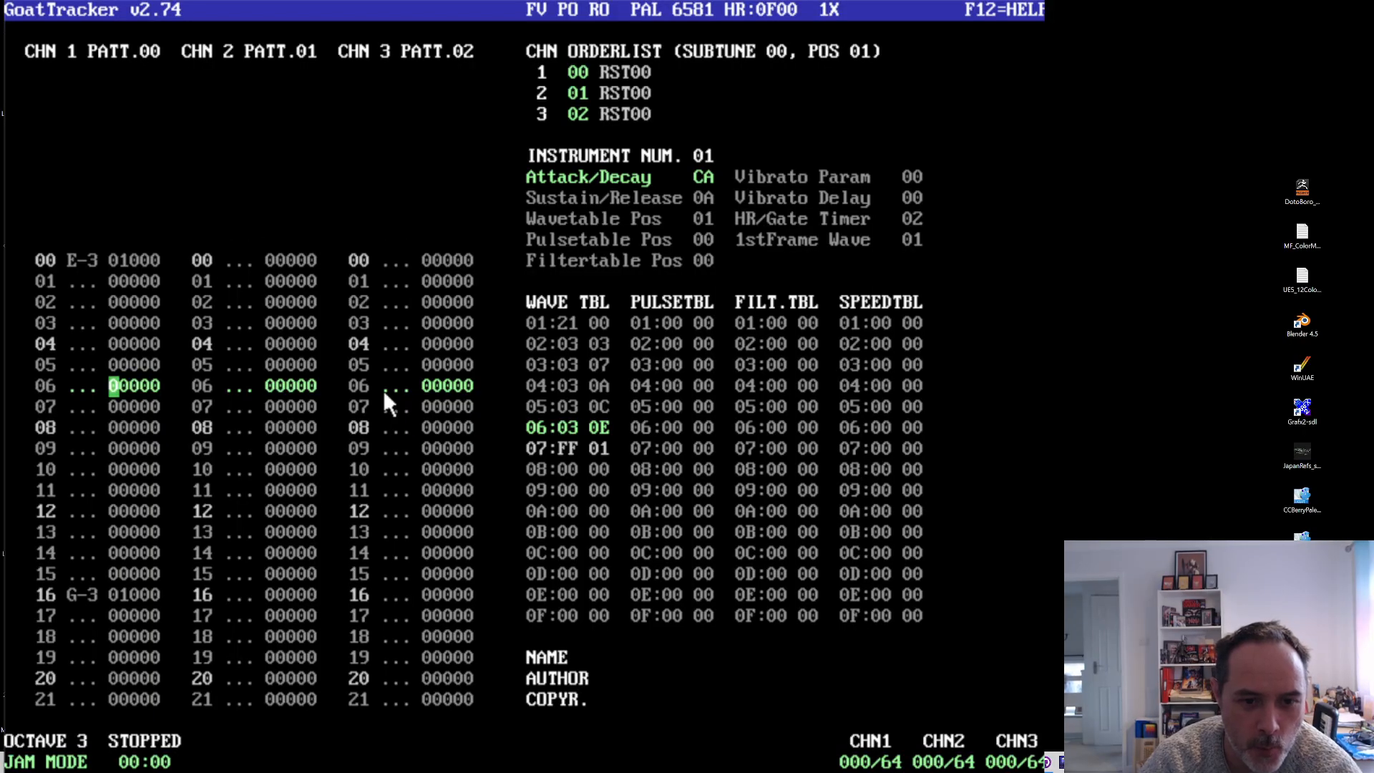
key(Left)
key(Delete)
key(Delete)
key(Delete)
key(Delete)
key(Delete)
key(Delete)
key(Delete)
key(Delete)
key(Delete)
key(Delete)
key(Delete)
key(Delete)
key(Delete)
key(Delete)
key(Delete)
key(Delete)
key(Delete)
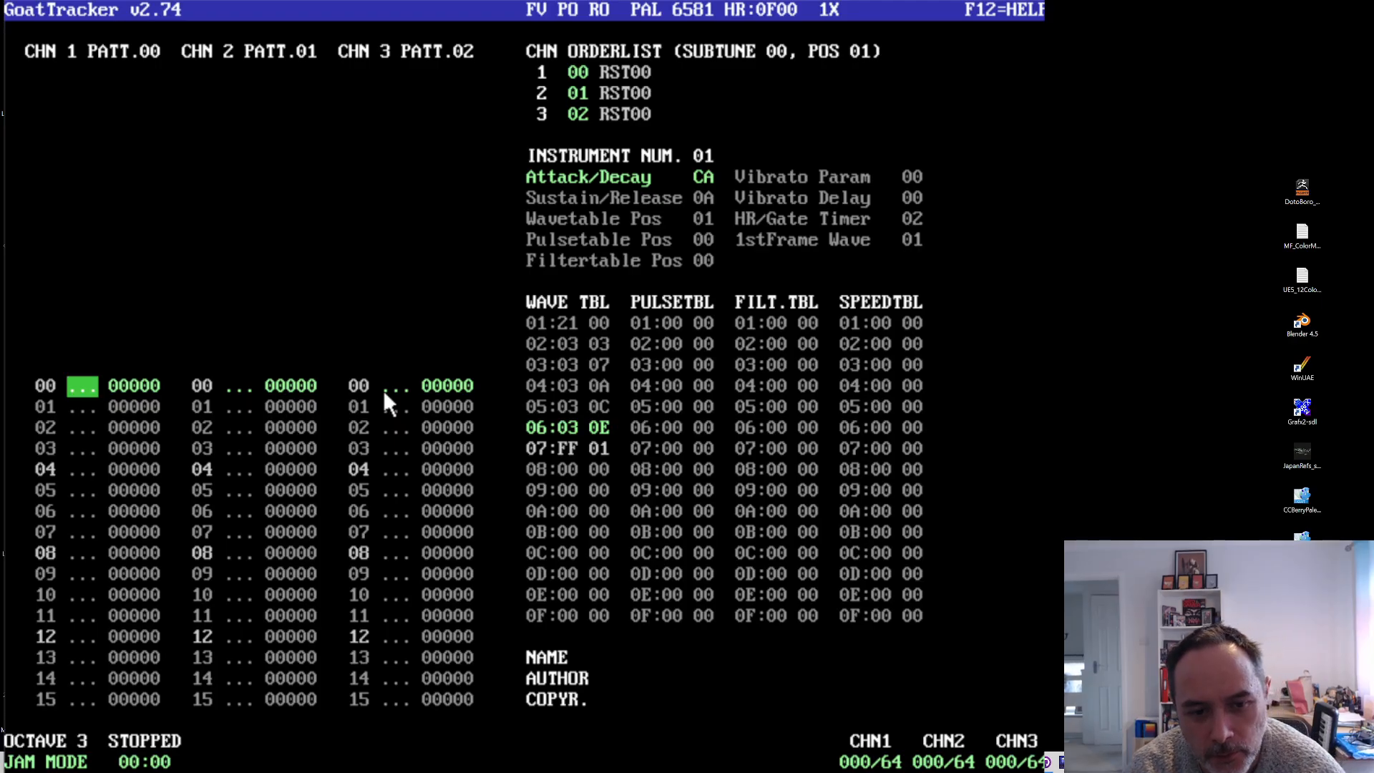
- Switch to edit mode and enter note G-4 at row 00 of channel 1 with instrument 01
key(Up)
key(Down)
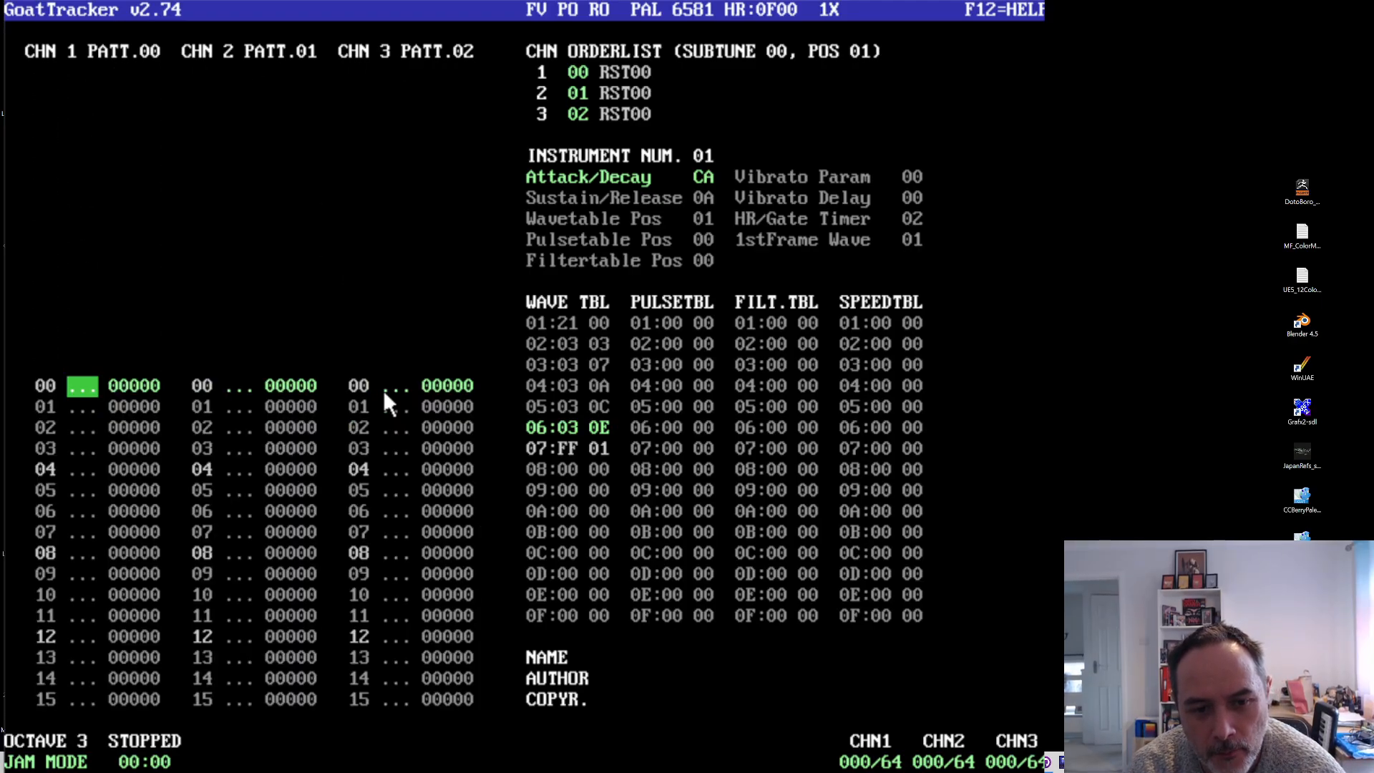
key(space)
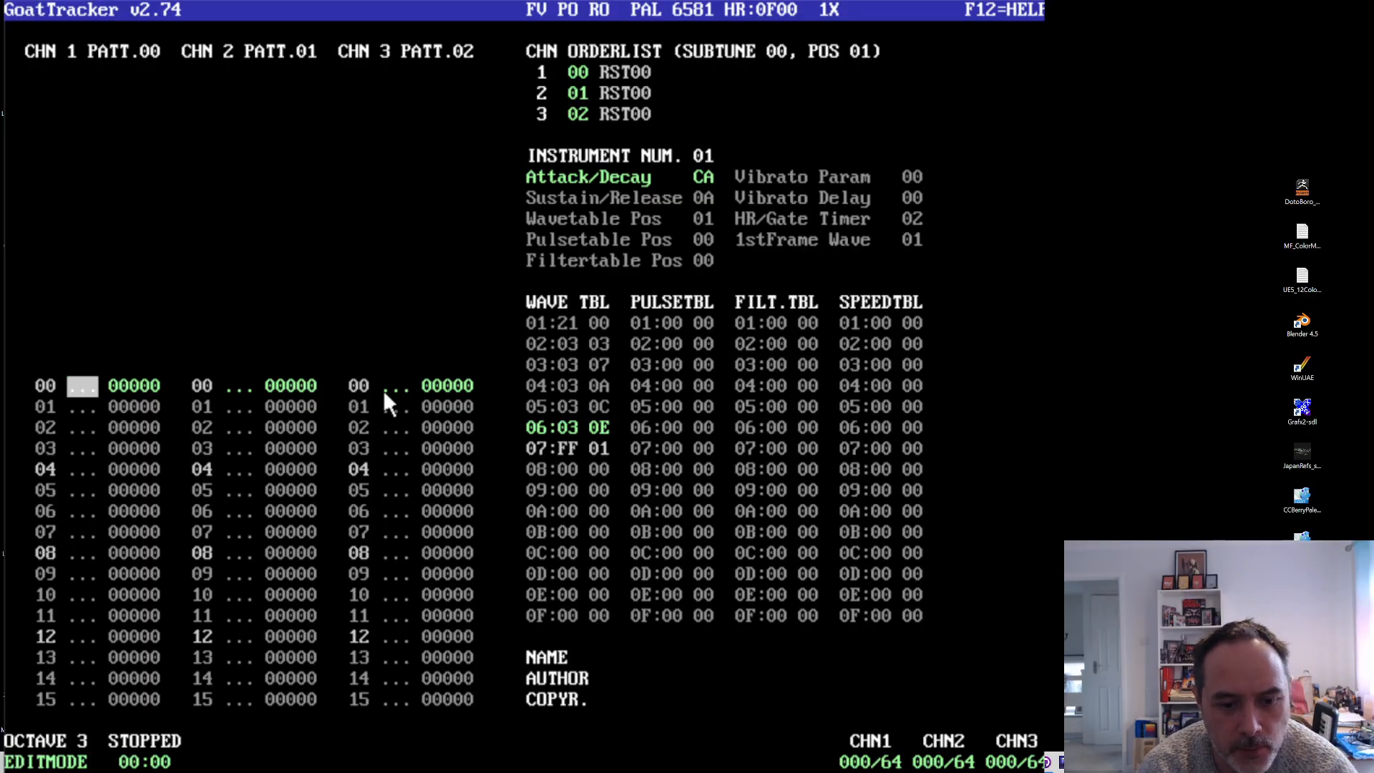
key(t)
- Enter note C-4 at row 16 of channel 1's pattern 00 with instrument 01
key(Down)
key(Down)
key(Down)
key(Down)
key(Down)
key(Down)
key(Down)
key(Down)
key(Down)
key(Down)
key(Down)
key(Down)
key(Down)
key(Down)
key(Down)
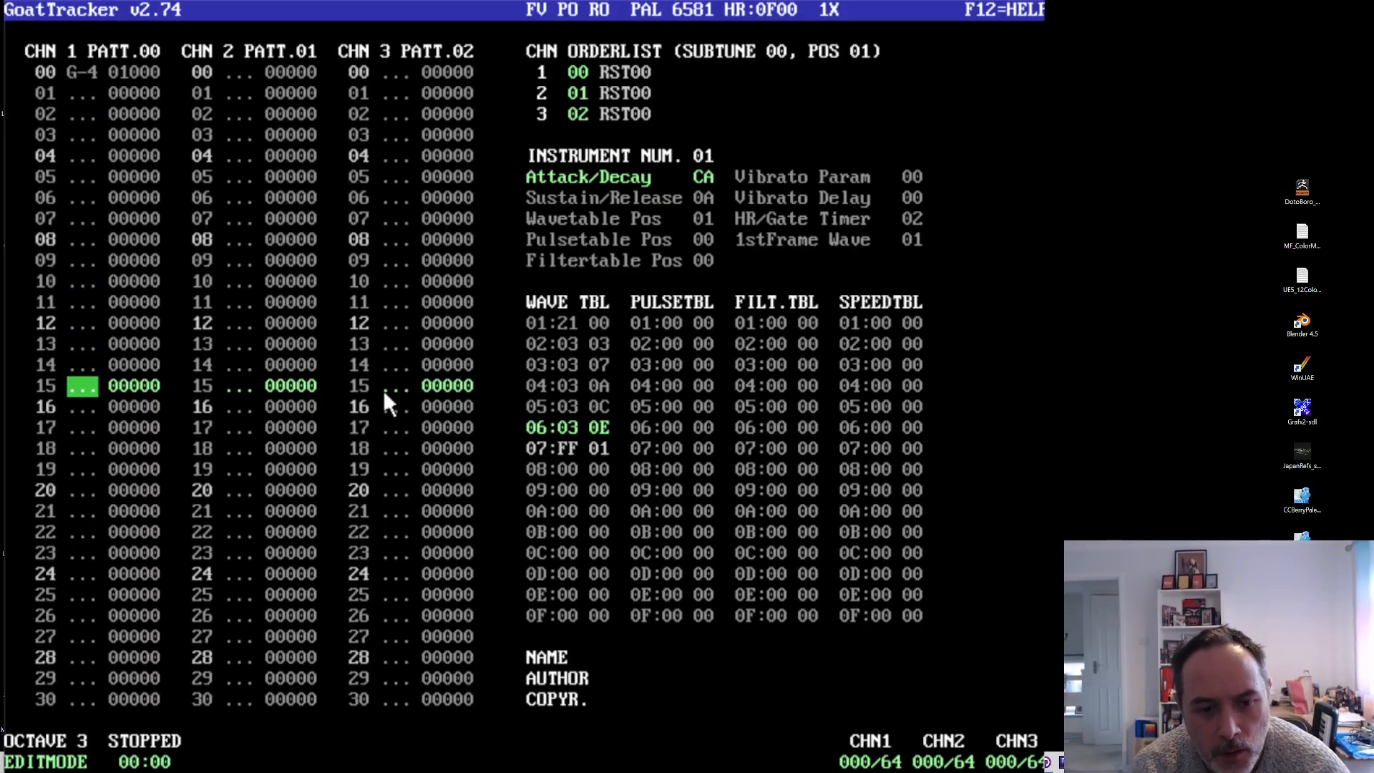
key(q)
- Enter note D-4 at row 32 of channel 1's pattern 00 with instrument 01
key(Down)
key(Down)
key(Down)
key(Down)
key(Down)
key(Down)
key(Down)
key(Down)
key(Down)
key(Down)
key(Down)
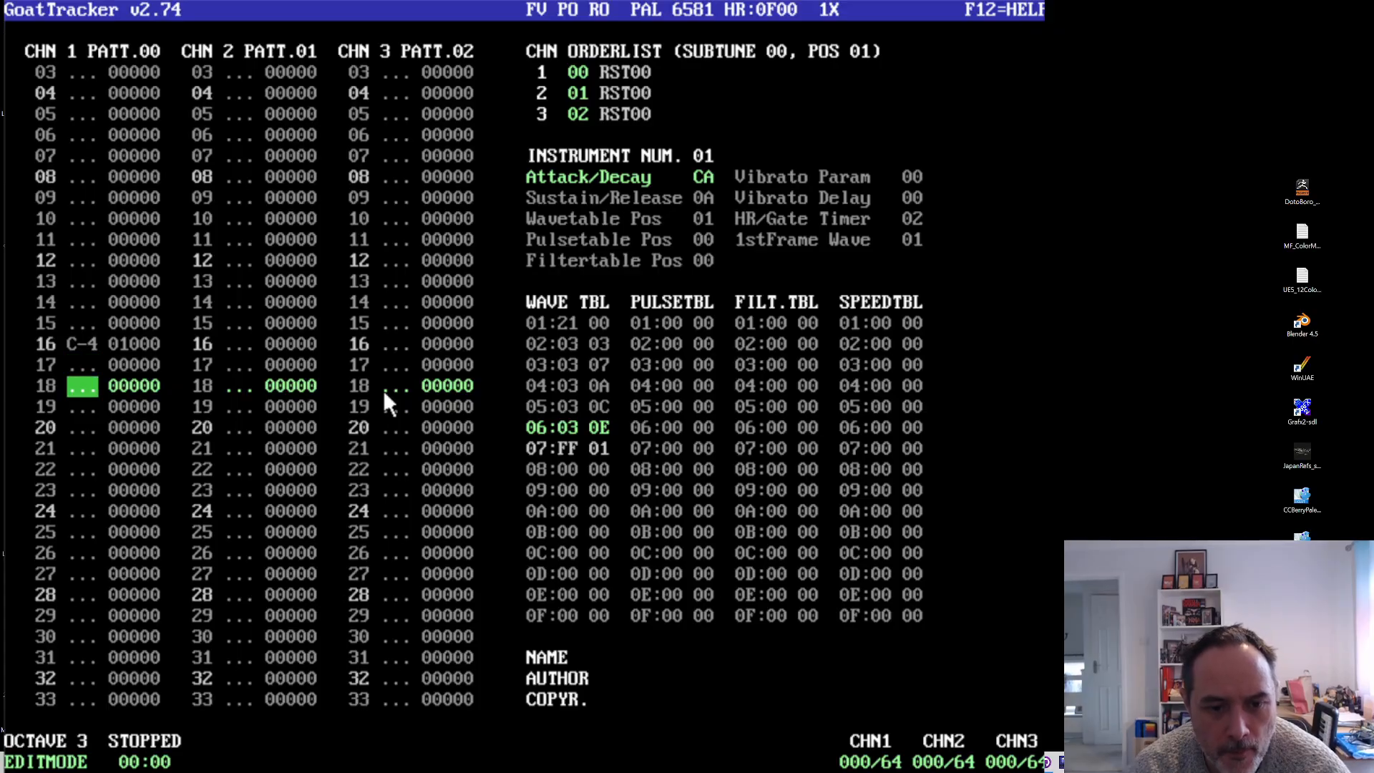
key(Down)
key(Down)
key(Down)
key(Down)
key(w)
- Enter note D-4 at row 48 of channel 1's pattern 00 with instrument 01
key(Down)
key(Down)
key(Down)
key(Down)
key(Down)
key(Down)
key(Down)
key(Down)
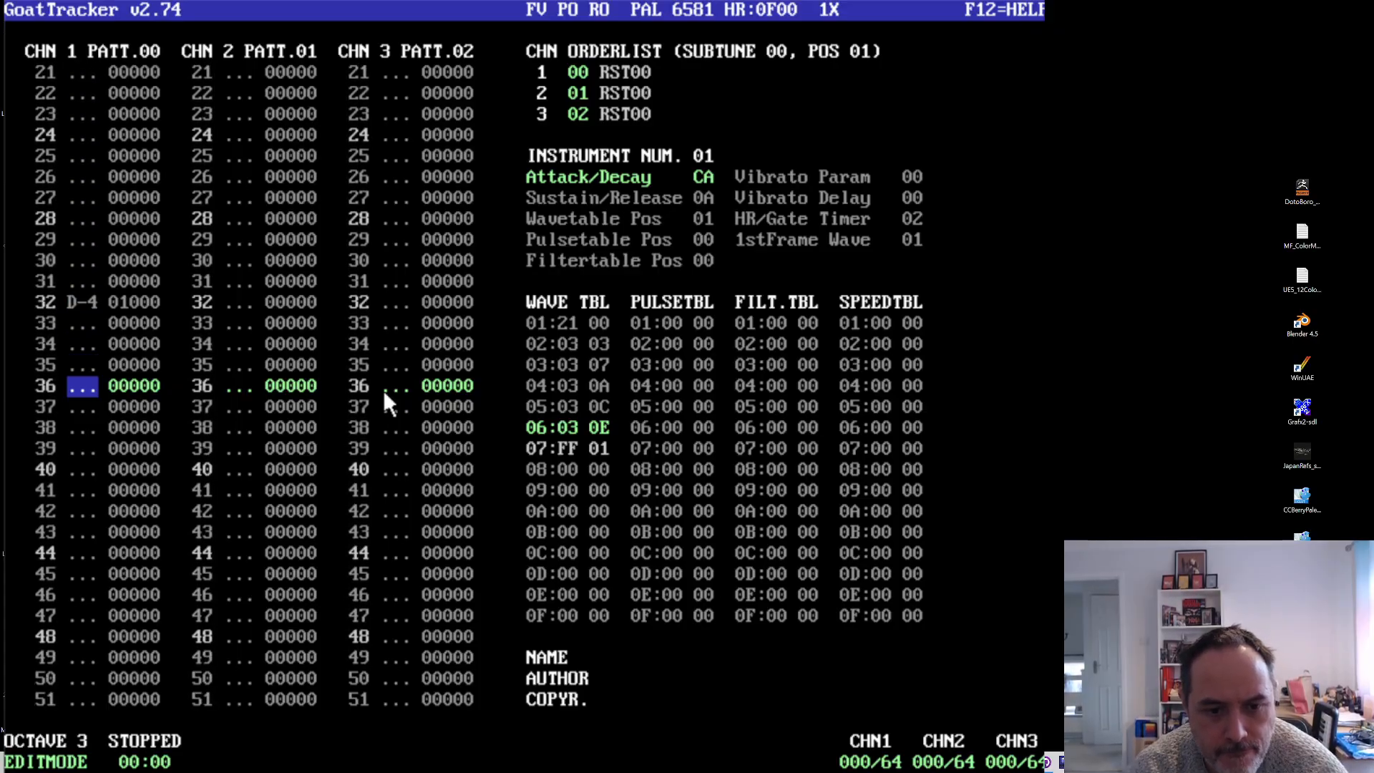
key(Down)
key(Down)
key(Down)
key(Down)
key(Down)
key(Down)
key(Down)
key(Down)
key(Down)
key(Down)
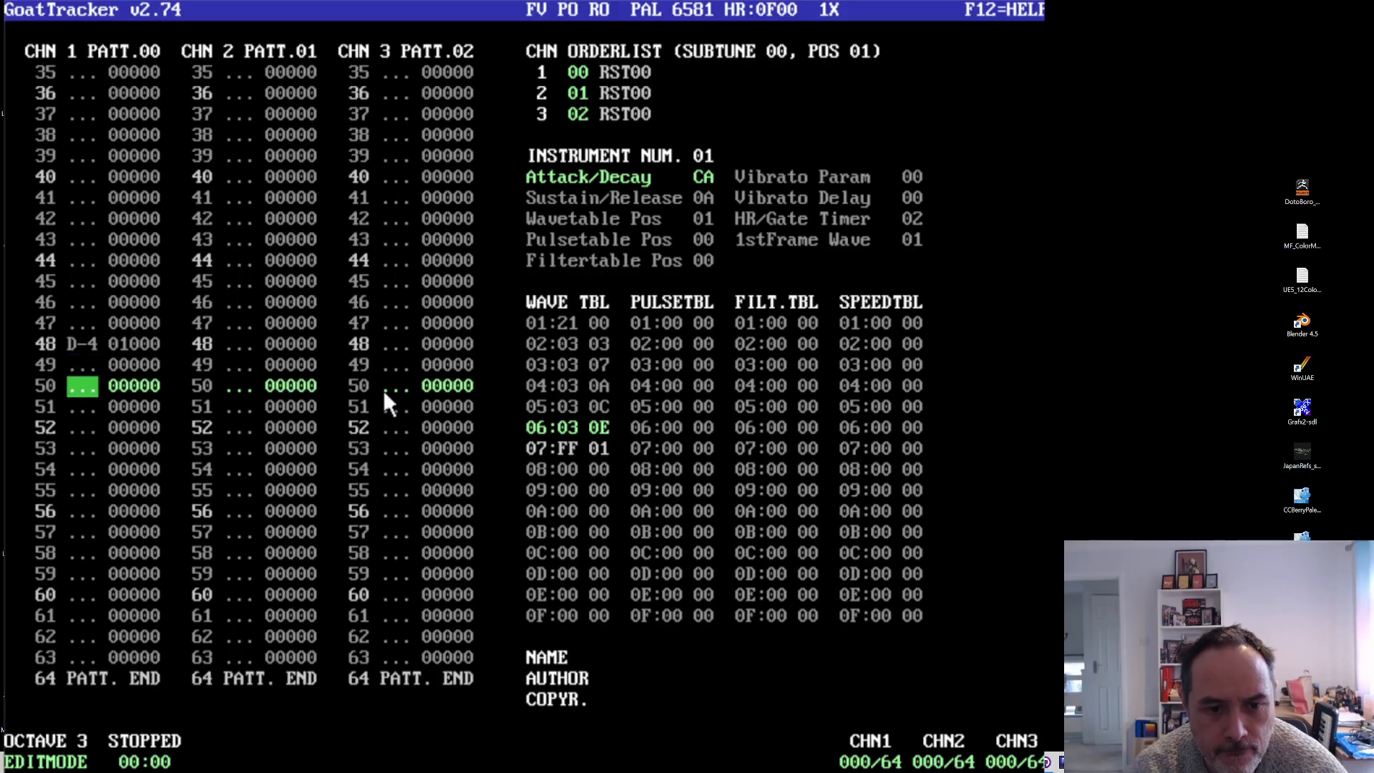
- Play the song from the beginning and set the delay value of wavetable rows 02 to 06 to 04
key(F1)
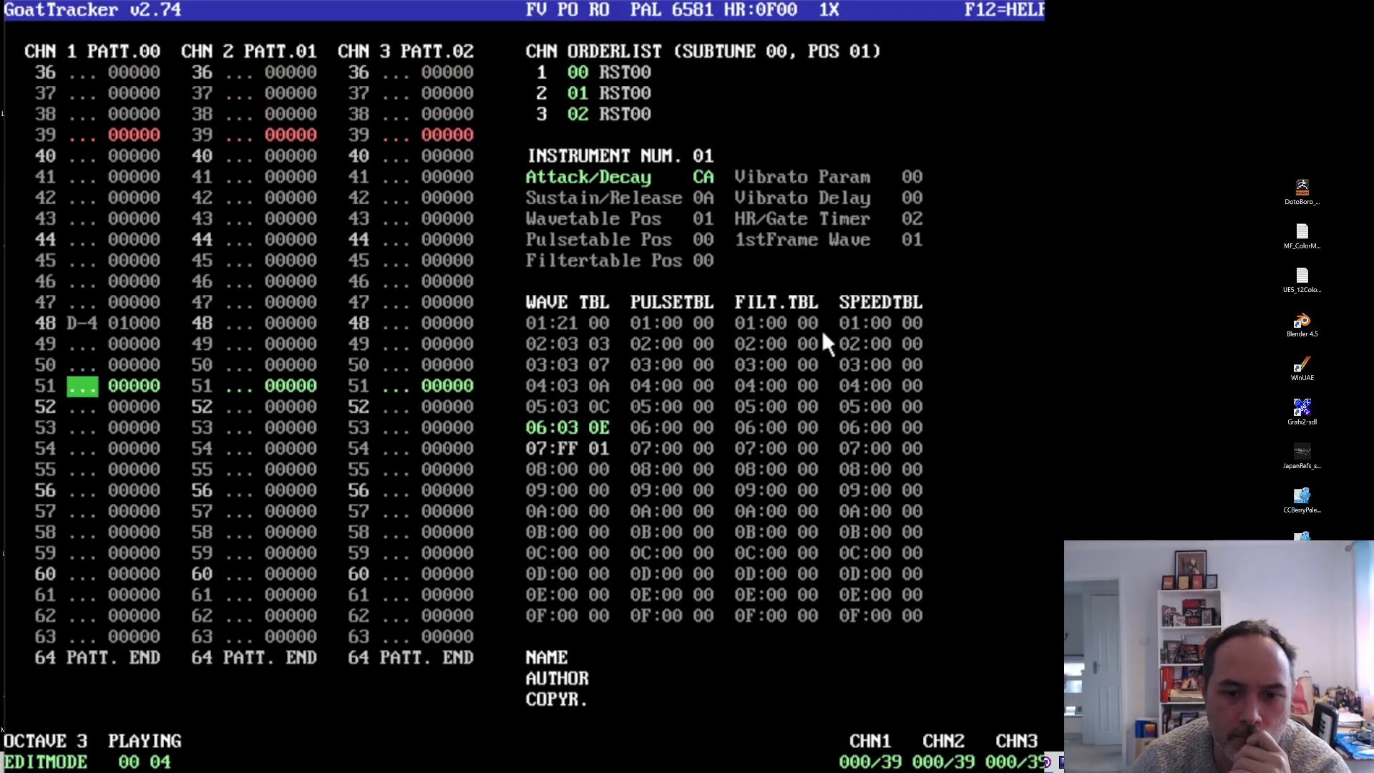
click(574, 345)
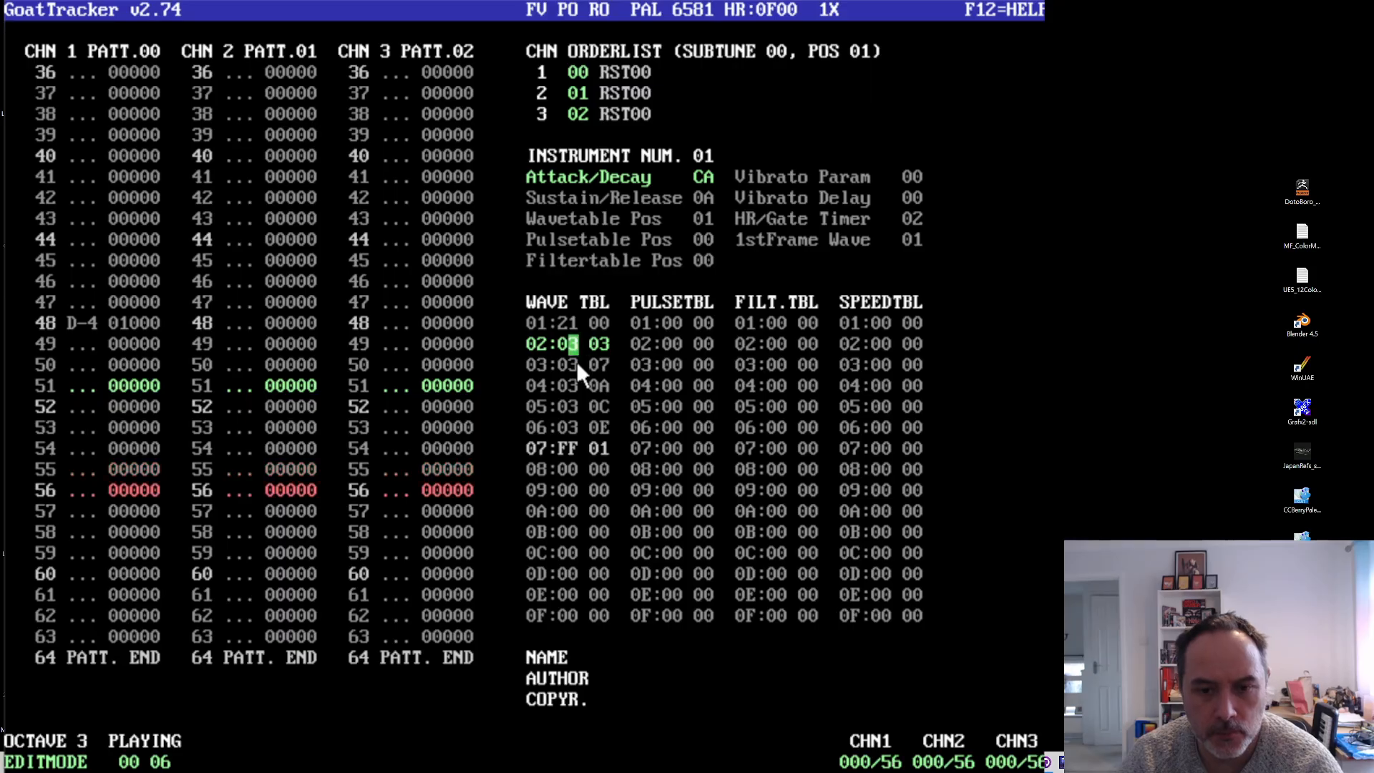
click(574, 365)
text(4)
click(577, 408)
text(4)
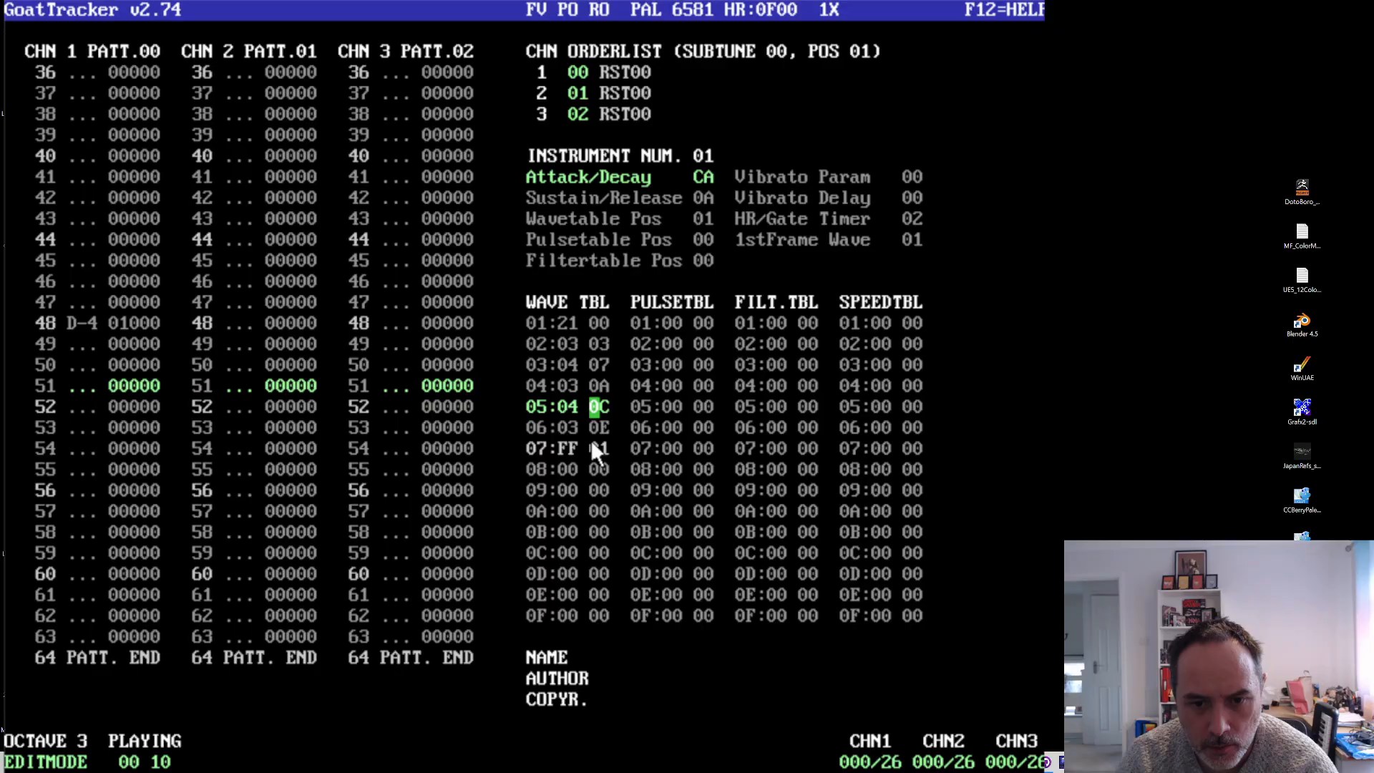
click(572, 384)
text(4)
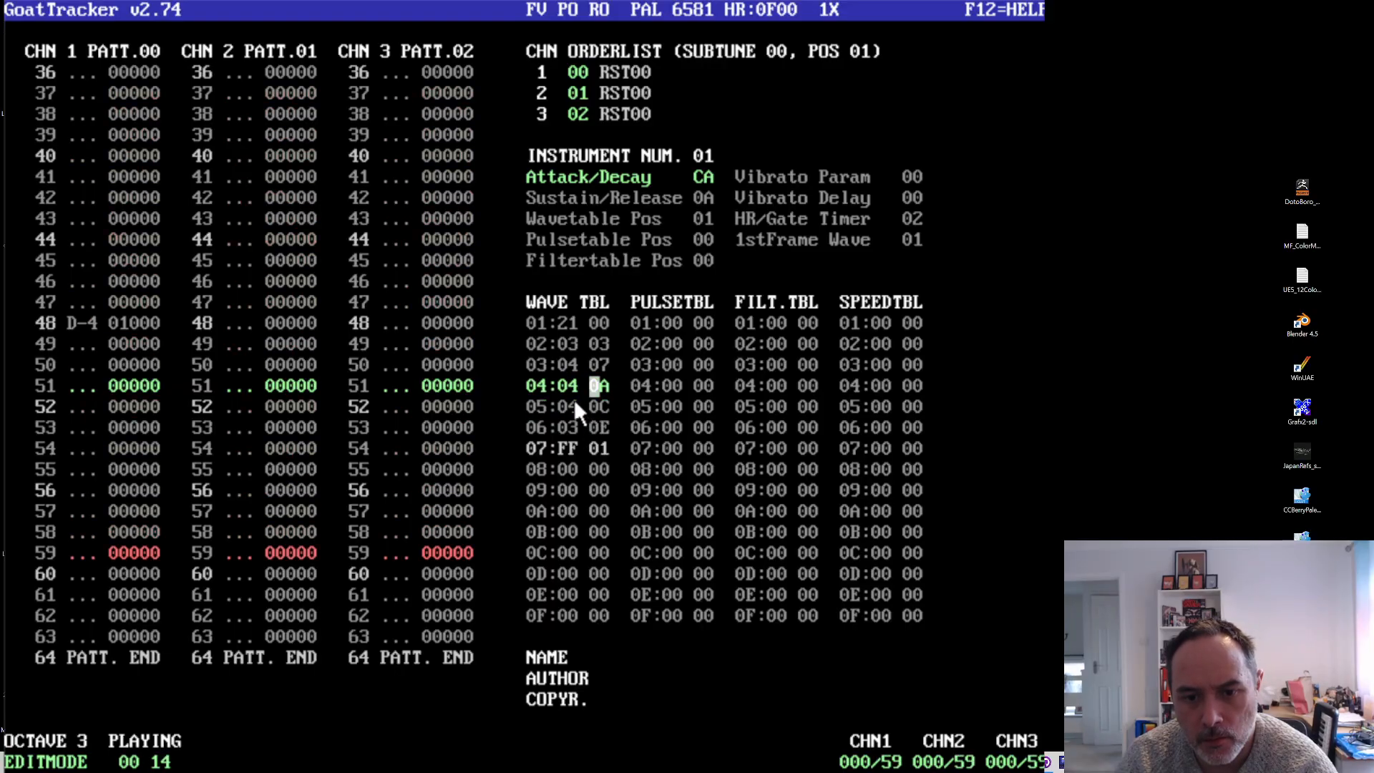
click(571, 428)
text(4)
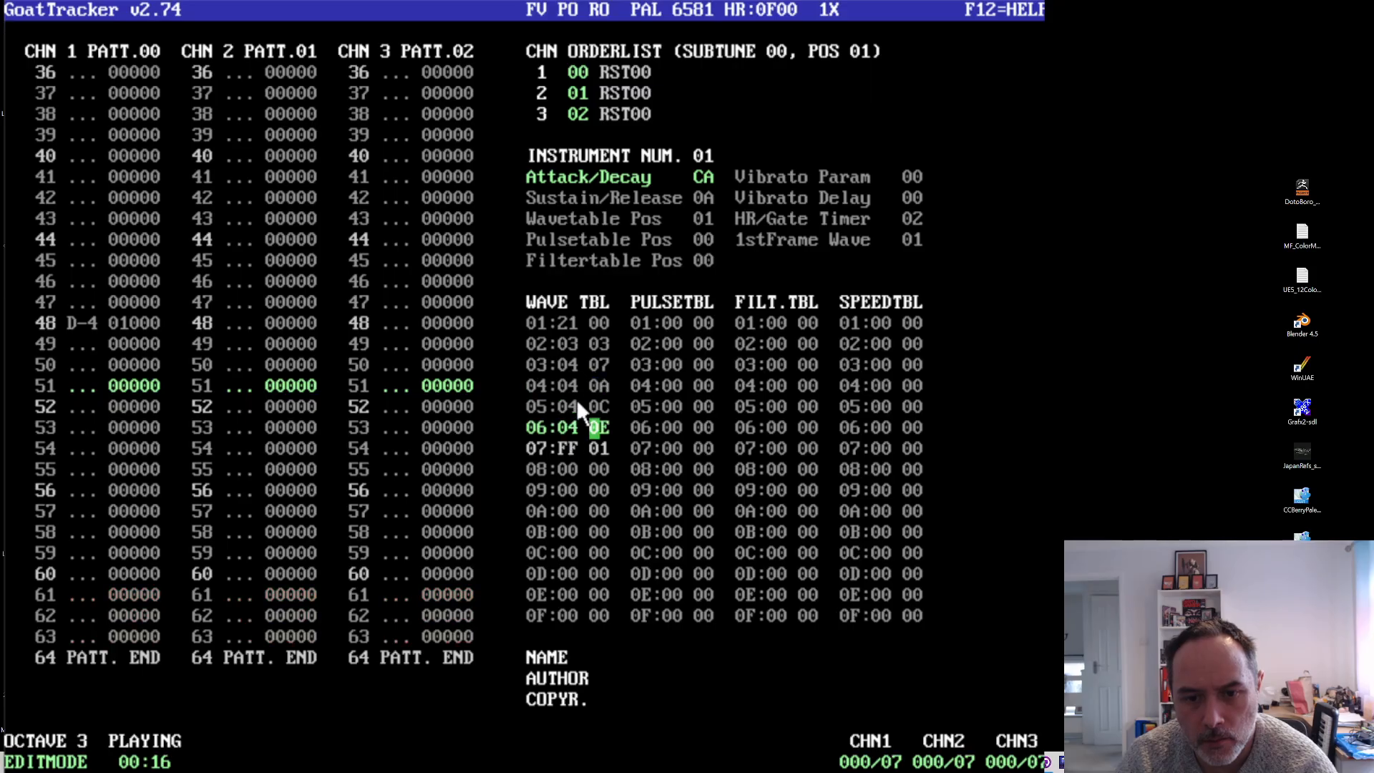
click(571, 341)
text(4)
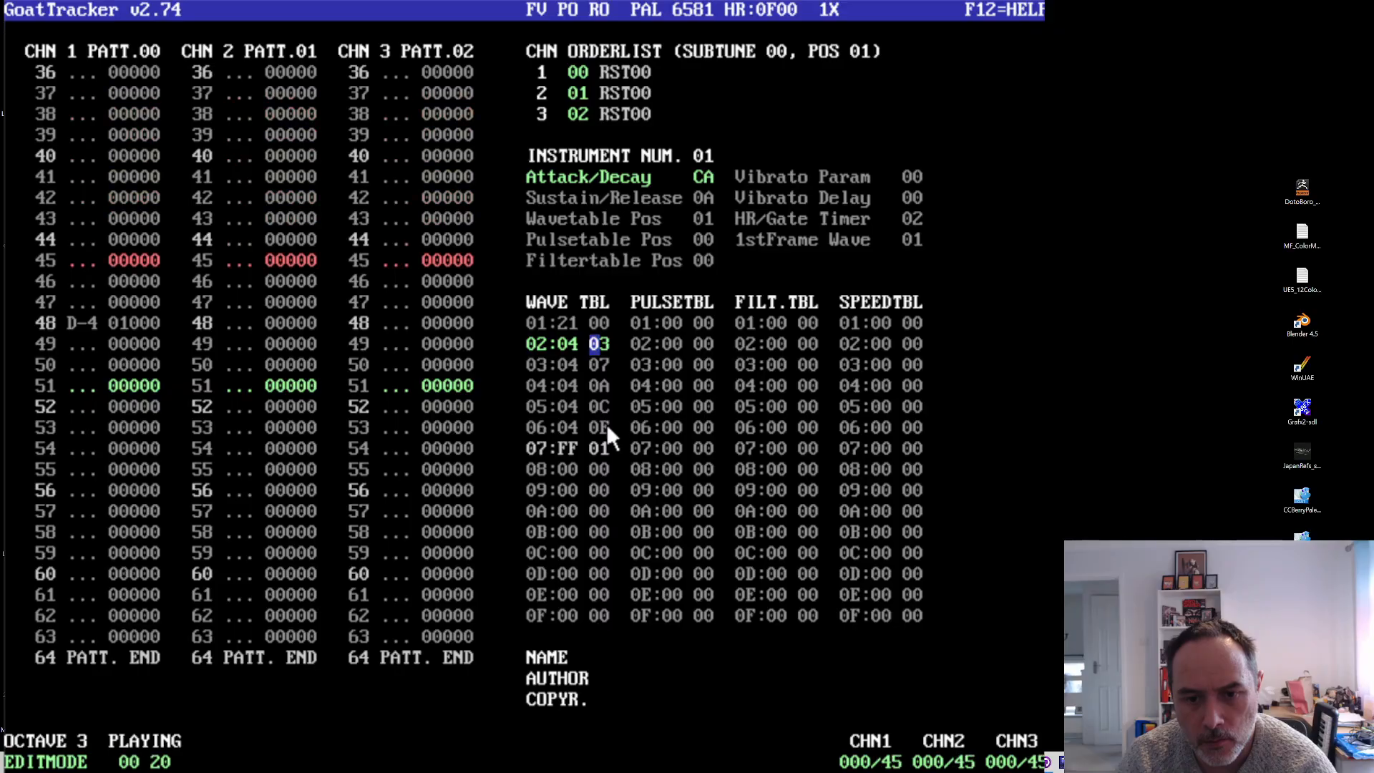
- Set the note value of wavetable row 06 to 0F
key(Down)
key(Down)
key(Down)
key(Down)
key(Left)
key(Left)
key(Down)
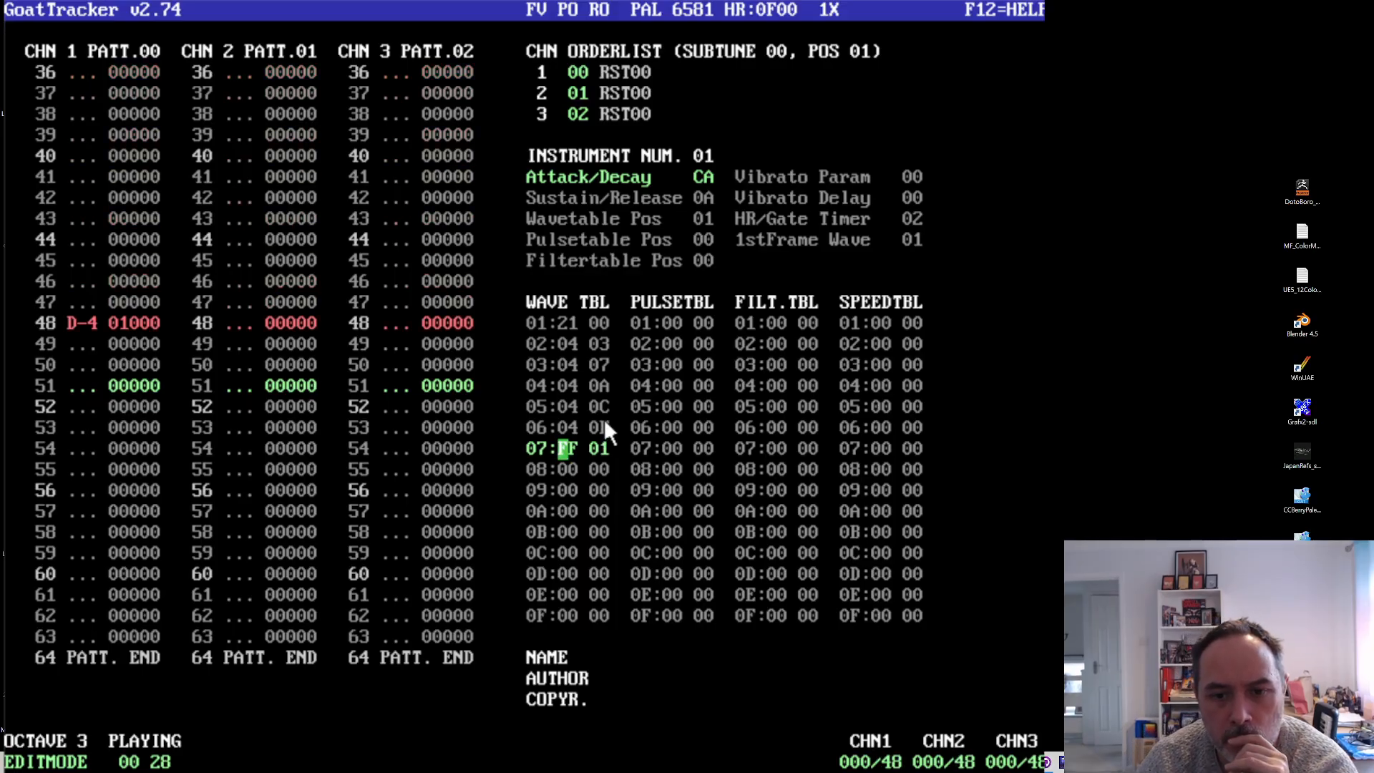
- Switch to instrument 02 and enter note E-3 with it at row 00 of channel 2
click(713, 155)
click(253, 204)
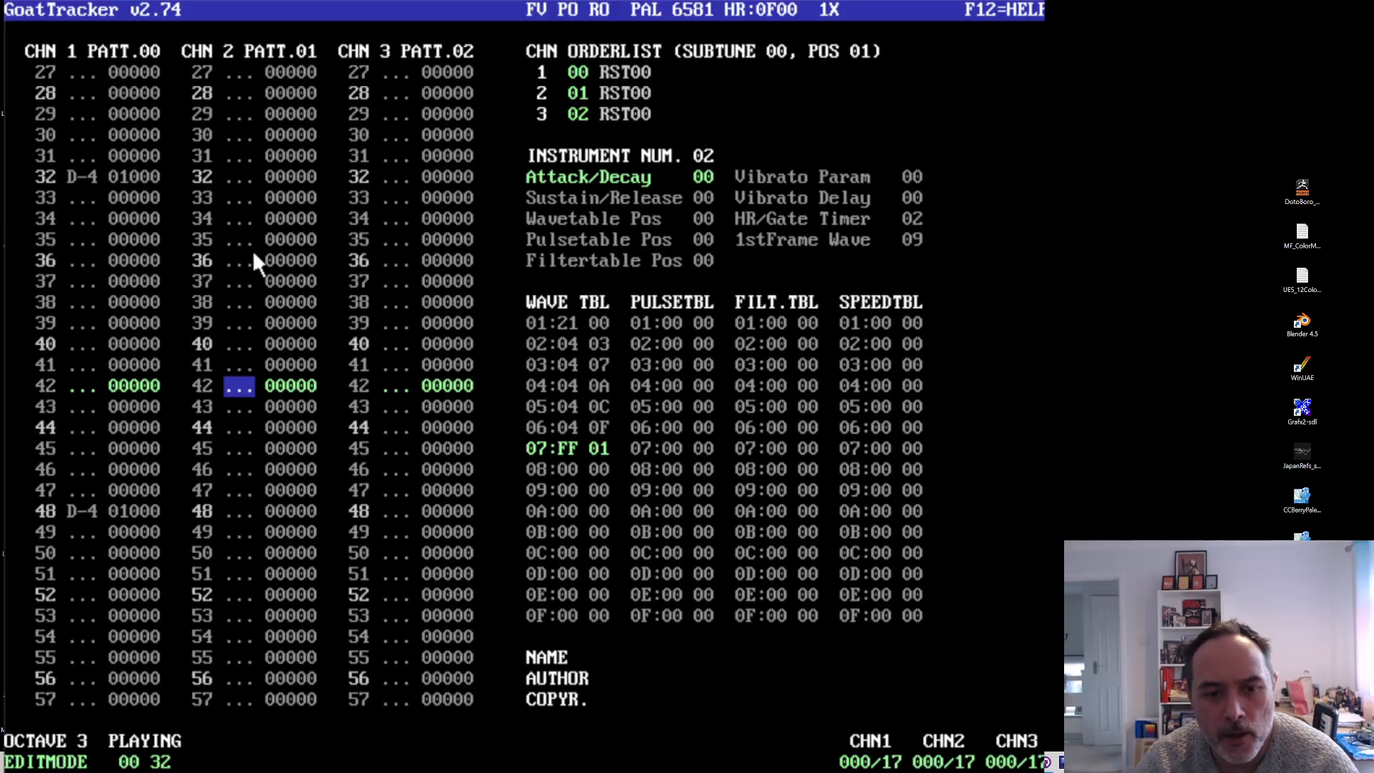
key(Up)
key(Up)
key(Up)
key(Up)
key(Up)
key(Up)
key(Up)
key(Up)
key(Up)
key(Up)
key(Up)
key(Up)
key(Up)
key(Up)
key(Up)
key(Up)
key(Up)
key(Up)
key(Up)
key(Up)
key(Up)
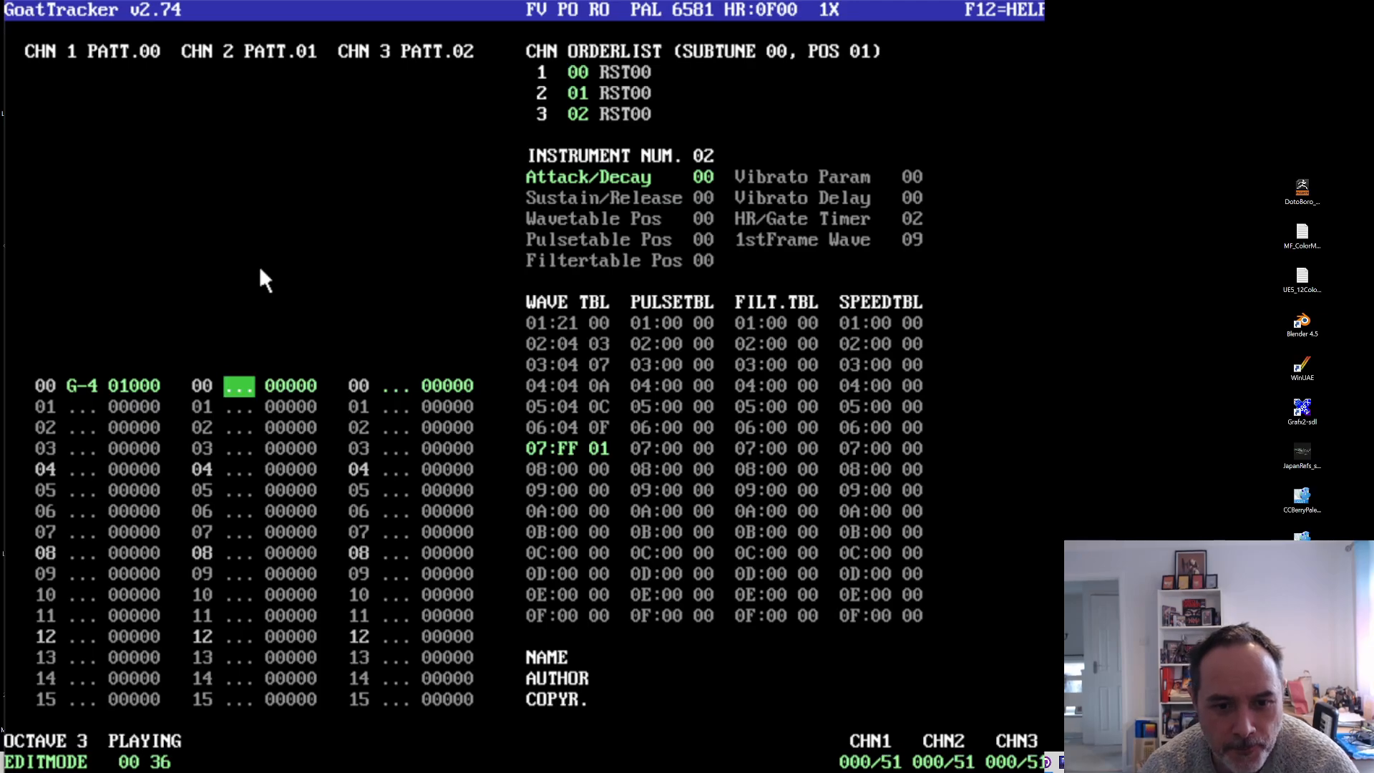
key(c)
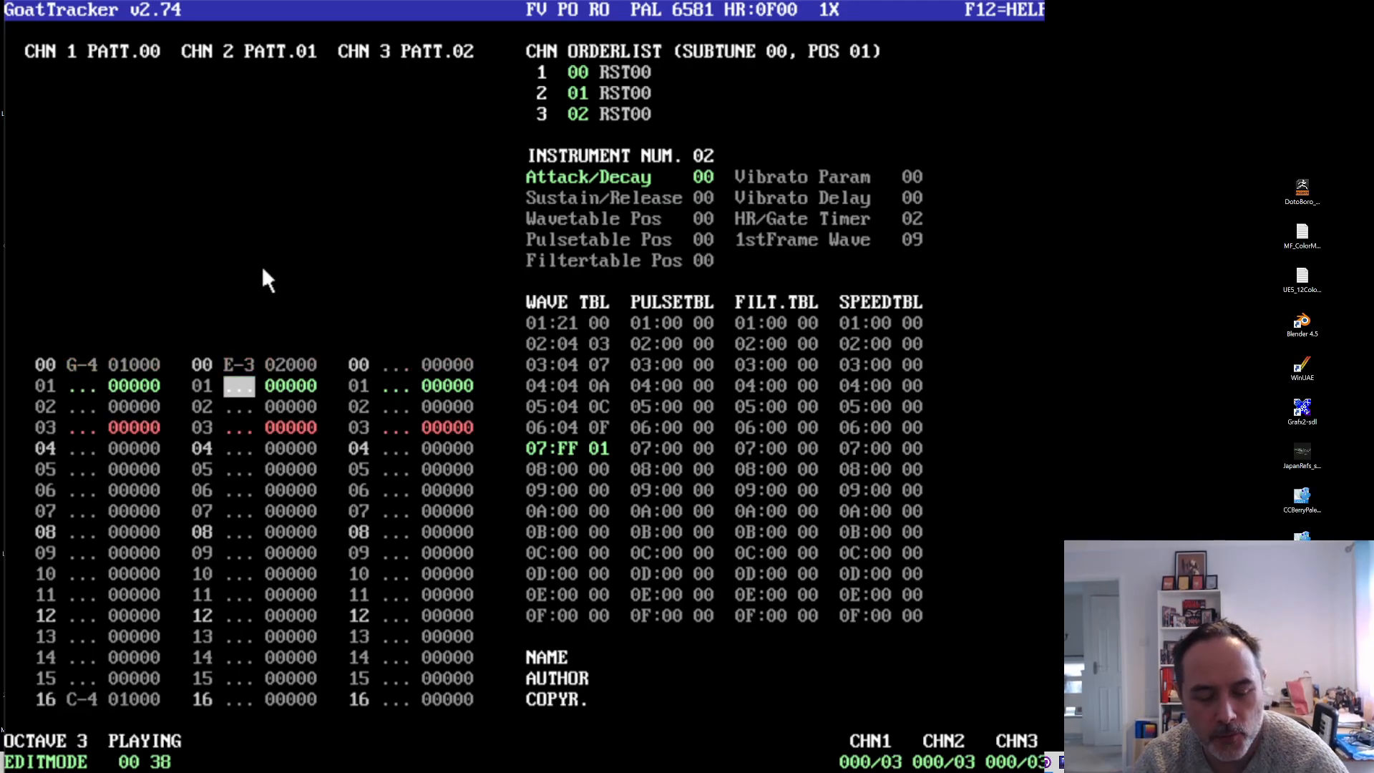
- Stop playback and switch to jam mode with the cursor on row 00 of channel 2
key(space)
key(F4)
key(space)
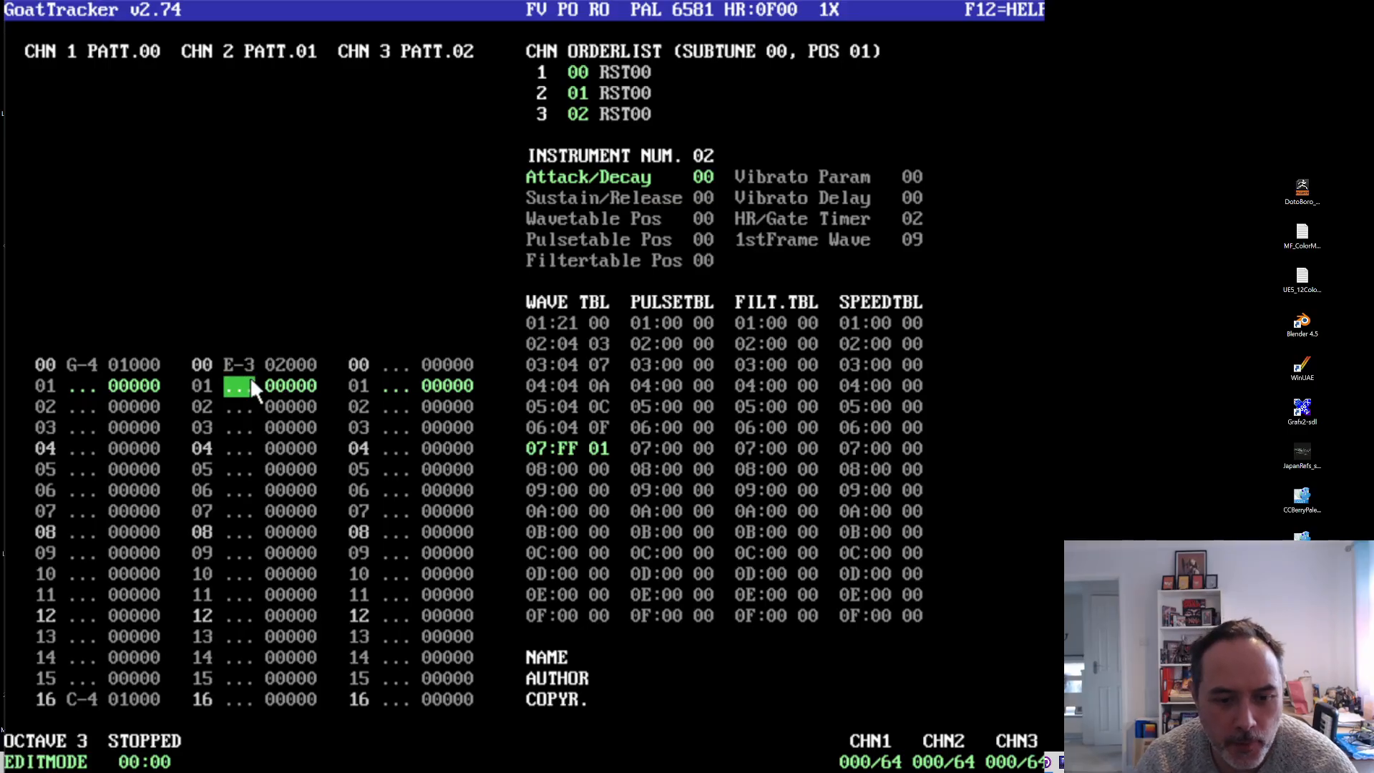
key(space)
click(249, 360)
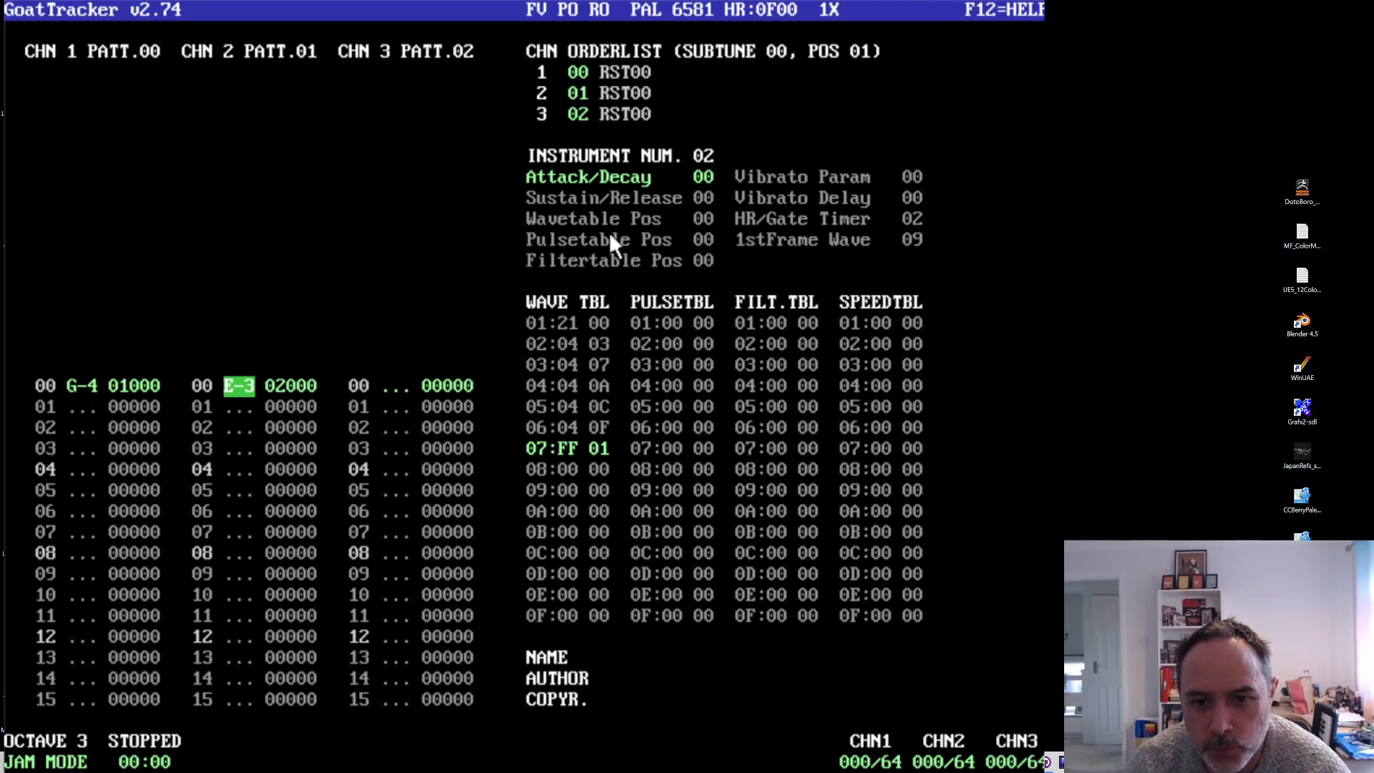
- Set the waveform of wavetable row 08 to 20 and instrument 02's Attack/Decay and Sustain/Release to 0F
click(564, 468)
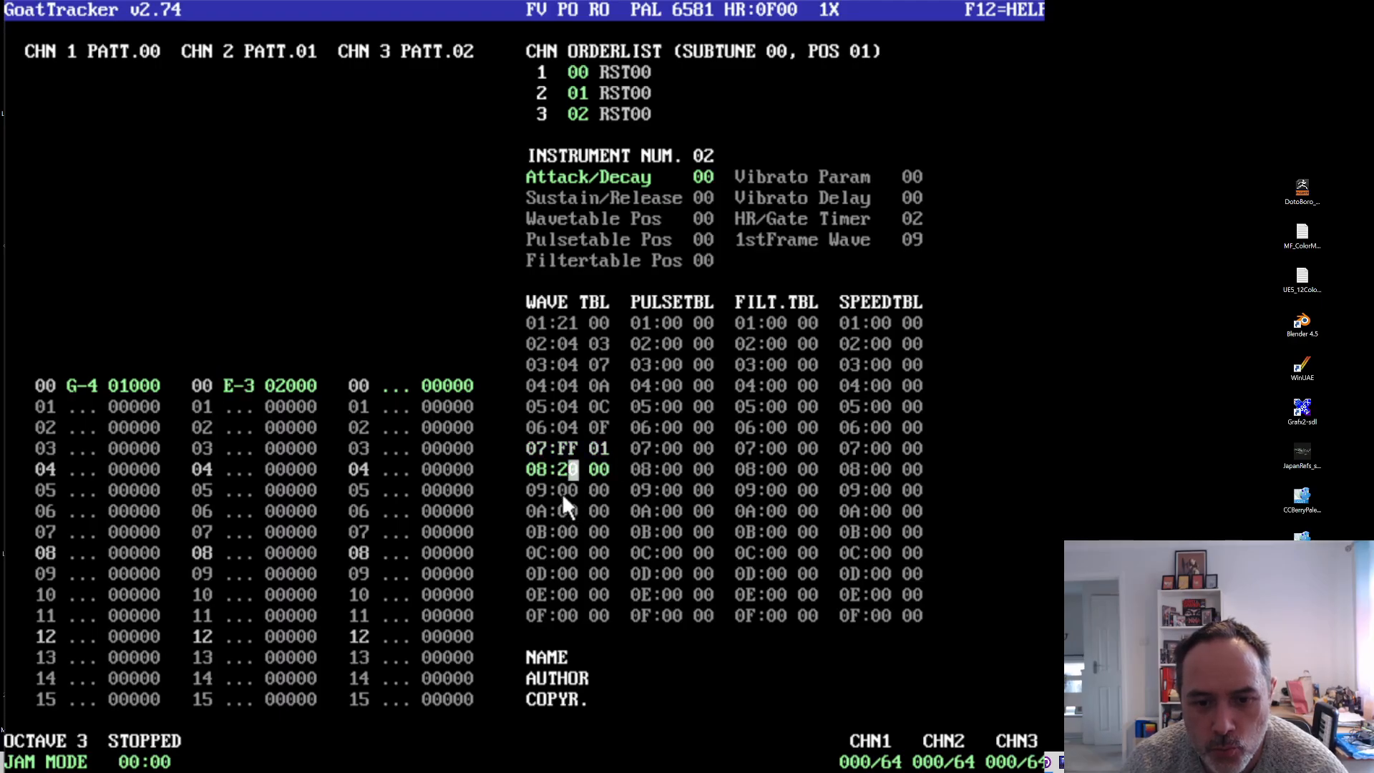
click(707, 176)
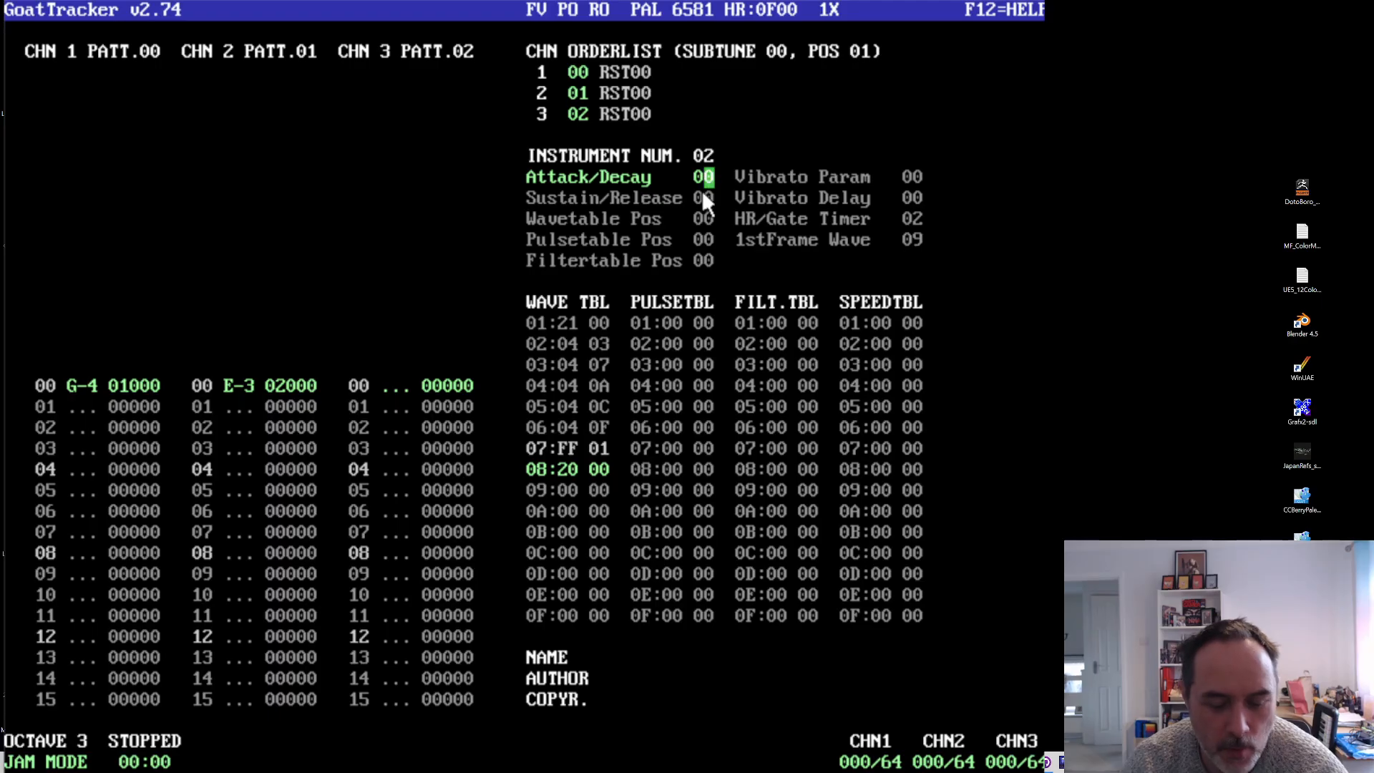
text(0f0f)
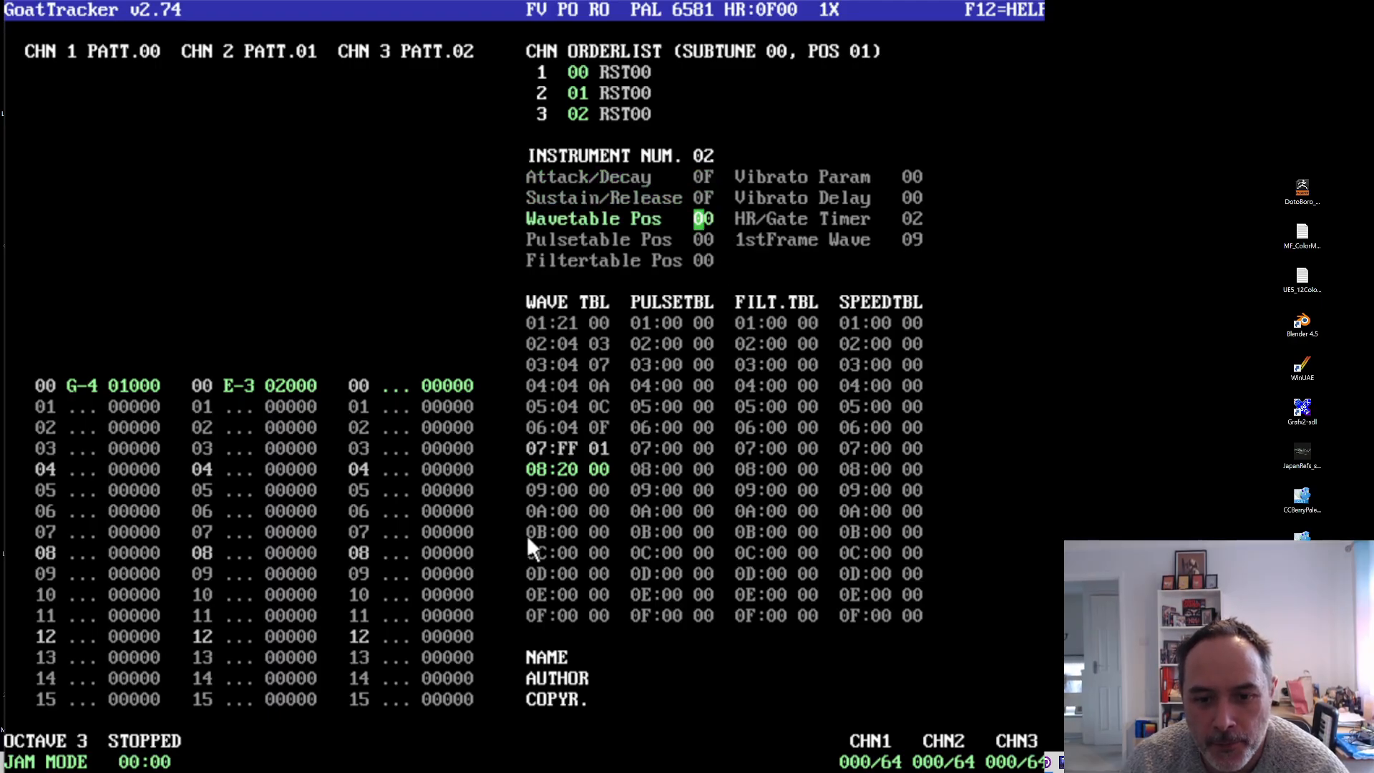
- Set wavetable row 08 to 21 and row 09 to FF 00, and point instrument 02's Wavetable Pos to 08
click(572, 469)
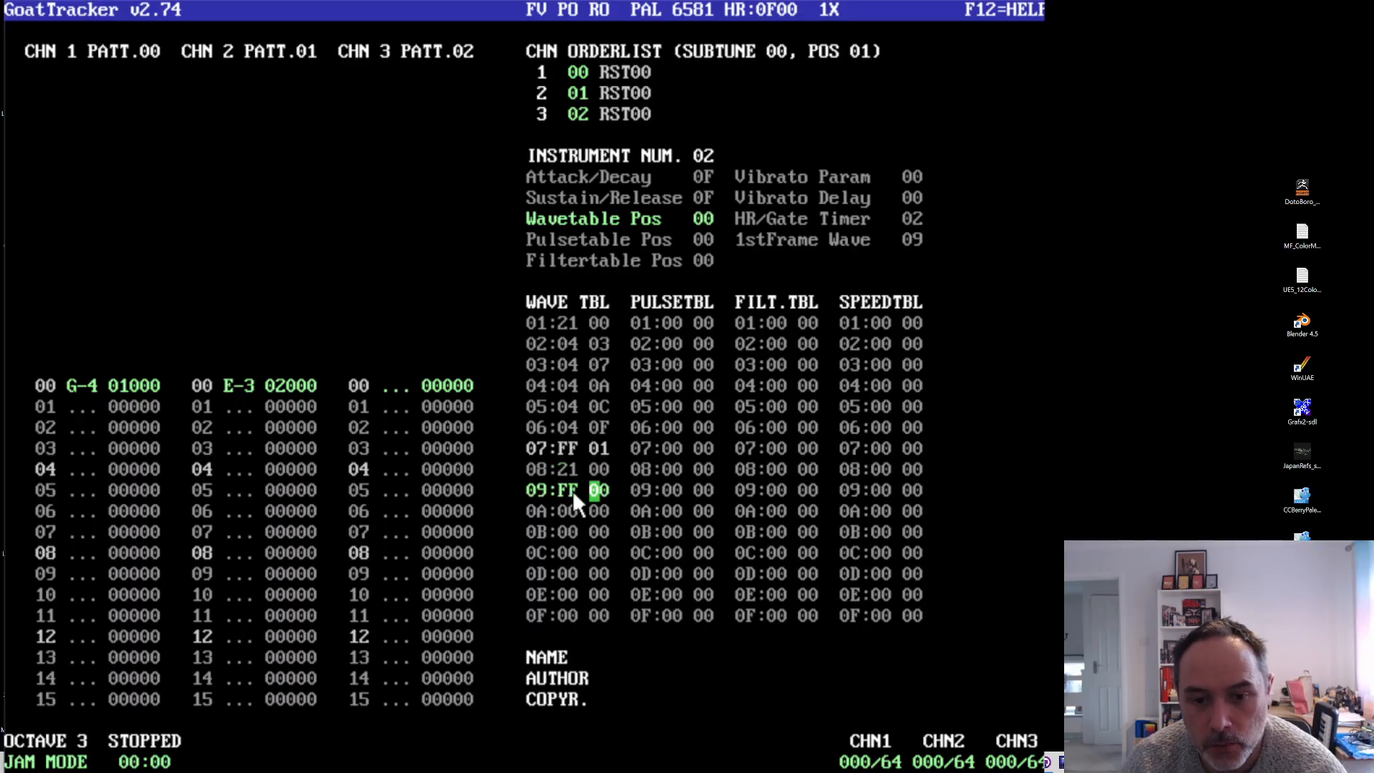
click(237, 386)
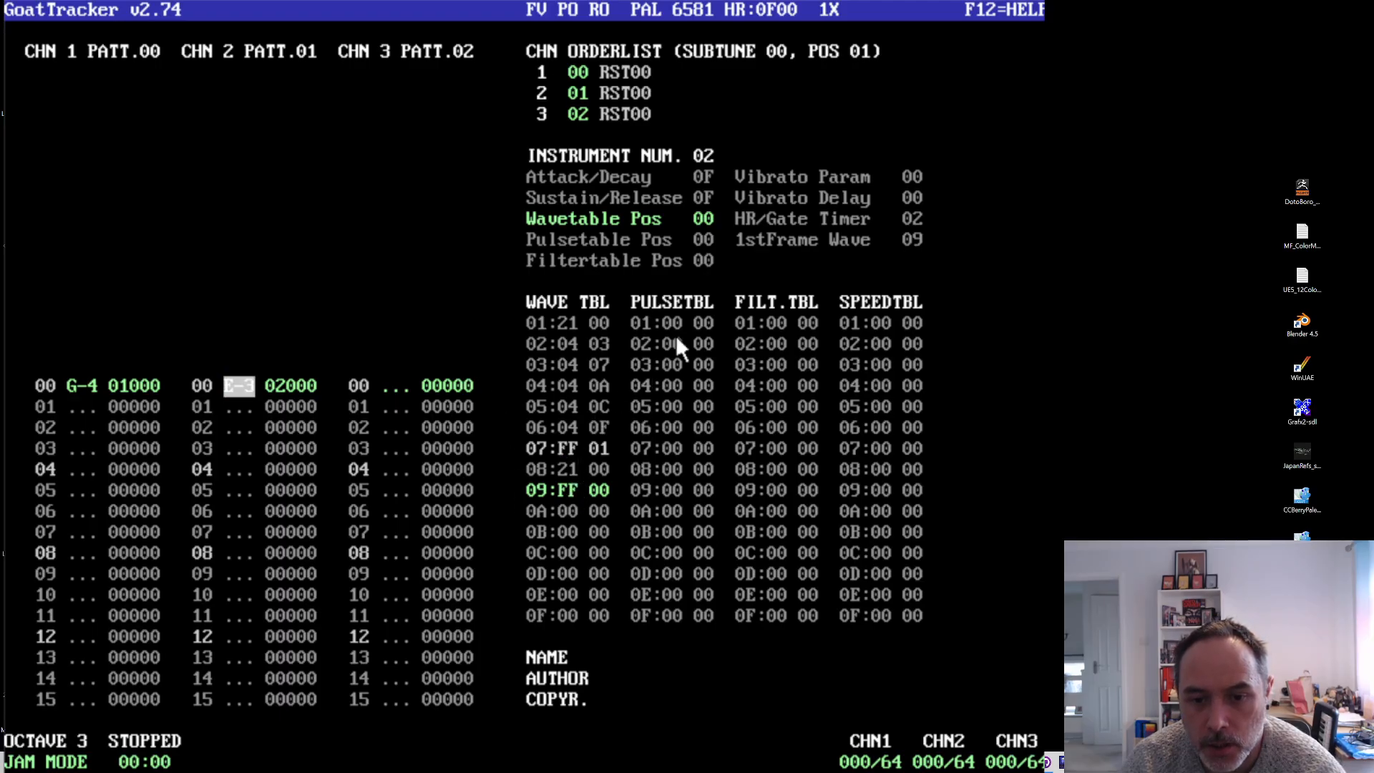
click(709, 238)
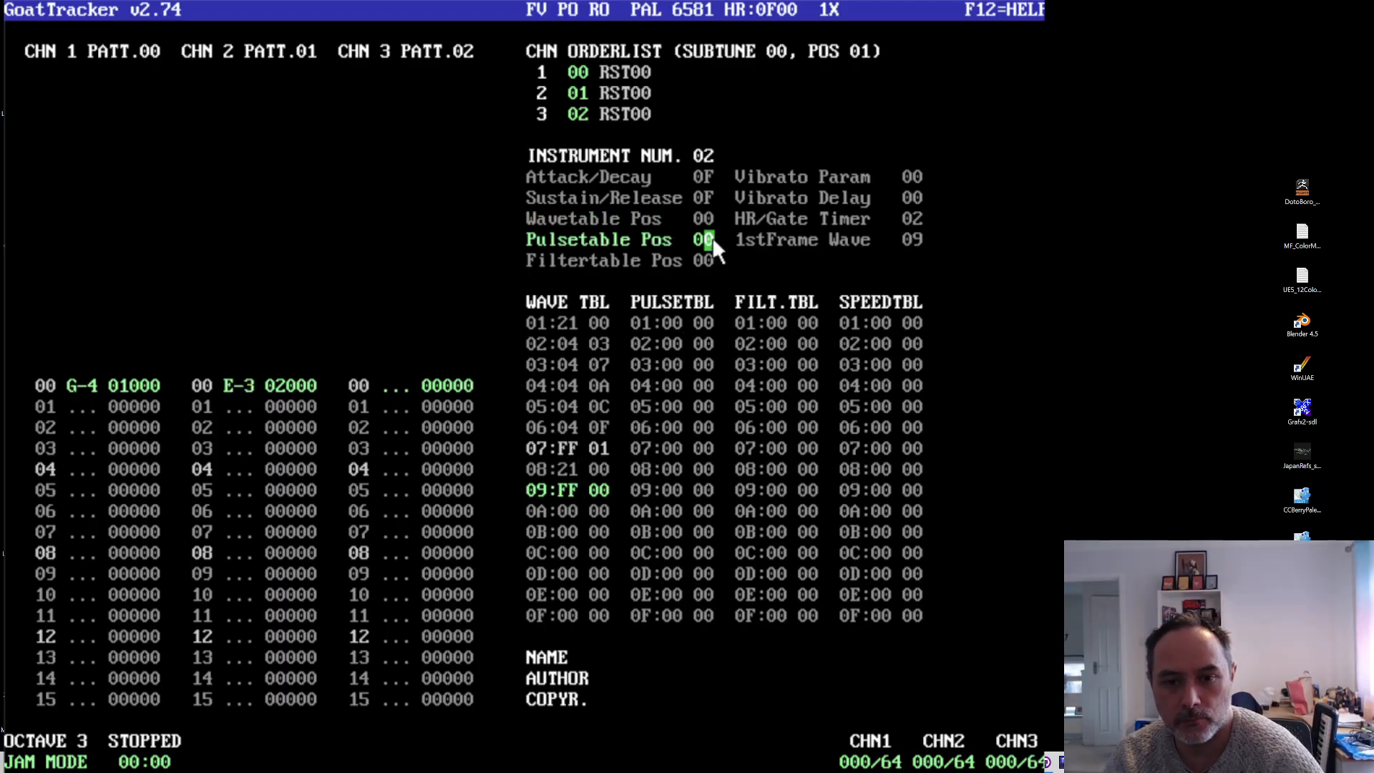
click(711, 222)
text(8)
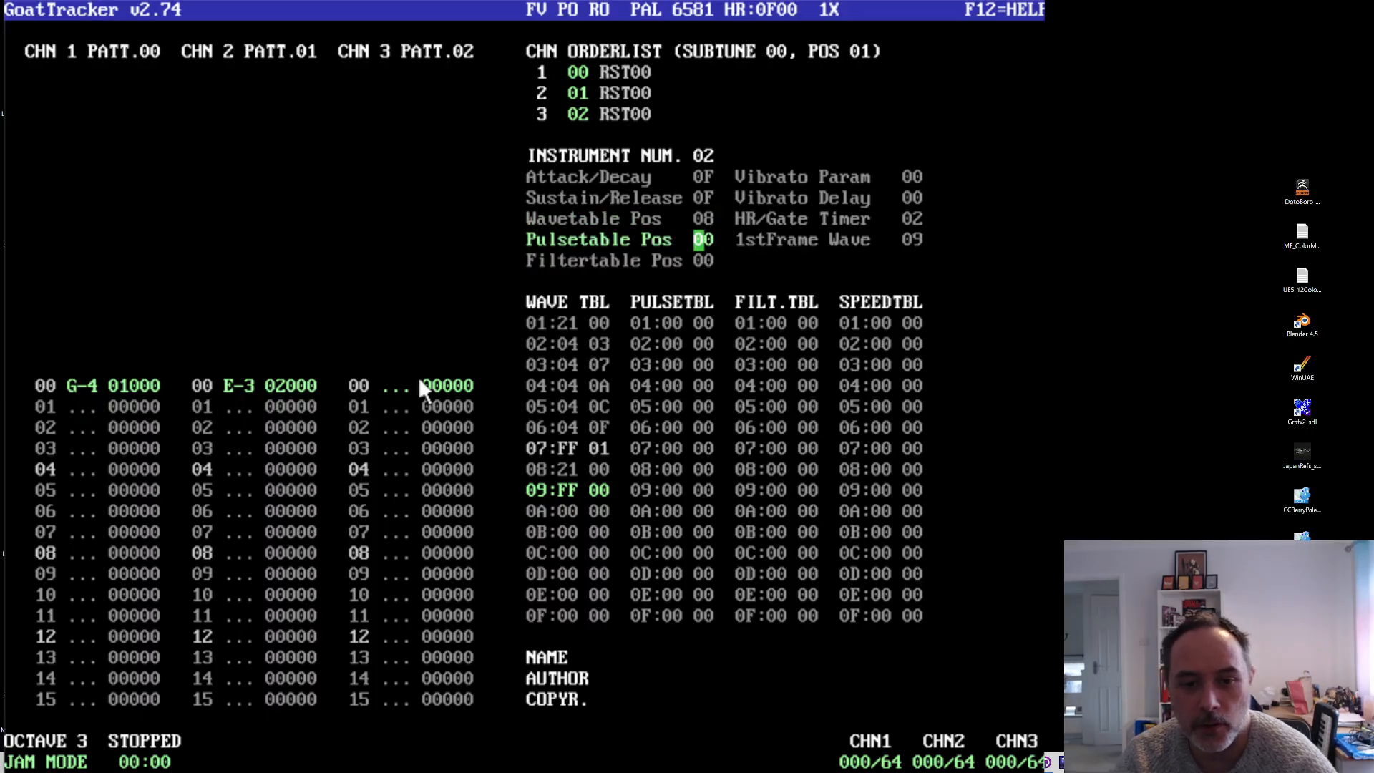
- Lower the octave to 1 and replace the note at row 00 of channel 2 with G-1 in edit mode
click(242, 386)
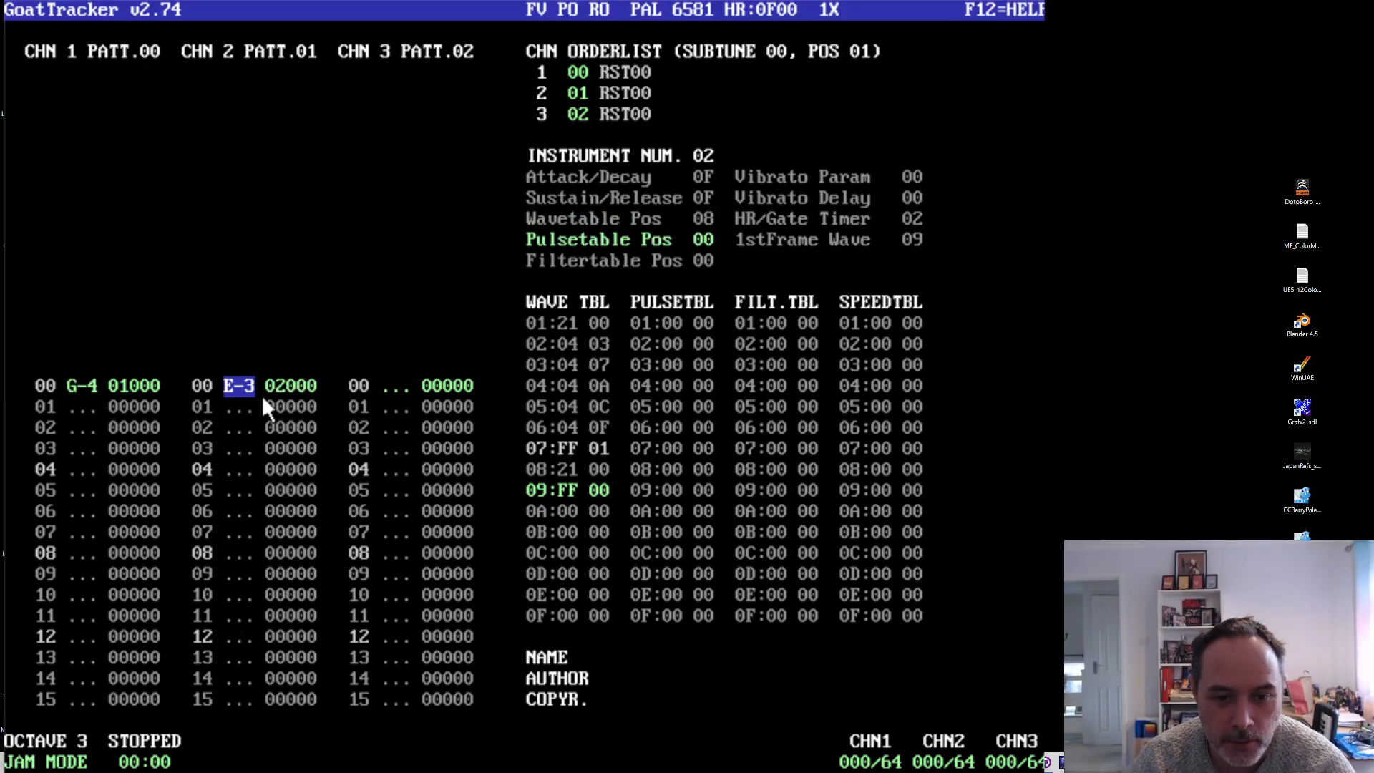
click(88, 733)
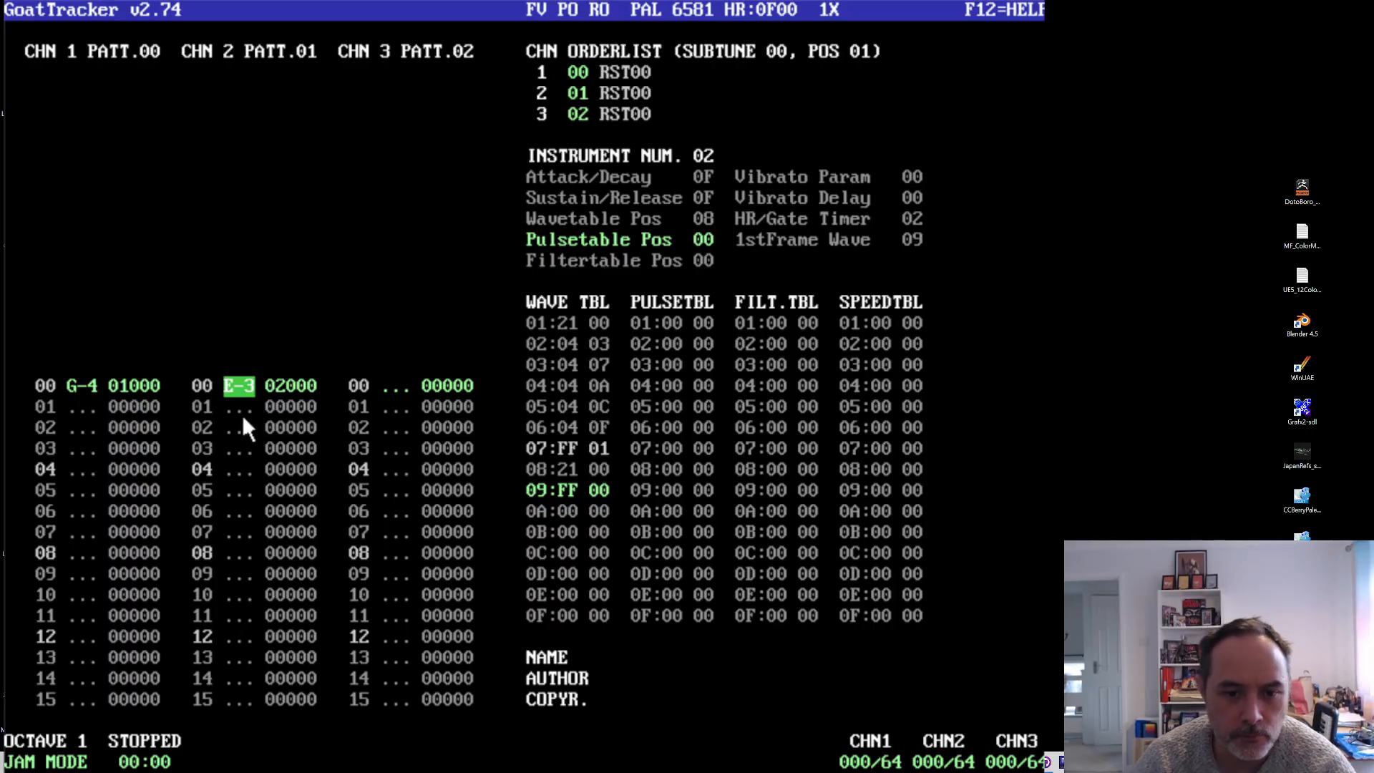
key(space)
key(b)
- Enter note C-1 further down channel 2's pattern 01 with instrument 02
key(Down)
key(Down)
key(Down)
key(Down)
key(Down)
key(Down)
key(Down)
key(Down)
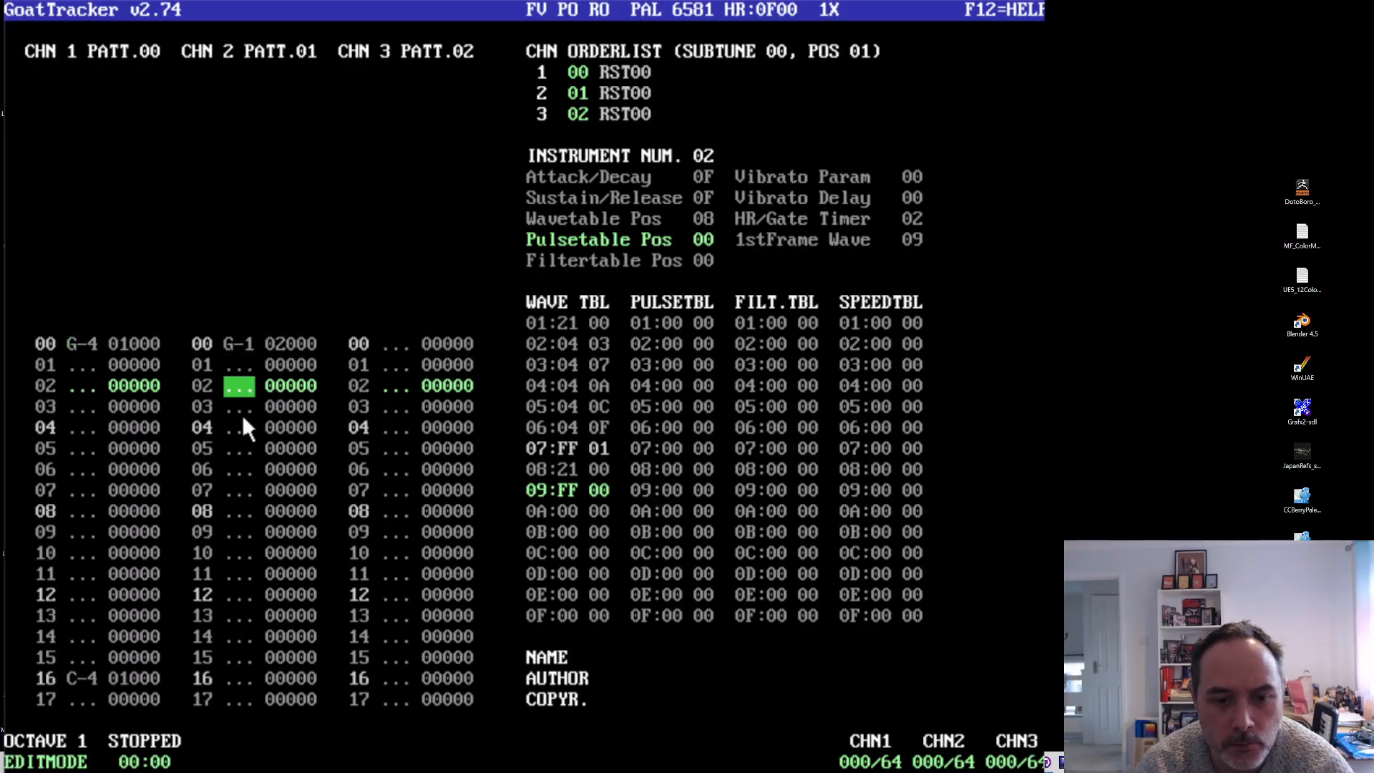
key(Down)
key(Down)
key(Down)
key(Down)
key(Down)
key(Down)
key(Down)
key(Down)
key(Down)
key(Down)
key(Down)
key(Down)
key(Down)
key(Down)
key(Down)
key(Down)
key(Down)
key(Down)
key(Down)
key(Down)
key(z)
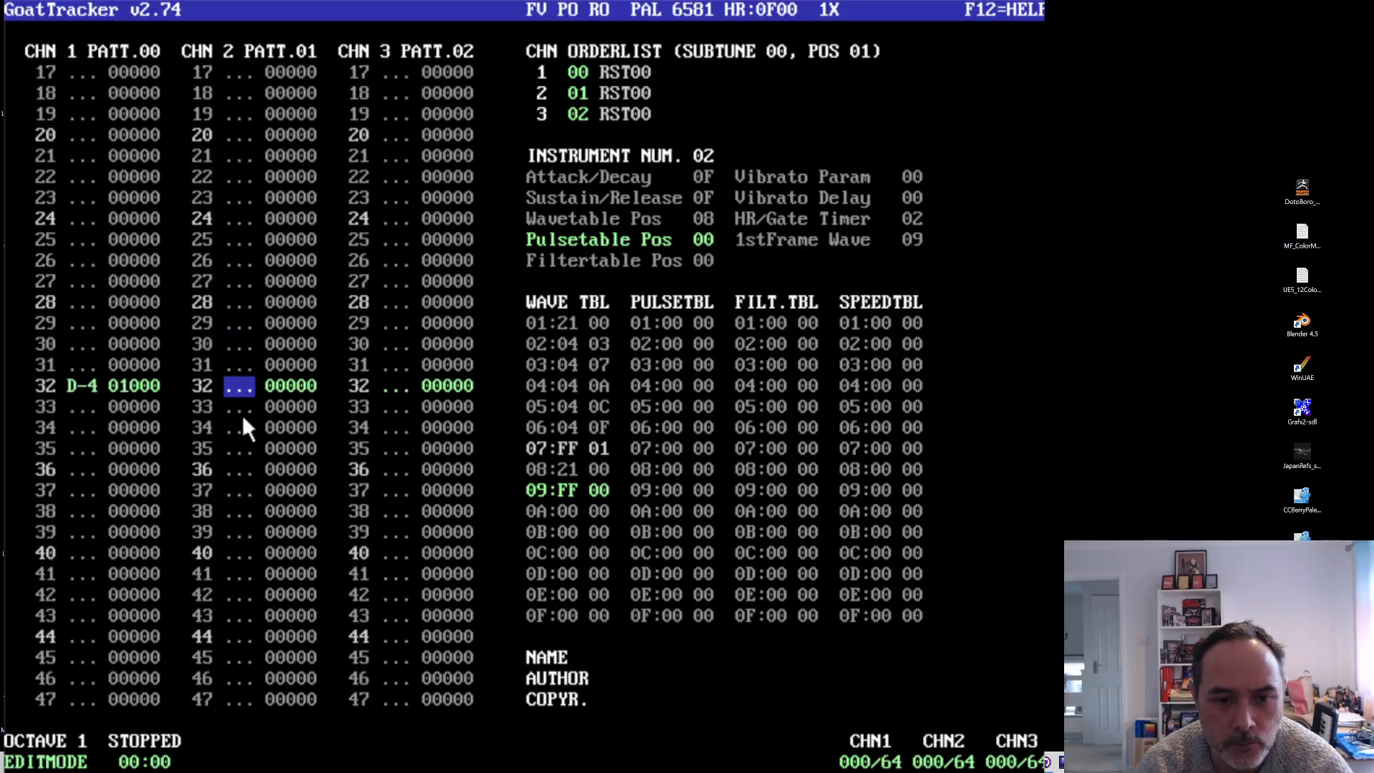
- Enter note D-1 at row 48 of channel 2's pattern 01 with instrument 02
key(Down)
key(Down)
key(Down)
key(Down)
key(Down)
key(Down)
key(Down)
key(Down)
key(Down)
key(Down)
key(Down)
key(Down)
key(Down)
key(Down)
key(Down)
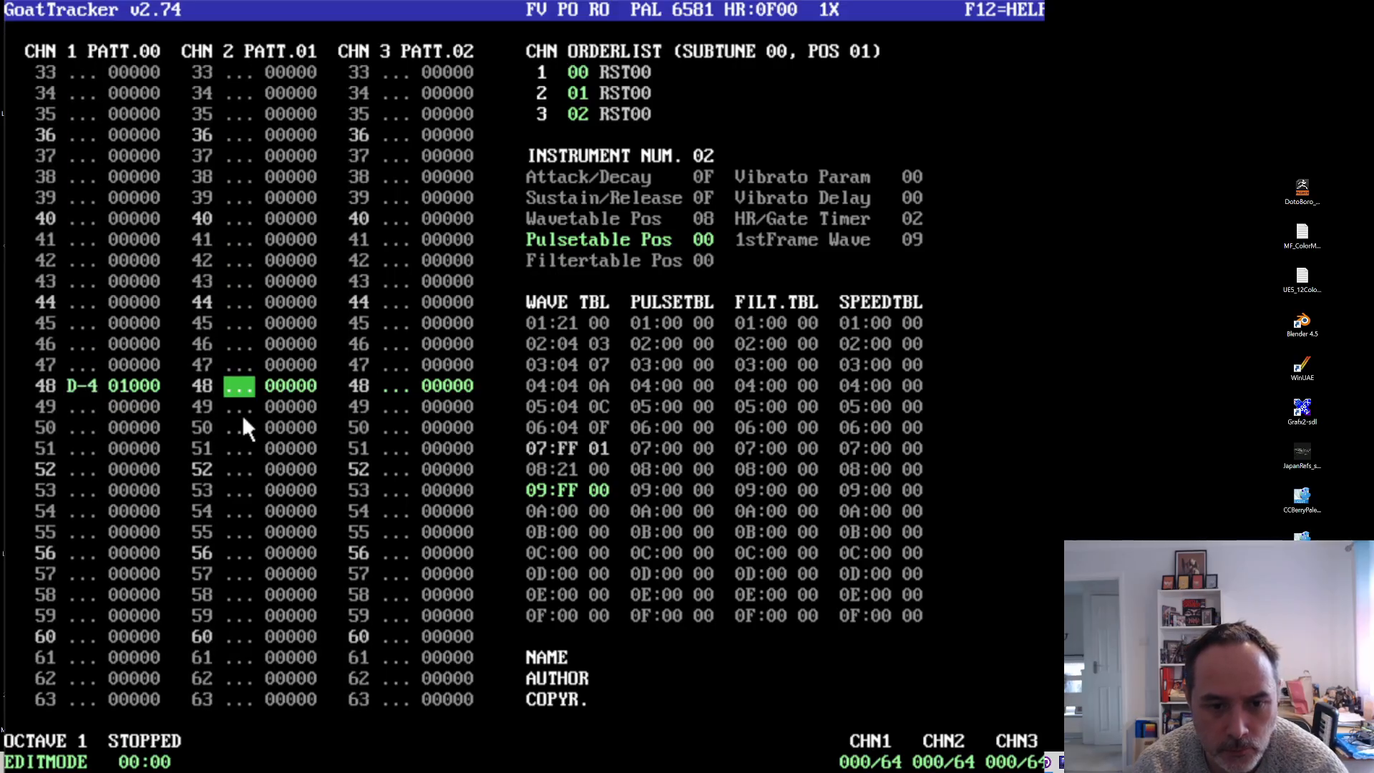
key(x)
key(Down)
key(Down)
key(Down)
key(Down)
- Enter note D-1 at row 32 of channel 2's pattern 01 with instrument 02
key(Up)
key(Up)
key(Up)
key(Up)
key(Up)
key(Up)
key(Up)
key(Up)
key(Up)
key(Up)
key(Up)
key(Up)
key(Up)
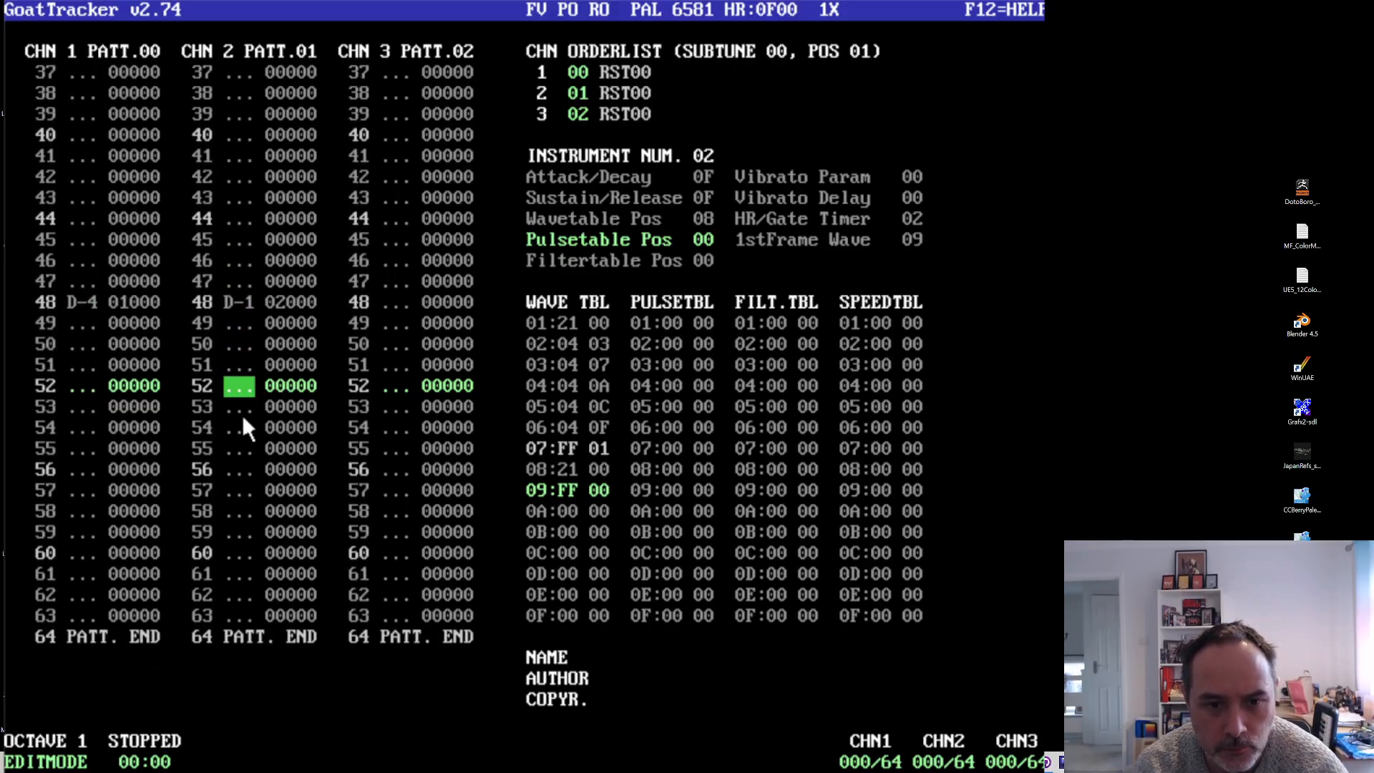
key(Up)
key(Up)
key(Up)
key(Up)
key(Up)
key(Up)
key(Up)
key(Up)
key(x)
- Enter note C-1 at row 16 of channel 2, then switch to jam mode and play the song from the beginning
key(Up)
key(Up)
key(Up)
key(Up)
key(Up)
key(Up)
key(Up)
key(Up)
key(Up)
key(Up)
key(Up)
key(Up)
key(Up)
key(Up)
key(Up)
key(Up)
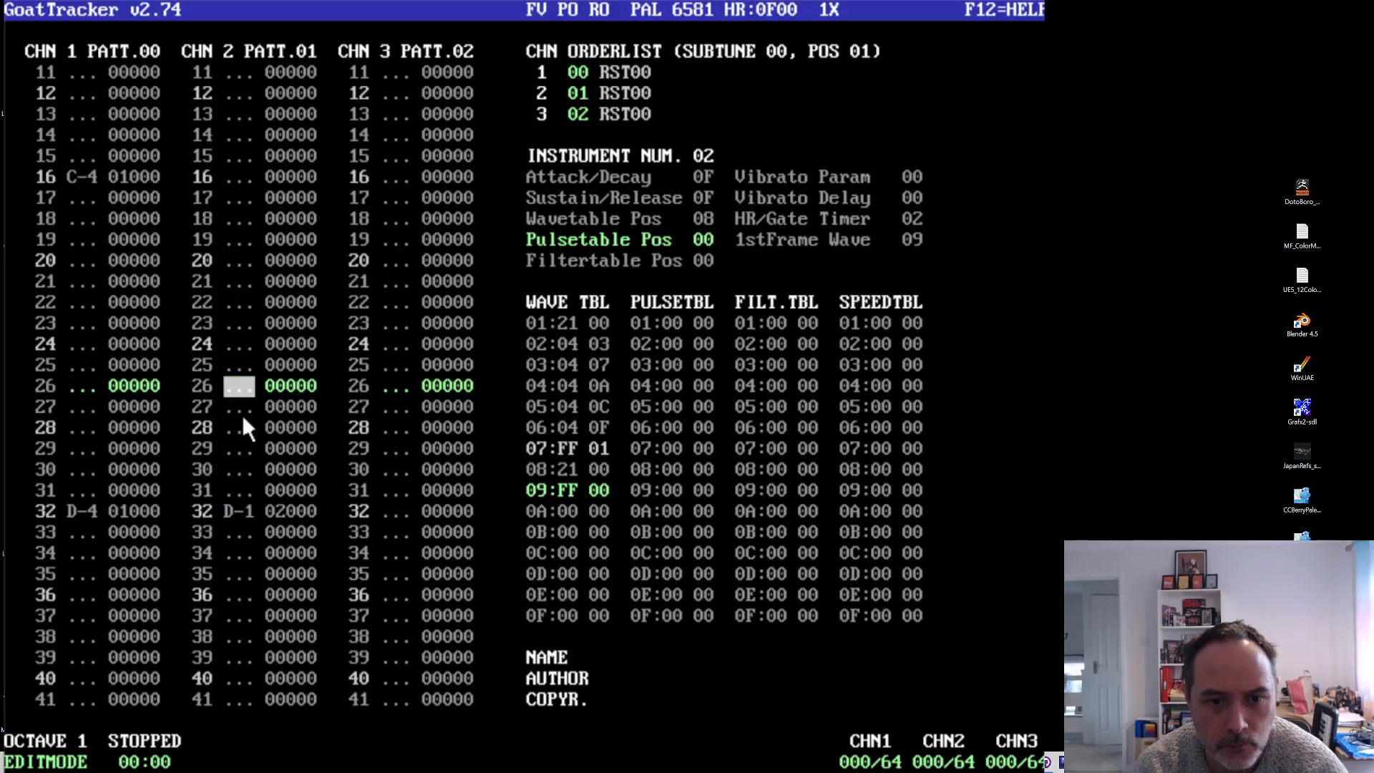
key(Up)
key(z)
key(Down)
key(space)
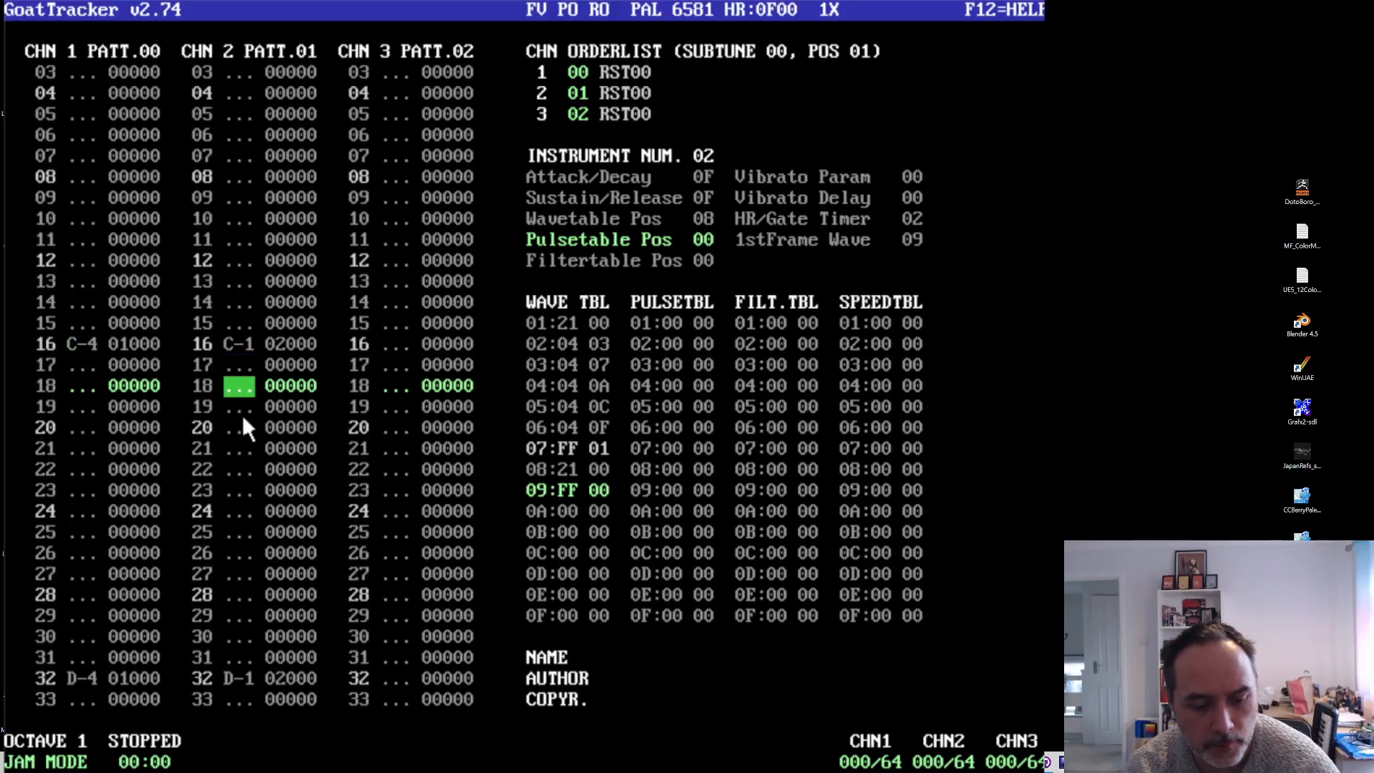
key(F1)
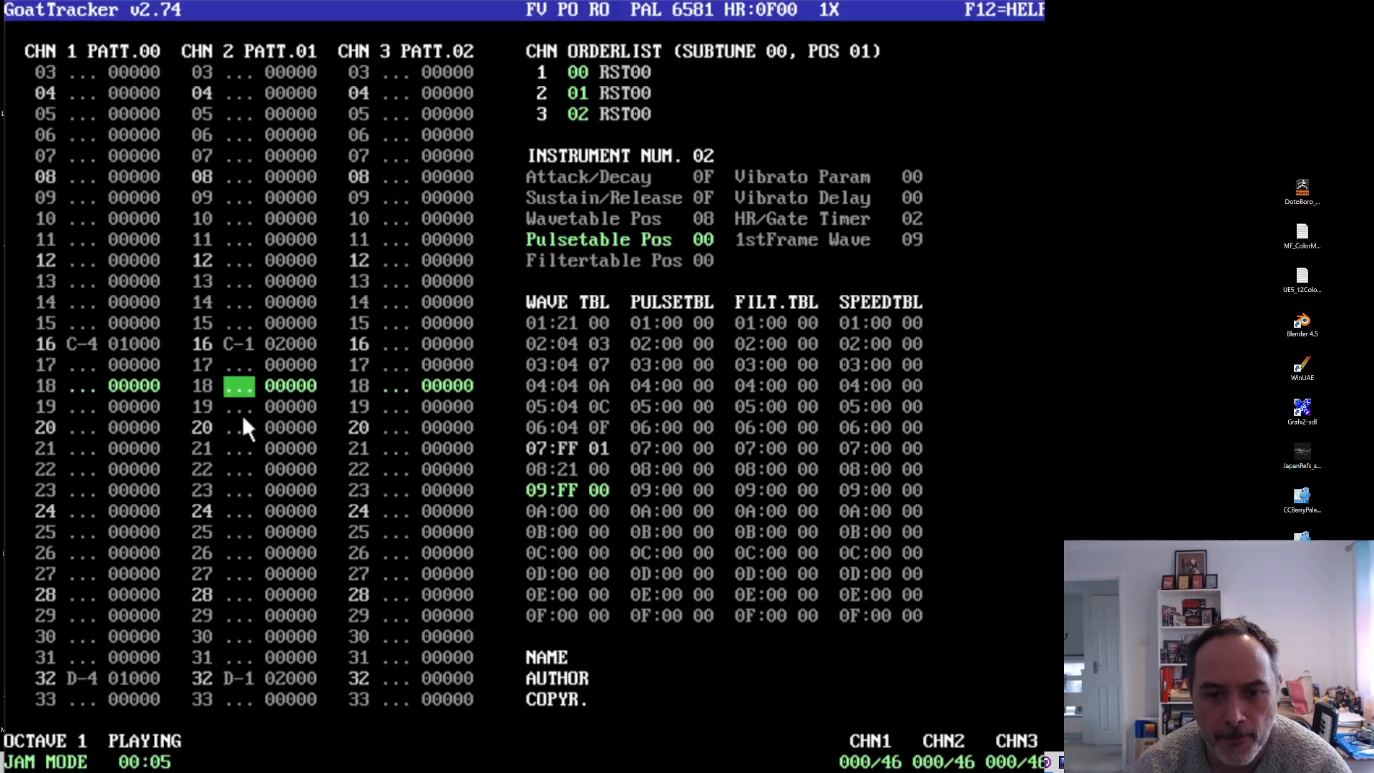
- Delete wavetable row 06 (04 0F) and insert a new row 08 with waveform 20 before the bass instrument's end marker
click(568, 423)
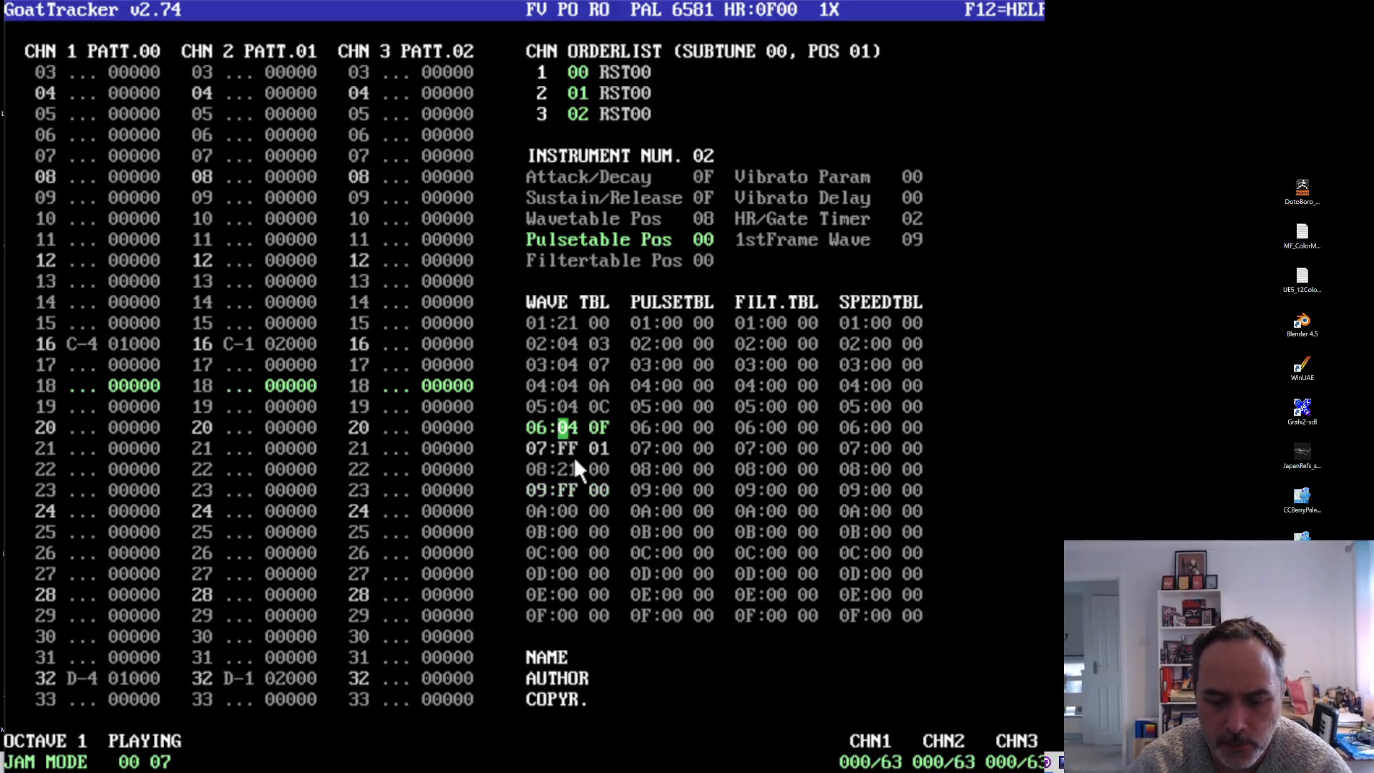
key(Delete)
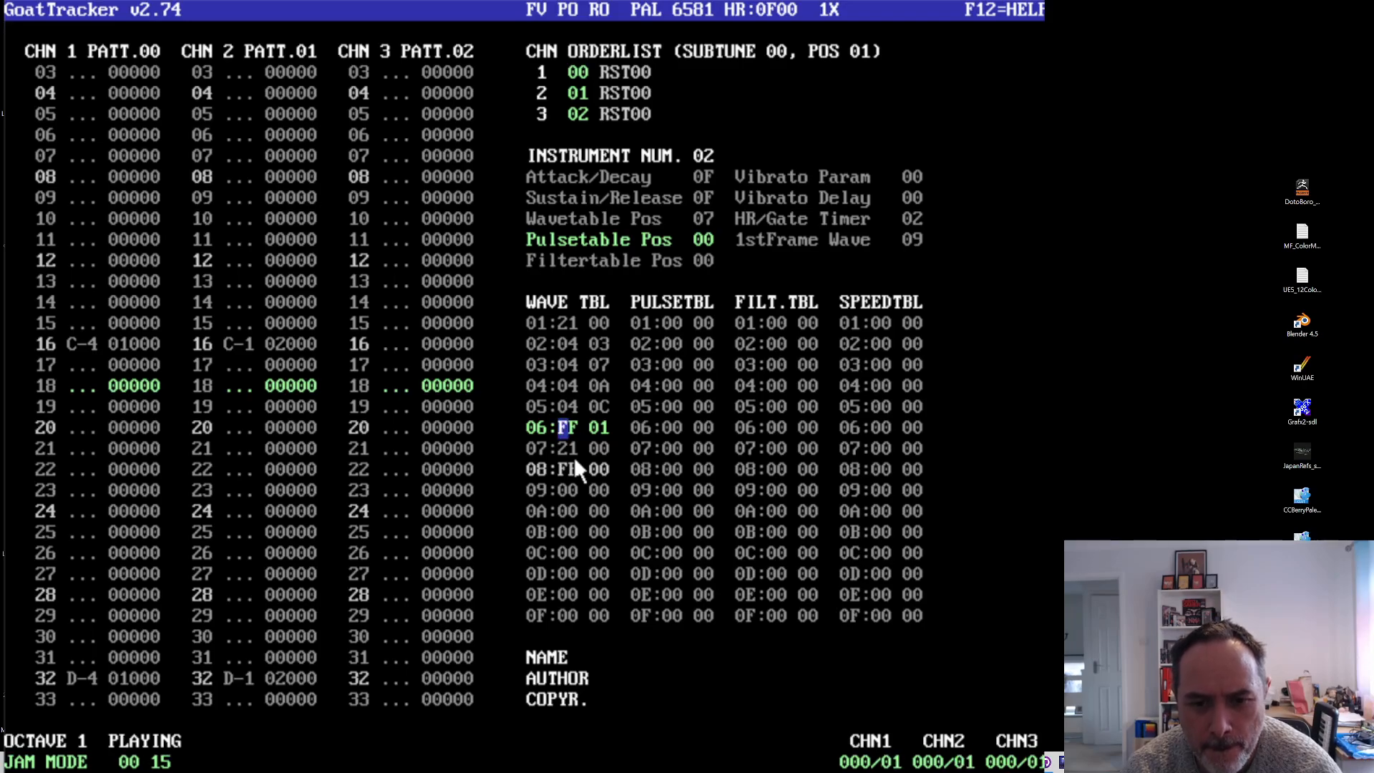
click(566, 470)
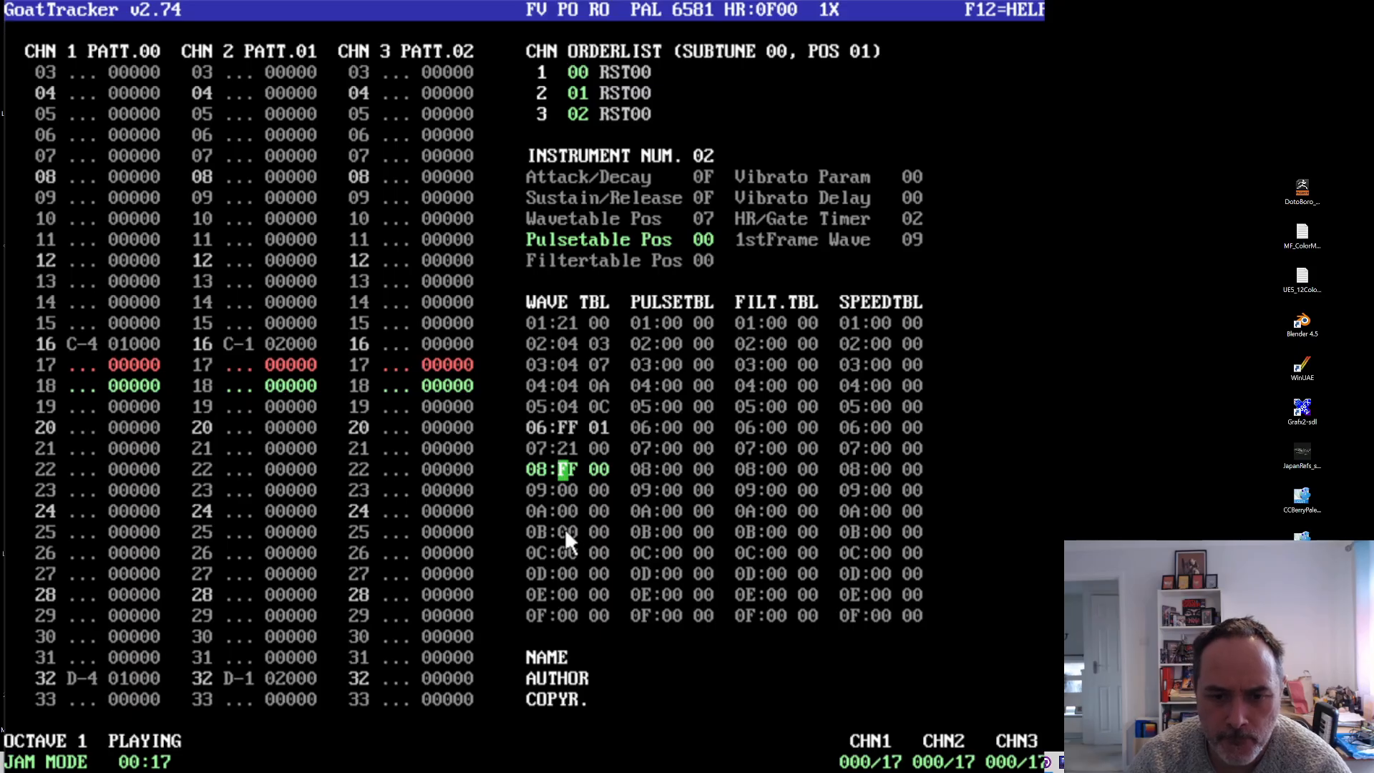
key(Insert)
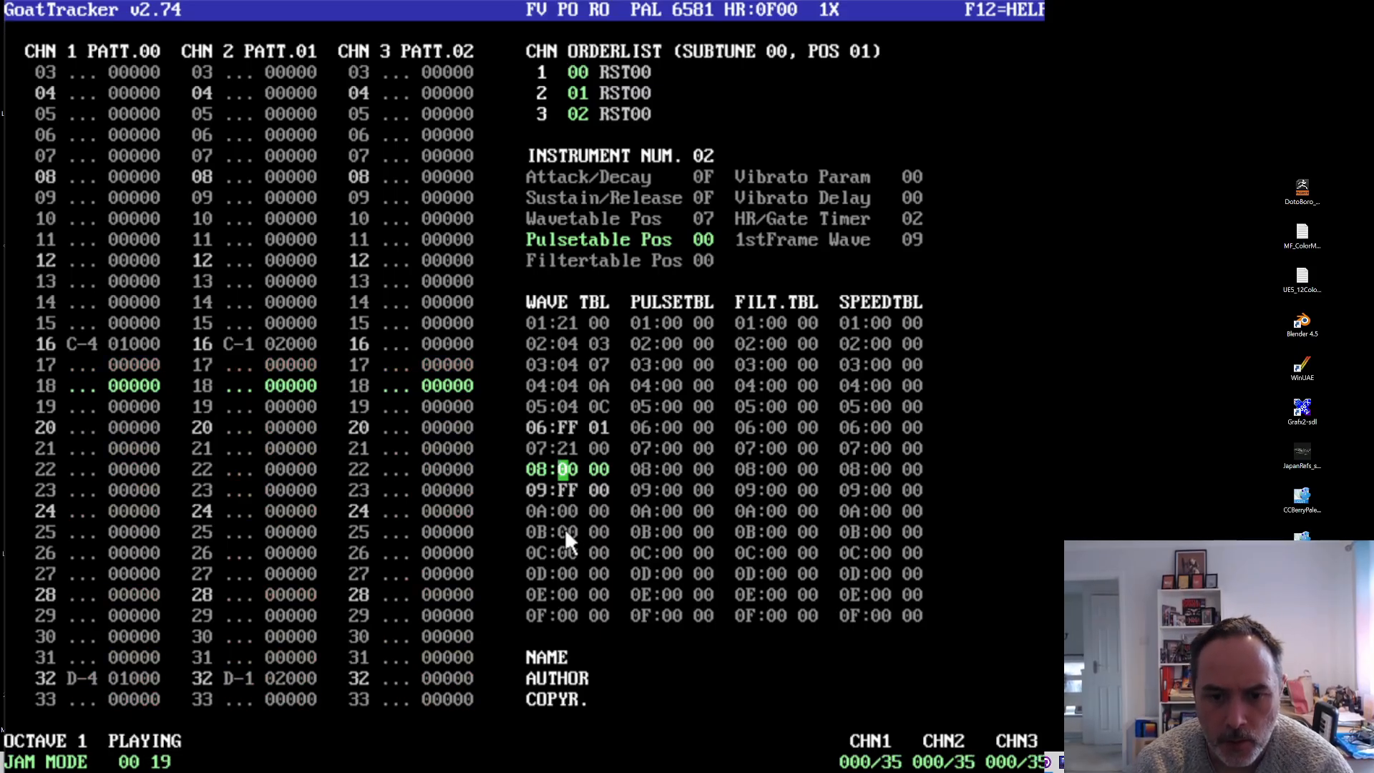
text(2)
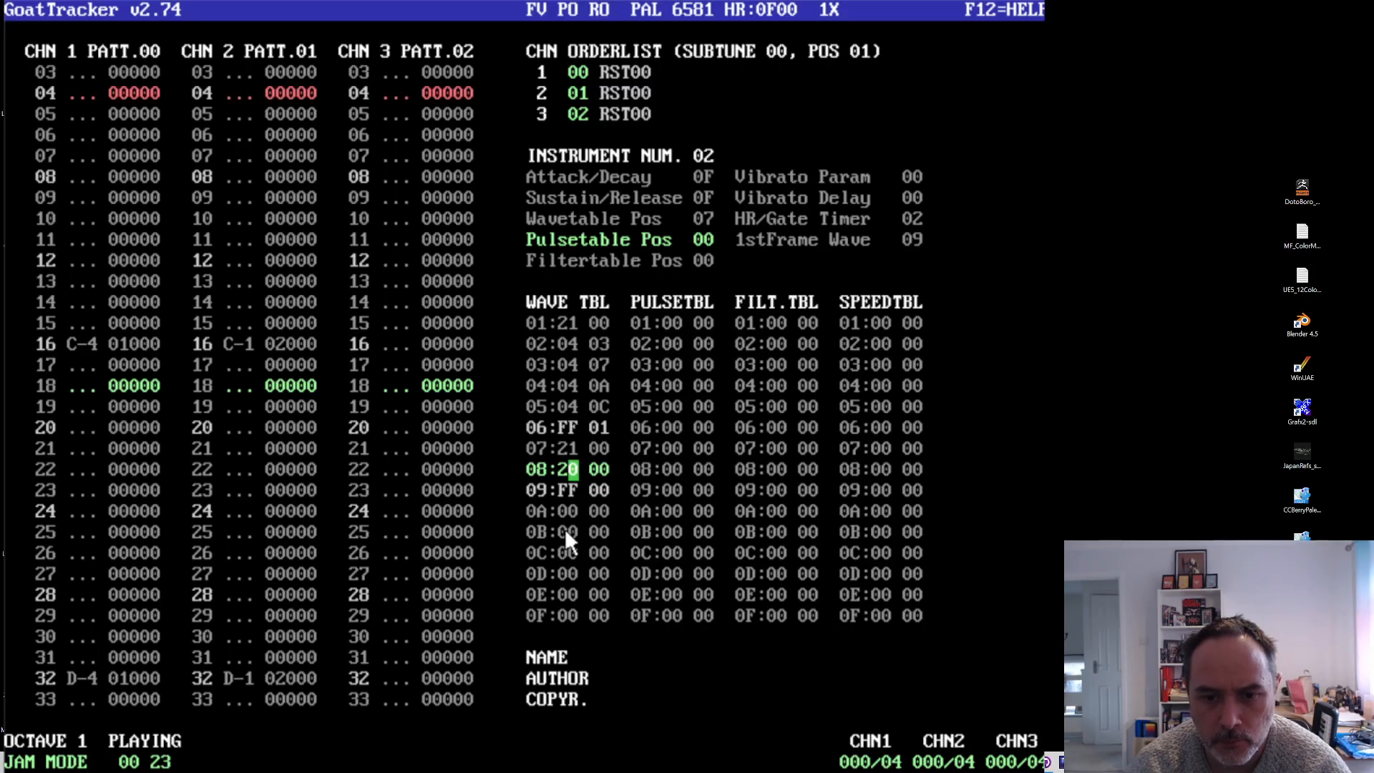
- Set instrument 02's Sustain/Release to 07 and its Vibrato Param to 01
click(711, 198)
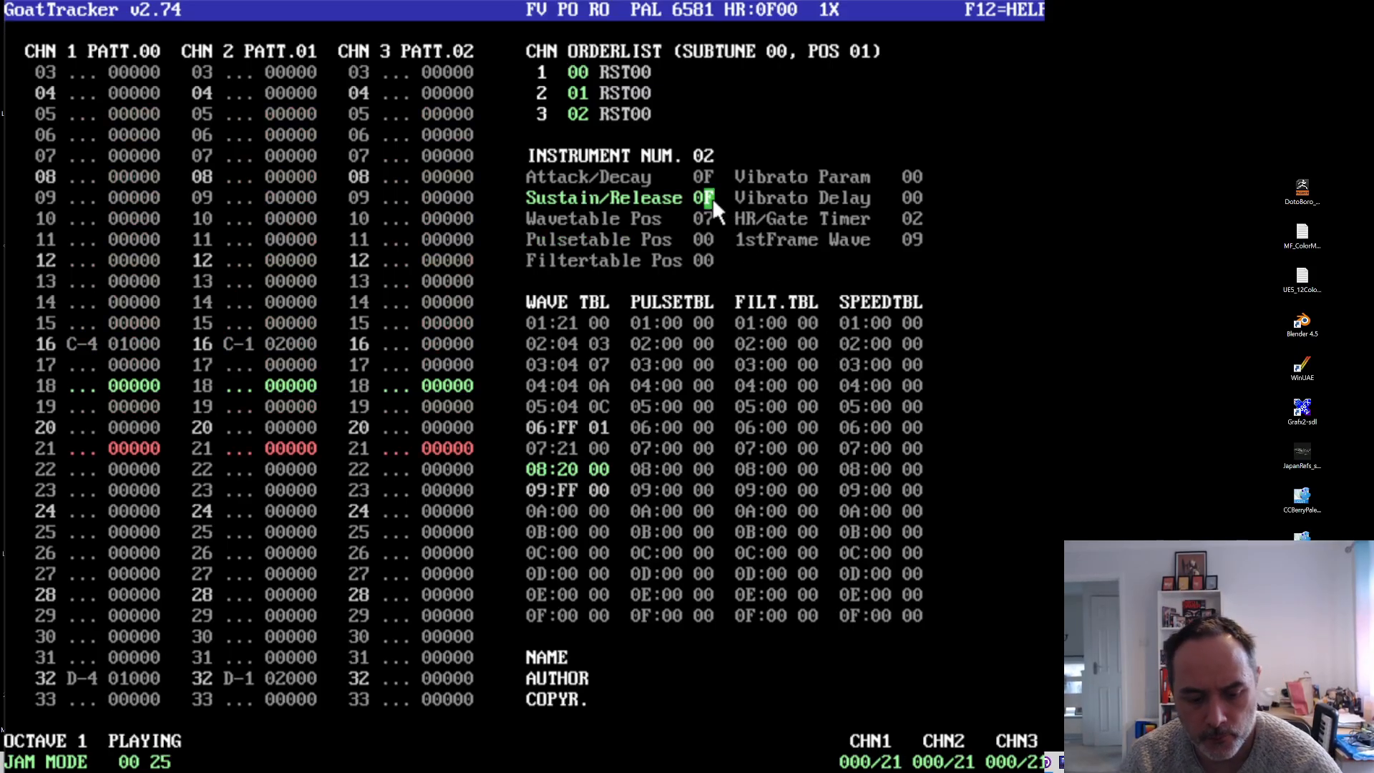
text(7)
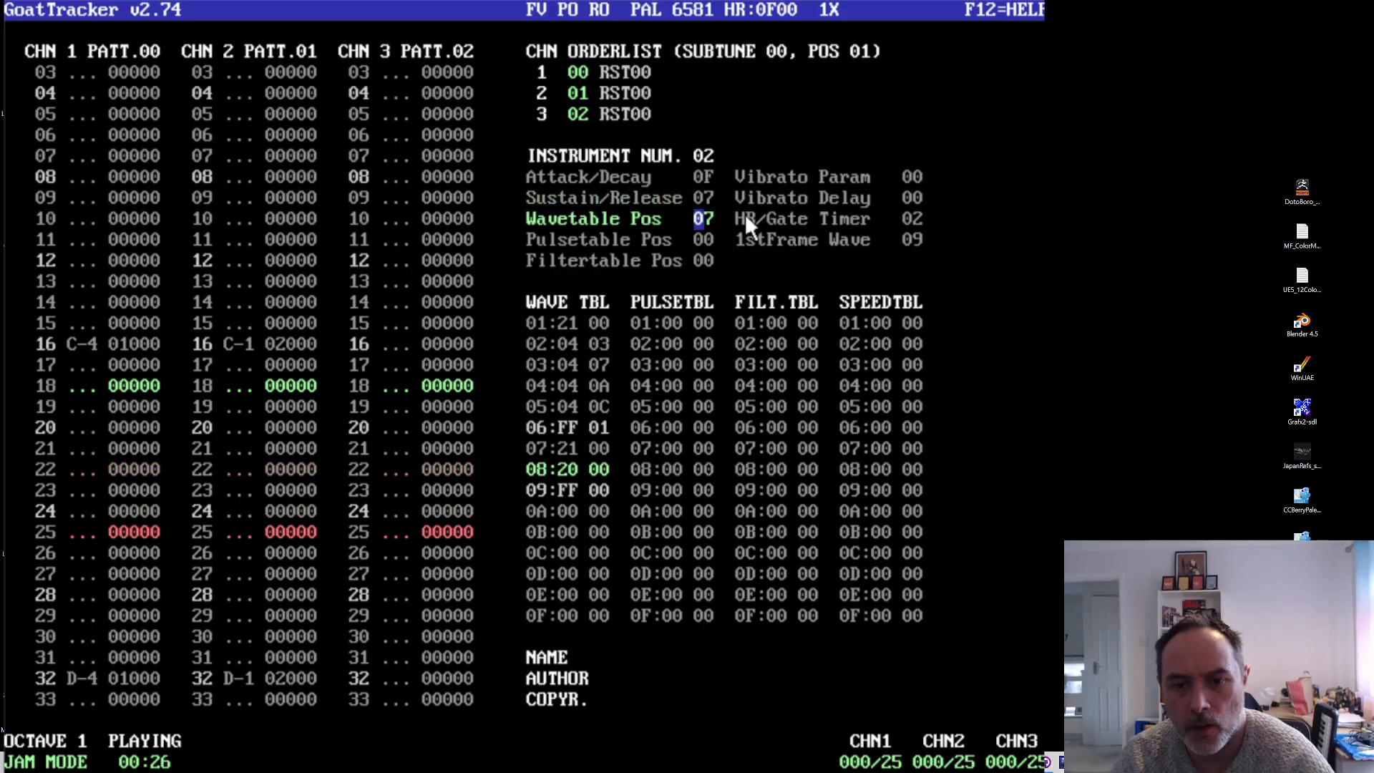
click(915, 177)
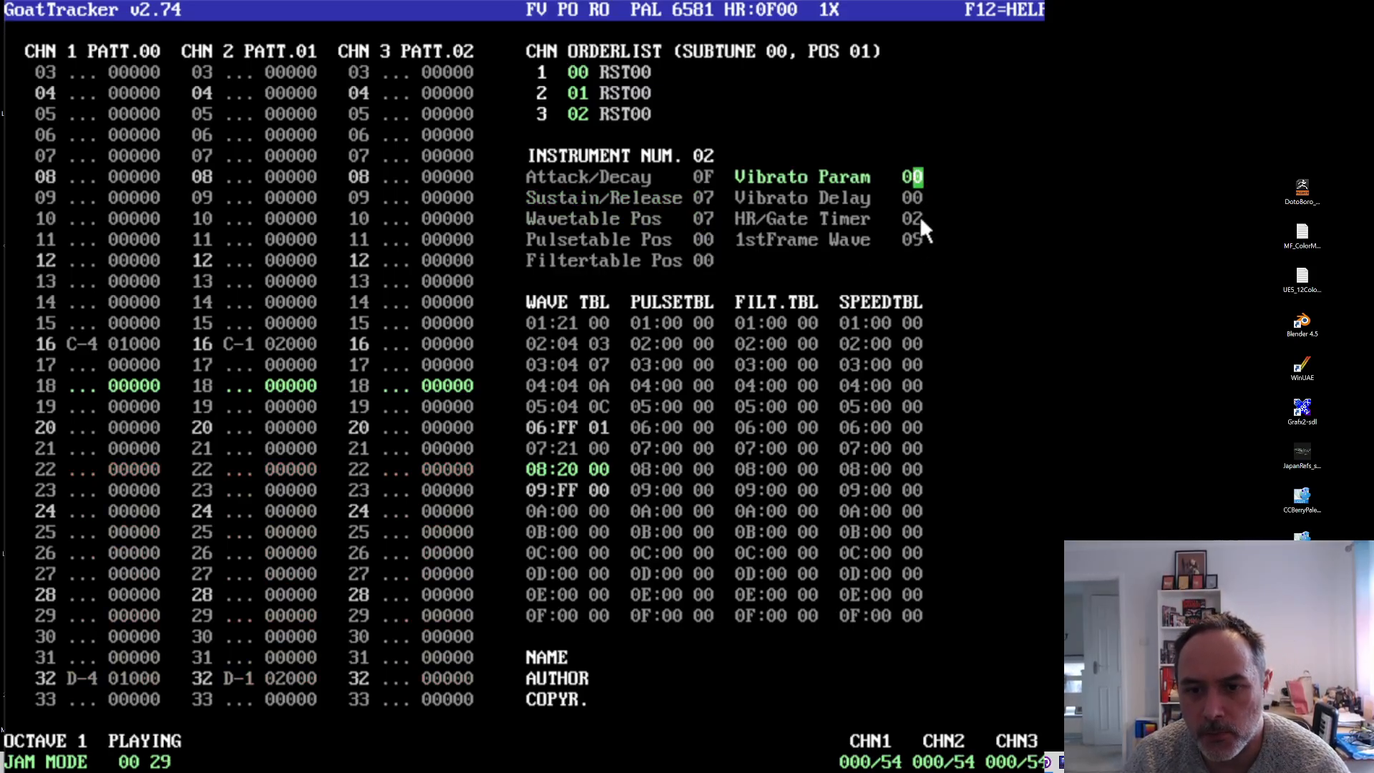
text(1)
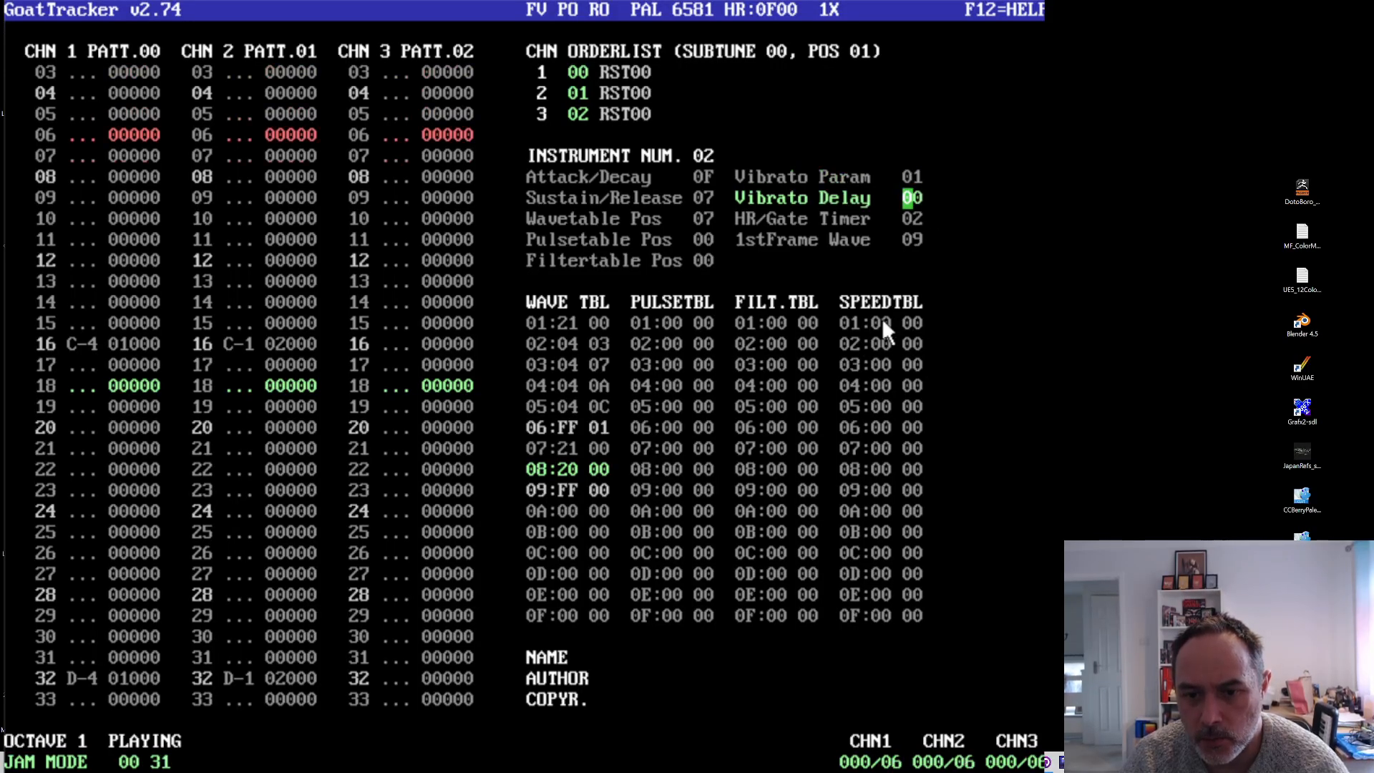
- Fill speedtable row 01 with 02 02 and set instrument 02's Vibrato Delay to 02
click(885, 320)
text(02)
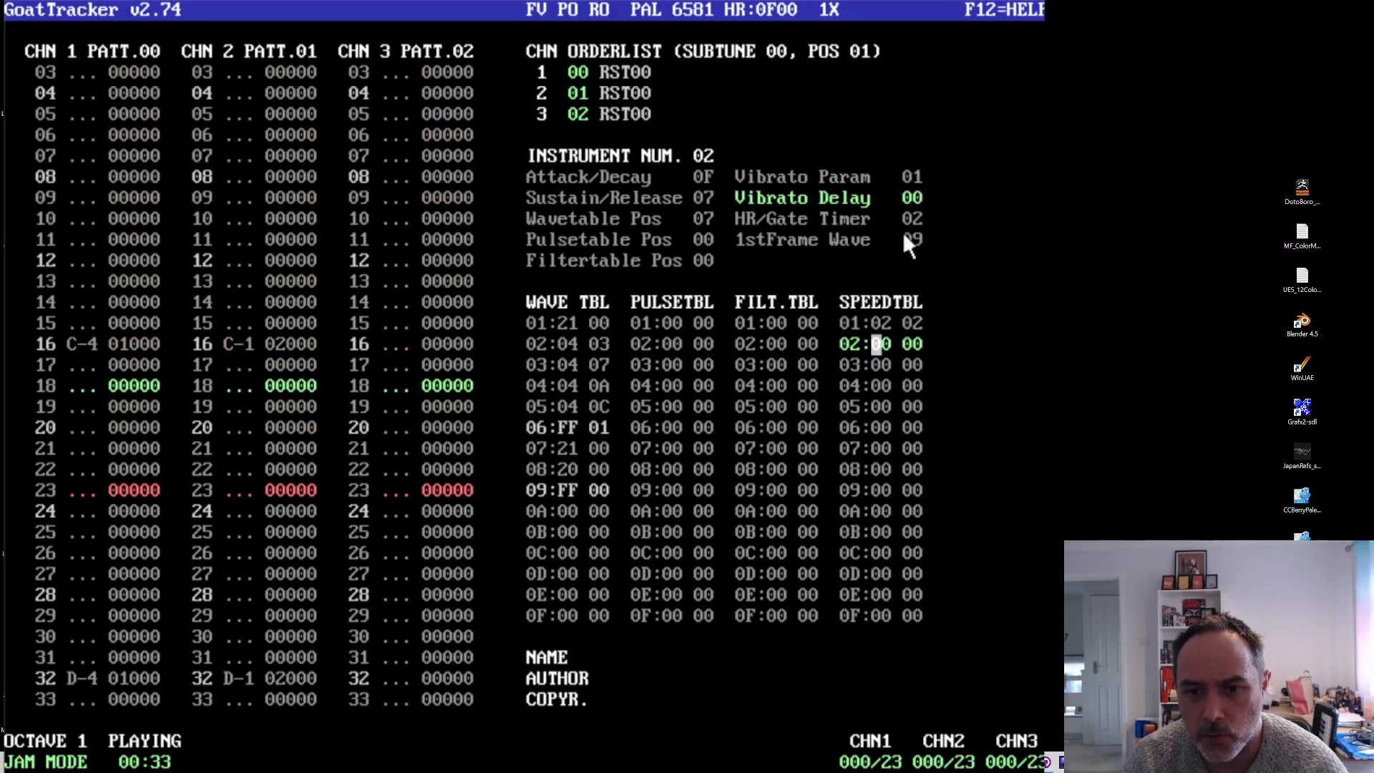
click(915, 196)
text(2)
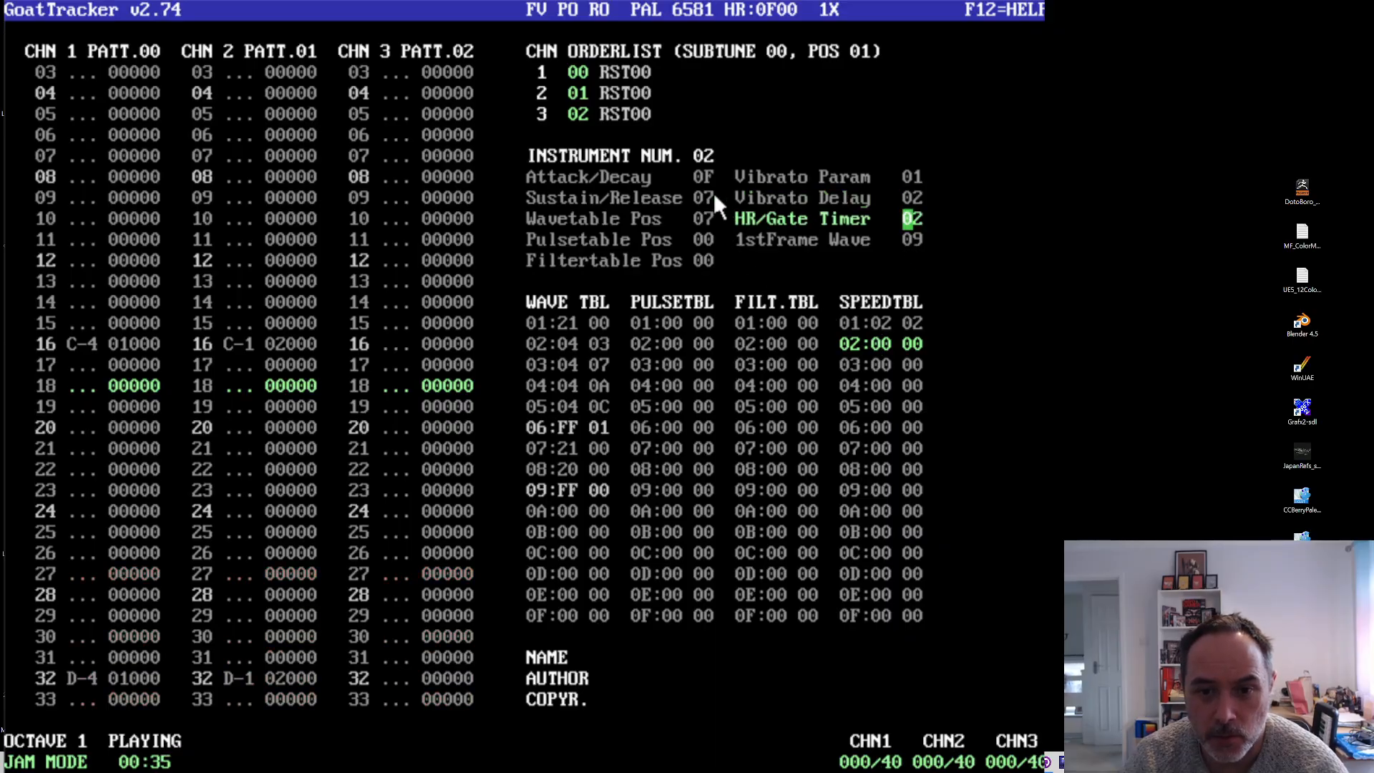
- Set the waveform of wavetable row 08 to 21 and speedtable row 01 to 05 05
click(572, 469)
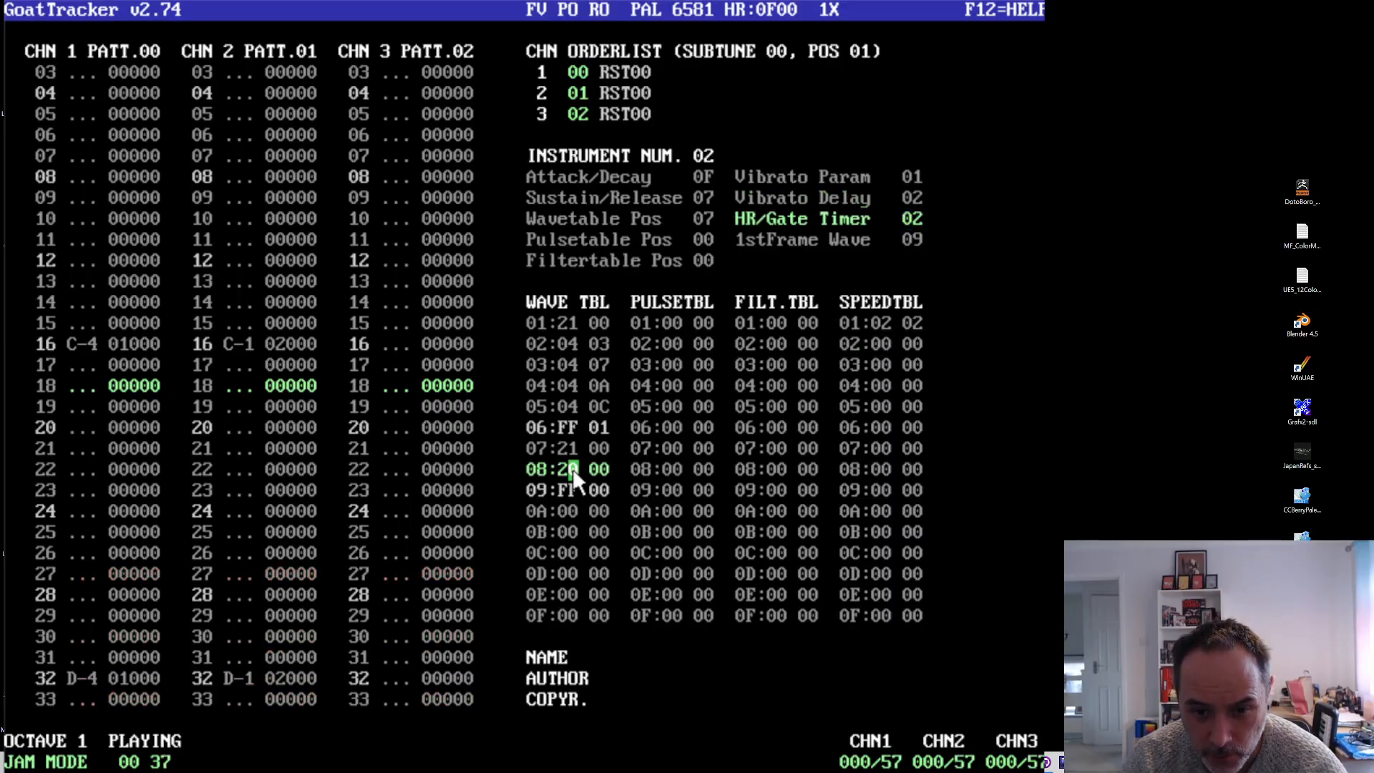
text(1)
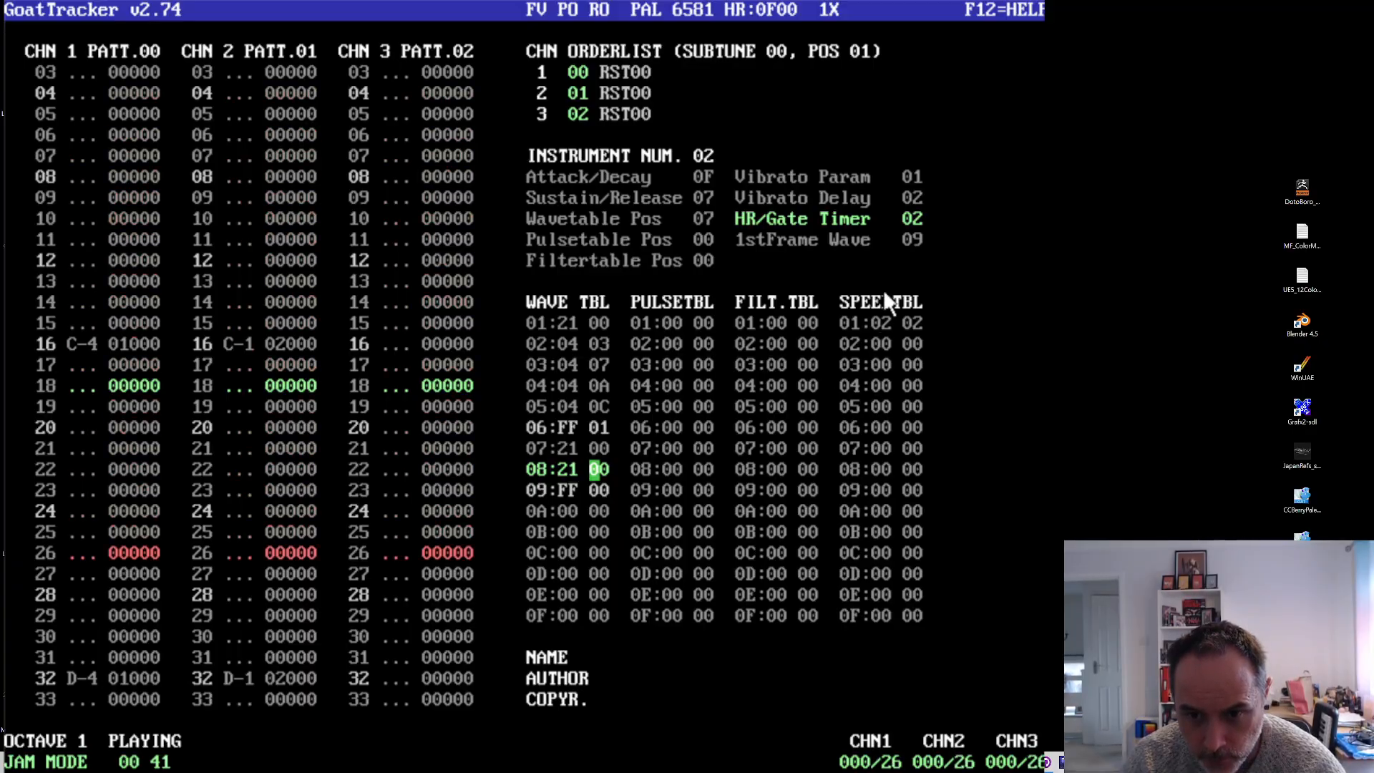
click(887, 324)
text(505)
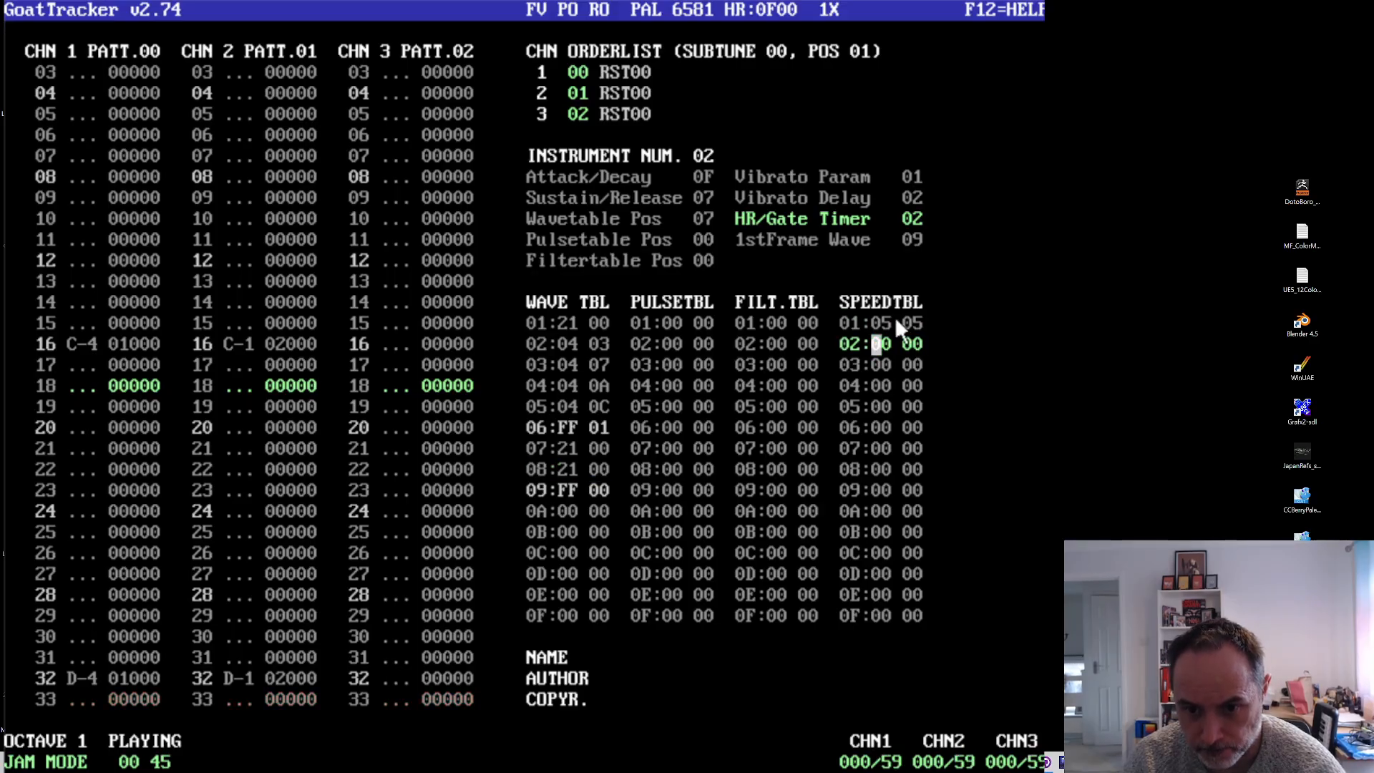
- Mute channel 1 and set speedtable row 01 to 02 09
click(88, 469)
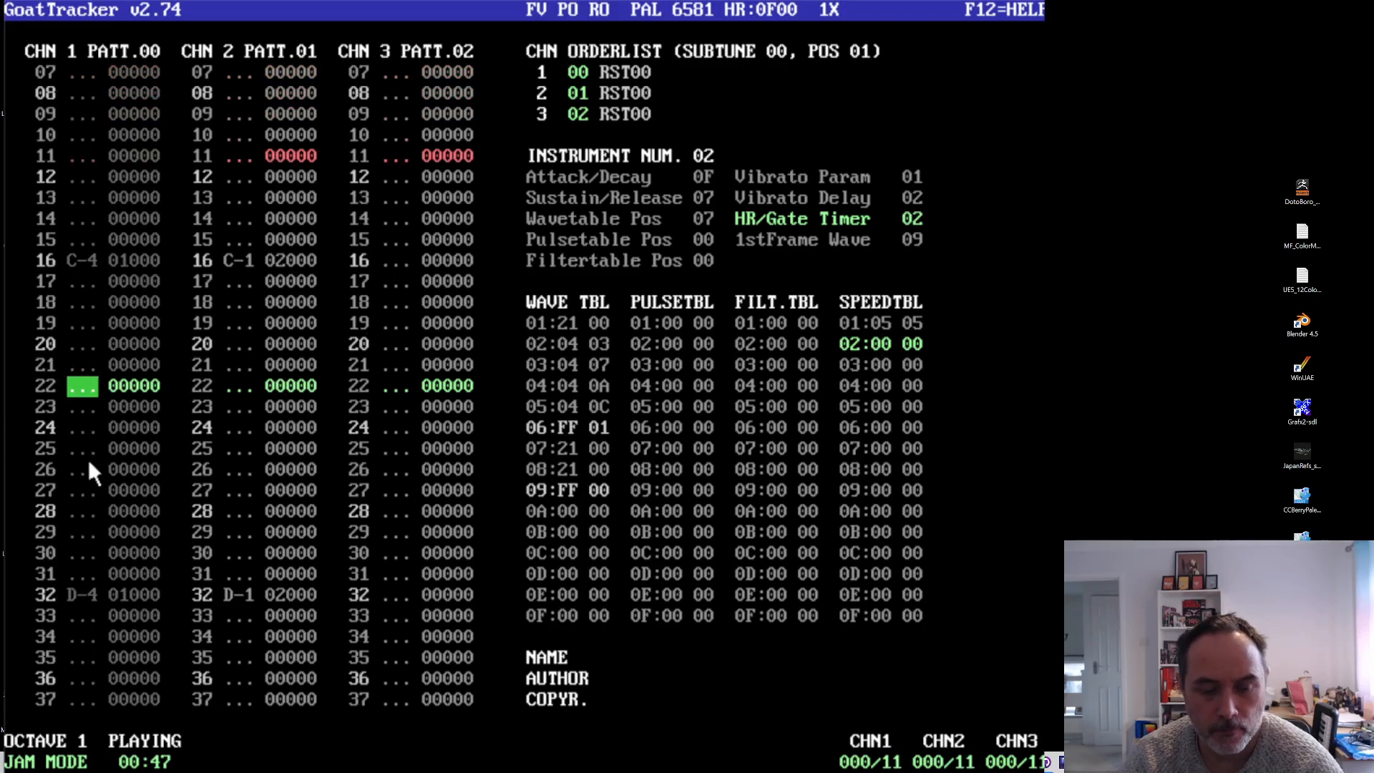
click(890, 324)
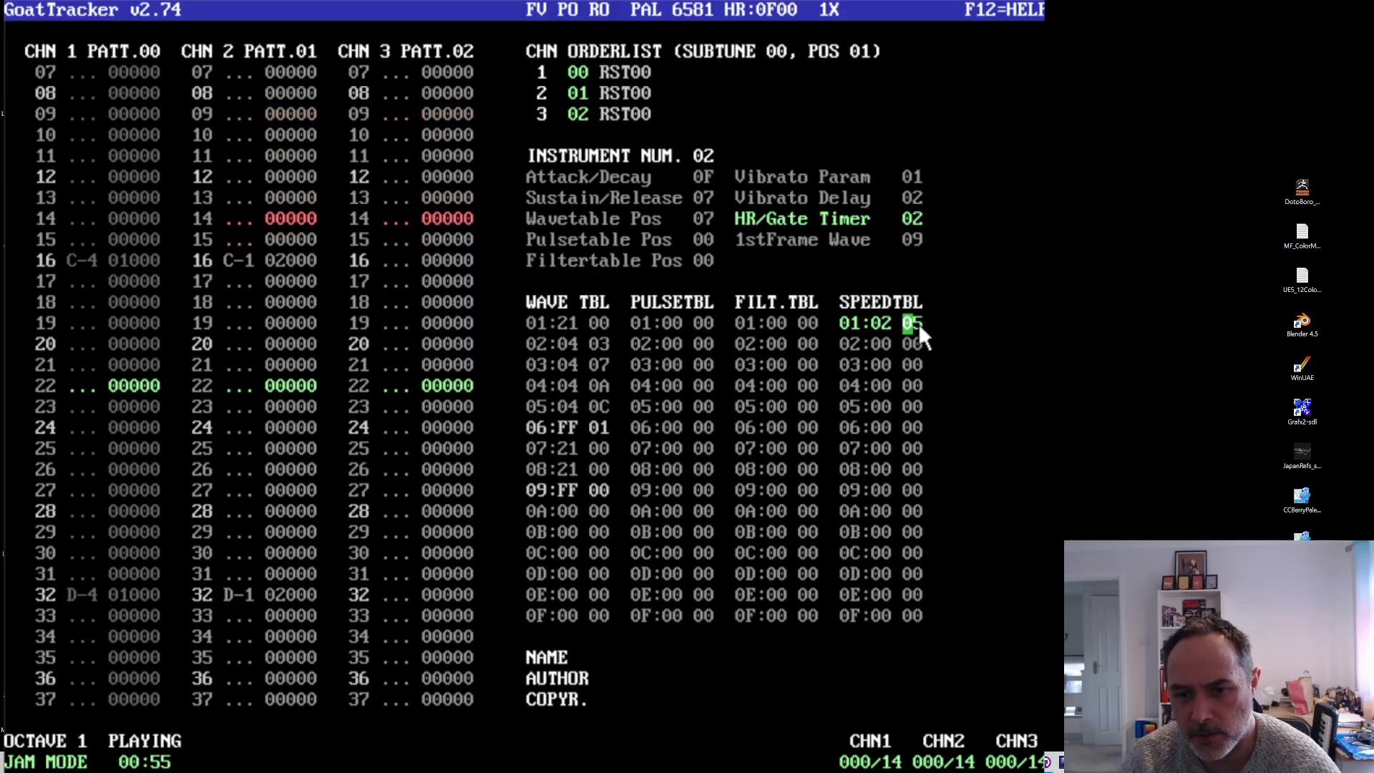
text(09)
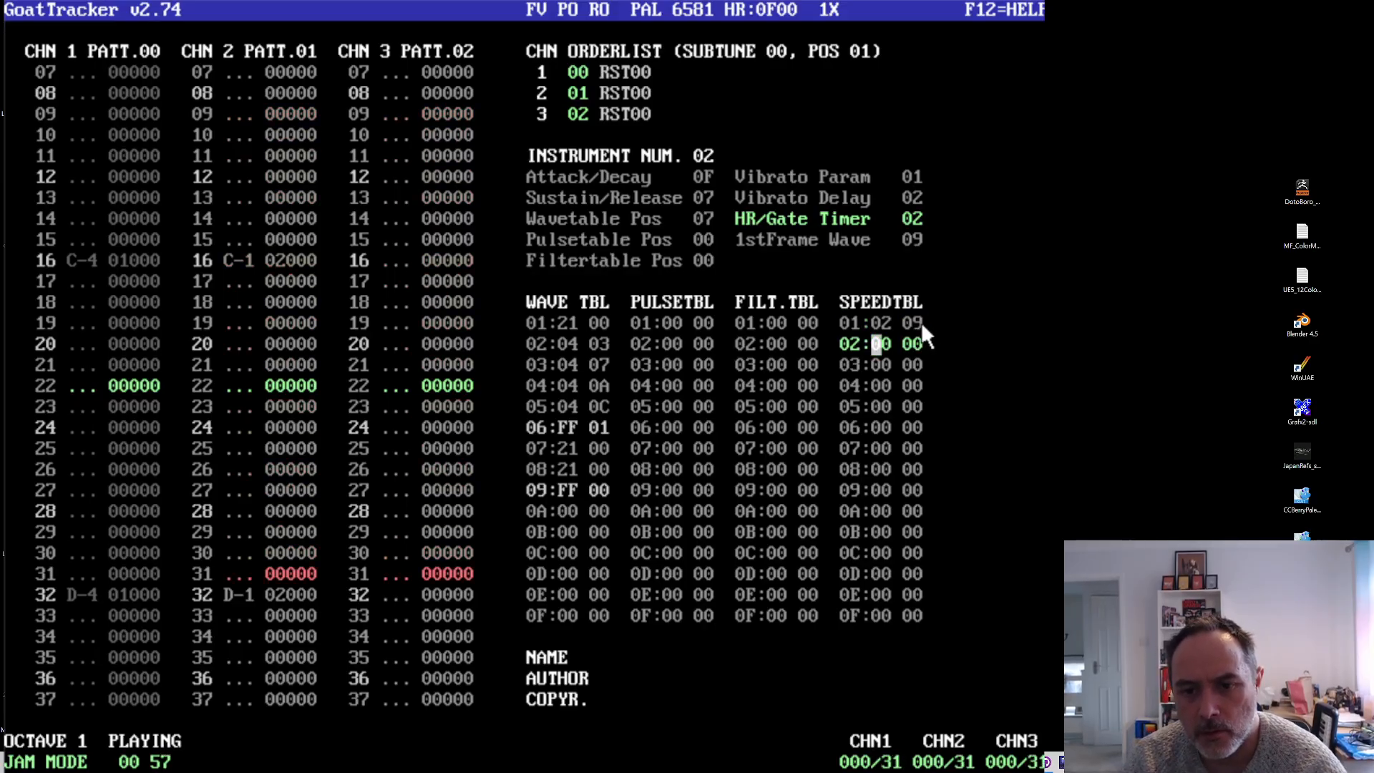
- Try 03 as the second value of speedtable row 01, then set it to 05
click(917, 323)
text(3)
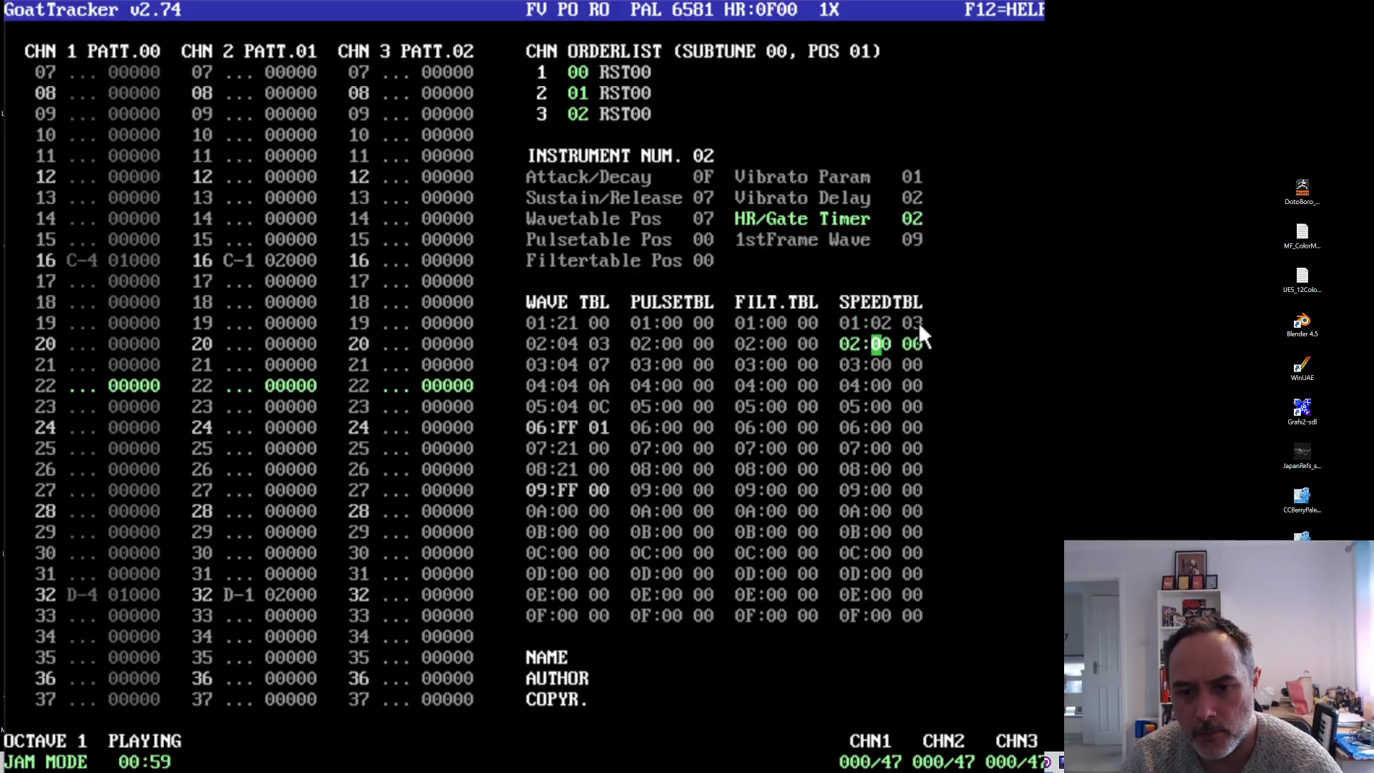
click(917, 322)
text(5)
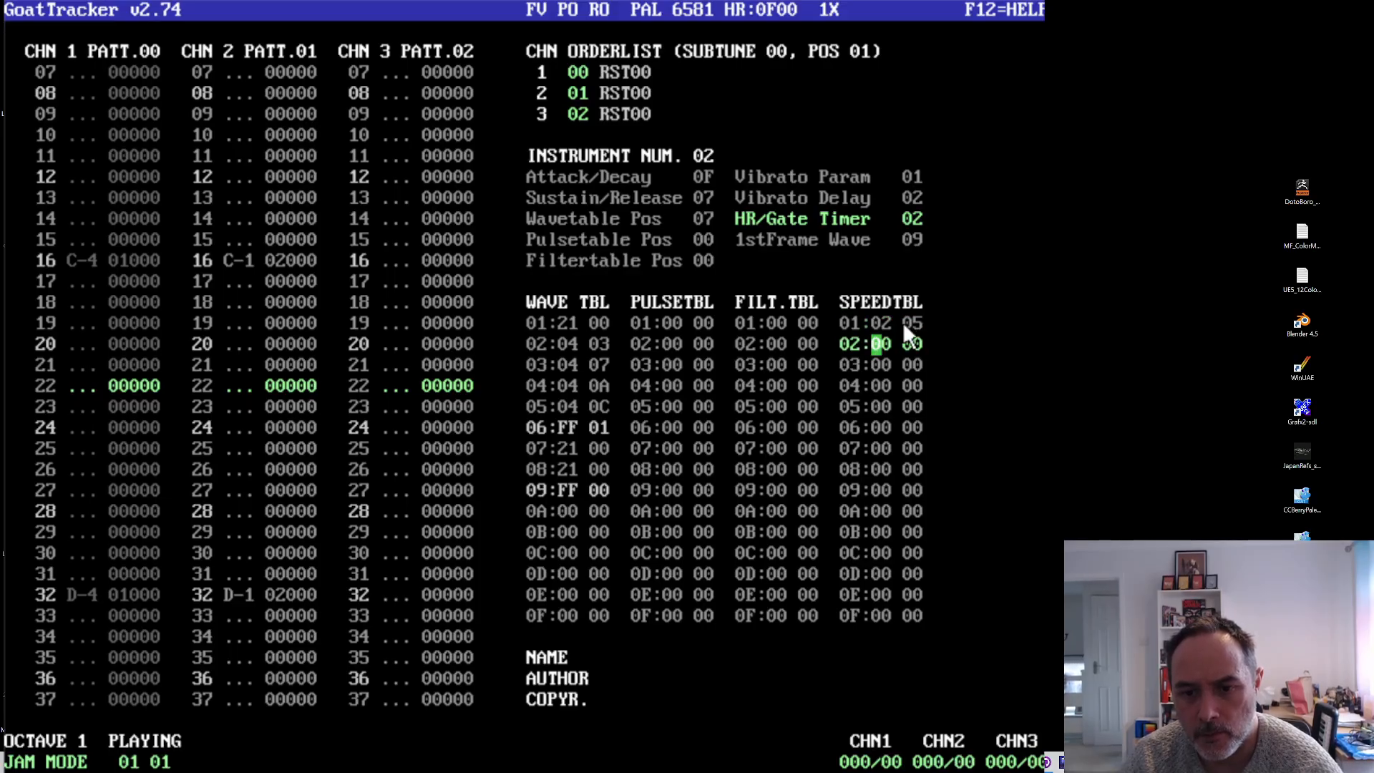
- Try different first values for speedtable row 01, including 06, and settle on 03
click(887, 322)
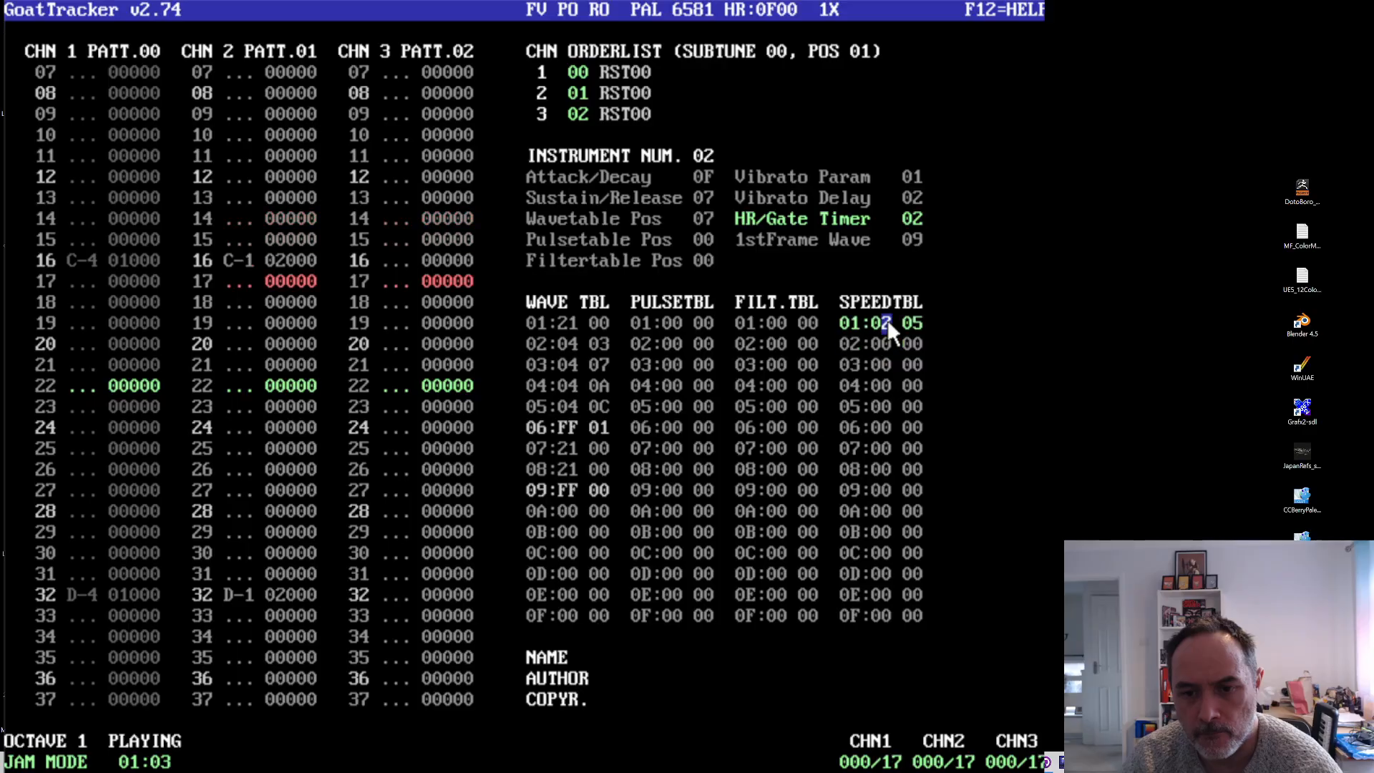
text(1)
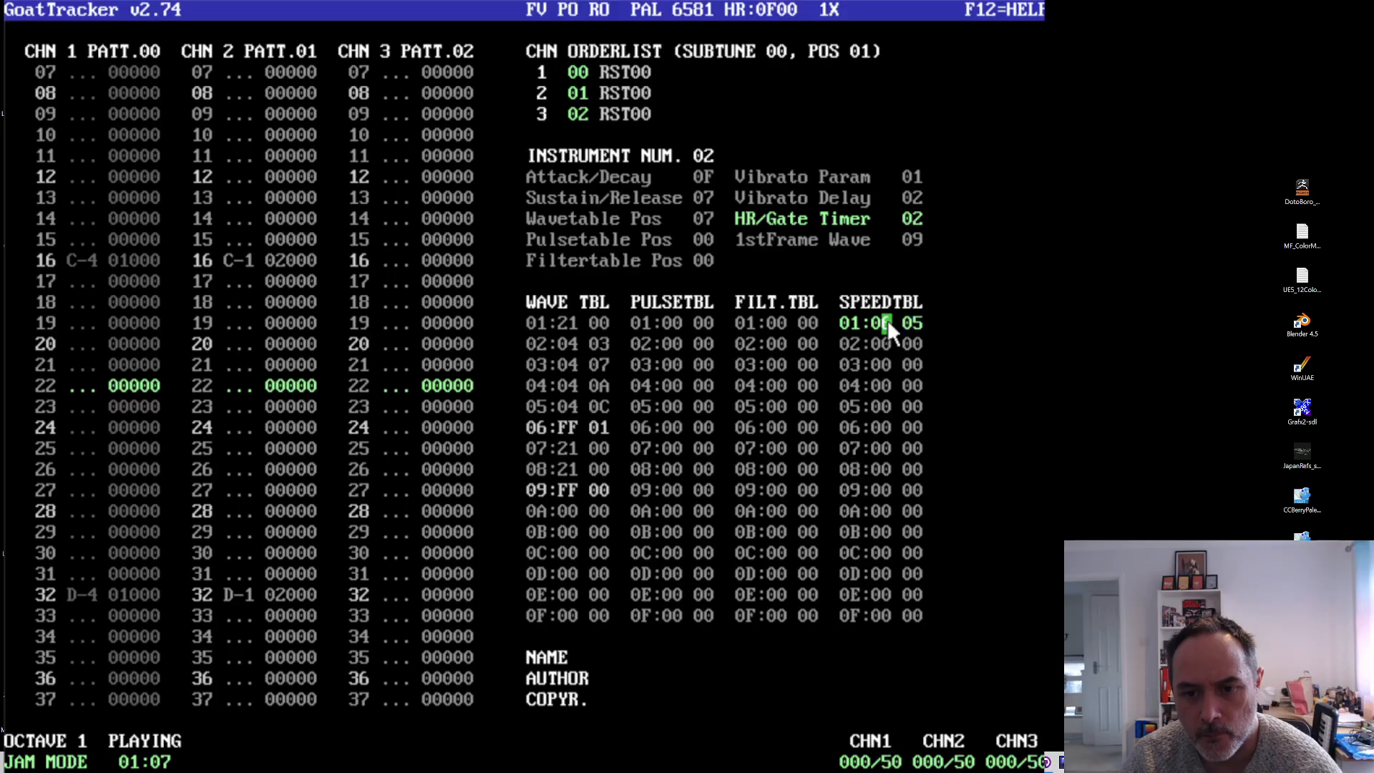
click(888, 322)
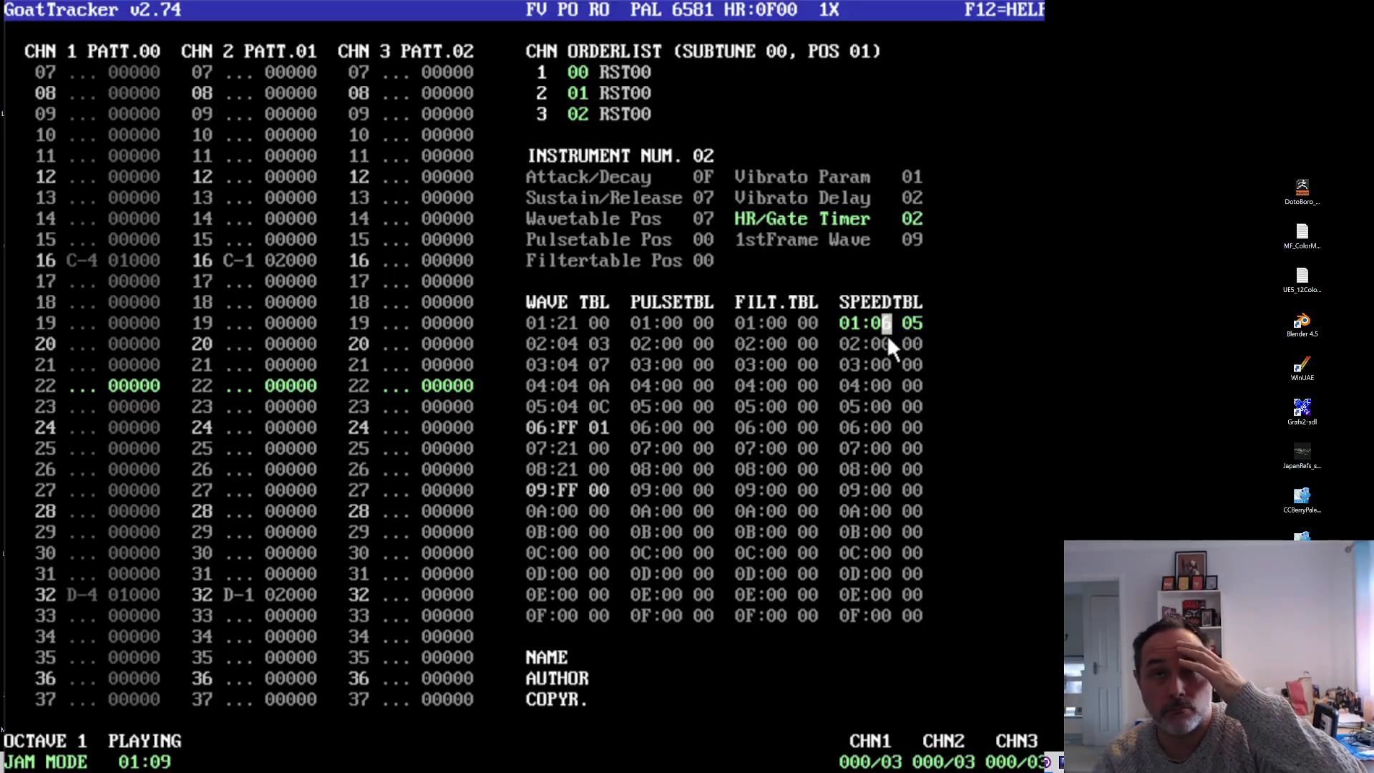
text(3)
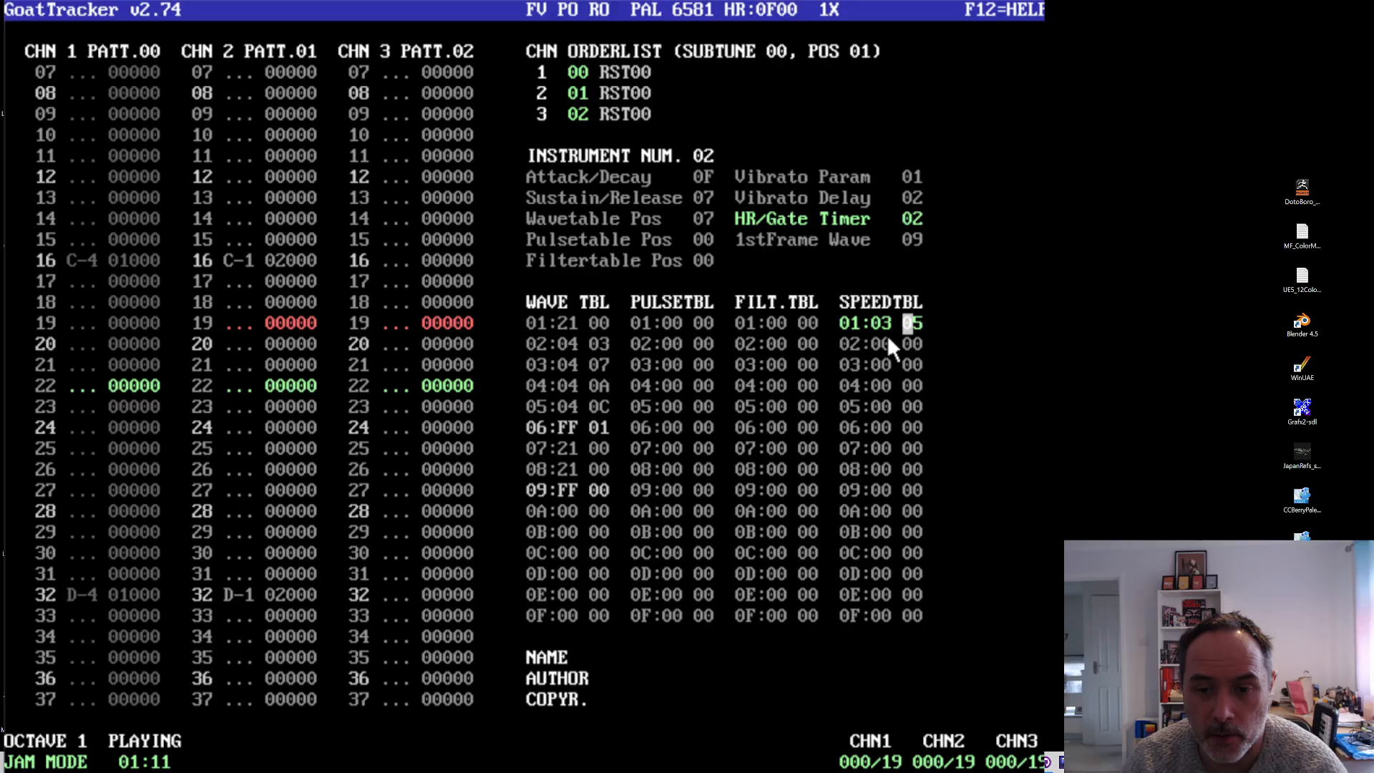
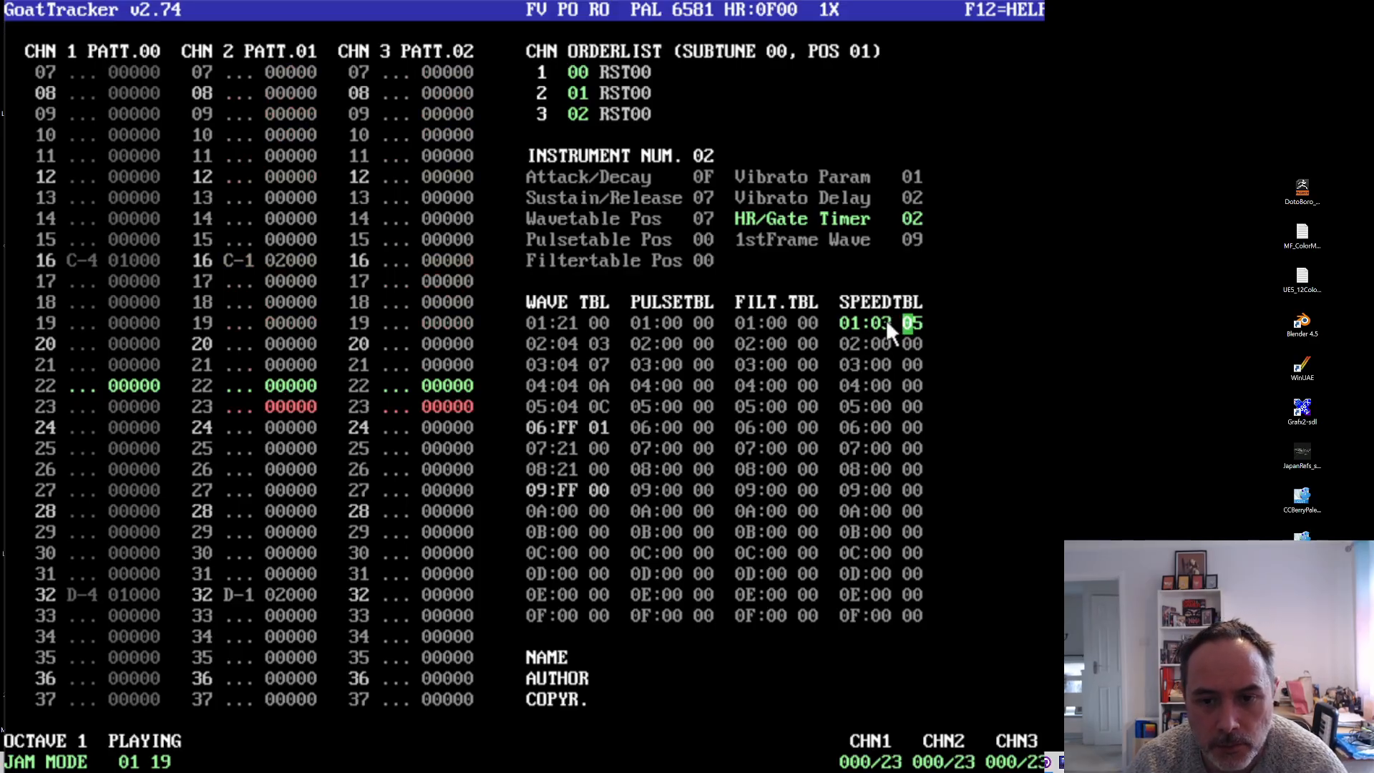
- Try waveform 11 on wavetable rows 07 and 08, then return both rows to 21
click(560, 448)
text(1)
click(561, 465)
text(1)
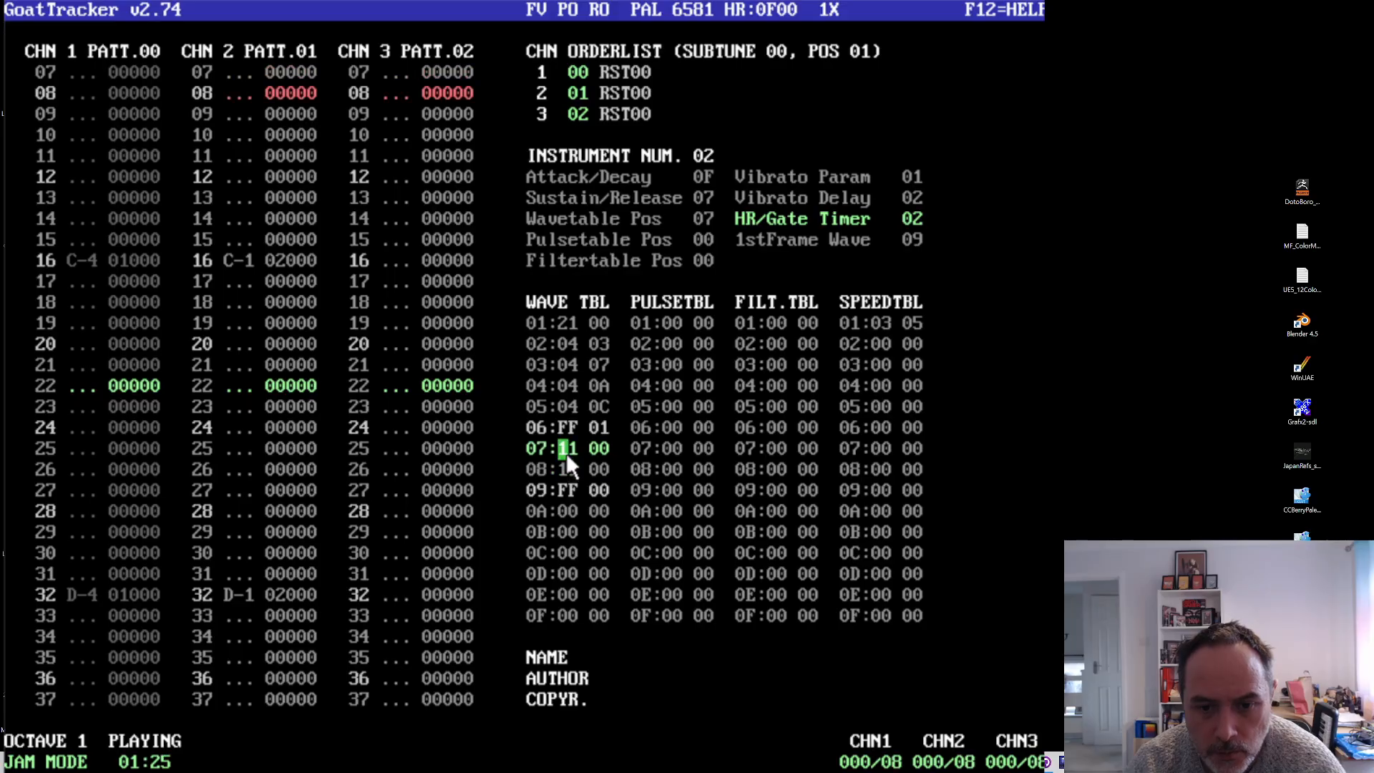
text(2)
click(564, 470)
text(2)
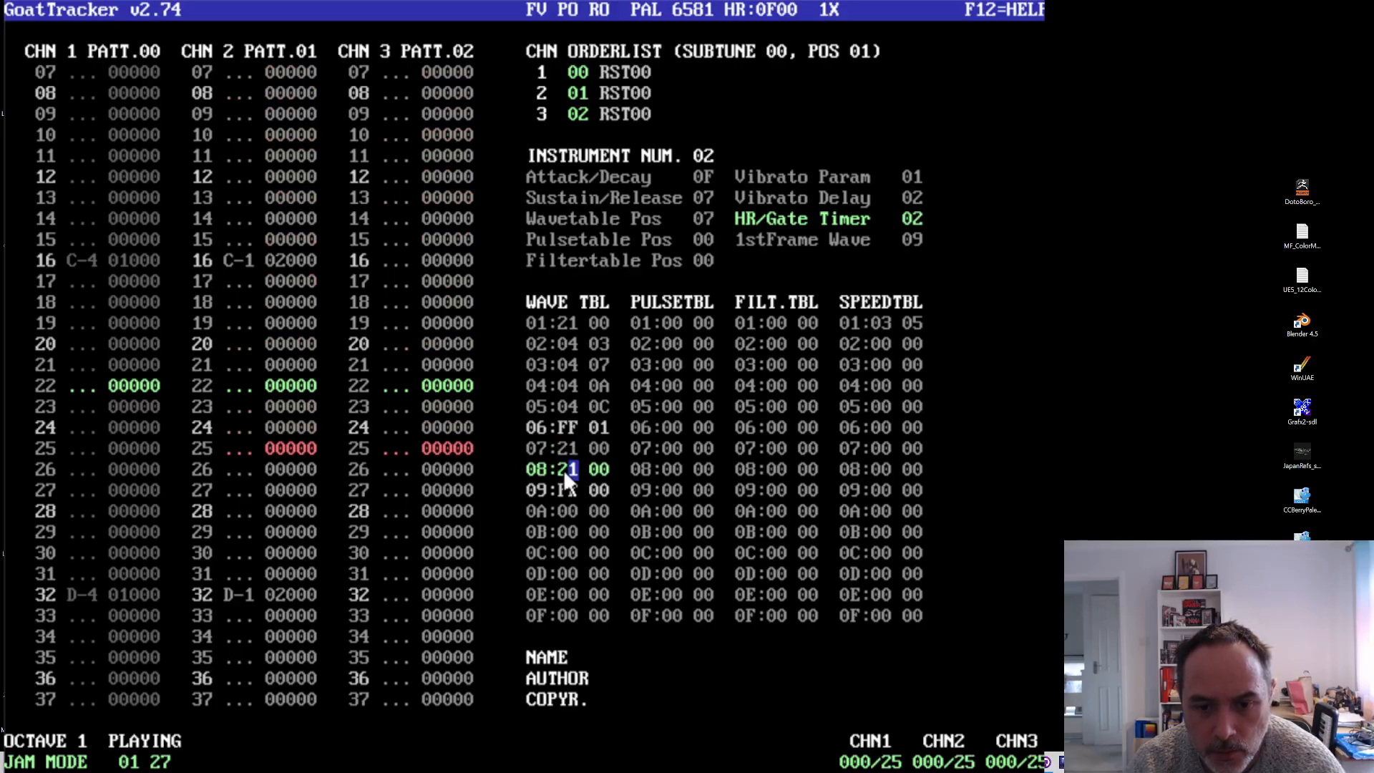
- Set the waveform of wavetable rows 07 and 08 to 31 and restart playback from the beginning
click(561, 449)
text(3)
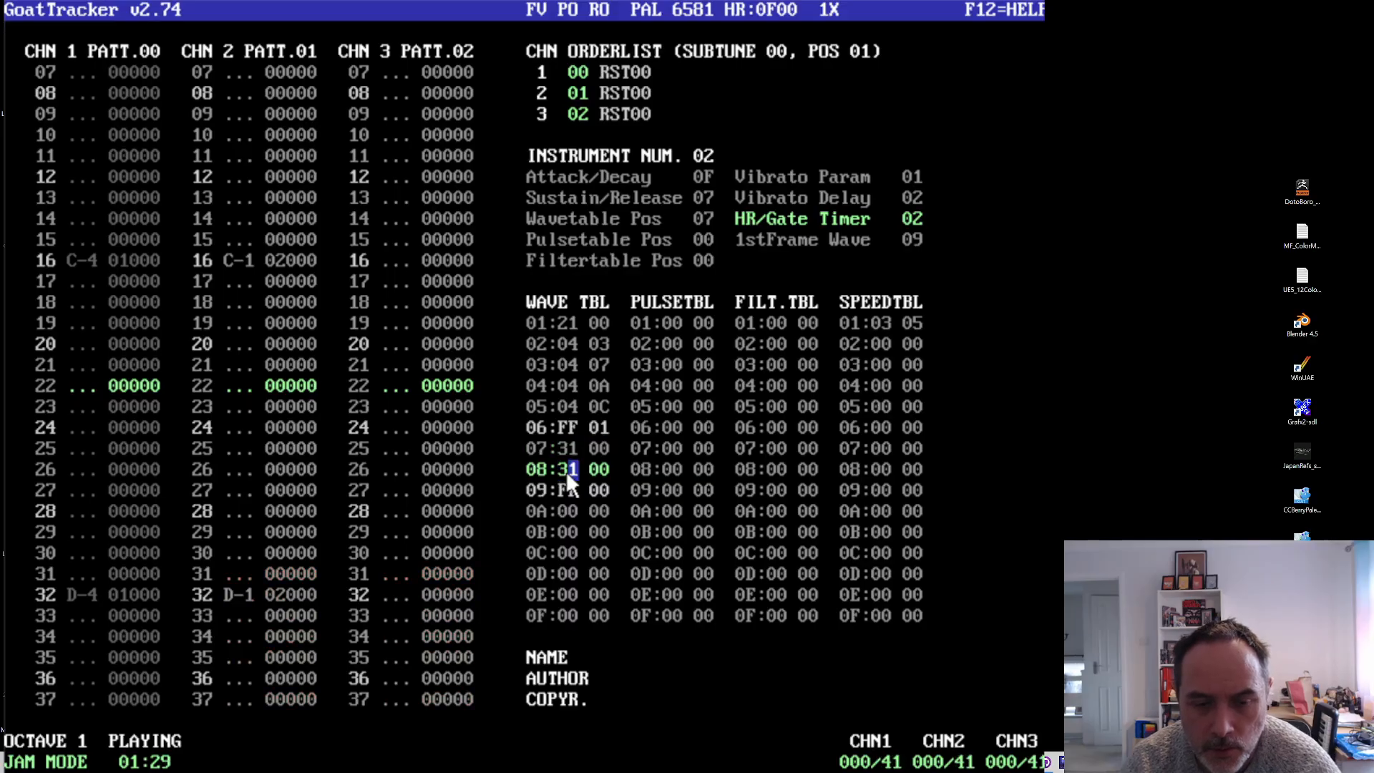
key(F1)
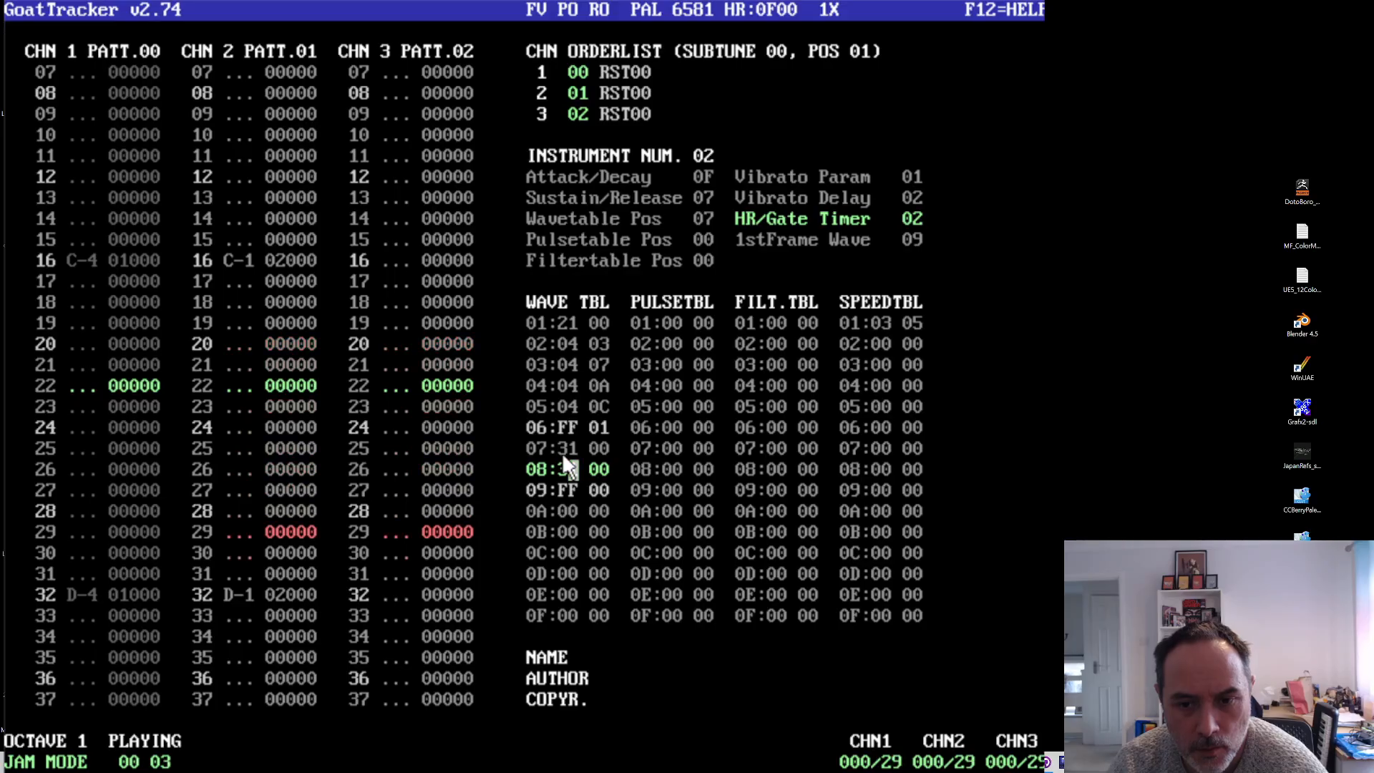
- Set the waveform of wavetable rows 07 and 08 to 51
key(Up)
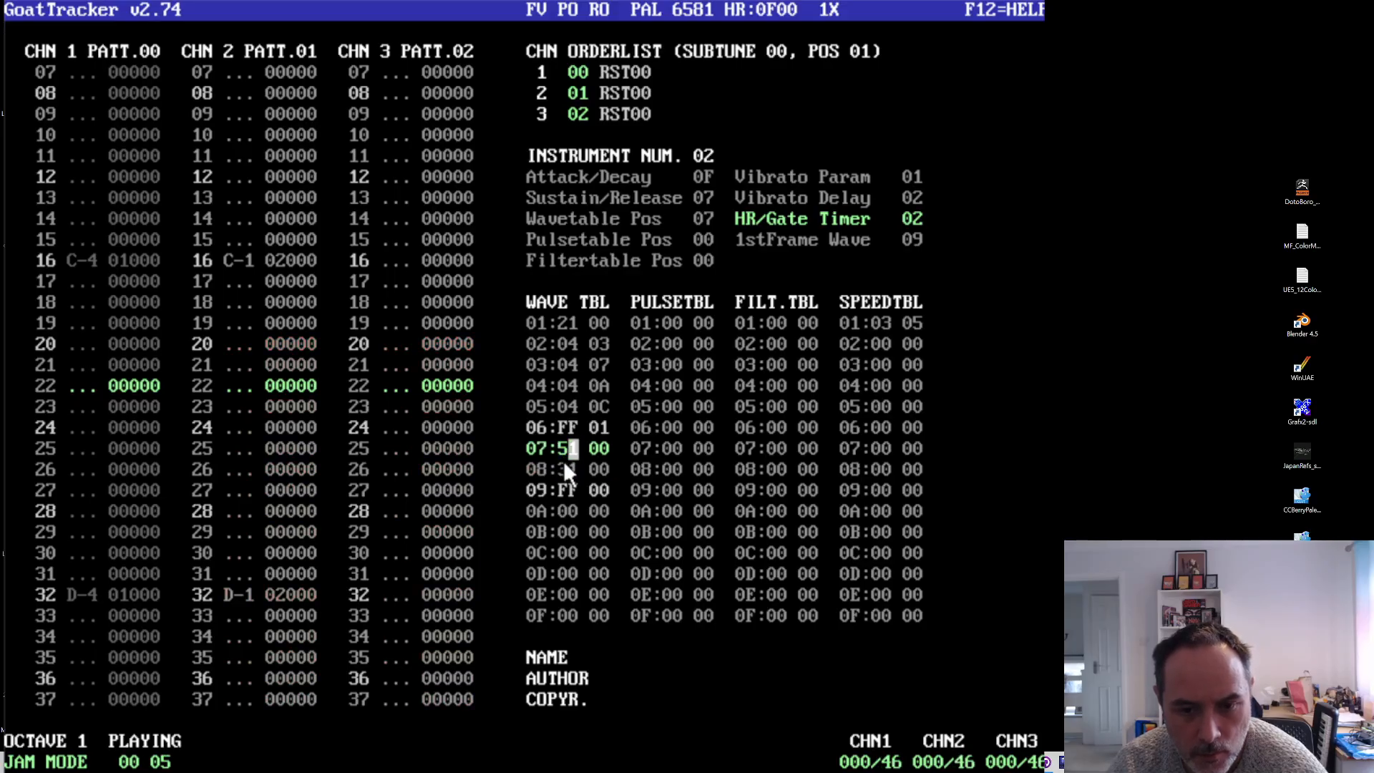
click(564, 467)
text(5)
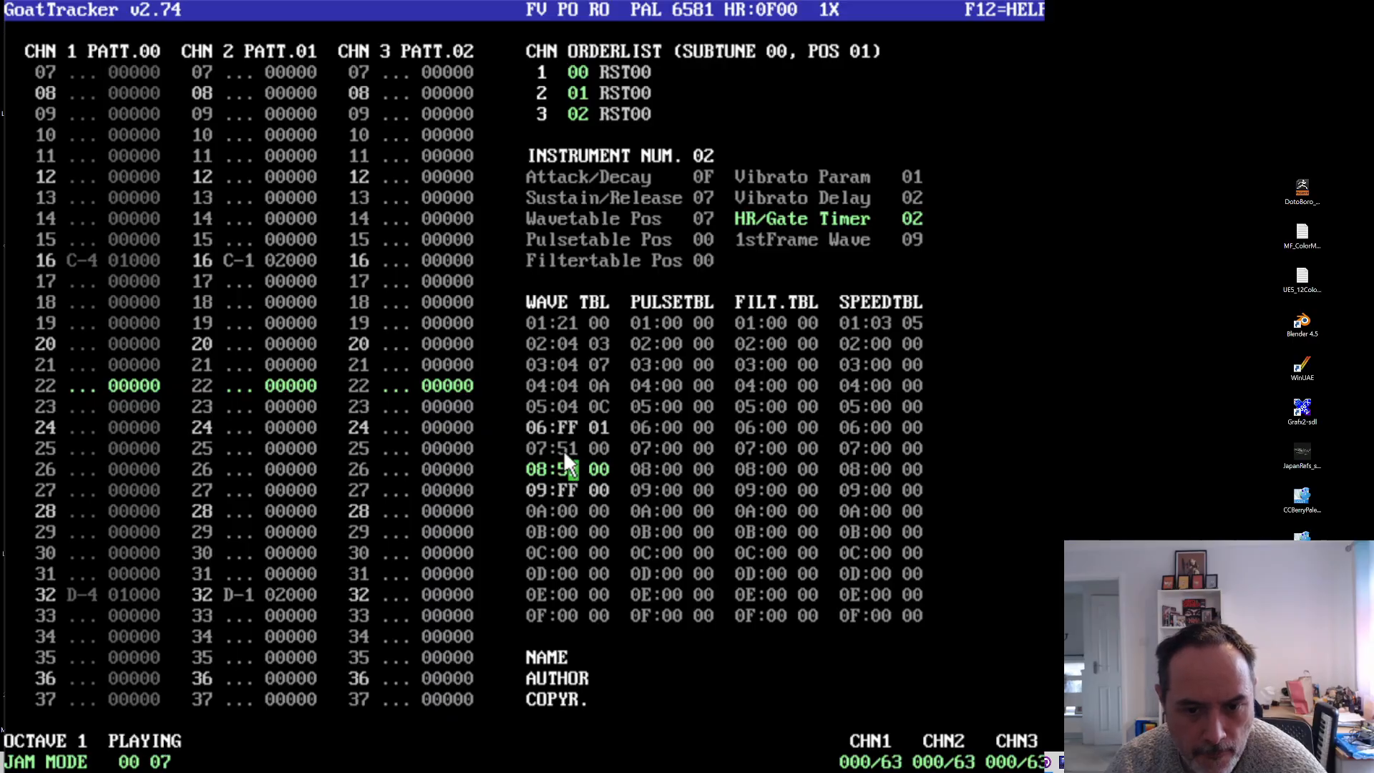
- Set the waveform of wavetable rows 07 and 08 to 41
click(564, 450)
text(4)
click(564, 468)
text(4)
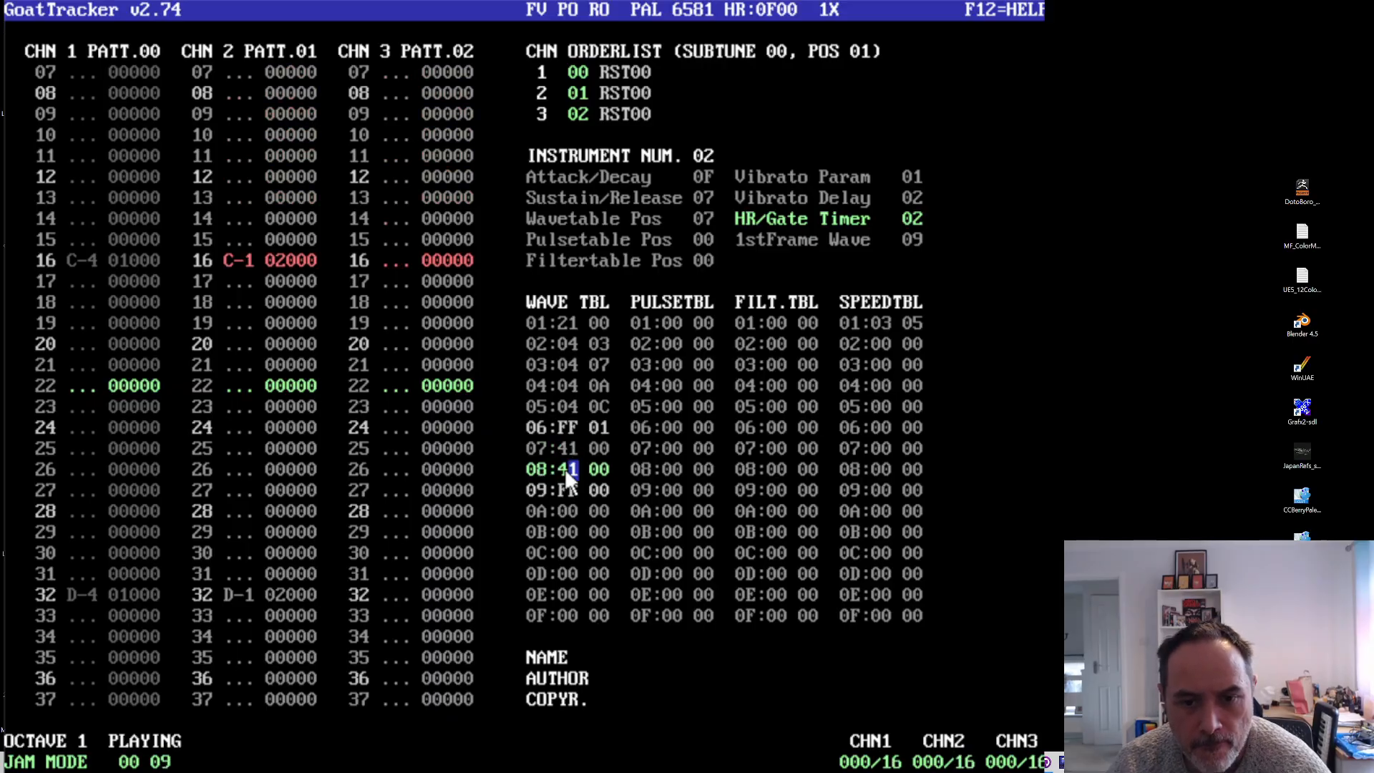
- Set instrument 02's pulsetable position to 01, then enter 04 04 in pulsetable row 01 and FF in row 02
click(707, 239)
text(1)
click(671, 323)
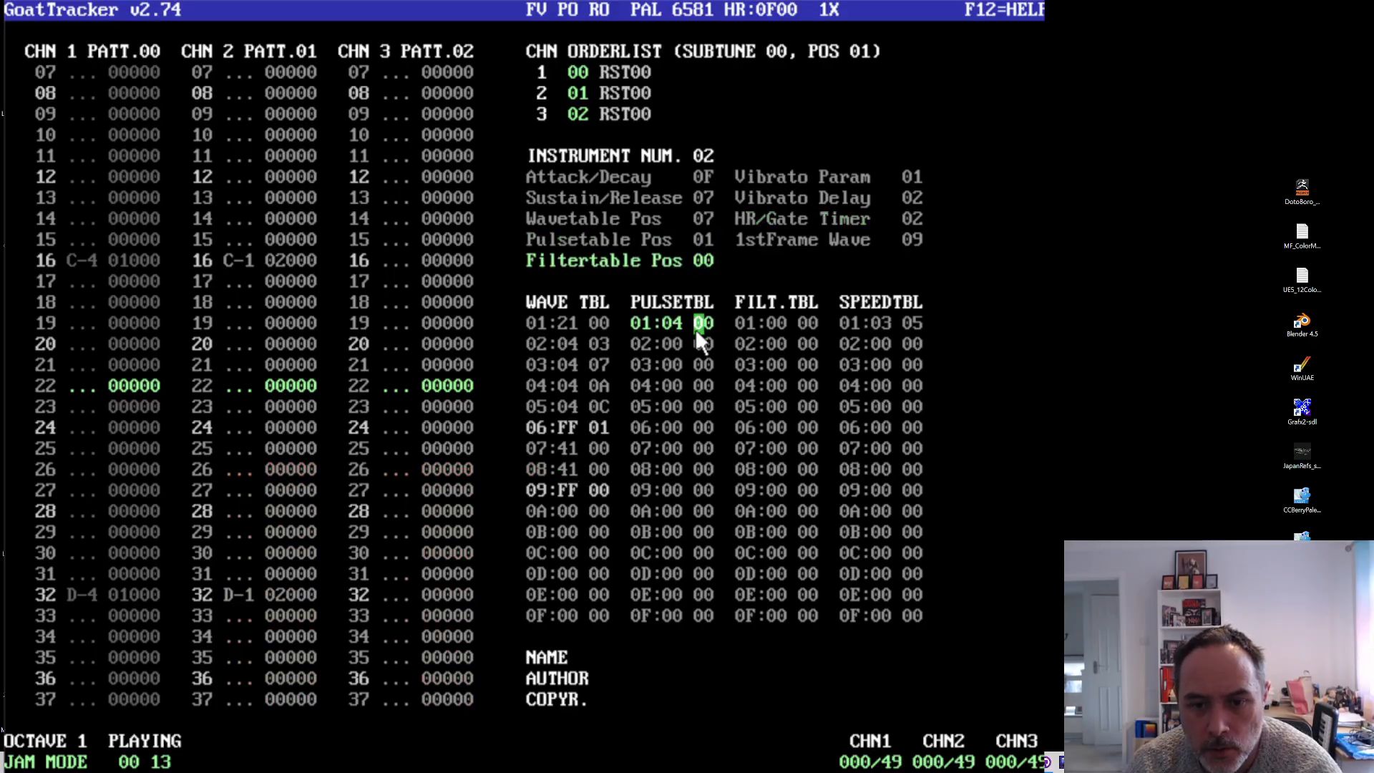
text(04)
click(676, 343)
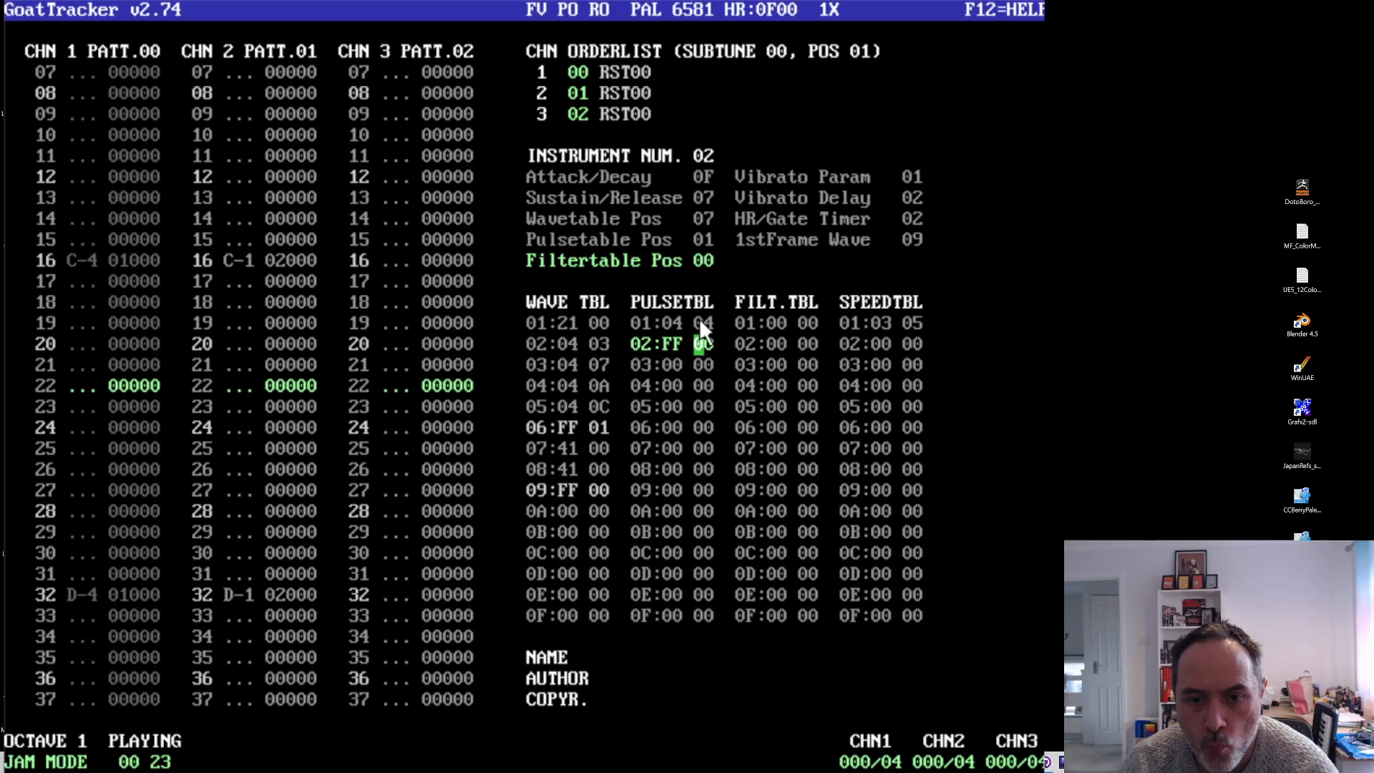
- Change pulsetable row 01 to 18 24 and set the jump target in row 02 to 01
click(699, 319)
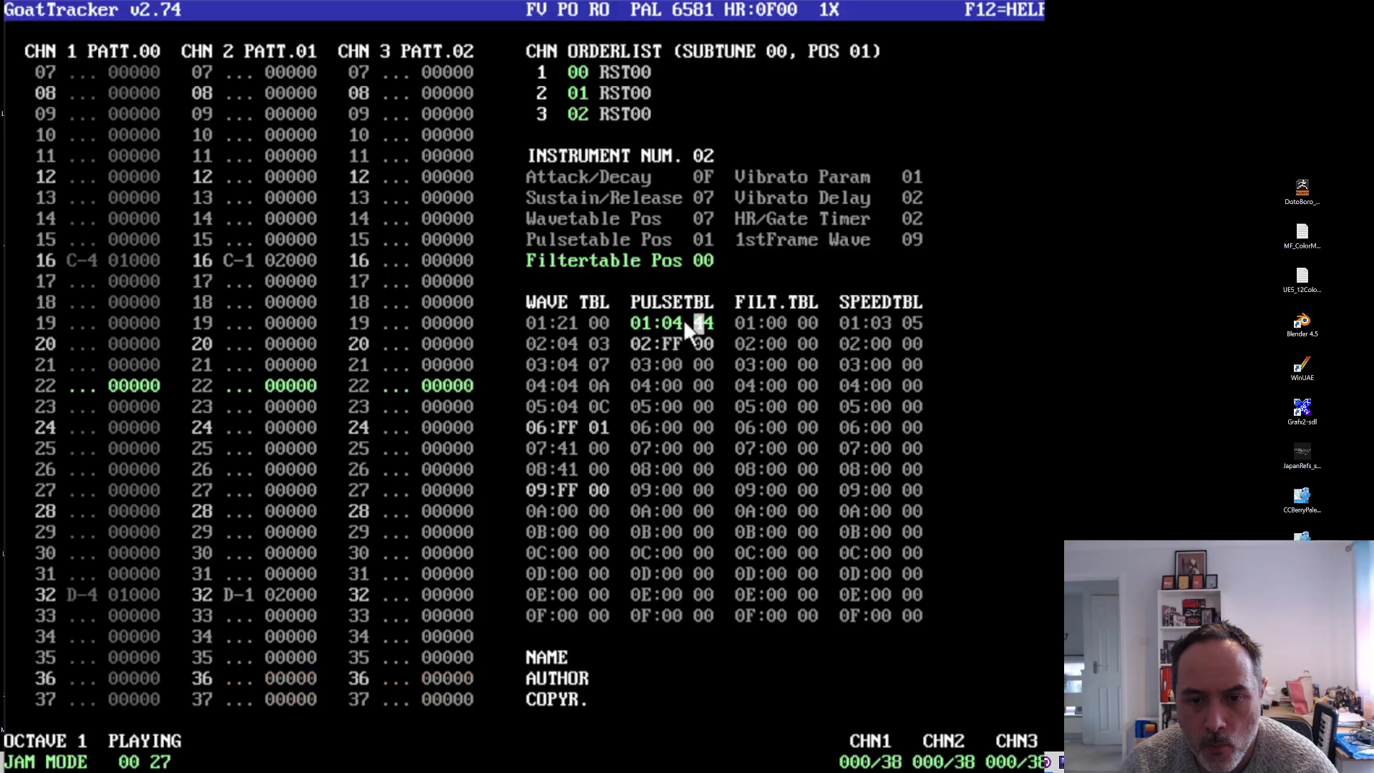
click(677, 319)
text(8)
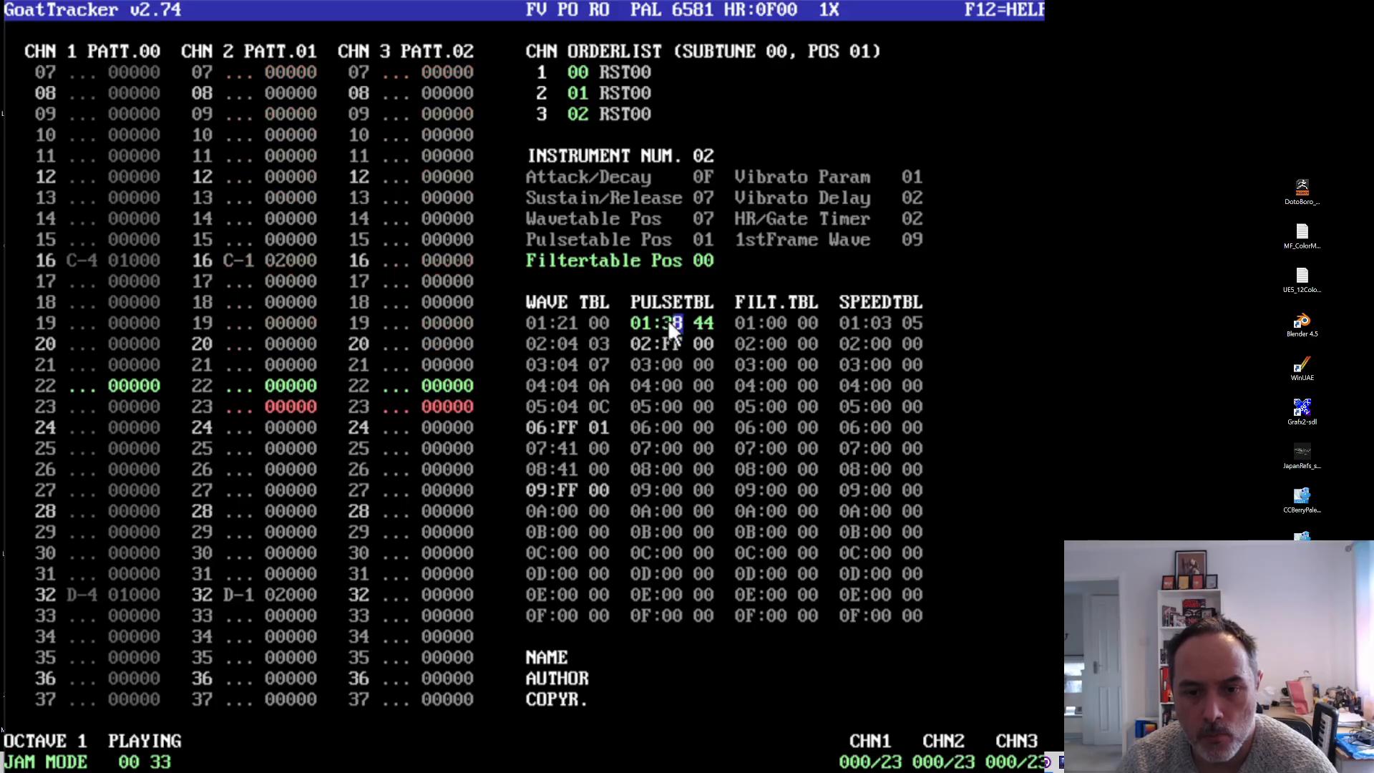
text(2)
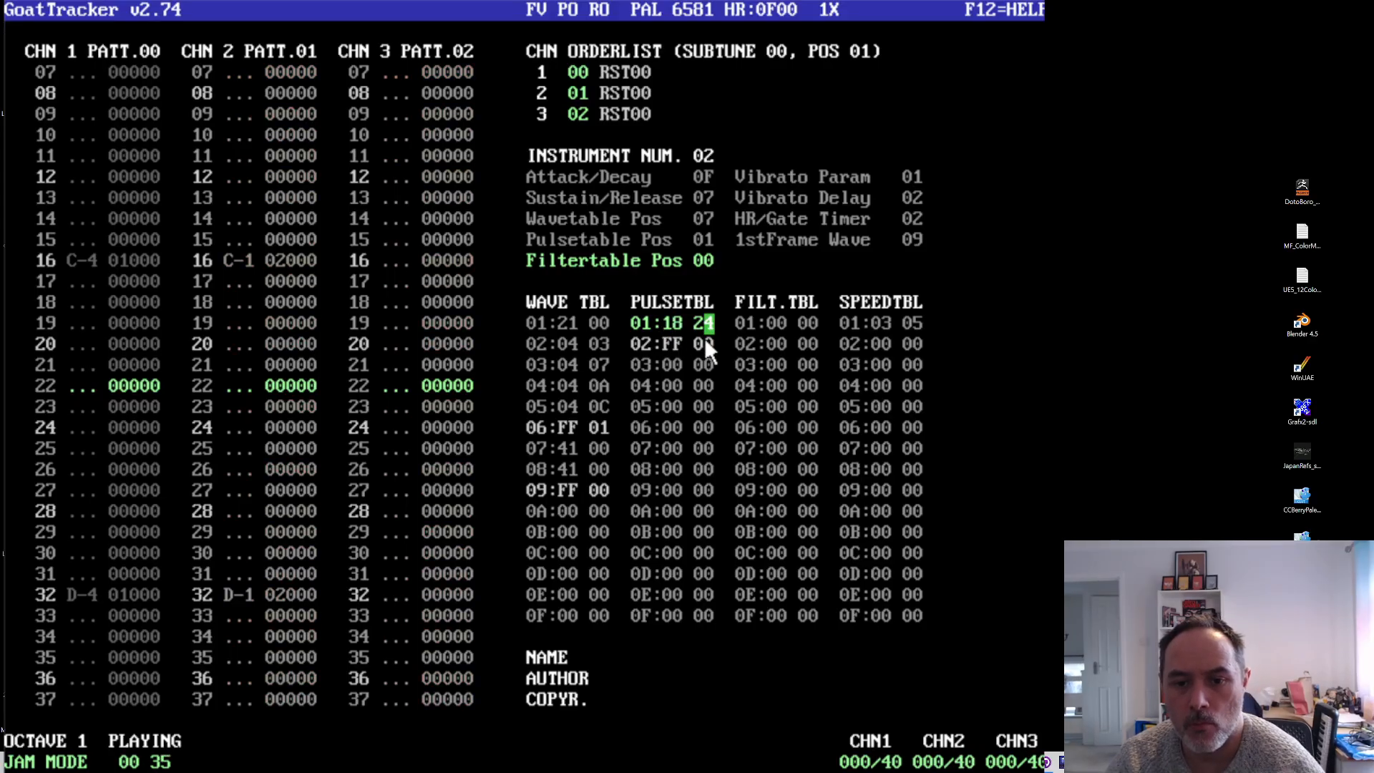
click(707, 342)
text(1)
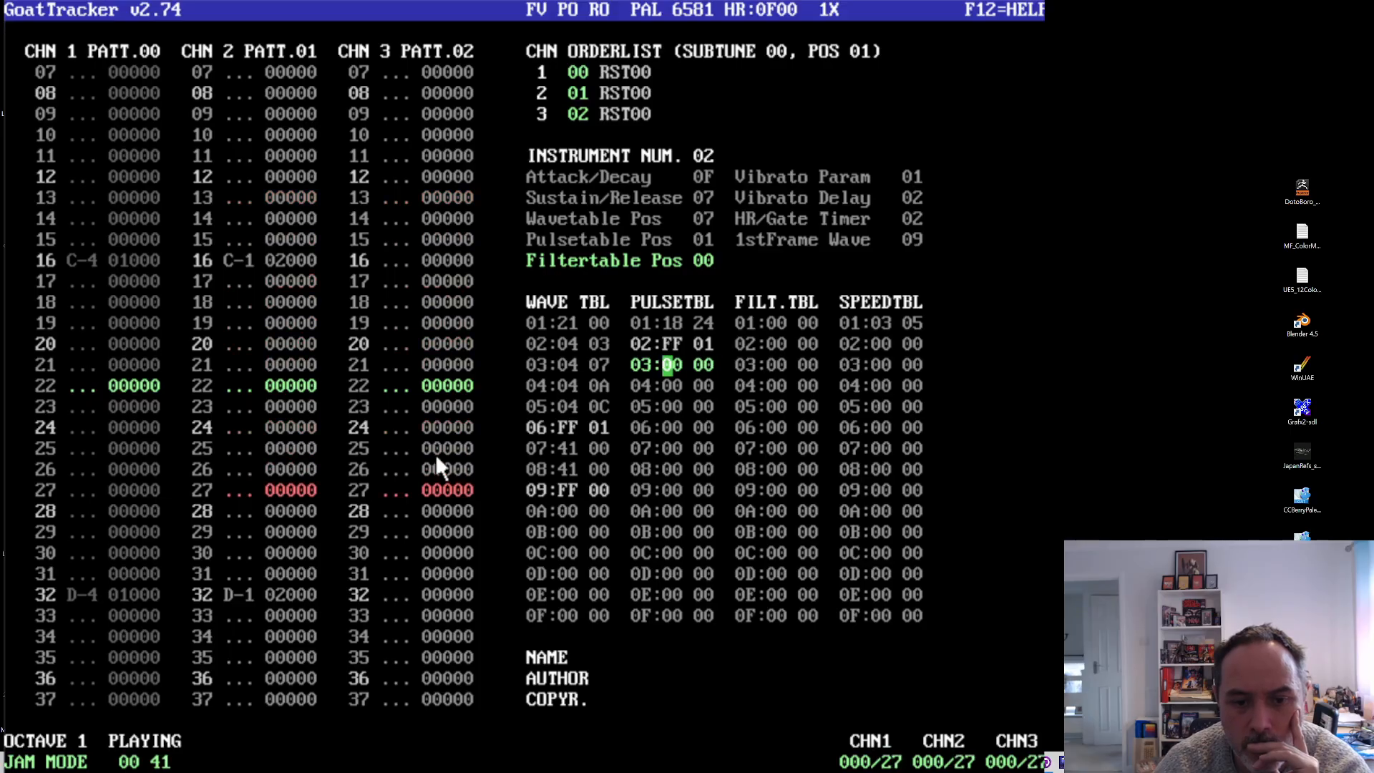
- Set the second value of speedtable row 01 to 04
click(158, 551)
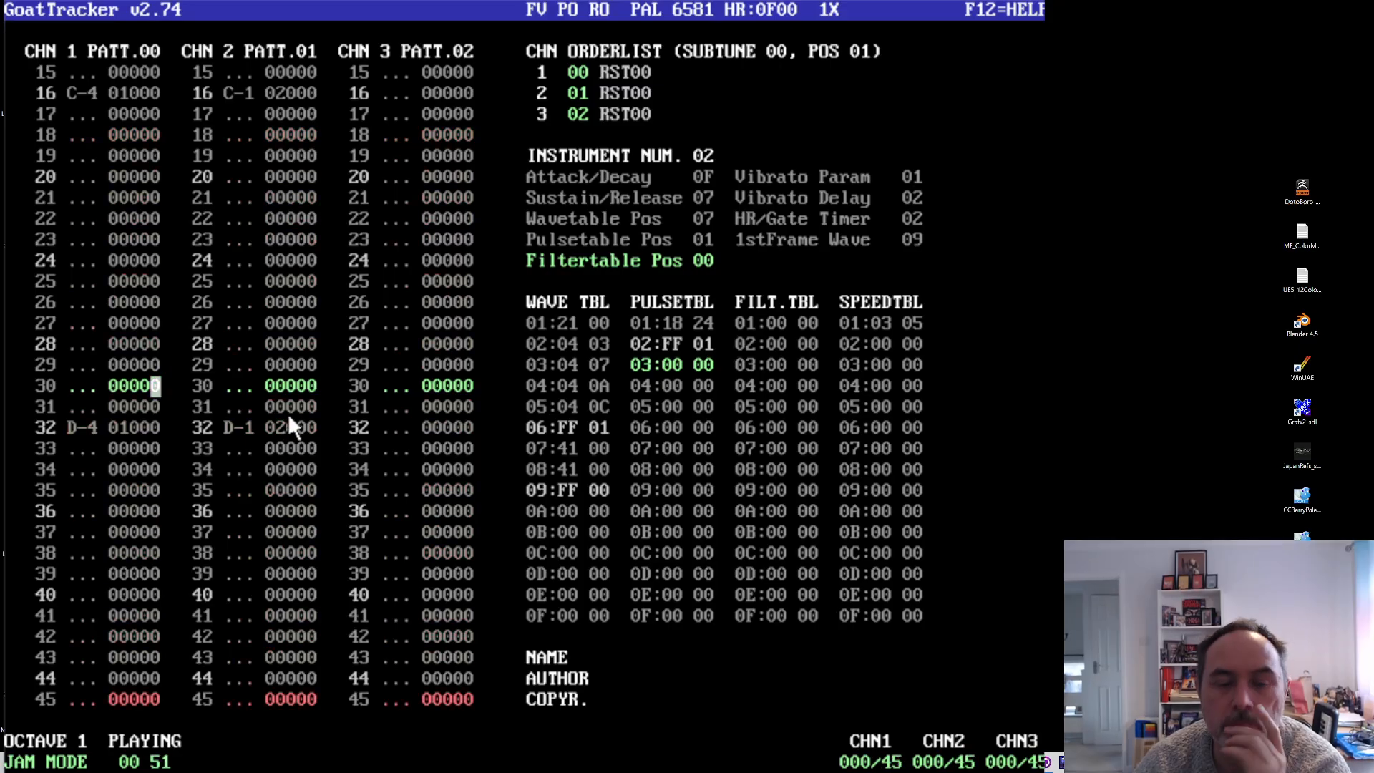
click(920, 327)
text(4)
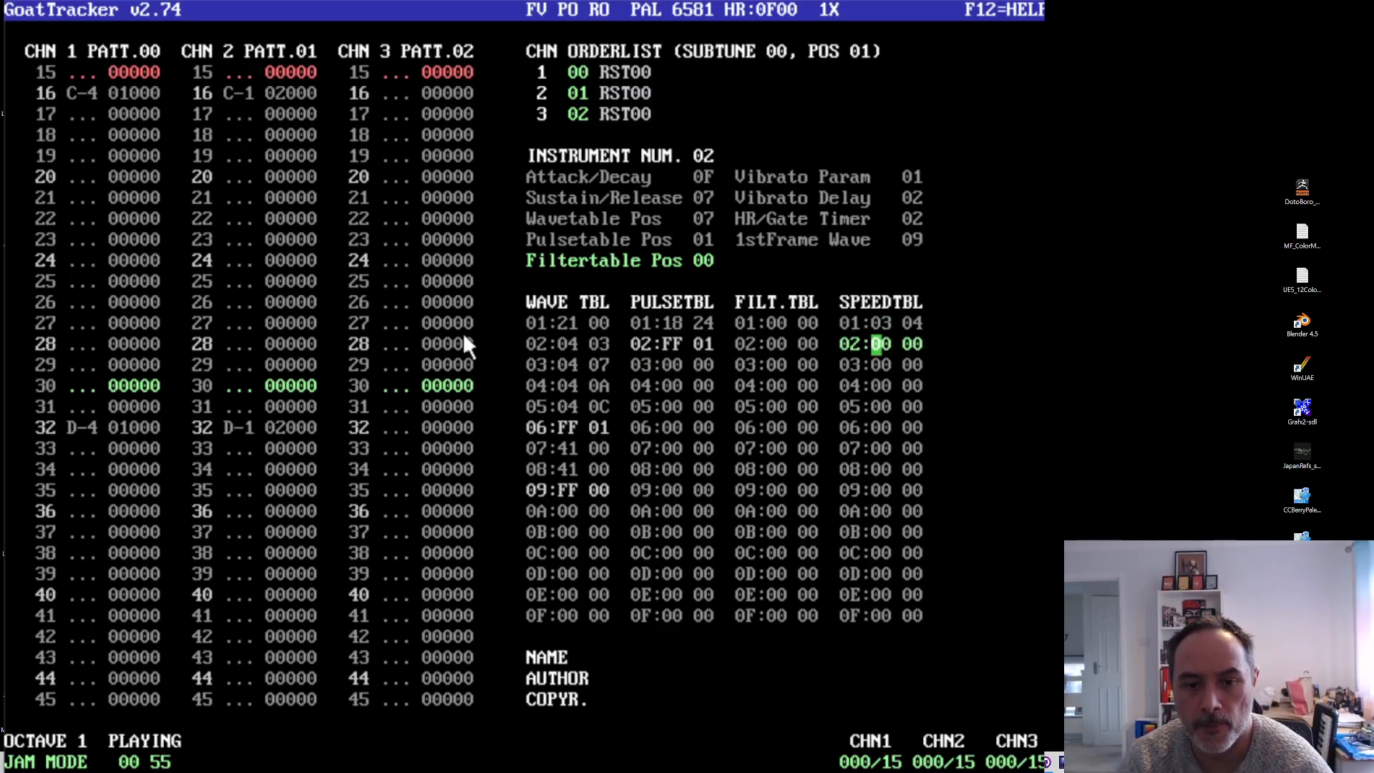
- Stop playback and place the cursor on the note in row 00 of channel 3
click(252, 424)
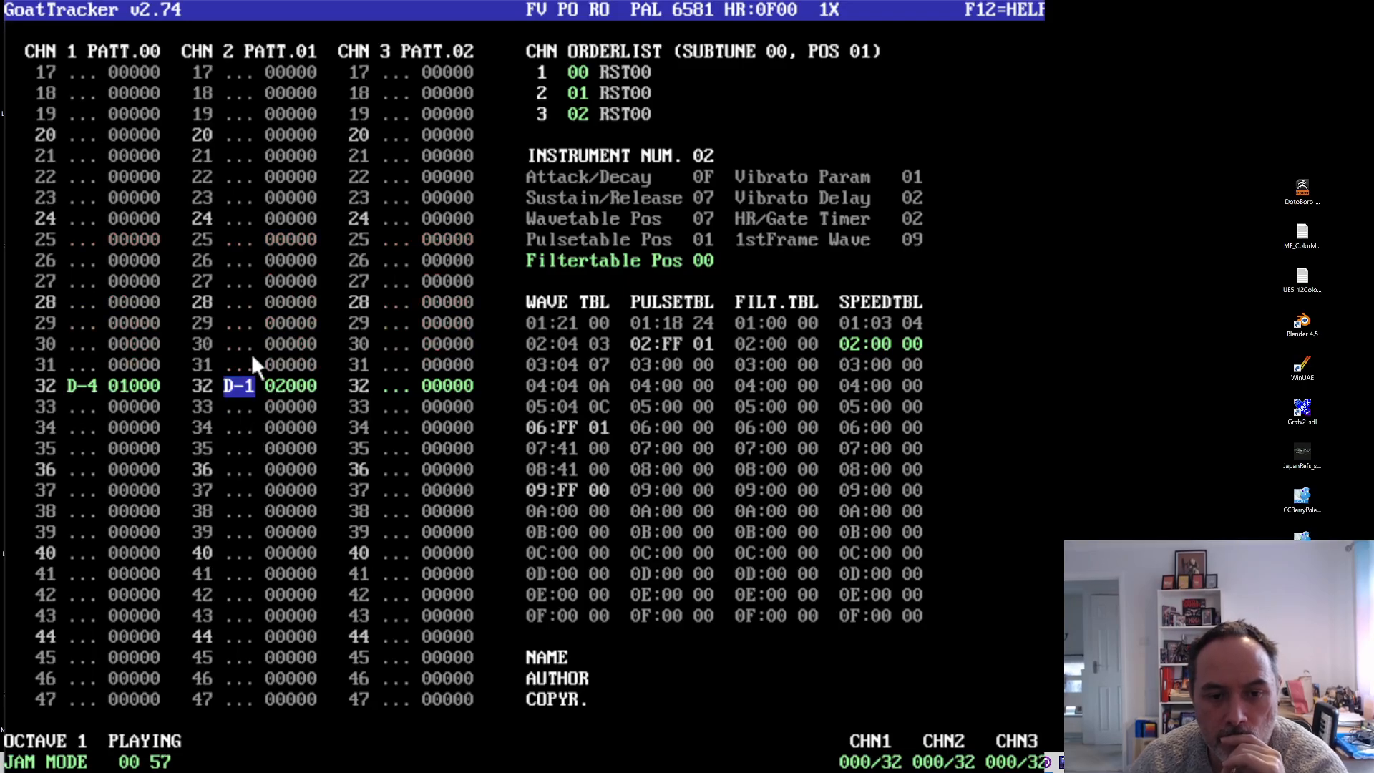
click(243, 329)
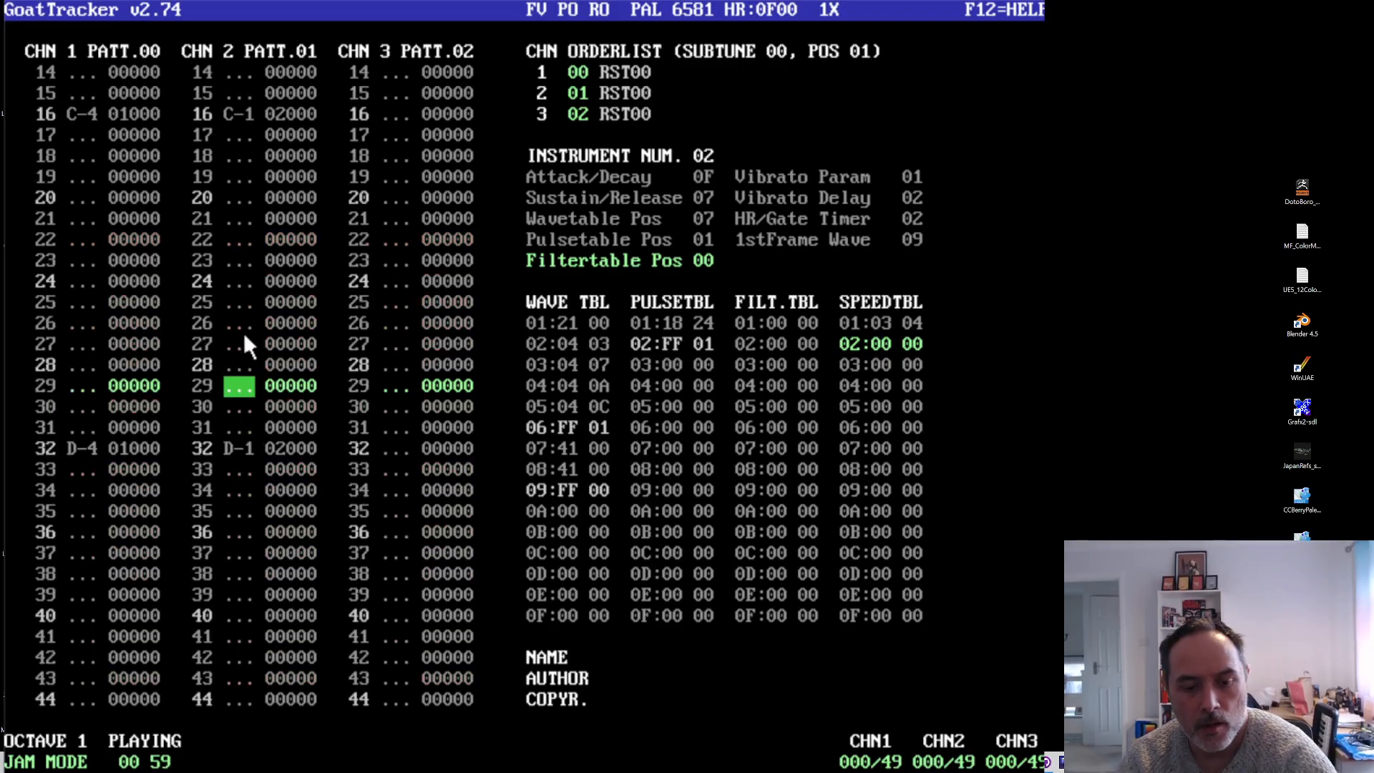
key(F4)
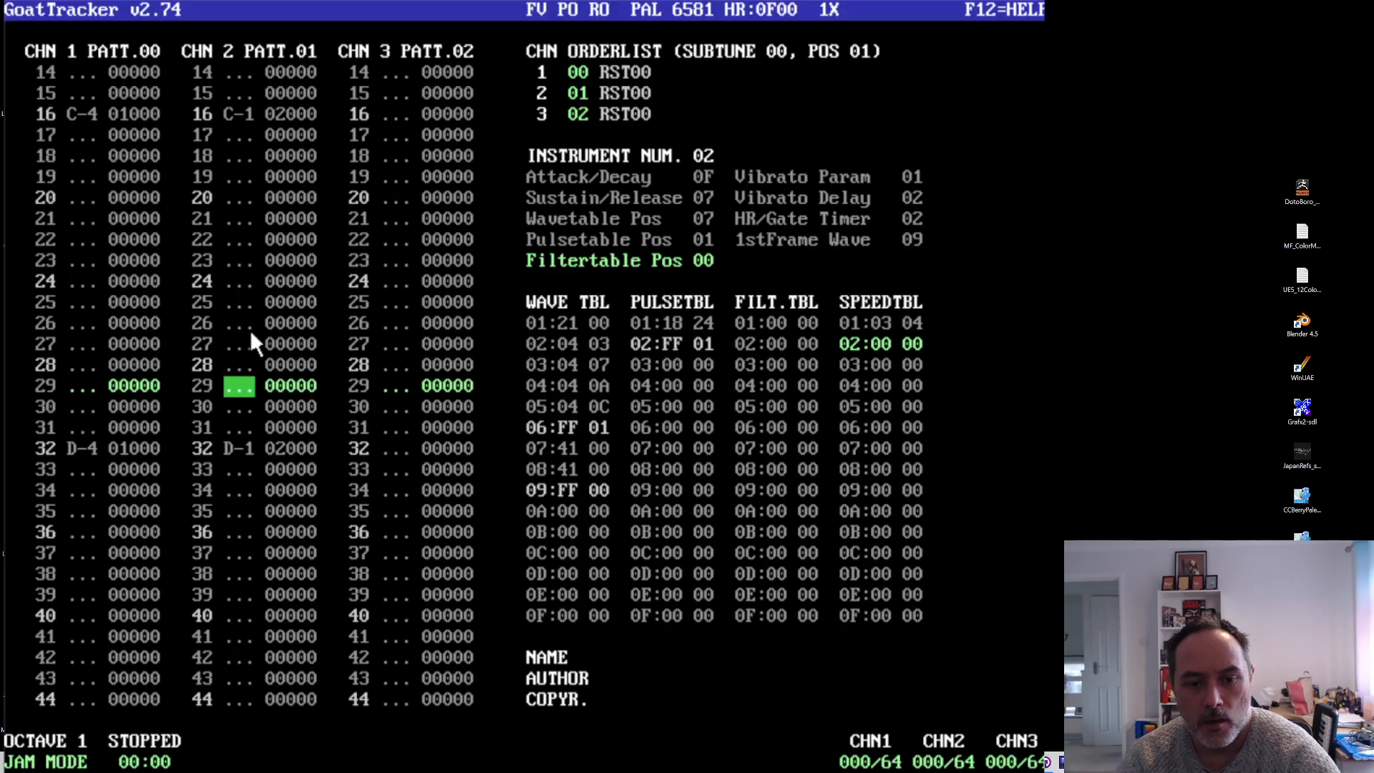
key(Up)
key(Up)
key(Up)
key(Up)
key(Up)
key(Up)
key(Up)
key(Up)
key(Up)
key(Up)
key(Up)
key(Up)
key(Up)
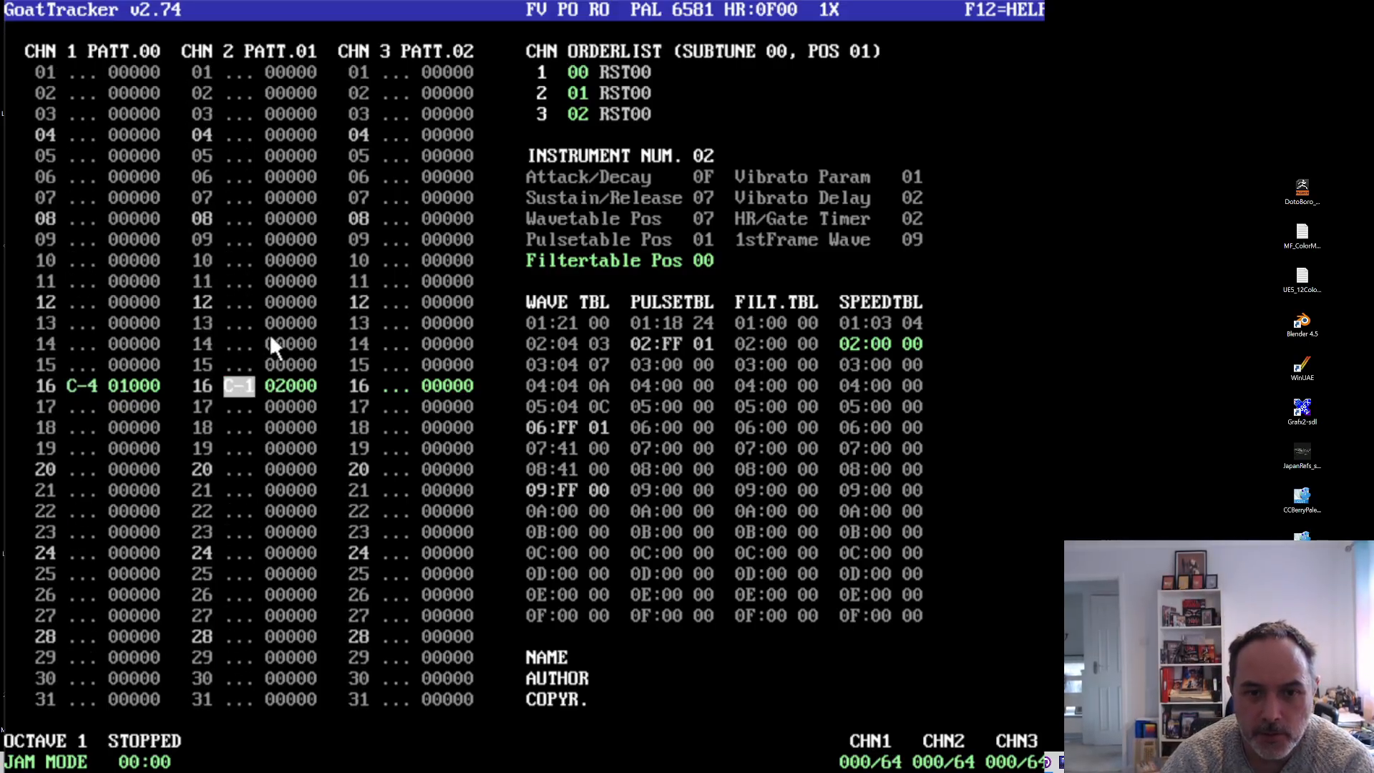
key(Up)
key(Up)
key(Up)
key(Up)
key(Up)
key(Up)
key(Up)
key(Up)
key(Up)
key(Up)
key(Up)
key(Up)
key(Up)
key(Up)
key(Up)
key(Up)
key(Right)
key(Right)
key(Right)
key(Right)
key(Right)
key(Right)
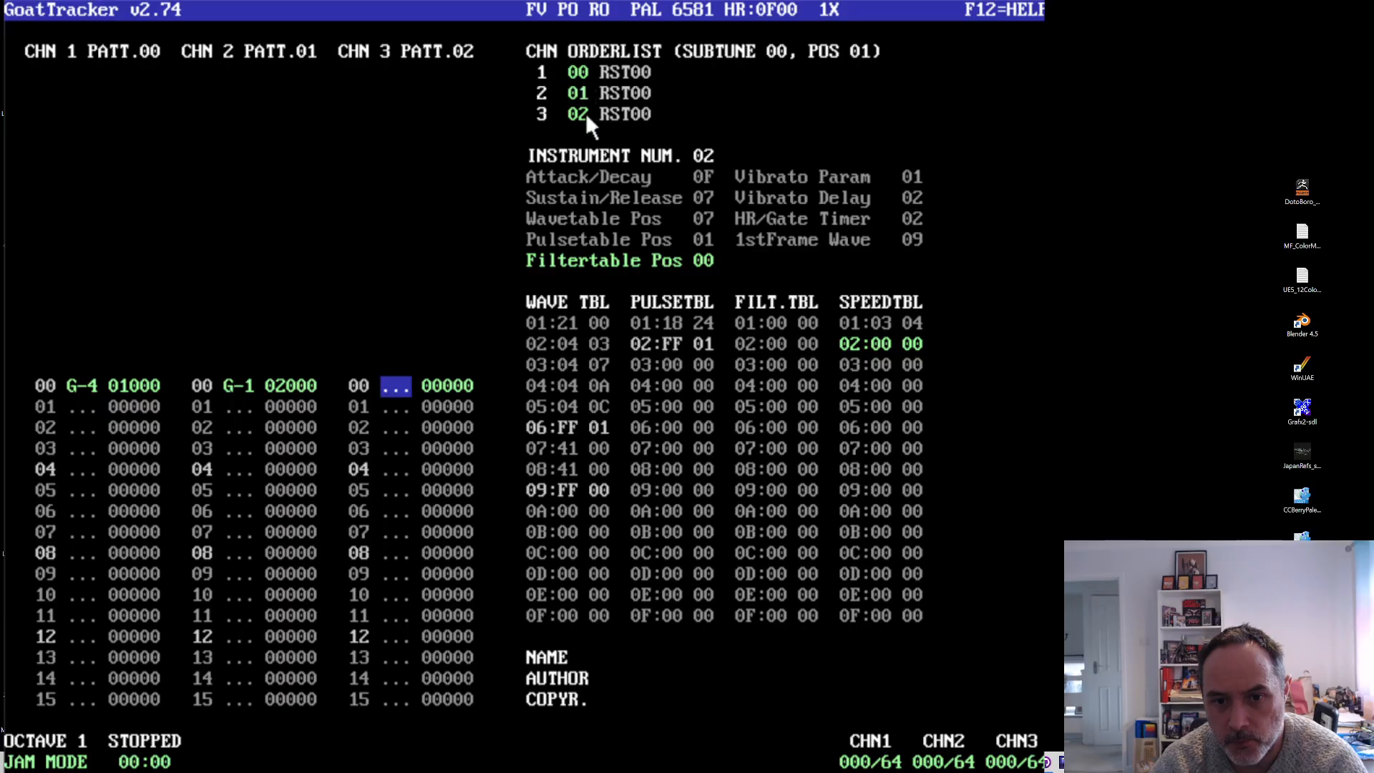
- Show pattern 01 on channel 3, set channel 3's orderlist entry to 01, and play the song from the beginning
right_click(467, 54)
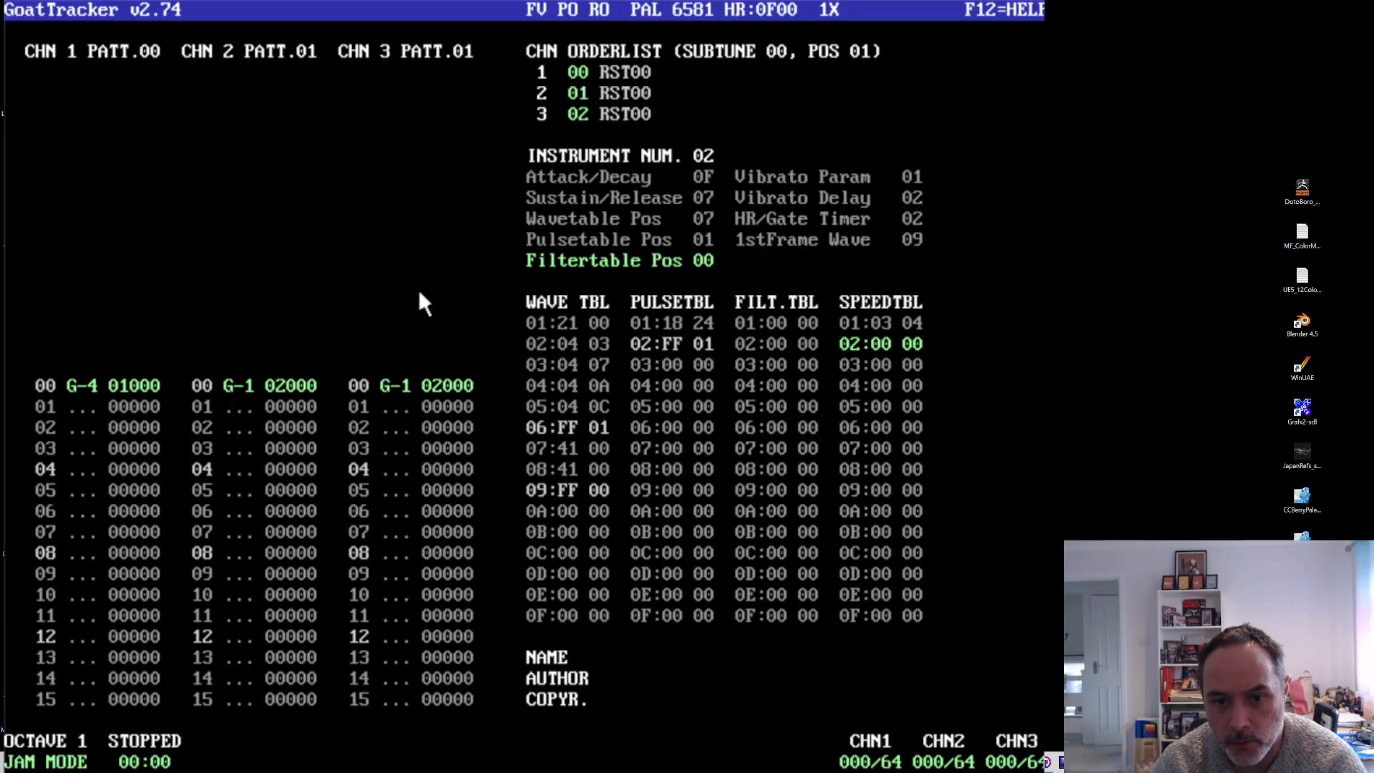
click(584, 114)
text(1)
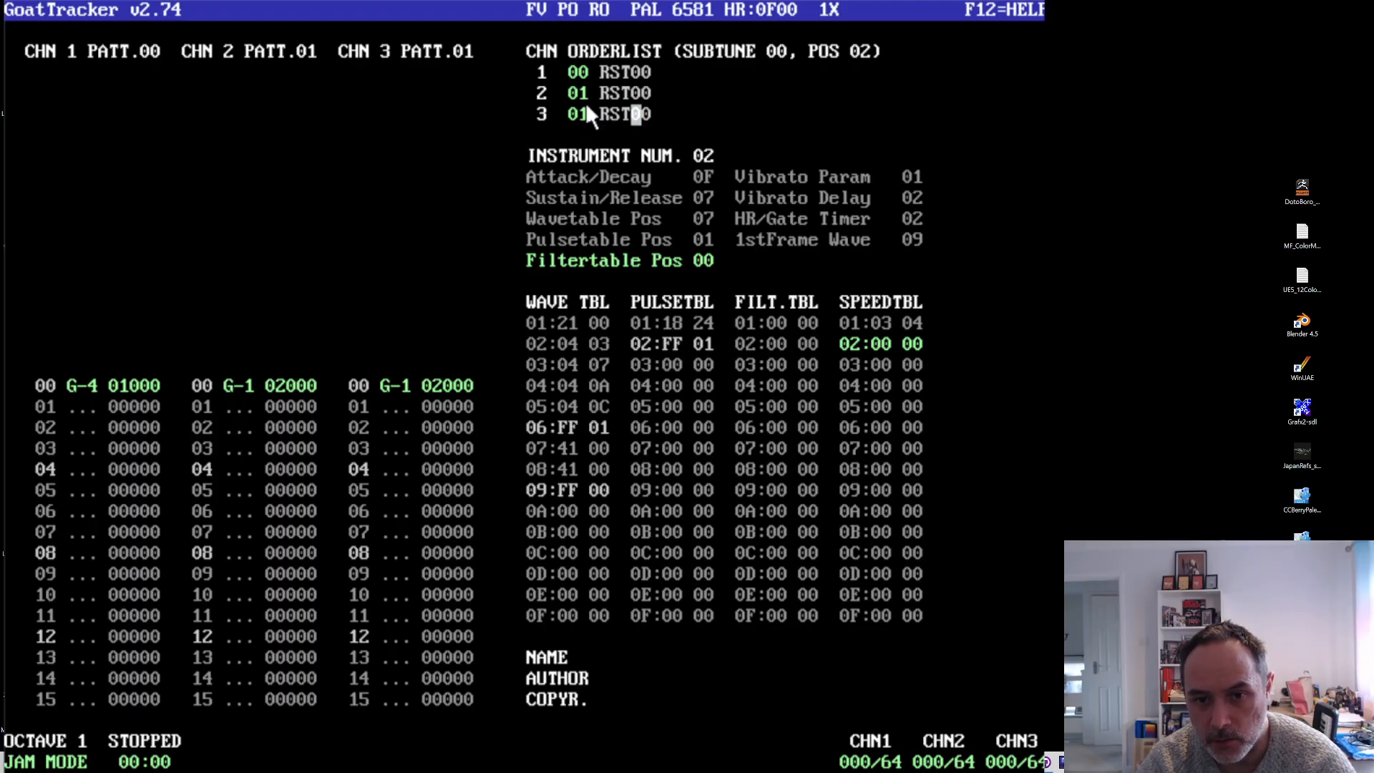
key(shift+Tab)
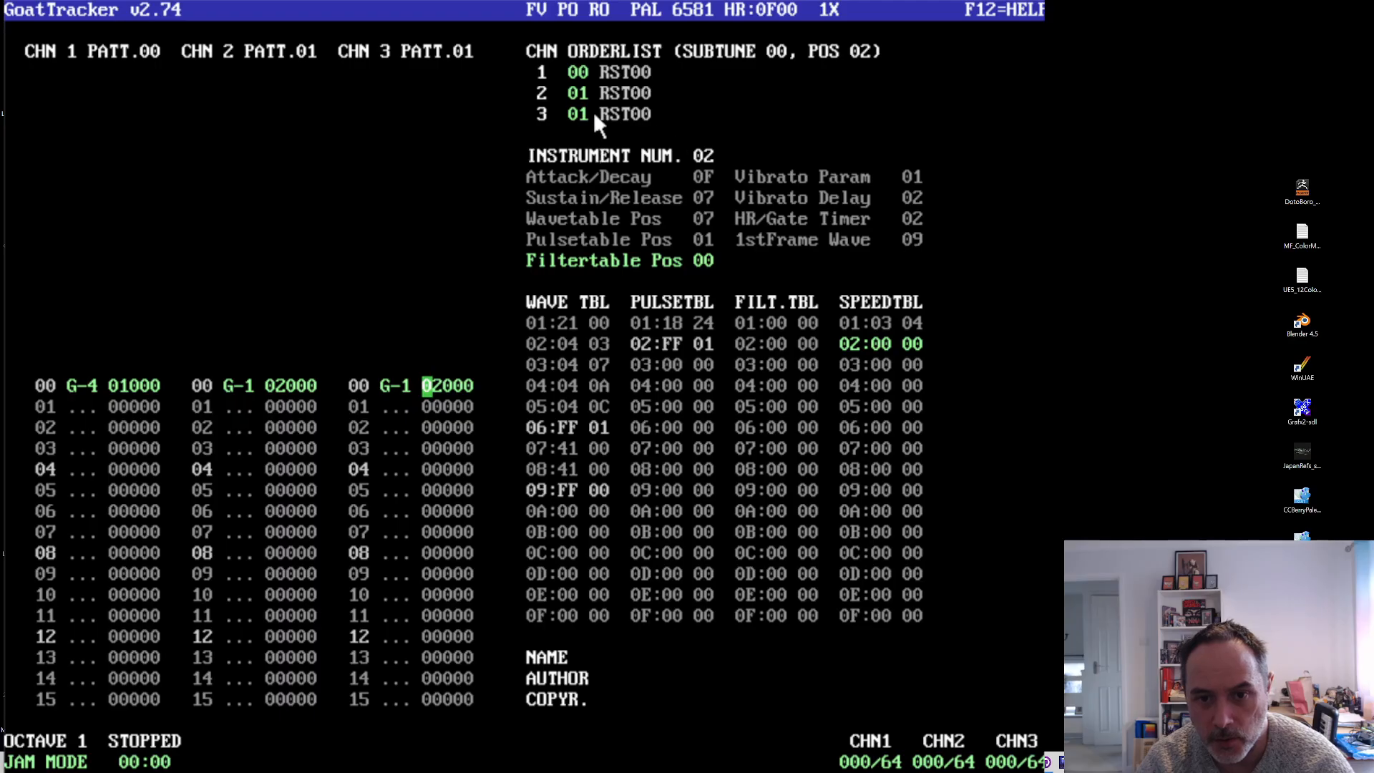
key(F1)
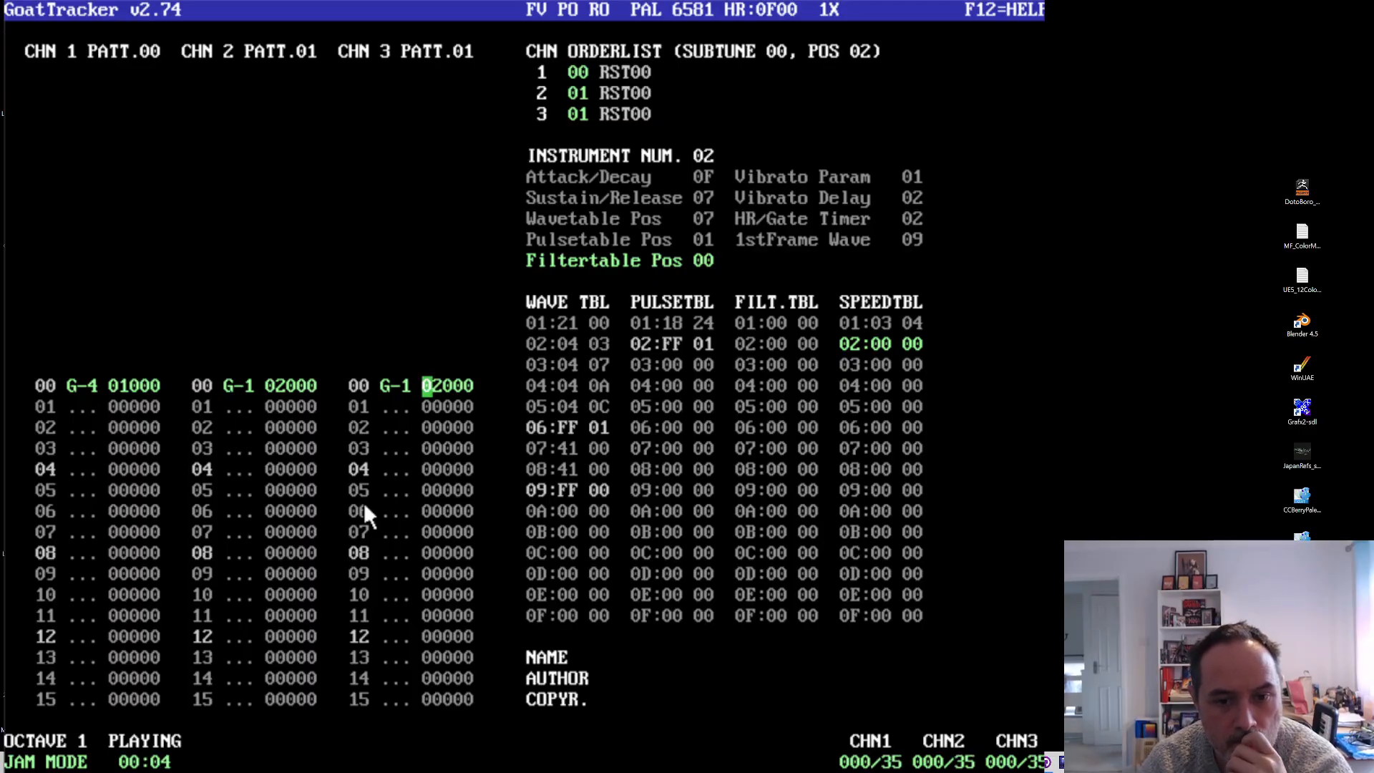
- Try shifting the notes of pattern 01 down by inserting two empty rows at row 00, then delete those rows
click(403, 385)
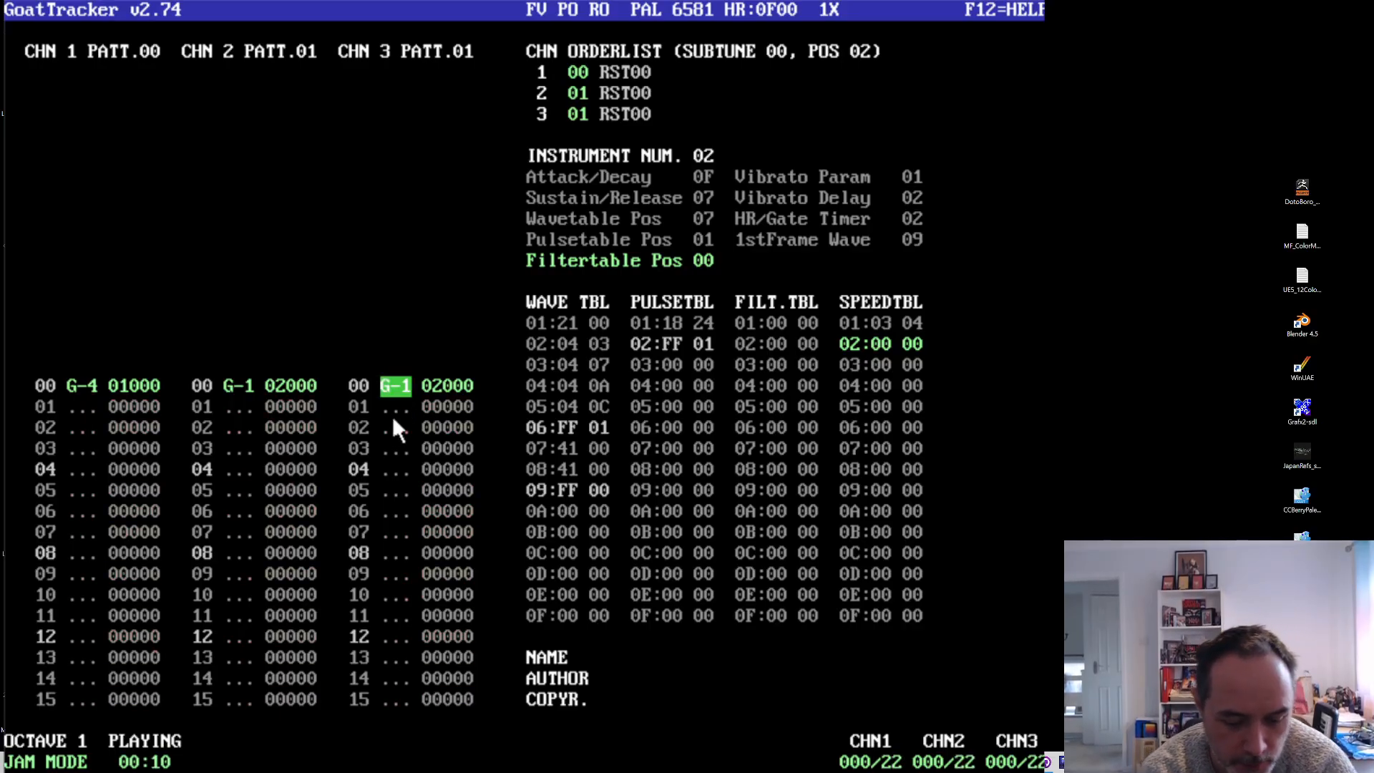
key(Insert)
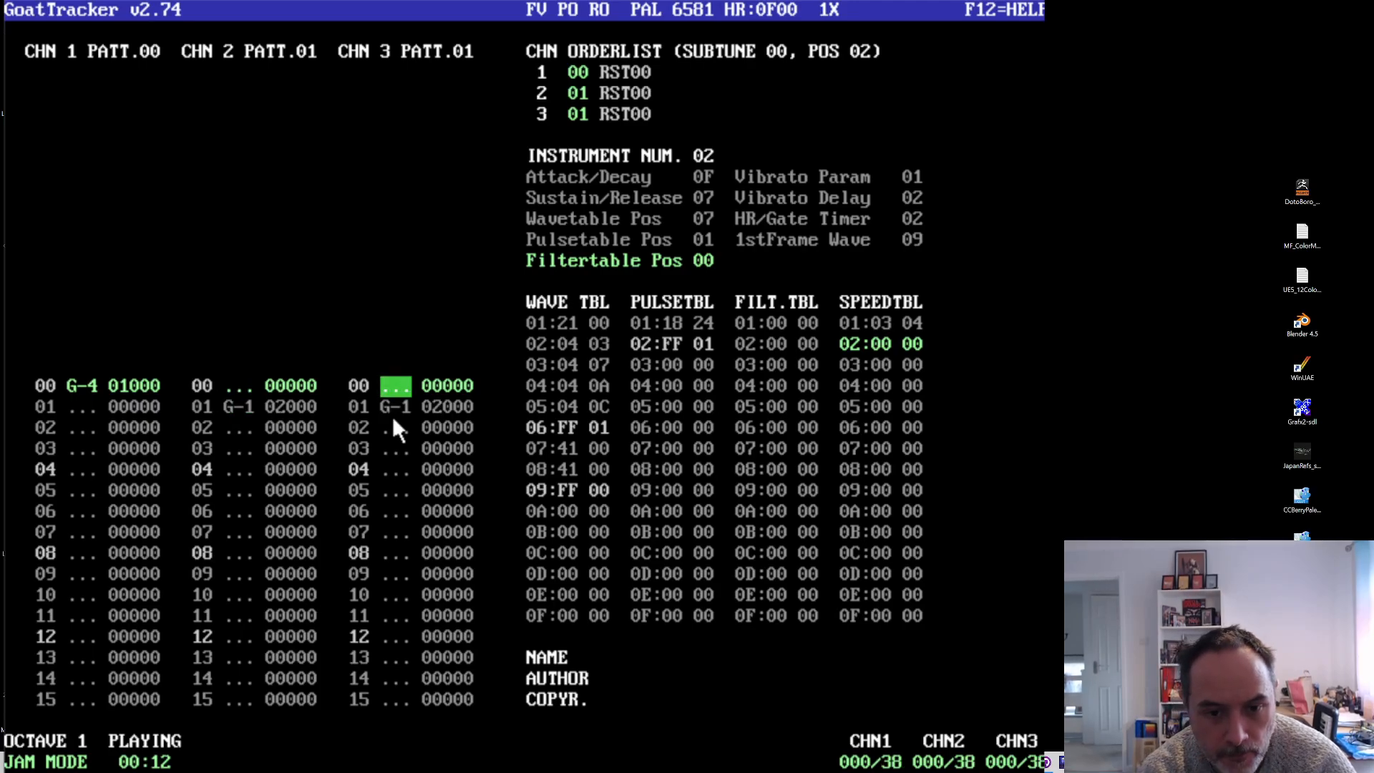
key(Insert)
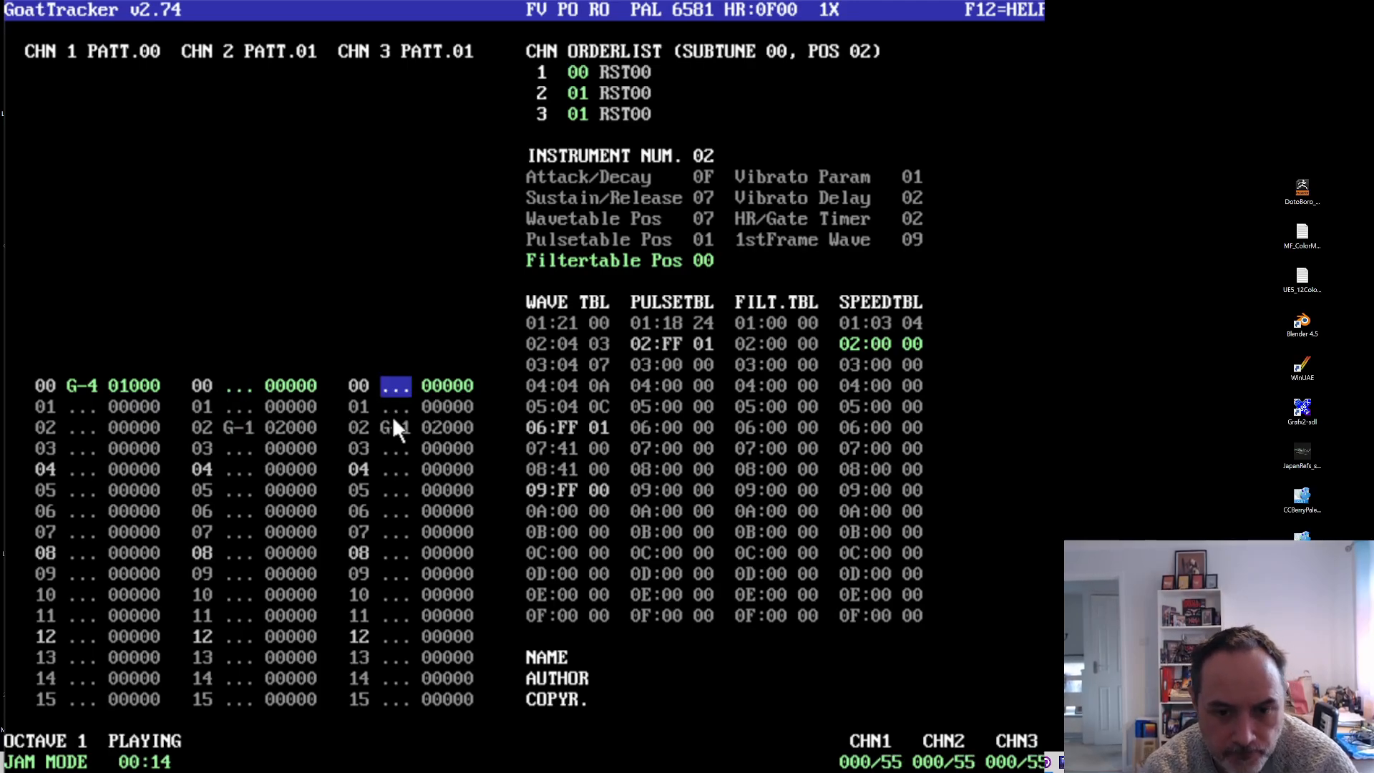
key(Delete)
key(Delete)
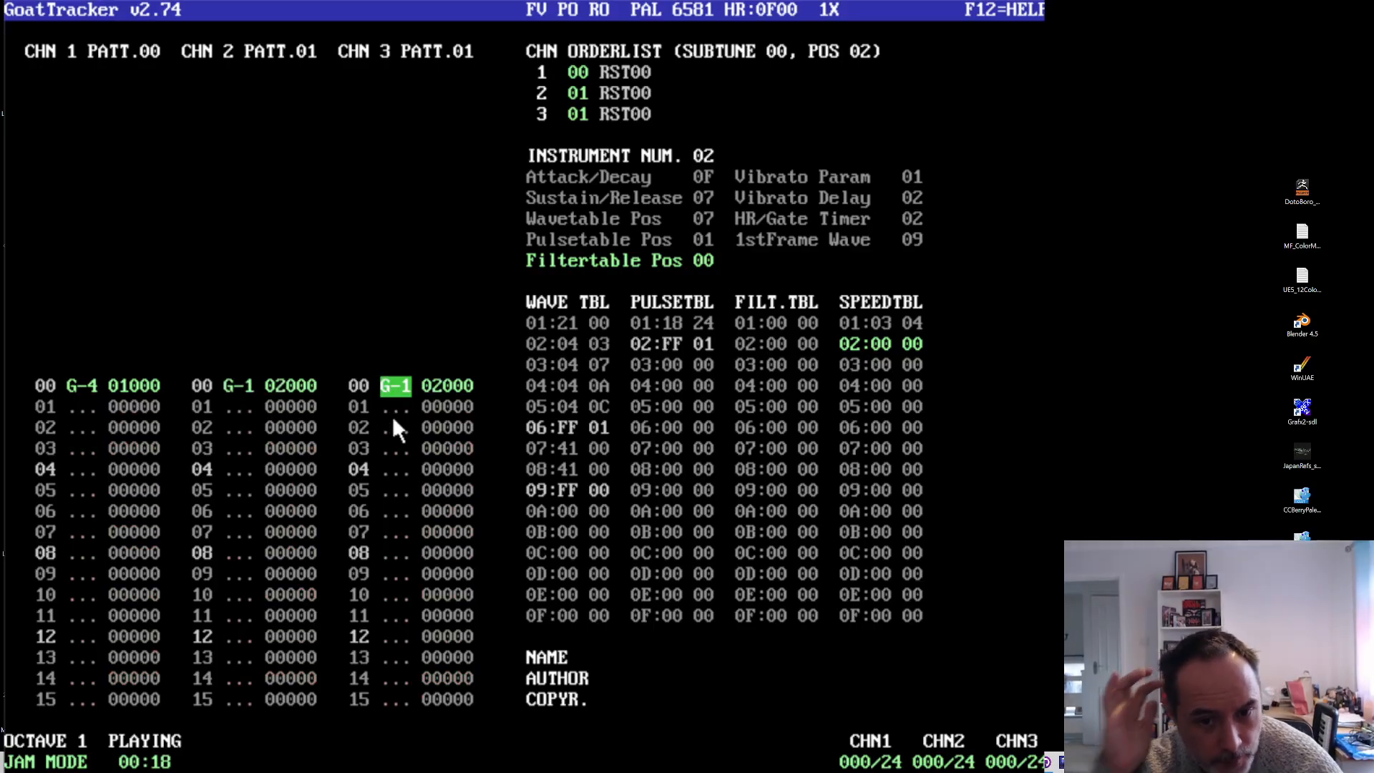
- Switch to edit mode and stop playback, with the cursor on the command digit of channel 3's row 00
key(Right)
key(Right)
key(Right)
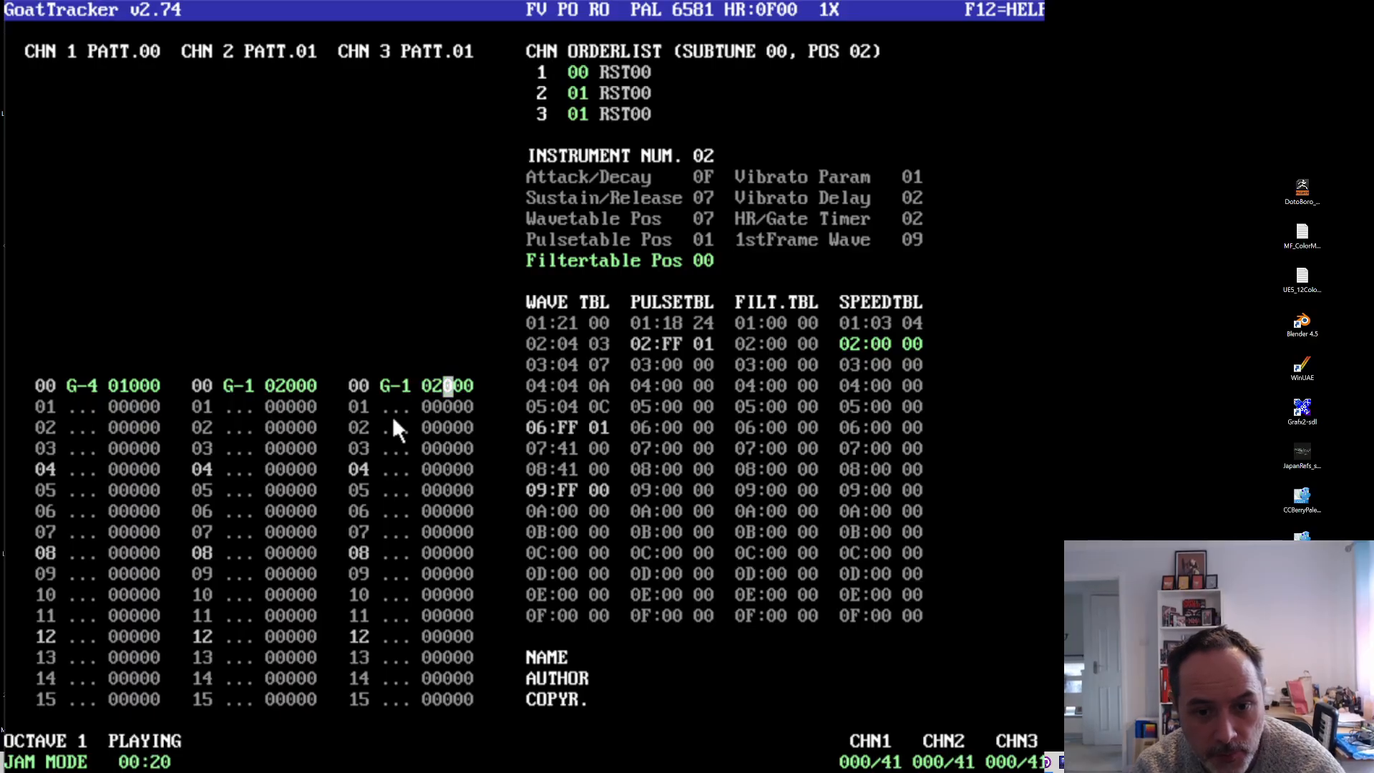
key(space)
key(F4)
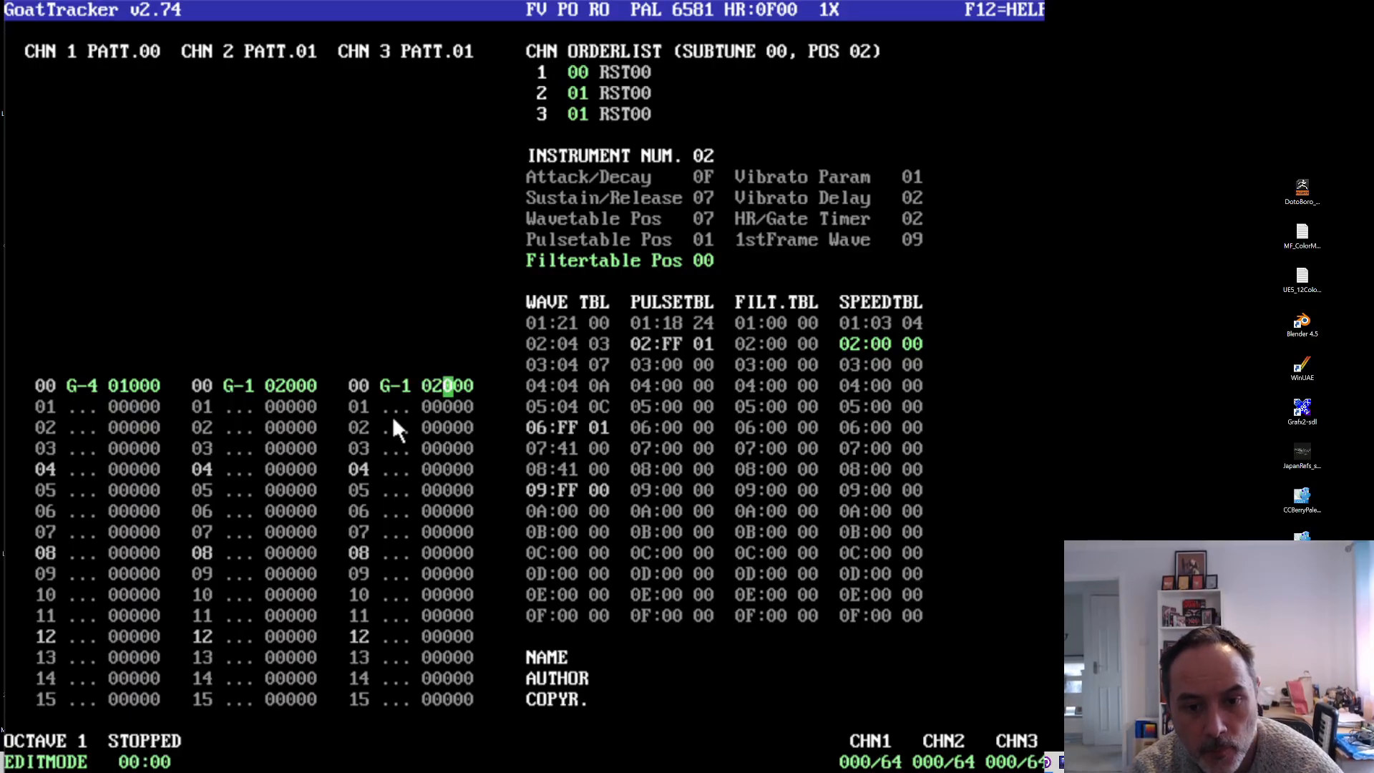
- Try command 4 on the row 00 note of pattern 01, then reset the command to 0
text(4)
key(Up)
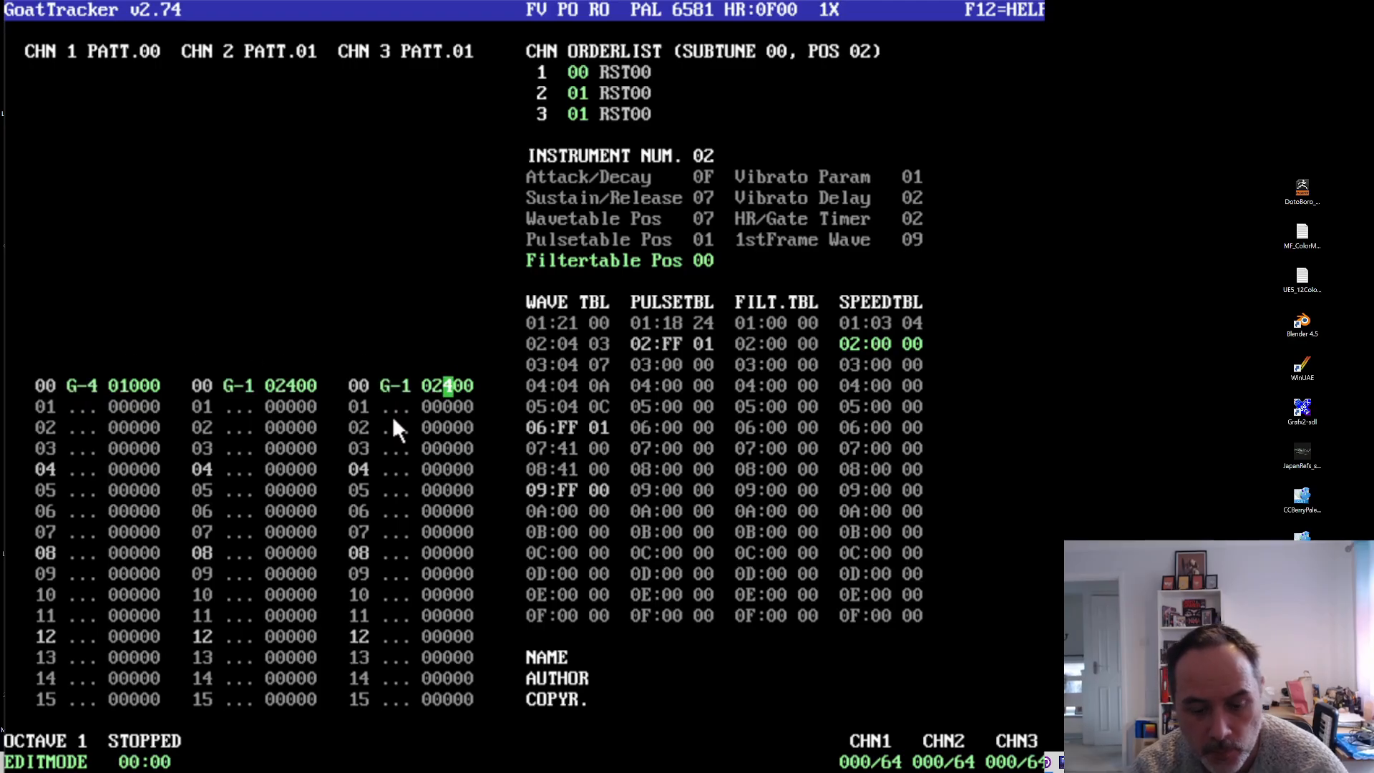
text(0)
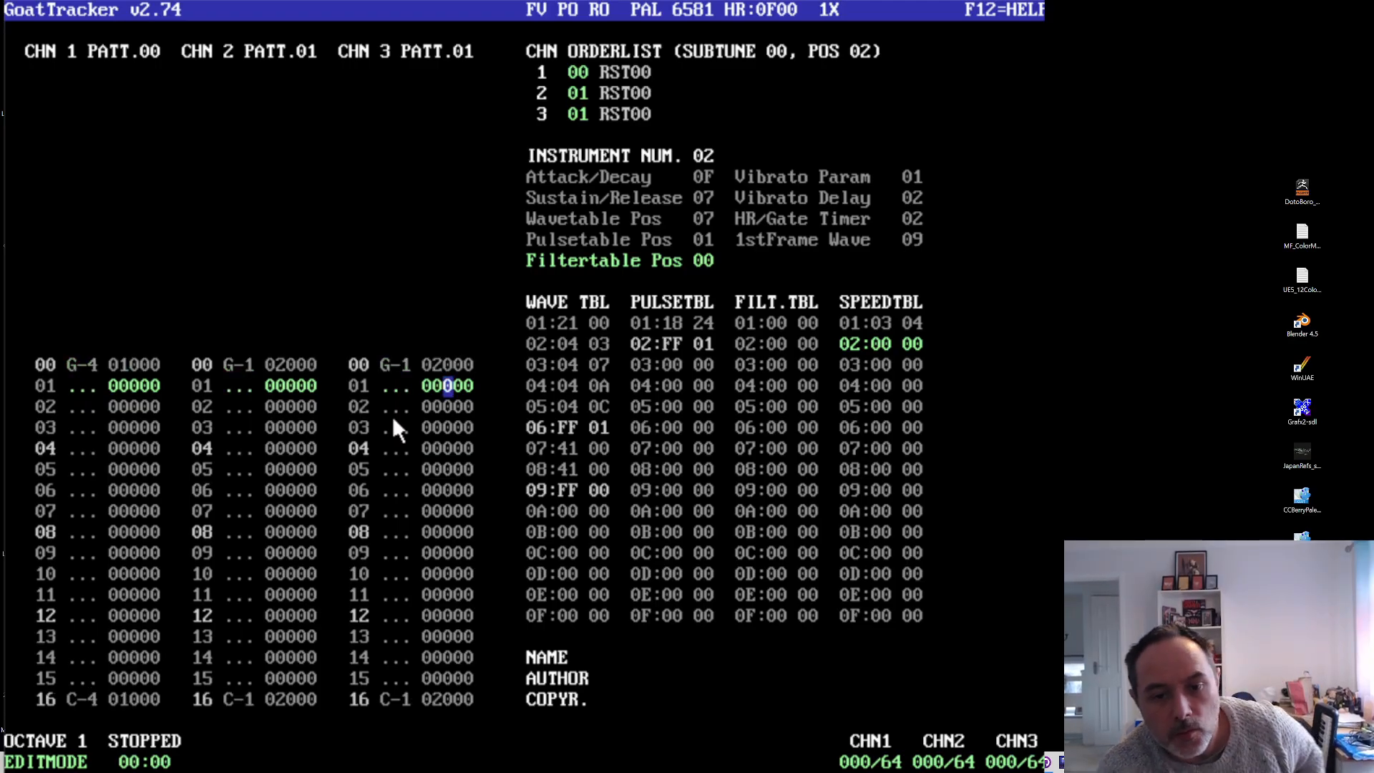
key(Left)
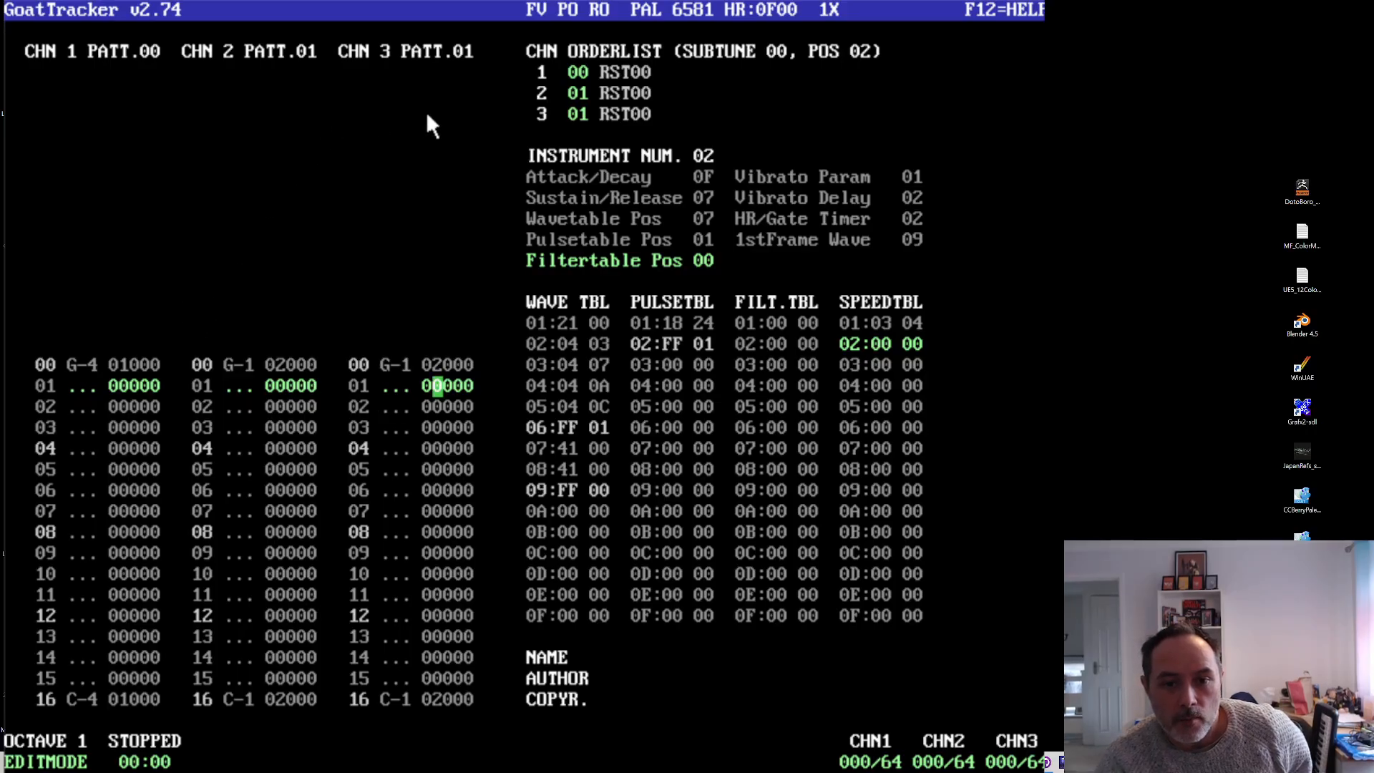
- Show pattern 02 on channel 3, enter note G-2 with instrument 02 on row 00, and briefly play the song
key(plus)
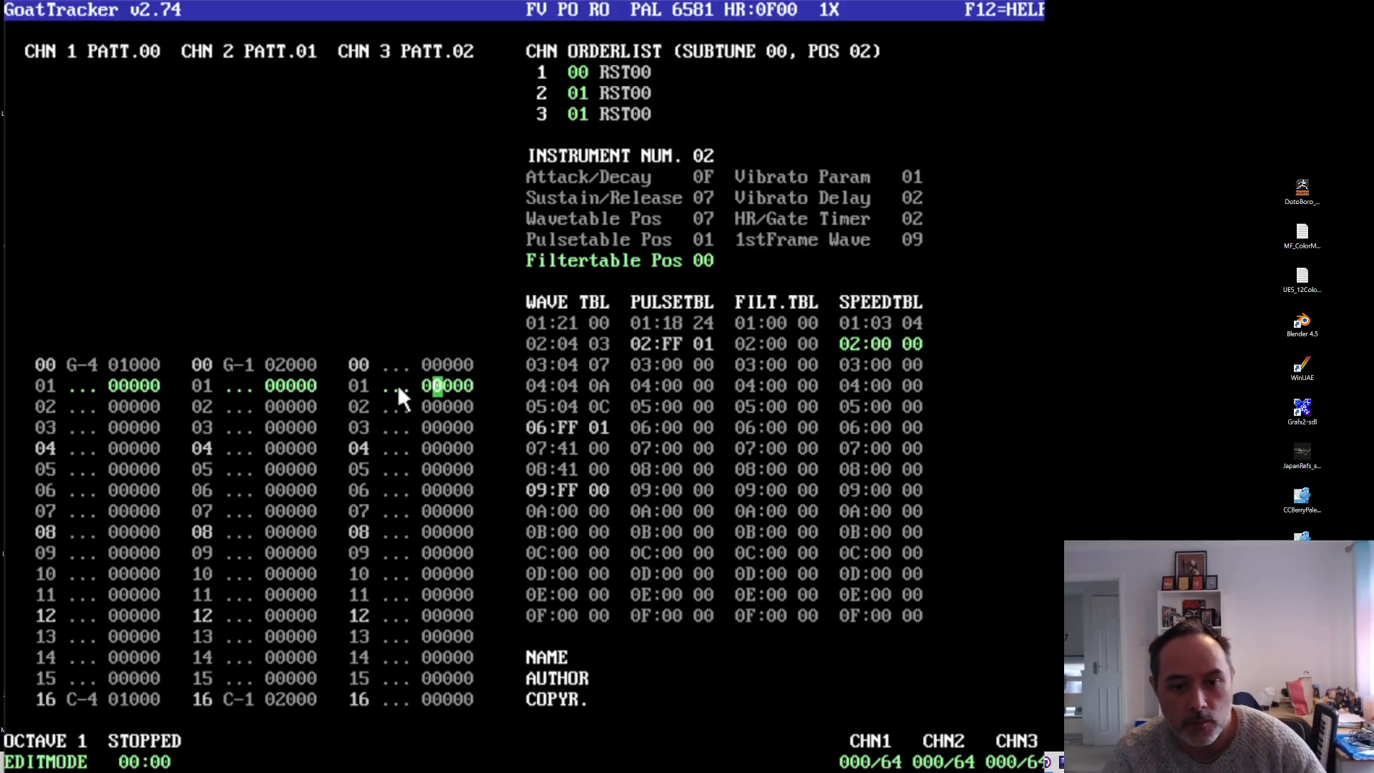
key(Up)
key(Left)
key(Left)
key(t)
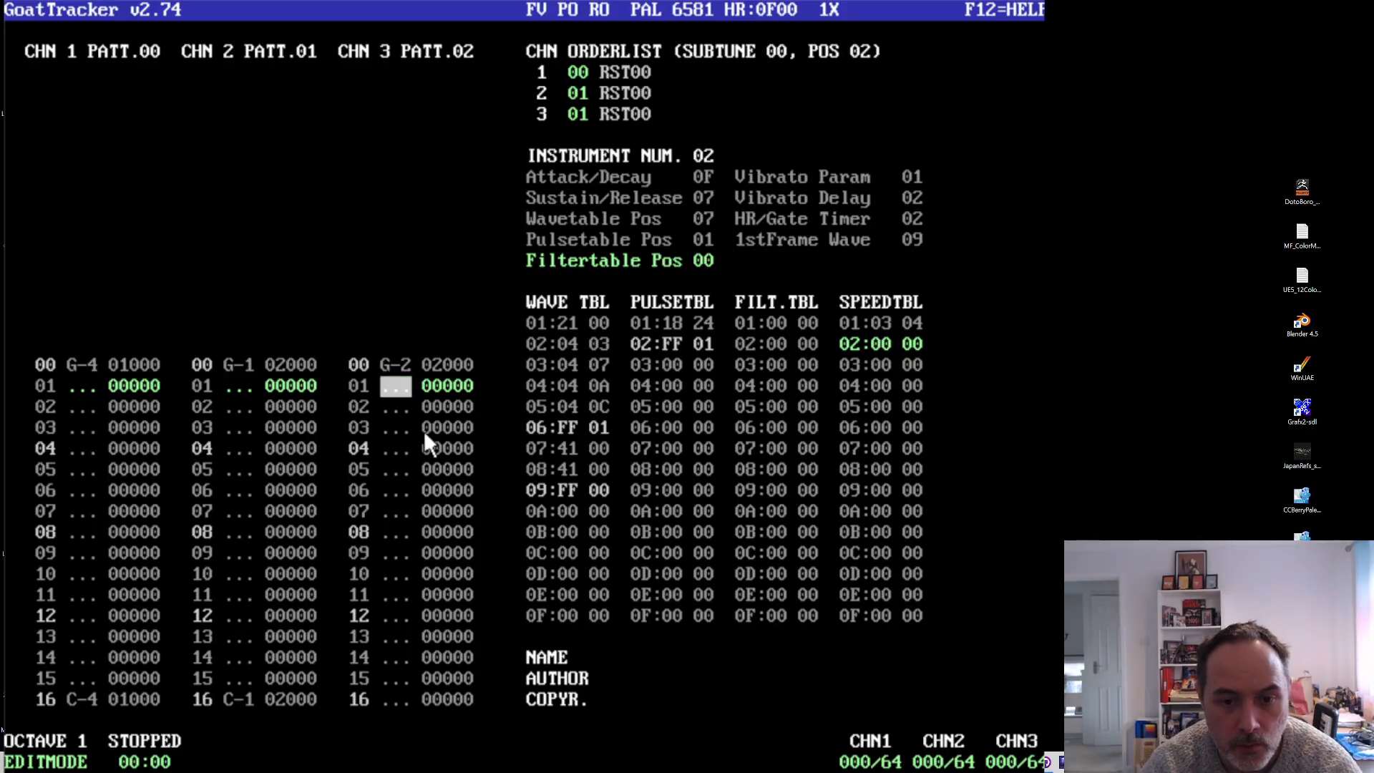
key(Up)
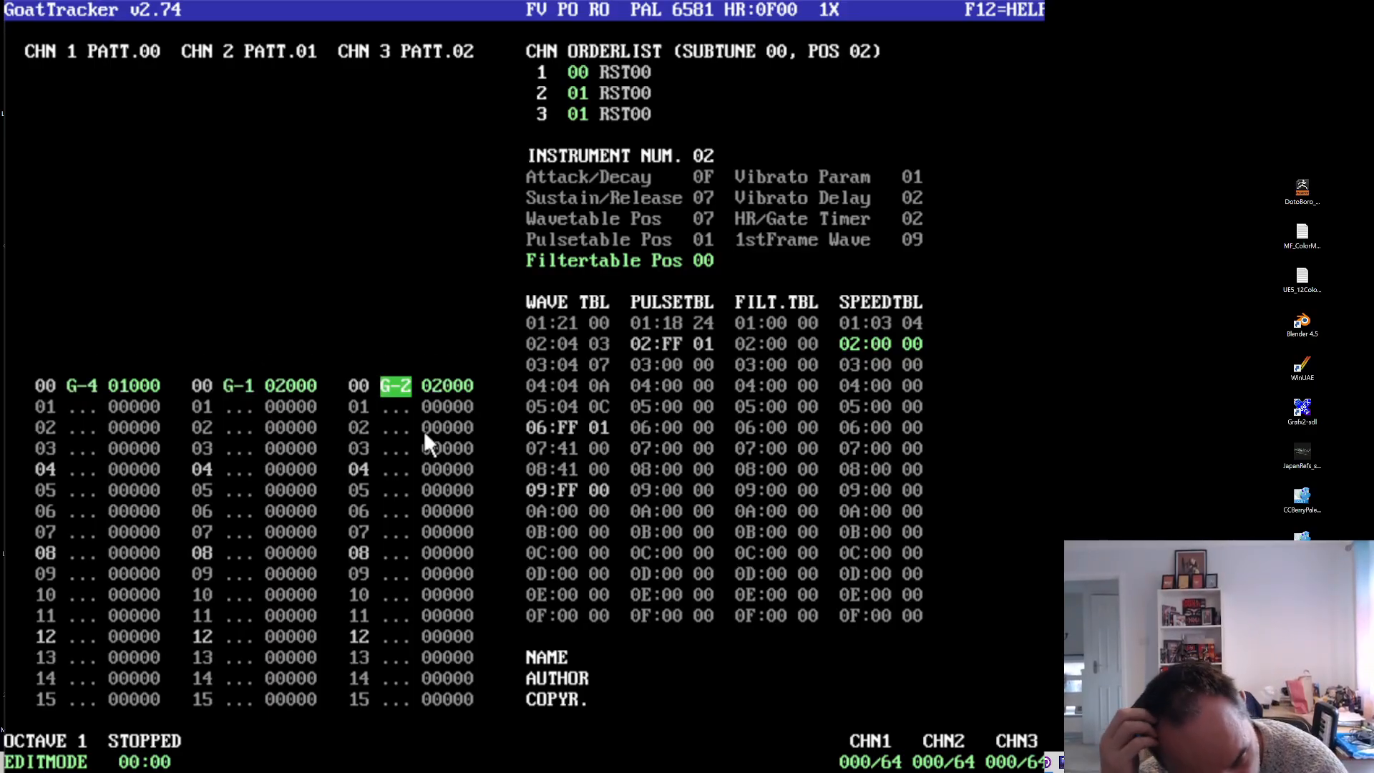
key(F1)
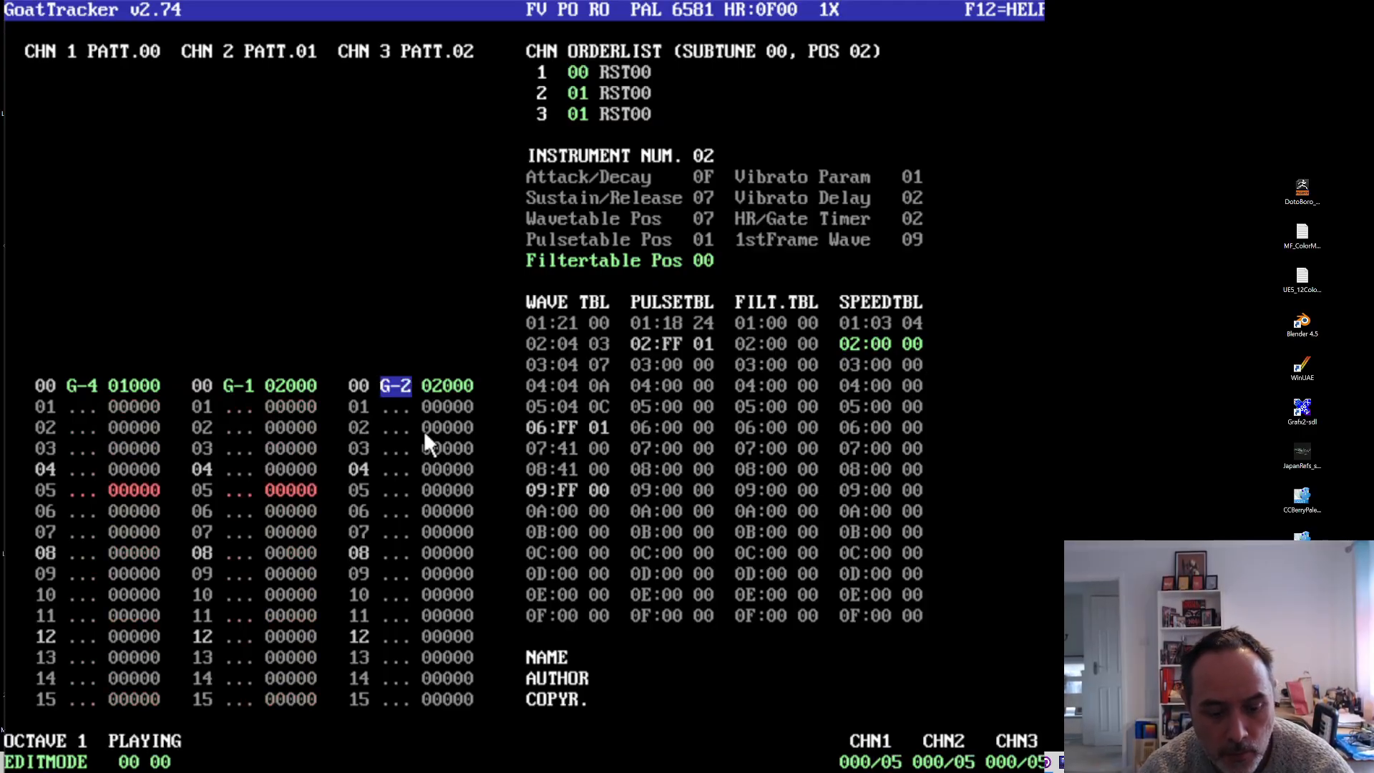
key(F4)
- Enter note D-3 with instrument 02 on row 16 of pattern 02 in channel 3
key(Down)
key(Down)
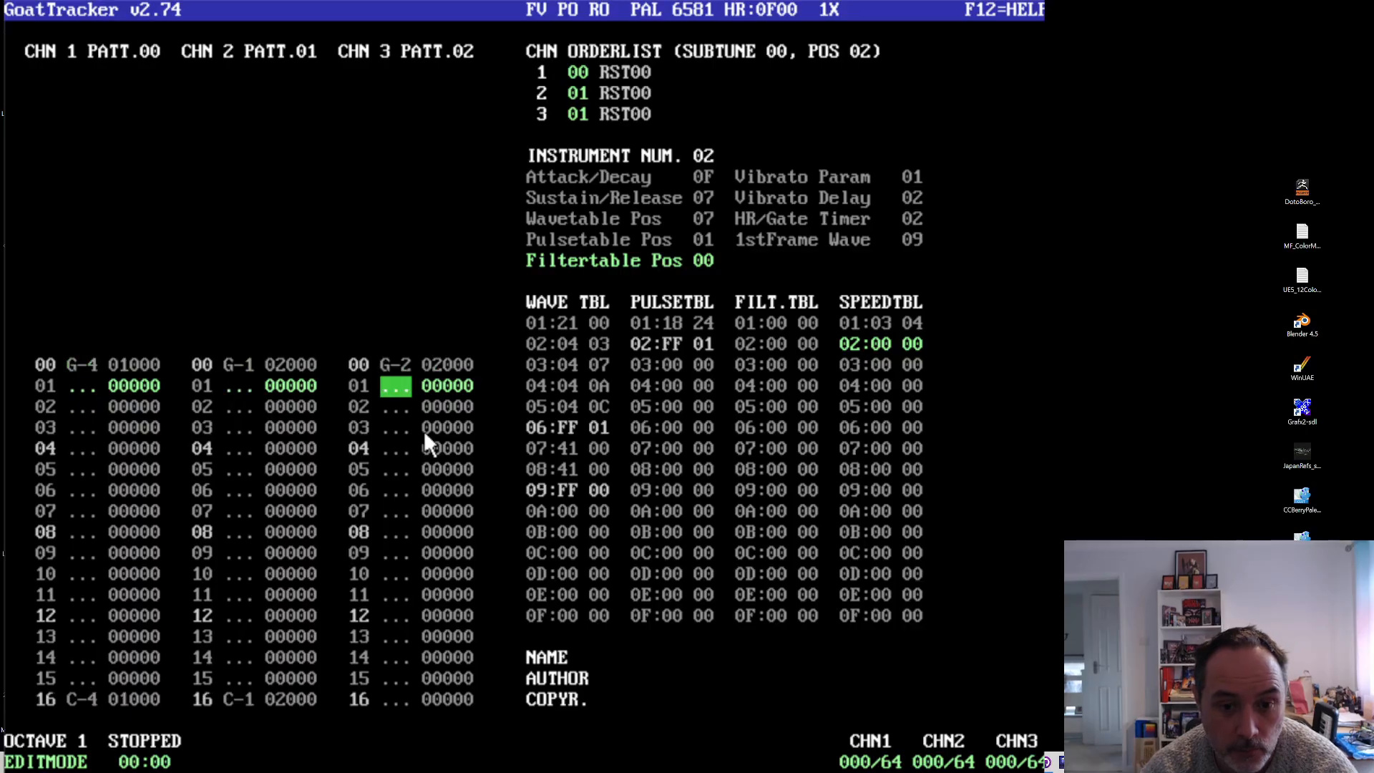
key(Down)
key(Down)
key(Down)
key(Down)
key(Down)
key(Down)
key(Down)
key(Down)
key(Down)
key(Down)
key(Down)
key(Down)
key(Down)
key(Down)
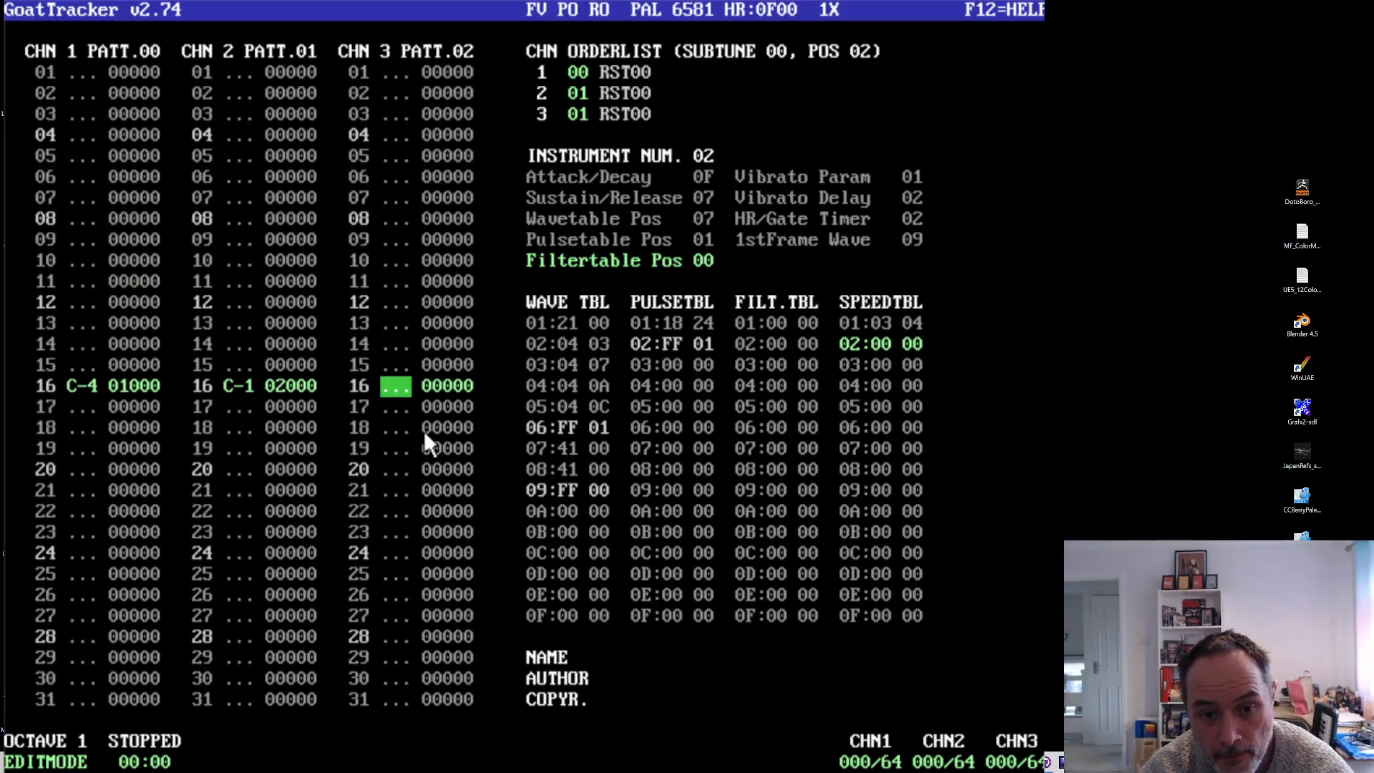
key(x)
- Enter note B-2 with instrument 02 on row 32 of pattern 02 in channel 3
key(Down)
key(Down)
key(Down)
key(Down)
key(Down)
key(Down)
key(Down)
key(Down)
key(Down)
key(Down)
key(Down)
key(Down)
key(Down)
key(Down)
key(Down)
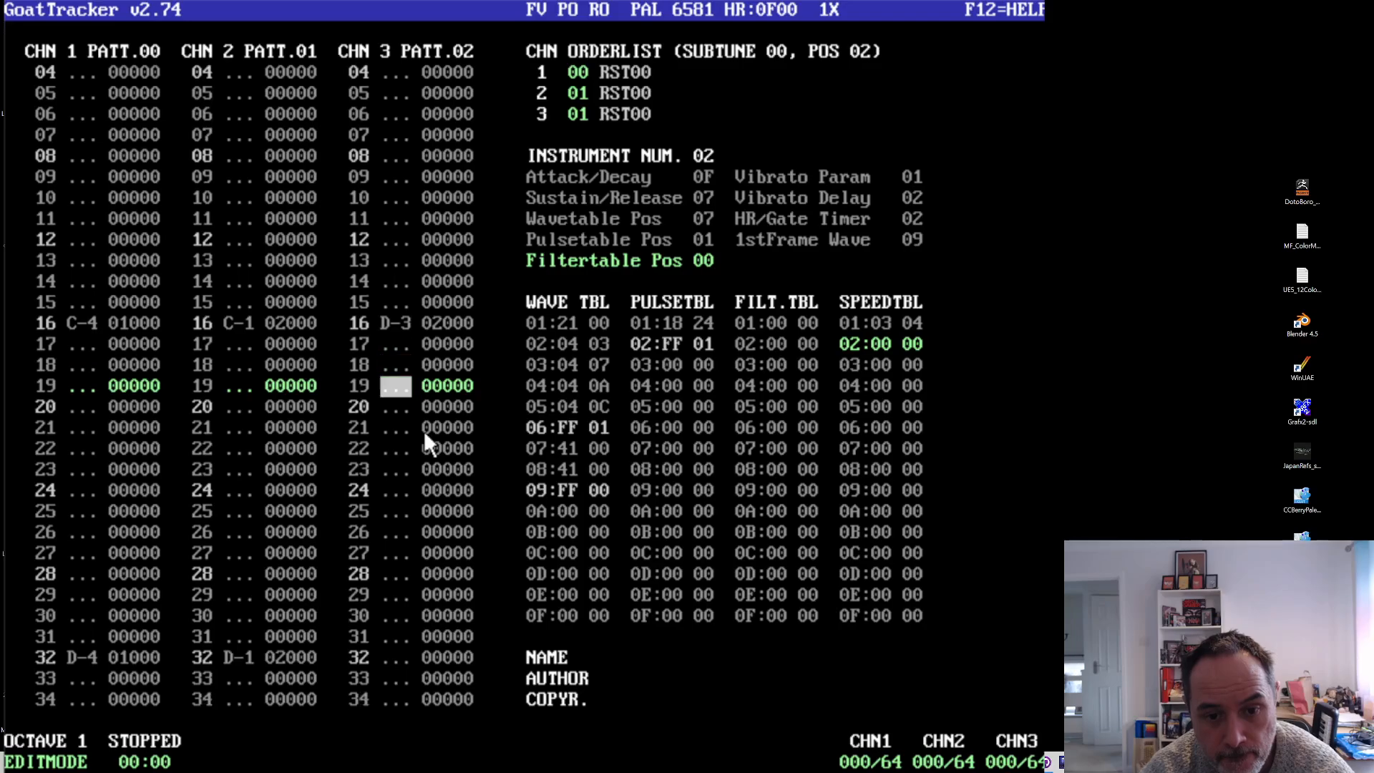
key(z)
key(Up)
key(u)
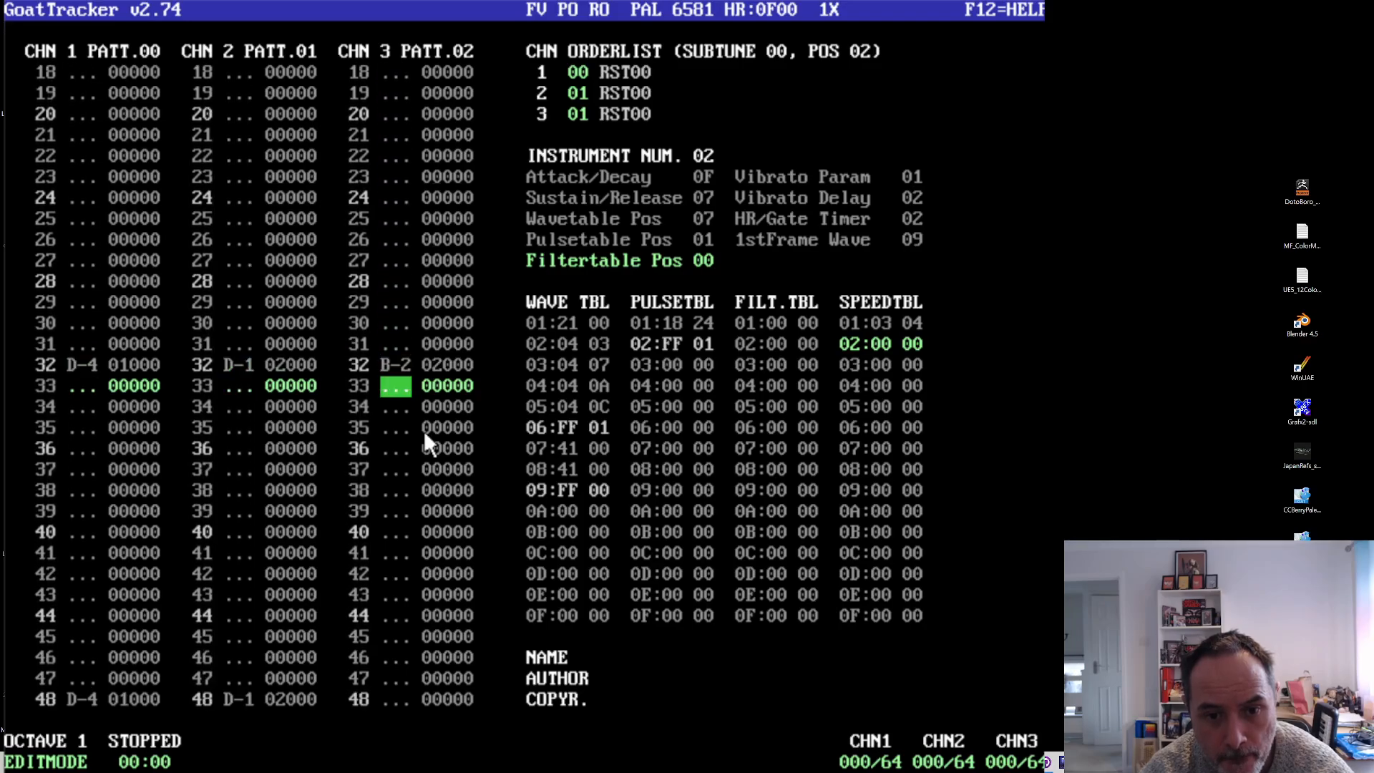
- Change the row 32 note of pattern 02 in channel 3 to A-2 with instrument 02
key(Up)
key(y)
key(Up)
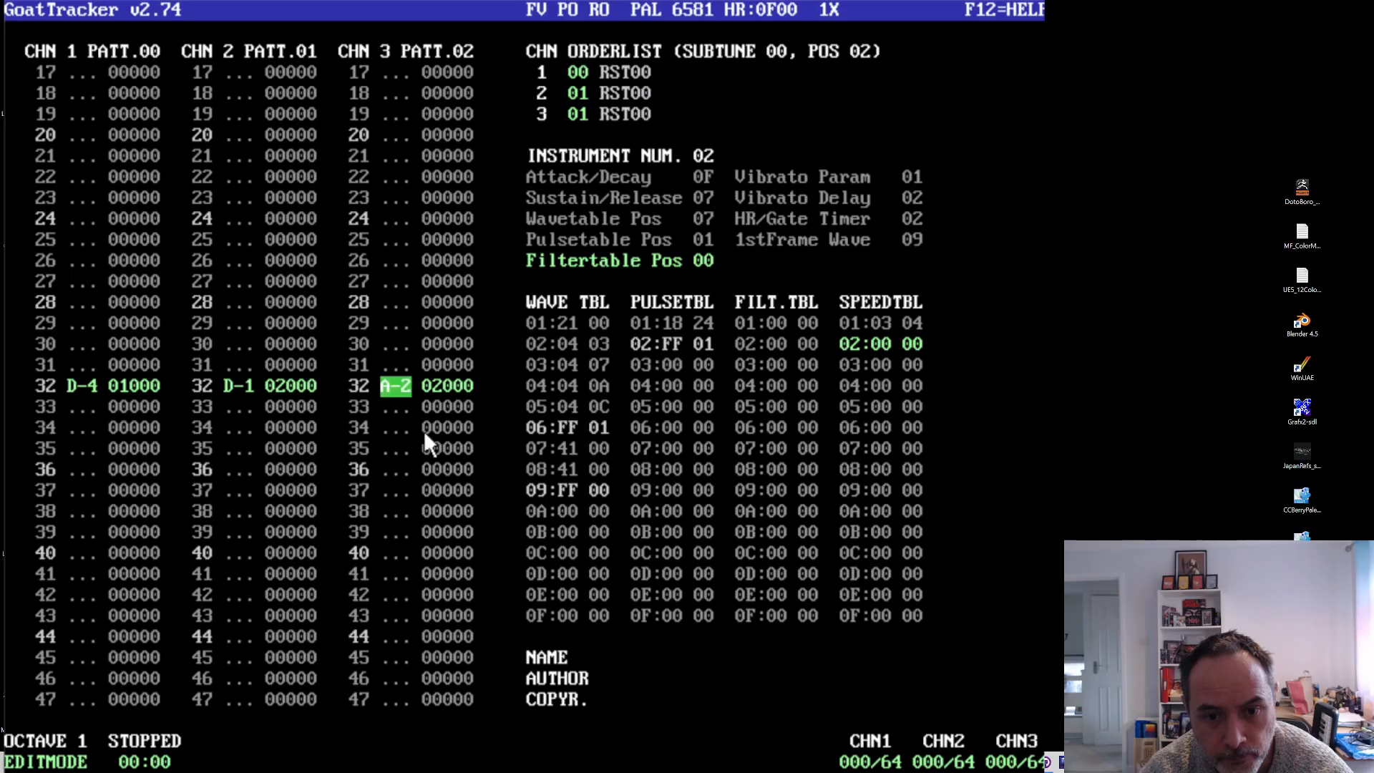
key(Down)
key(Down)
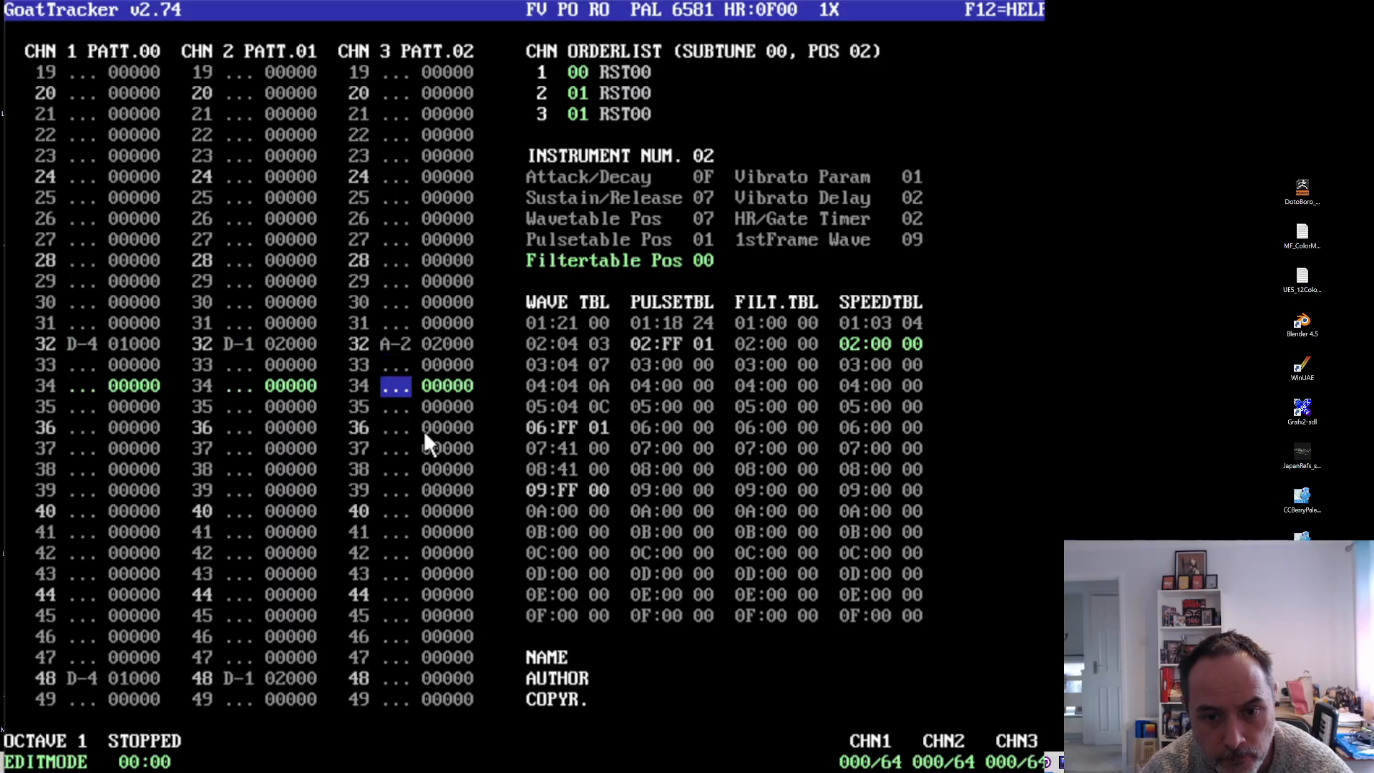
- Try G-2 and D-3 on row 32 of pattern 02 in channel 3, and return the note to A-2
key(Up)
key(Up)
key(t)
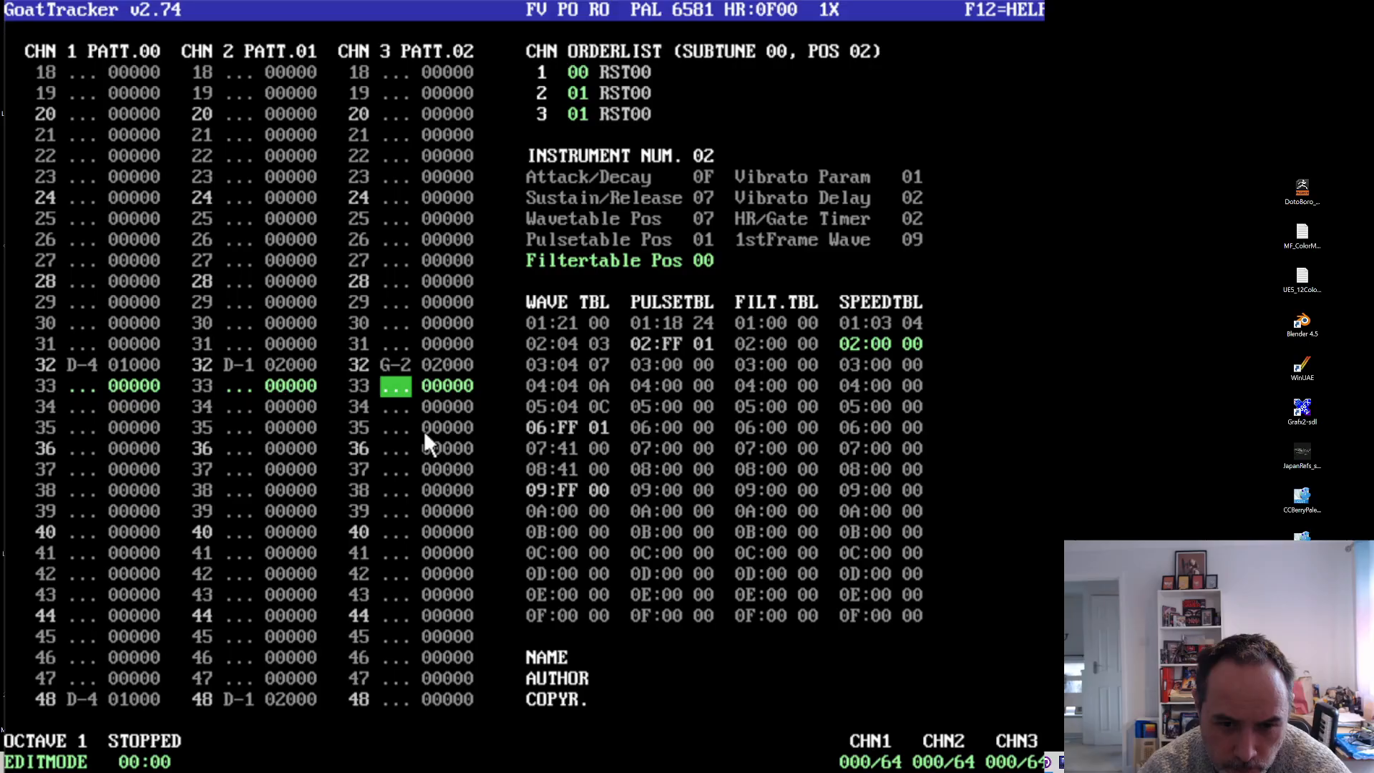
key(Up)
key(o)
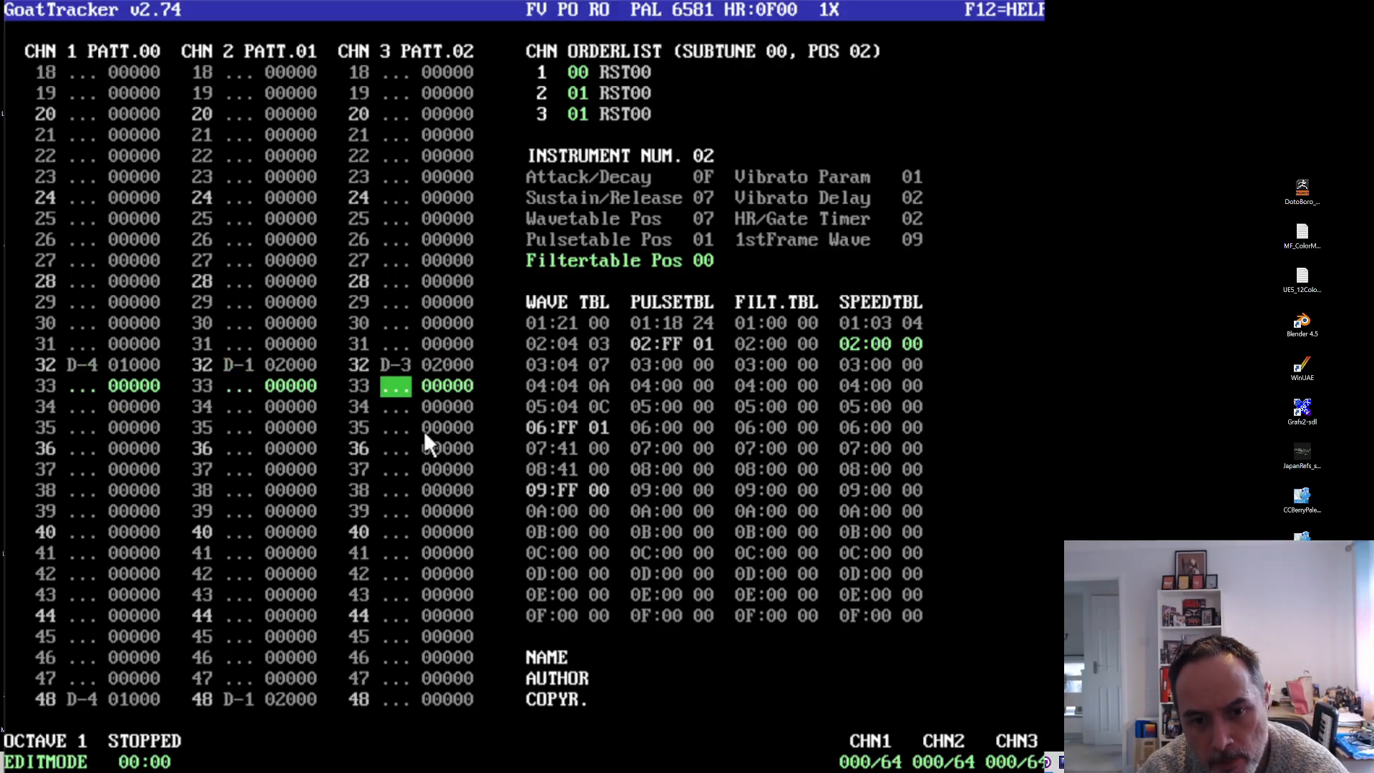
key(Up)
key(y)
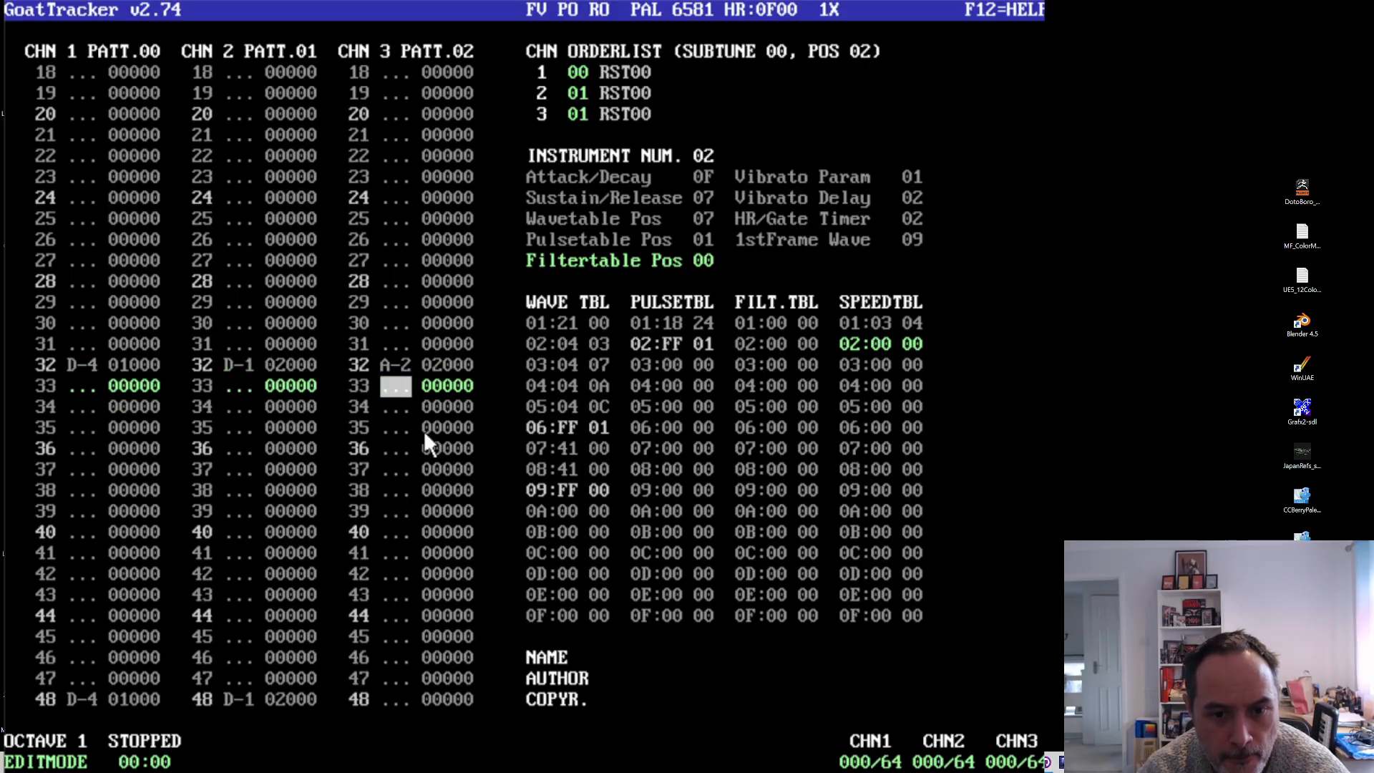
- Play the song from the start to hear the channel 3 melody, and stop playback
key(Down)
key(Down)
key(Down)
key(Down)
key(Down)
key(Down)
key(Down)
key(Down)
key(Down)
key(Down)
key(Down)
key(Down)
key(Down)
key(Down)
key(Down)
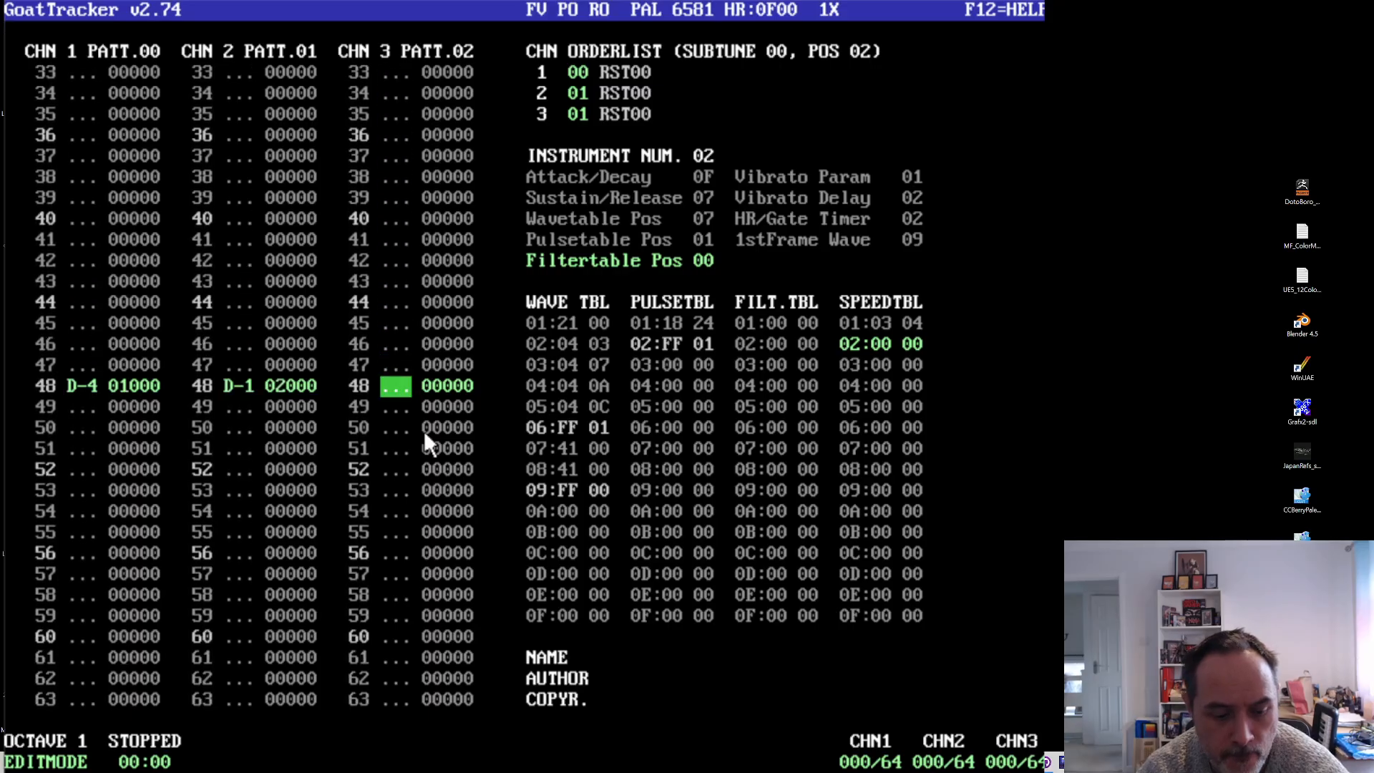
key(F1)
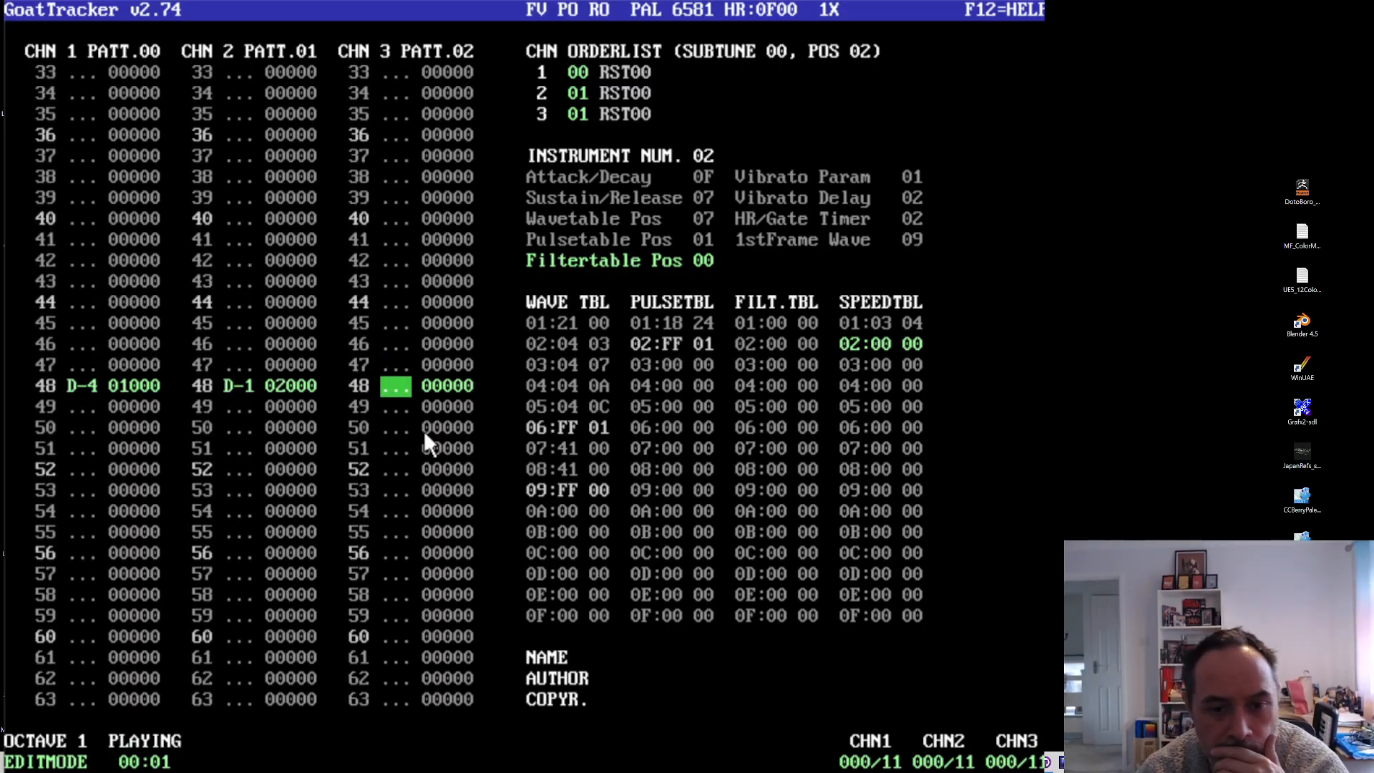
key(Up)
key(Up)
key(Up)
key(Up)
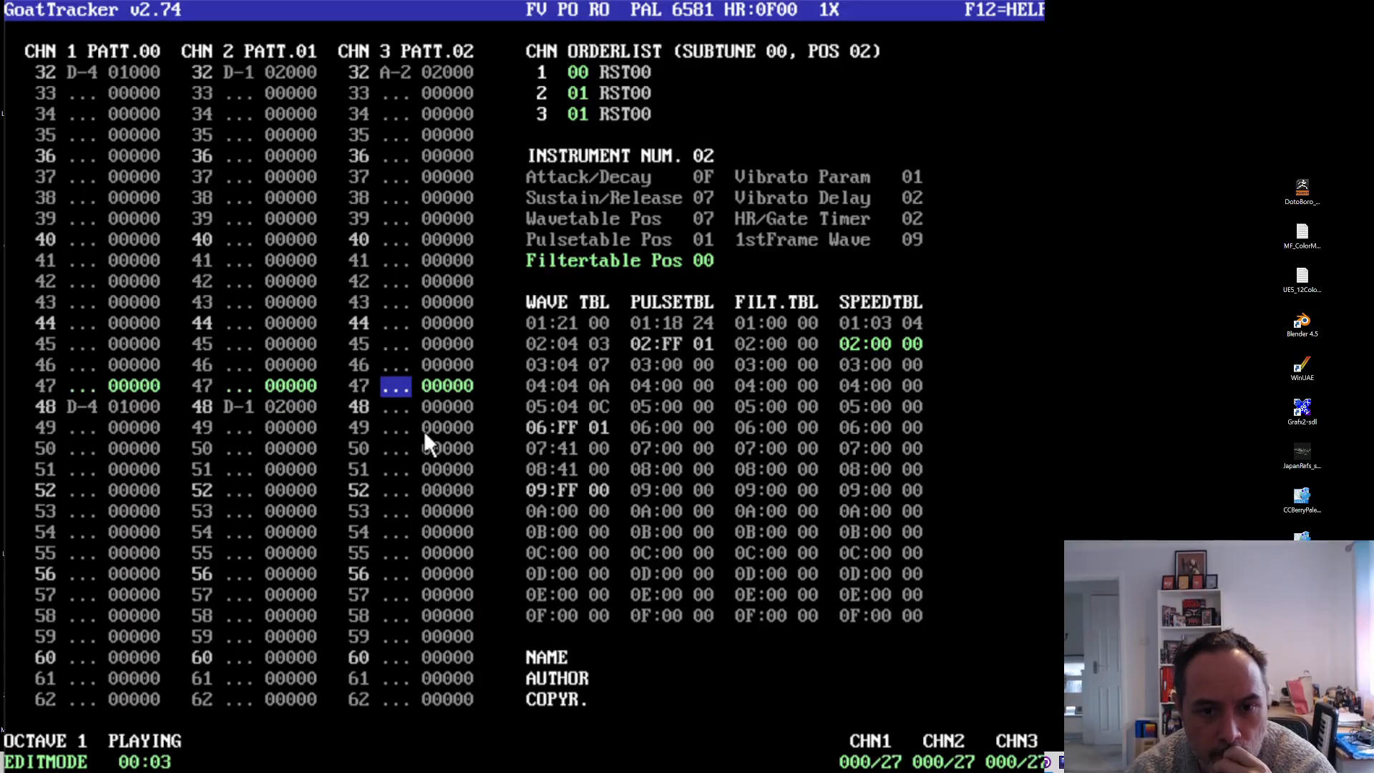
key(Up)
key(Up)
key(Up)
key(Up)
key(Up)
key(Up)
key(Up)
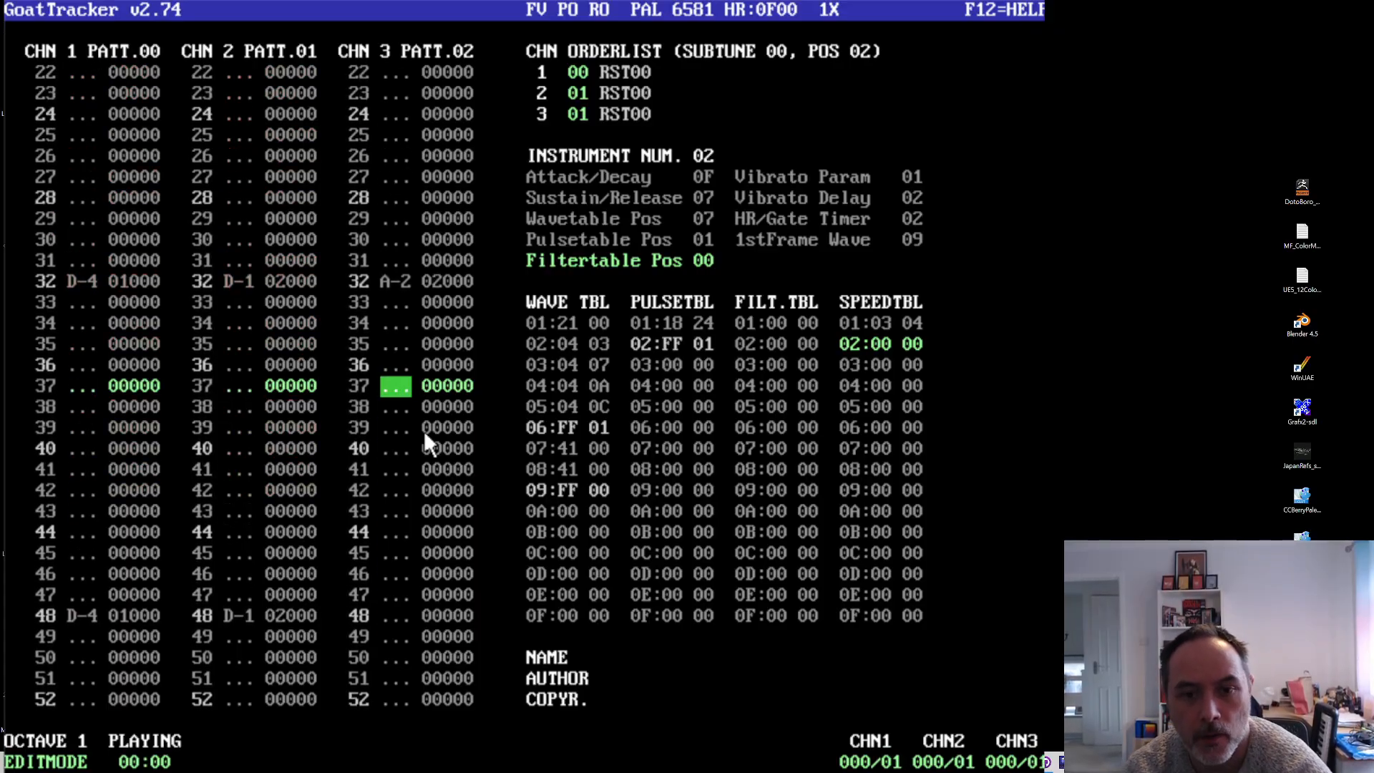
key(F4)
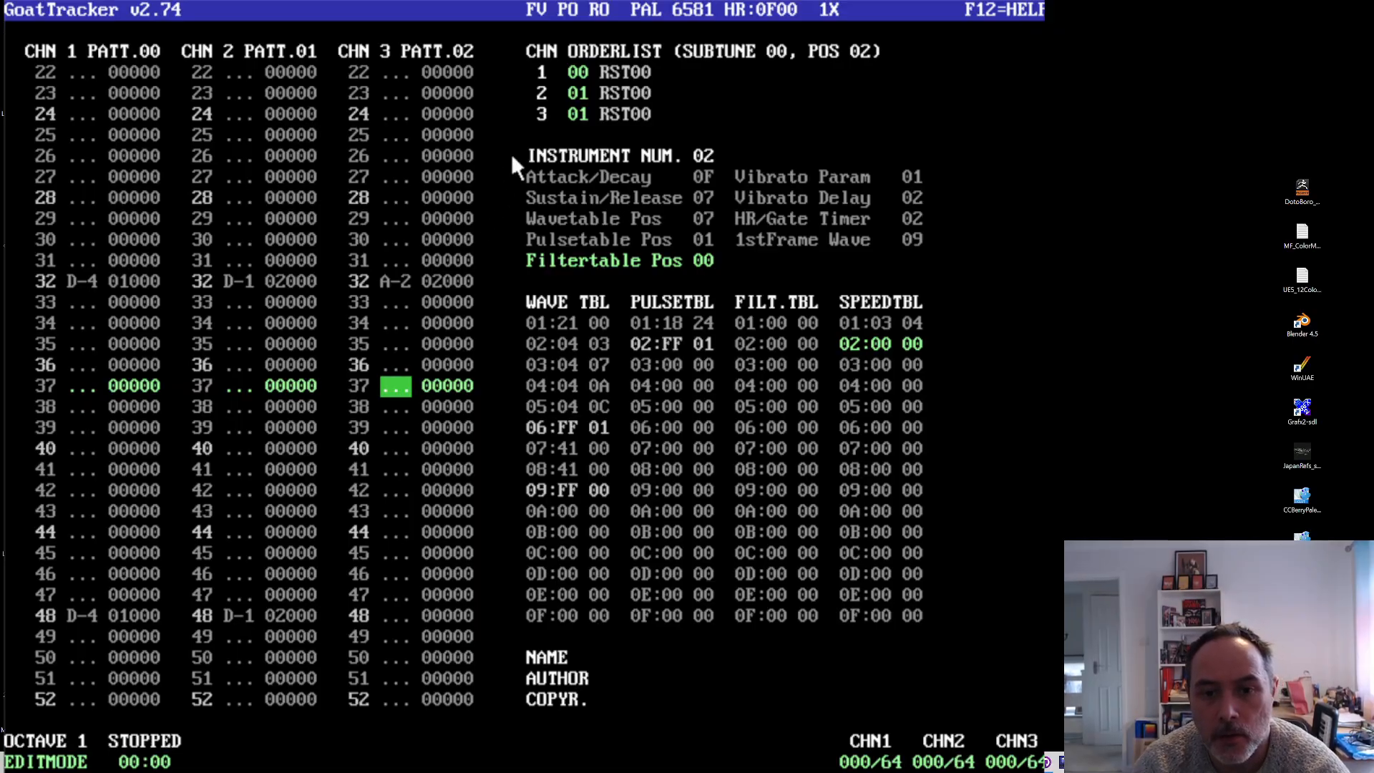
- Assign pattern 02 to channel 3 in the orderlist and play the song
click(587, 110)
text(02)
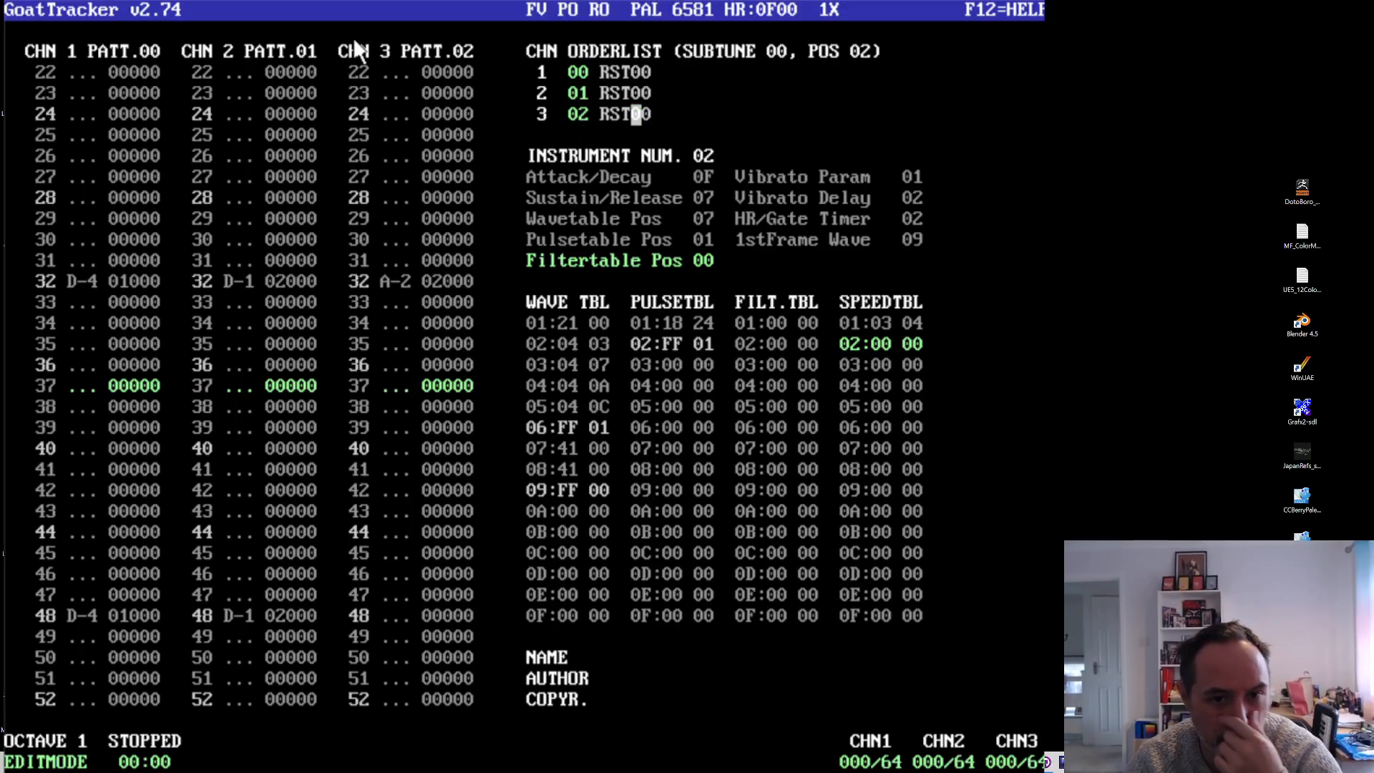
key(F1)
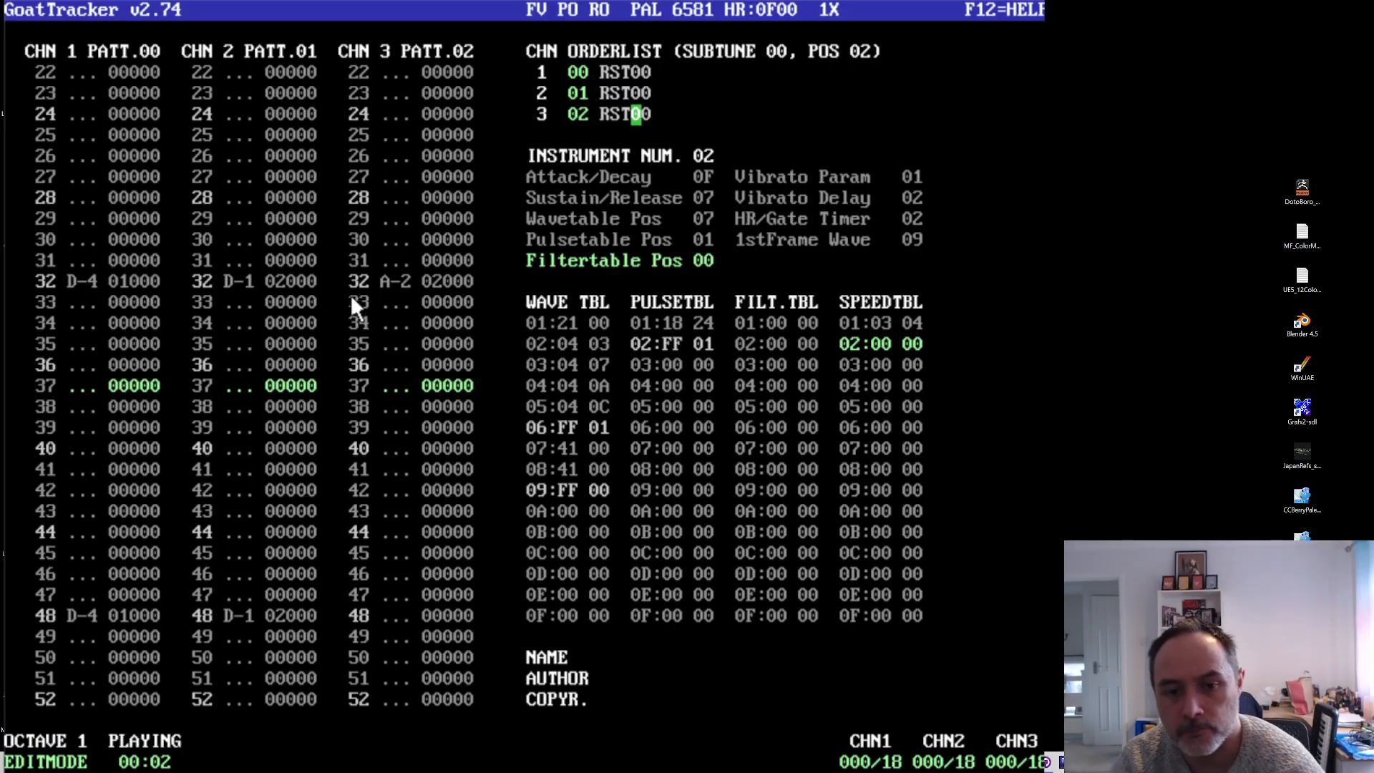
- Replace the row 16 note of pattern 02 in channel 3 with G-2, trying F-2 first
click(402, 281)
key(Up)
key(Up)
key(Up)
key(Up)
key(Up)
key(Up)
key(Up)
key(Up)
key(Up)
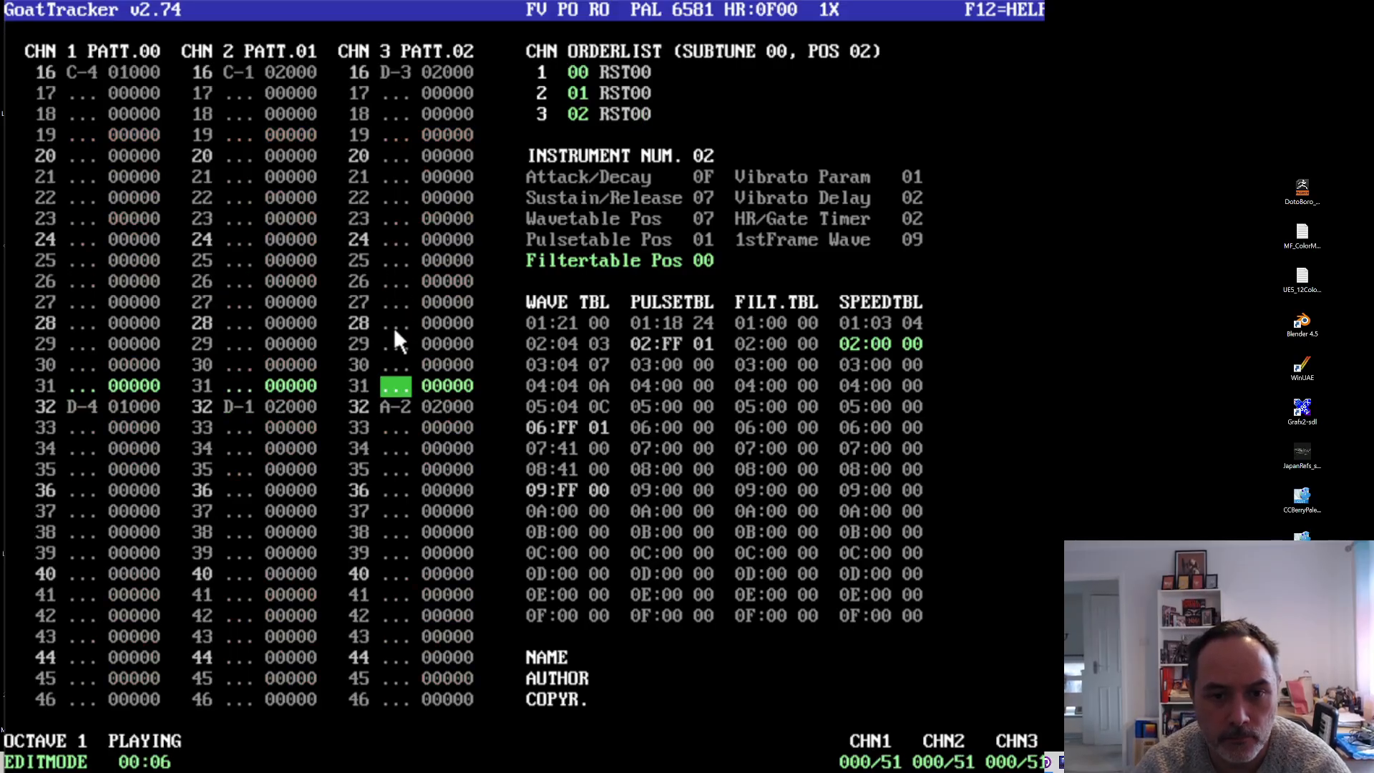
key(Up)
key(Up)
key(Up)
key(Up)
key(Up)
key(Up)
key(Up)
key(Up)
key(Up)
key(Down)
key(Down)
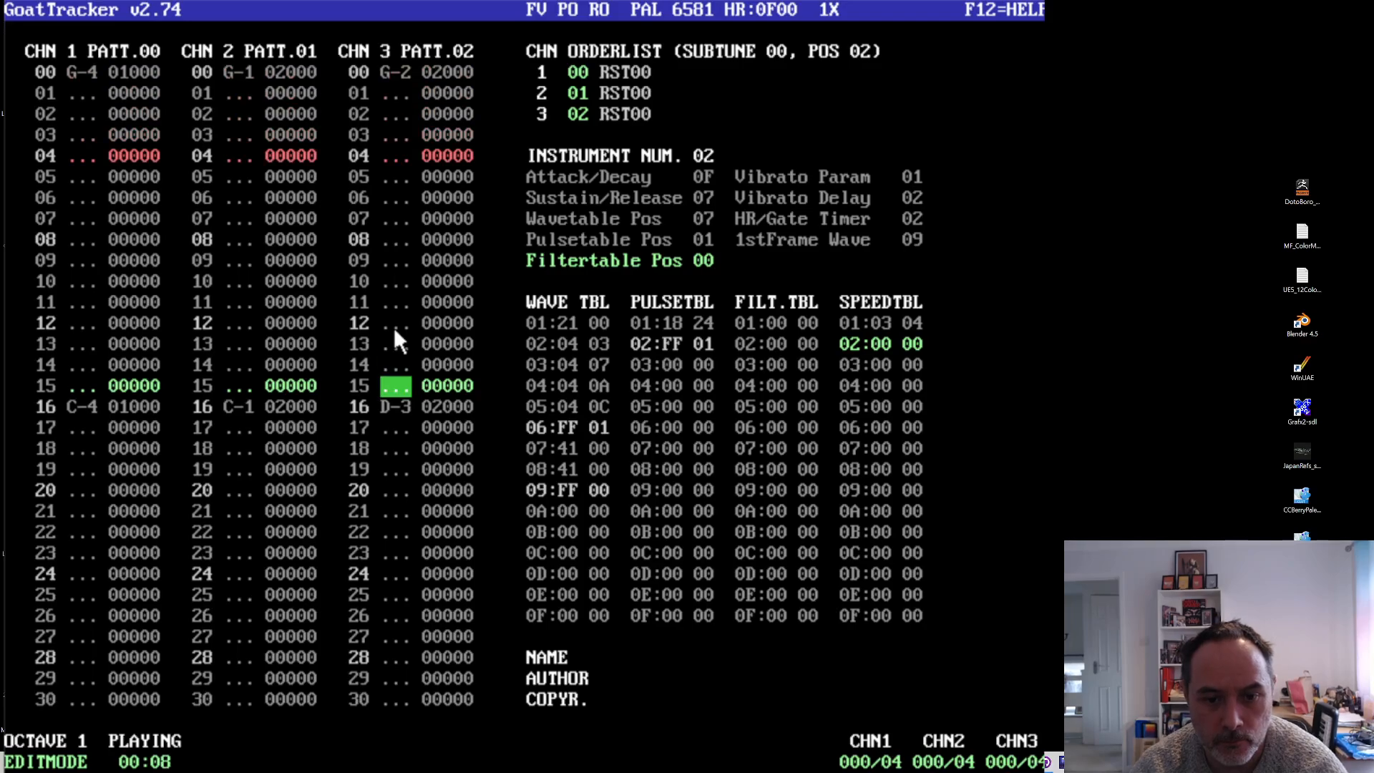
key(r)
key(Up)
key(t)
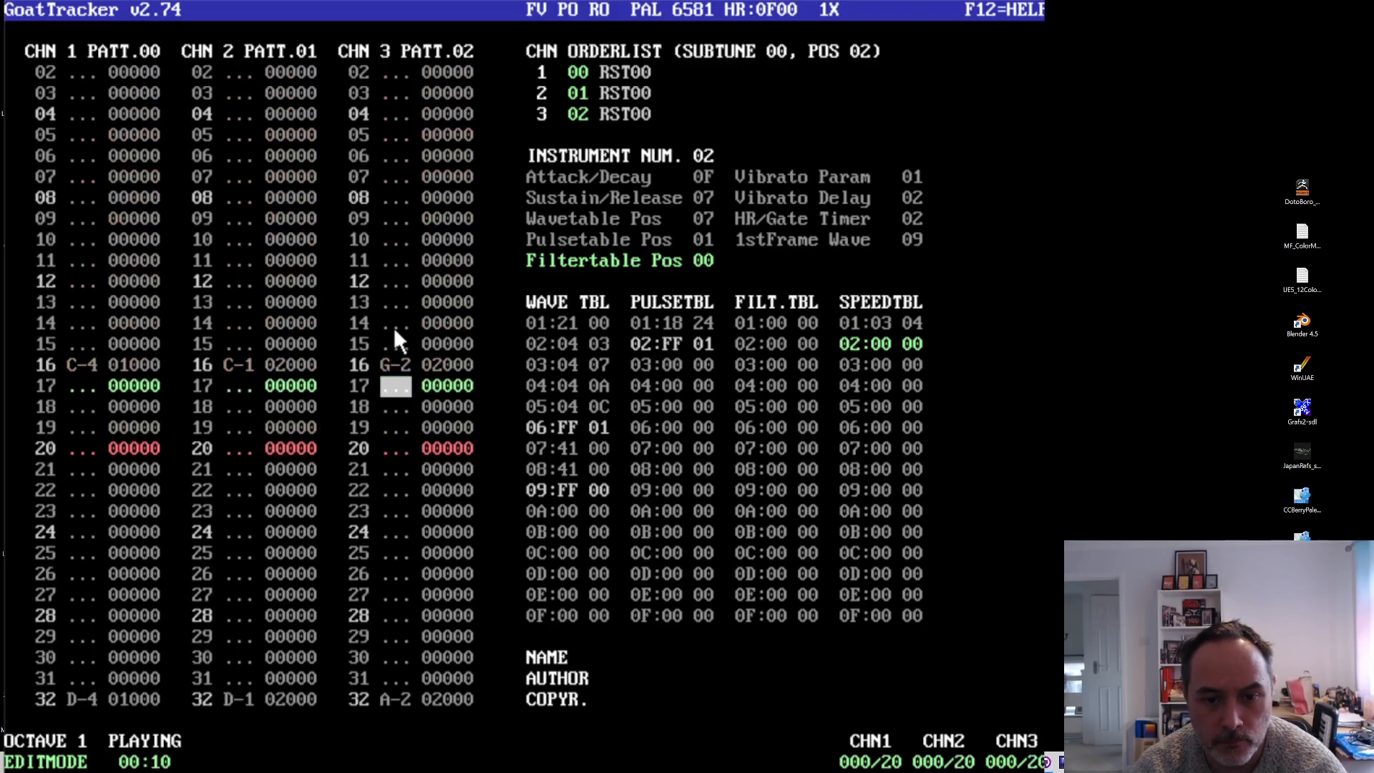
- Stop playback and enter A-2, A#2, A-2, G-2, A-2 with instrument 02 on rows 44 to 48 of pattern 02 in channel 3
key(Up)
key(Down)
key(Down)
key(Down)
key(Down)
key(Down)
key(Down)
key(Down)
key(Down)
key(Down)
key(Down)
key(Down)
key(Down)
key(Down)
key(Down)
key(Down)
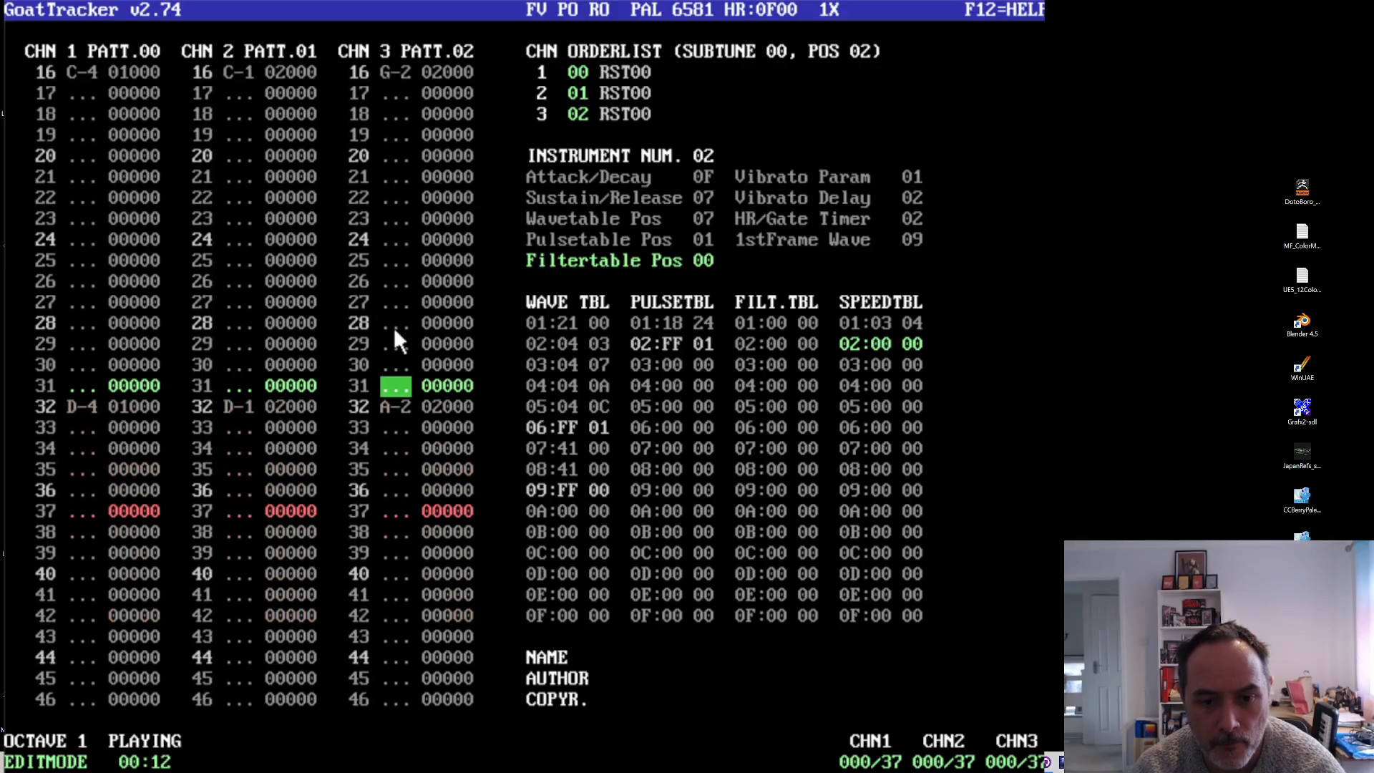
key(Down)
key(Down)
key(Down)
key(Down)
key(Down)
key(Down)
key(Down)
key(Down)
key(Down)
key(Down)
key(Down)
key(Down)
key(Down)
key(Down)
key(space)
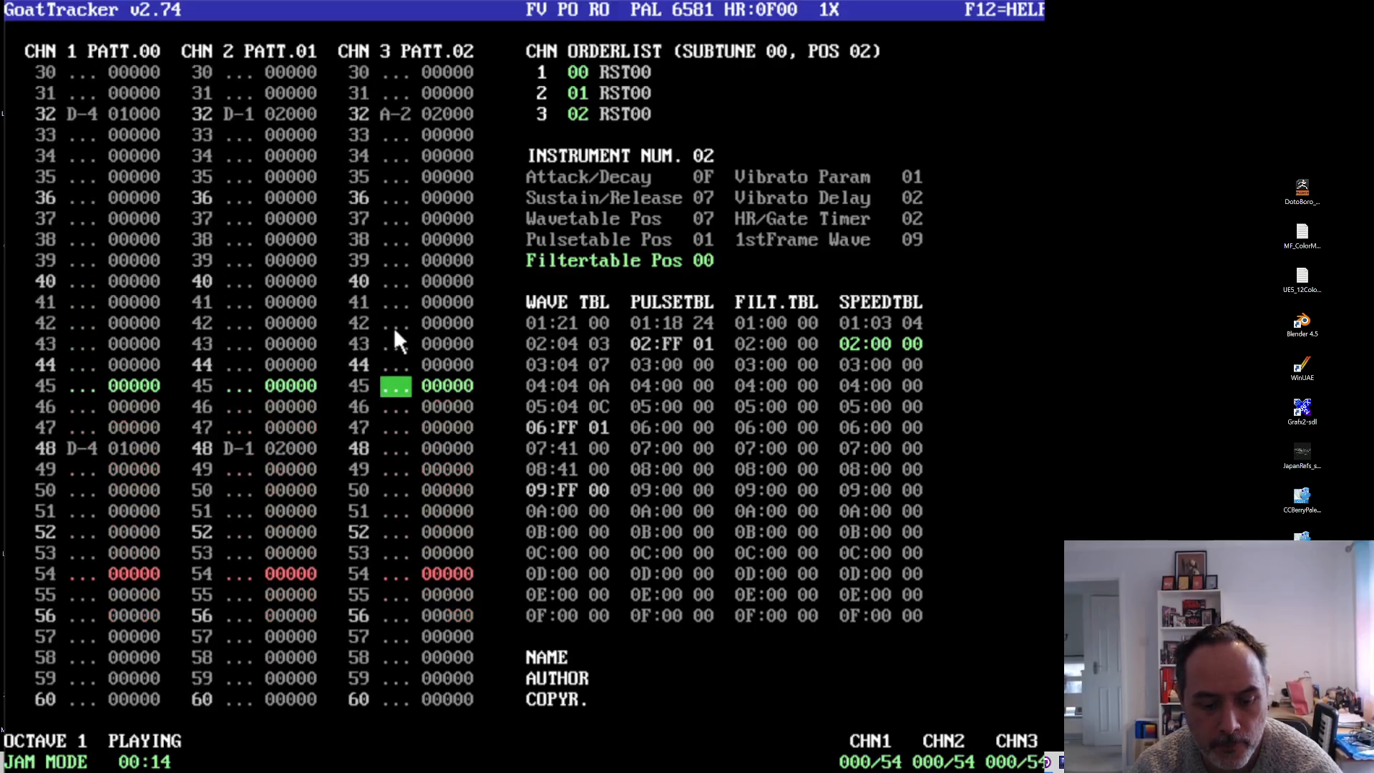
key(F4)
key(Up)
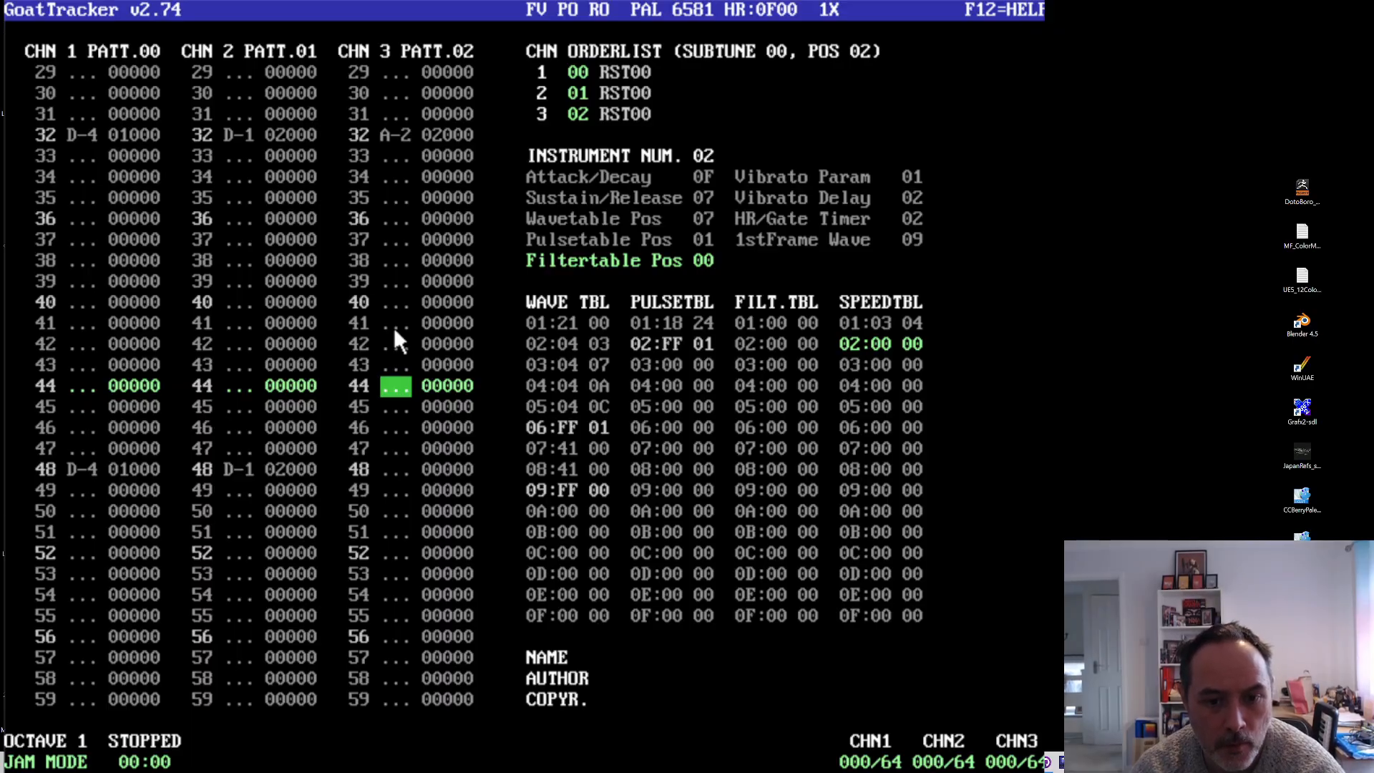
key(space)
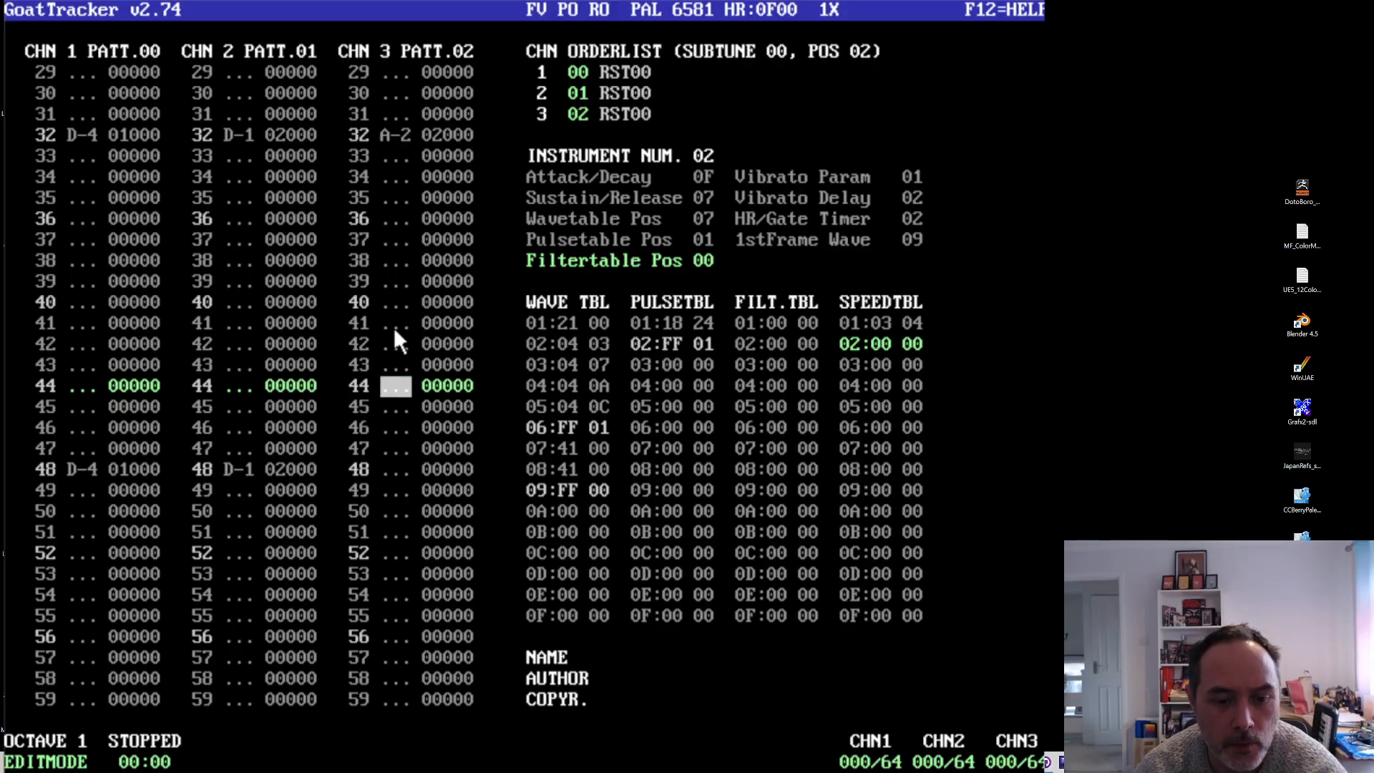
key(y)
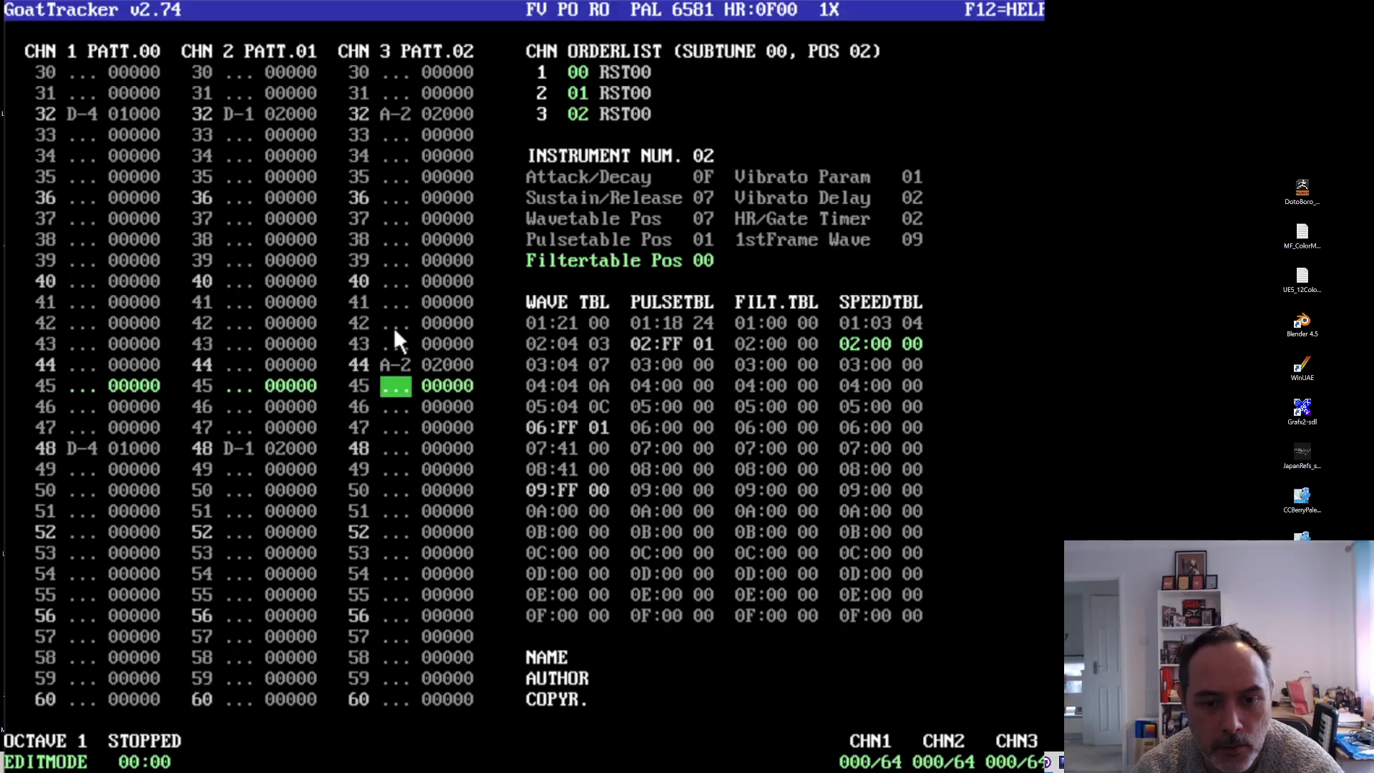
key(u)
key(y)
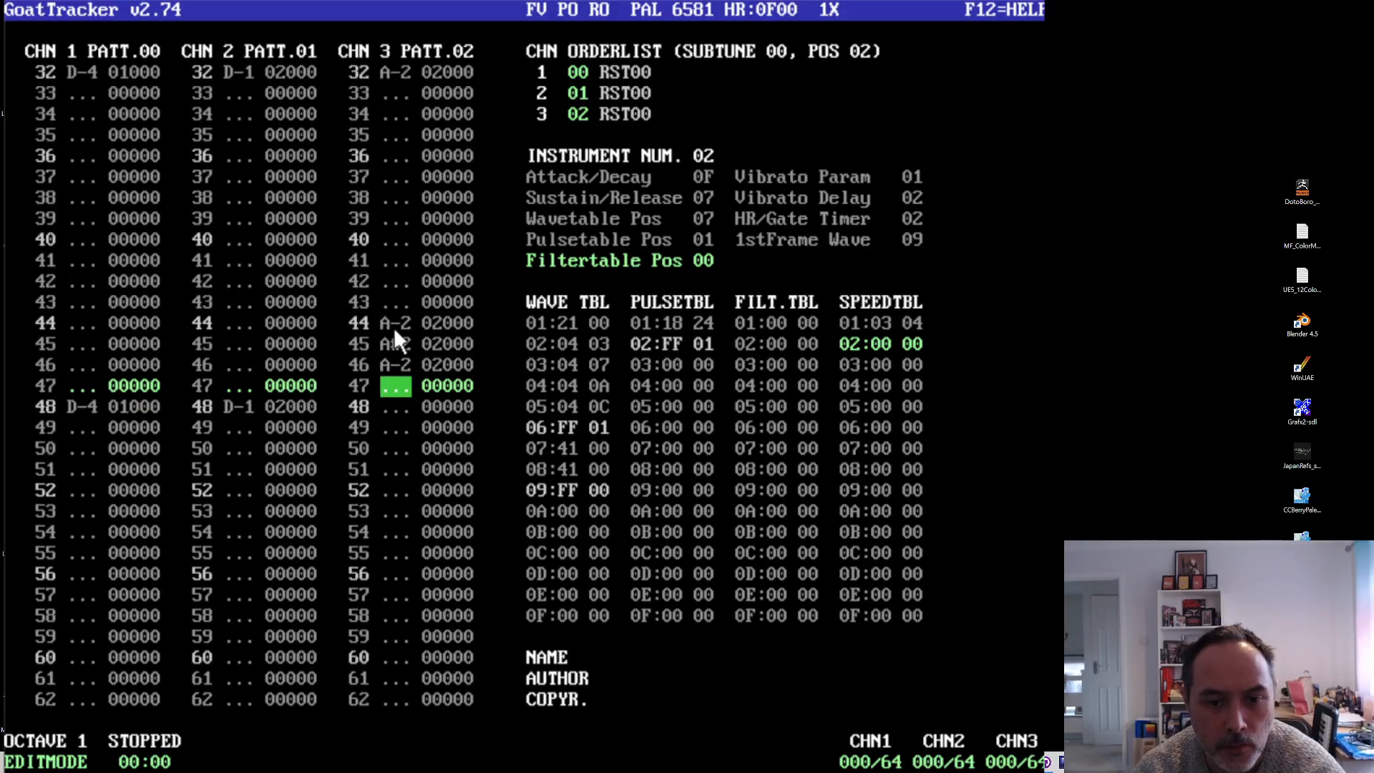
key(r)
key(Up)
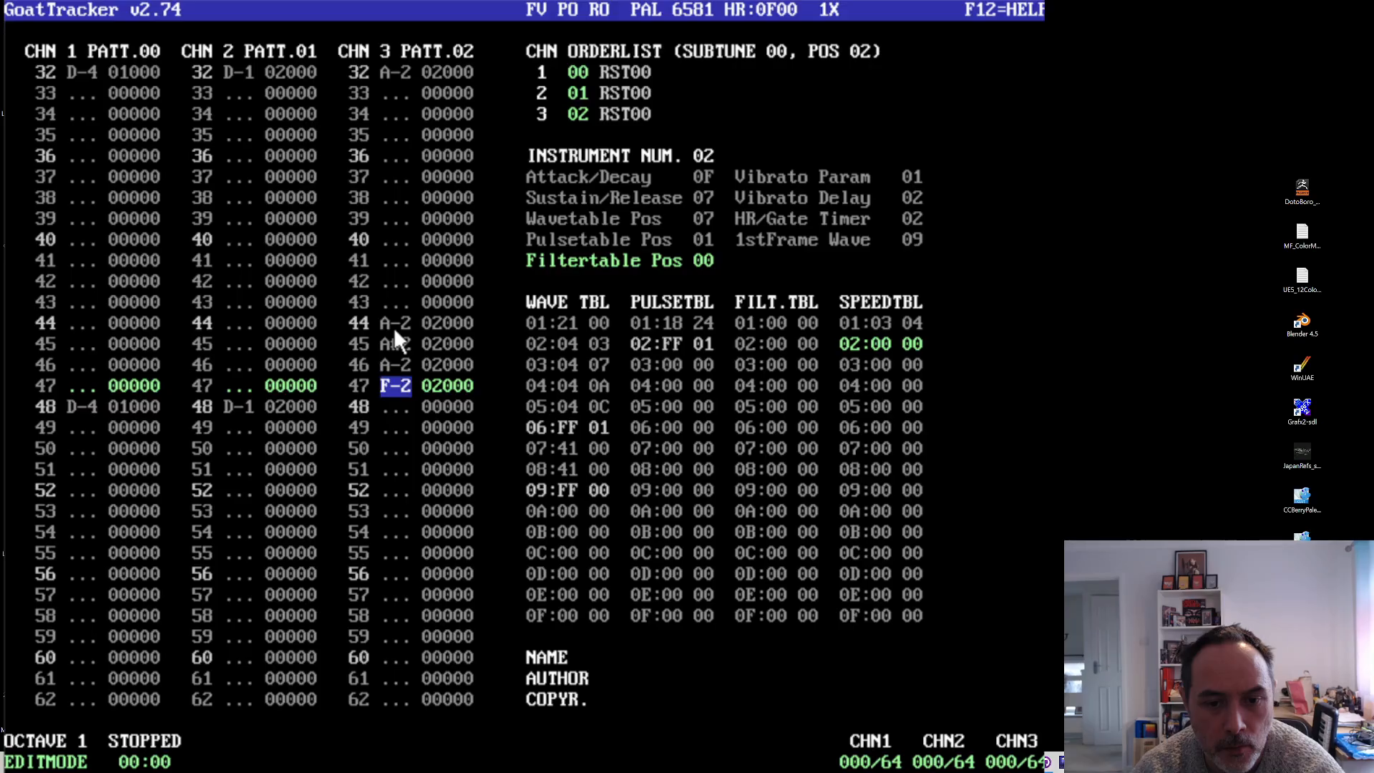
key(t)
key(y)
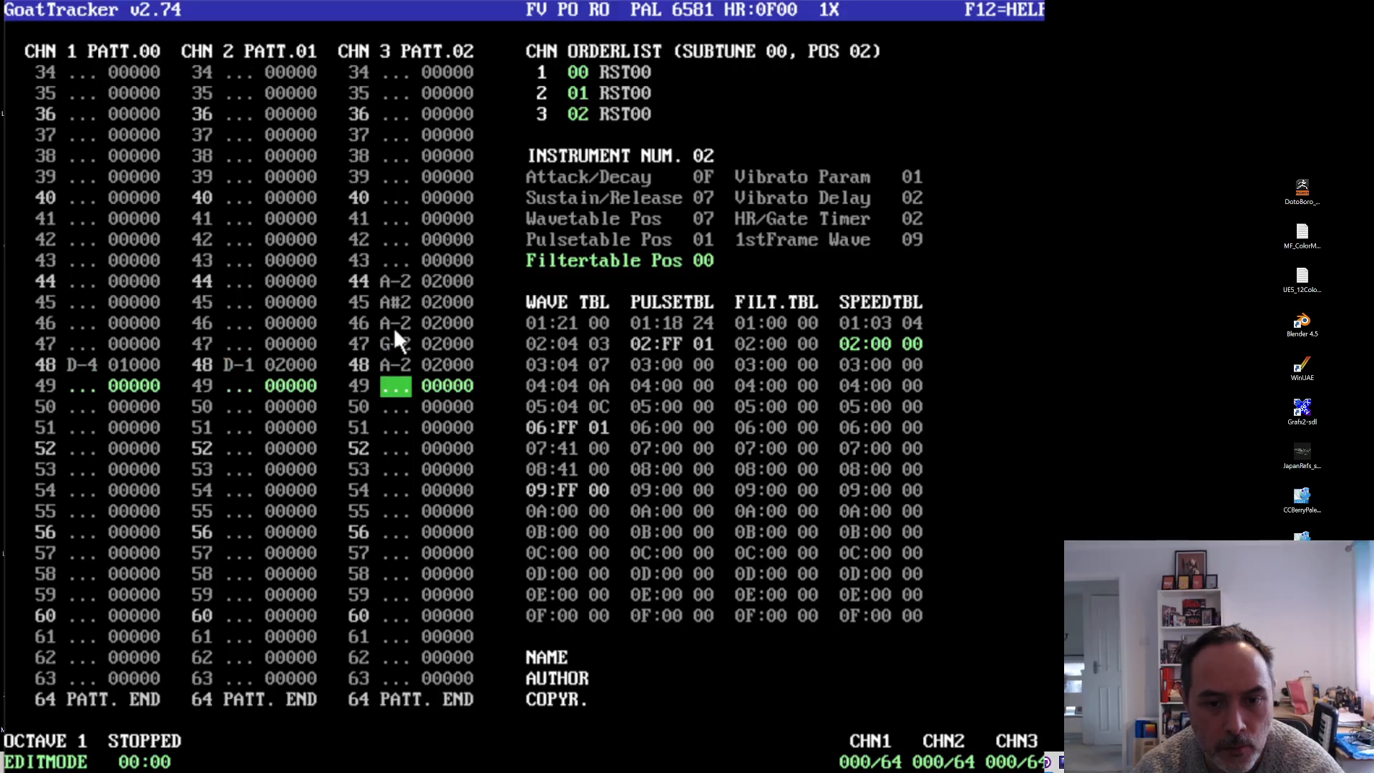
key(Down)
- Play the song to hear the run on rows 44 to 48, switch to jam mode, and stop playback
key(F1)
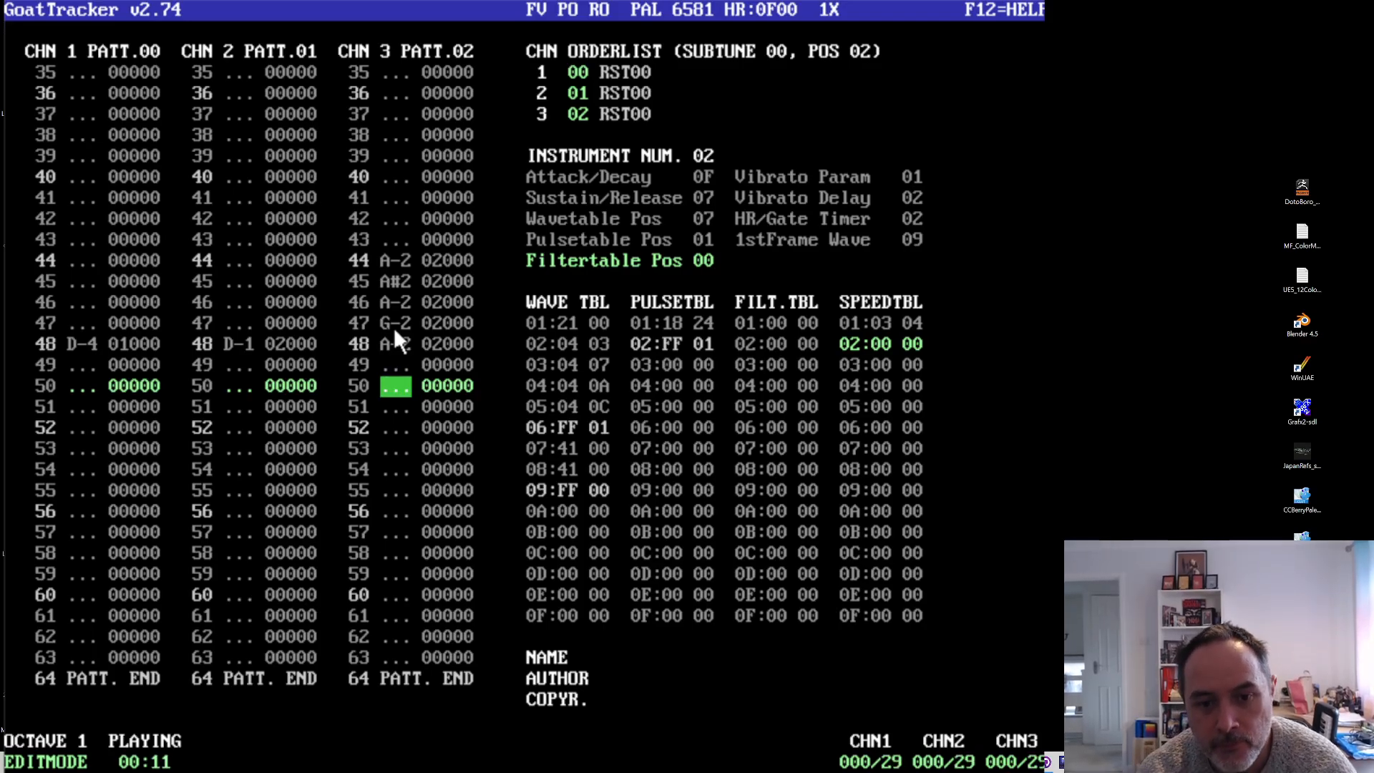
key(space)
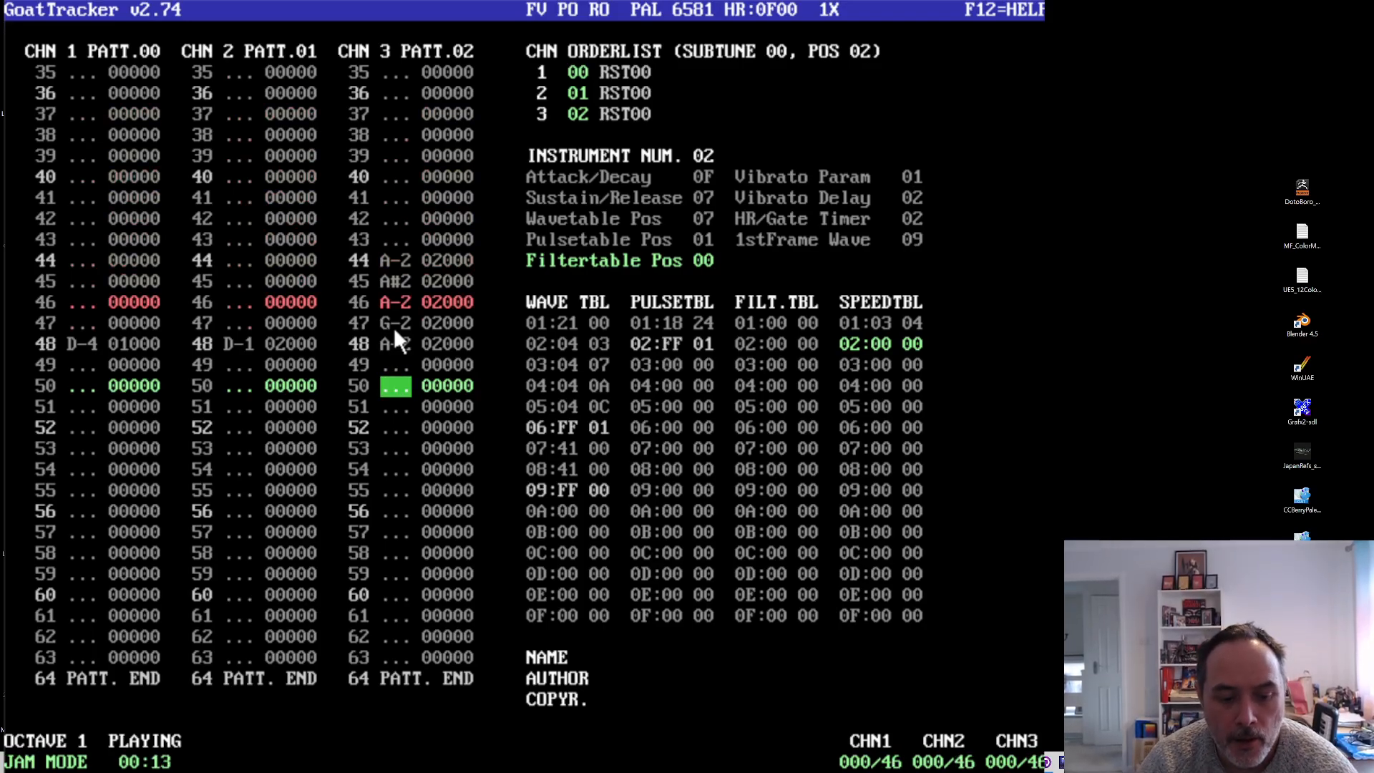
key(F4)
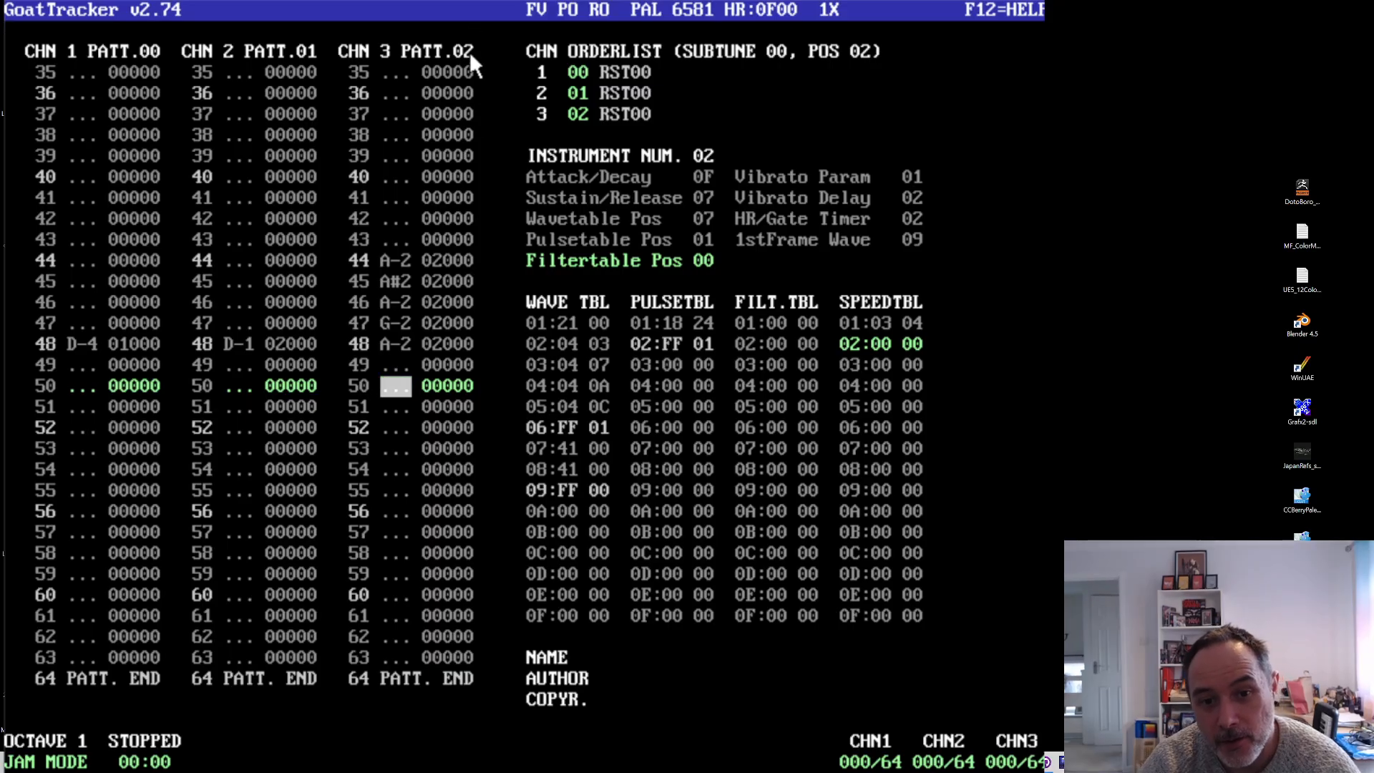
- Show pattern 03 on channel 3, go to row 00, and set the octave to 2
key(period)
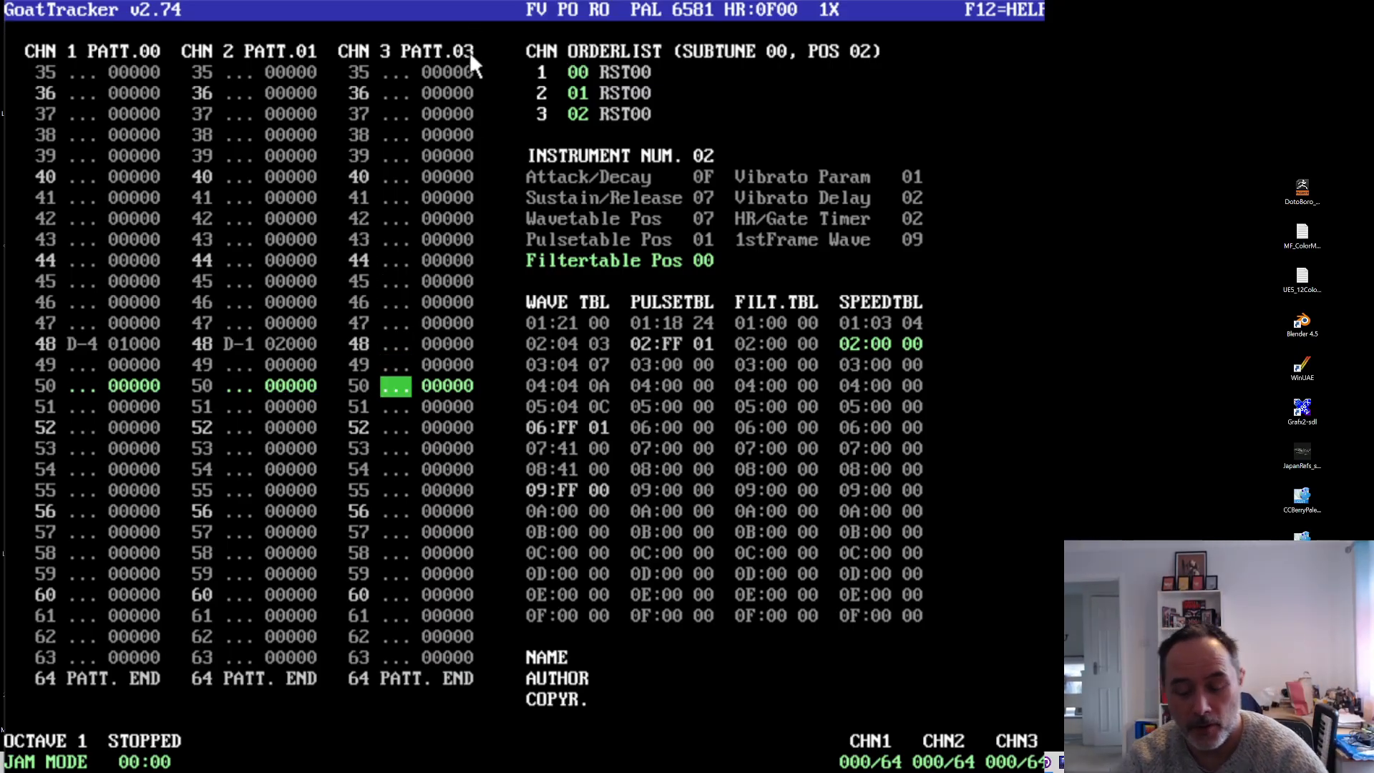
key(Up)
key(Up)
key(Up)
key(Up)
key(Up)
key(Up)
key(Up)
key(Up)
key(Up)
key(Up)
key(Up)
key(Up)
key(Up)
key(Up)
key(Up)
key(Up)
key(Up)
key(Up)
key(Up)
key(Up)
key(Up)
key(Up)
key(Up)
key(Up)
key(Up)
key(Up)
key(Up)
key(Up)
key(Up)
key(Up)
key(Up)
key(Up)
key(Up)
key(Up)
key(Up)
key(Up)
key(Up)
key(Up)
key(Up)
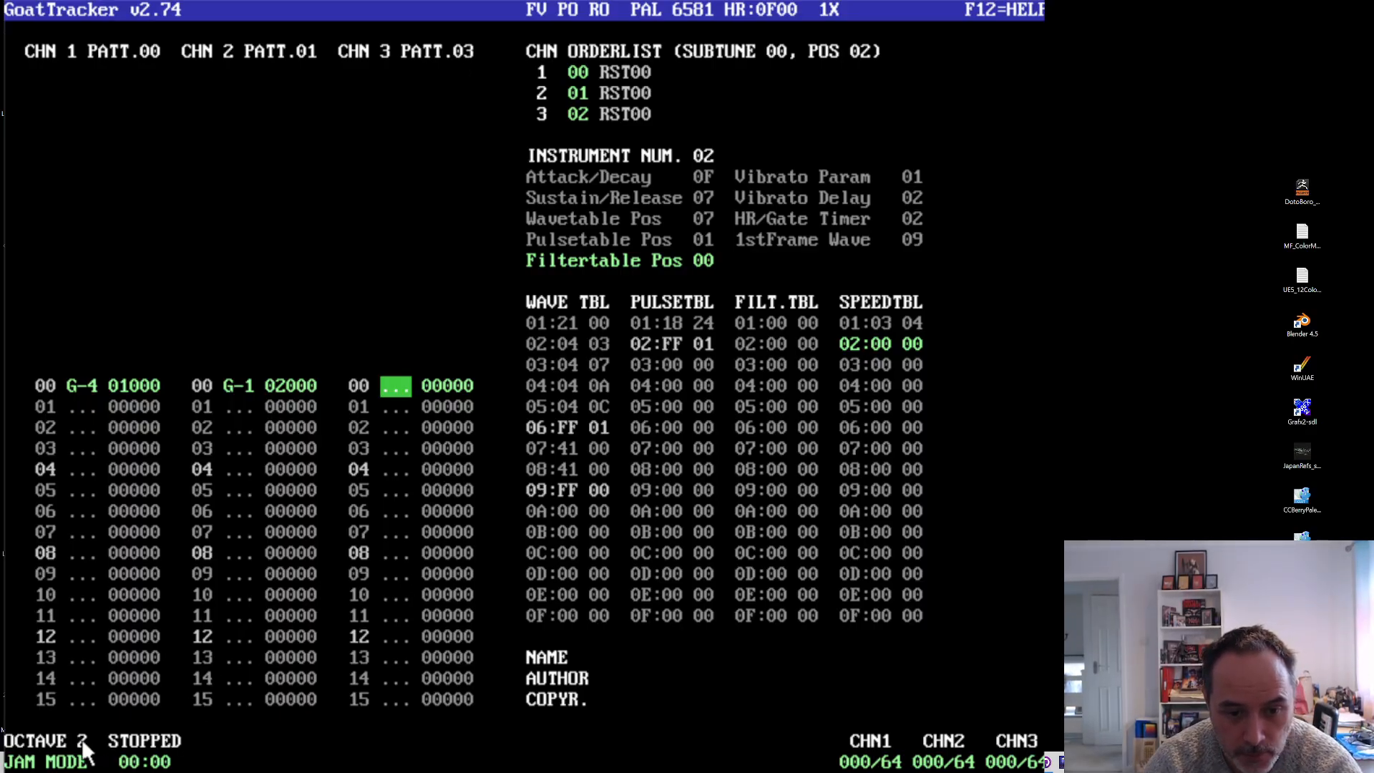
- Switch to edit mode and enter G-2 with instrument 02 on rows 00 and 02 of pattern 03 in channel 3
key(space)
key(b)
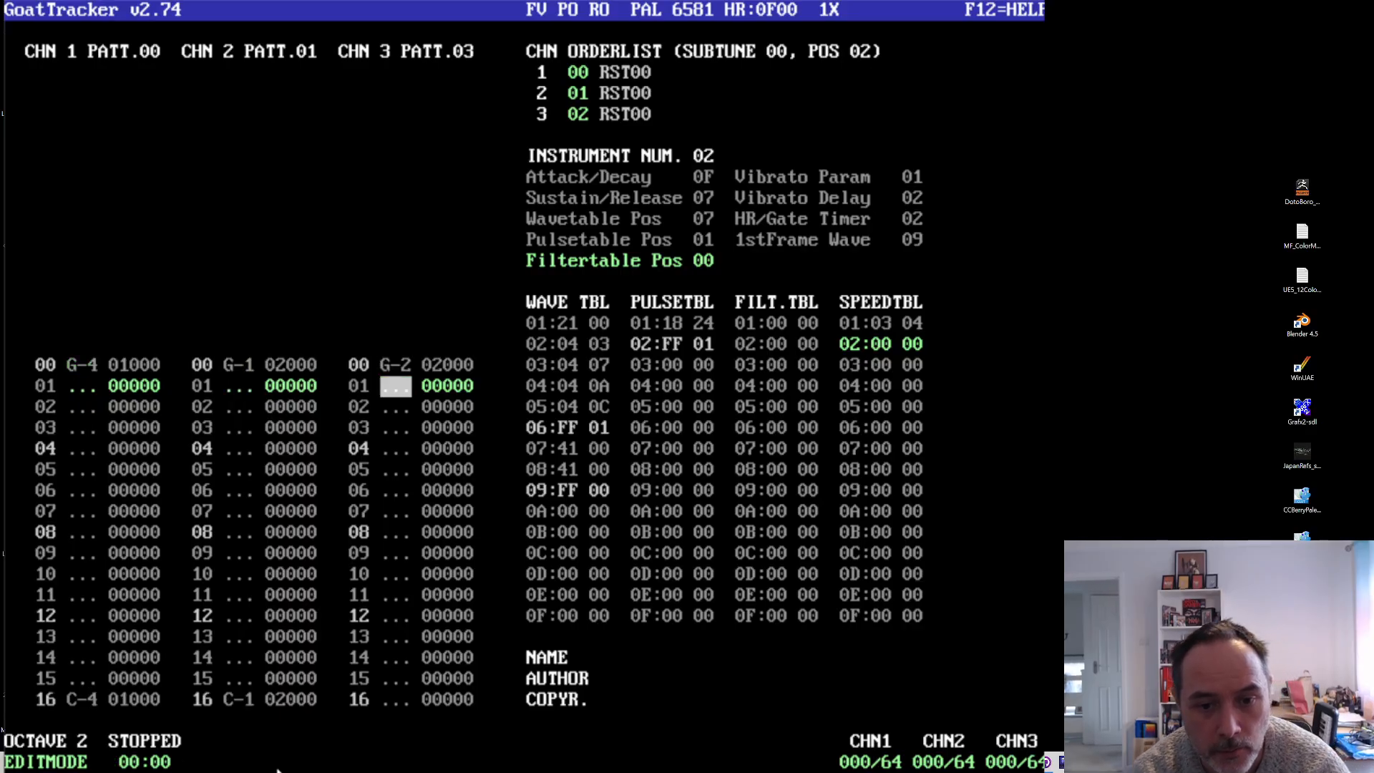
key(Down)
key(b)
key(Down)
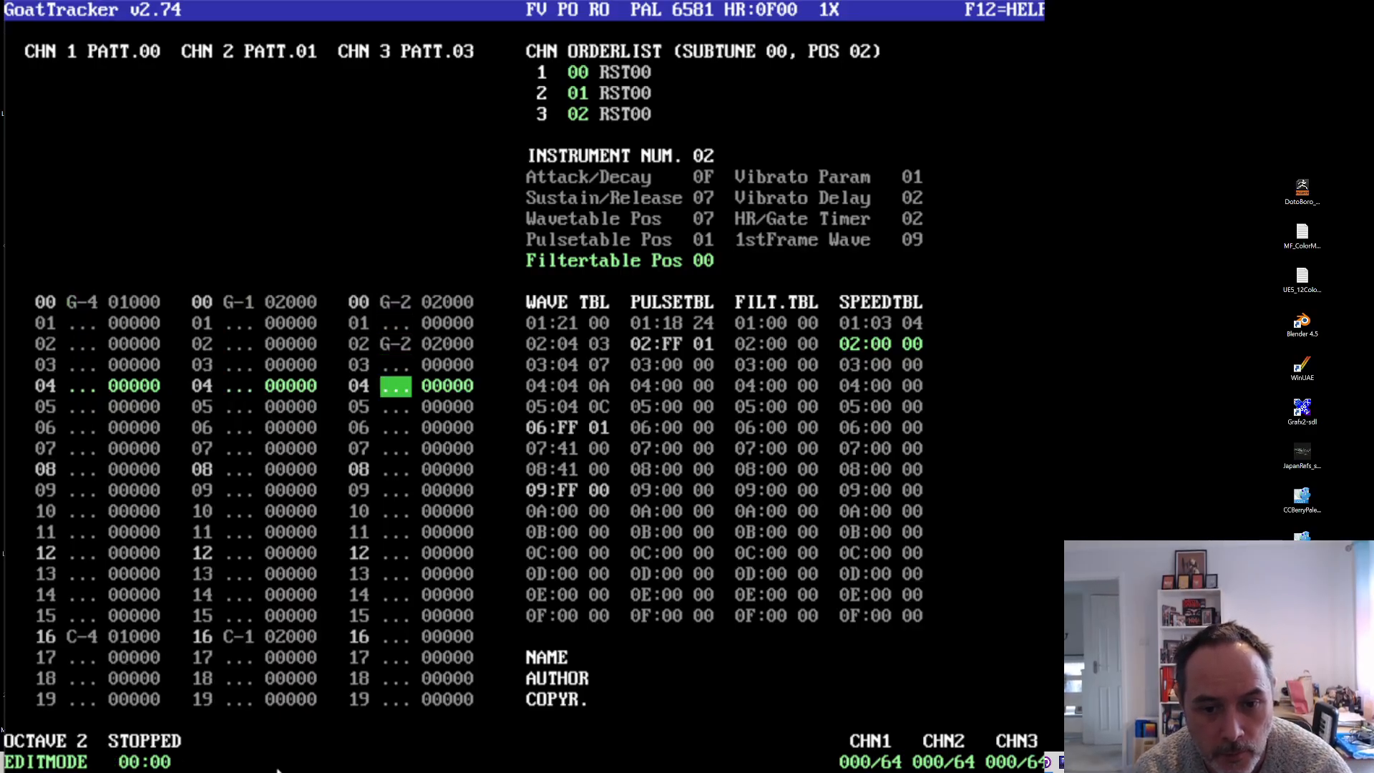
- Enter G-3 on row 04 and G-2 on rows 06, 08 and 10 of pattern 03 in channel 3 with instrument 02
key(t)
key(Down)
key(b)
key(Down)
key(b)
key(Down)
key(b)
key(Down)
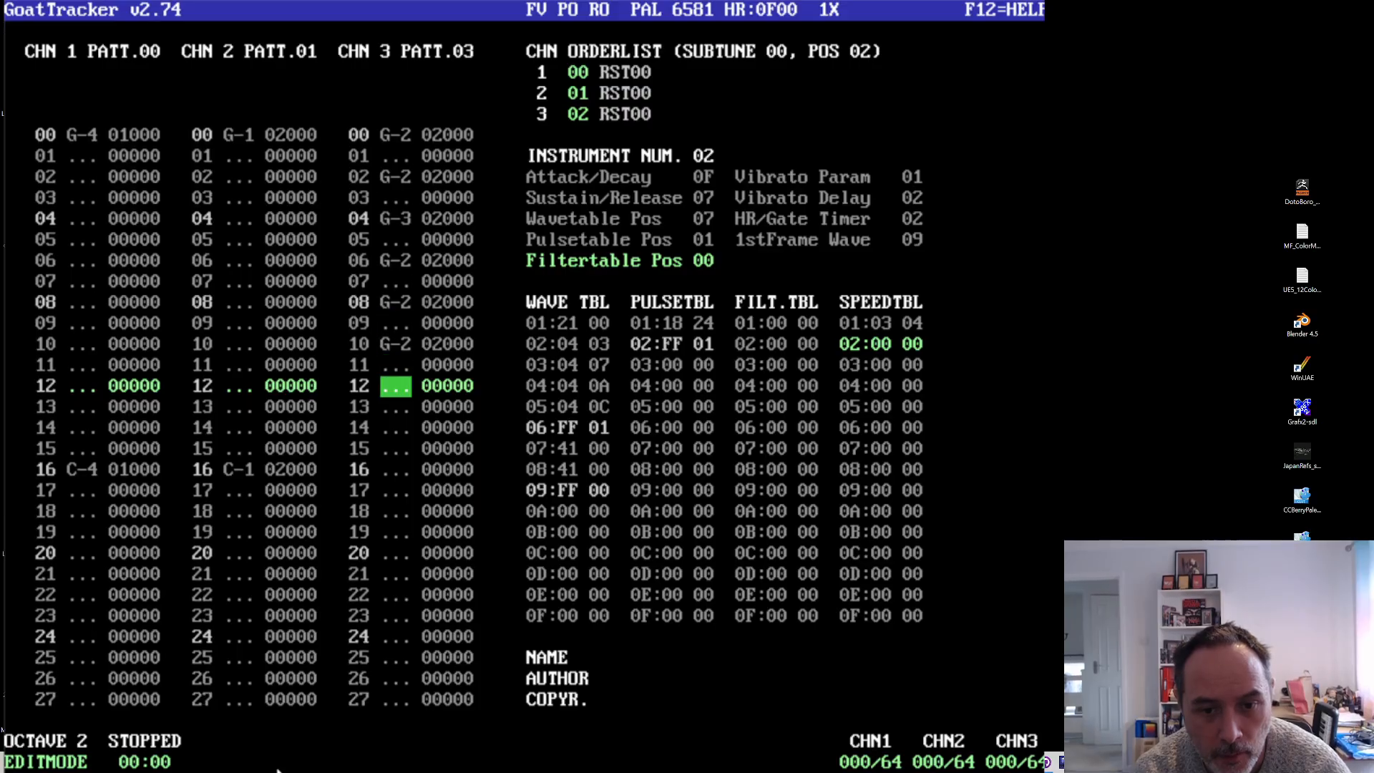
- Enter G-3 on row 12 and D-3 on row 14 of pattern 03 in channel 3 with instrument 02
key(t)
key(Down)
key(e)
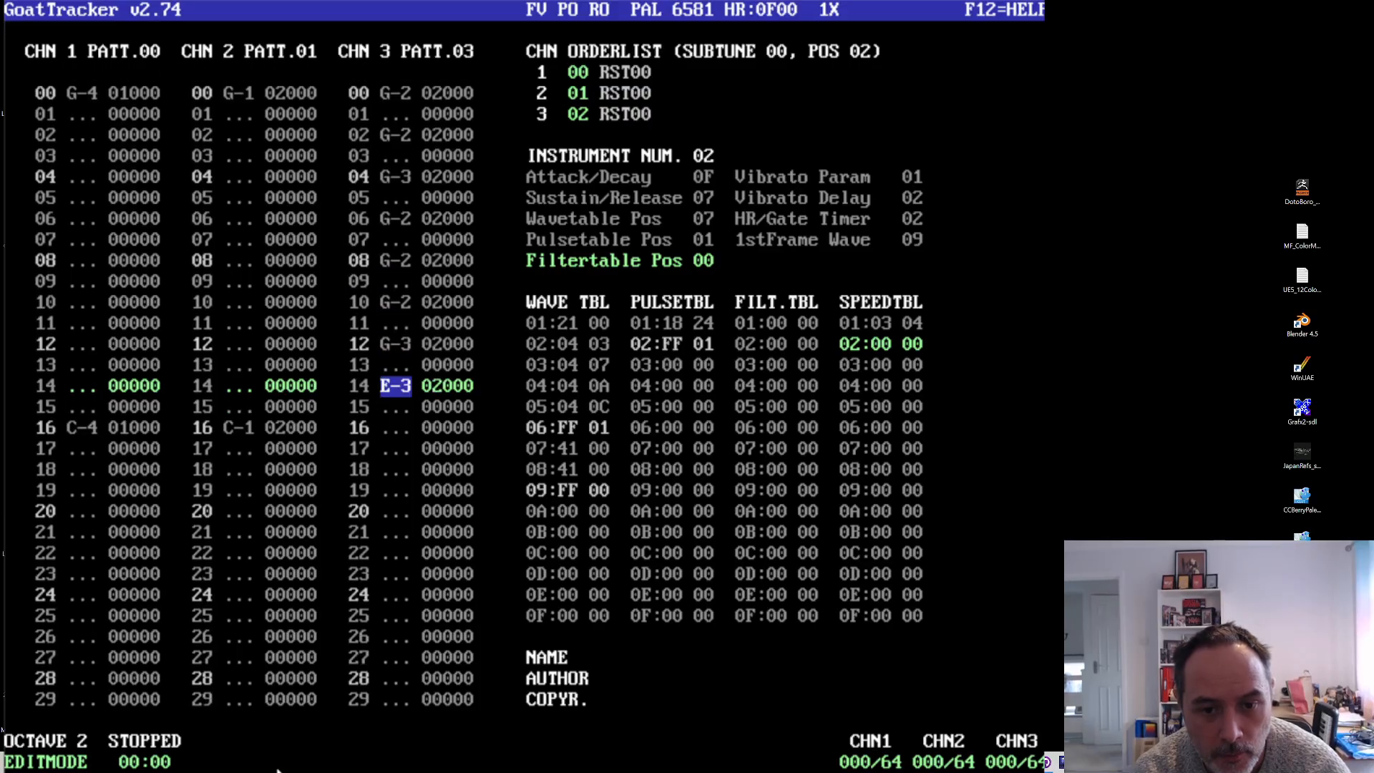
key(Down)
key(Up)
key(w)
key(Down)
key(Down)
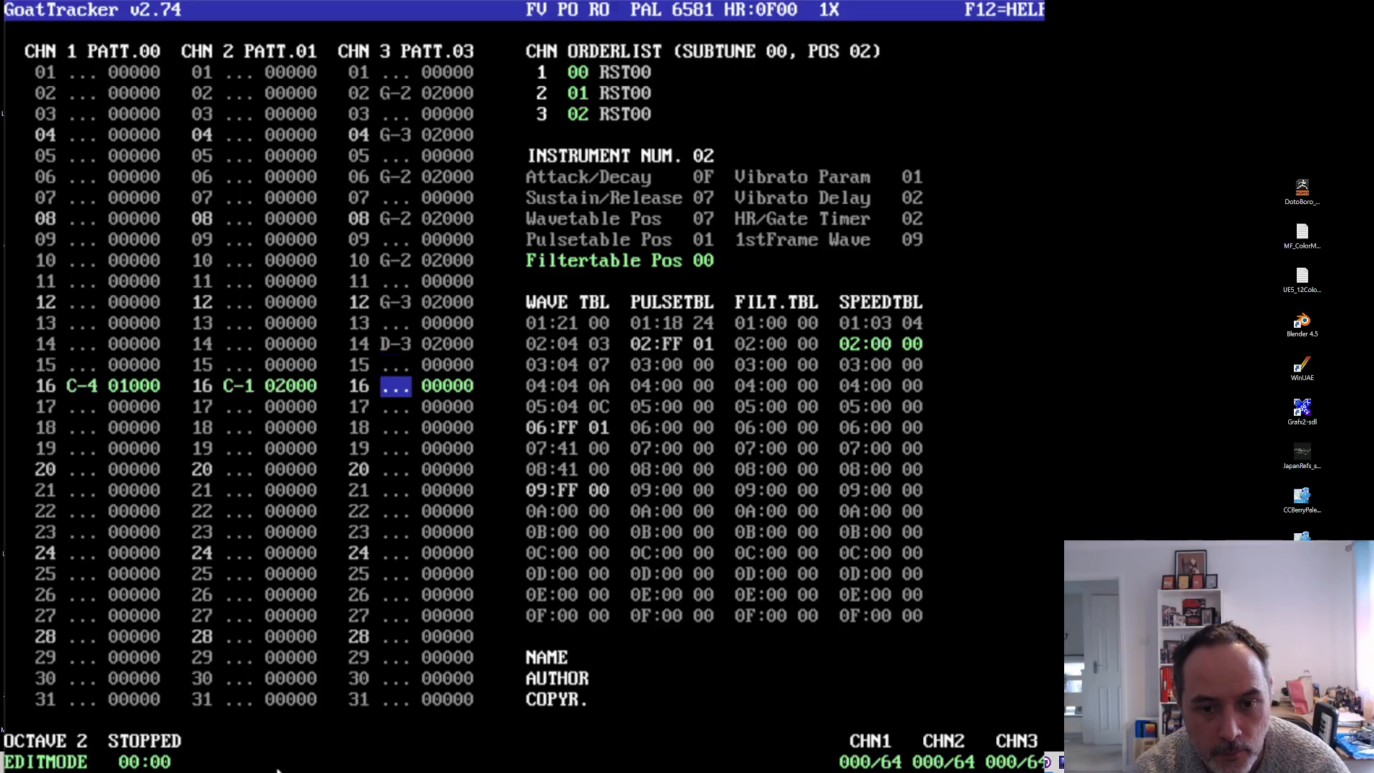
- Enter C-2 on rows 16, 18 and 22 and C-3 on row 20 of pattern 03 in channel 3
key(x)
key(Up)
key(z)
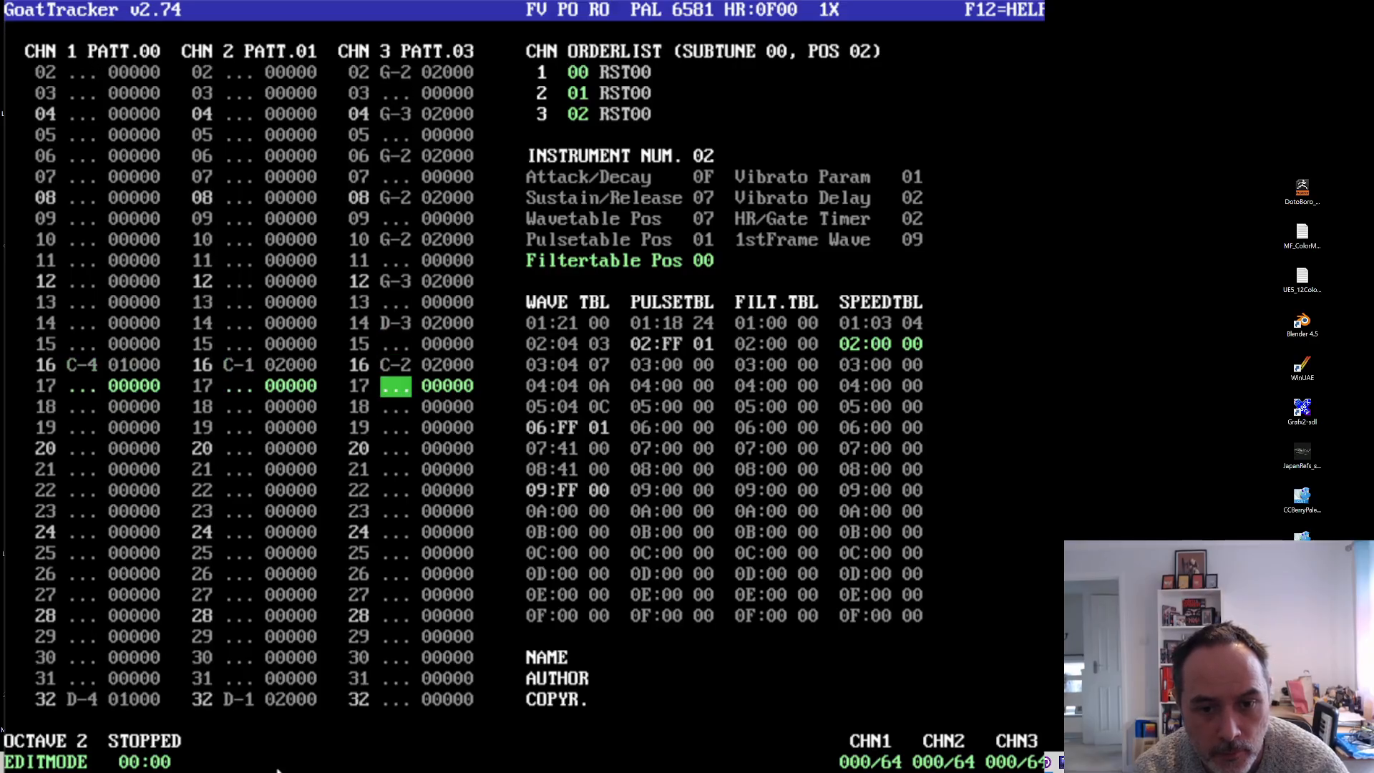
key(Down)
key(z)
key(Down)
key(q)
key(Down)
key(z)
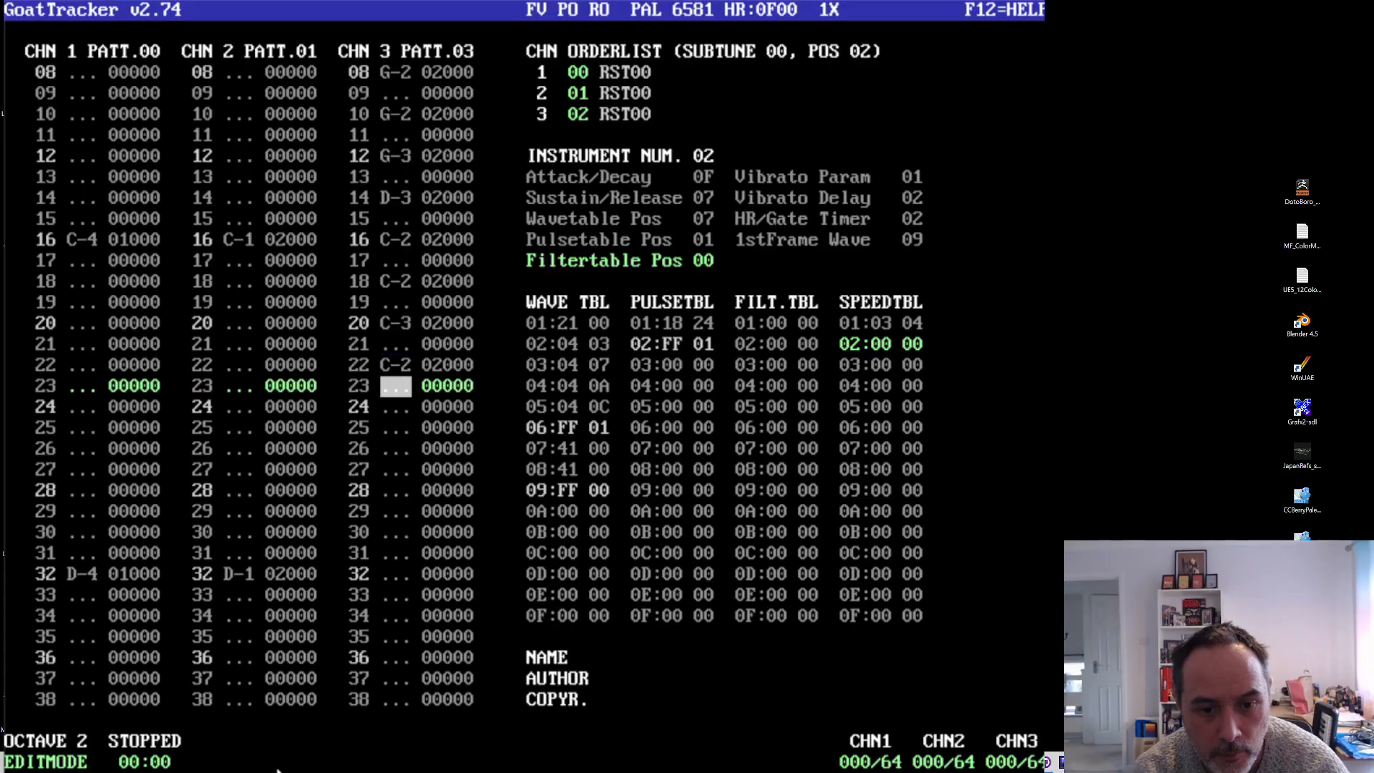
- Enter C-2 on rows 24, 26 and 30 and C-3 on row 28 of pattern 03 in channel 3
key(Down)
key(z)
key(Down)
key(z)
key(Down)
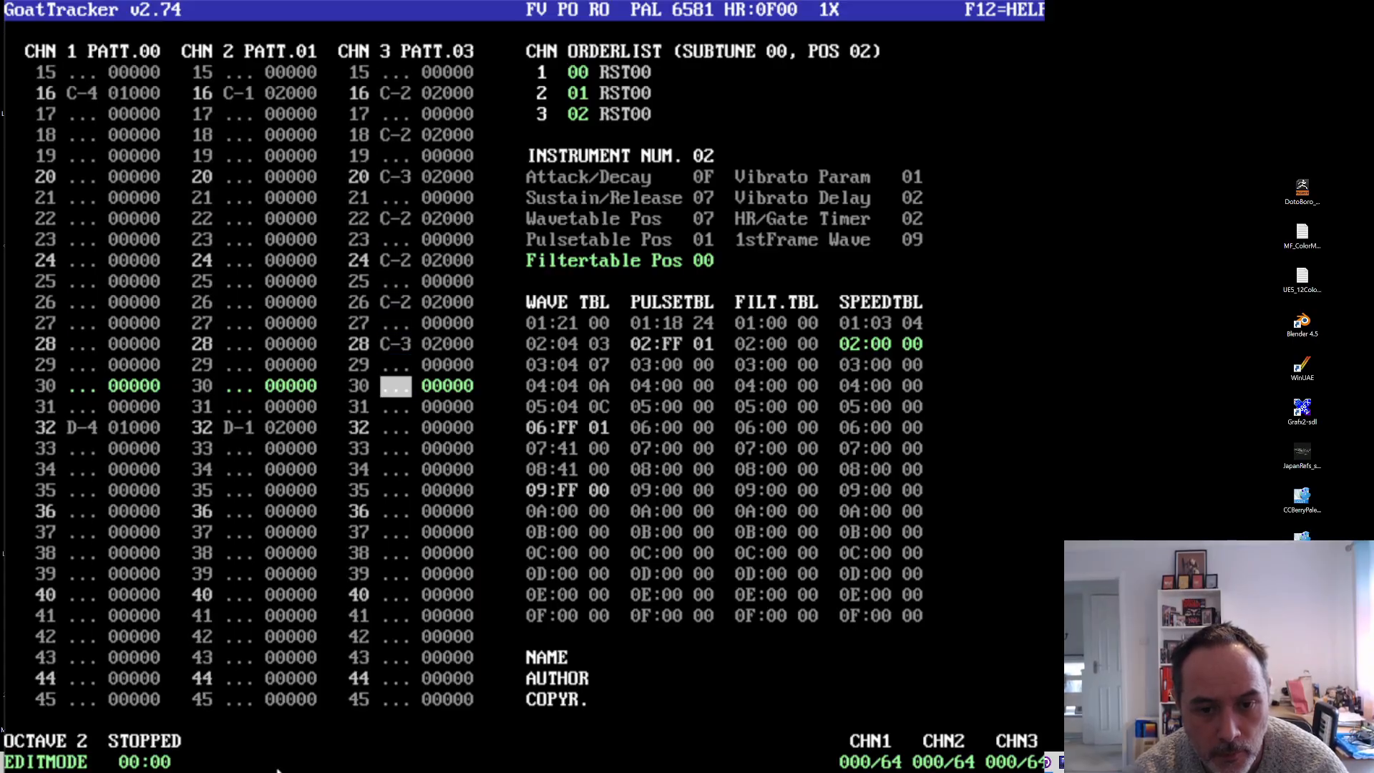
key(q)
key(Down)
key(z)
key(Down)
- Enter D-2 on rows 32 and 36 and D-3 on rows 34 and 38 of pattern 03 in channel 3
key(x)
key(Down)
key(w)
key(Down)
key(x)
key(Down)
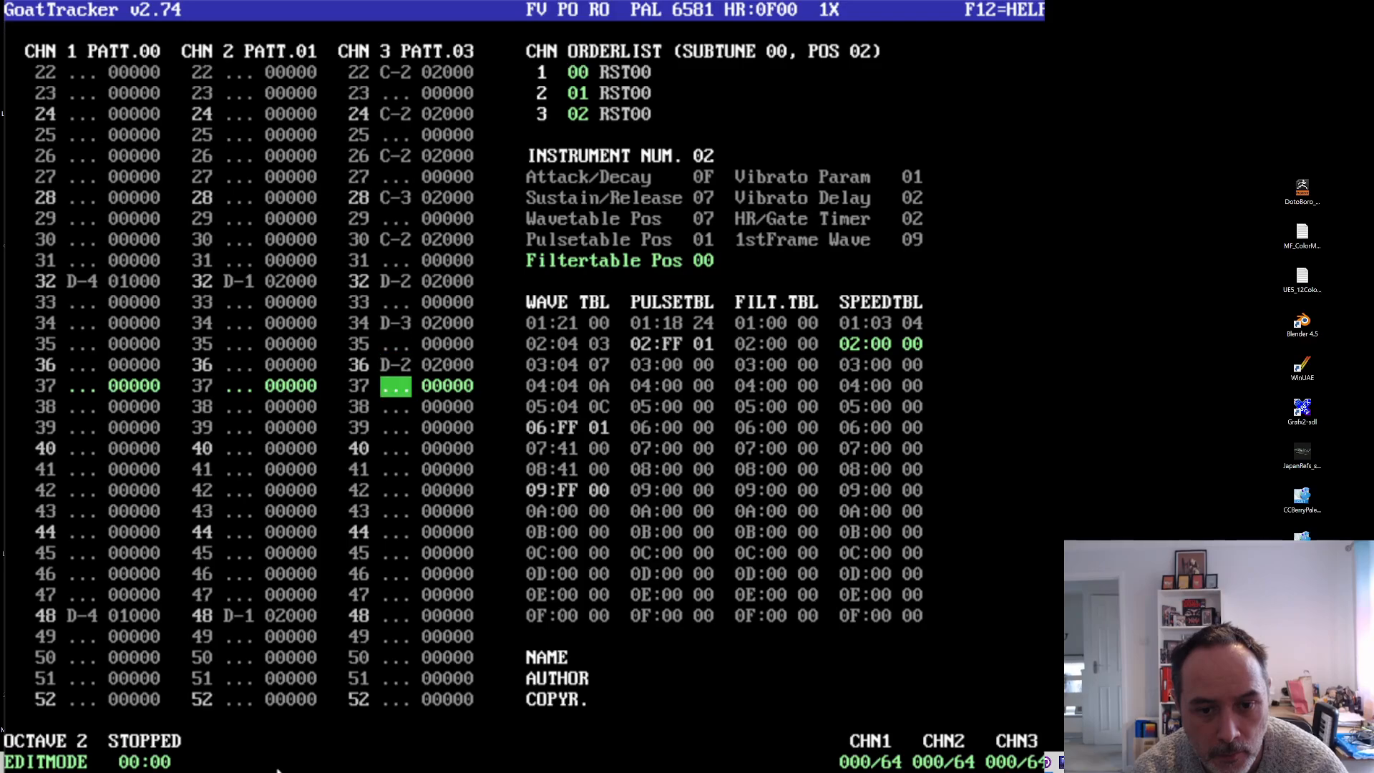
key(w)
key(Down)
- Enter D-2 on rows 40, 42, 44 and 48 and D-3 on row 46 of pattern 03 in channel 3
key(x)
key(Down)
key(x)
key(Down)
key(x)
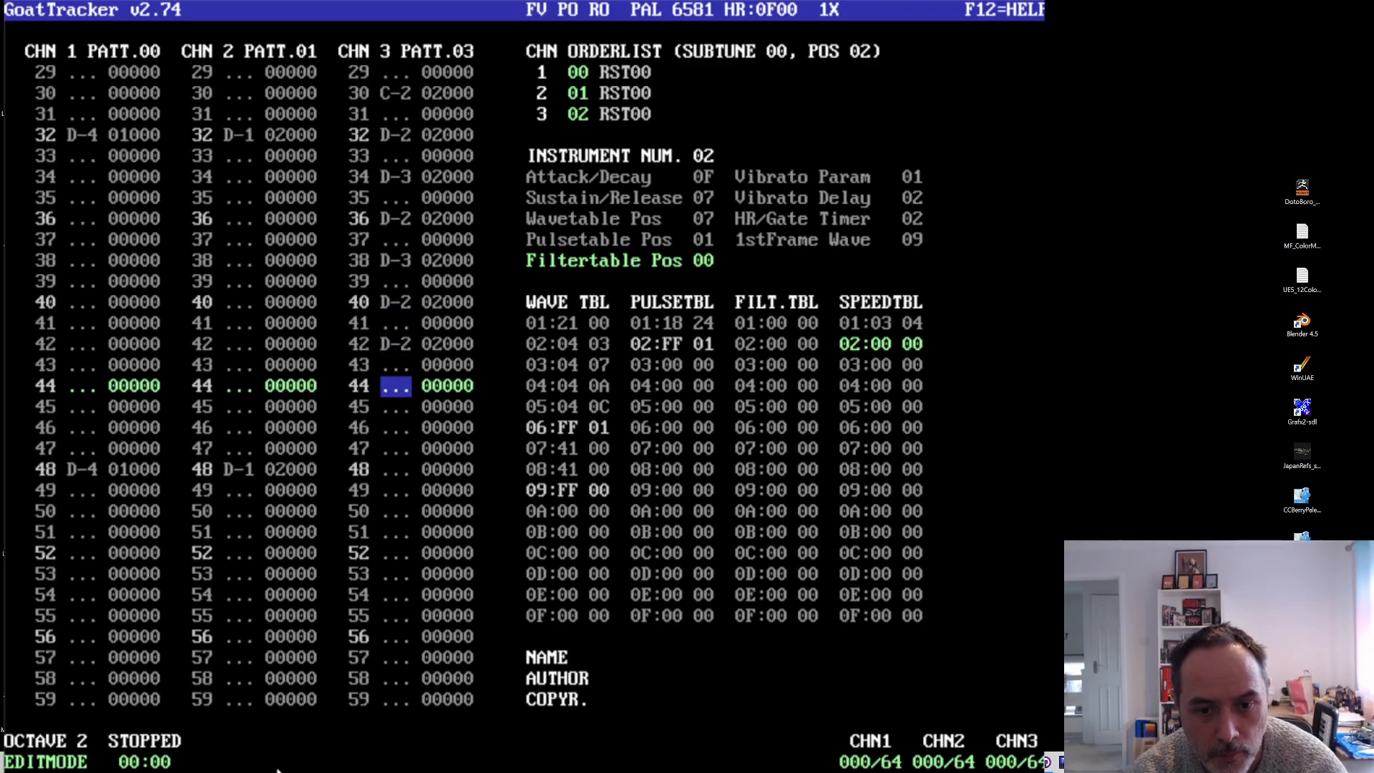
key(Down)
key(w)
key(Down)
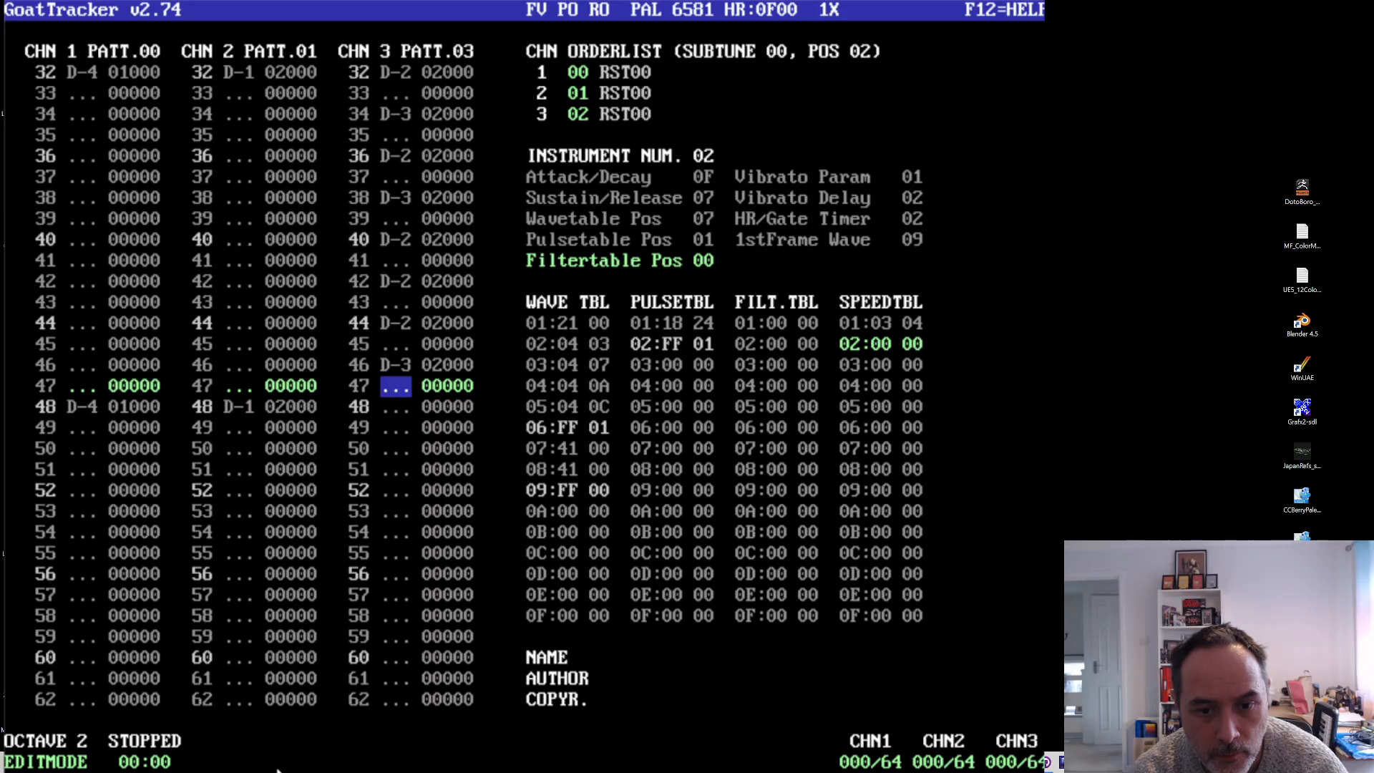
key(x)
key(Down)
- Play the song from the beginning, restart it once, and stop playback
key(F1)
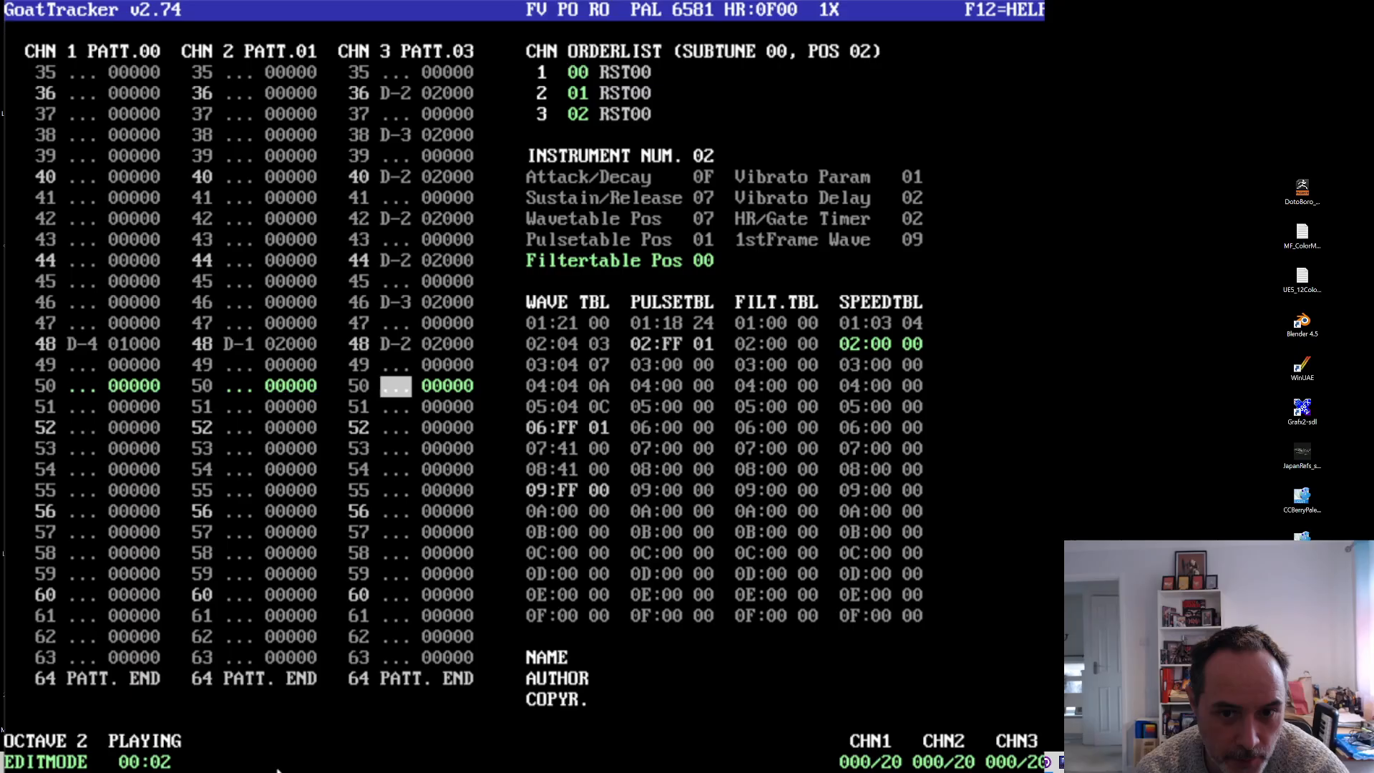
key(F1)
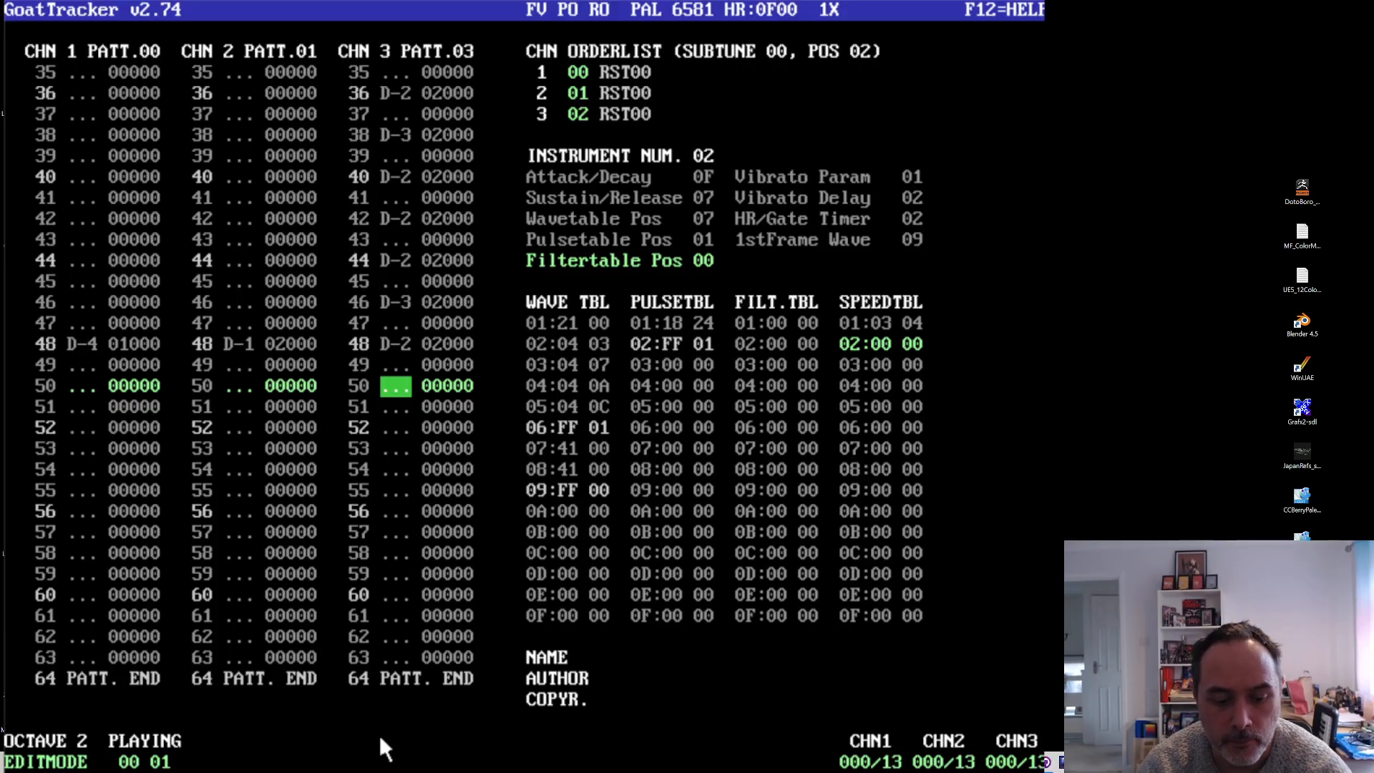
key(F4)
- Enter D-3 with instrument 02 on row 50 of pattern 03 in channel 3
key(r)
key(Up)
key(w)
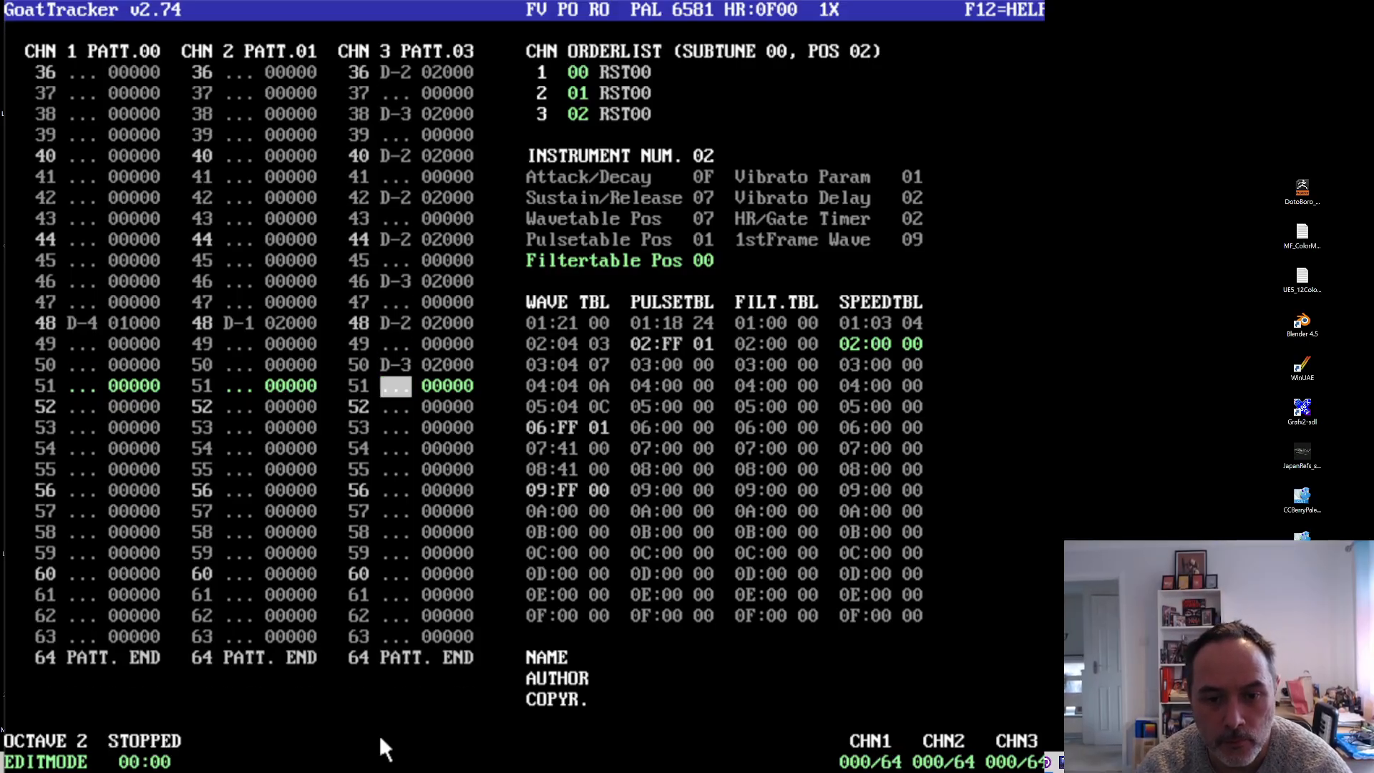
- Enter the notes A-3, D-4 and A-3 with instrument 02 on rows 52, 54 and 56 of channel 3's pattern 03
key(Down)
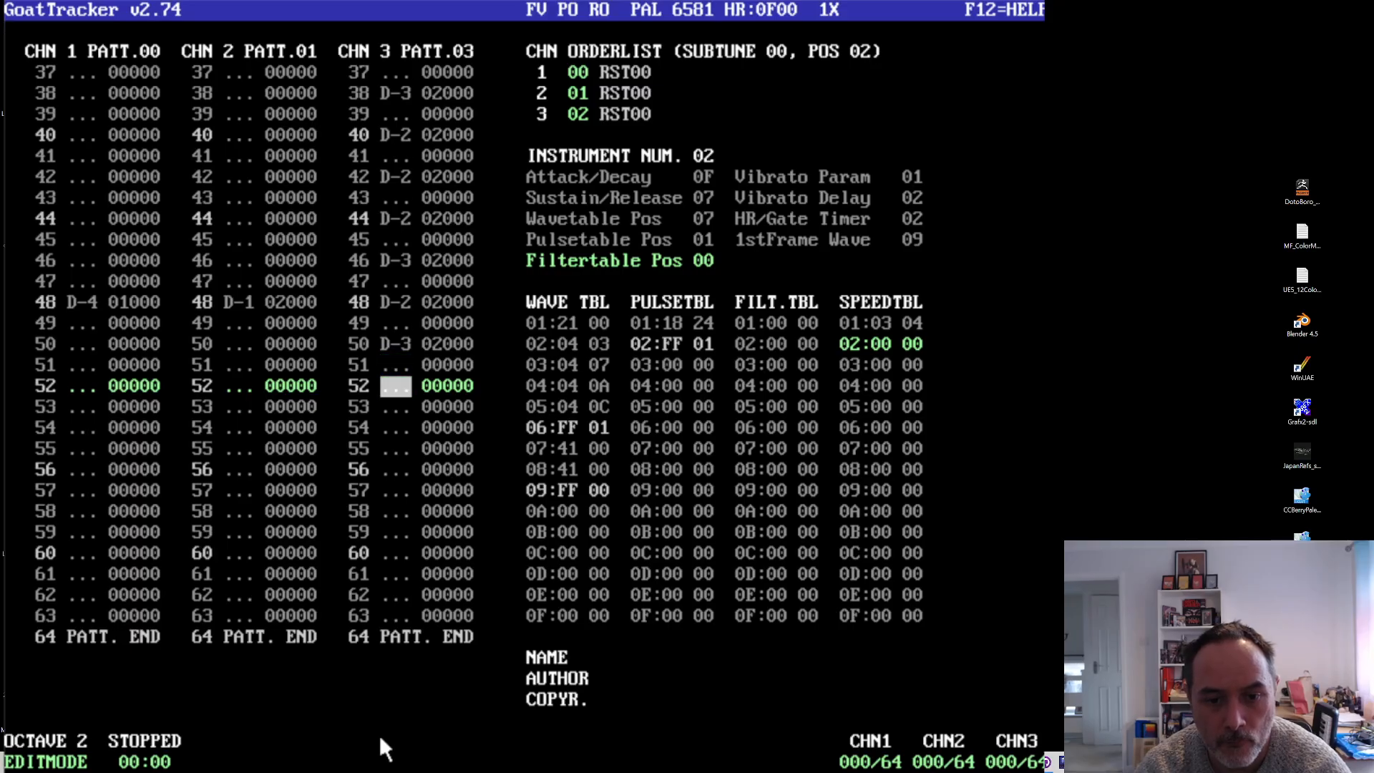
key(Down)
key(Up)
key(y)
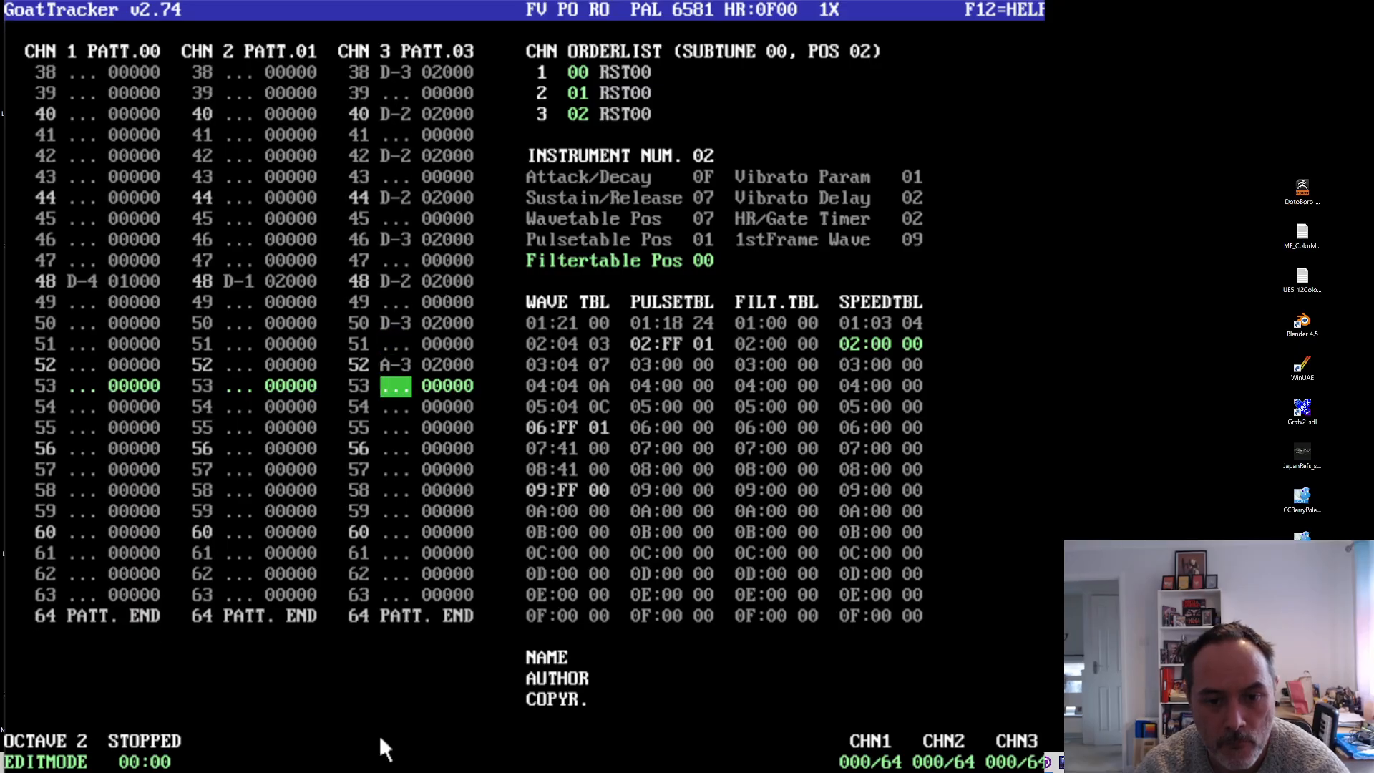
key(Down)
key(o)
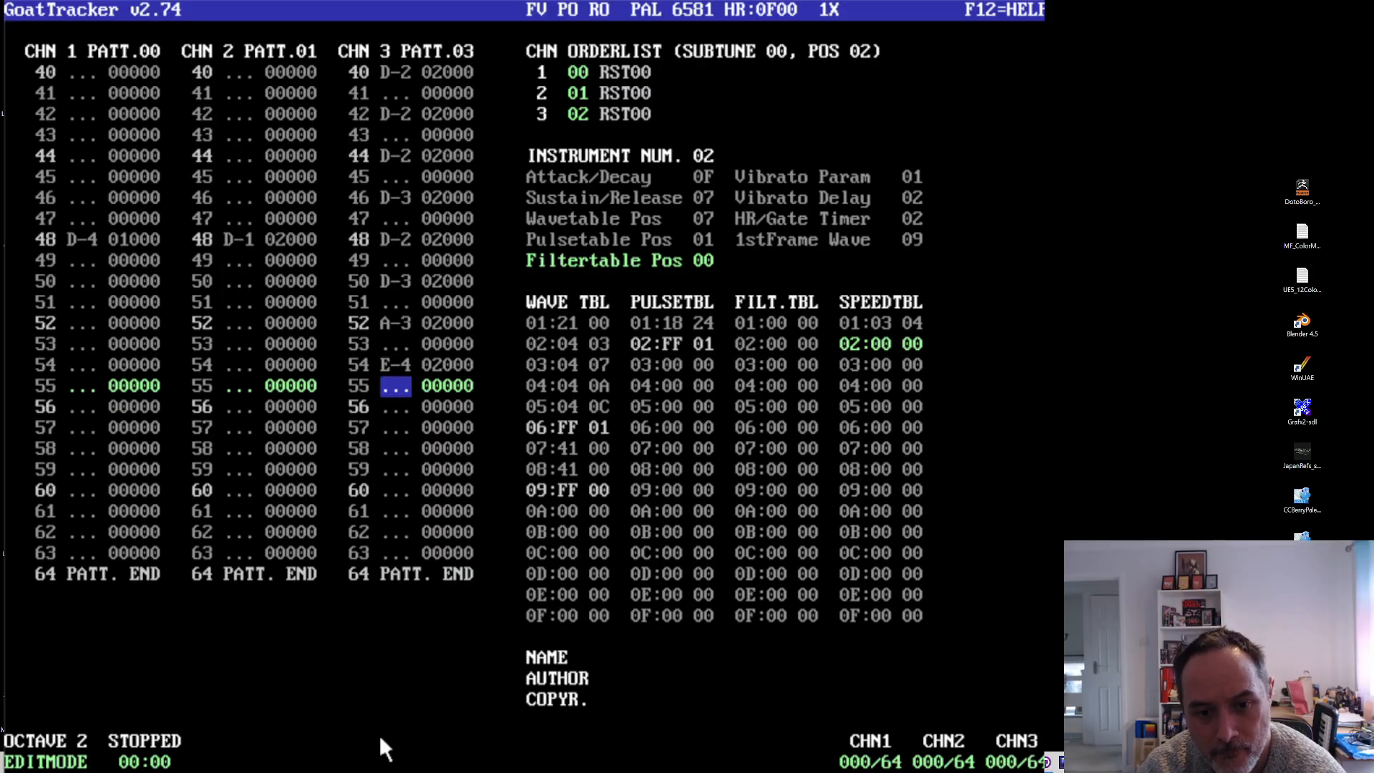
key(Down)
key(y)
key(Down)
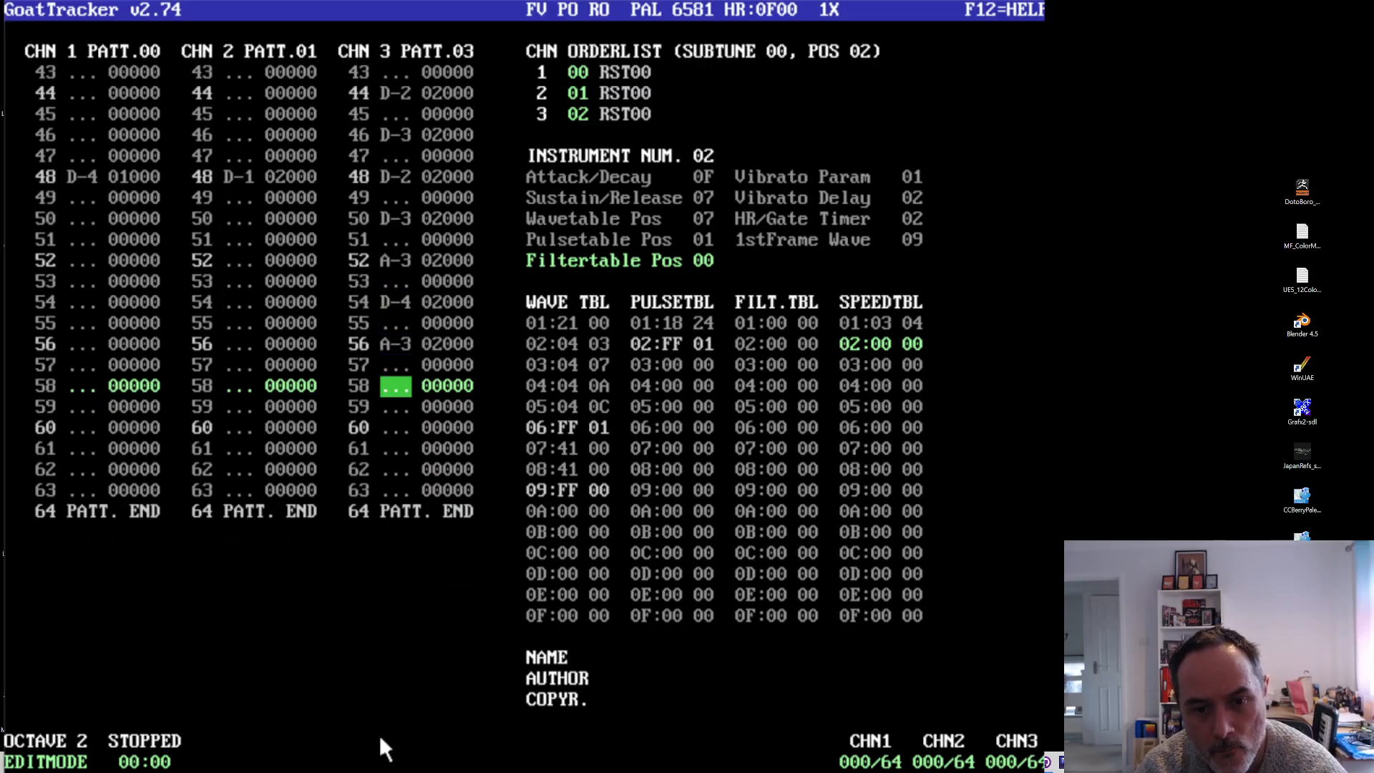
- Fill rows 58, 60 and 62 of channel 3's pattern 03 with D-3, and play the song from the beginning before stopping it
key(e)
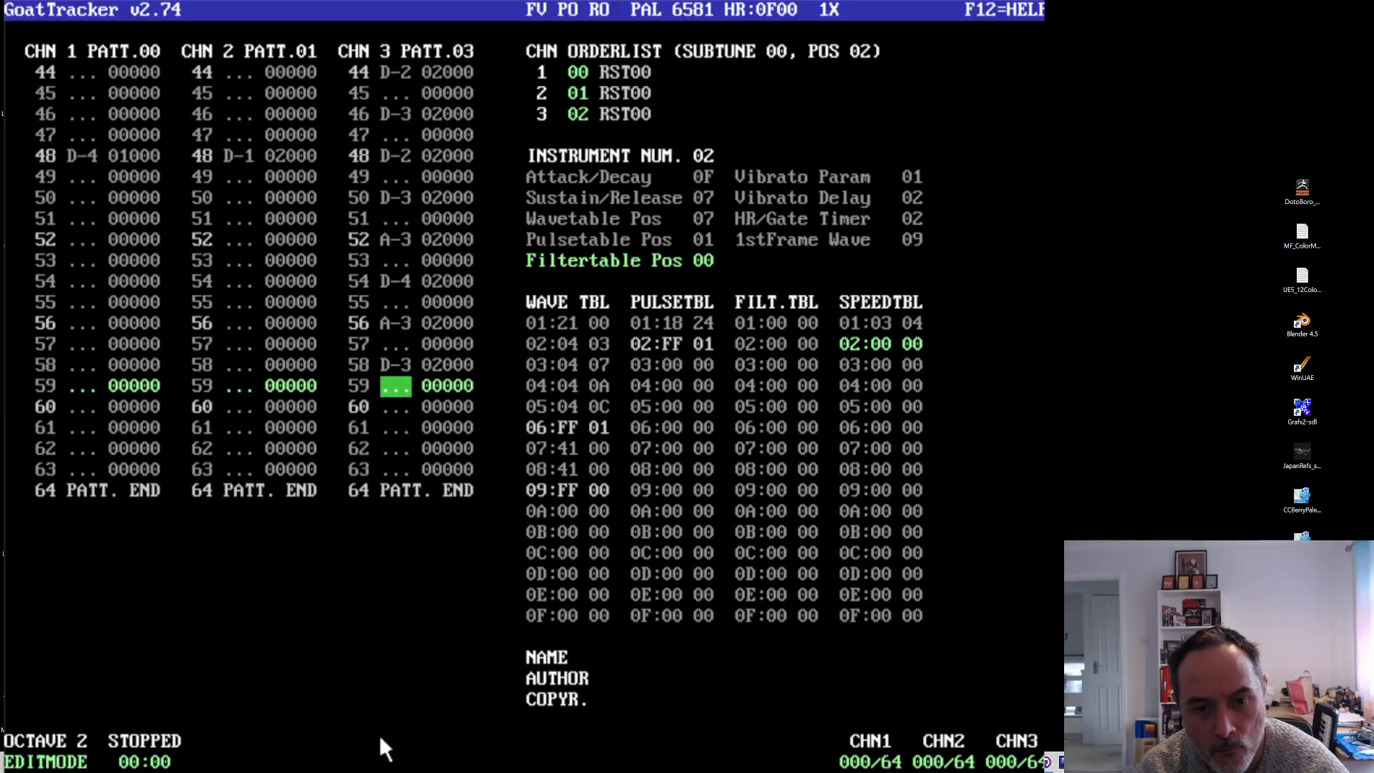
key(Down)
key(w)
key(Down)
key(w)
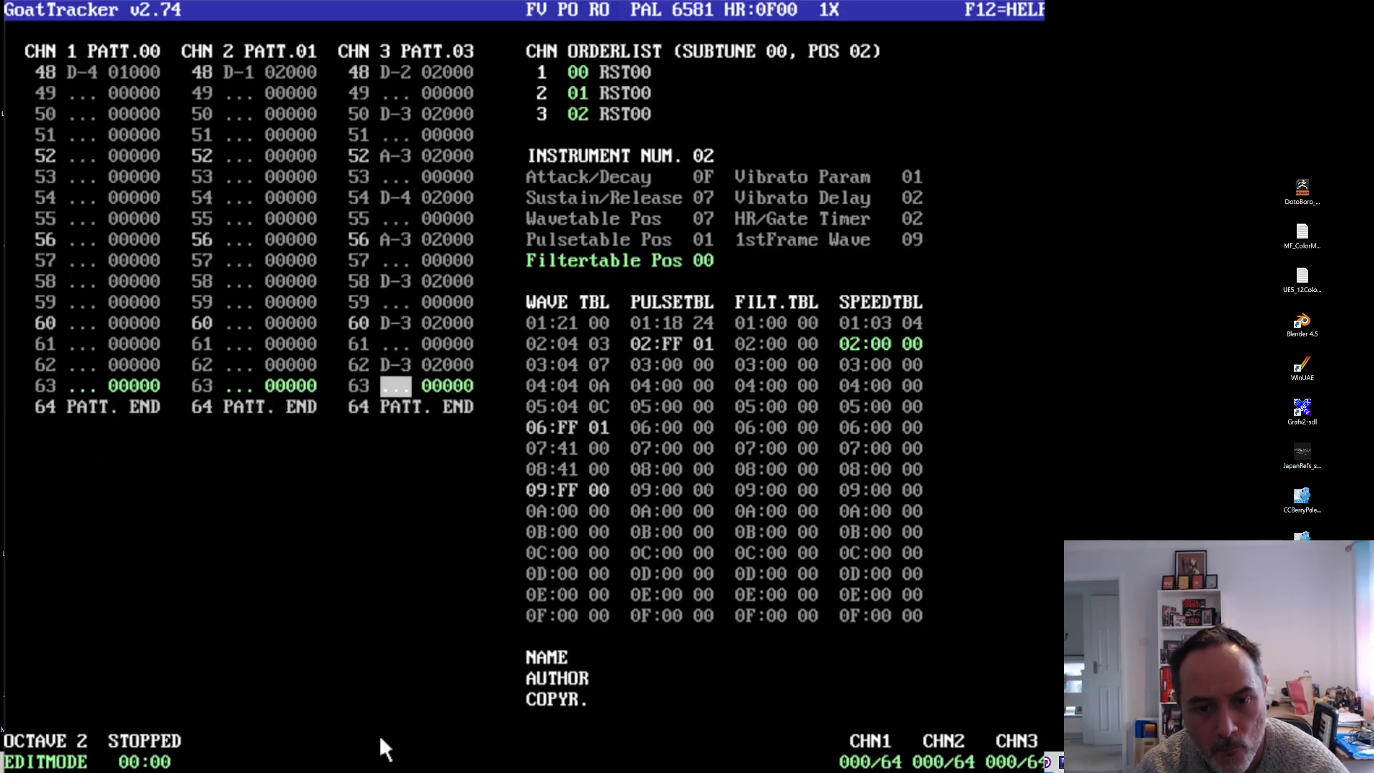
key(F1)
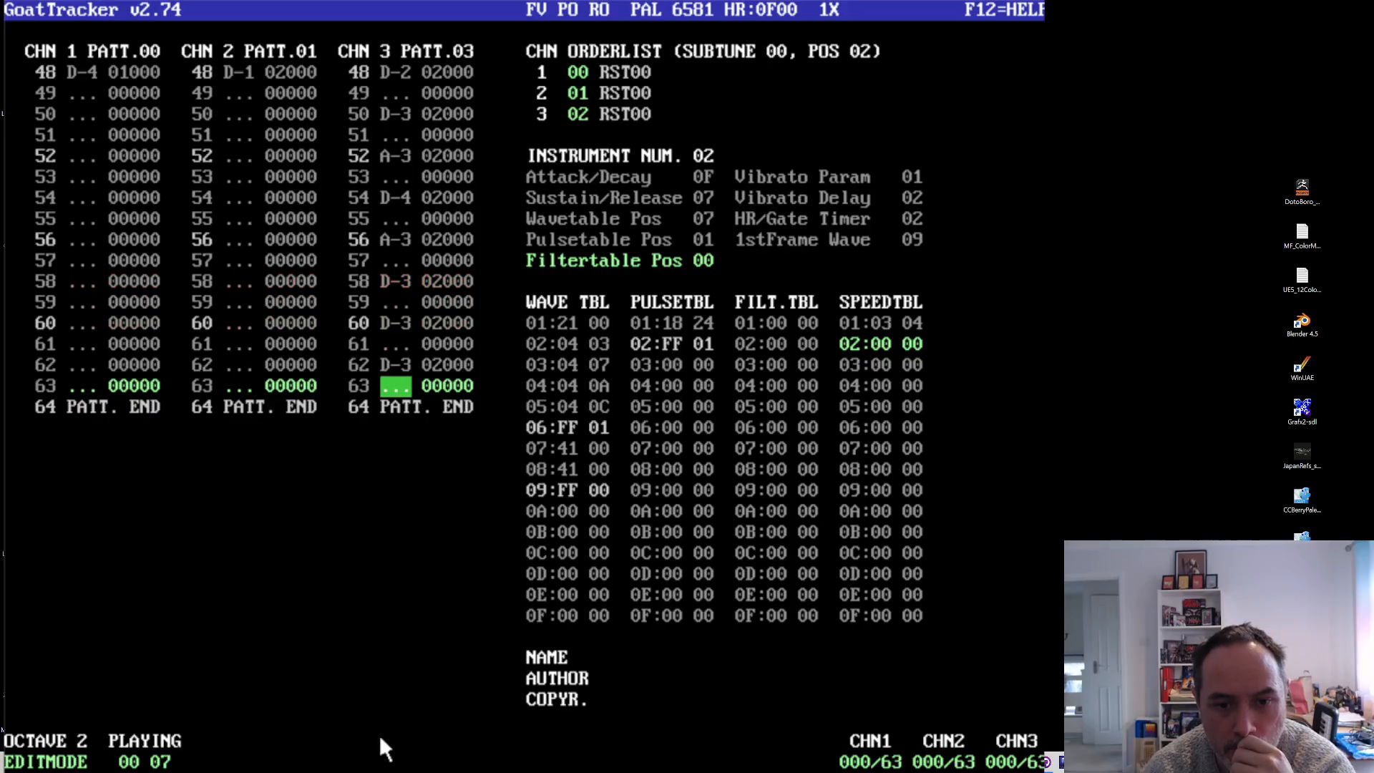
key(F4)
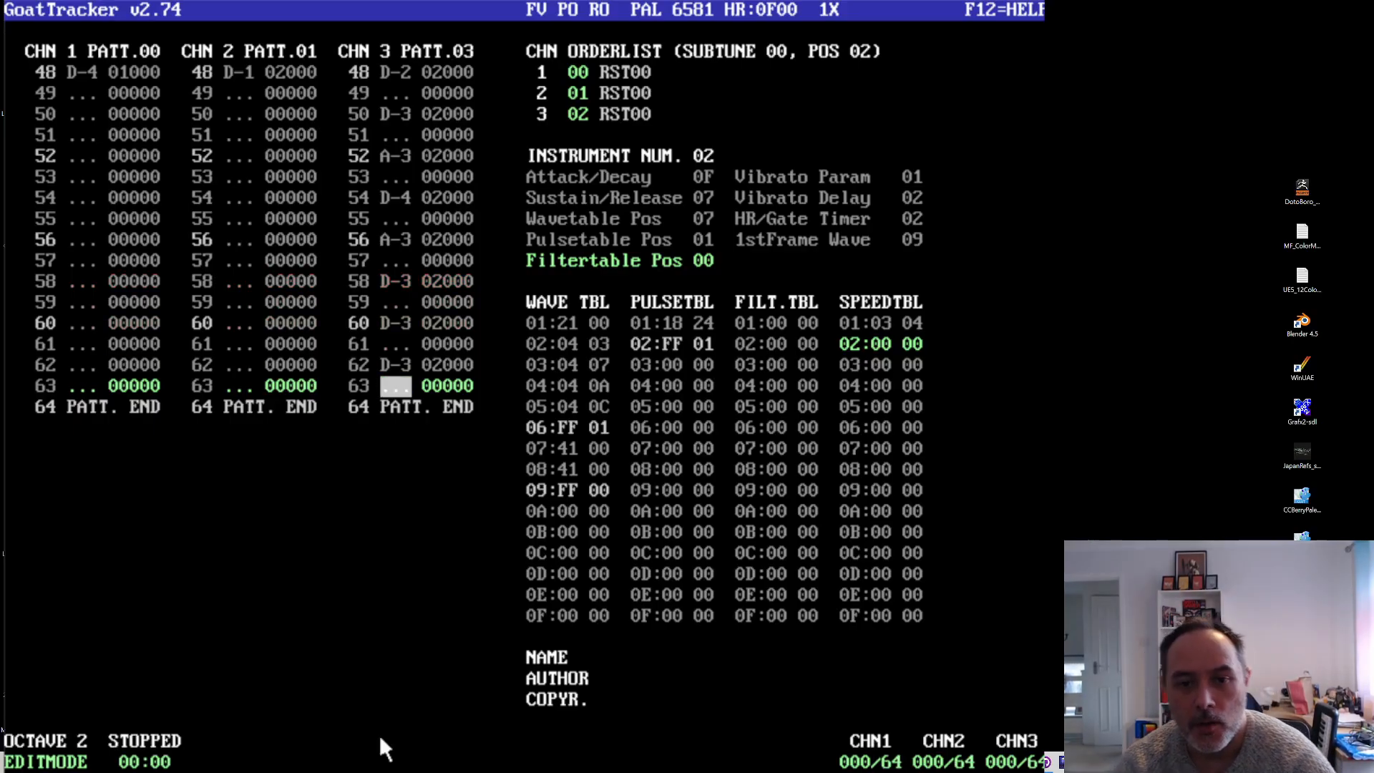
- Copy the whole of channel 3's pattern 03, from row 00 down to the pattern end
key(Up)
key(Up)
key(Up)
key(Up)
key(Up)
key(Up)
key(Up)
key(Up)
key(Up)
key(Up)
key(Up)
key(Up)
key(Up)
key(Up)
key(Up)
key(Up)
key(Up)
key(Up)
key(Up)
key(Up)
key(Up)
key(Up)
key(Up)
key(Up)
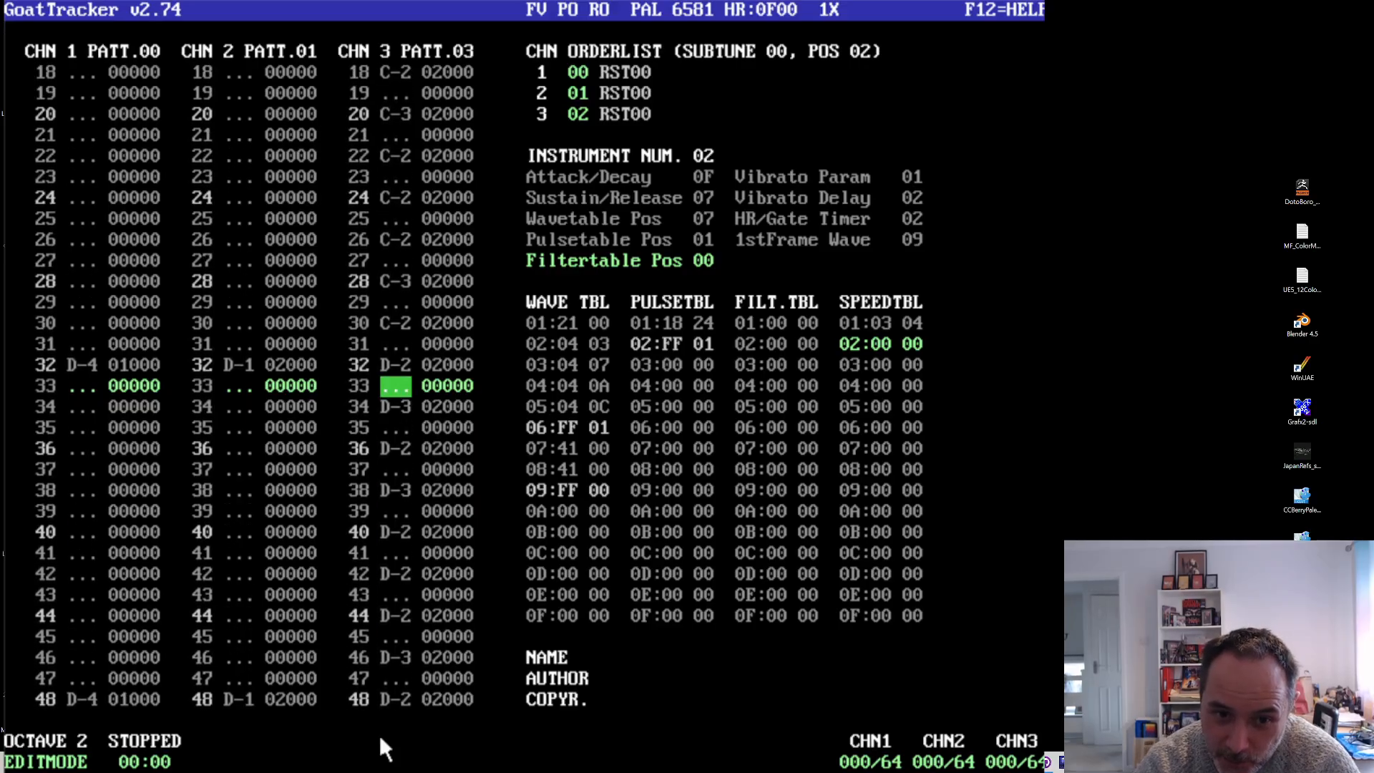
key(Up)
key(Up)
key(Up)
key(Up)
key(Up)
key(Up)
key(Up)
key(Up)
key(Up)
key(Up)
key(Up)
key(Up)
key(Up)
key(Up)
key(Up)
key(Up)
key(Up)
key(Up)
key(Up)
key(Up)
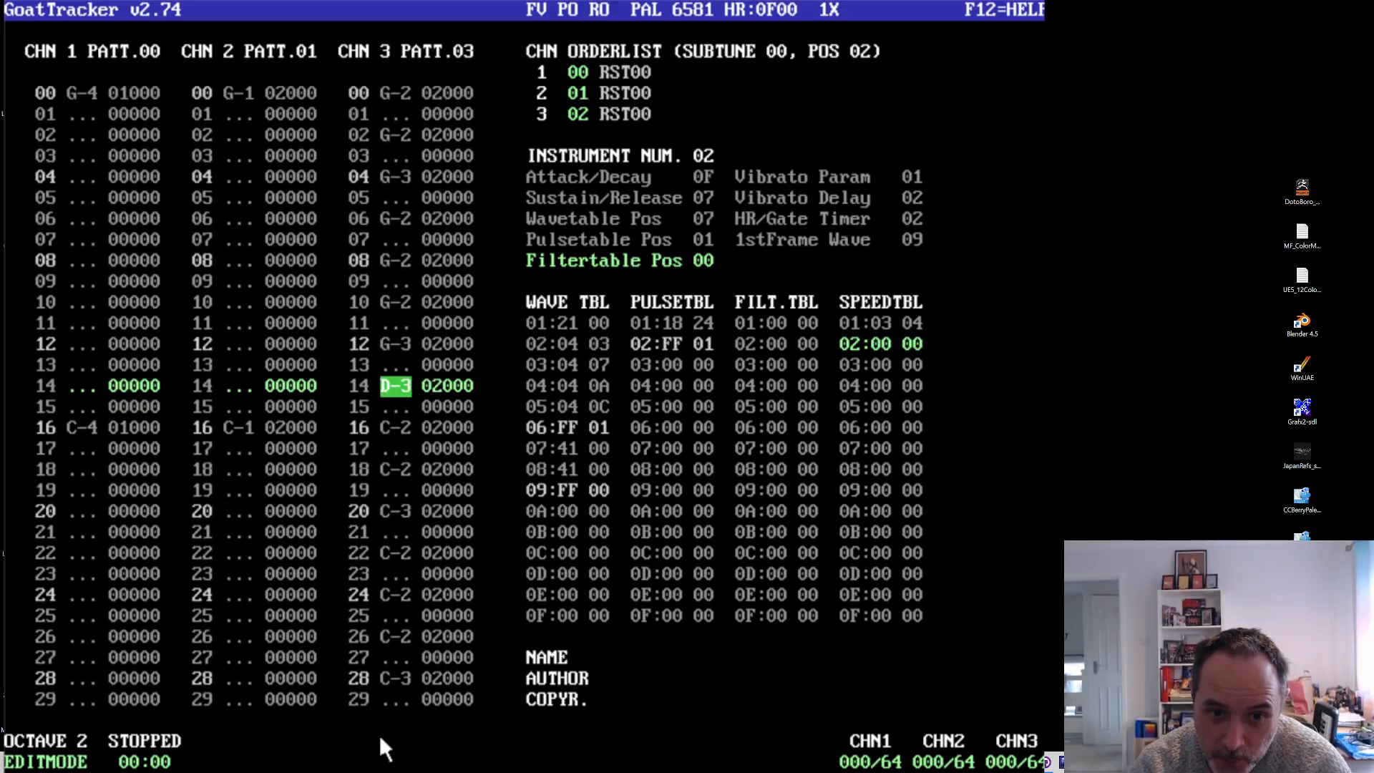
key(Left)
key(Left)
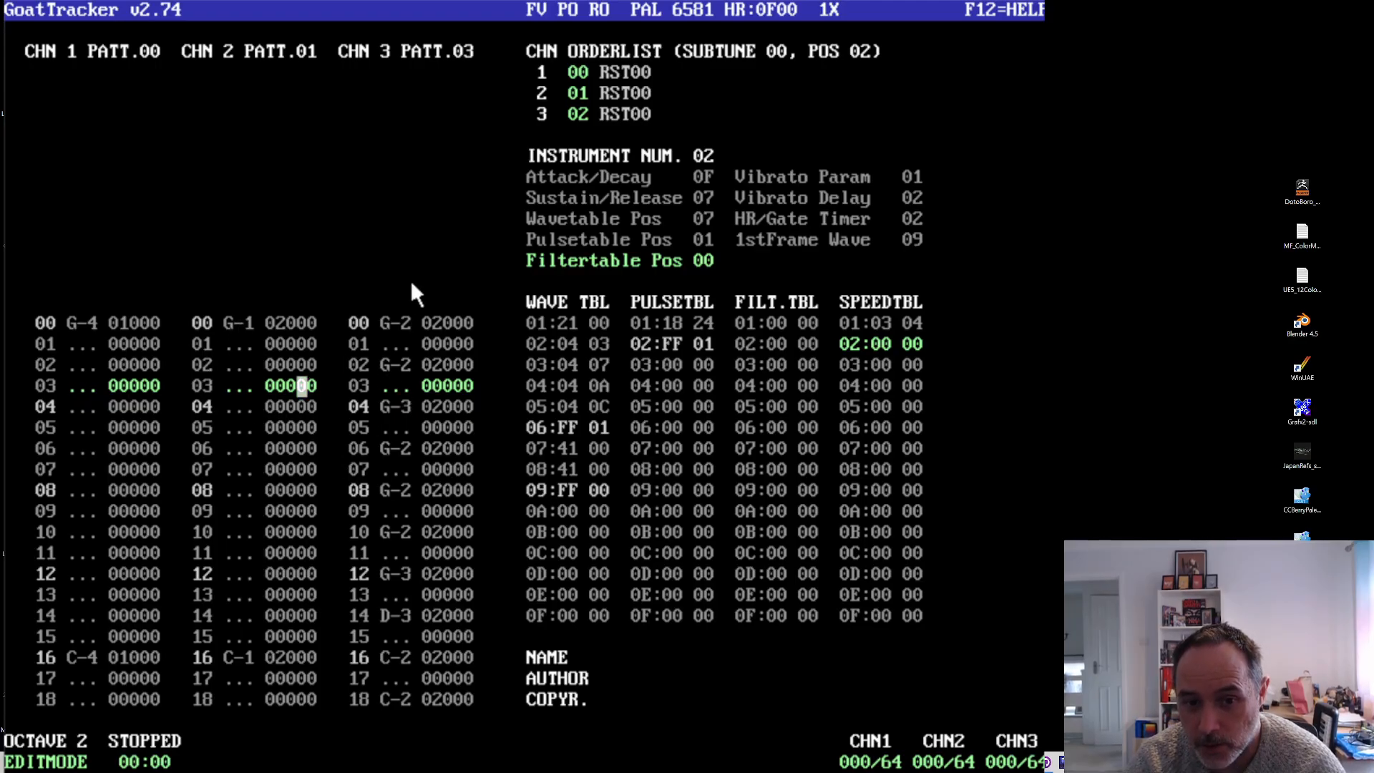
click(397, 323)
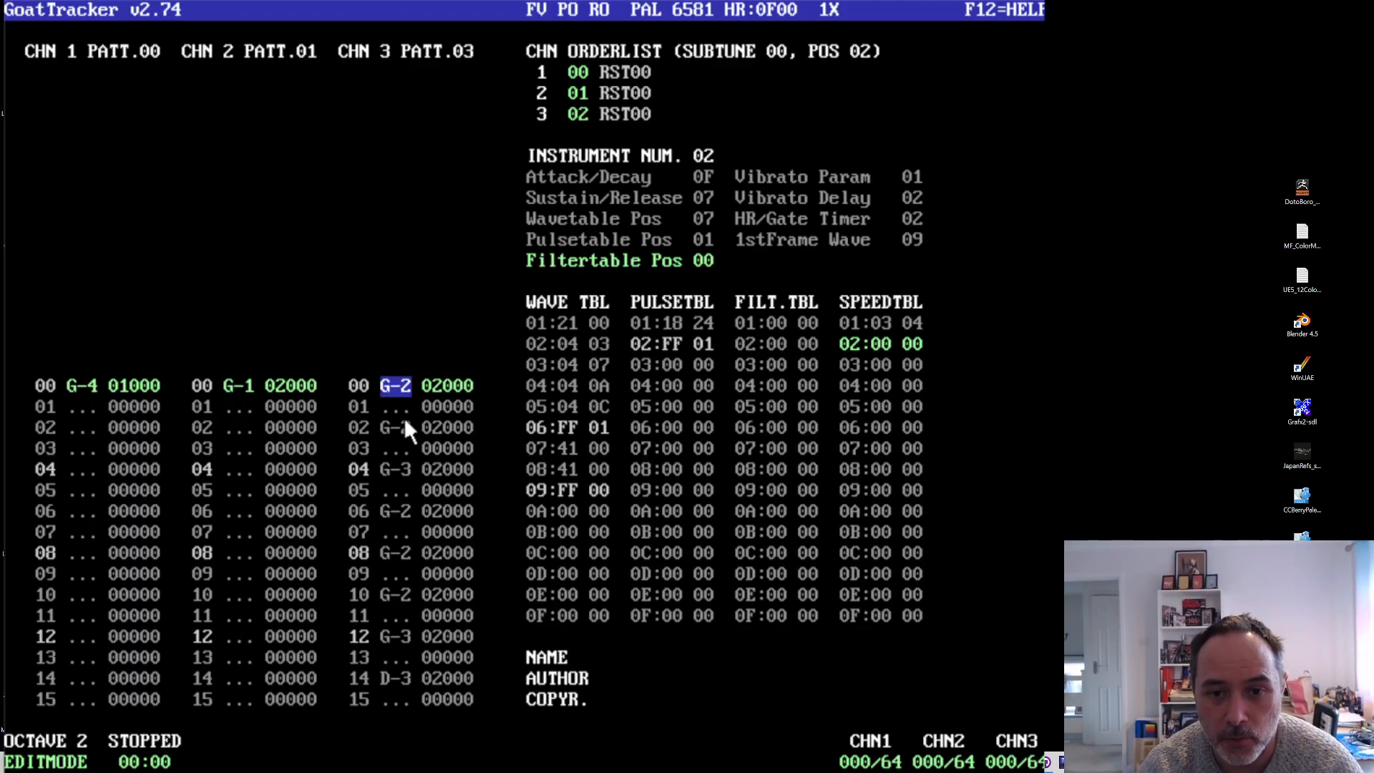
key(shift+Down)
key(shift+Down)
key(shift+Down)
key(shift+Down)
key(shift+Down)
key(shift+Down)
key(shift+Down)
key(shift+Down)
key(shift+Down)
key(shift+Down)
key(shift+Down)
key(shift+Down)
key(shift+Down)
key(shift+Down)
key(shift+Down)
key(shift+Down)
key(shift+Down)
key(shift+Down)
key(shift+Down)
key(shift+Down)
key(shift+Down)
key(shift+Down)
key(shift+Down)
key(shift+Down)
key(shift+Down)
key(shift+Down)
key(shift+Down)
key(shift+Down)
key(shift+Down)
key(shift+Down)
key(shift+Down)
key(shift+Down)
key(shift+Down)
key(shift+Down)
key(shift+Down)
key(shift+Down)
key(shift+Down)
key(shift+Down)
key(shift+Down)
key(shift+Down)
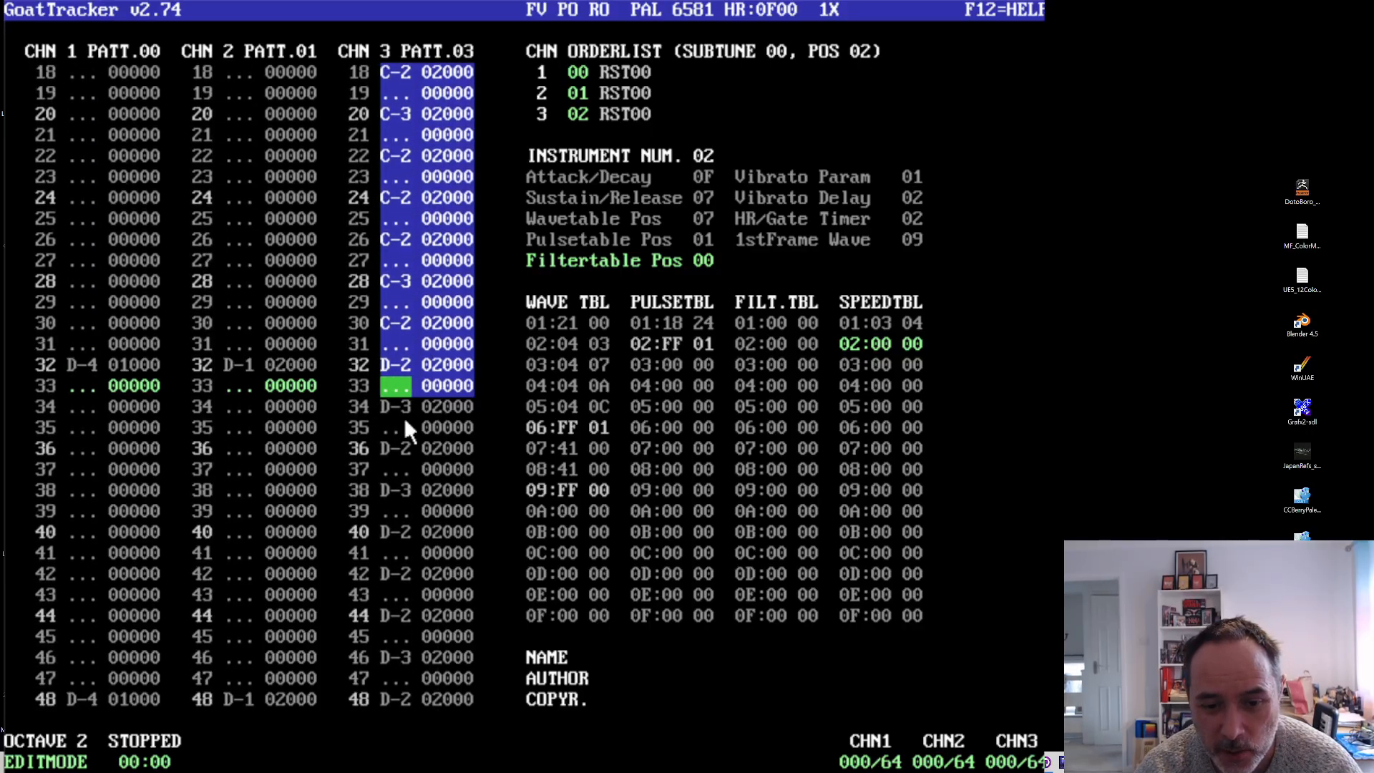
key(shift+Down)
key(shift+Down)
key(shift+Down)
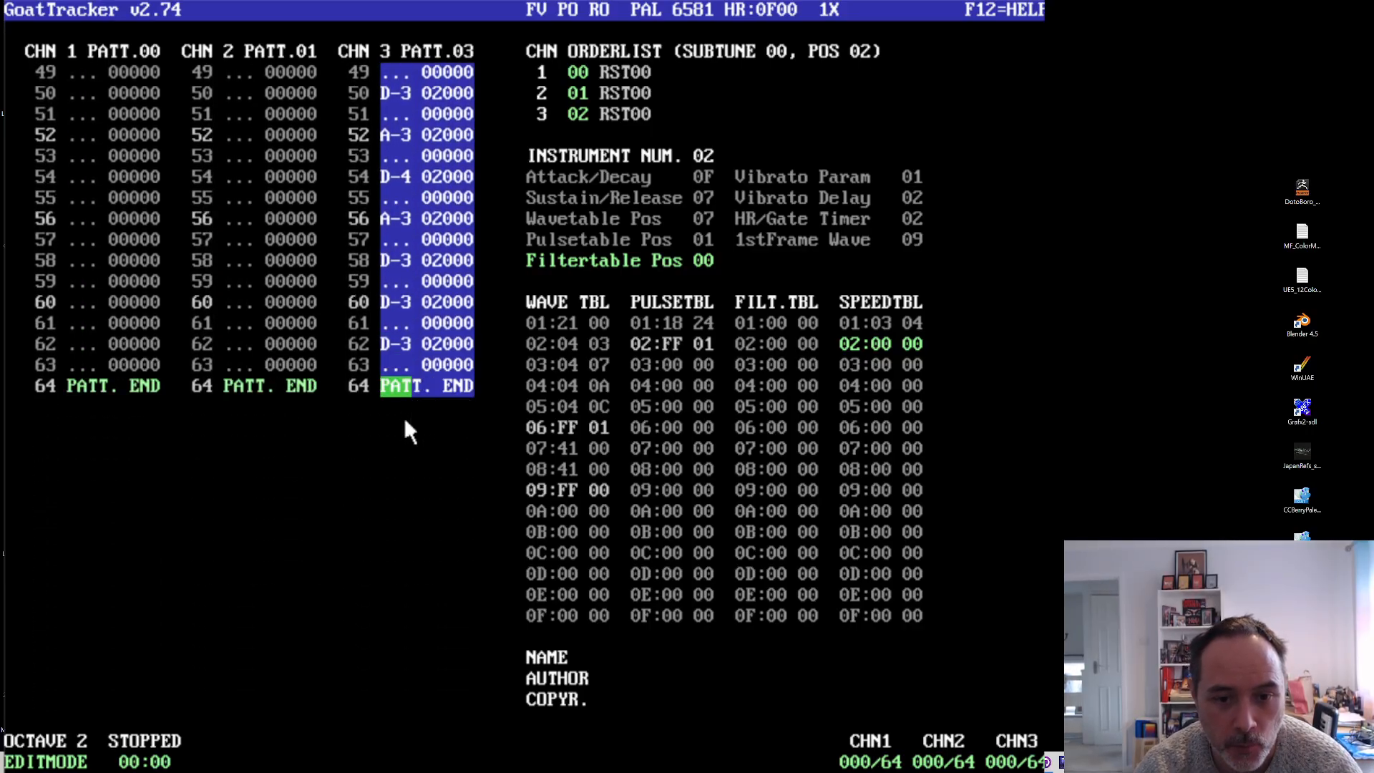
key(shift+c)
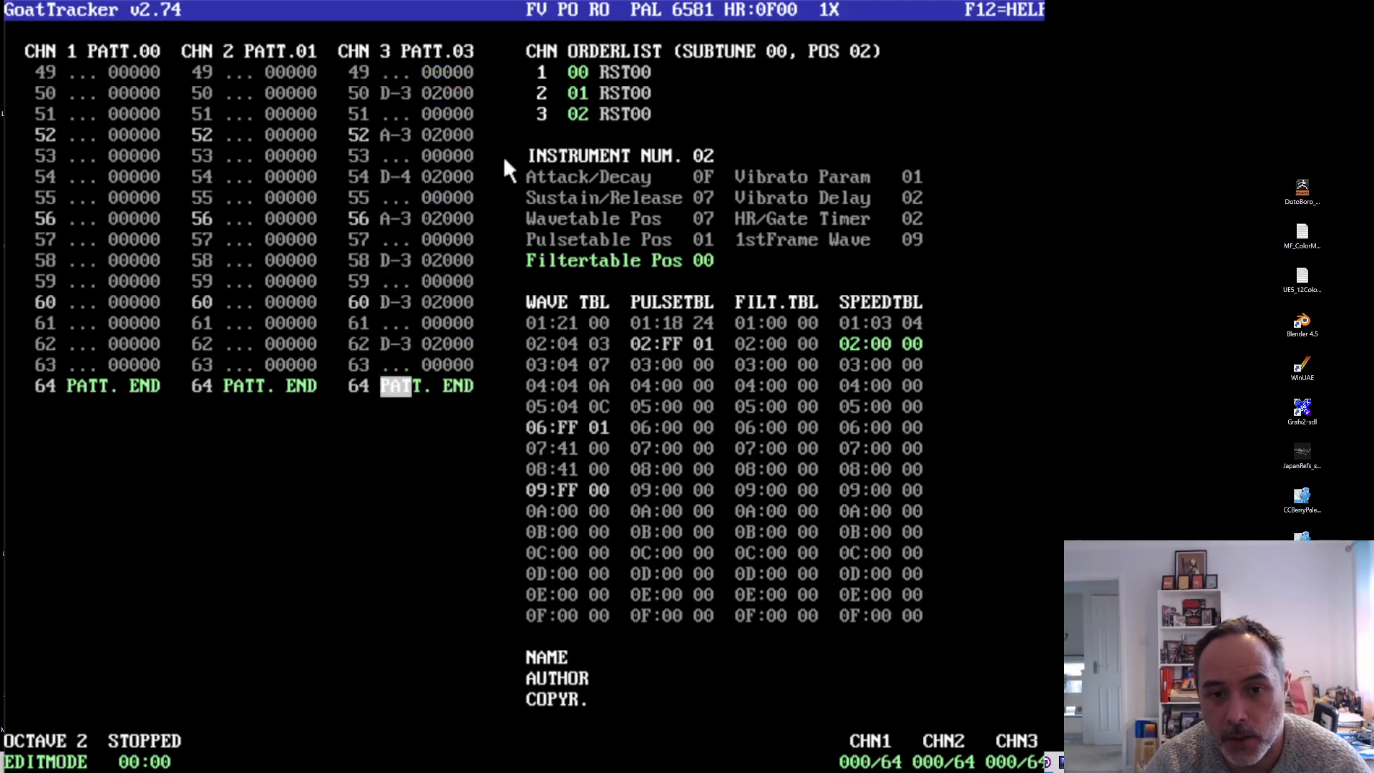
- Switch channel 3 to the empty pattern 04, paste the copied notes into it and look over the rows
click(471, 47)
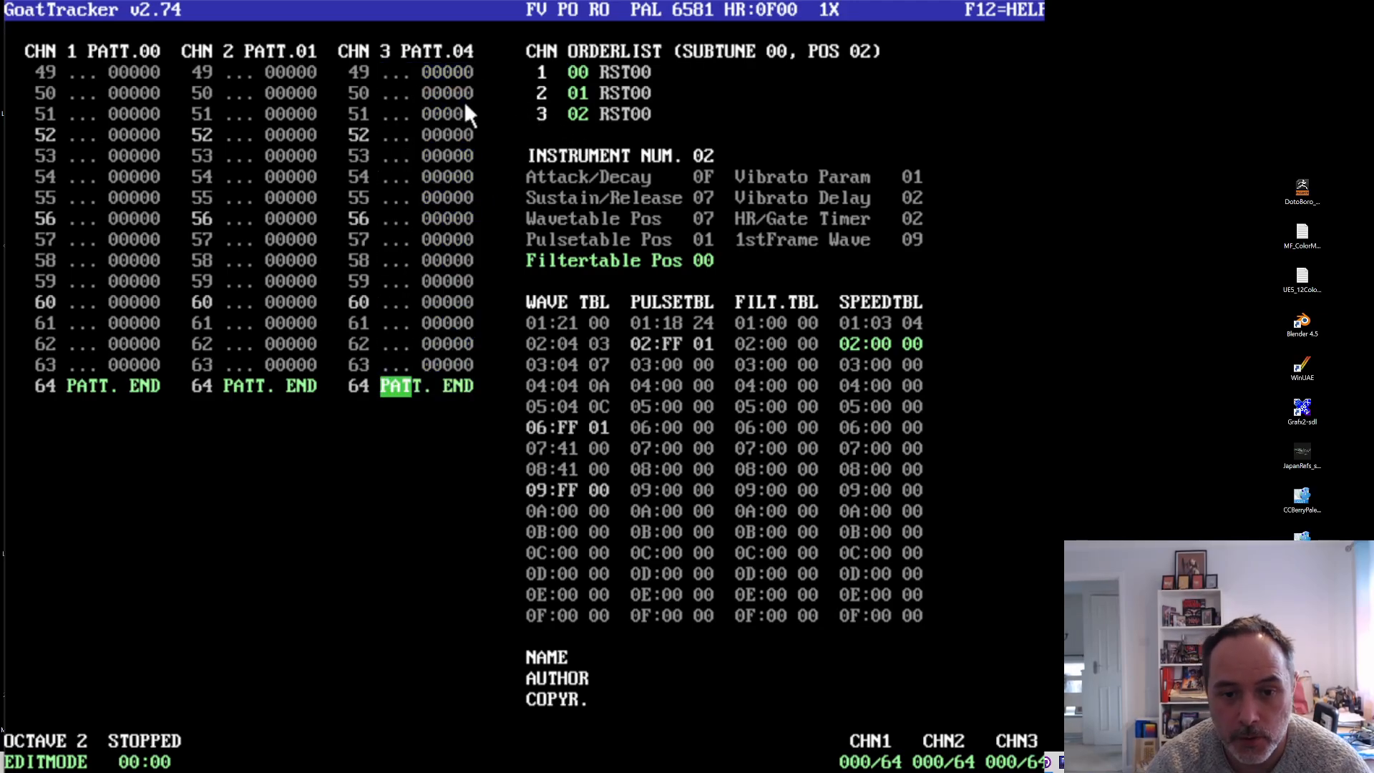
key(Home)
key(shift+v)
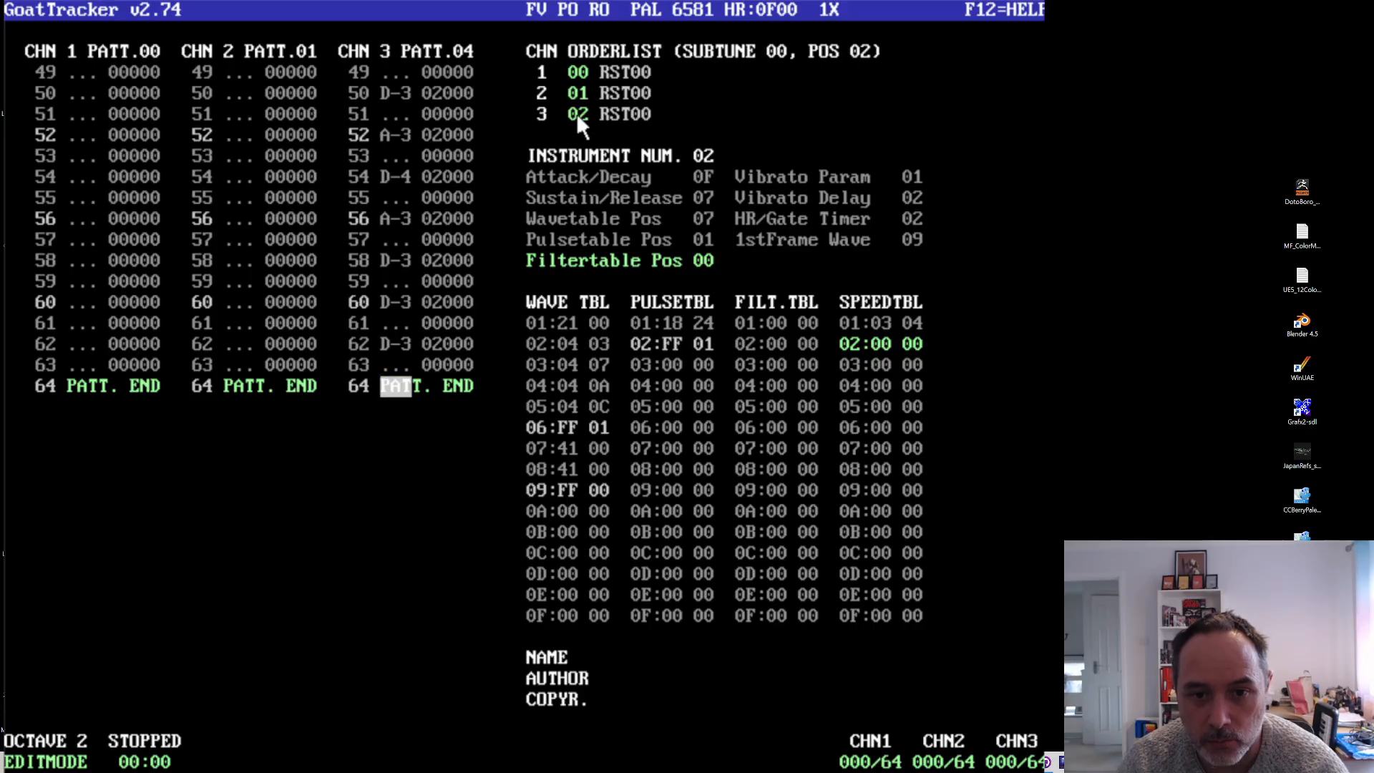
click(403, 241)
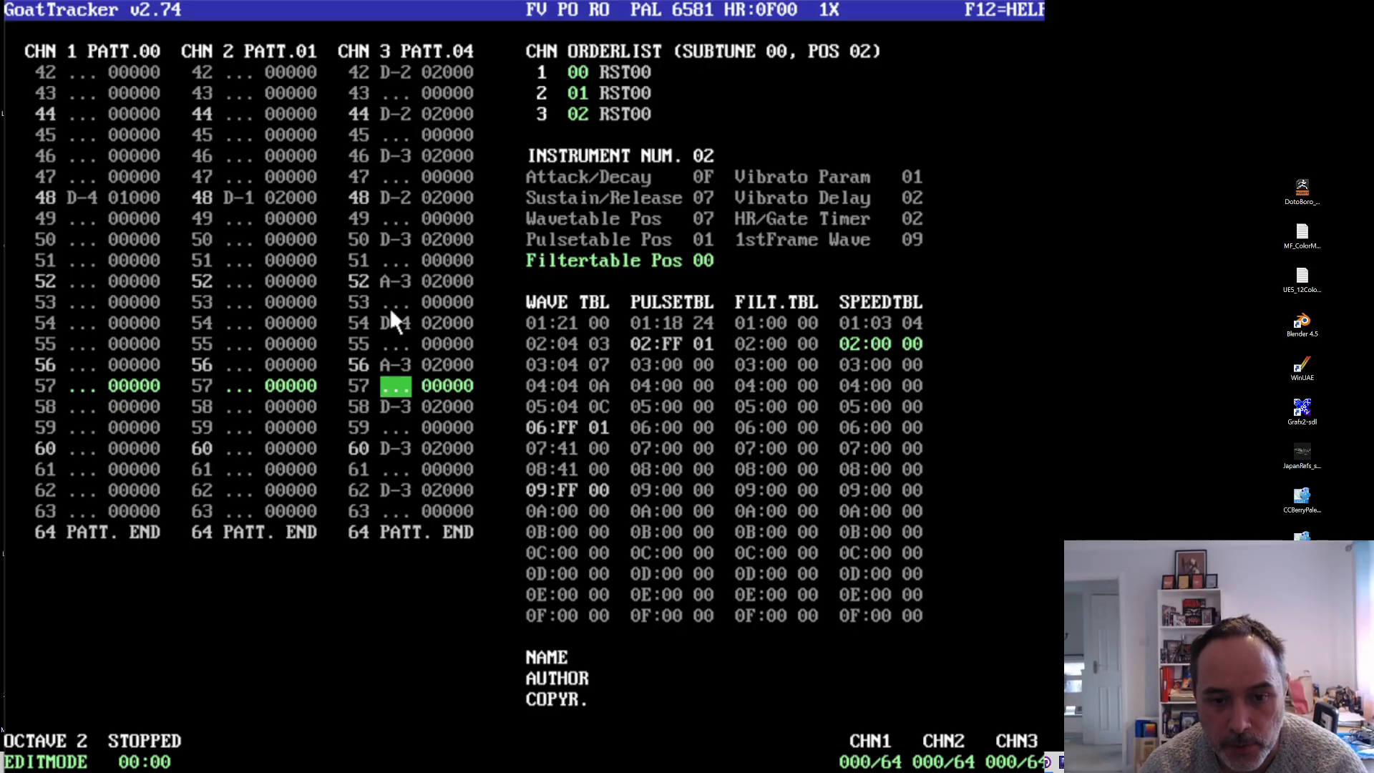
scroll(390, 314, up, 9)
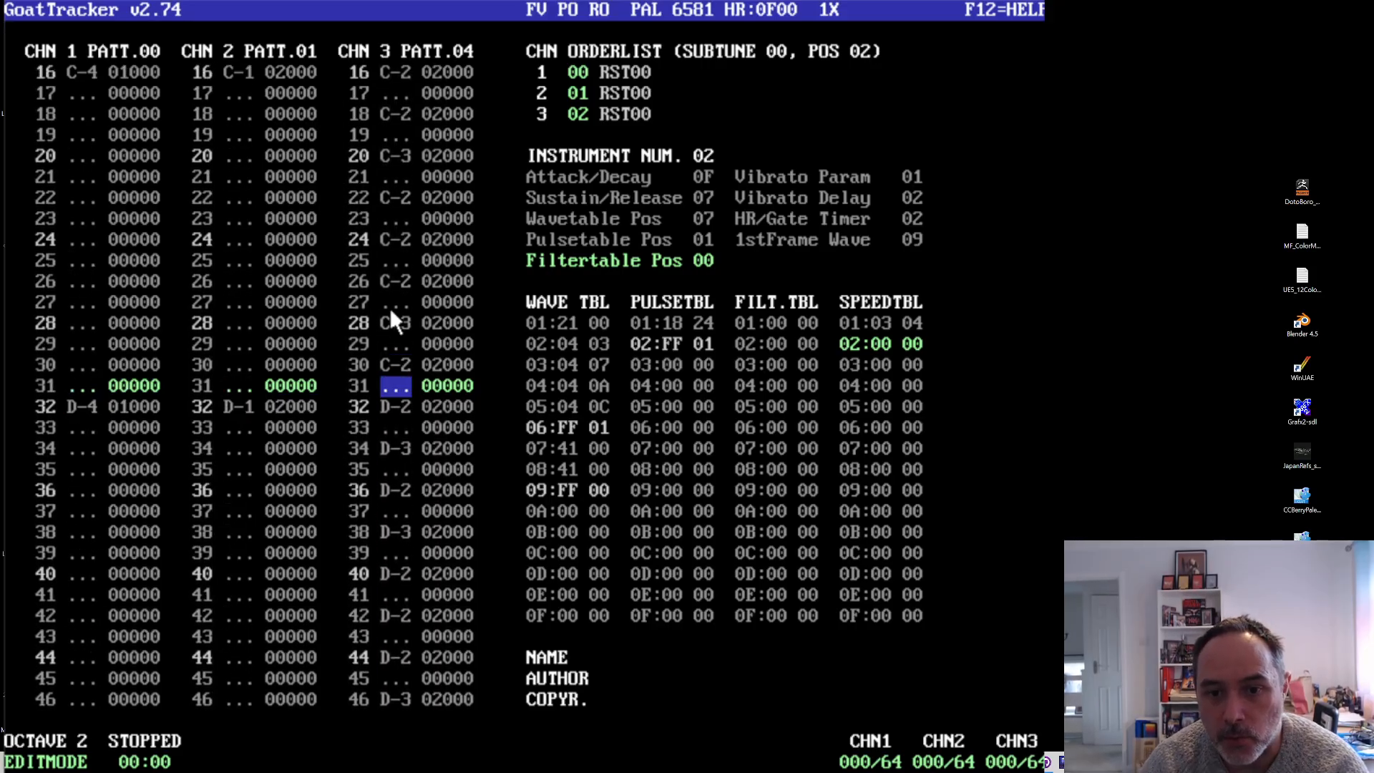
- Switch to instrument 03 and put the cursor on its Wavetable Pos value
click(707, 156)
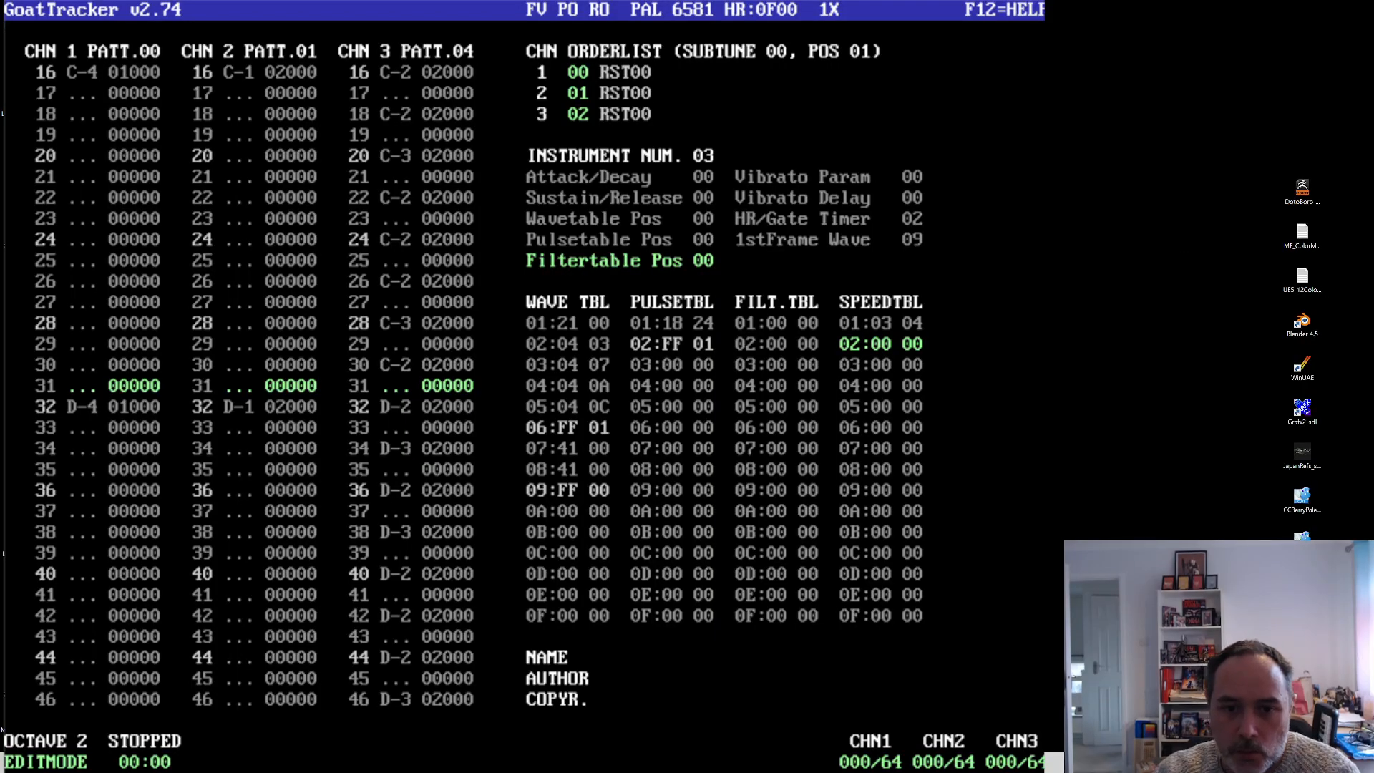
click(749, 114)
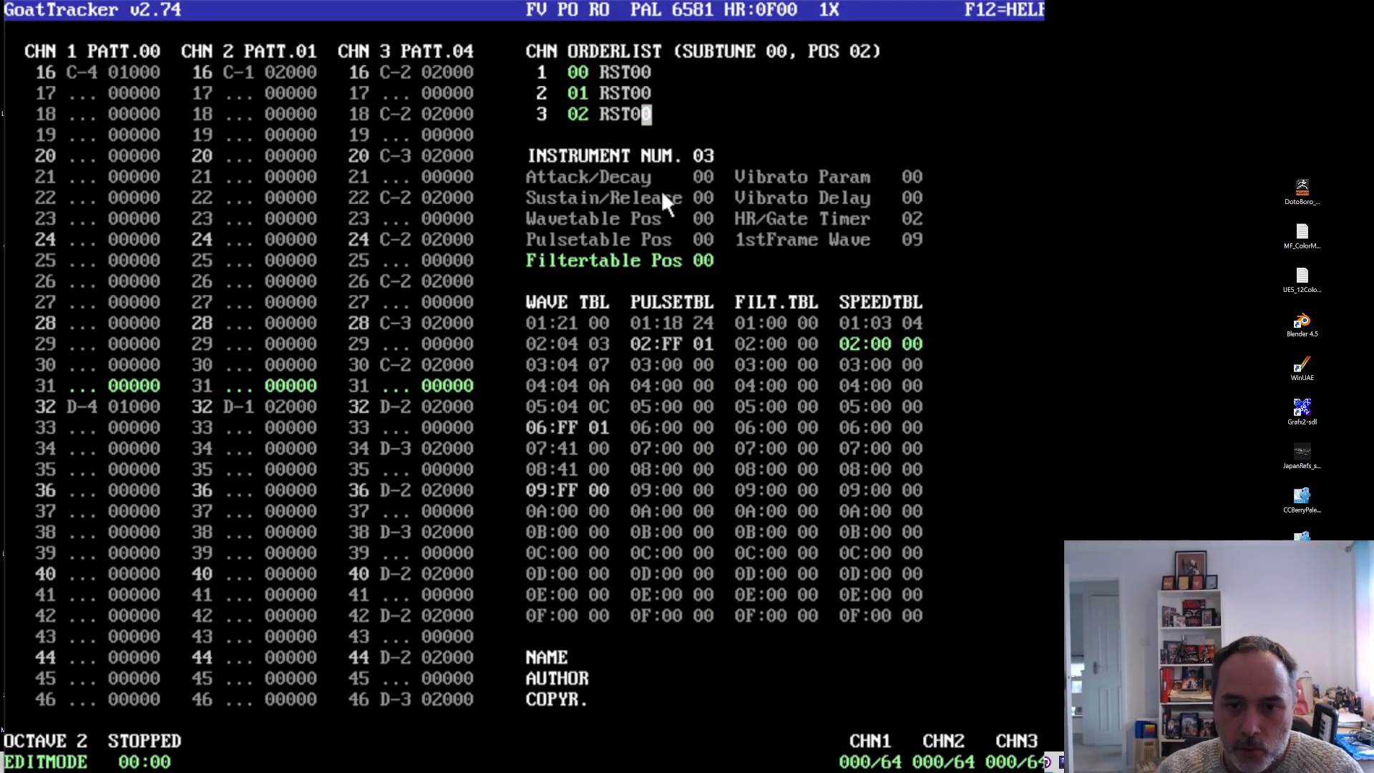
click(706, 198)
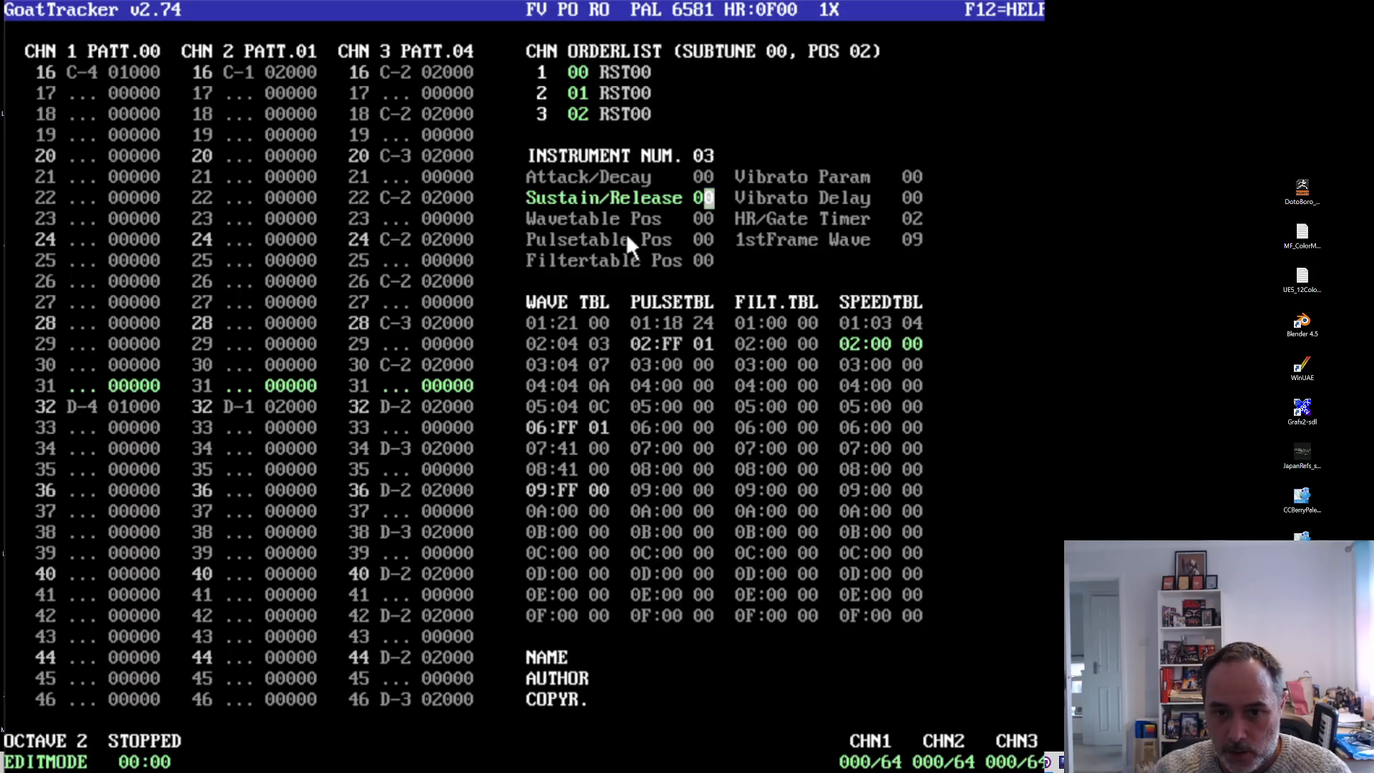
click(710, 216)
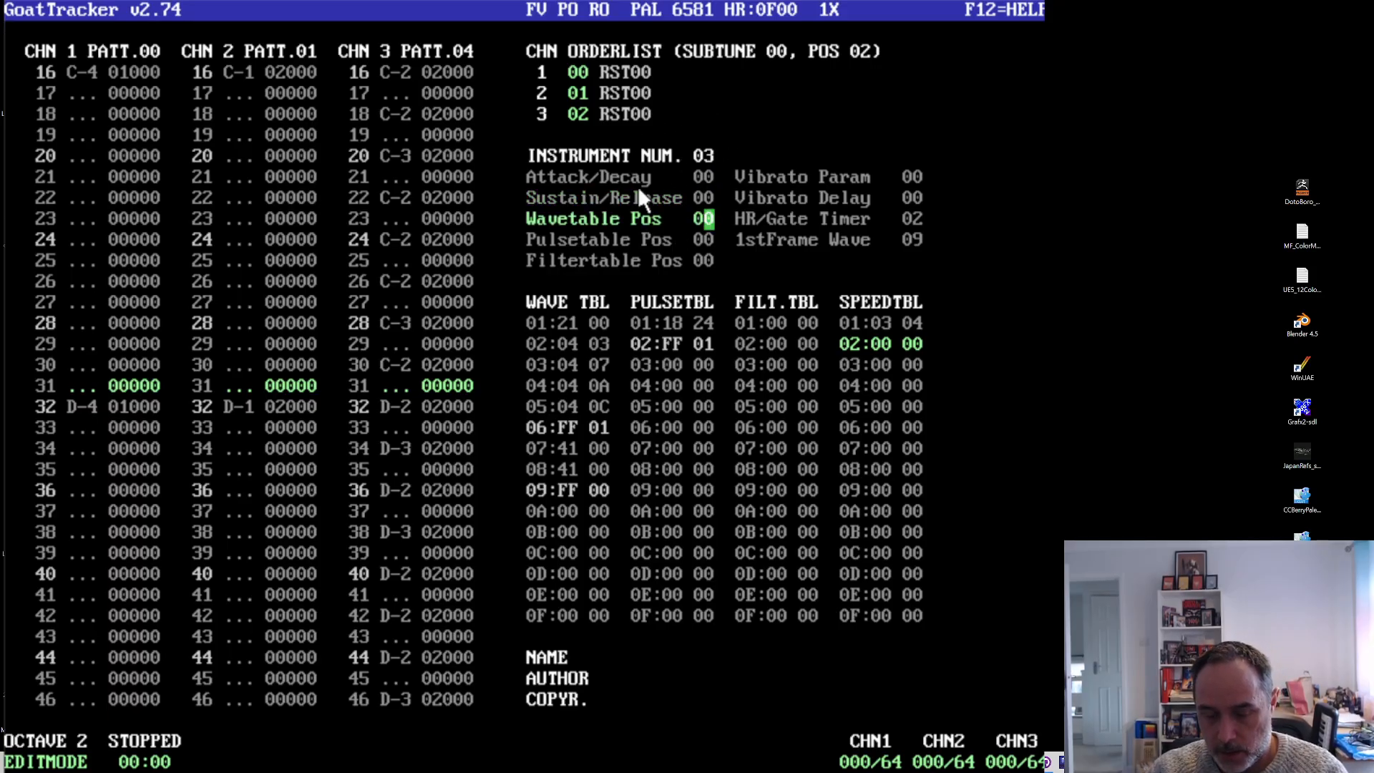
click(239, 243)
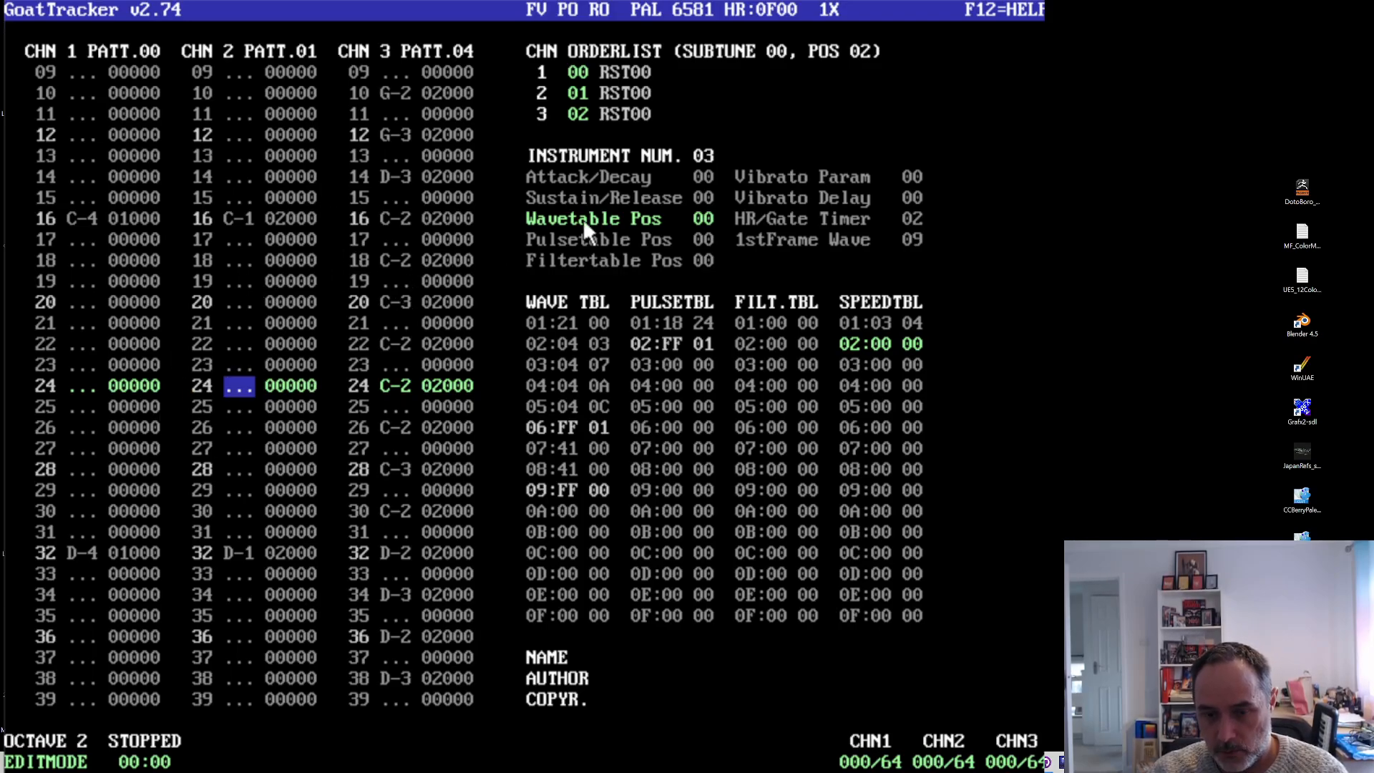
click(701, 217)
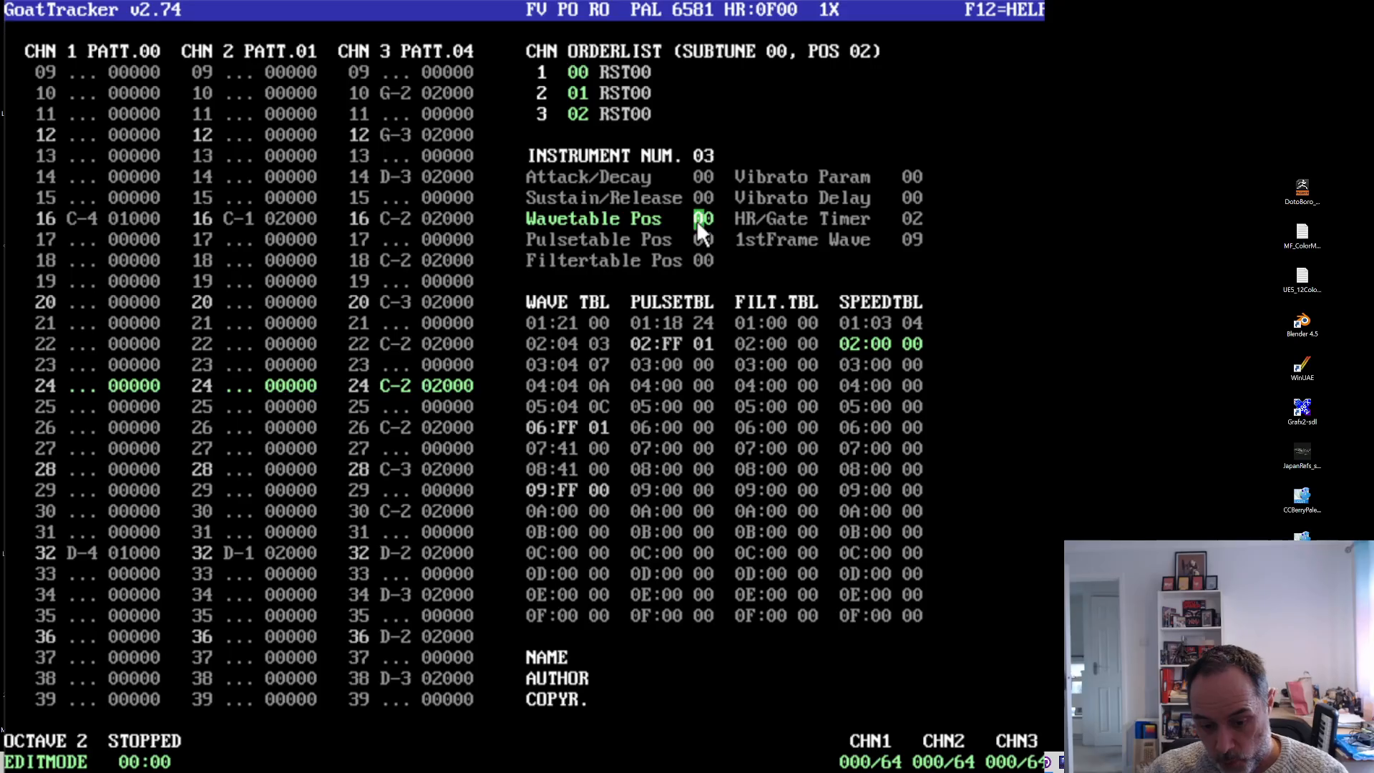
- View the Load Instrument and Save Instrument dialogs for instrument 03, closing each without loading or saving
key(F10)
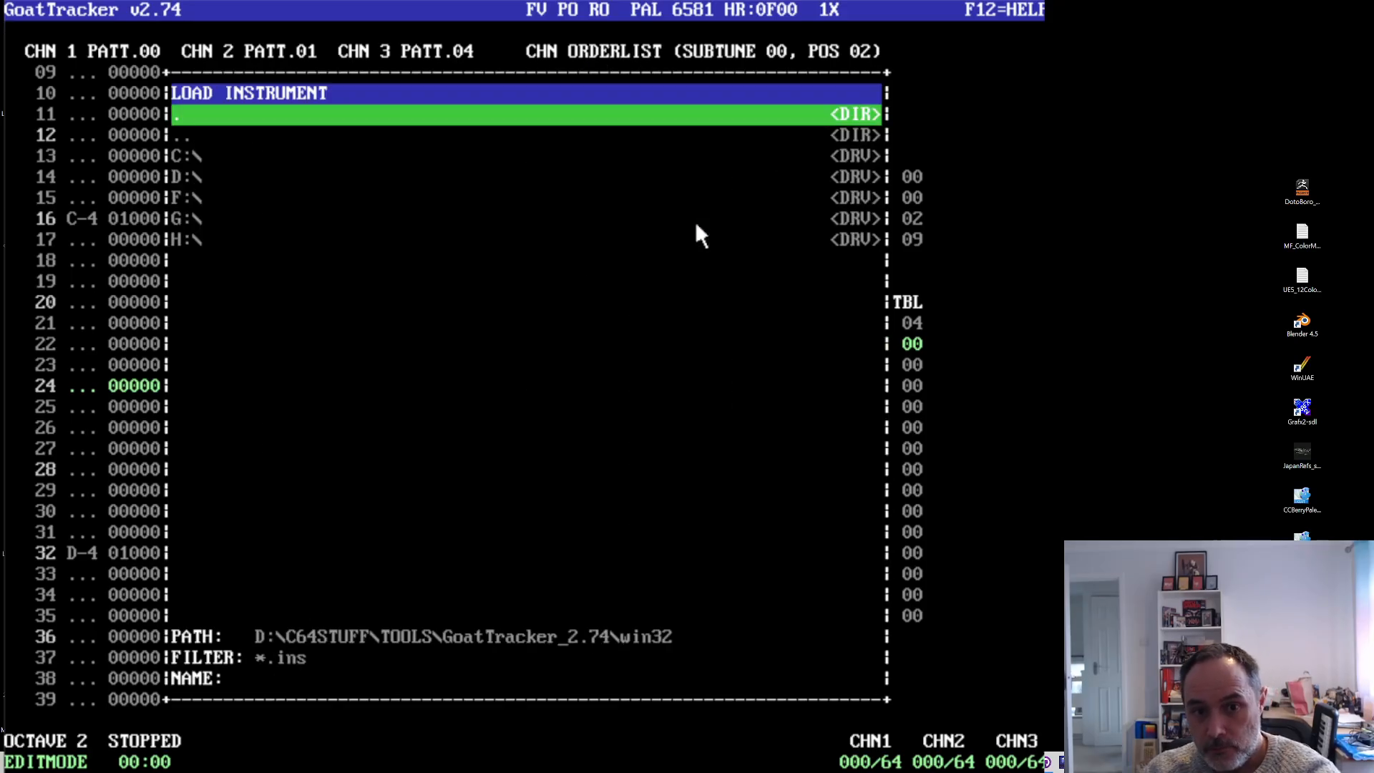
key(Escape)
key(F11)
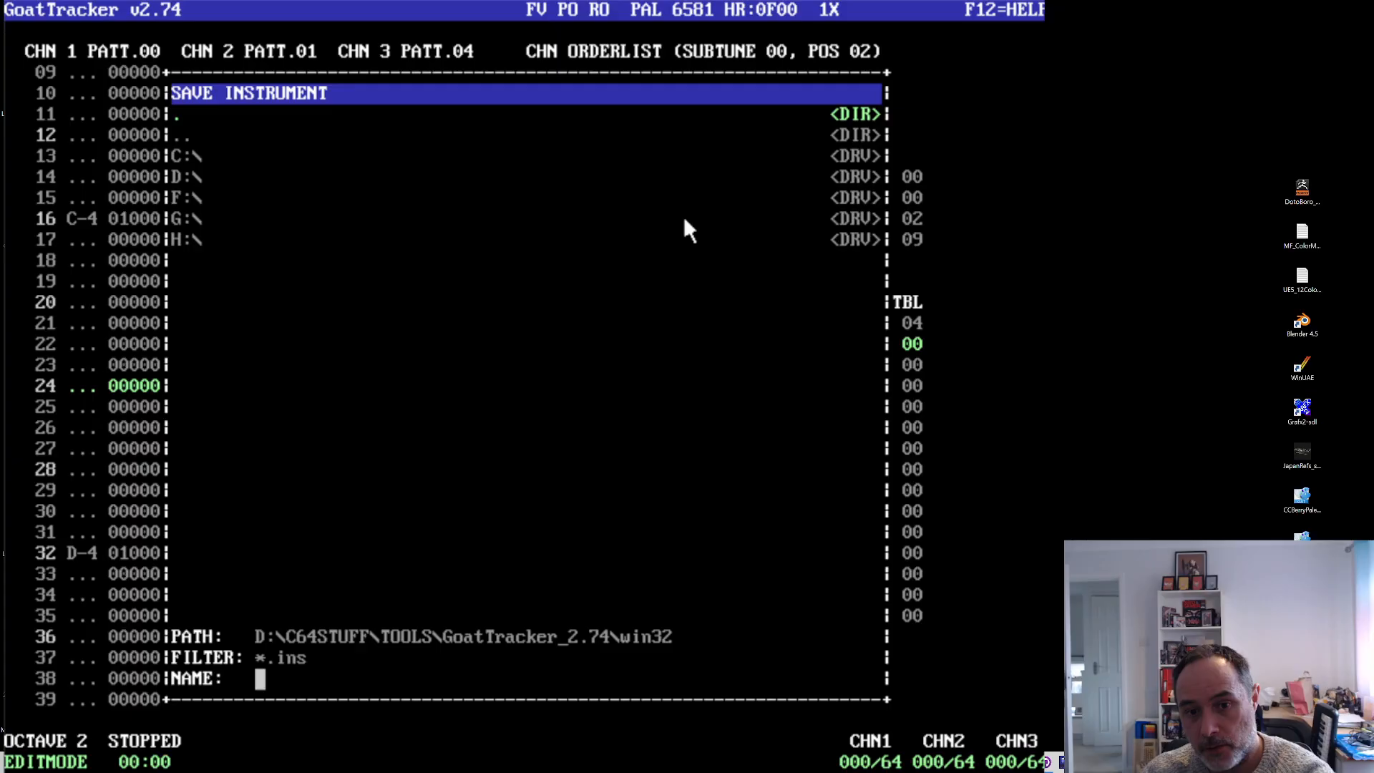
key(Escape)
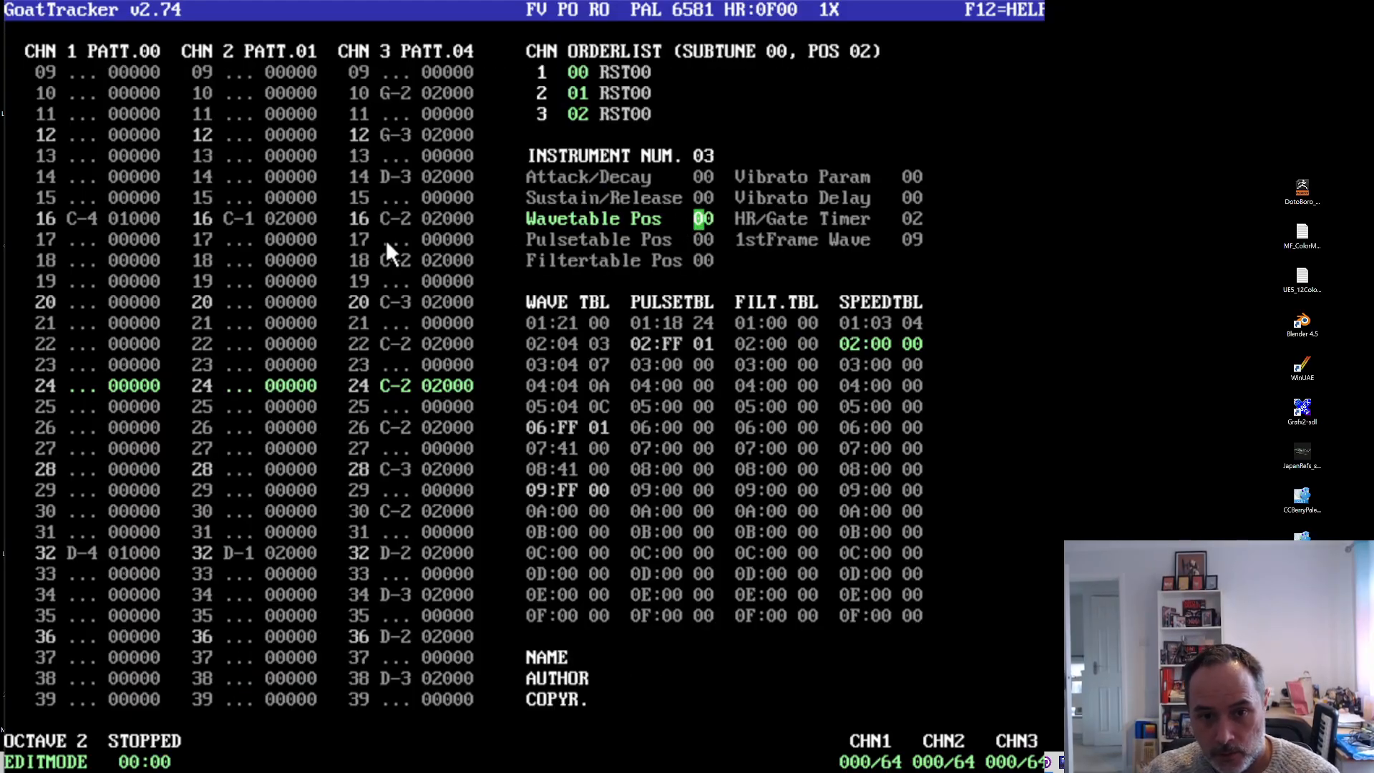
- With the cursor in channel 3's pattern, view the load and save dialogs and close each one
click(391, 257)
click(398, 258)
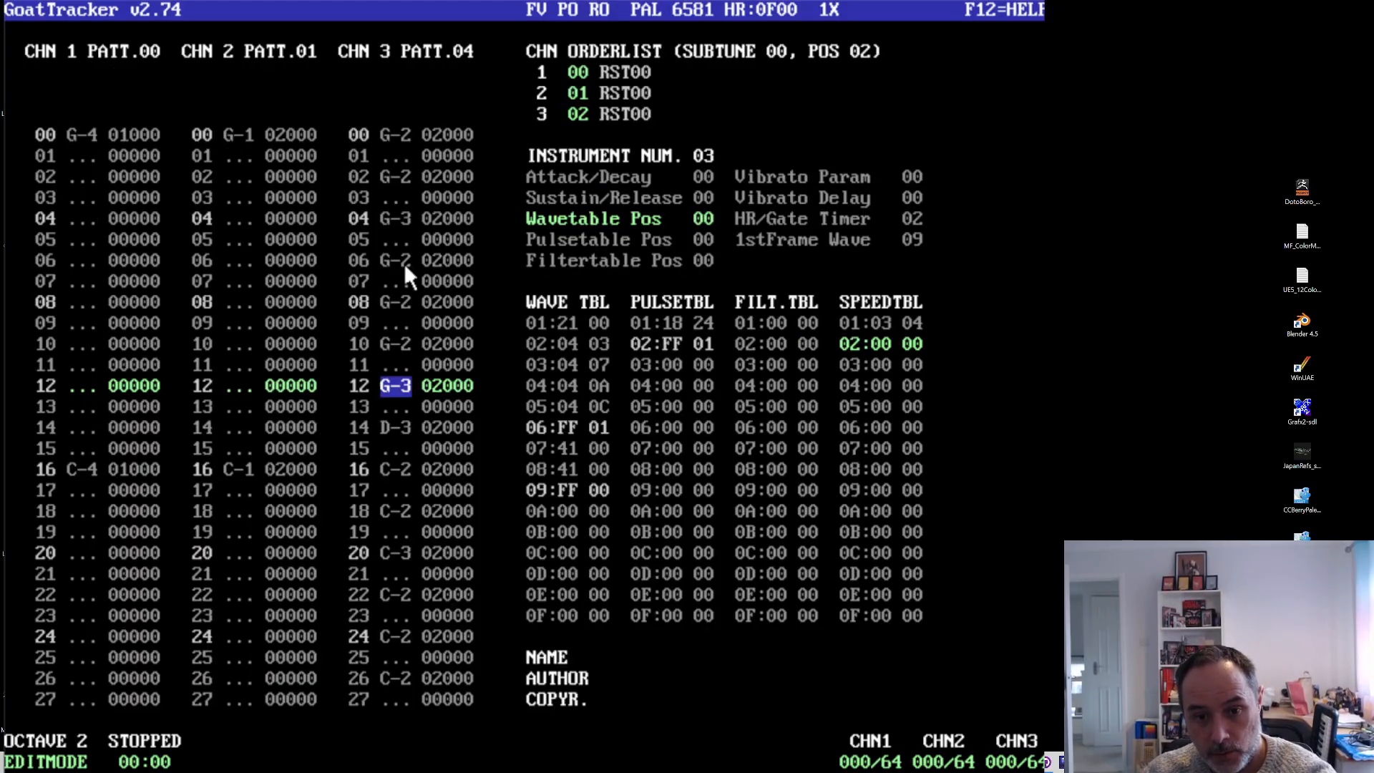
key(F10)
key(Escape)
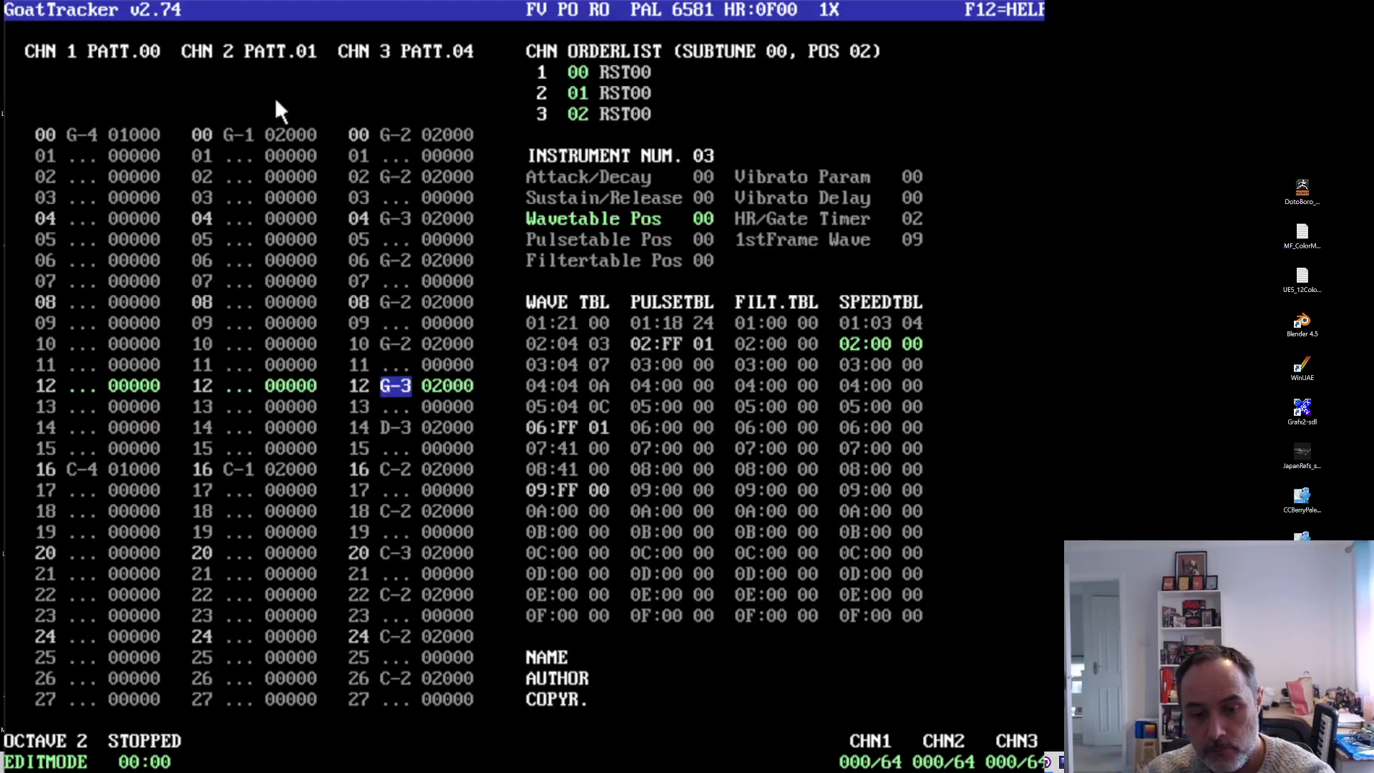
key(F11)
key(Escape)
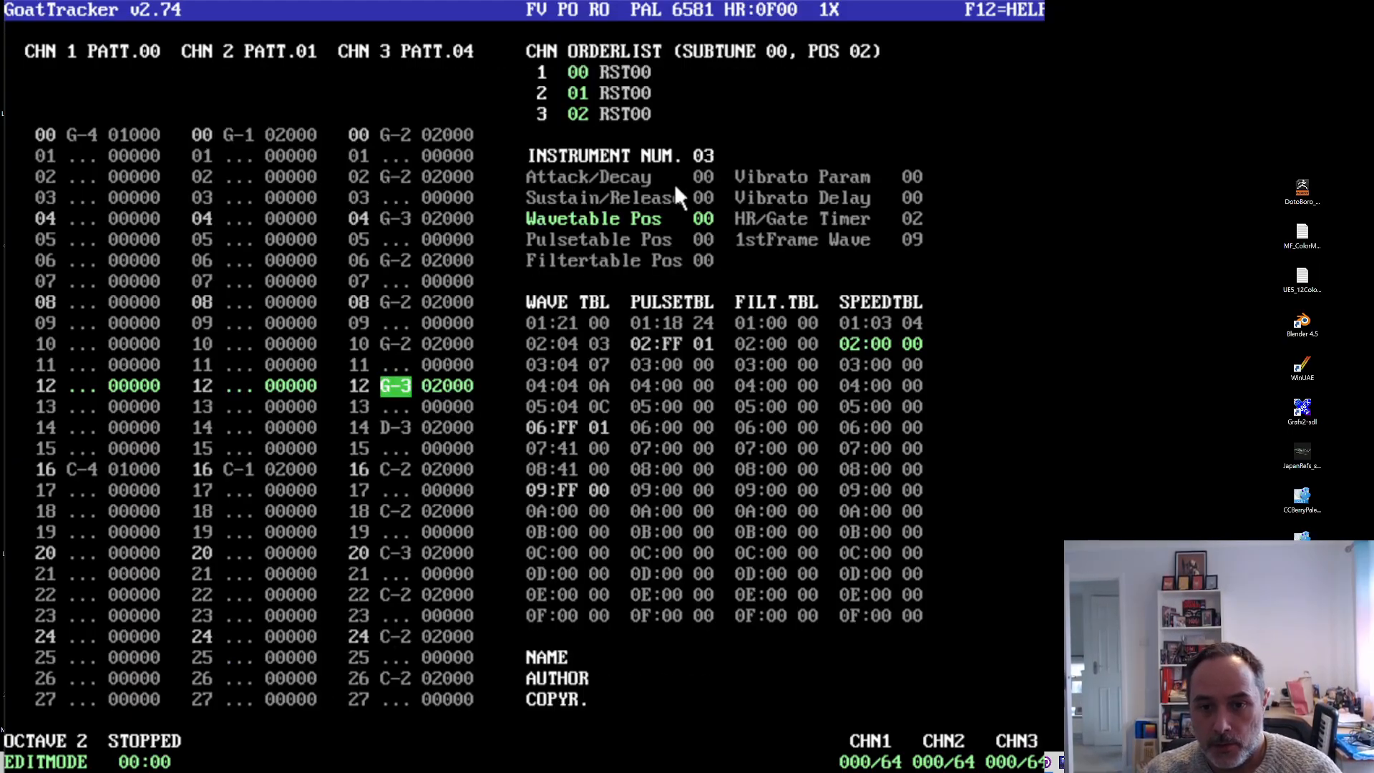
- Put the cursor on instrument 03's Sustain/Release value and view the Save Instrument dialog, closing it without saving
click(710, 198)
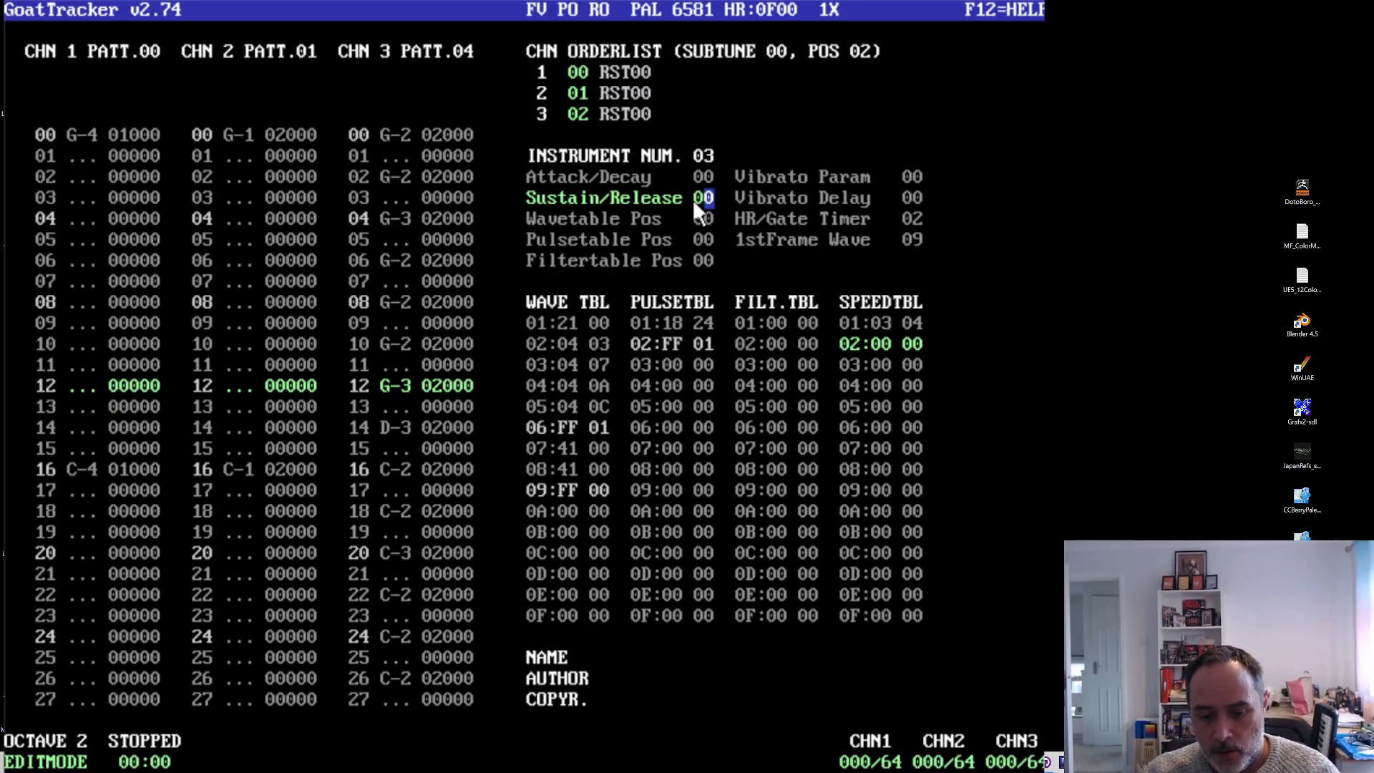
key(F11)
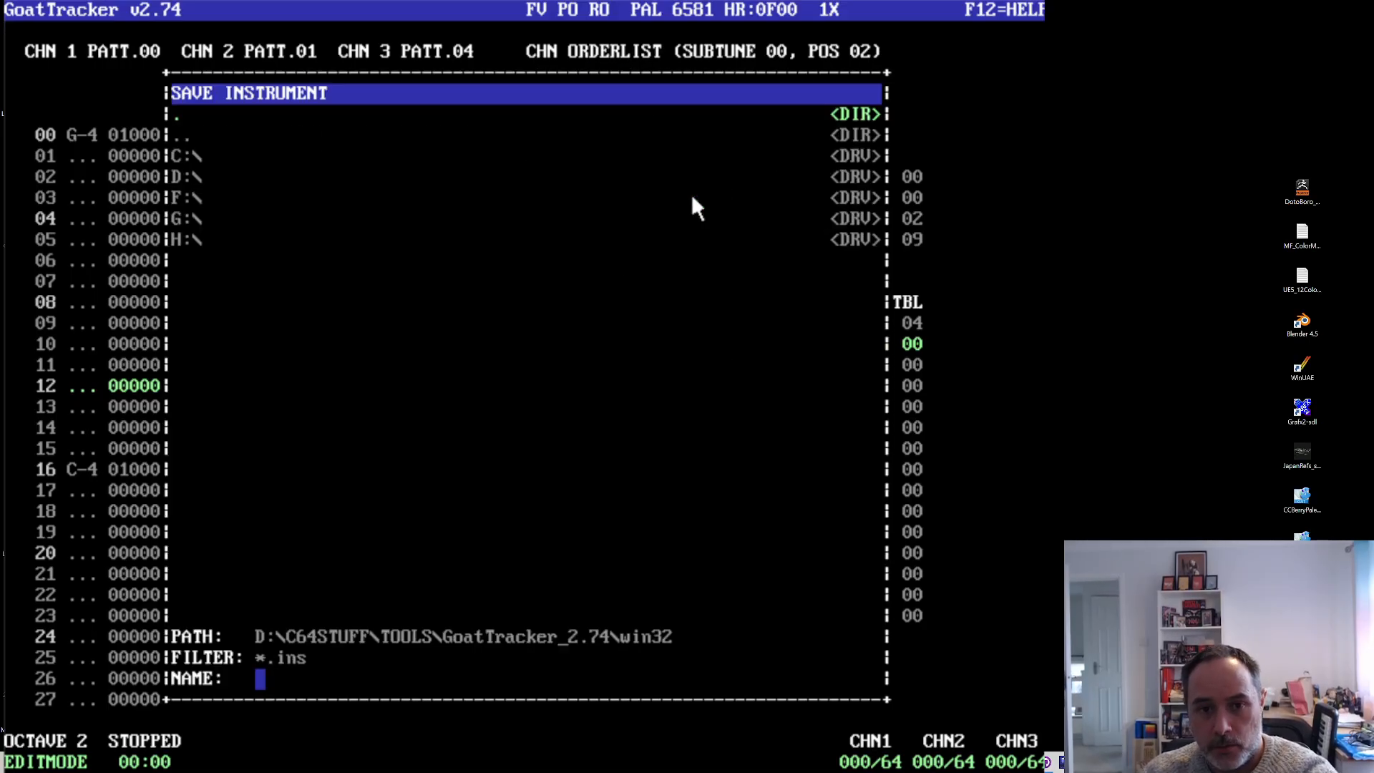
key(Escape)
- Start loading an instrument into slot 03 and browse up to the GoatTracker_2.74 folder
key(F10)
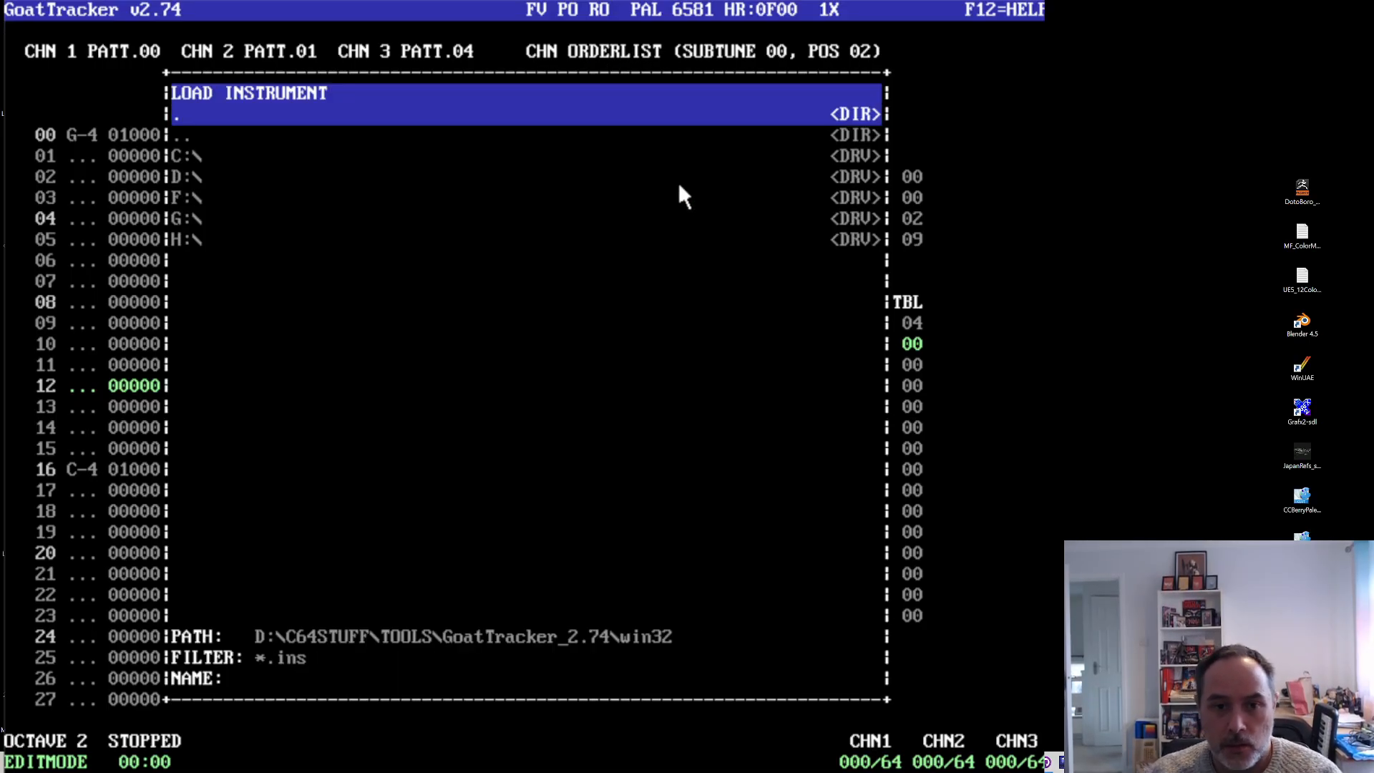
key(Down)
key(Down)
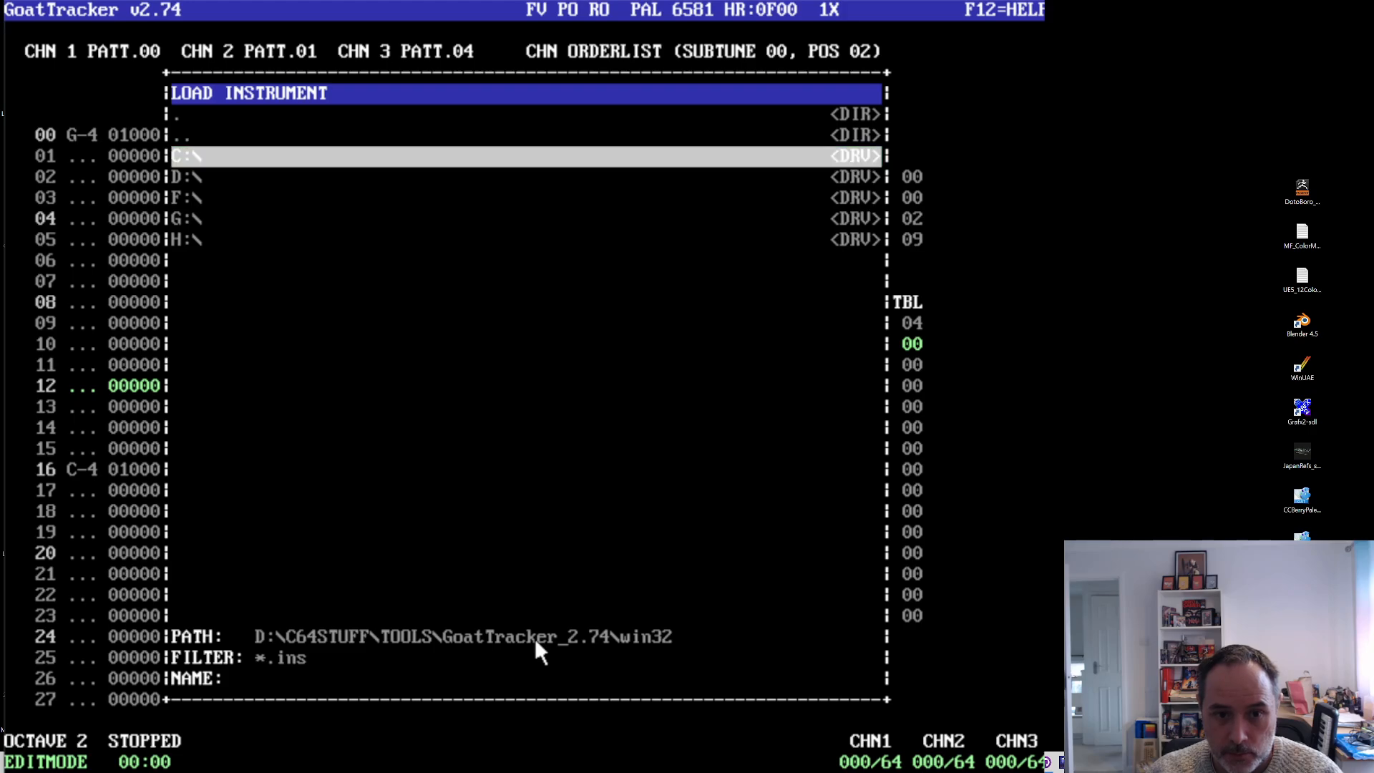
key(Tab)
key(Return)
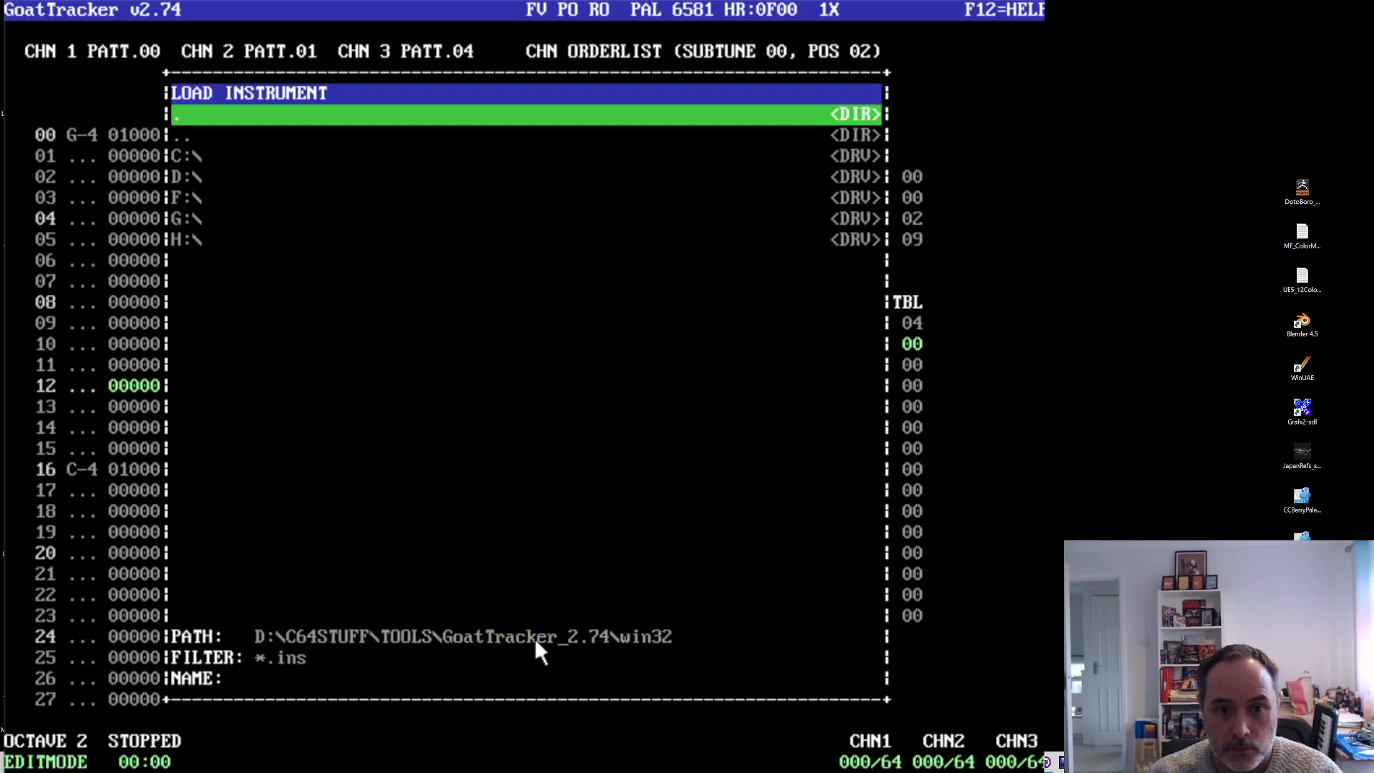
key(Down)
key(Return)
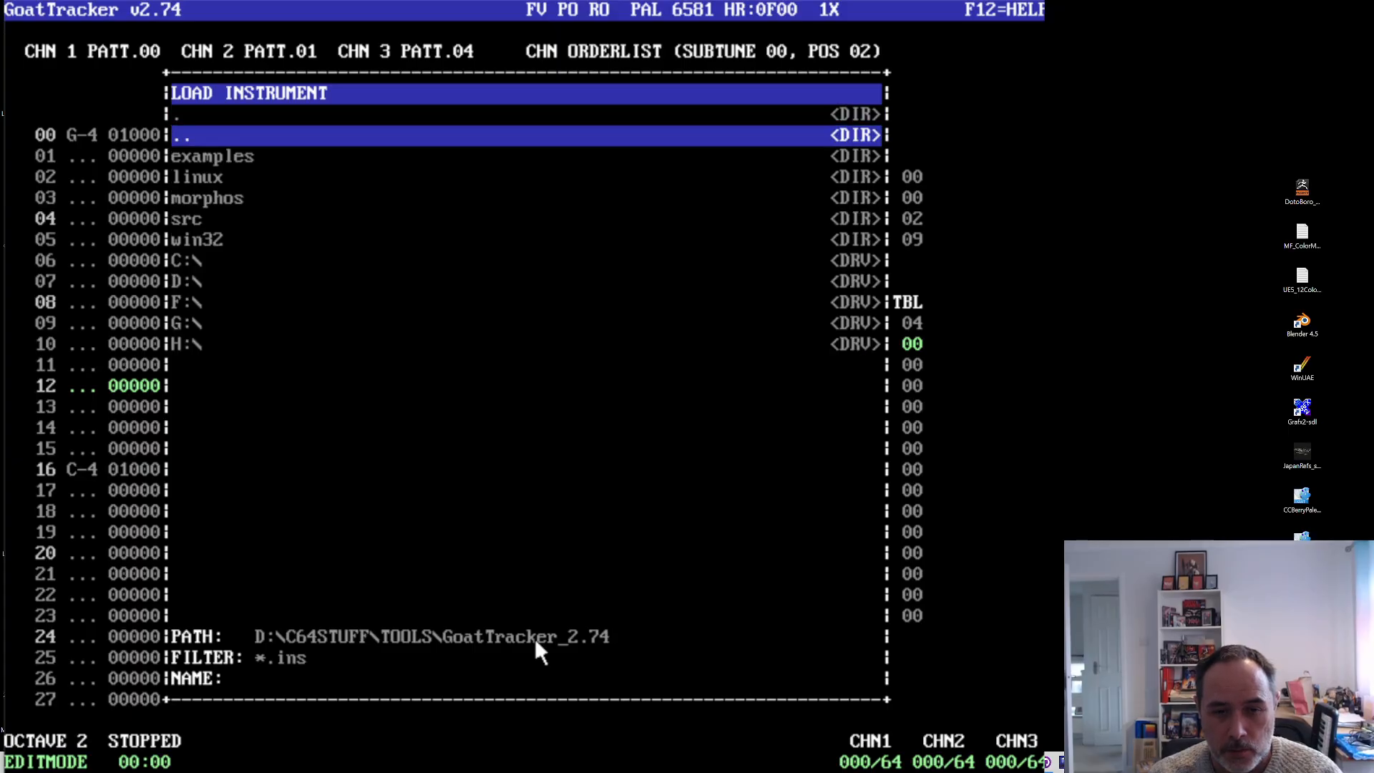
- Load Snare.ins from the examples folder into instrument 03
key(Down)
key(Return)
key(Down)
key(Down)
key(Down)
key(Down)
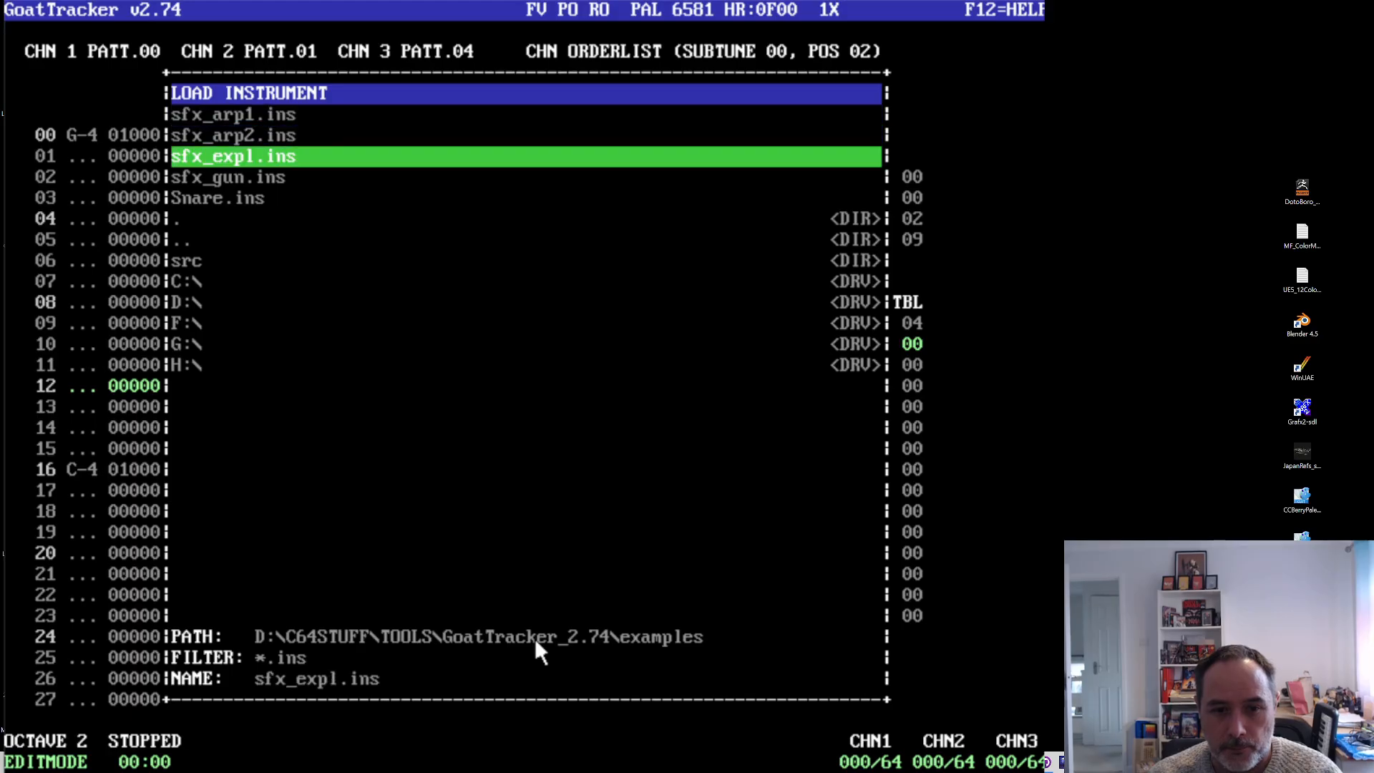
key(Return)
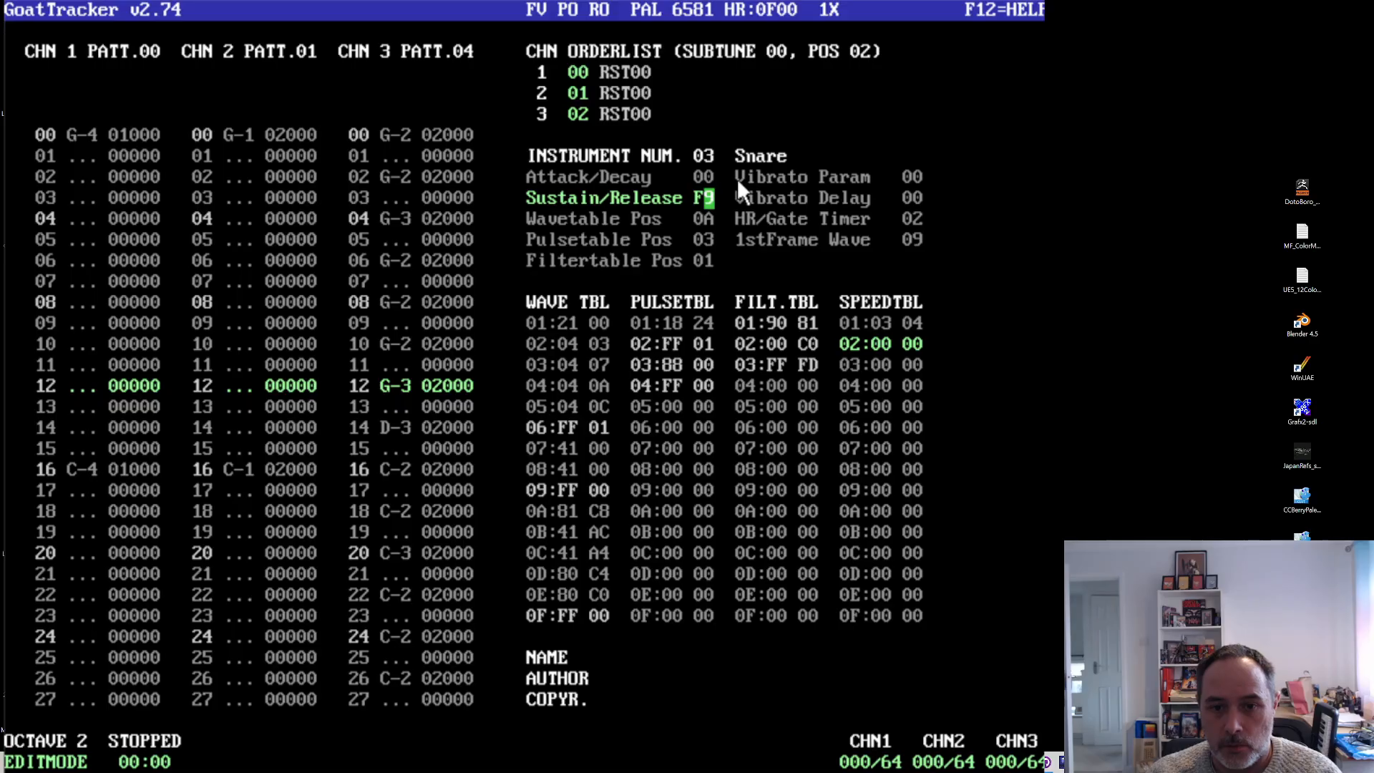
- Play the song briefly with instrument 02 selected, stop it and return to instrument 03
right_click(707, 153)
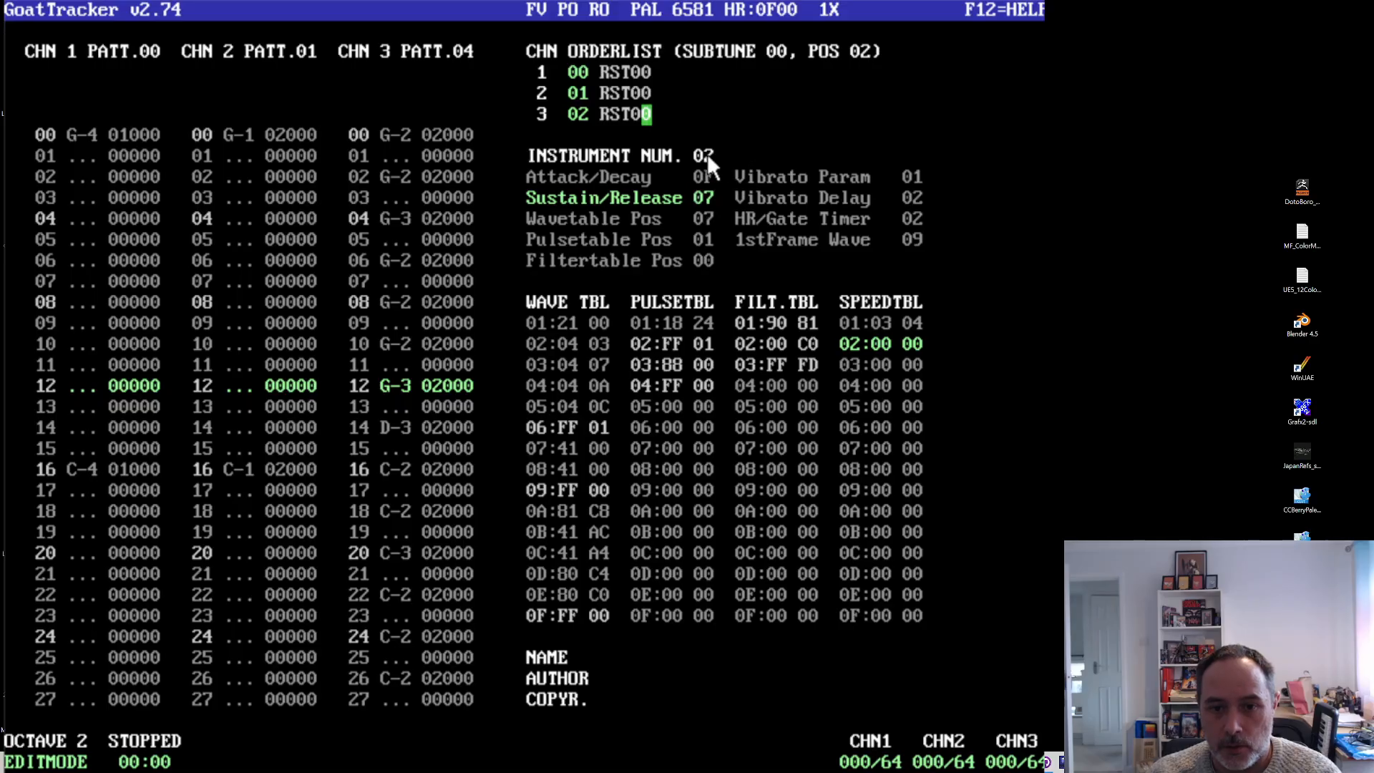
right_click(707, 153)
click(707, 153)
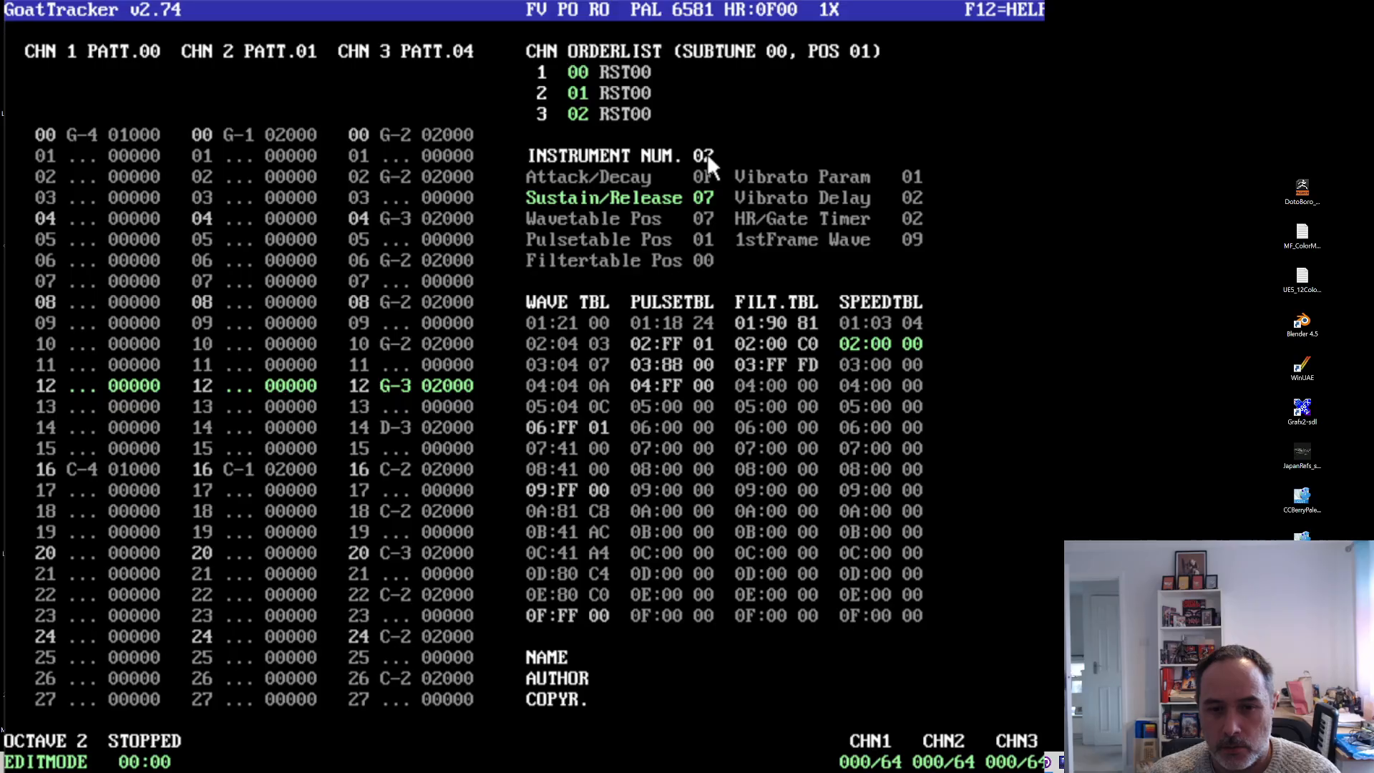
key(F1)
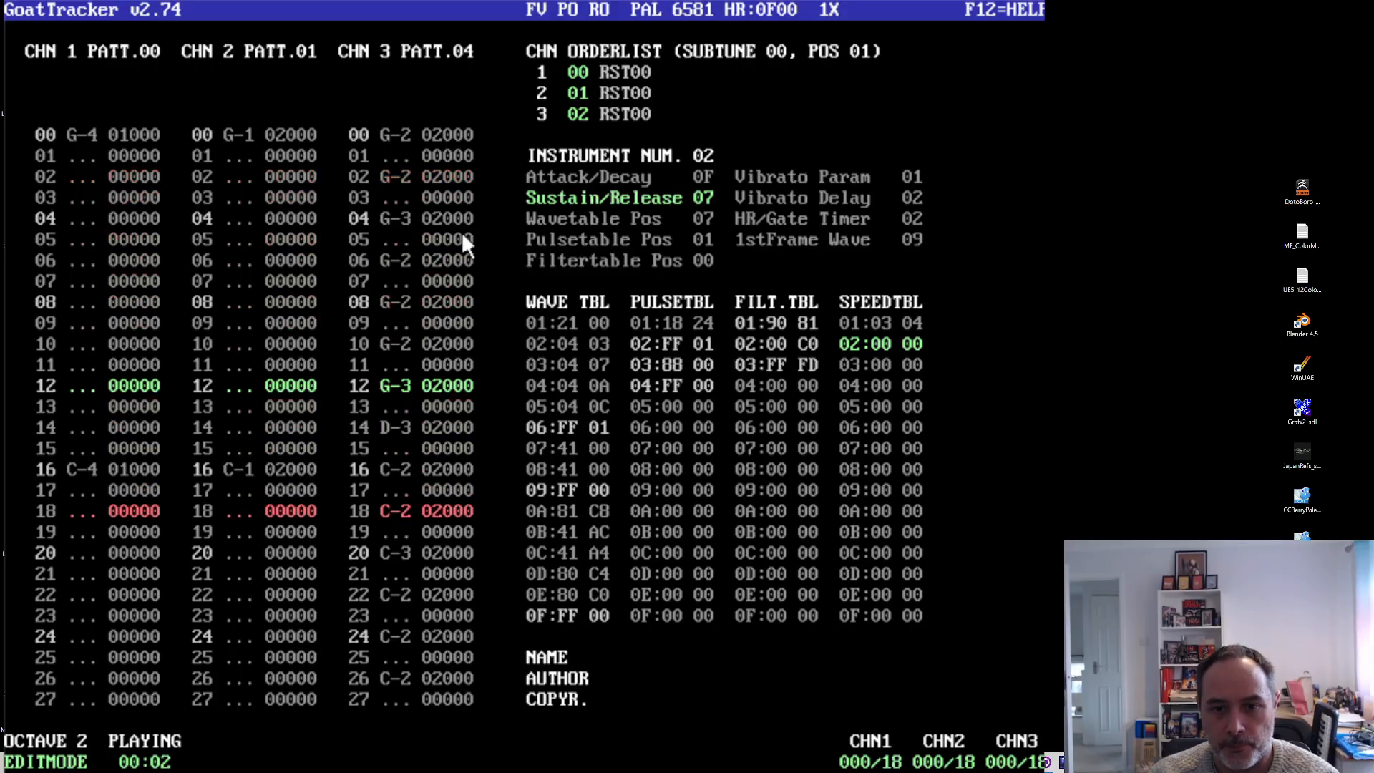
key(F4)
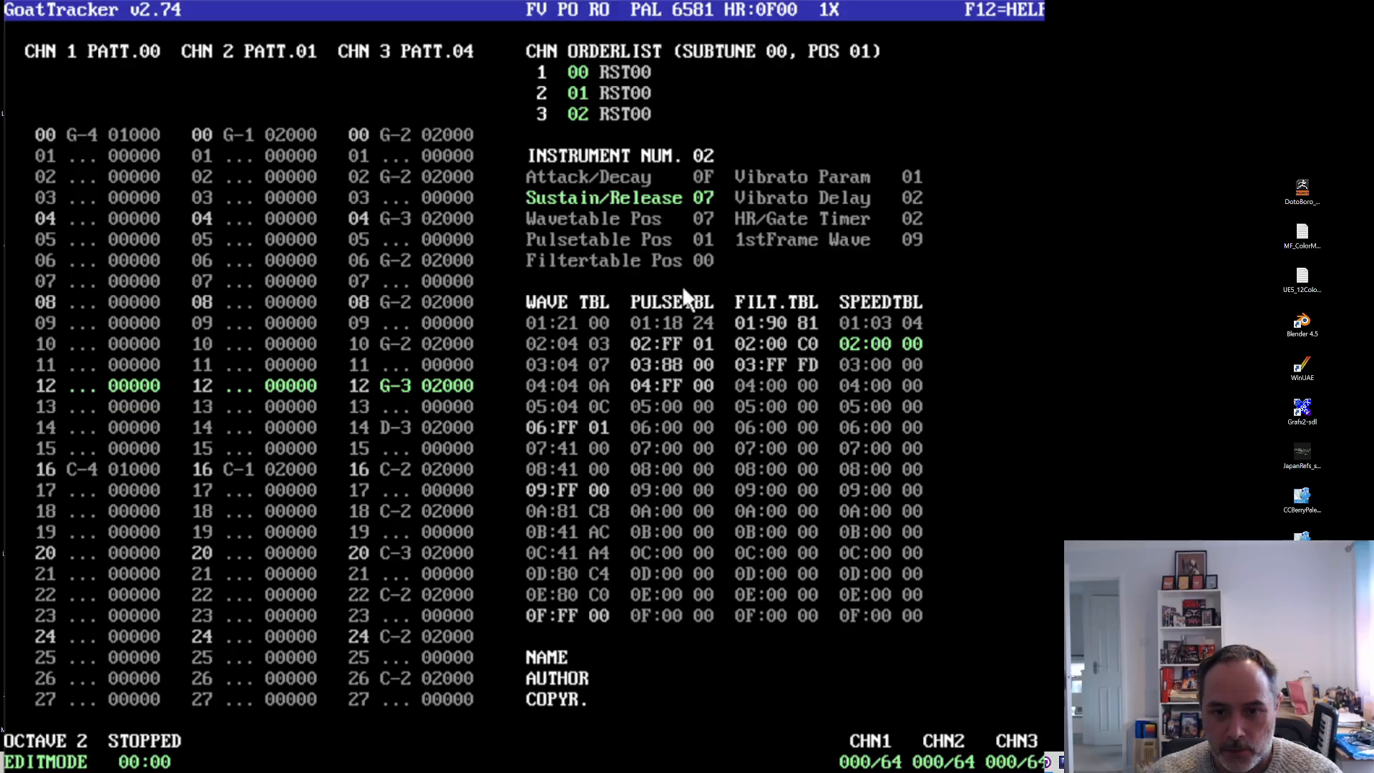
click(670, 386)
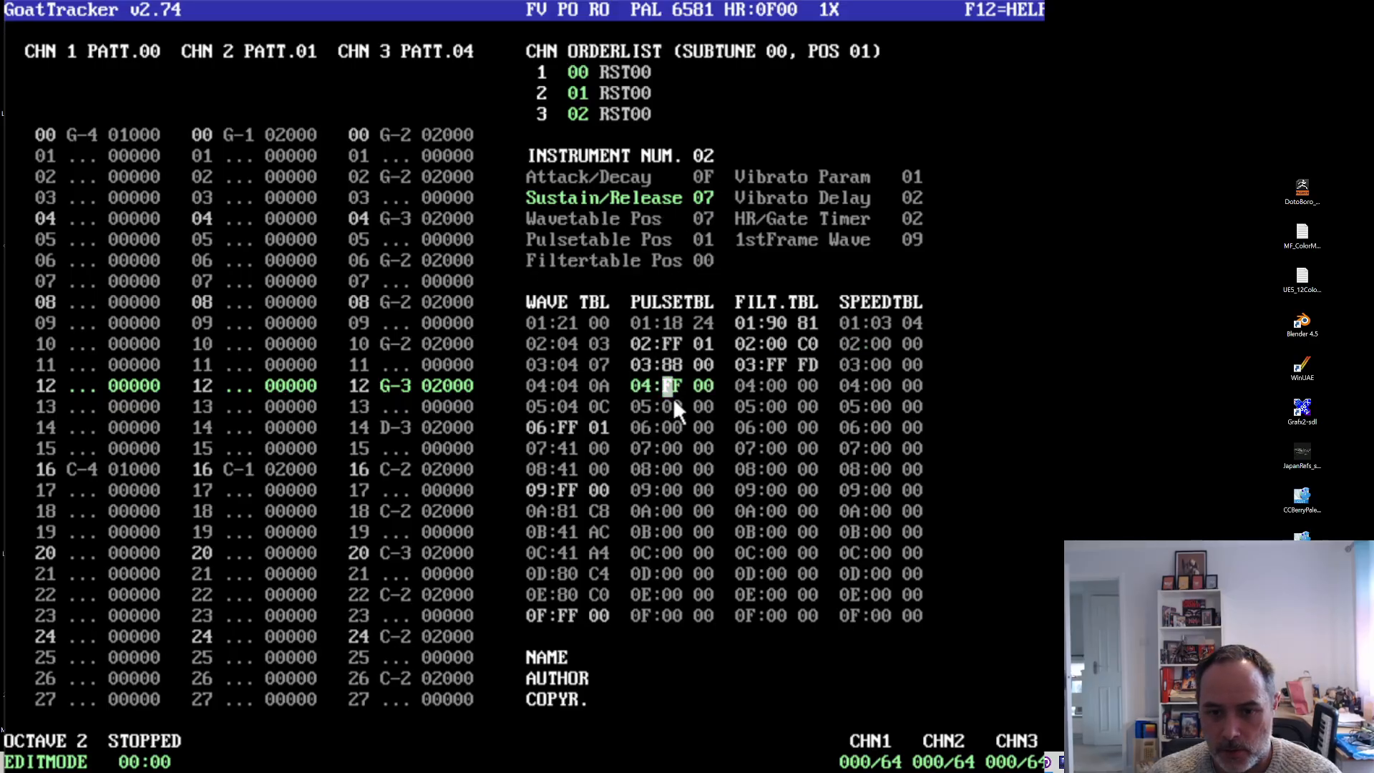
click(709, 154)
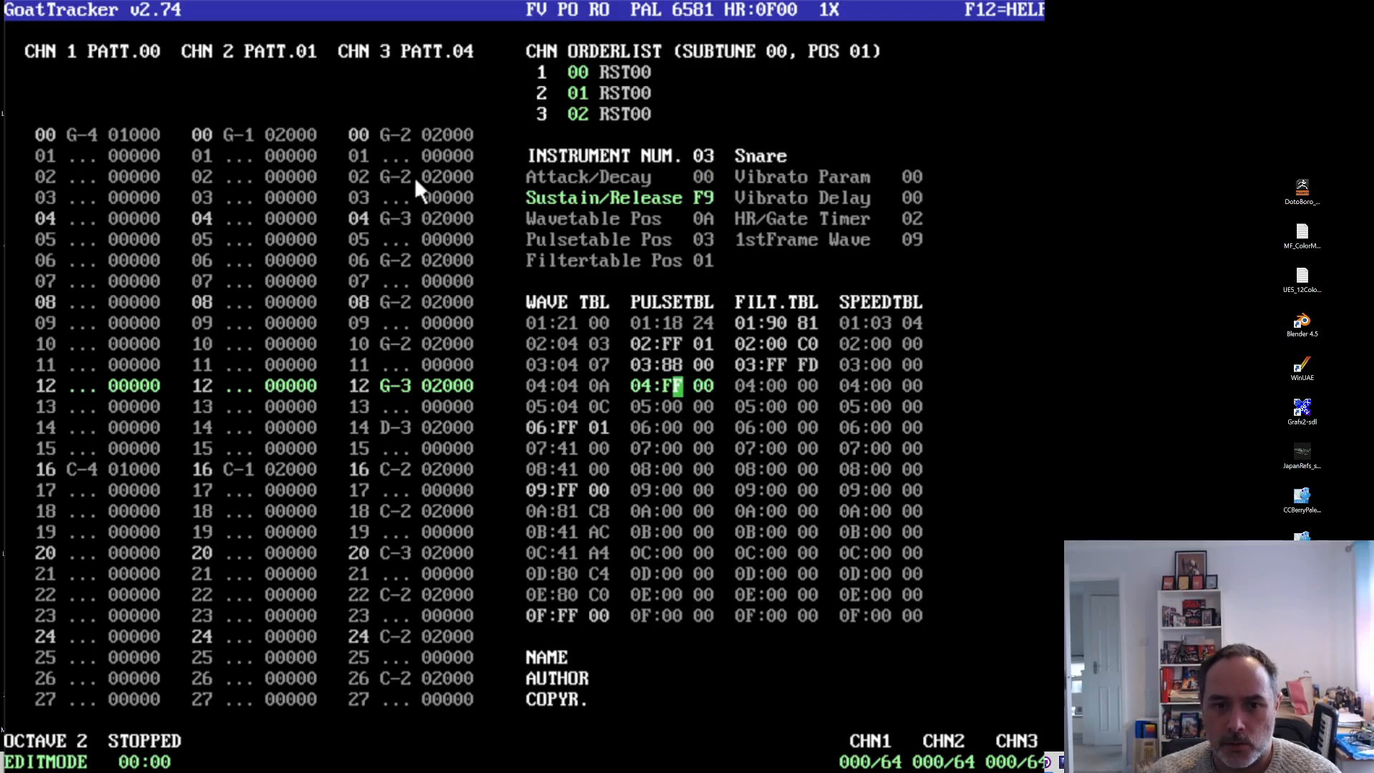
- Try several snare notes with instrument 03 on row 04 of channel 3's pattern 04, ending on F-3
click(395, 218)
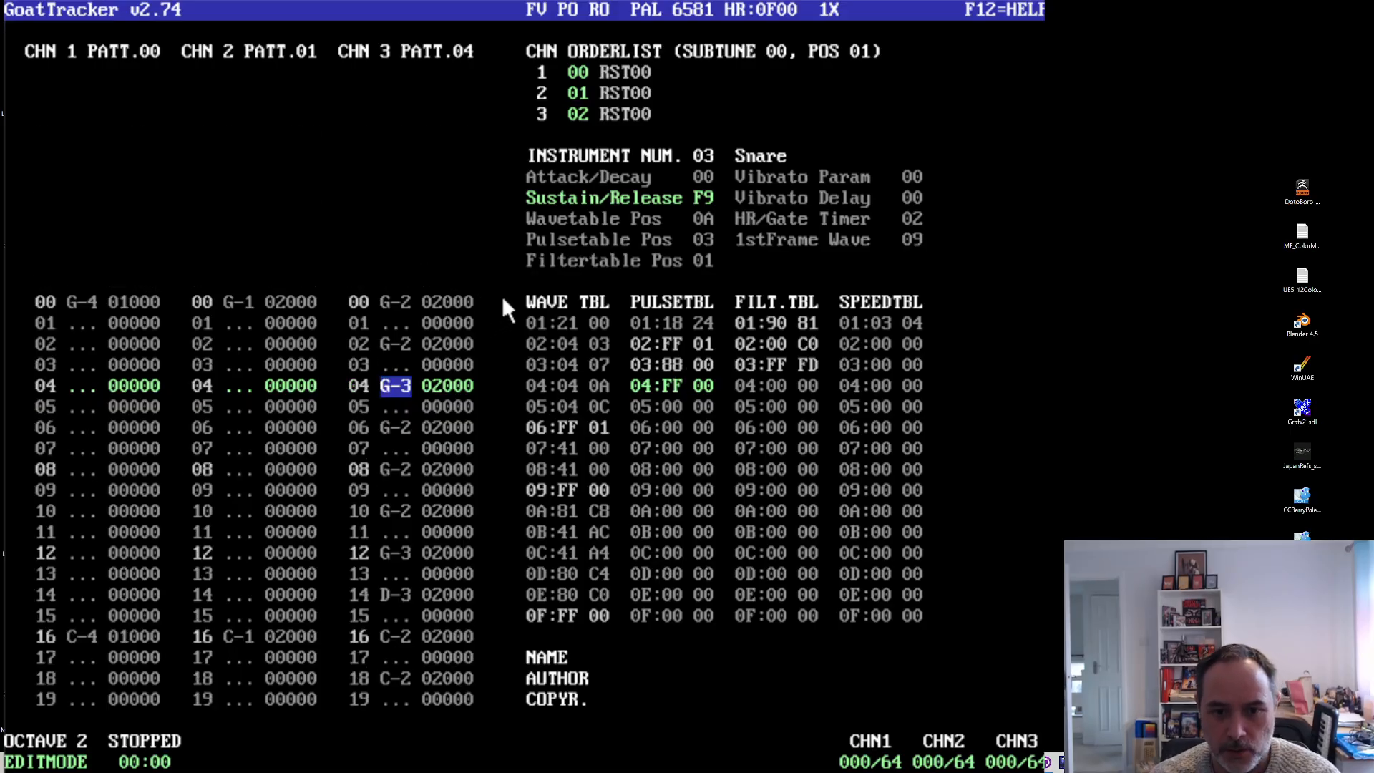
key(r)
key(Up)
key(w)
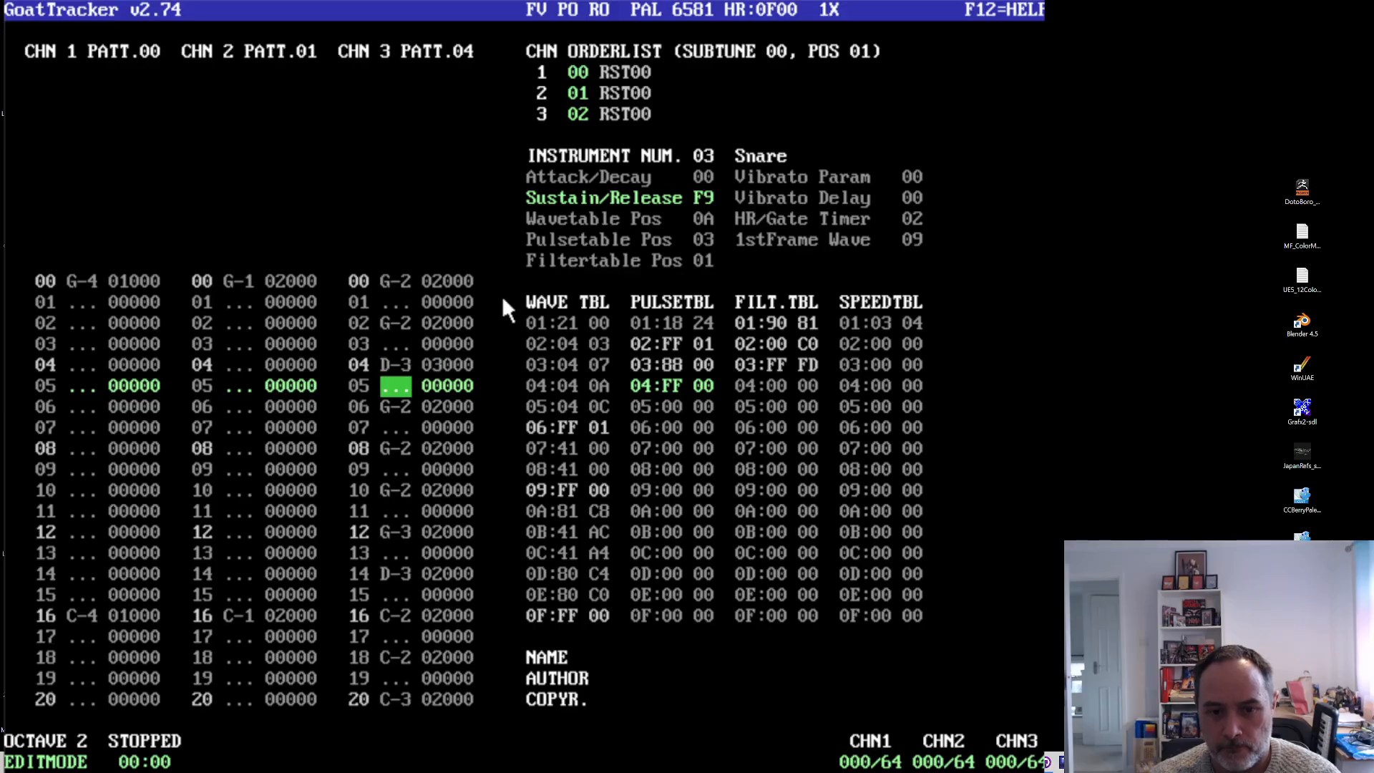
key(Up)
key(n)
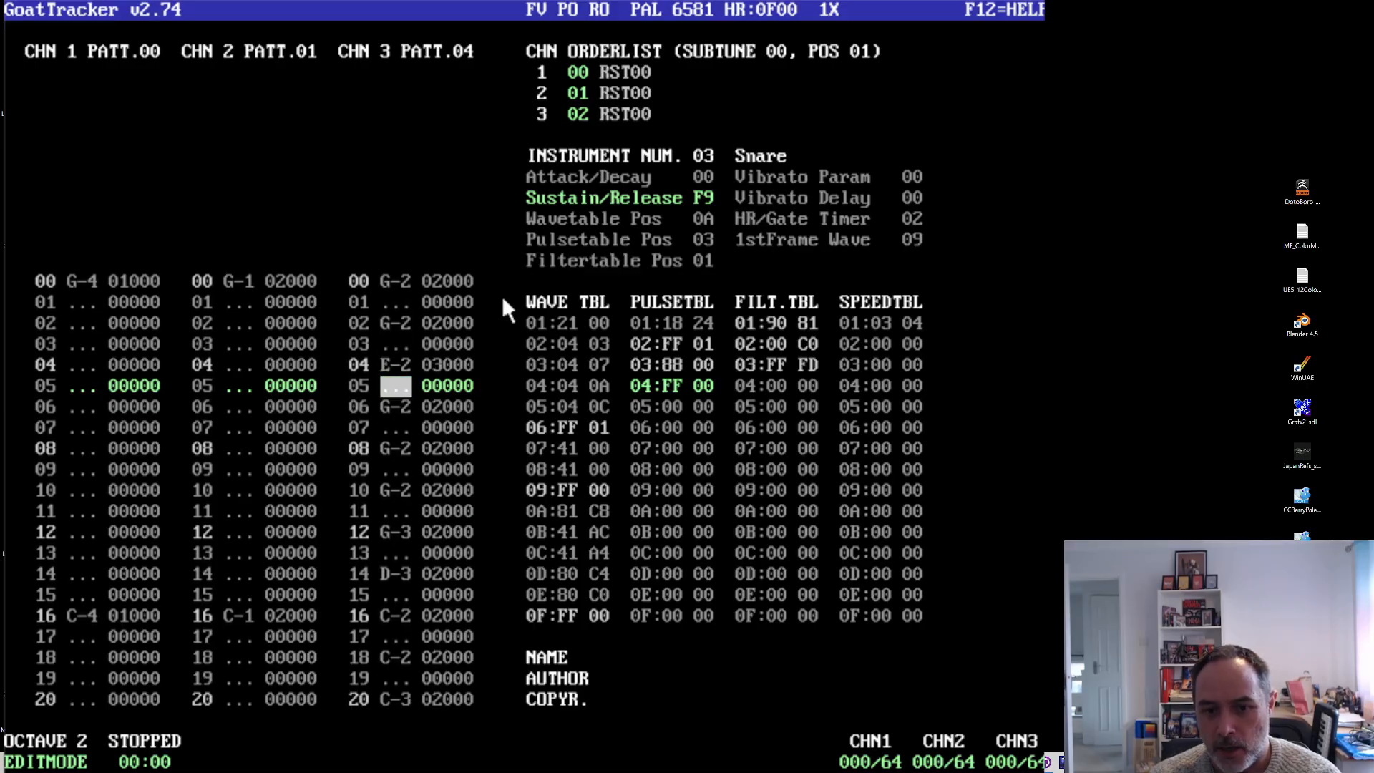
key(Up)
key(w)
key(Up)
key(r)
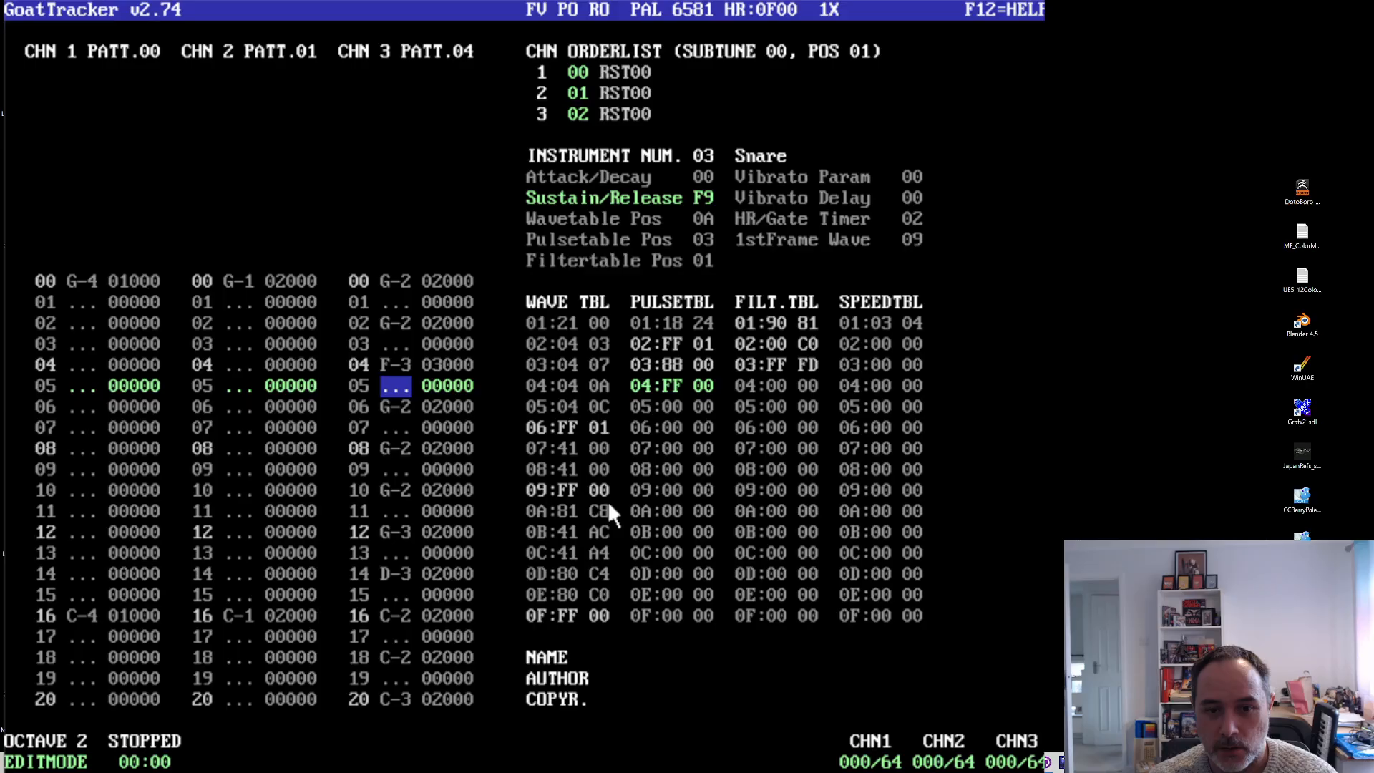
- Enter F-3 snare notes with instrument 03 on rows 10 and 16 of channel 3's pattern 04
key(Up)
key(Down)
key(Down)
key(Down)
key(Down)
key(Down)
key(Down)
key(Down)
key(Down)
key(Down)
key(Down)
key(Down)
key(Down)
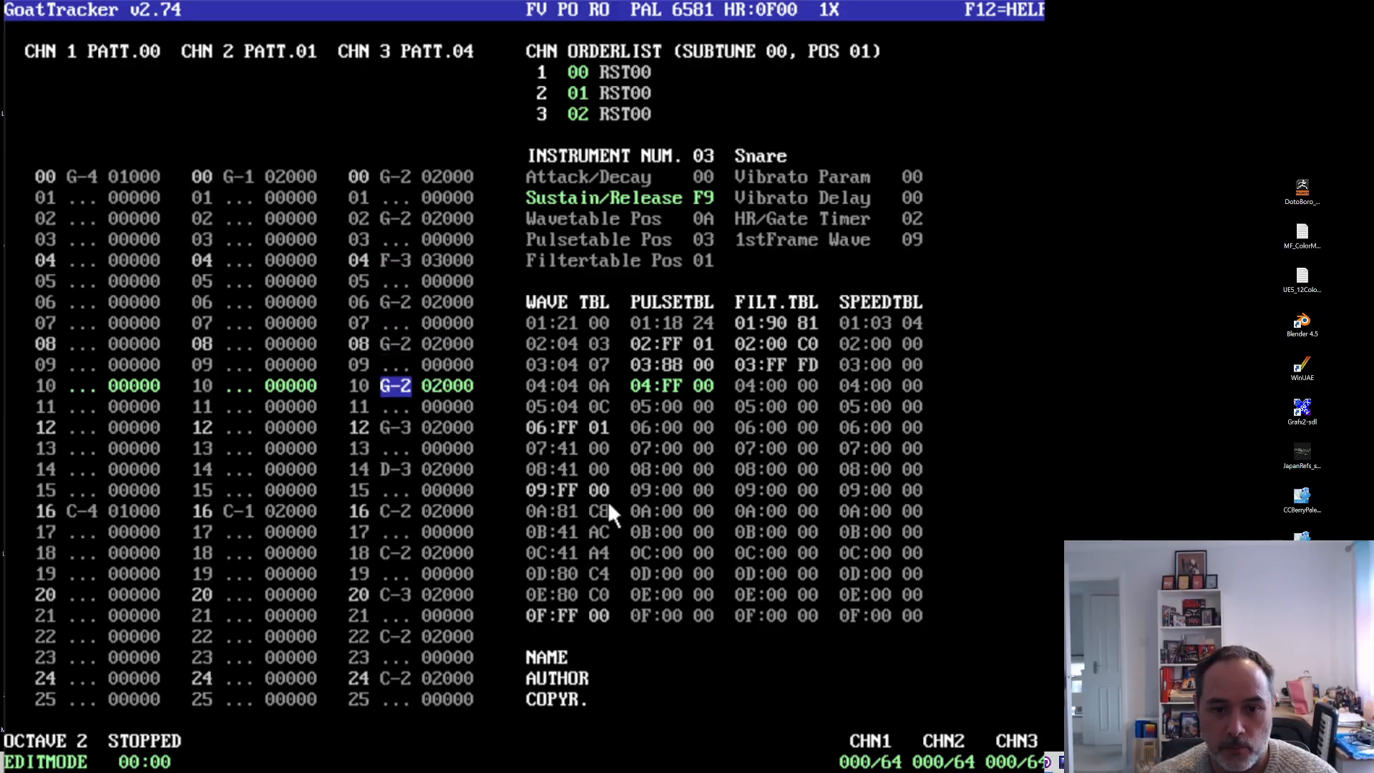
key(Down)
key(Down)
key(Down)
key(Down)
key(Down)
key(Down)
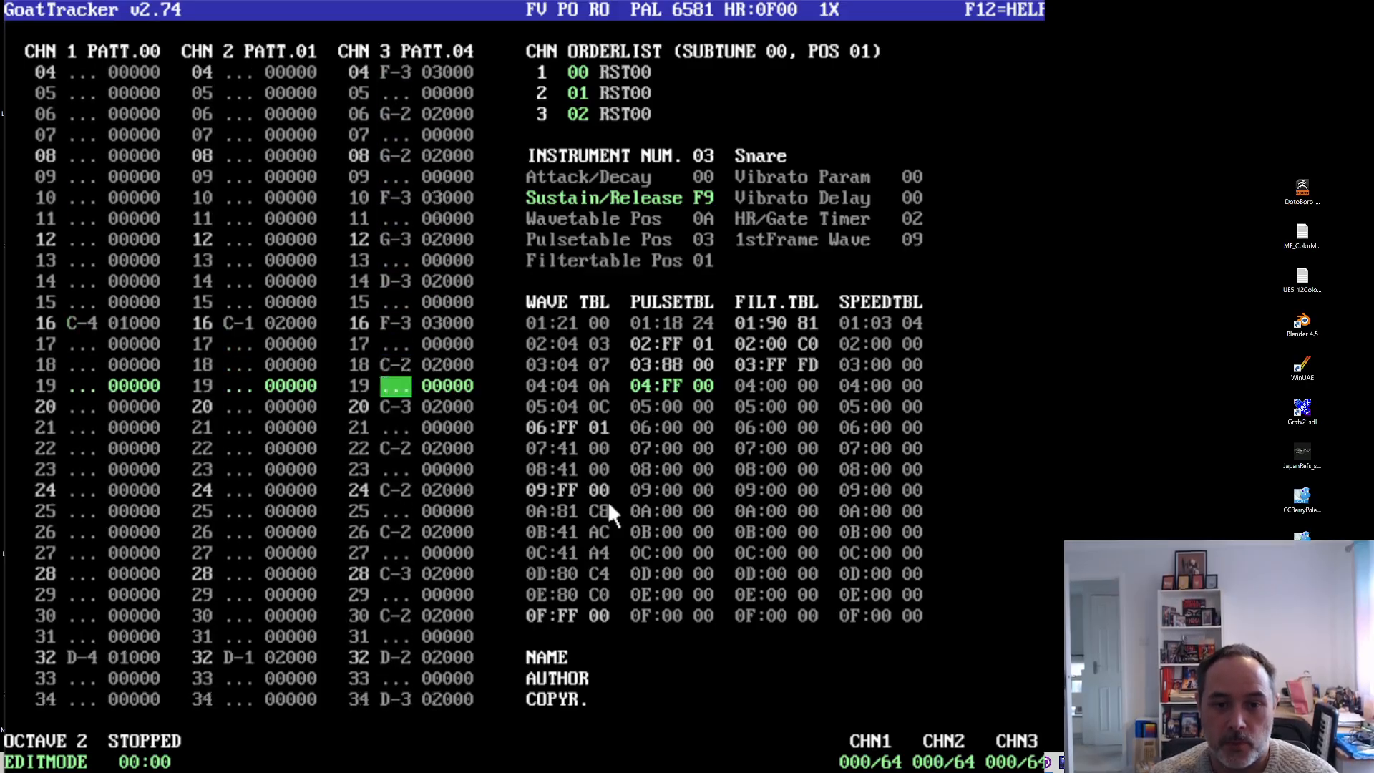
- Play the song from the start while looking back over channel 3's rows, and stop playback
key(F1)
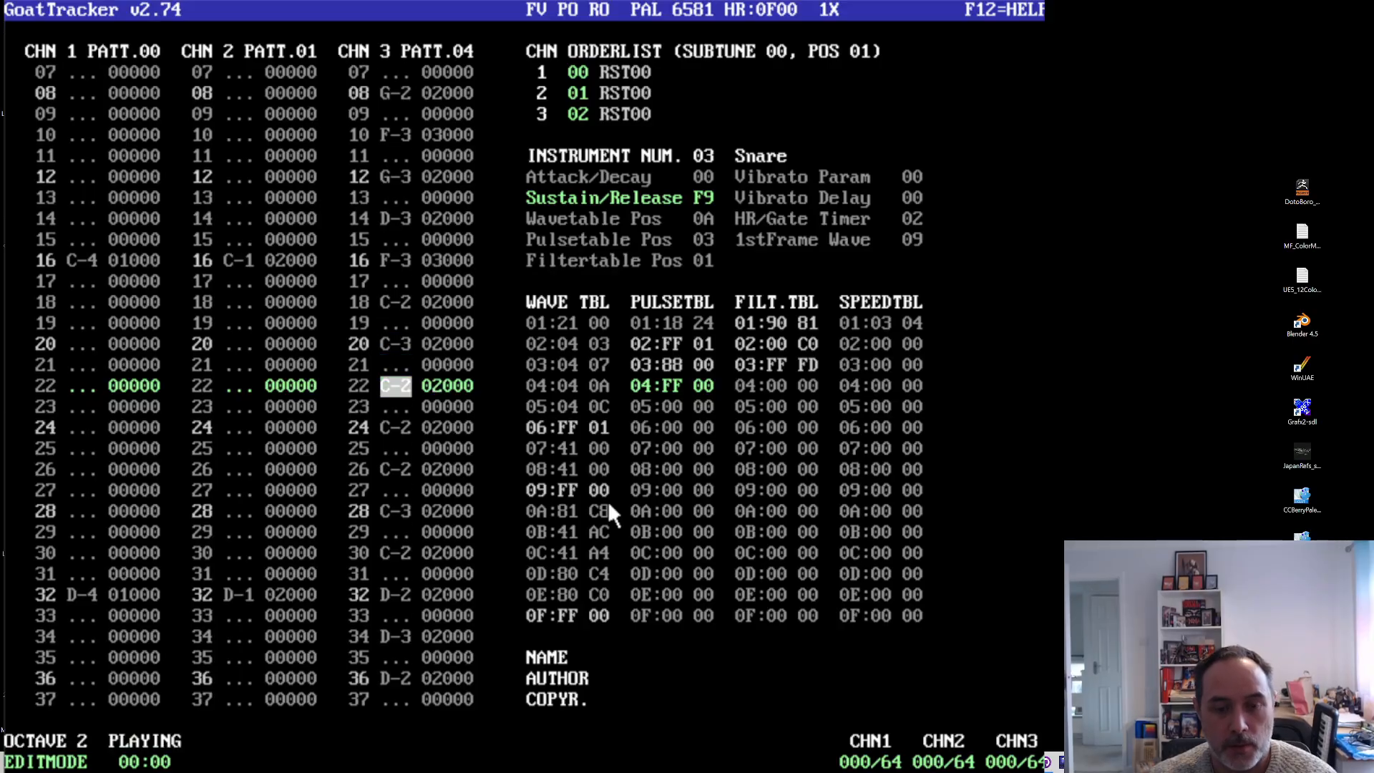
key(Up)
key(Up)
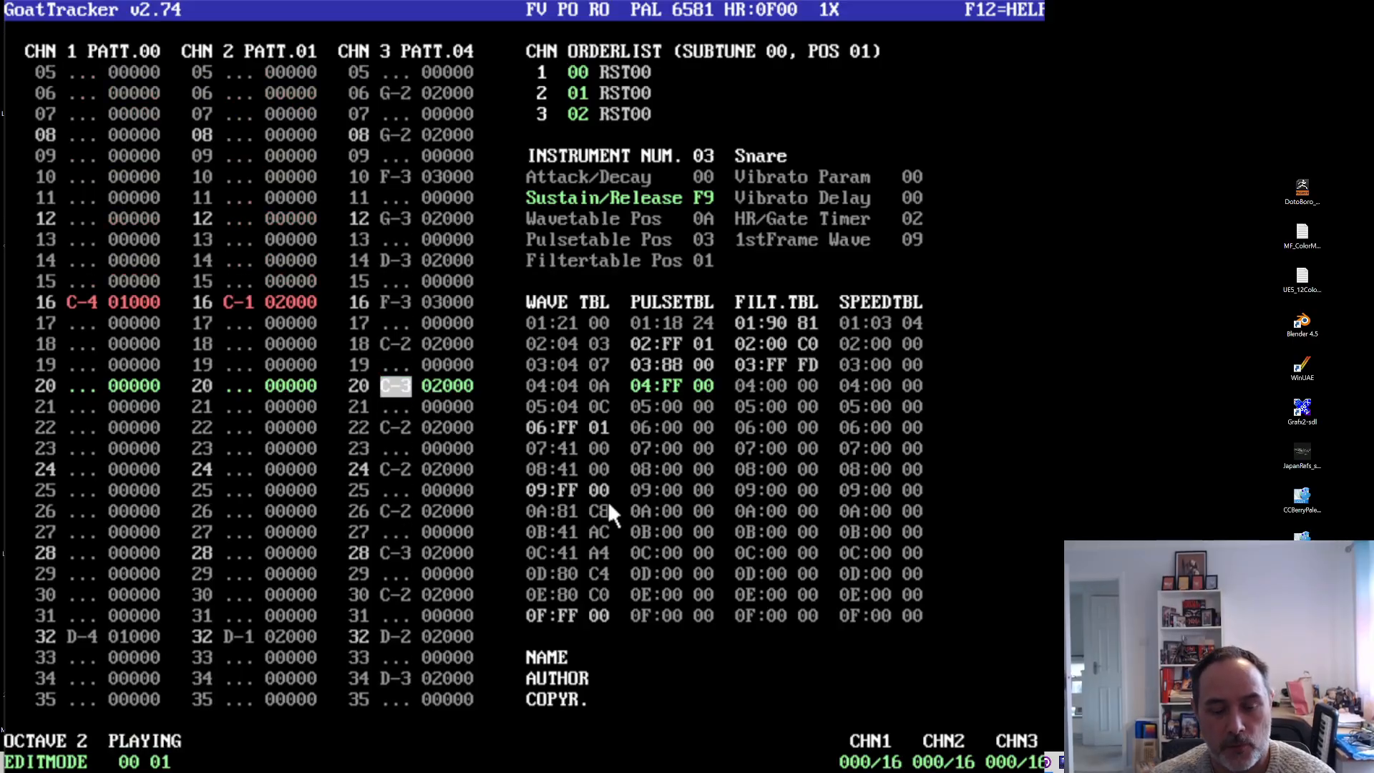
key(Up)
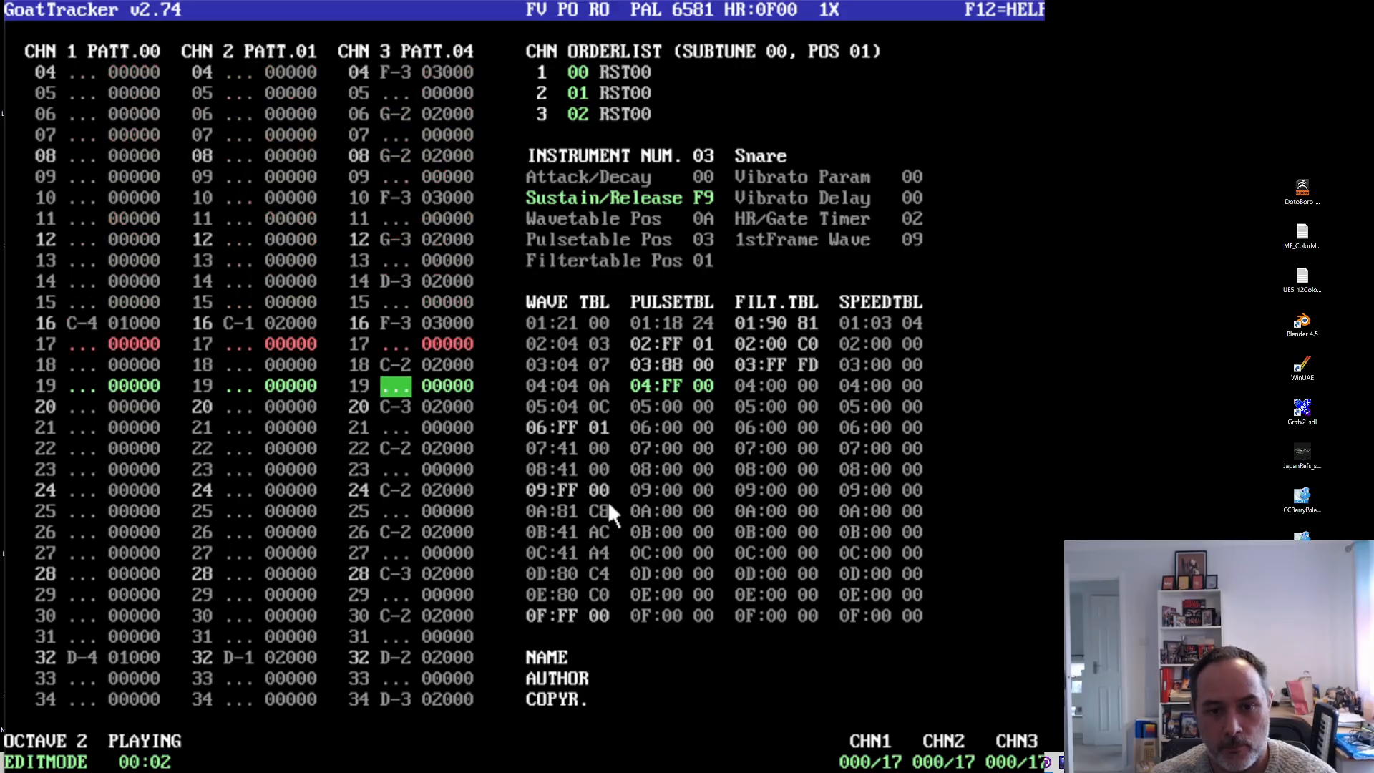
key(Up)
key(Up)
key(Up)
key(Up)
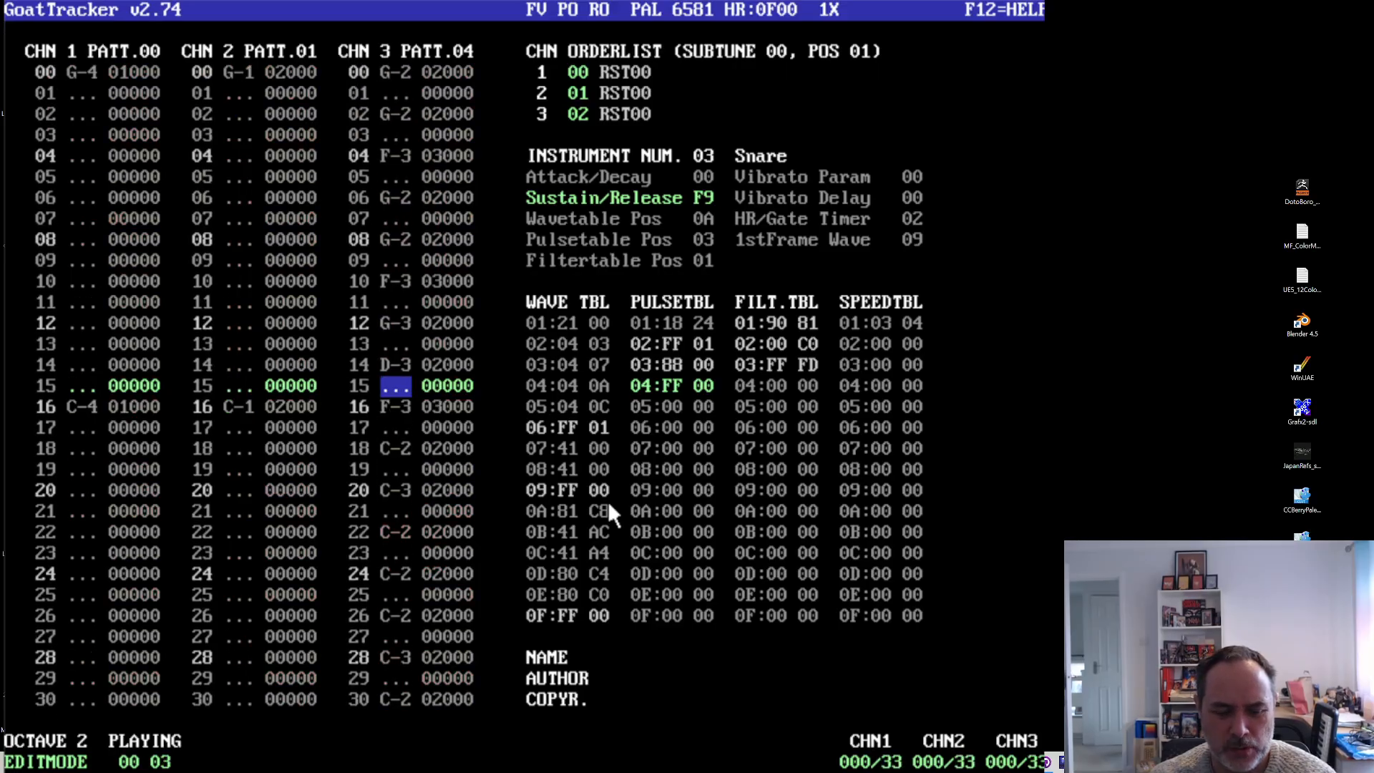
key(F4)
- Paste the copied notes over channel 3's pattern 04 from row 00, replacing the snare entries
key(Up)
key(Up)
key(Up)
key(Up)
key(Up)
key(Up)
key(Up)
key(Up)
key(Up)
key(Up)
key(Up)
key(Up)
key(Up)
key(Up)
key(Up)
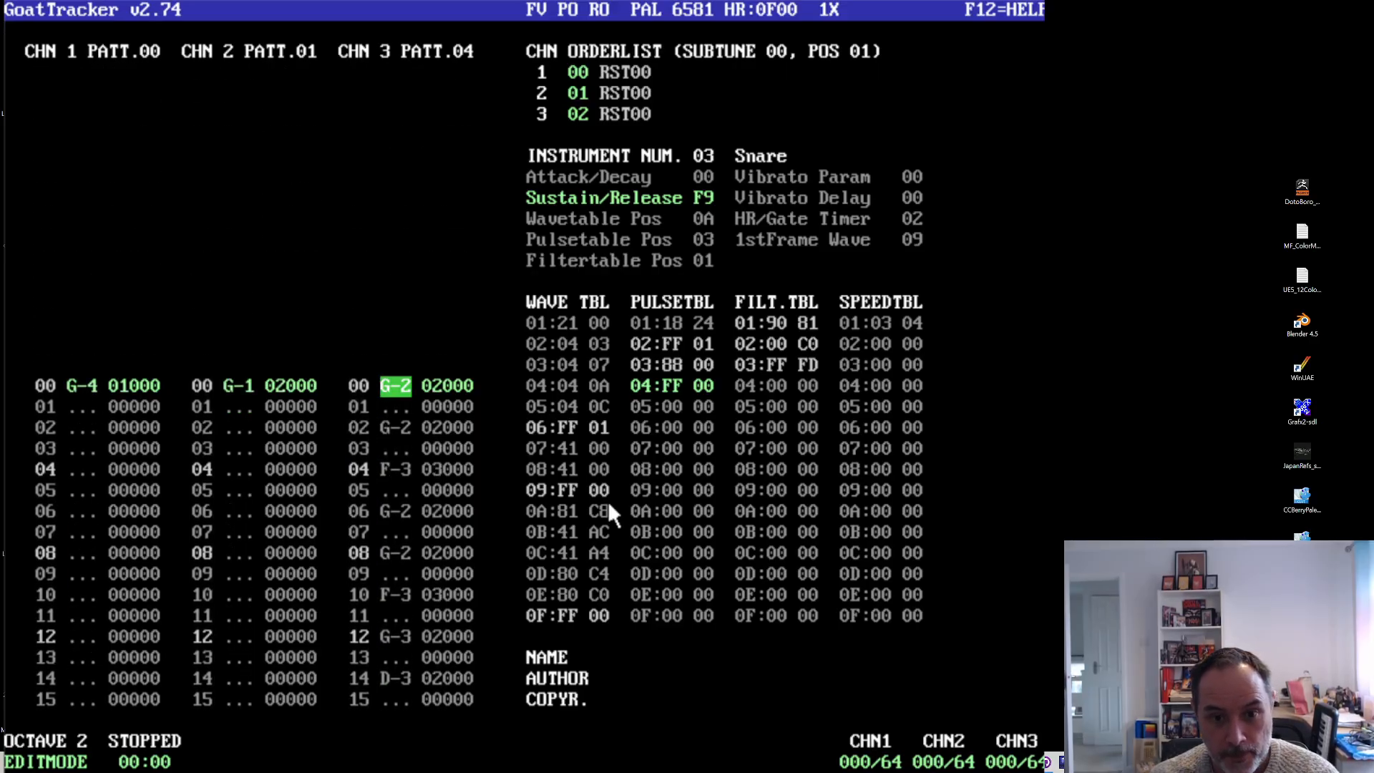
key(shift+v)
key(Down)
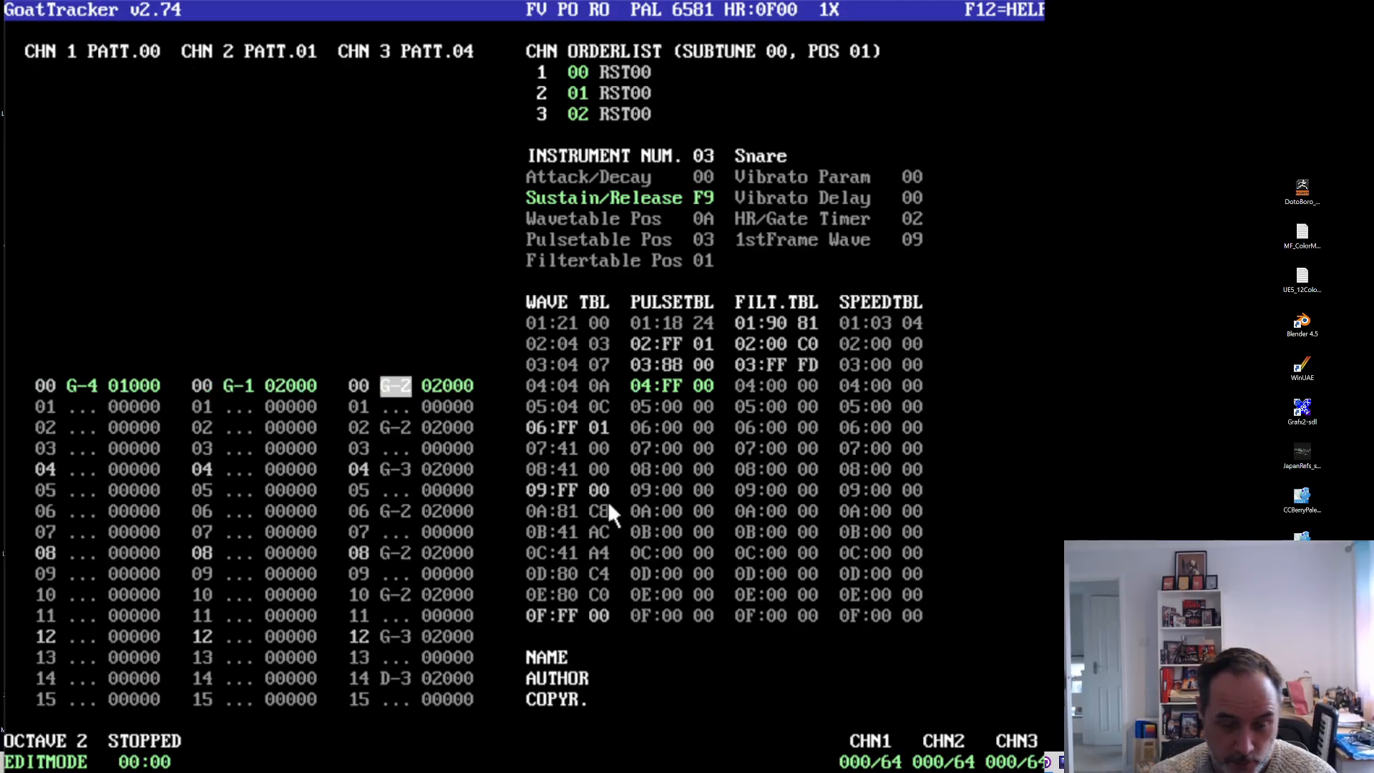
key(Down)
key(Up)
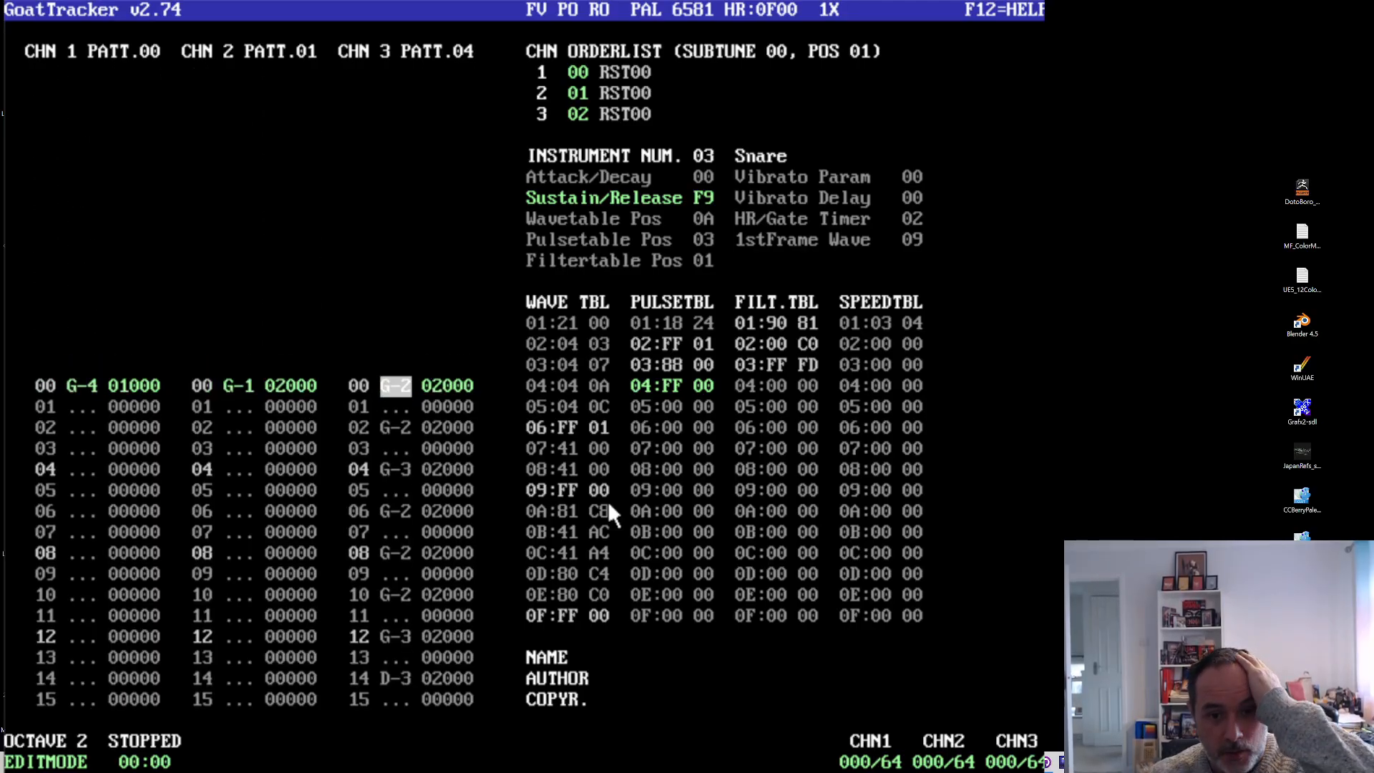
- Audition different notes with instrument 03 on row 04 of channel 3's pattern 04 and set it to F-3
key(Down)
key(Down)
key(Down)
key(Down)
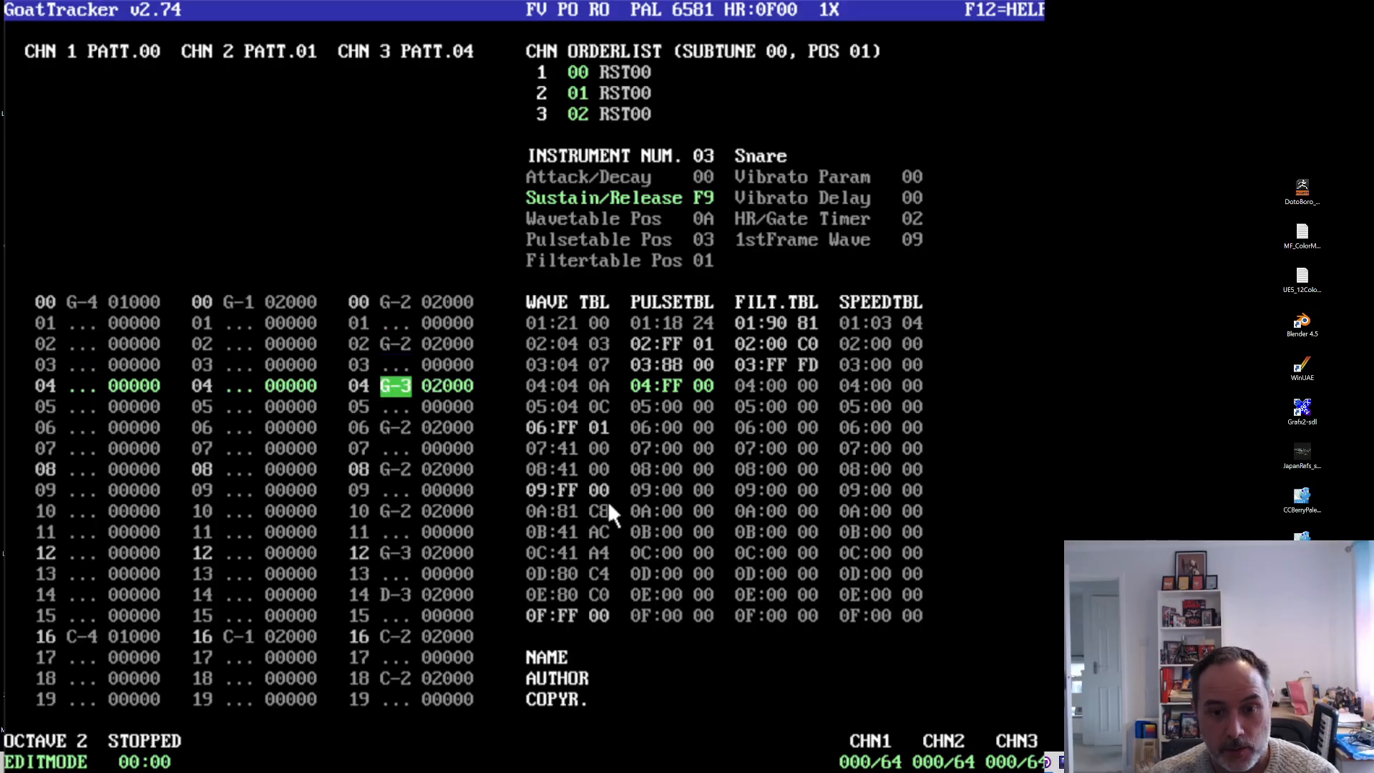
key(t)
key(Up)
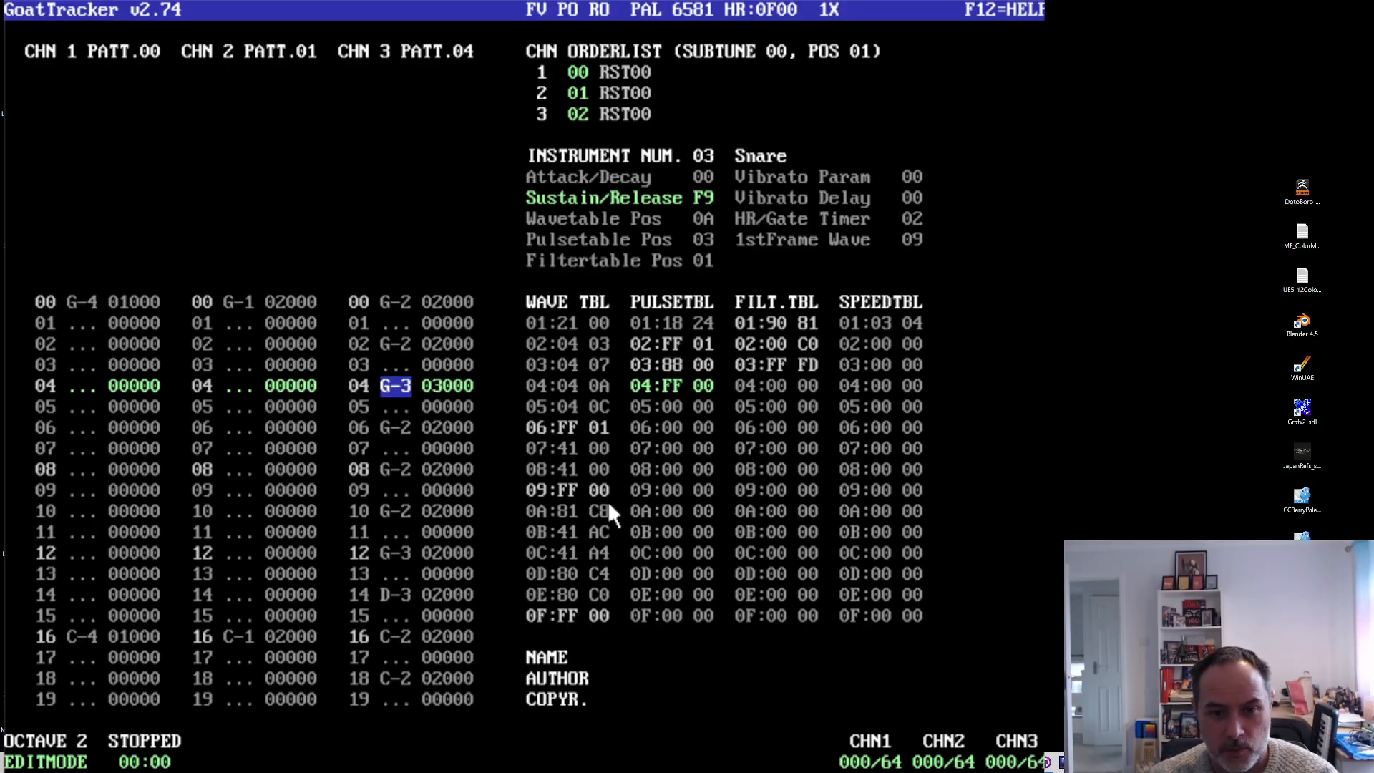
key(q)
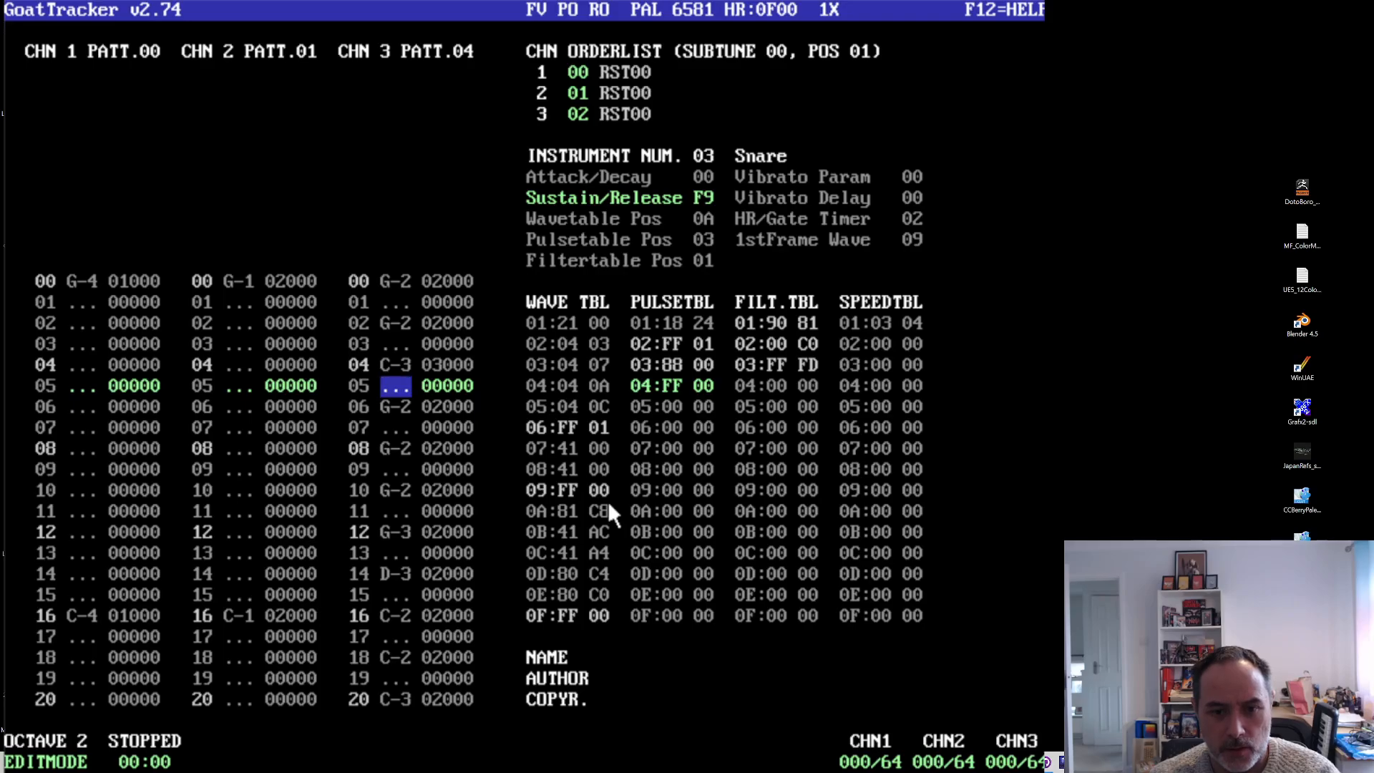
key(Up)
key(w)
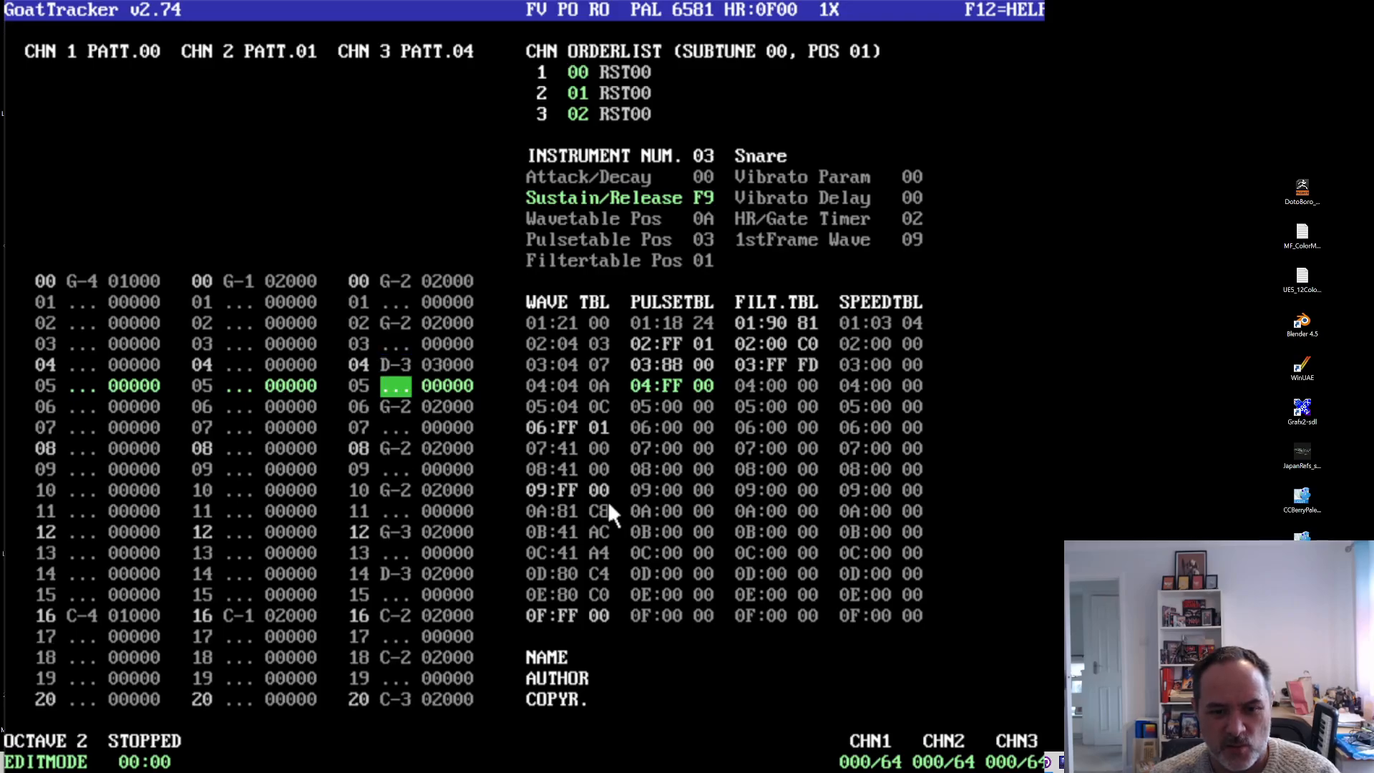
key(Up)
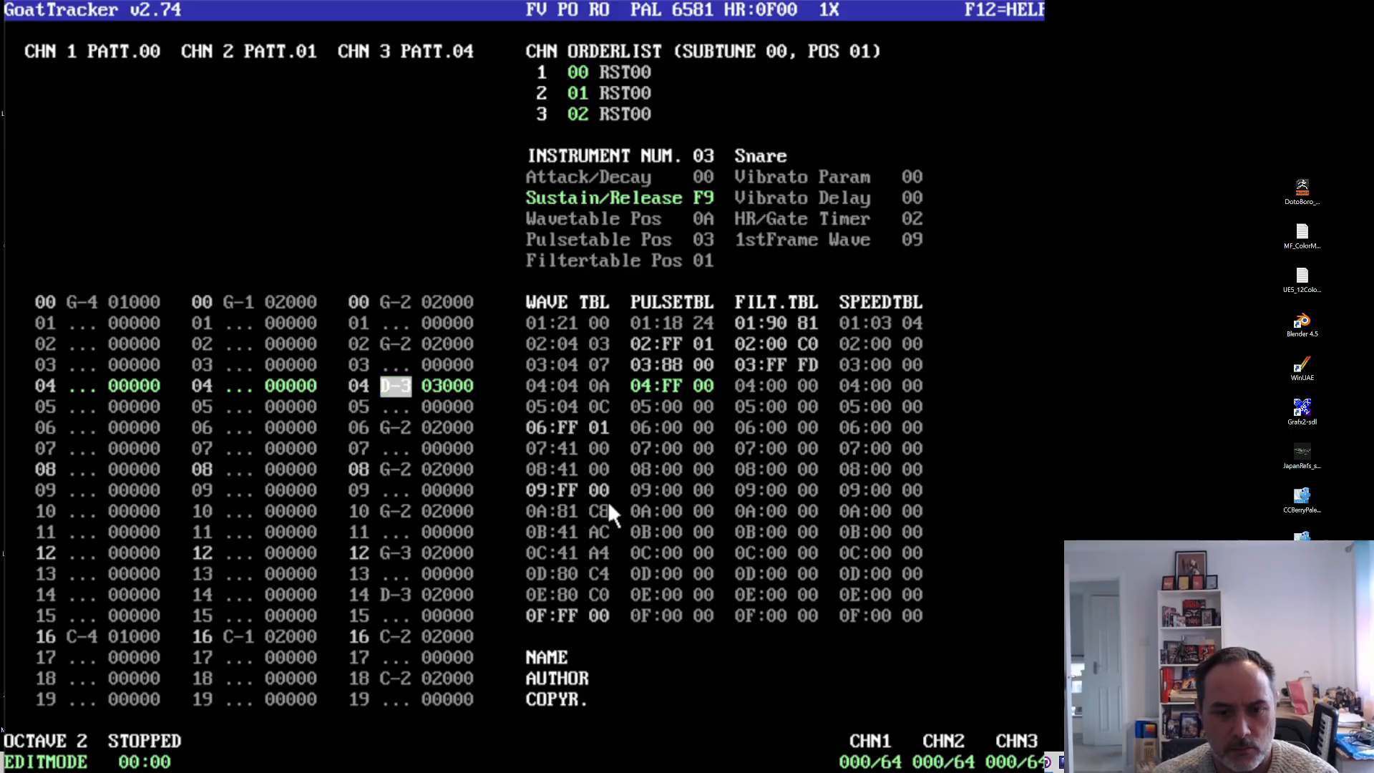
key(i)
key(Up)
key(t)
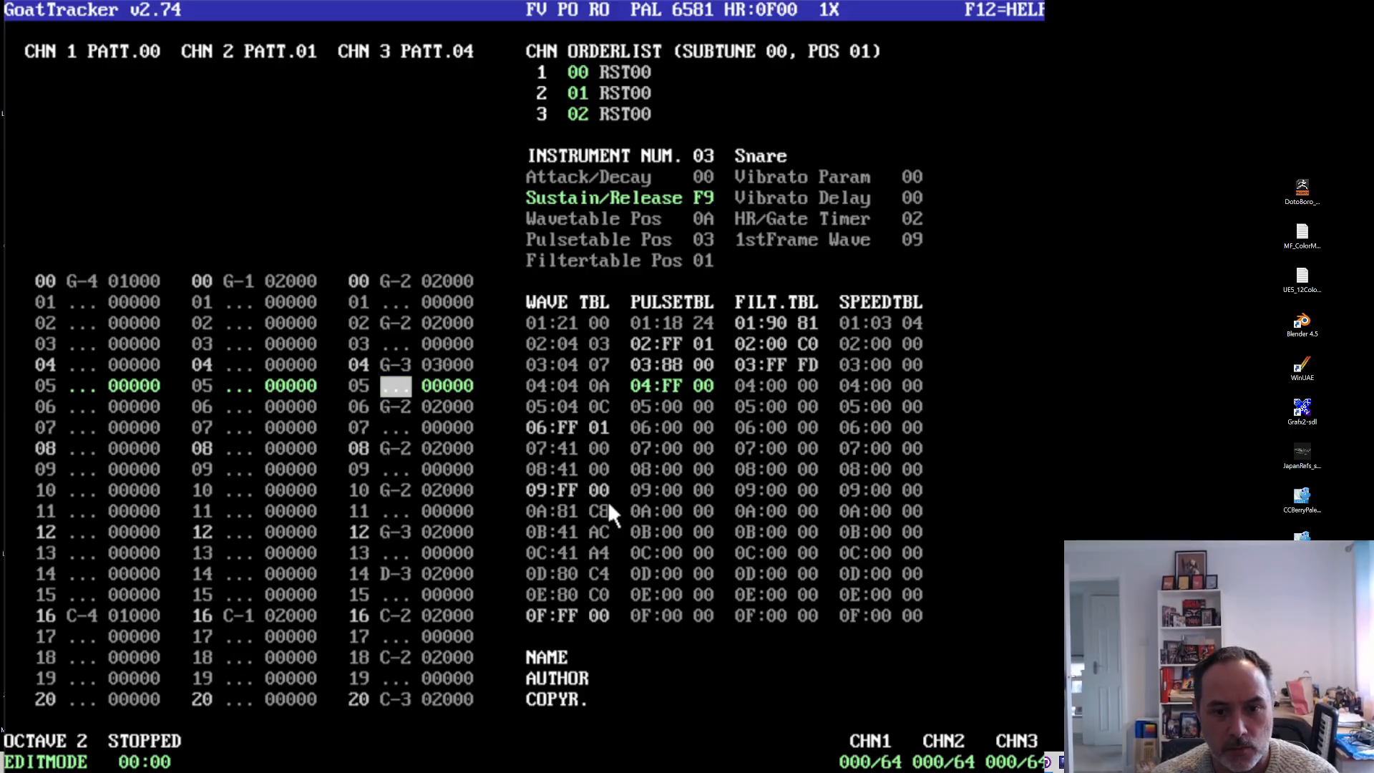
key(Up)
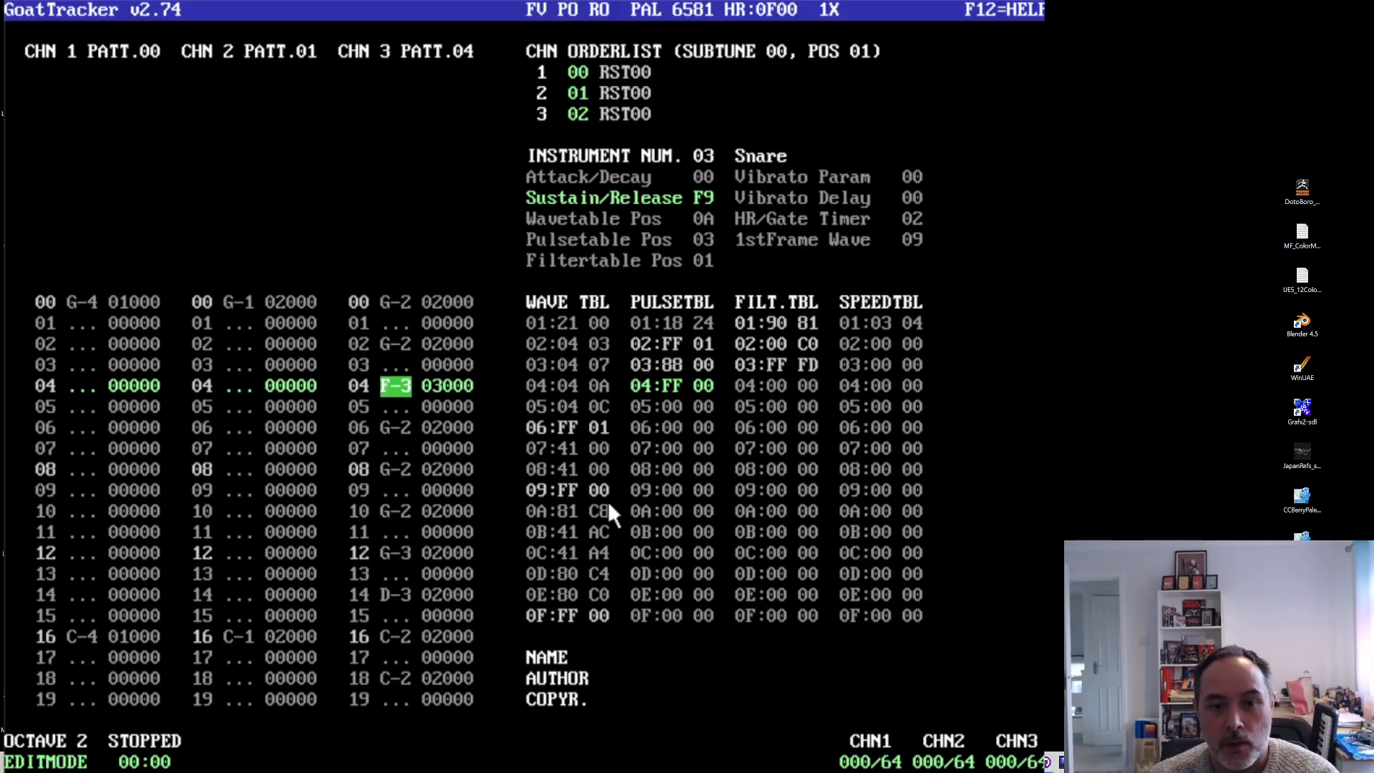
key(Down)
key(Down)
key(Down)
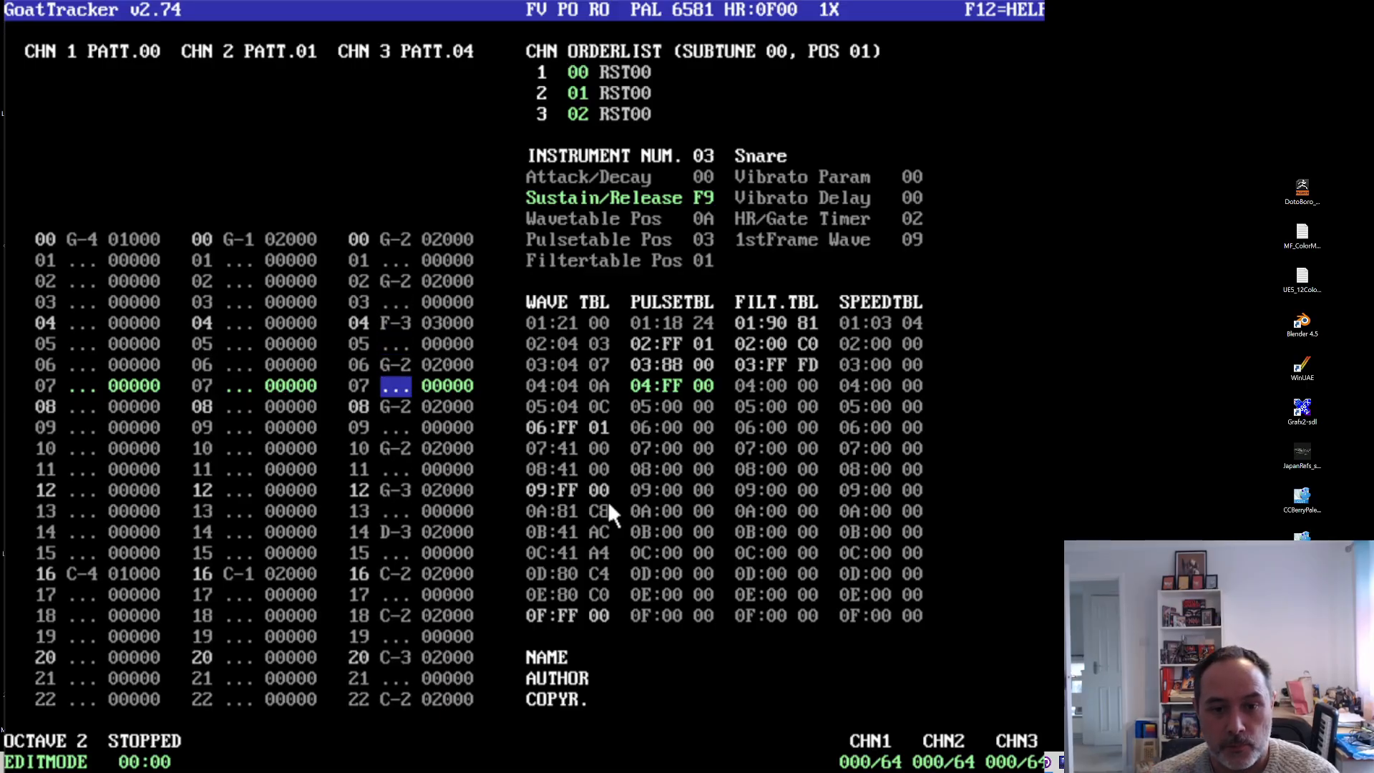
- Set row 12 of channel 3's pattern 04 to an F-3 snare note with instrument 03
key(Up)
key(Up)
key(Up)
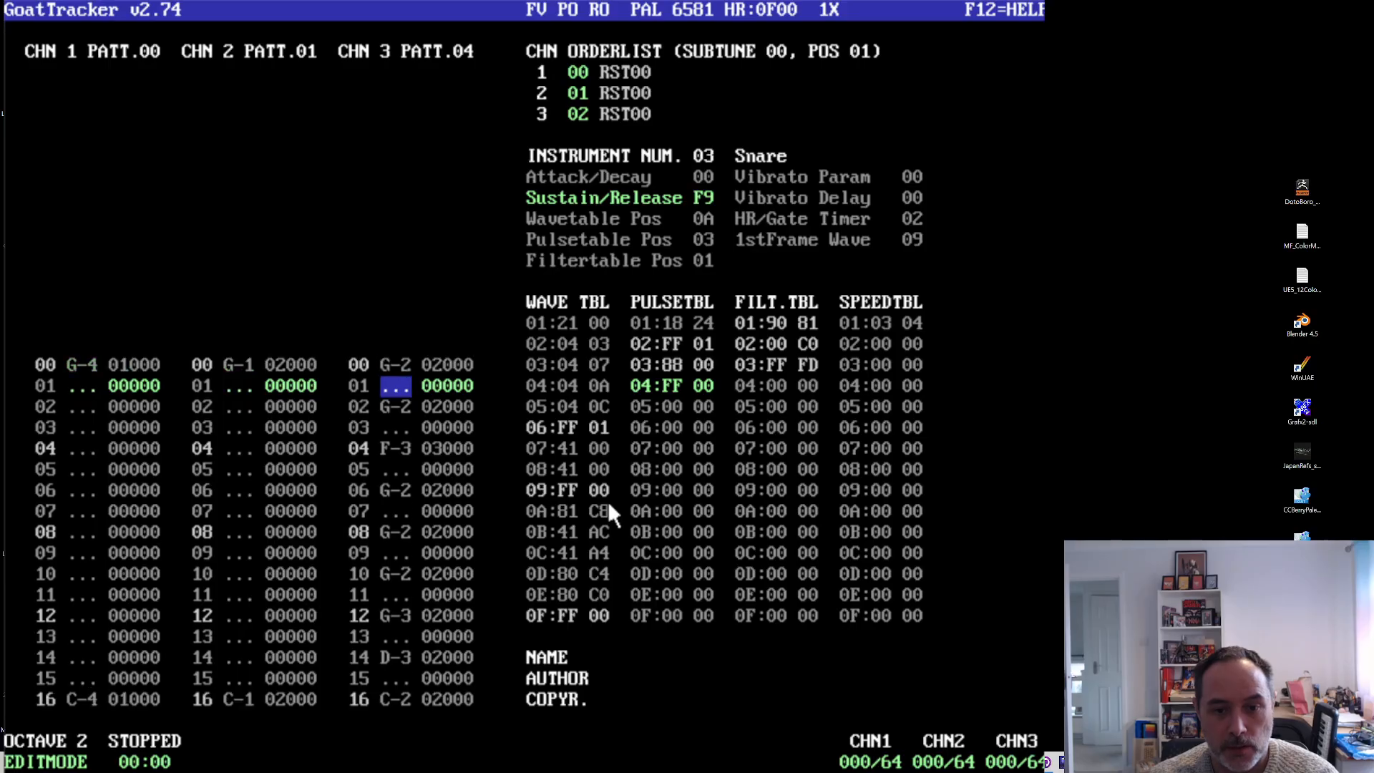
key(Down)
key(Down)
key(Down)
key(Down)
key(Down)
key(Down)
key(Down)
key(Down)
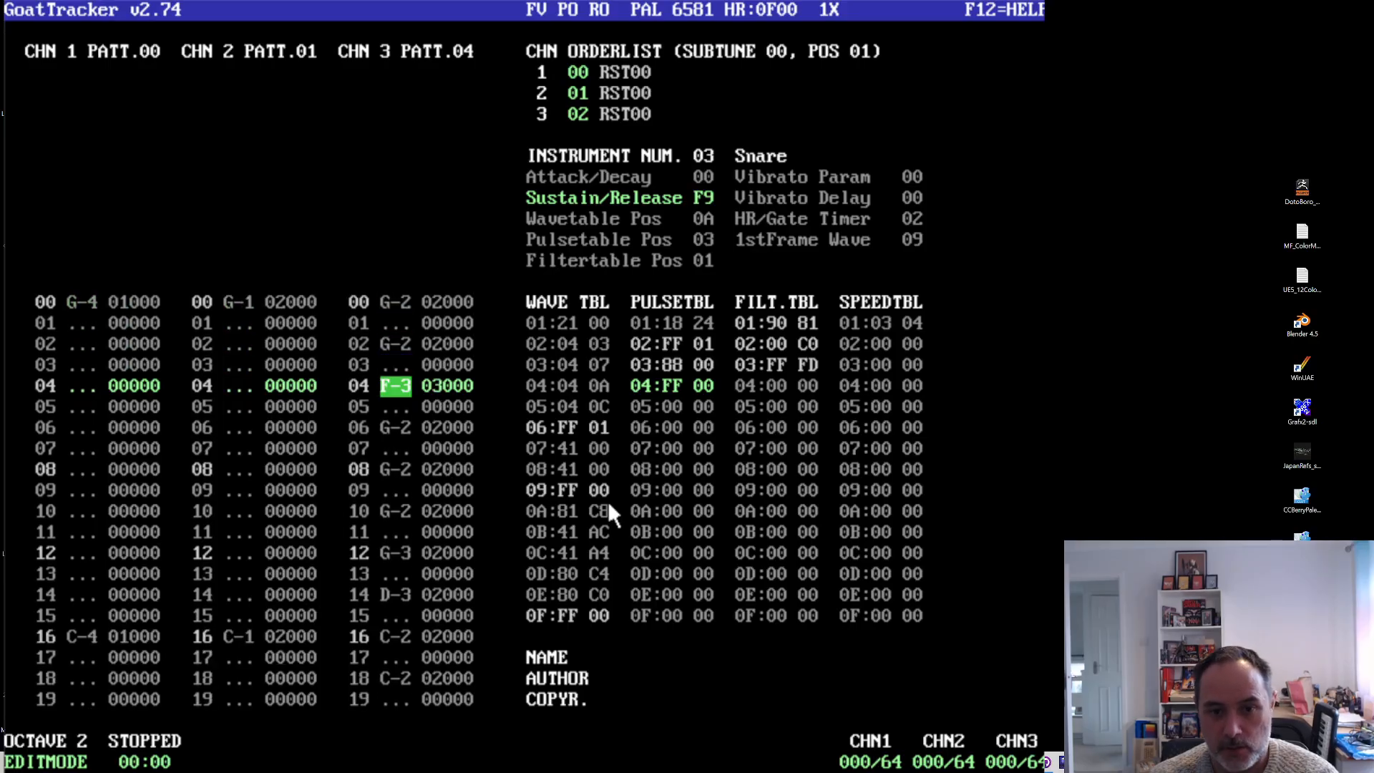
key(Down)
key(Down)
key(Down)
key(Down)
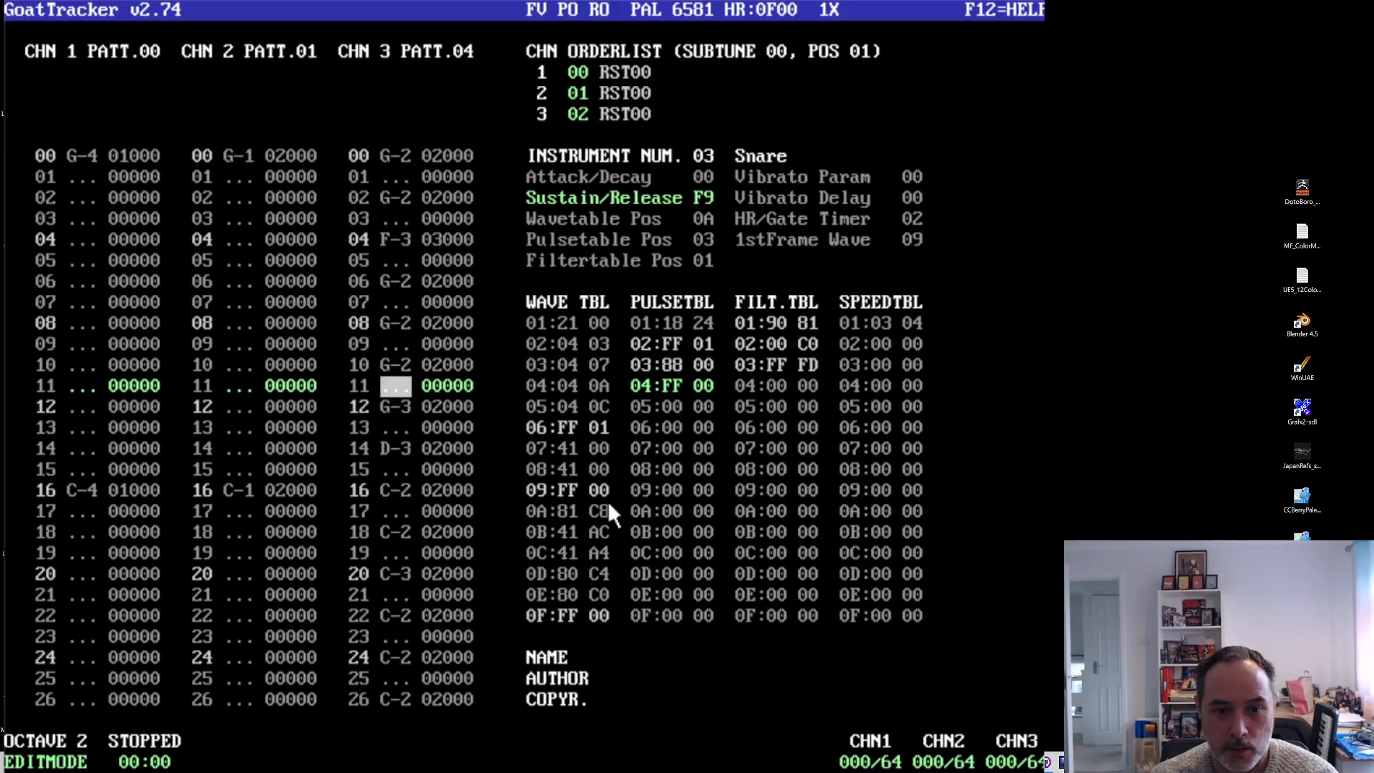
key(Down)
key(Down)
key(Down)
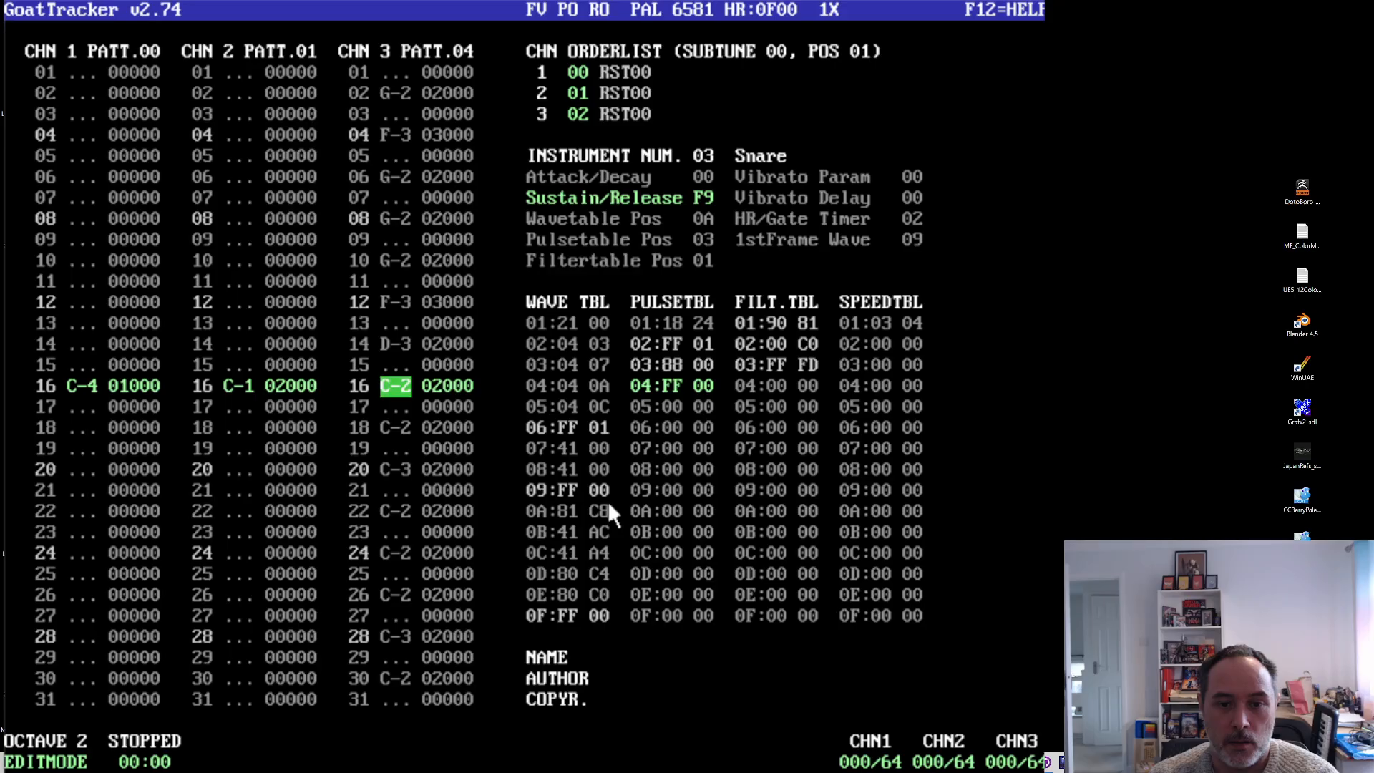
- Replace the note on row 20 of channel 3's pattern 04 with F-3, using instrument 03
key(Down)
key(Down)
key(Down)
key(Down)
key(Down)
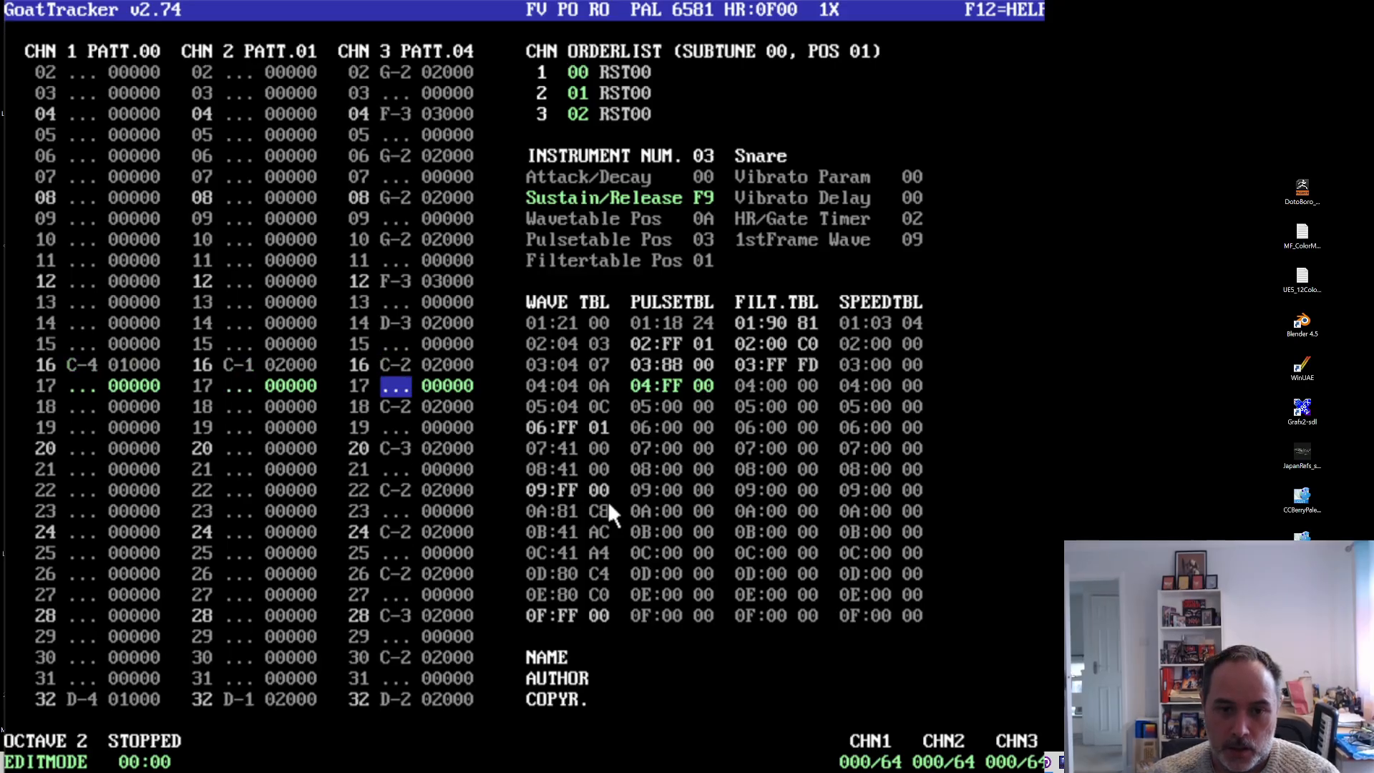
key(Down)
key(Down)
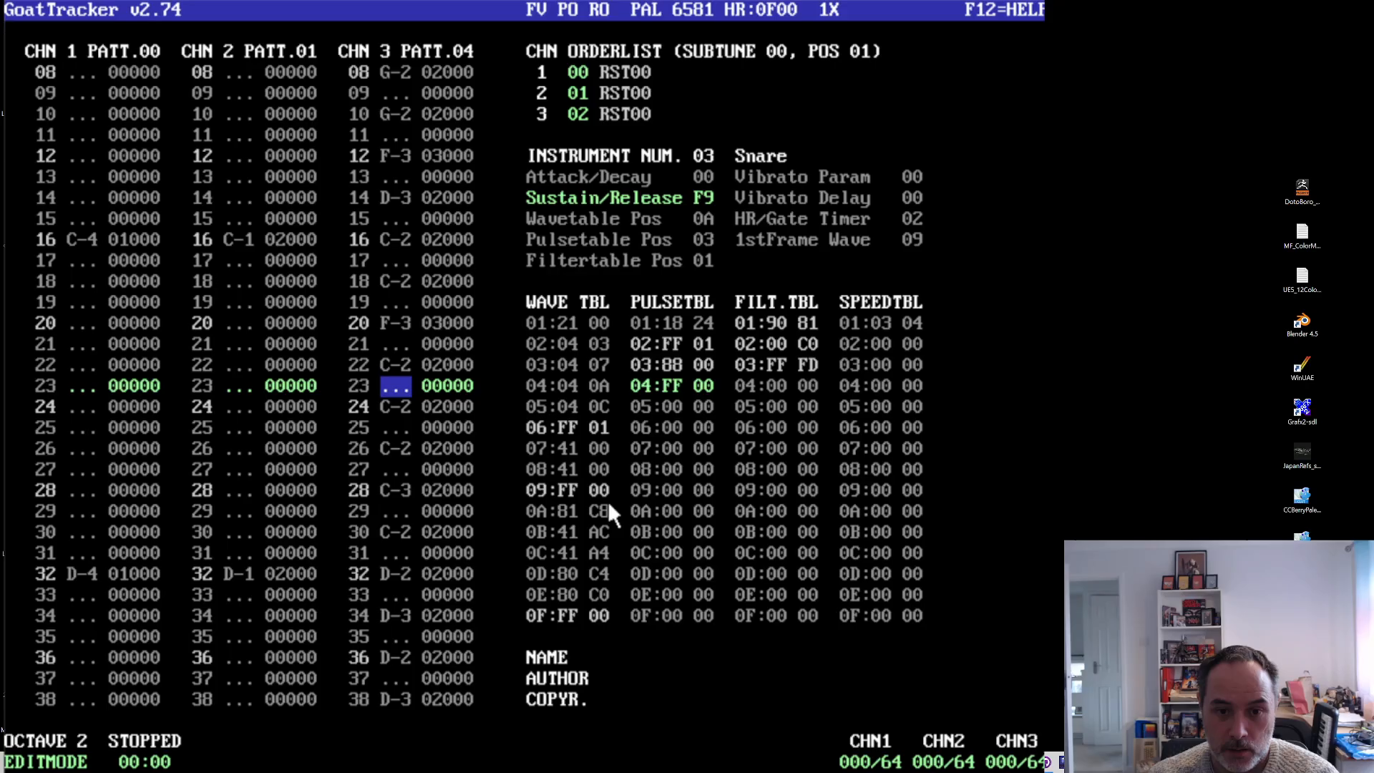
- Replace the note on row 28 of channel 3's pattern 04 with F-3, using instrument 03
key(Down)
key(Down)
key(Down)
key(Down)
key(Down)
key(Down)
key(Down)
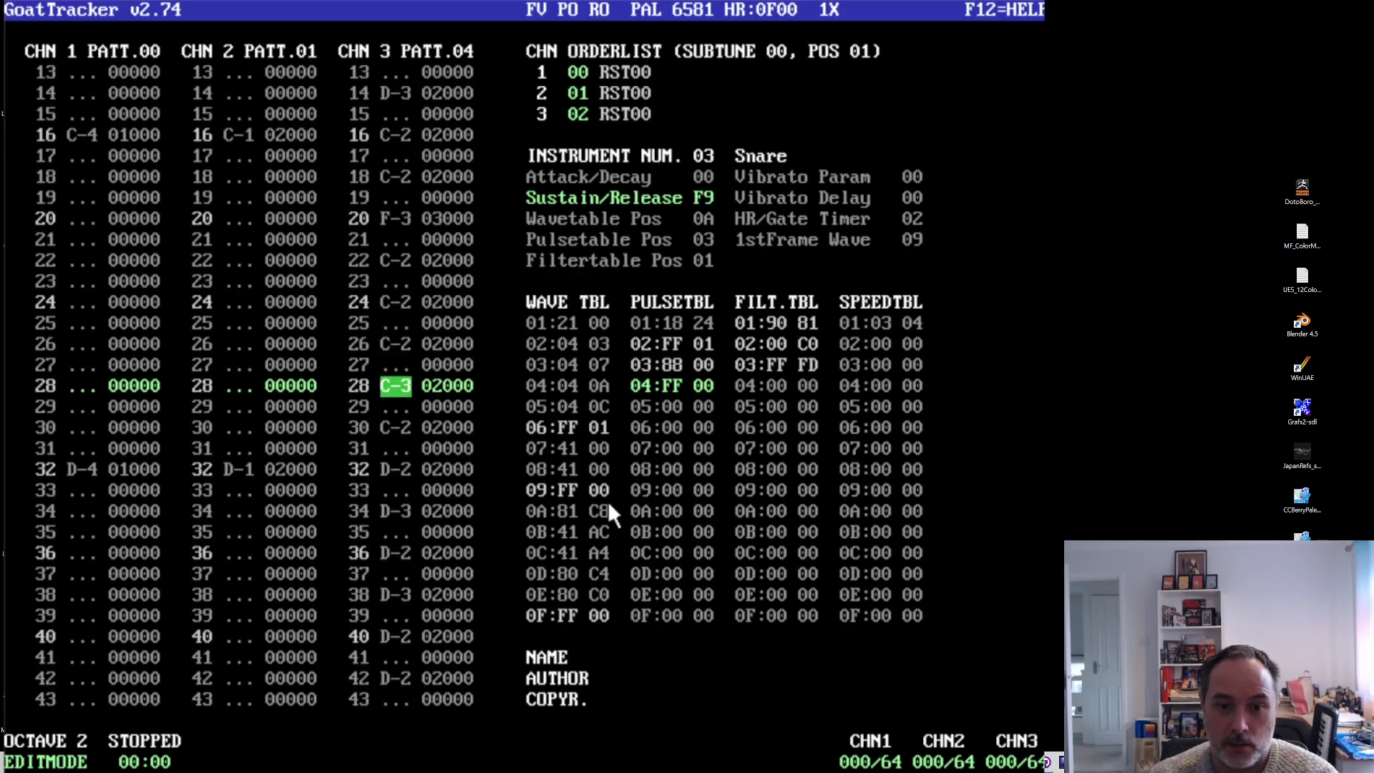
key(Down)
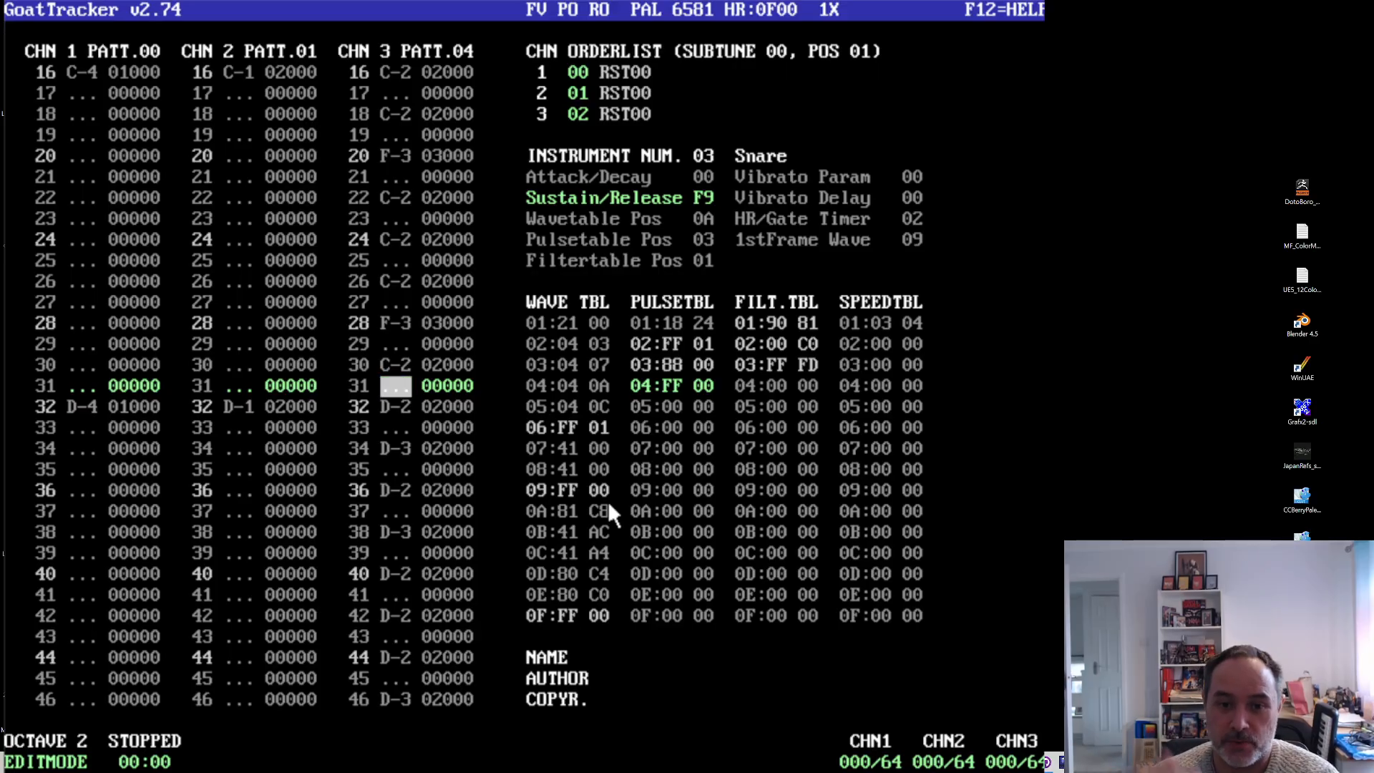
- Enter an F-3 snare with instrument 03 on row 32 of channel 3's pattern 04, and play the pattern briefly
key(Down)
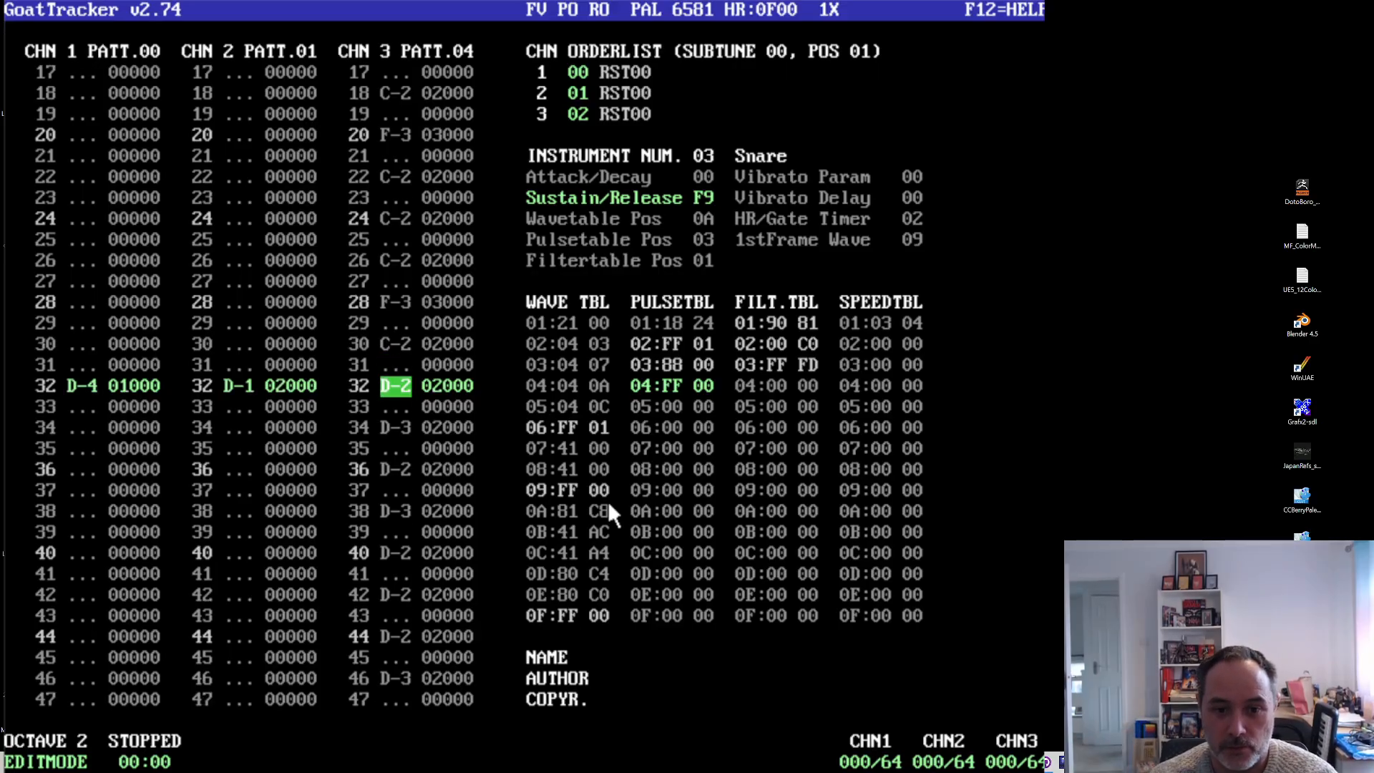
key(F3)
key(r)
key(F3)
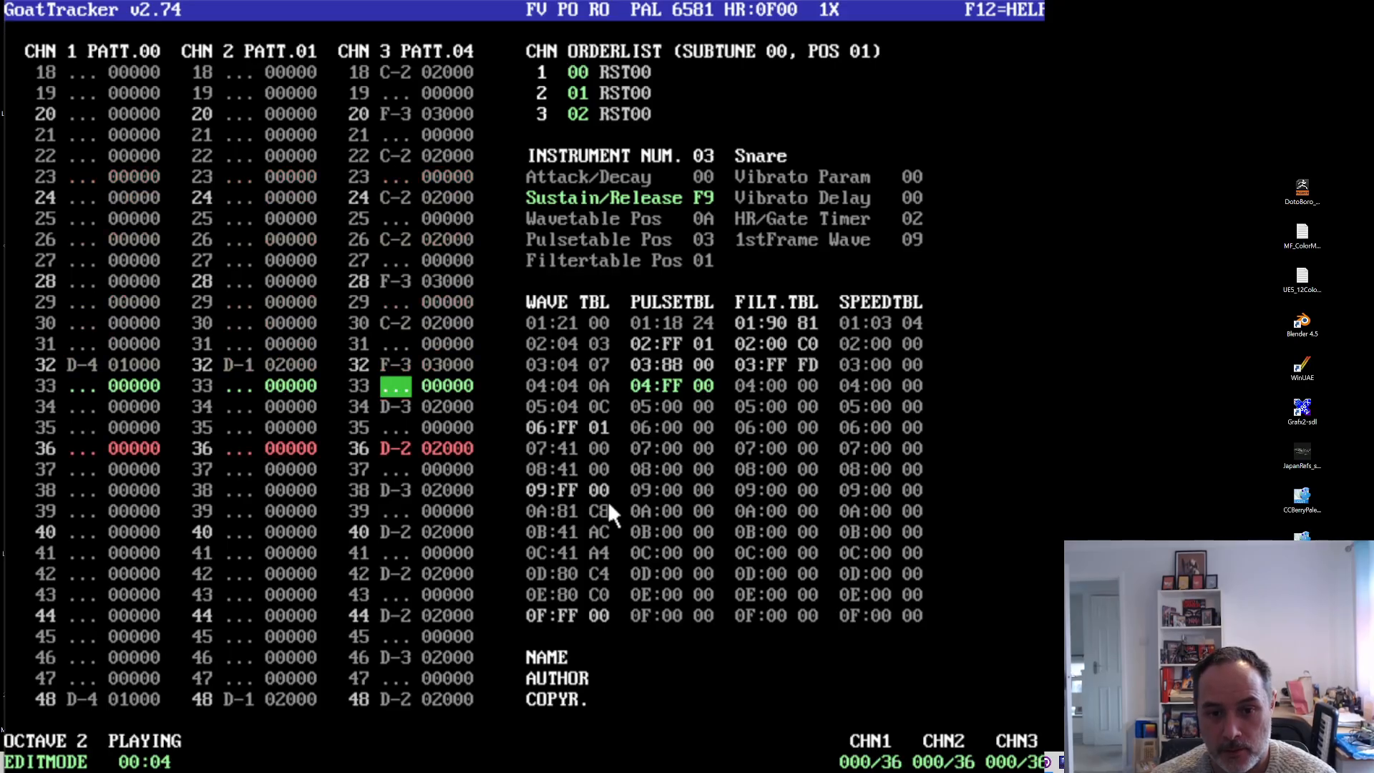
key(Up)
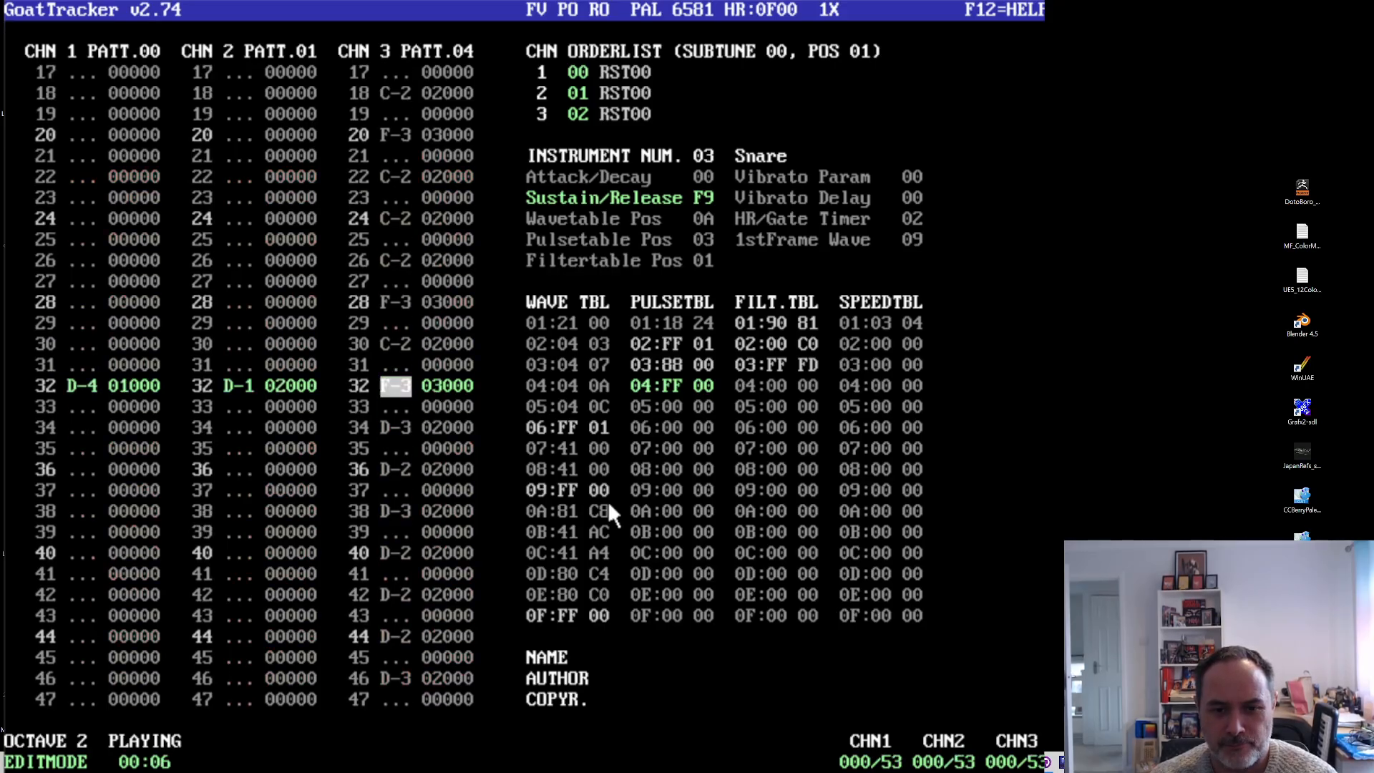
key(F4)
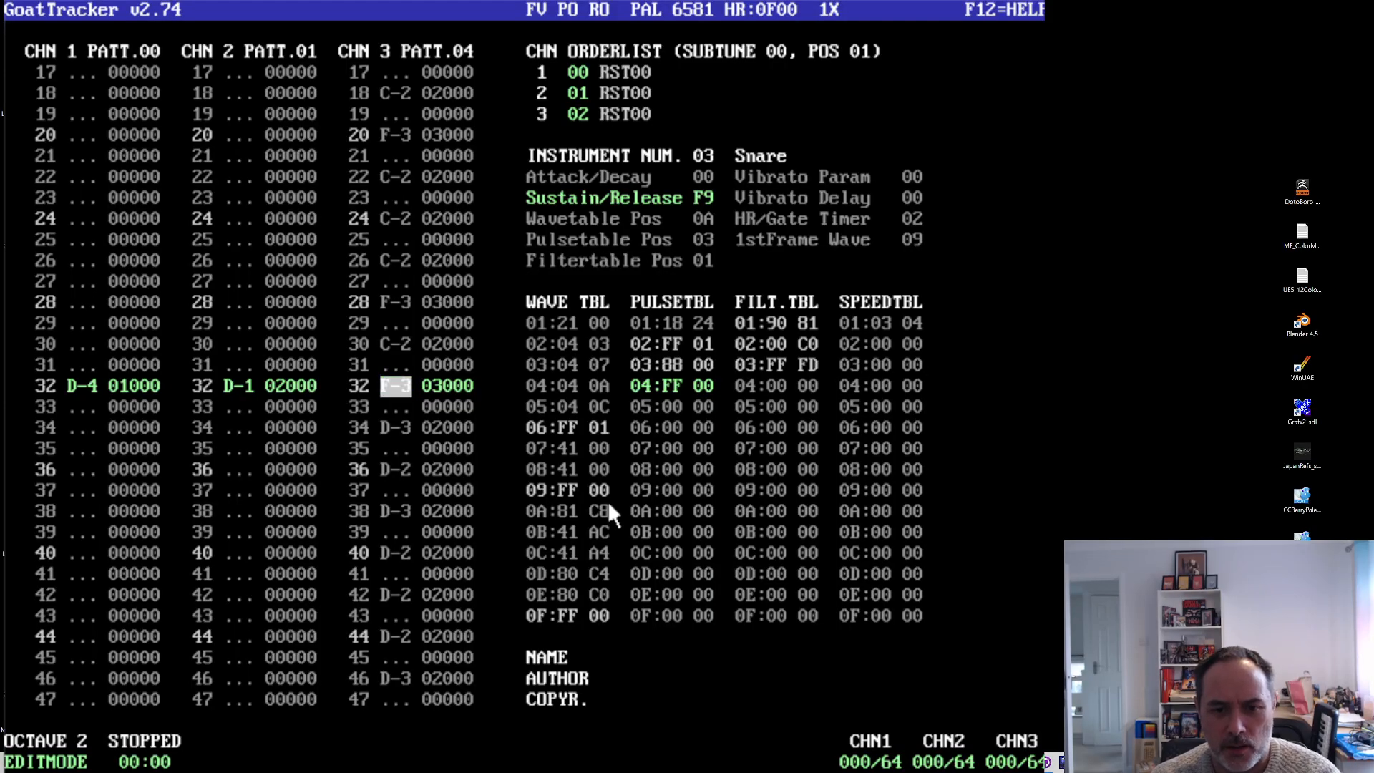
- Switch the autoadvance mode so that entering a note keeps the edit cursor on the same row
key(shift+z)
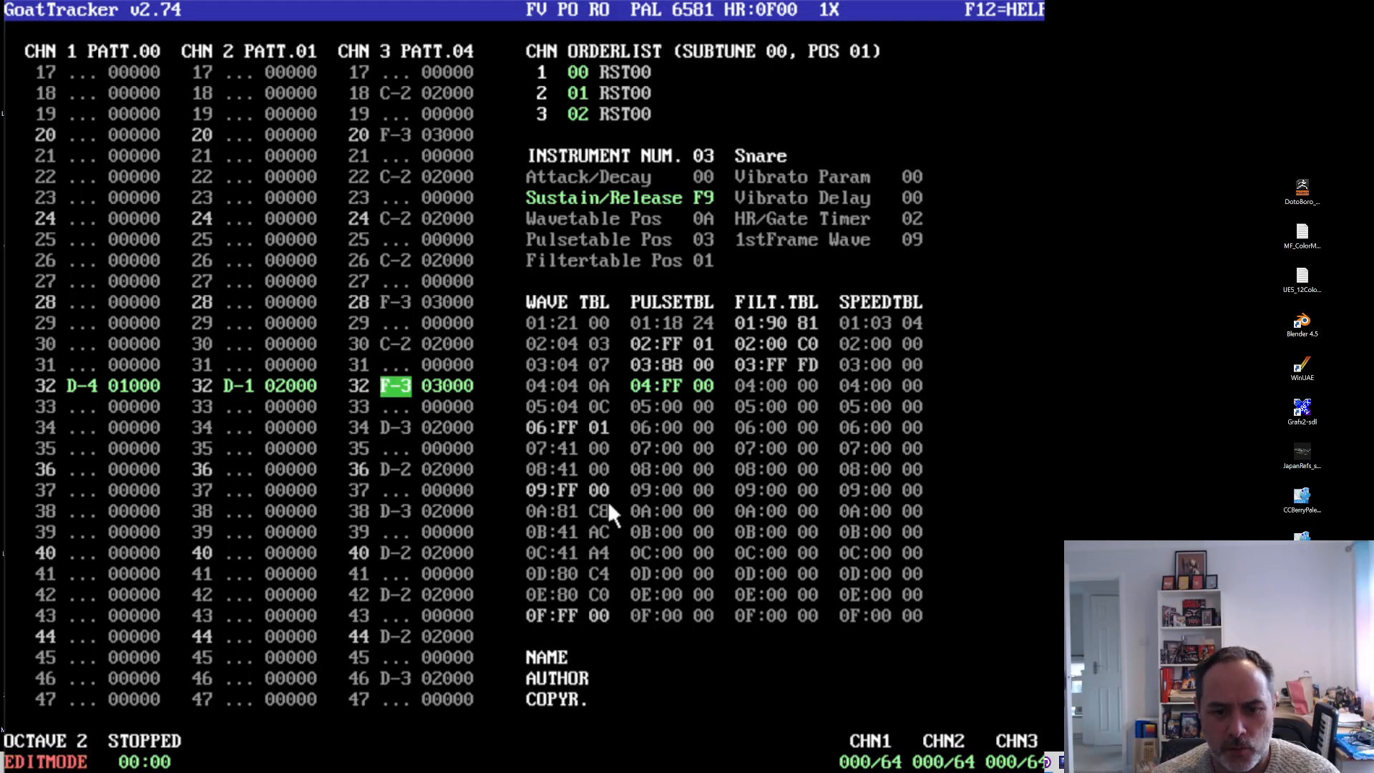
key(Down)
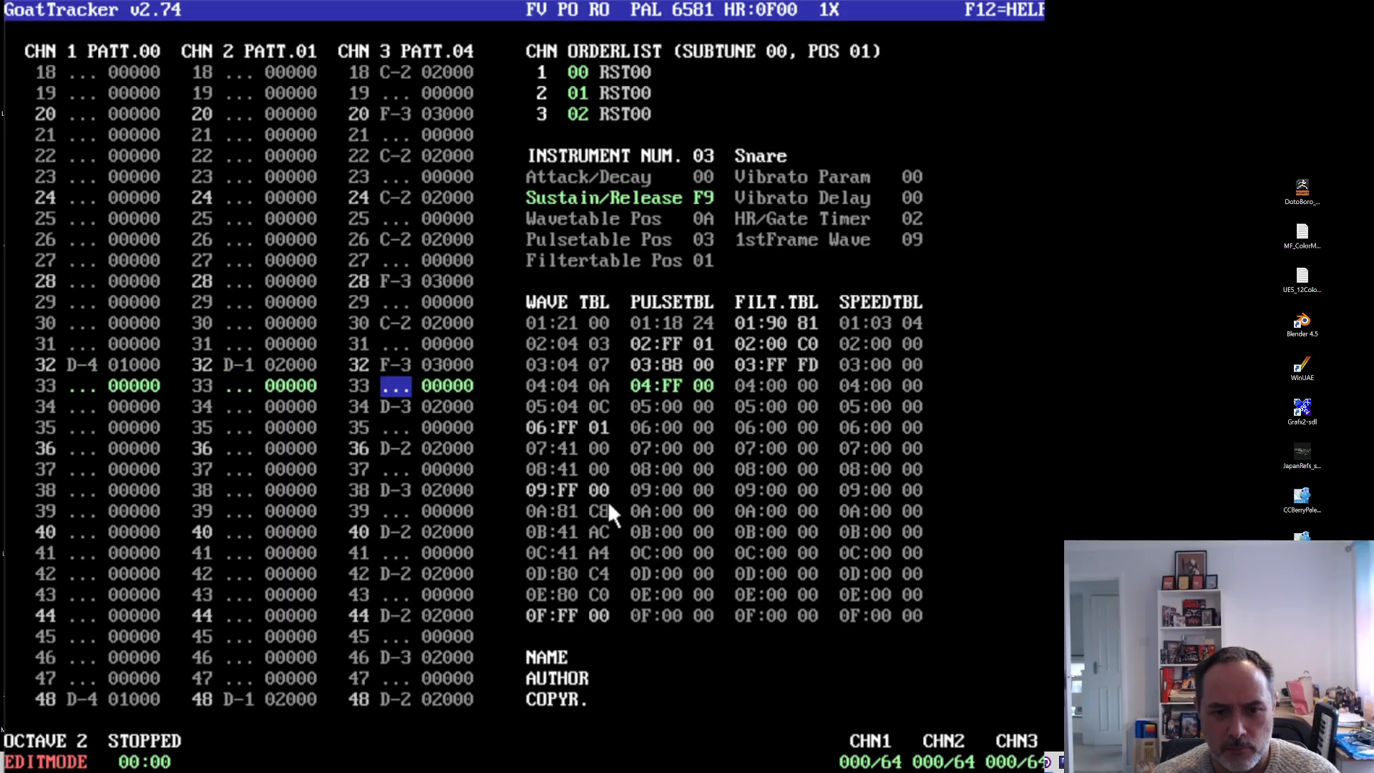
key(Up)
key(Up)
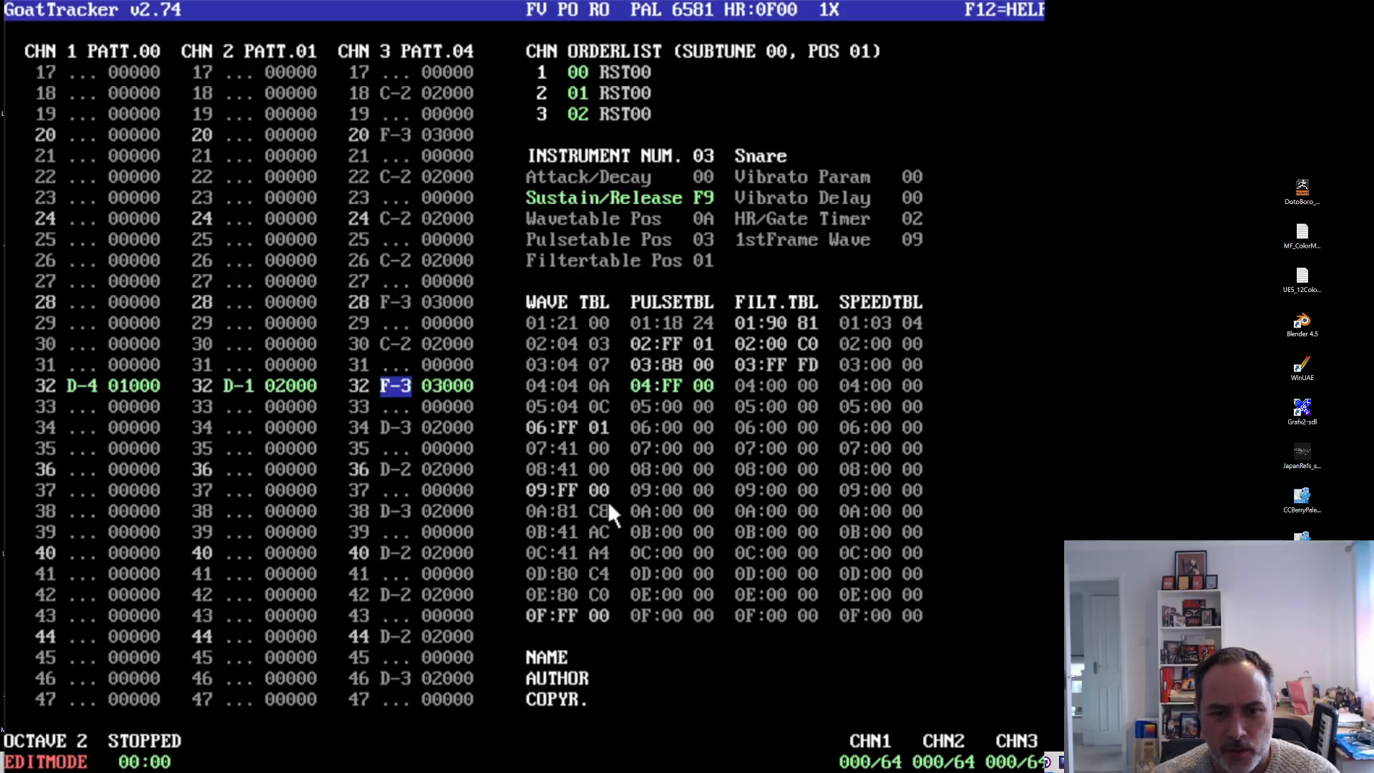
- Paste the copied notes over channel 3's pattern 04 from row 00, replacing the snare entries
key(Up)
key(Up)
key(Up)
key(Up)
key(Up)
key(Up)
key(Up)
key(Up)
key(Up)
key(Up)
key(Up)
key(Up)
key(Up)
key(Up)
key(Up)
key(Up)
key(Up)
key(Up)
key(Up)
key(Up)
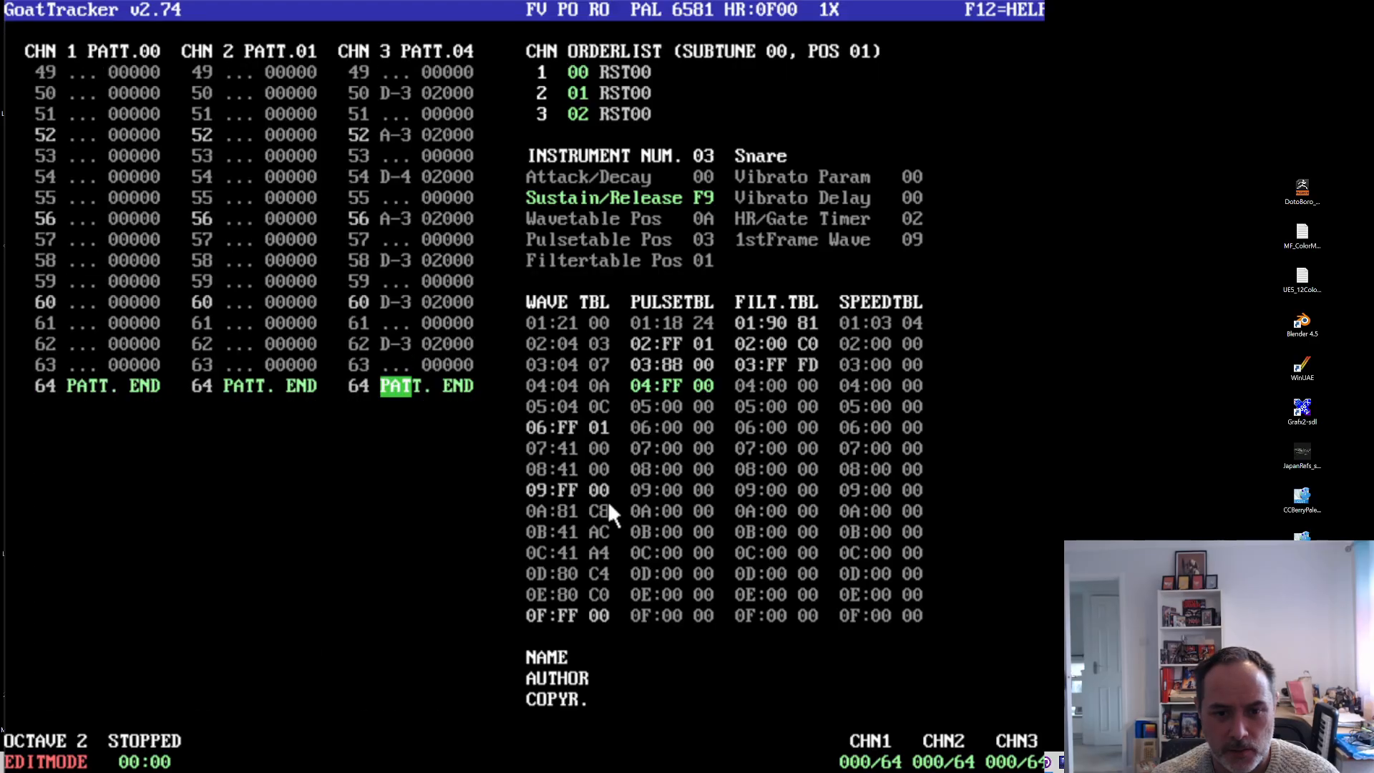
key(Down)
key(Up)
key(Down)
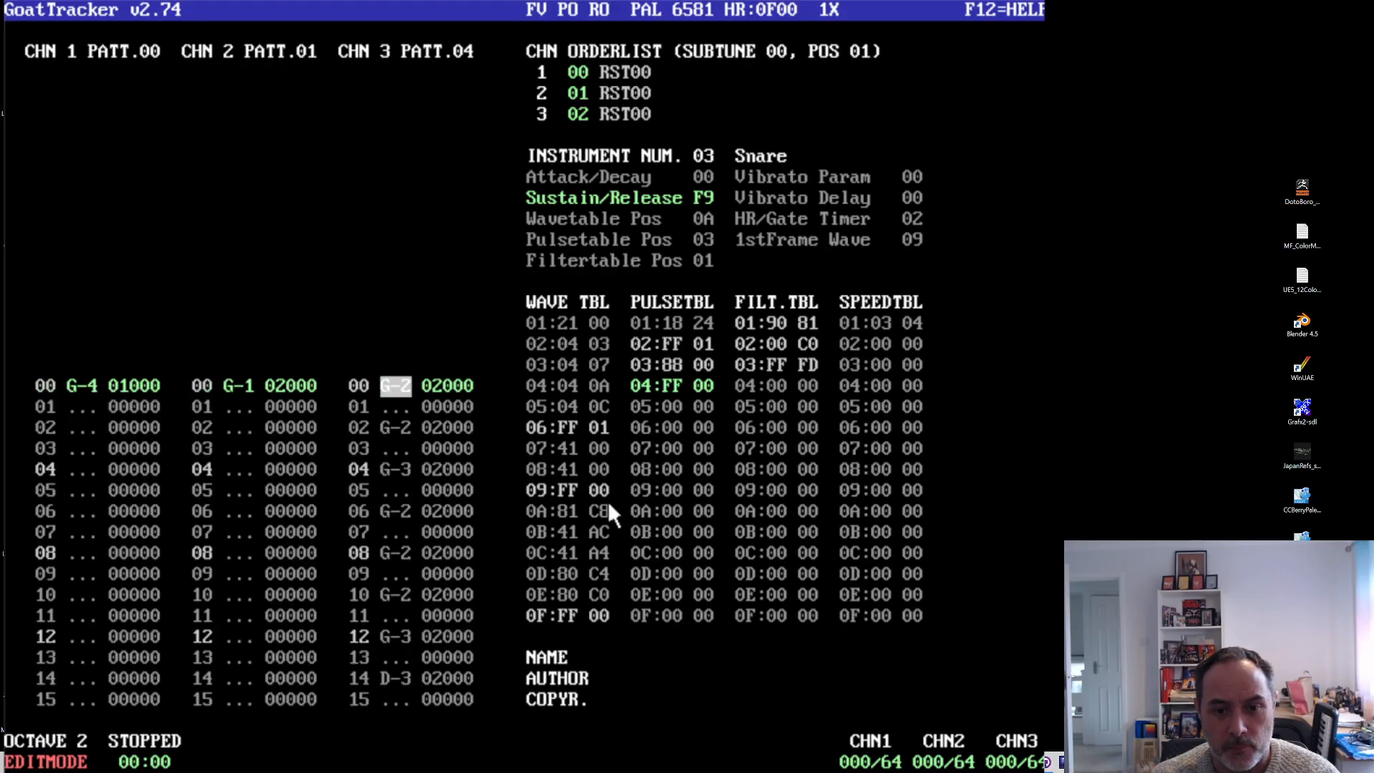
- Set row 04 of channel 3's pattern 04 to an F-3 snare note with instrument 03
key(Down)
key(Down)
key(Down)
key(Down)
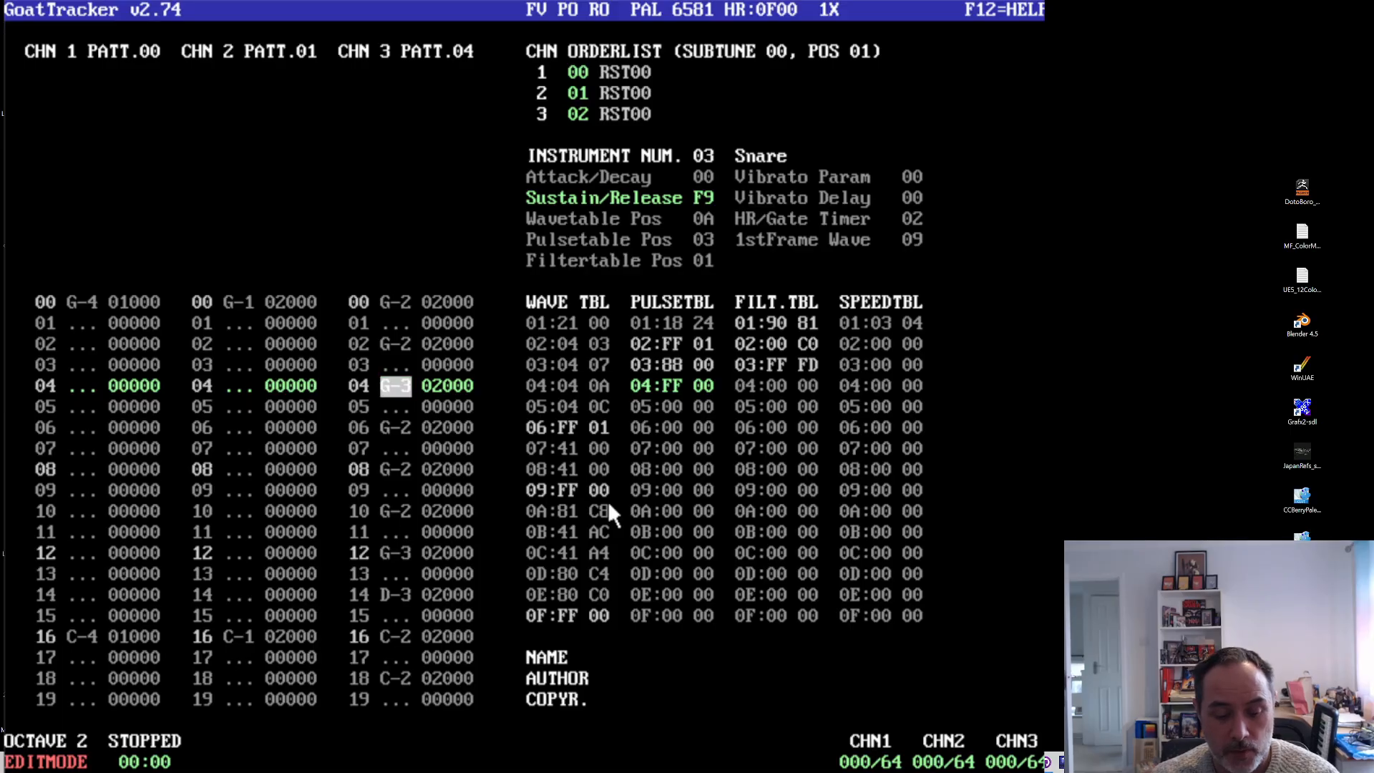
key(r)
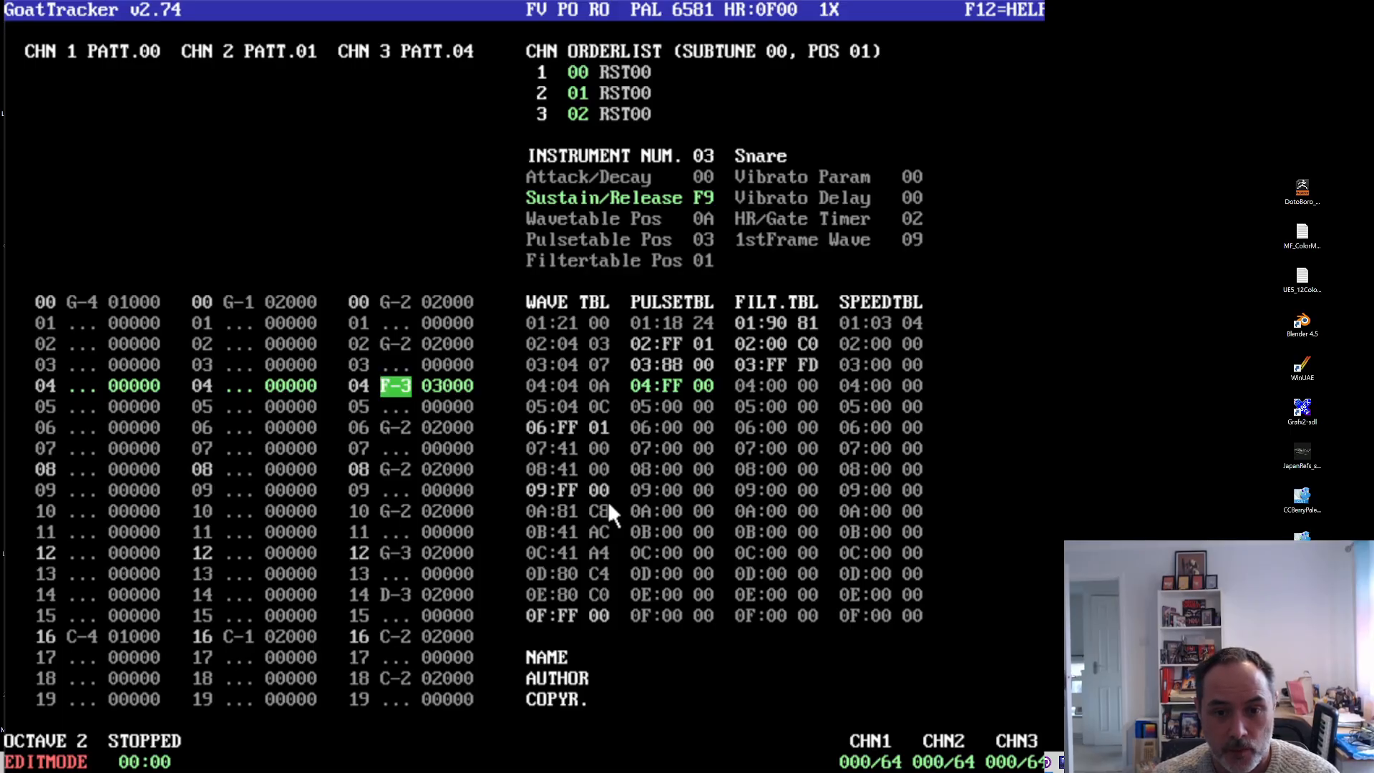
key(Down)
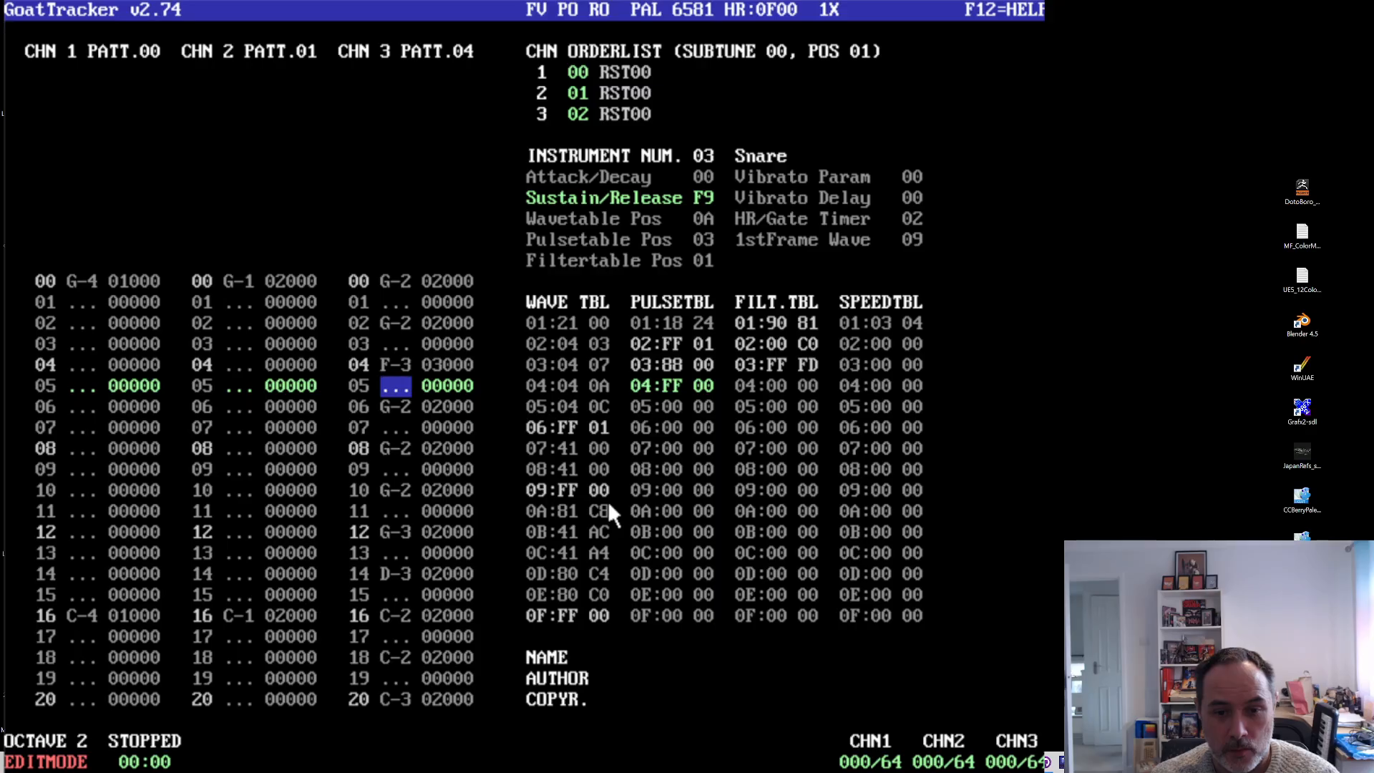
key(Up)
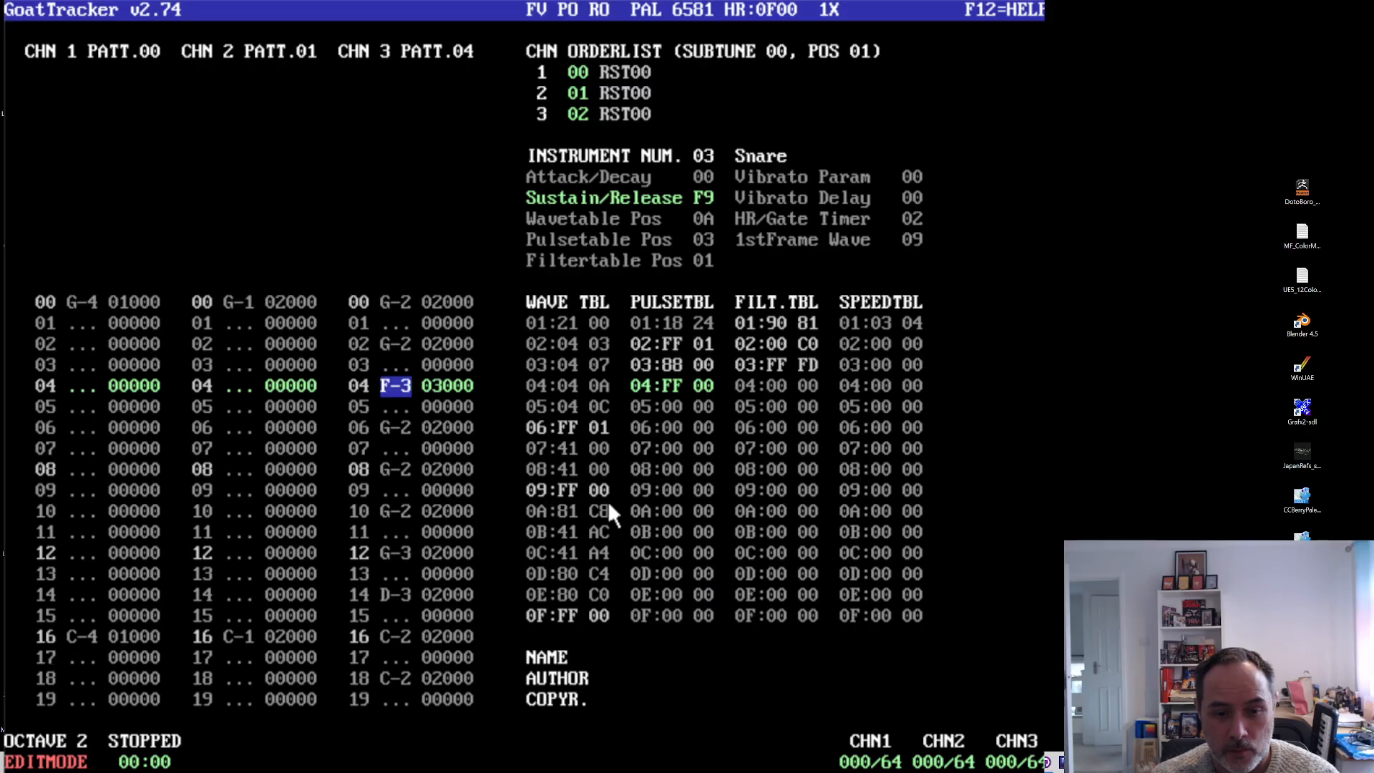
- Replace the note on row 12 of channel 3's pattern 04 with an F-3 snare using instrument 03
key(Down)
key(Down)
key(Down)
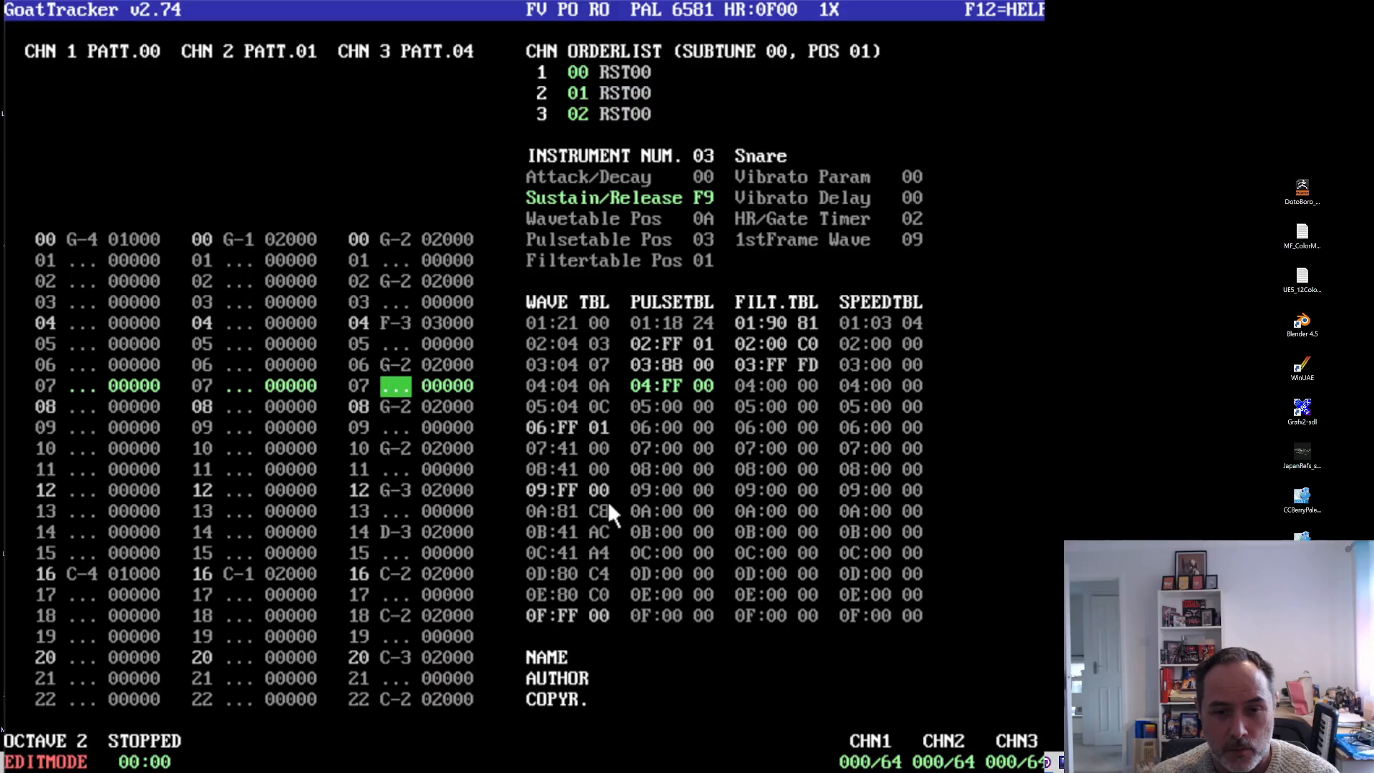
key(Up)
key(Down)
key(Down)
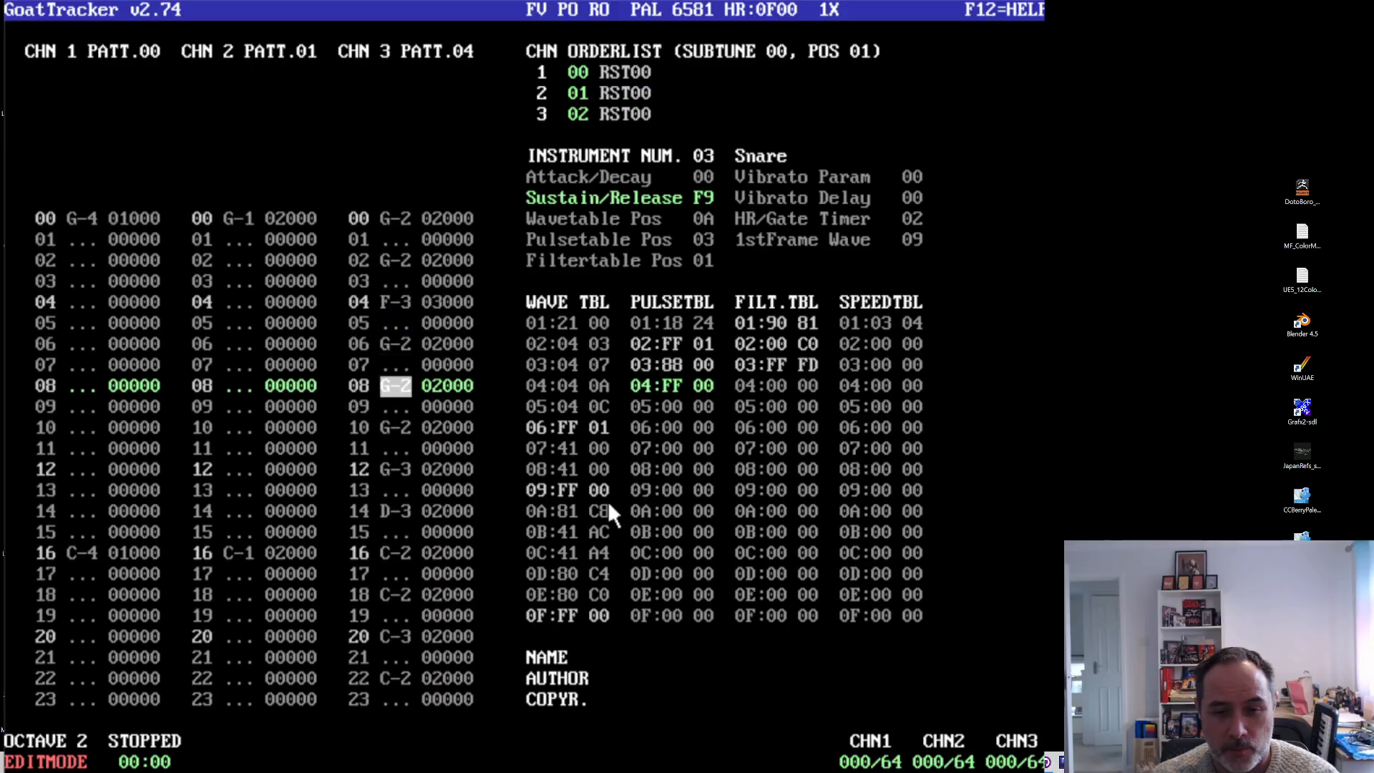
key(Down)
key(Down)
key(Down)
key(Down)
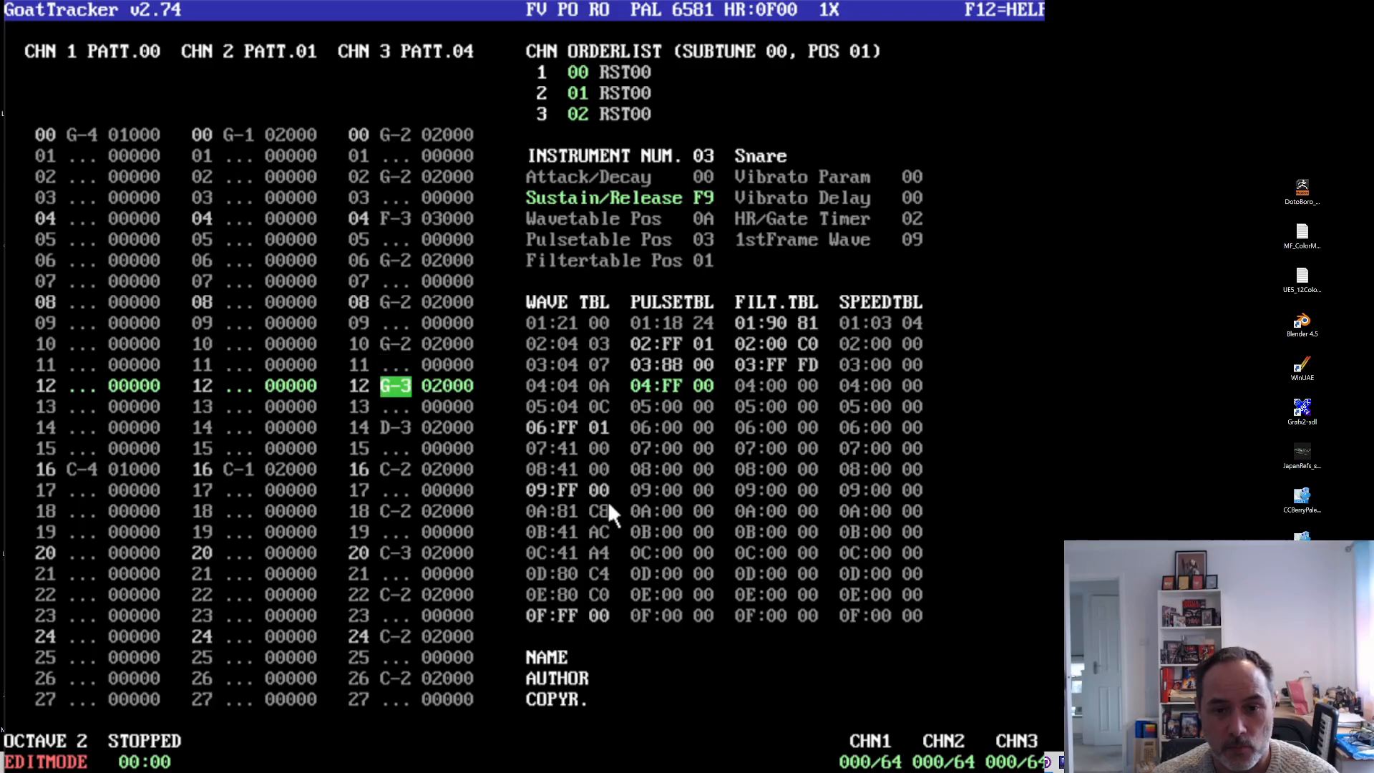
key(r)
- Insert two empty rows at row 18 of channel 3's pattern 04
key(Down)
key(Down)
key(Down)
key(Down)
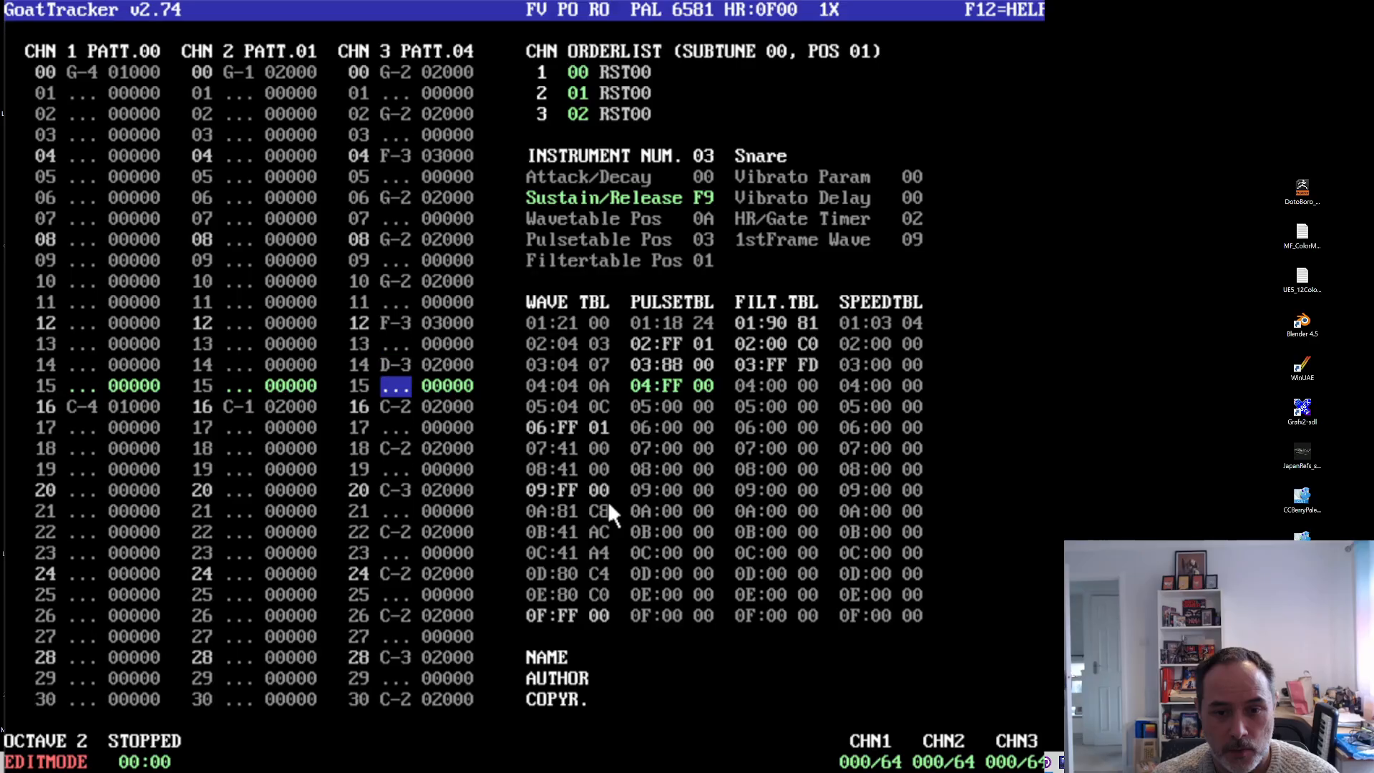
key(Down)
key(Down)
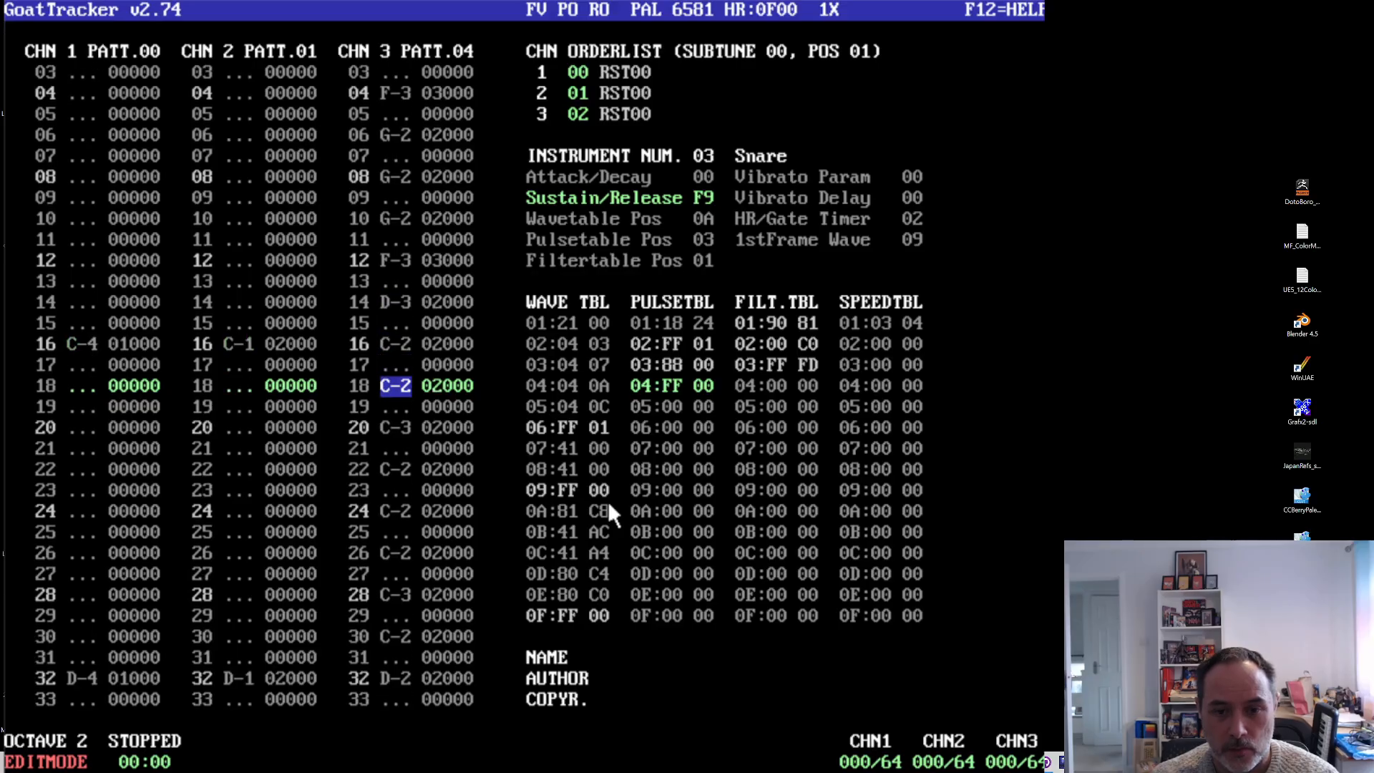
key(Insert)
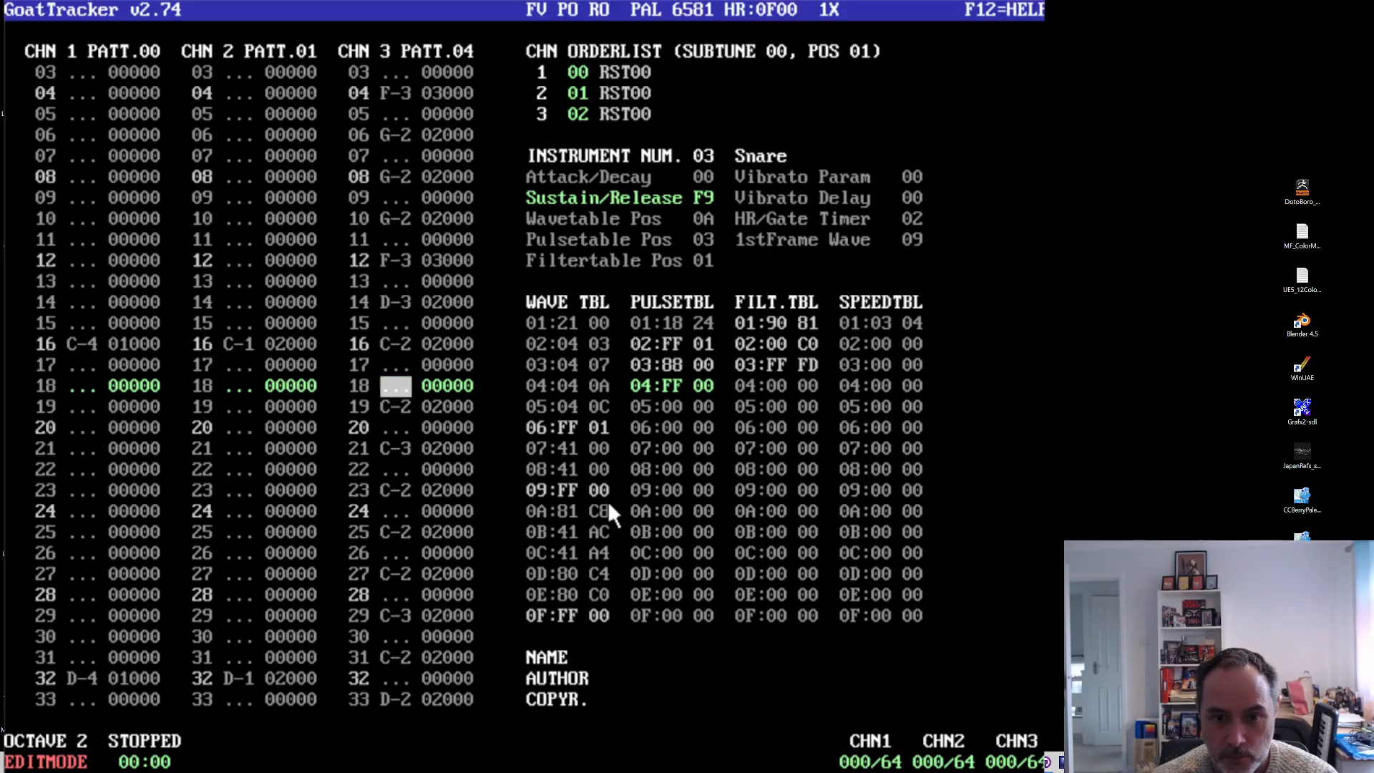
key(Insert)
- Restore channel 3's pattern 04 by pasting the copied notes over it from row 00
key(Up)
key(Up)
key(Up)
key(Up)
key(Up)
key(Up)
key(Up)
key(Up)
key(Up)
key(Up)
key(Up)
key(Up)
key(Up)
key(Up)
key(Up)
key(Up)
key(Up)
key(Up)
key(Up)
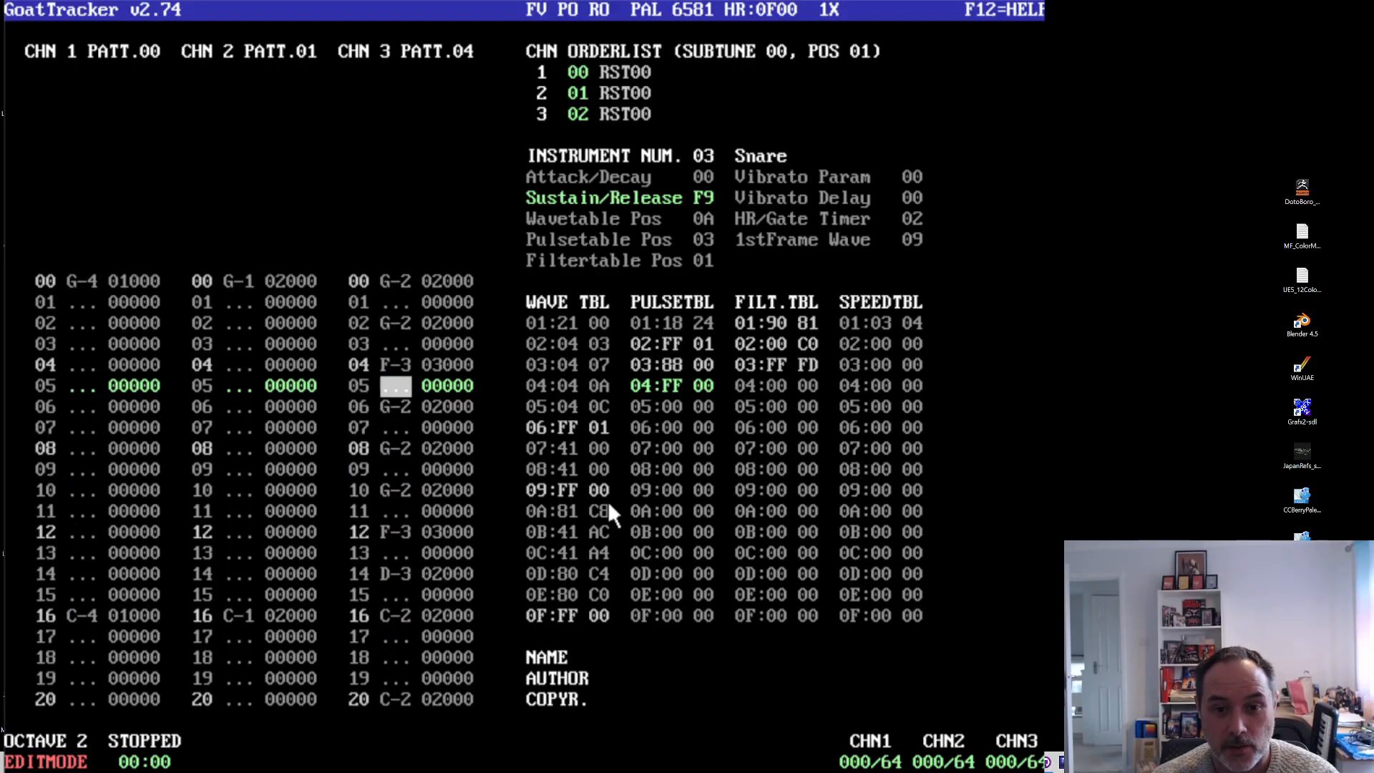
key(Down)
key(Up)
key(Down)
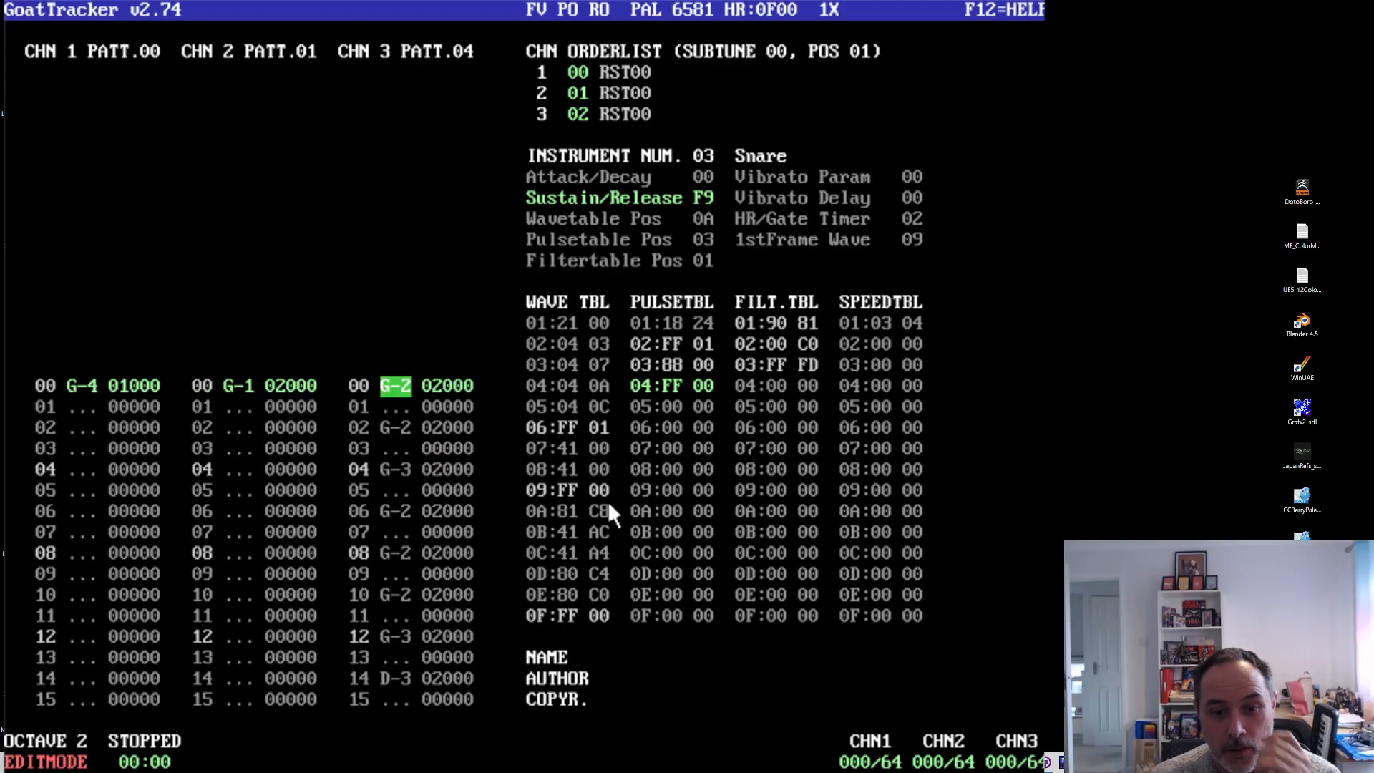
- Play the song from the start with the edit cursor on row 04 of channel 3, and stop playback
key(Down)
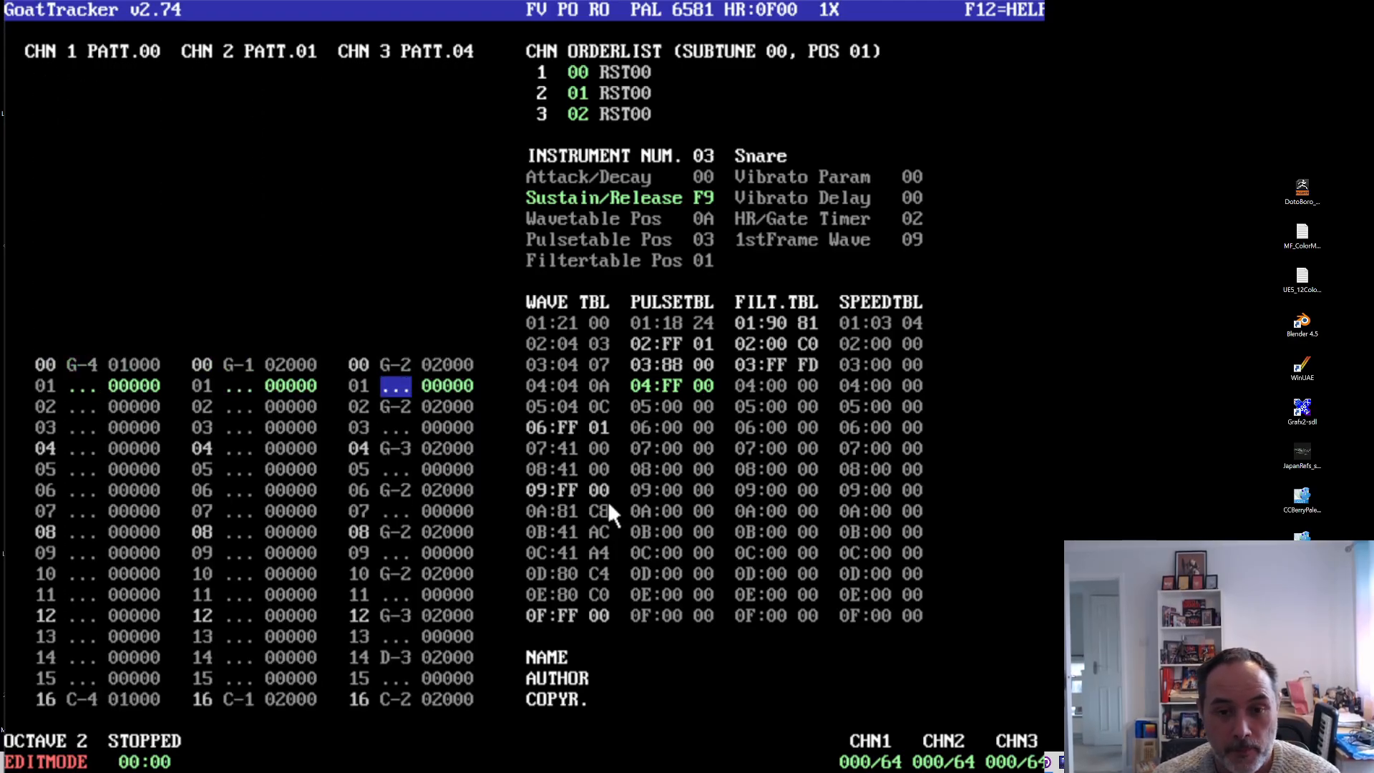
key(Down)
key(Down)
key(Down)
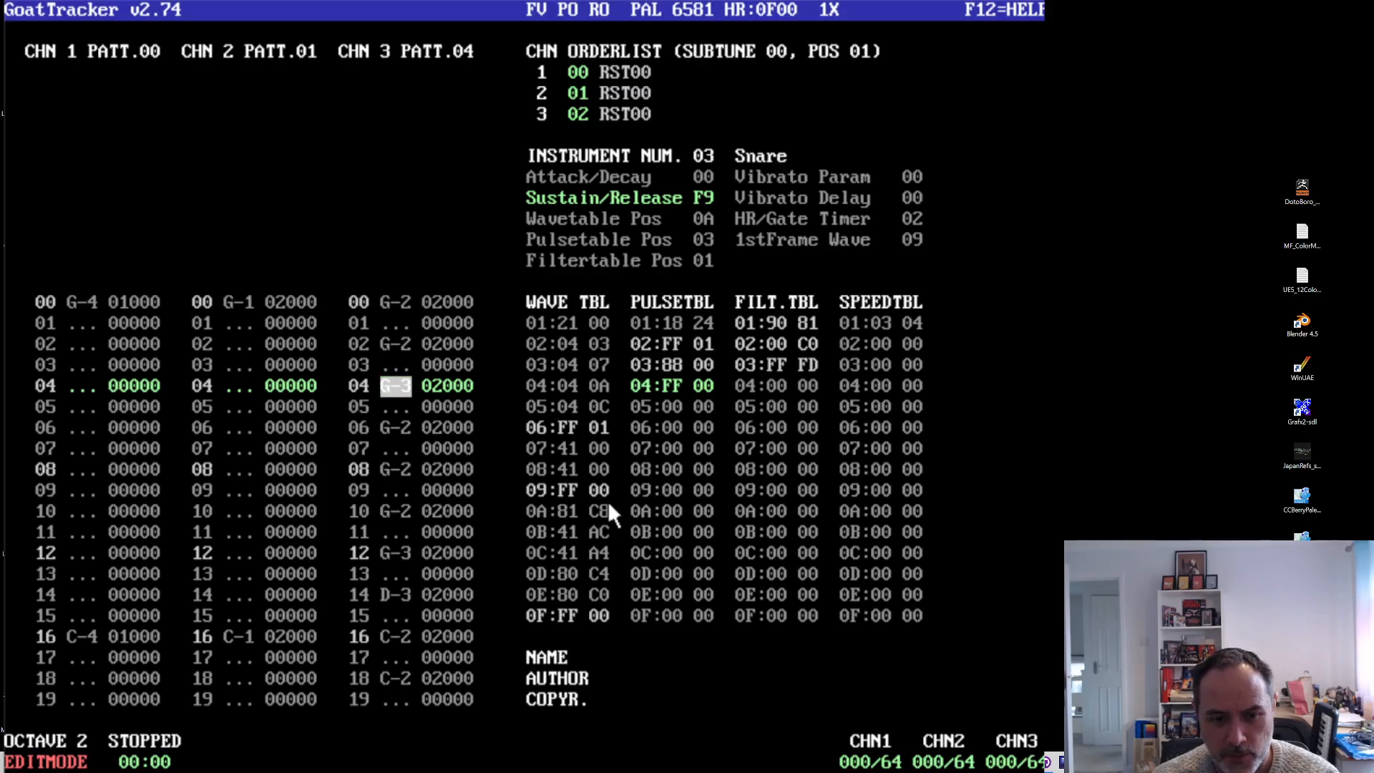
key(F1)
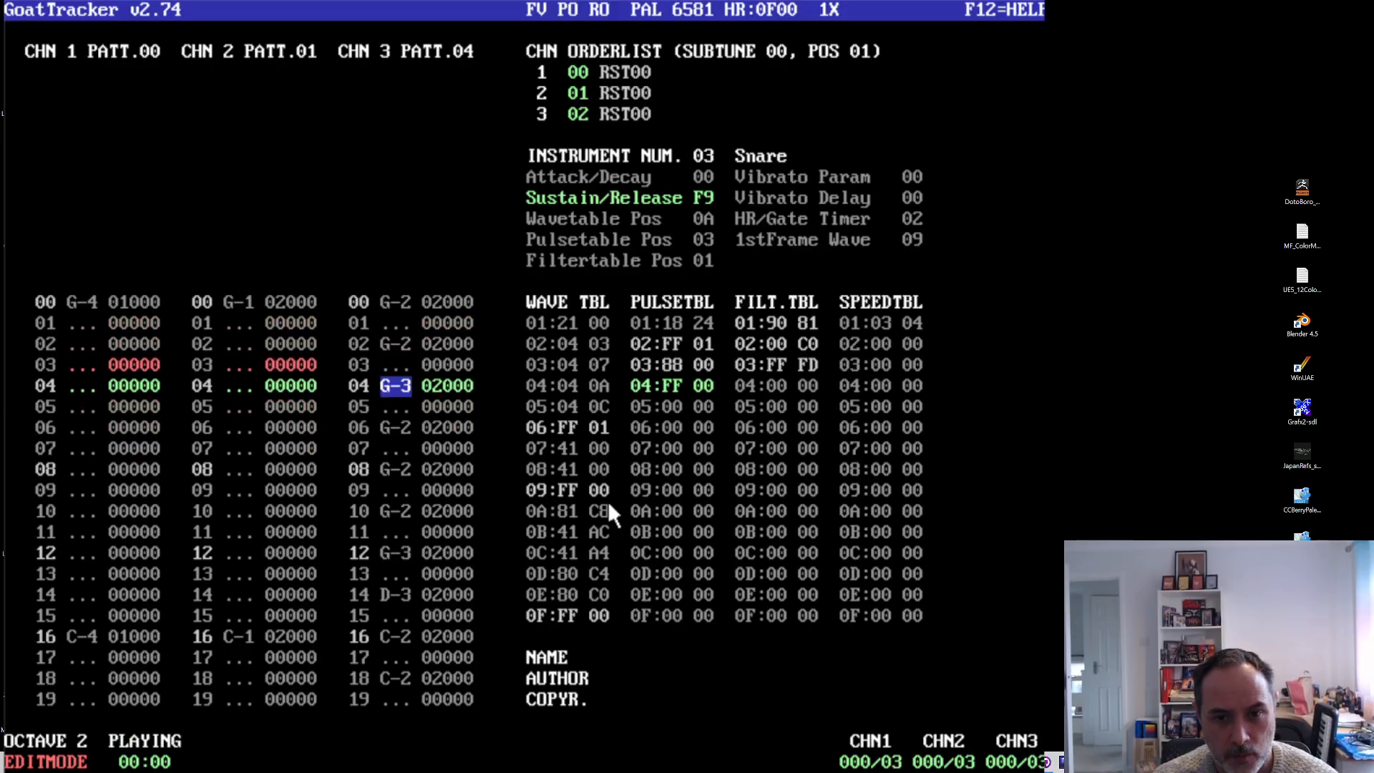
key(F4)
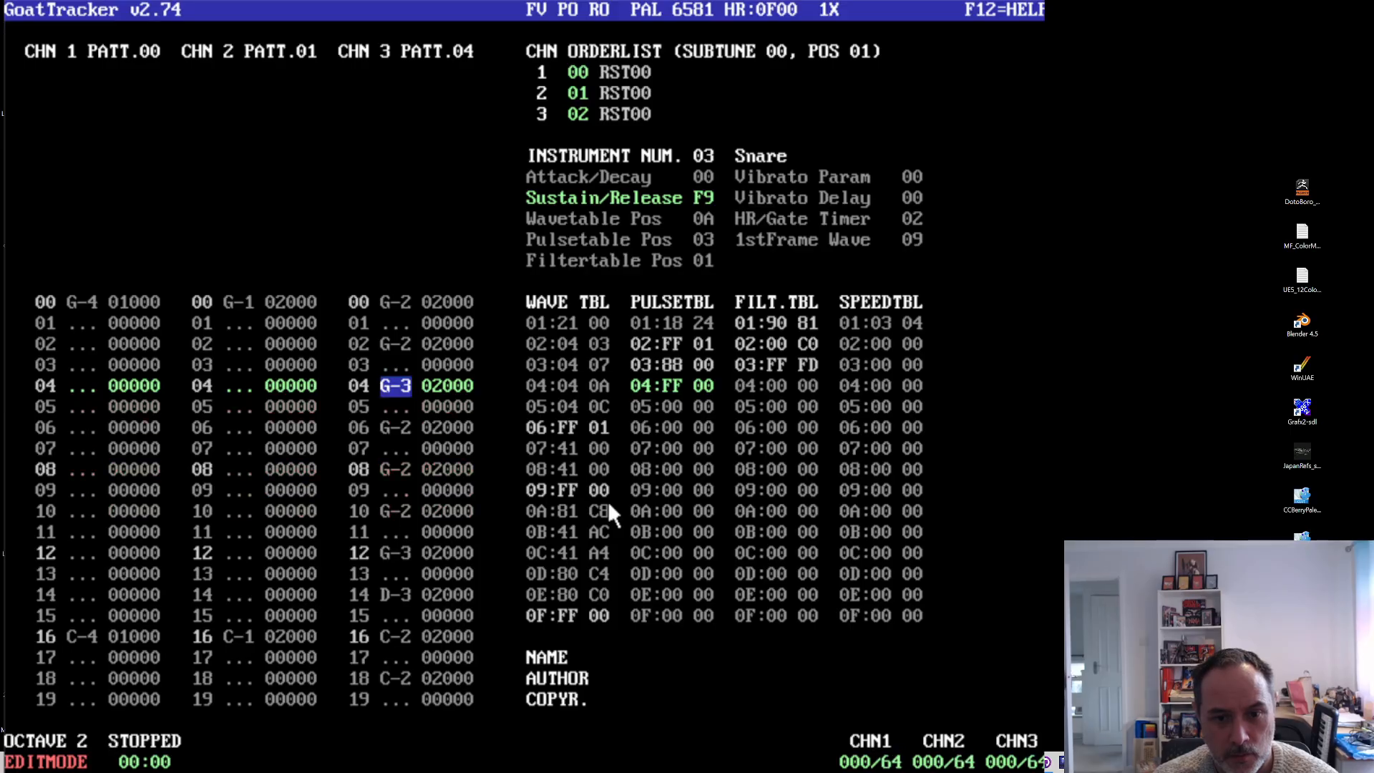
key(Down)
key(Down)
key(Up)
key(Up)
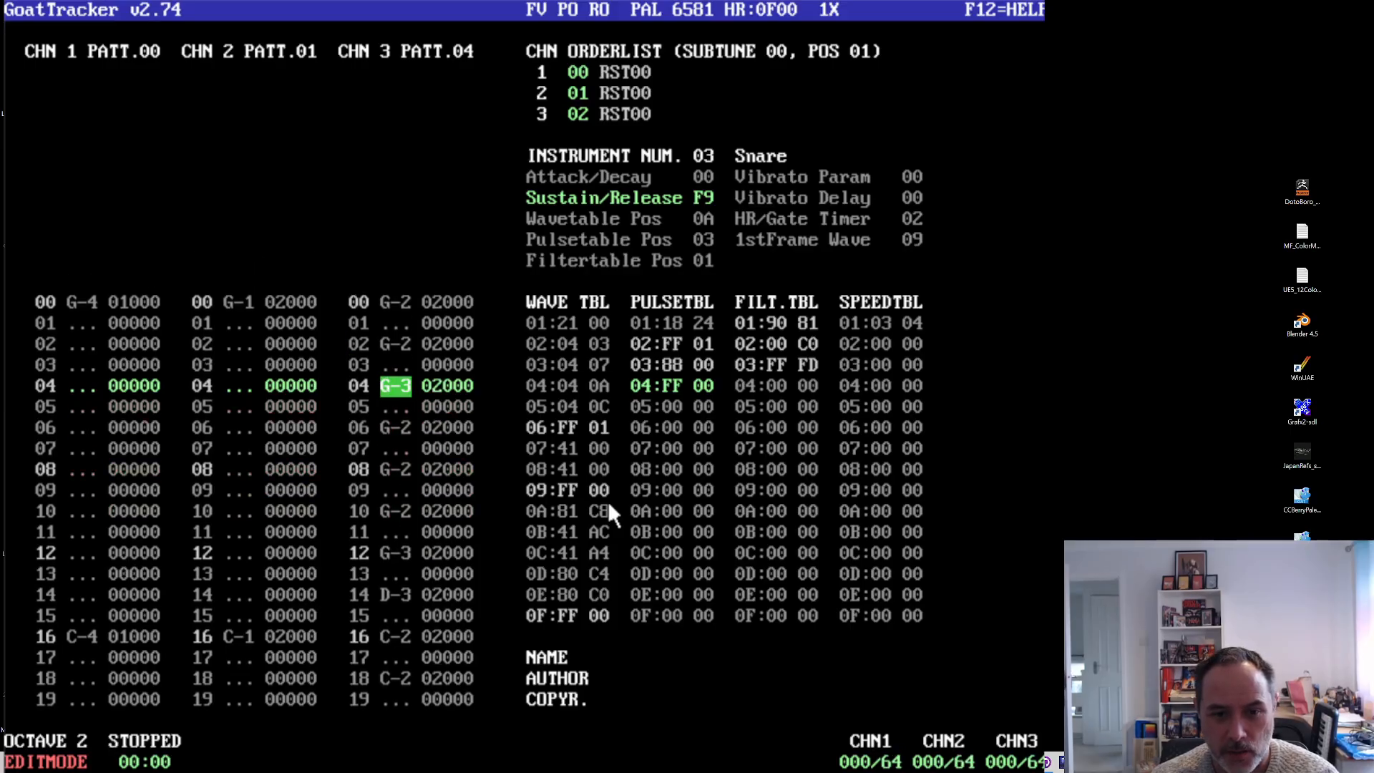
key(Left)
key(Left)
key(Left)
key(Left)
key(Left)
key(Left)
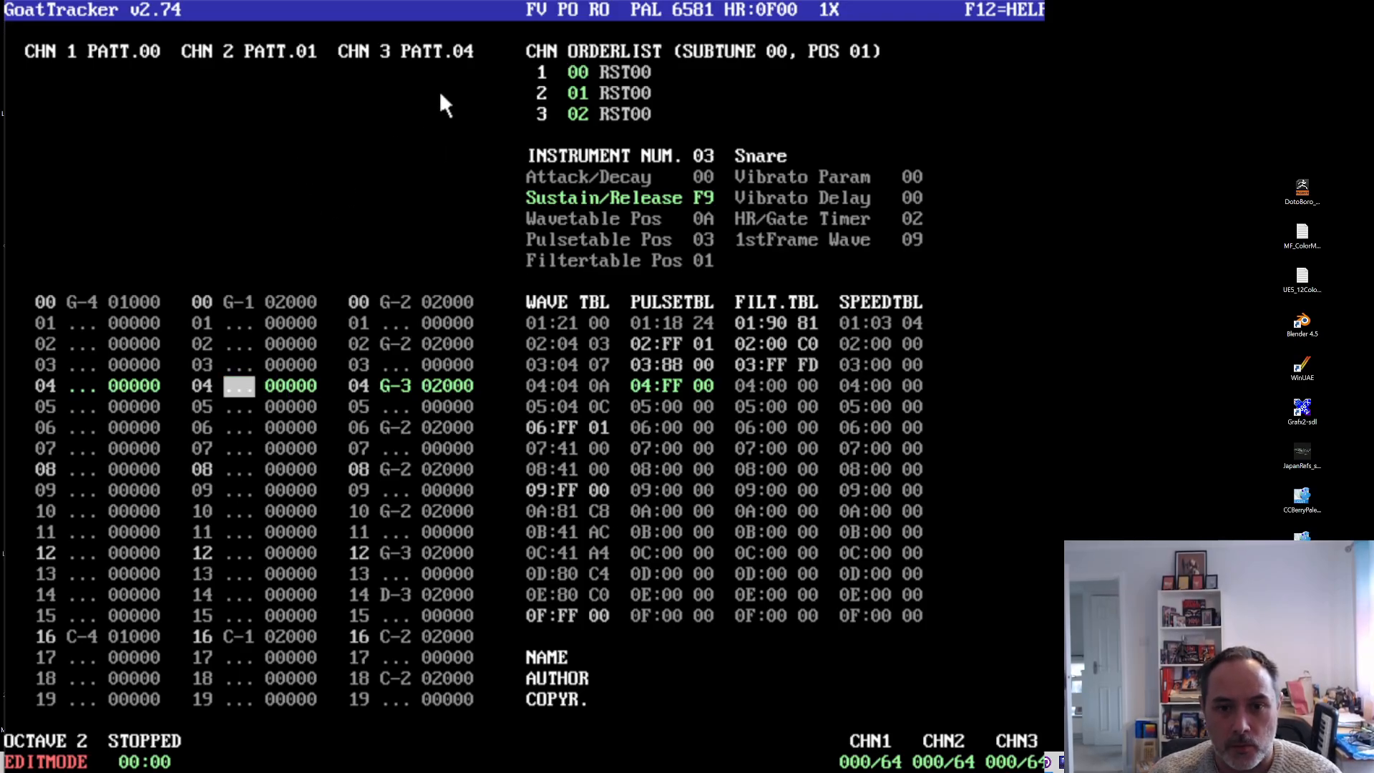
- Switch channel 3 to the empty pattern 05 and try an F-3 snare with instrument 03 on row 00
click(458, 53)
click(388, 328)
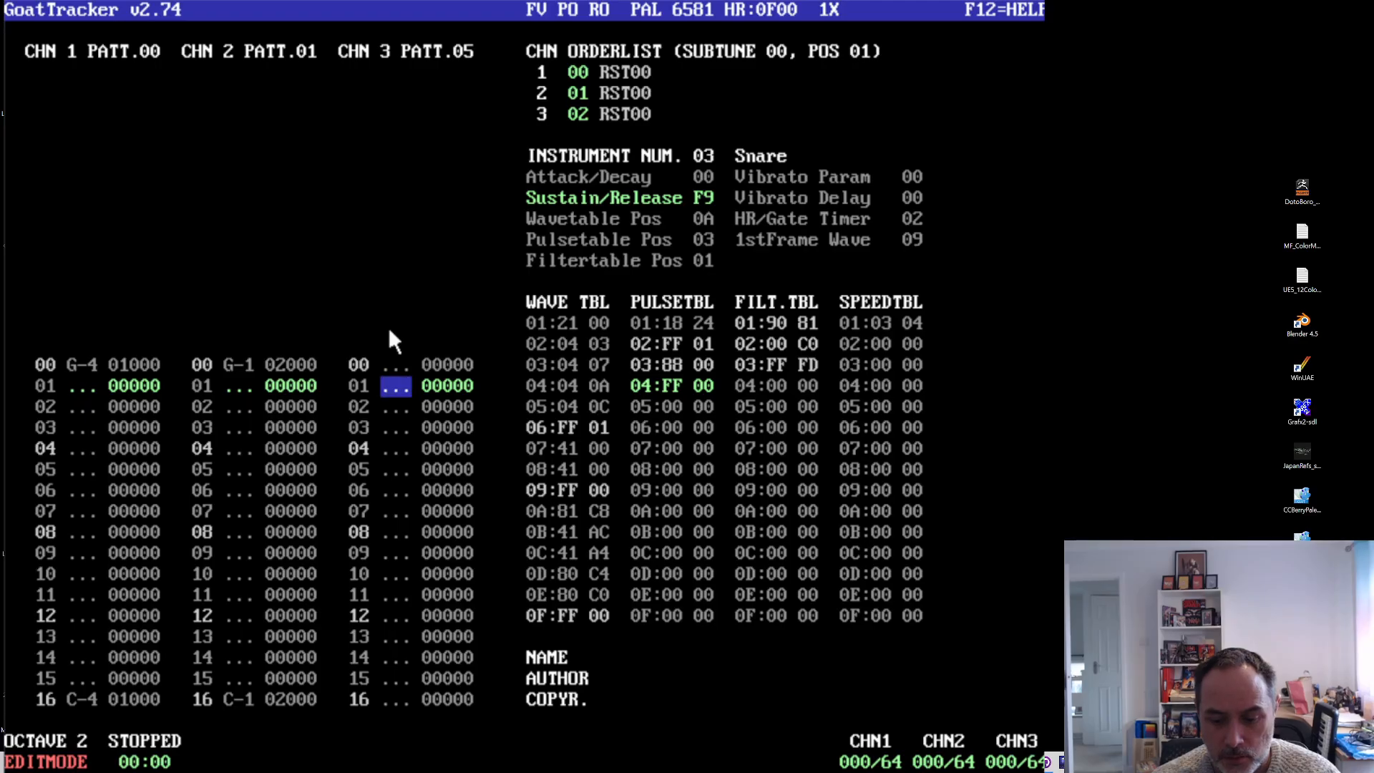
key(Up)
key(Up)
key(Down)
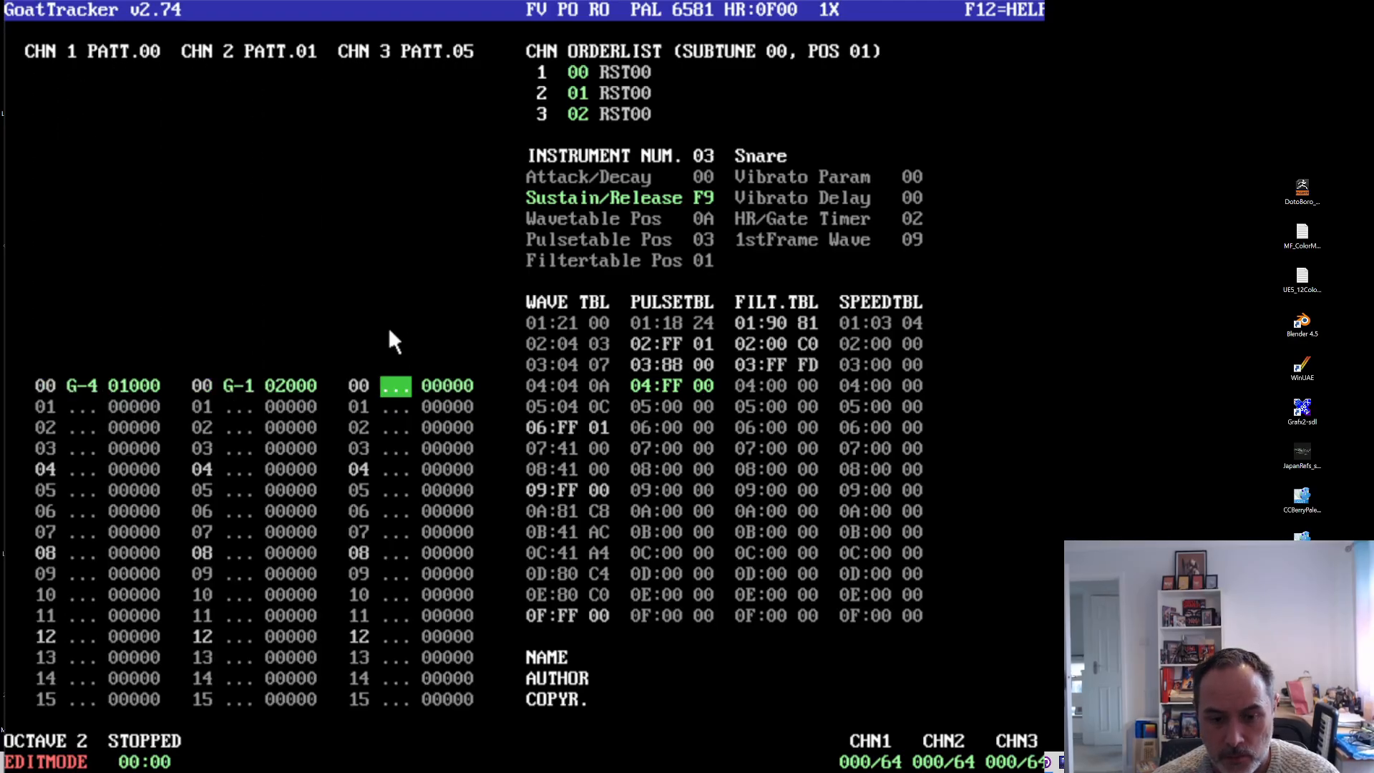
key(1)
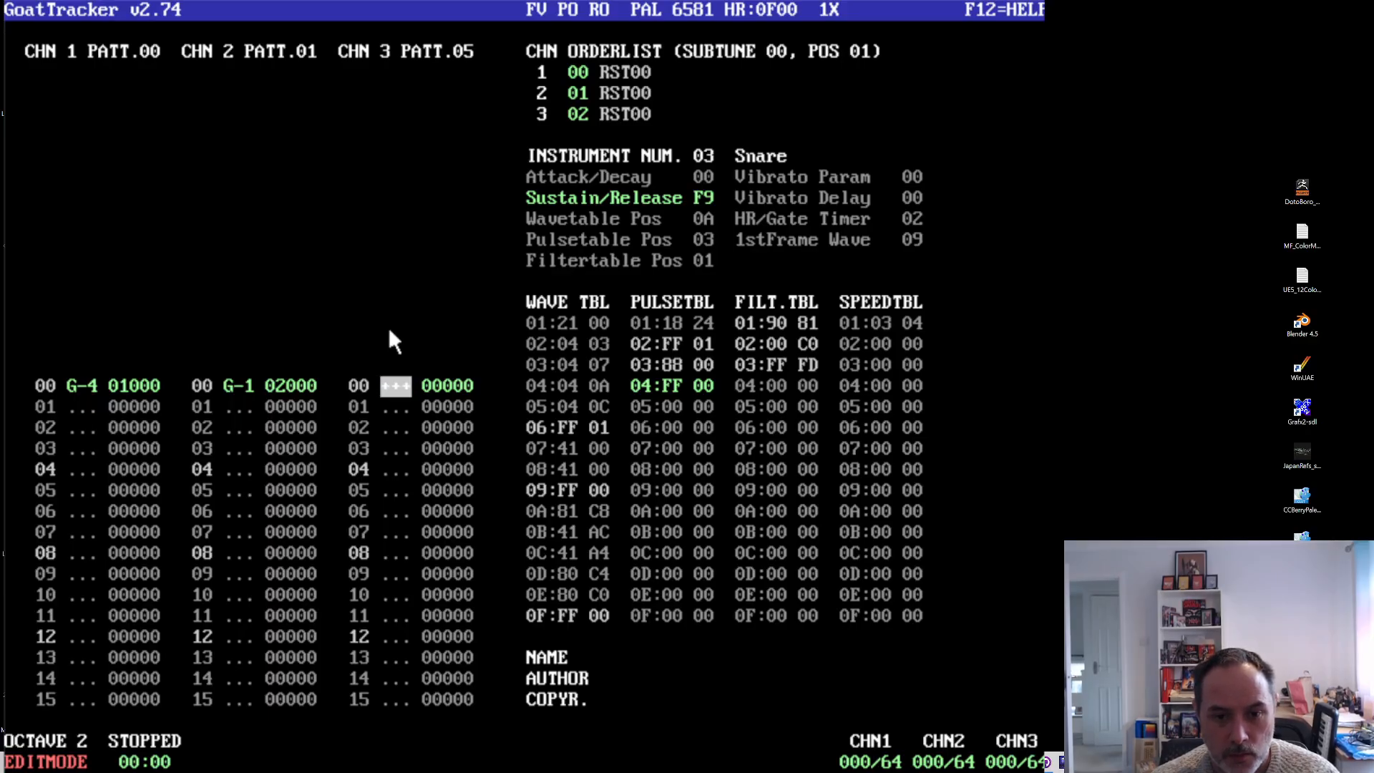
key(1)
key(1)
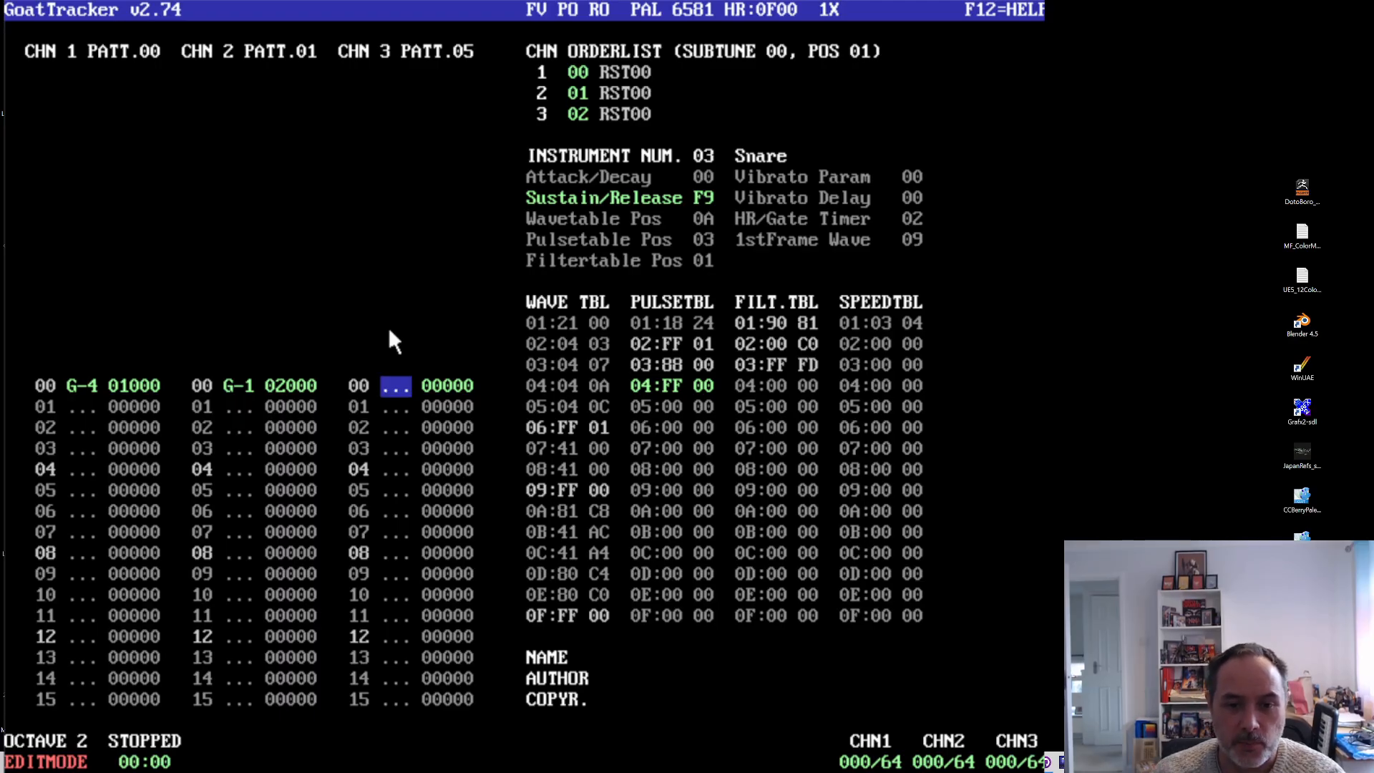
key(r)
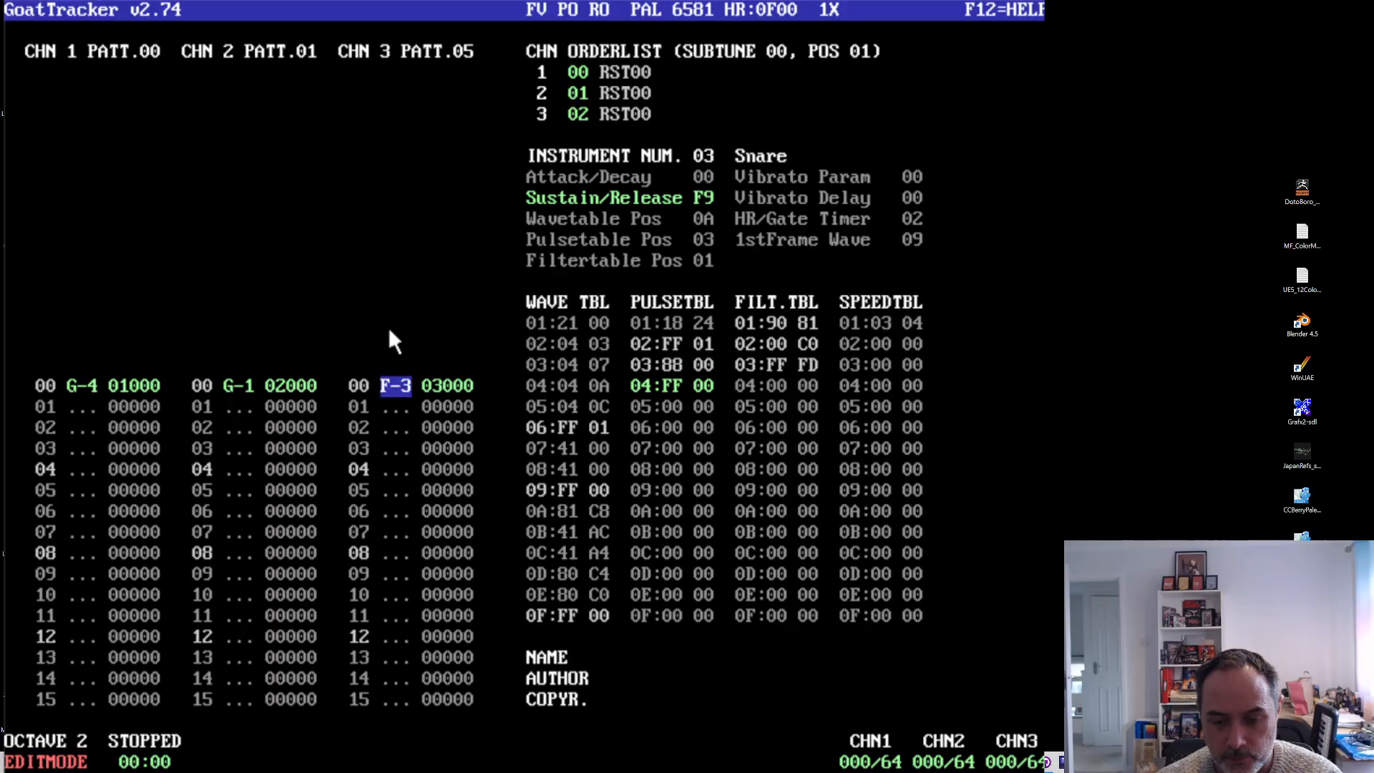
key(Down)
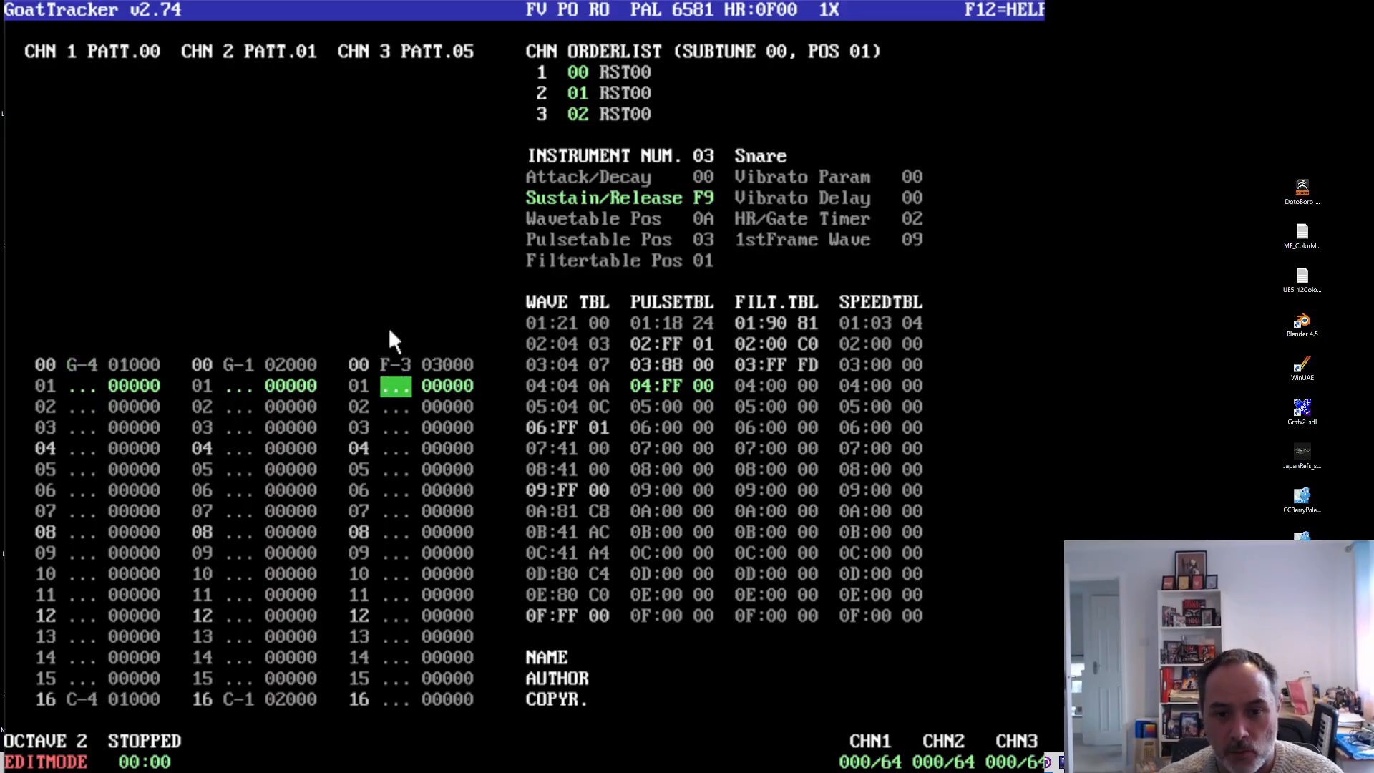
key(Up)
- Consult the keyboard help, and play the song from the start and stop it
key(F12)
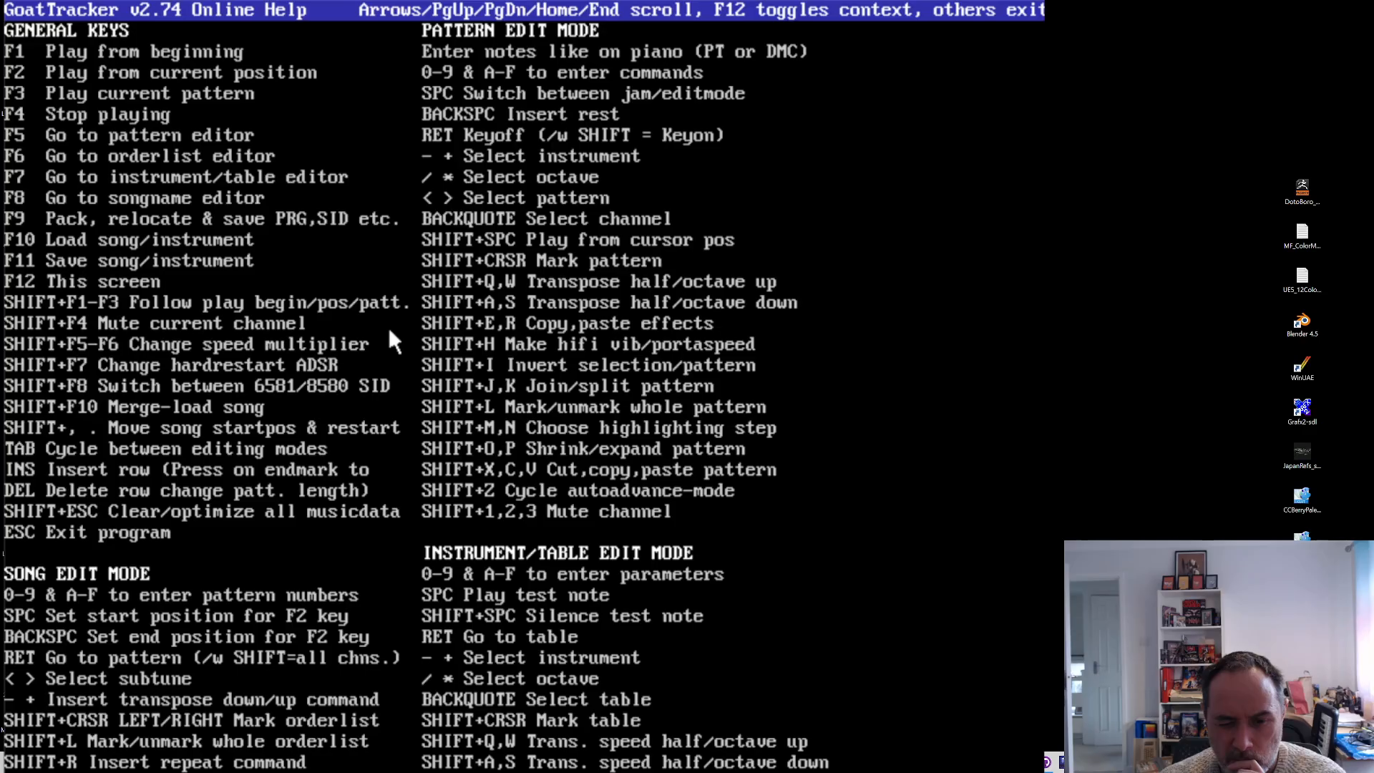
key(F12)
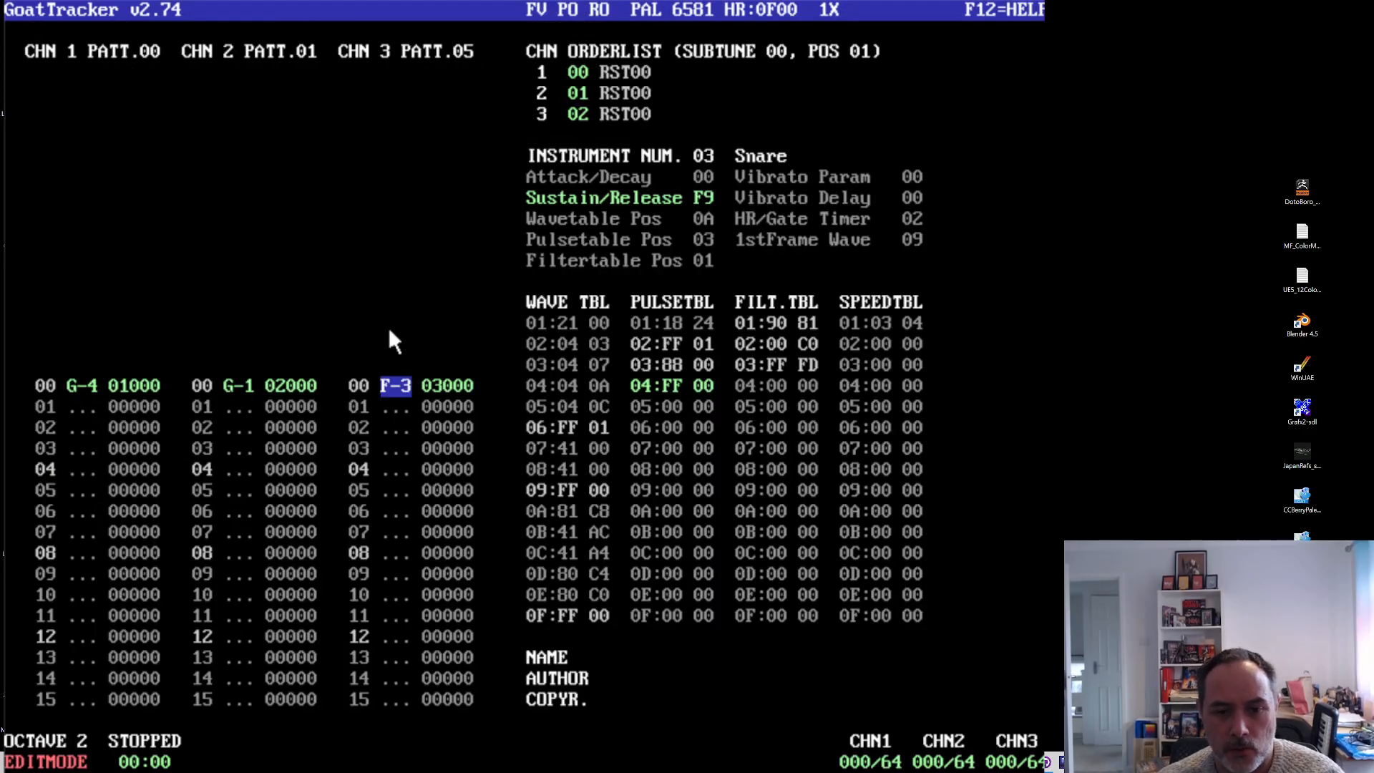
key(F1)
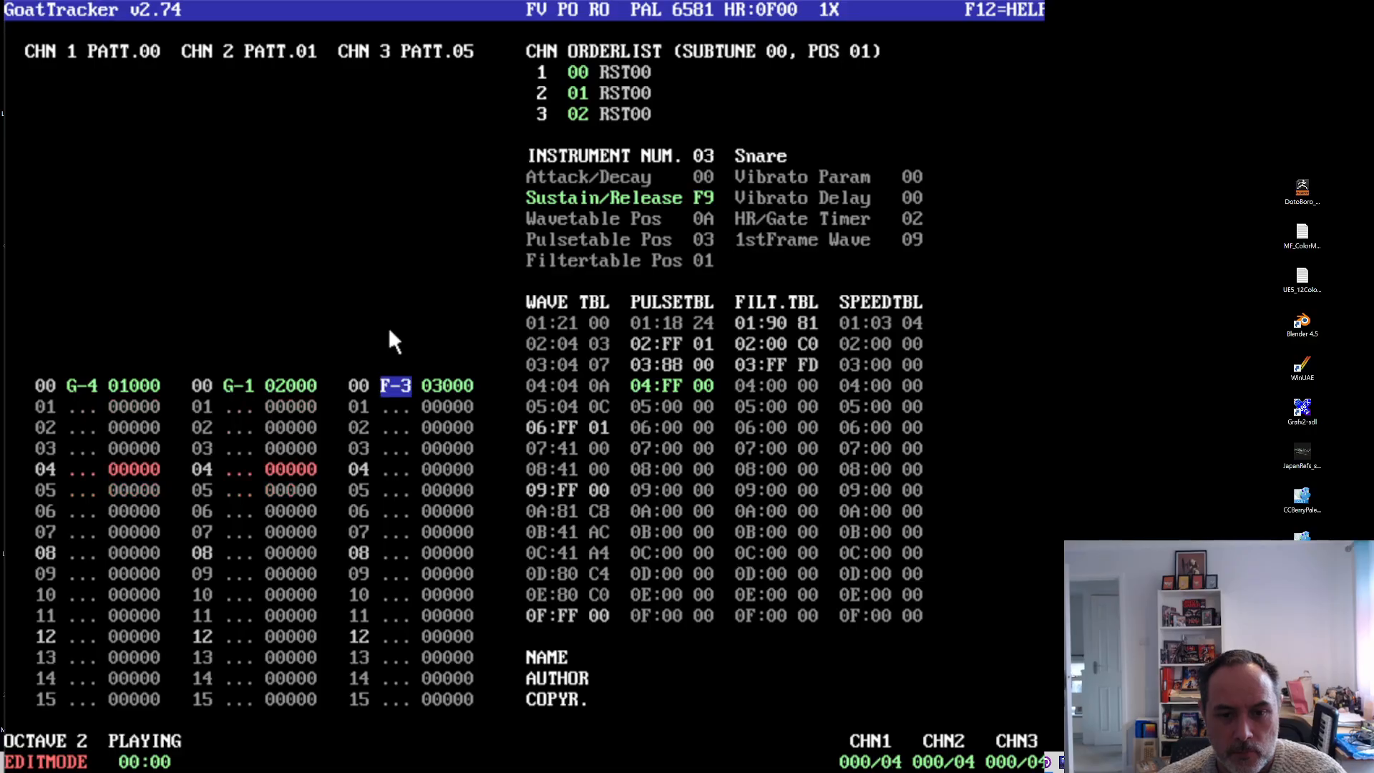
key(F4)
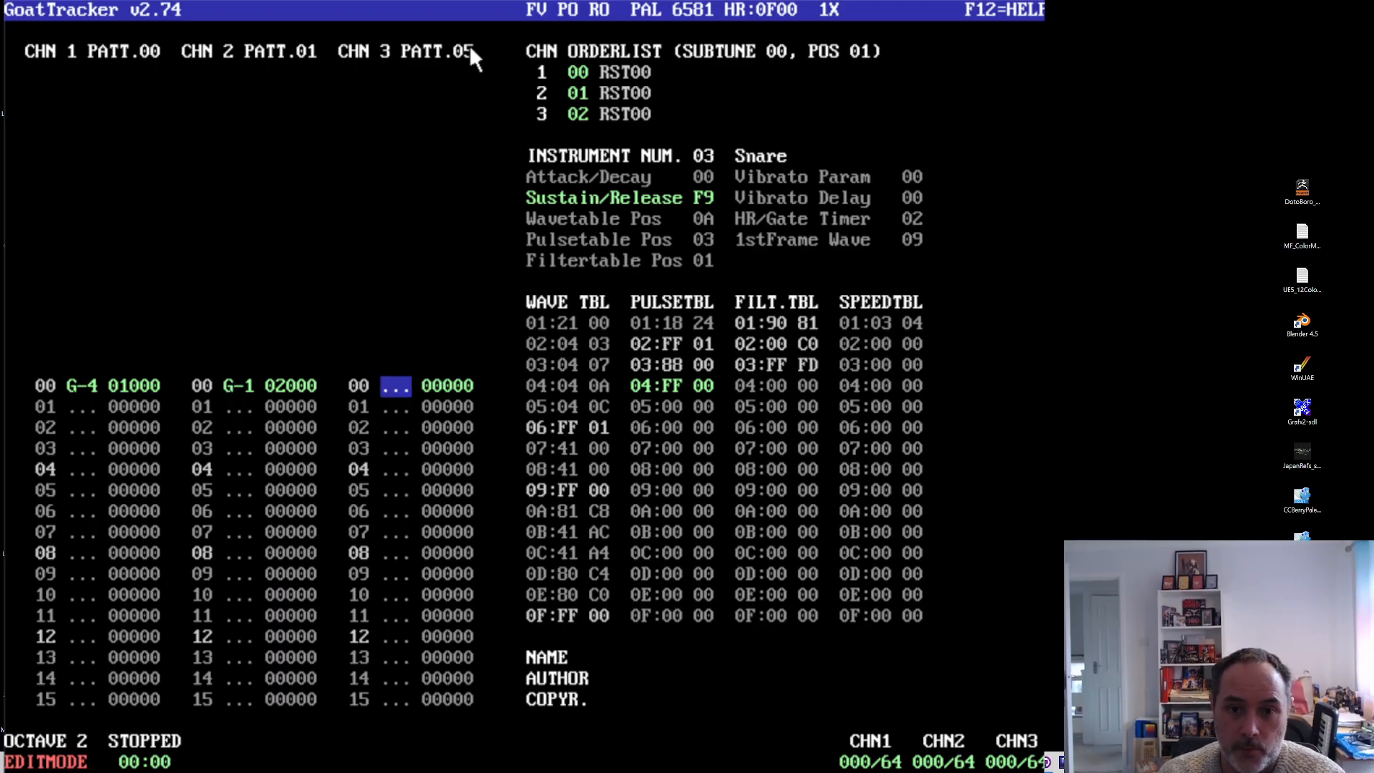
- Return channel 3 to pattern 04 and replace its row 04 note with an F-3 snare using instrument 03
key(minus)
key(Down)
key(Down)
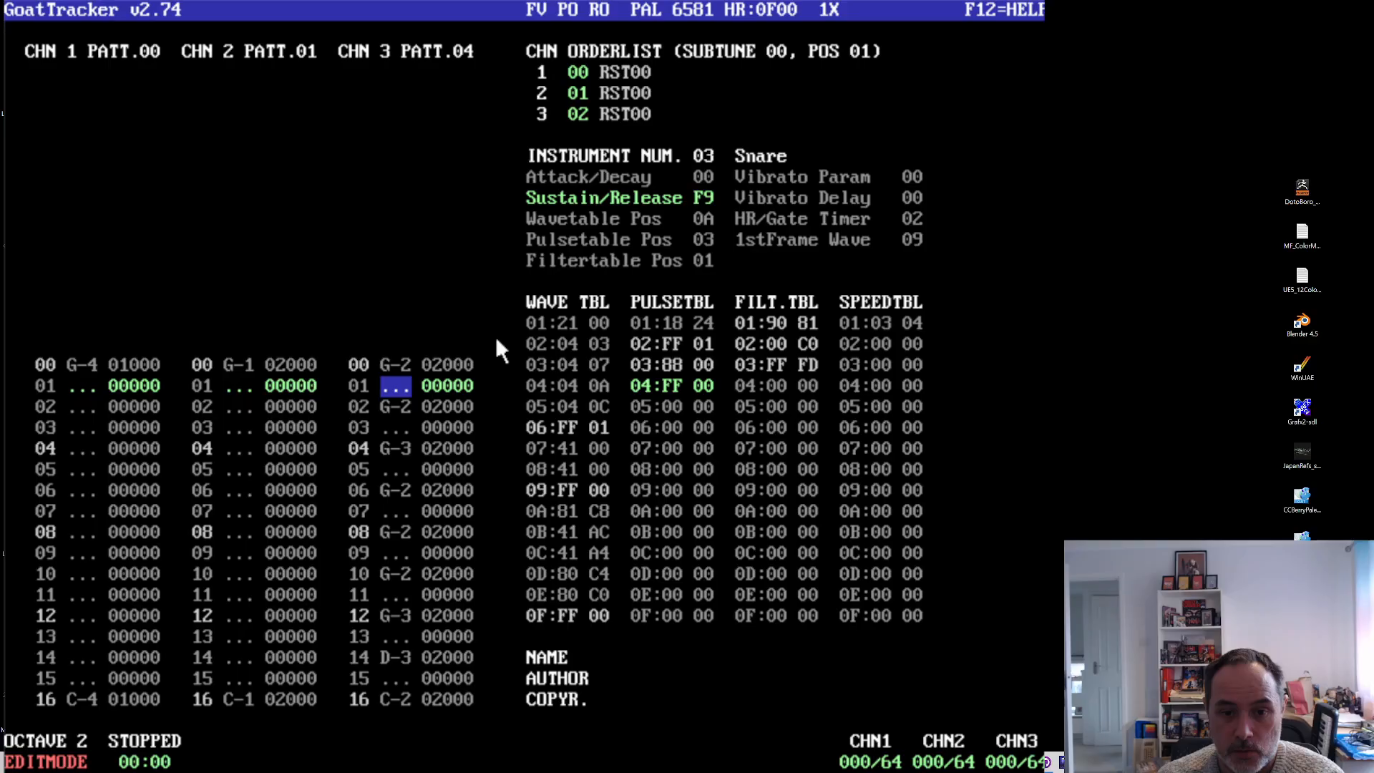
key(Down)
key(Down)
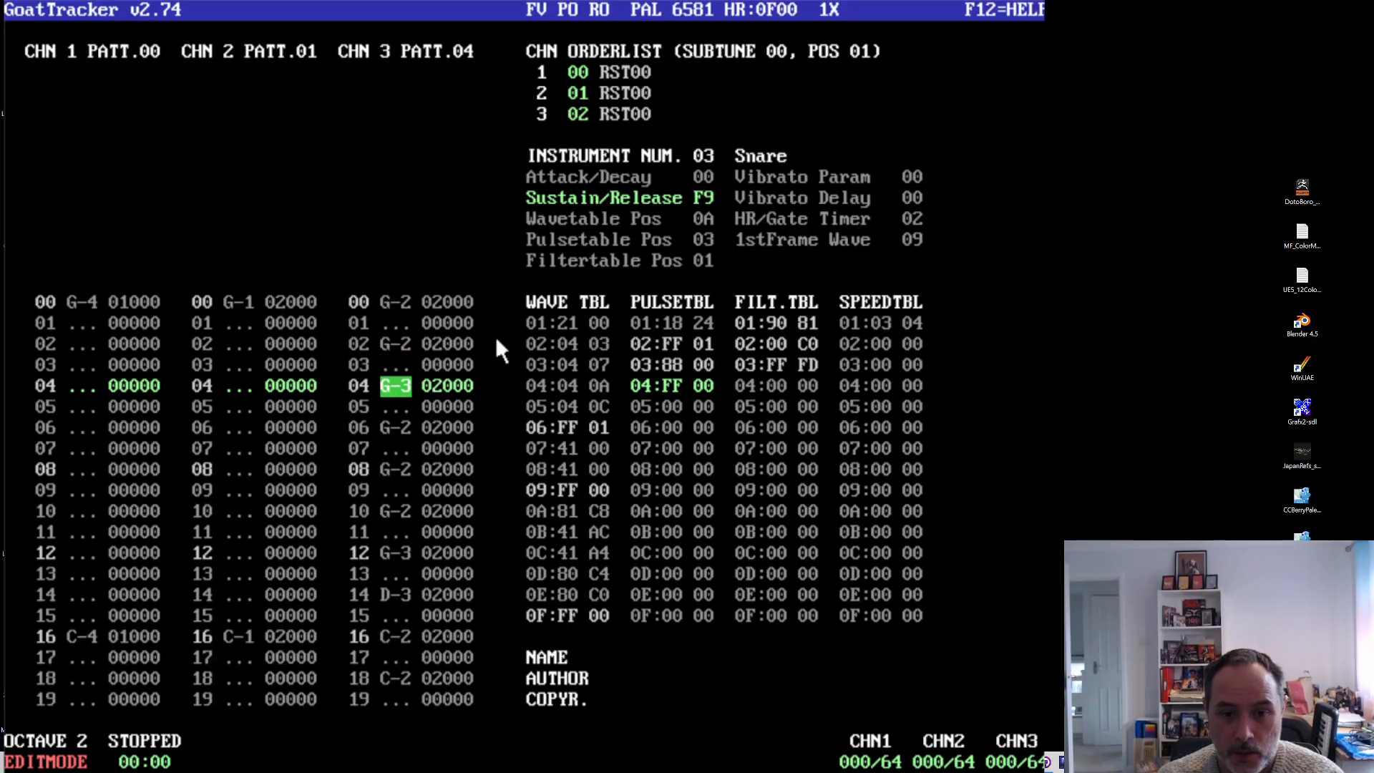
key(r)
- Replace the note on row 12 of channel 3's pattern 04 with an F-3 snare using instrument 03
key(Down)
key(Down)
key(Down)
key(Down)
key(Down)
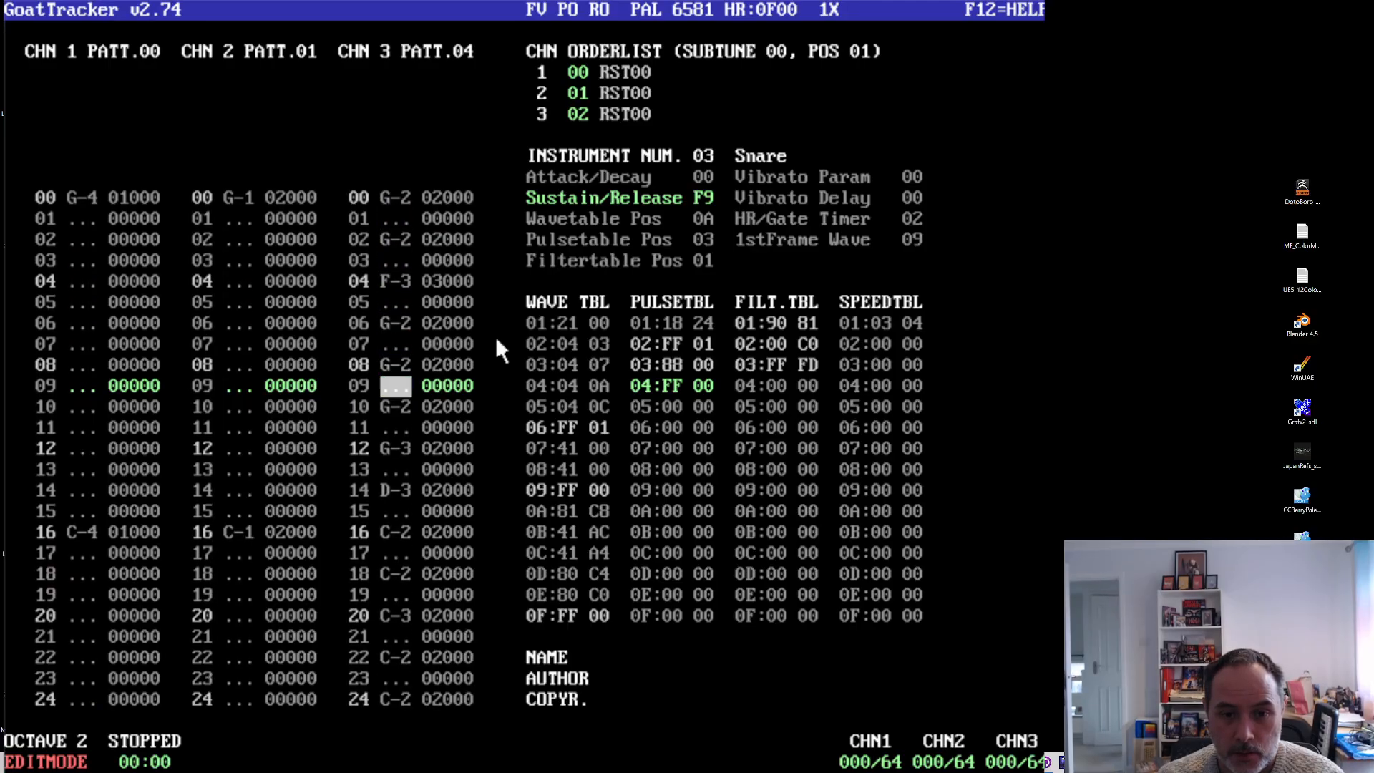
key(Down)
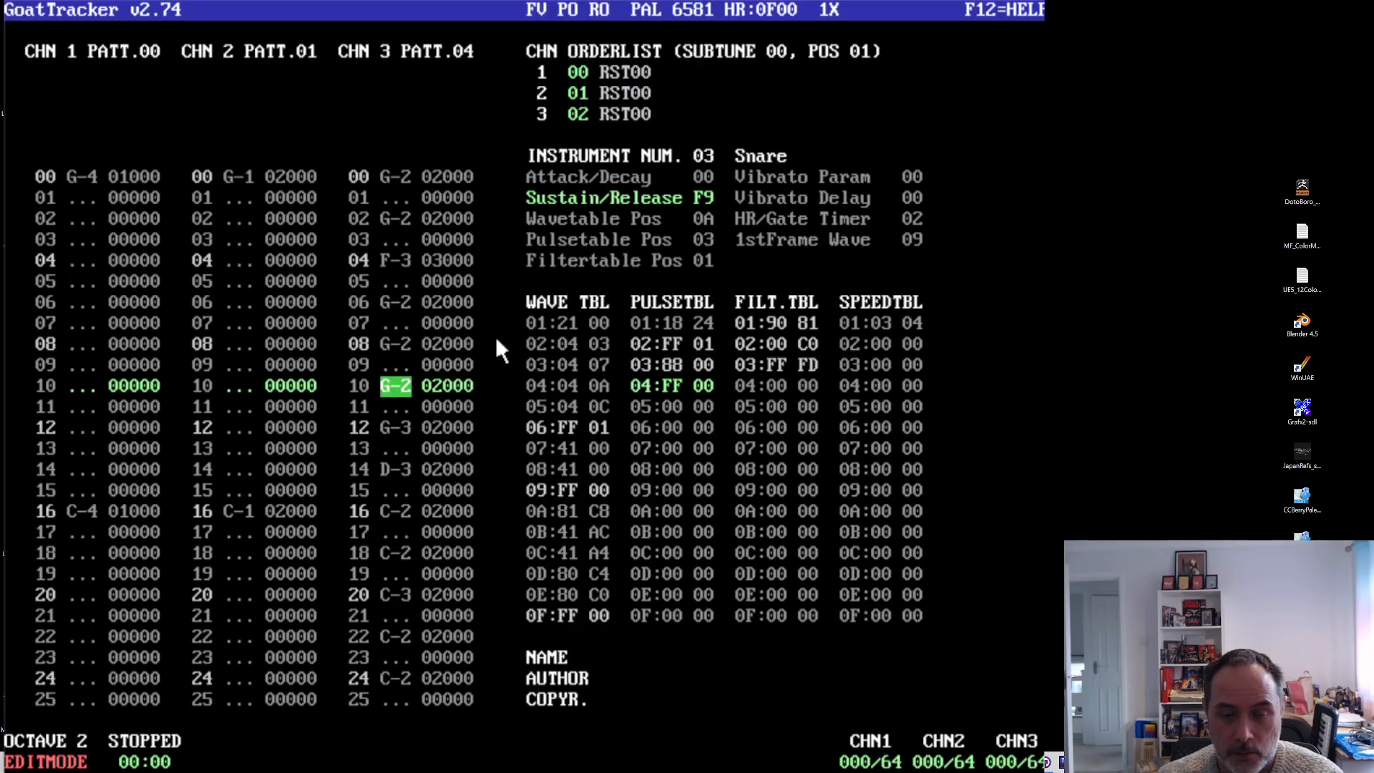
key(Up)
key(Up)
key(Up)
key(Up)
key(Up)
key(Up)
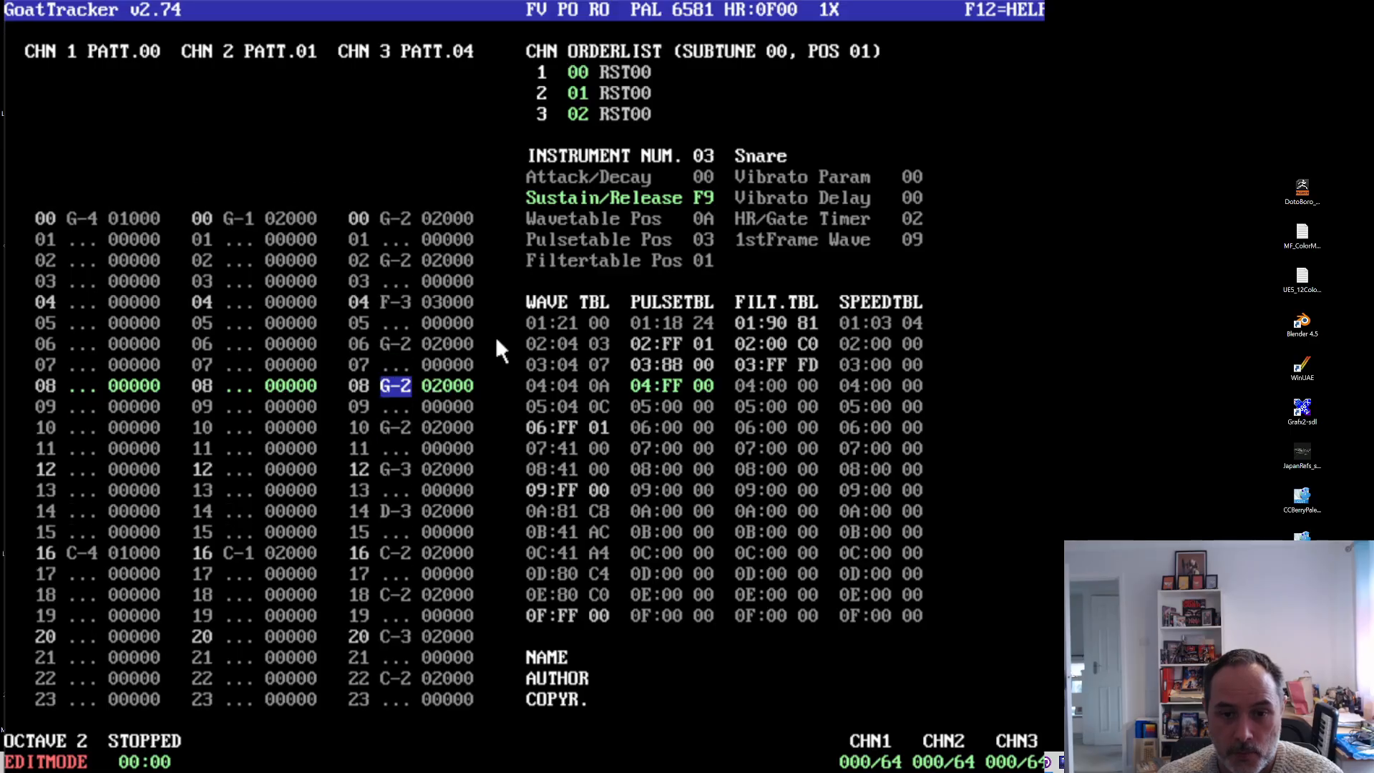
key(Down)
key(Down)
key(Down)
key(Down)
key(Down)
key(Down)
key(Down)
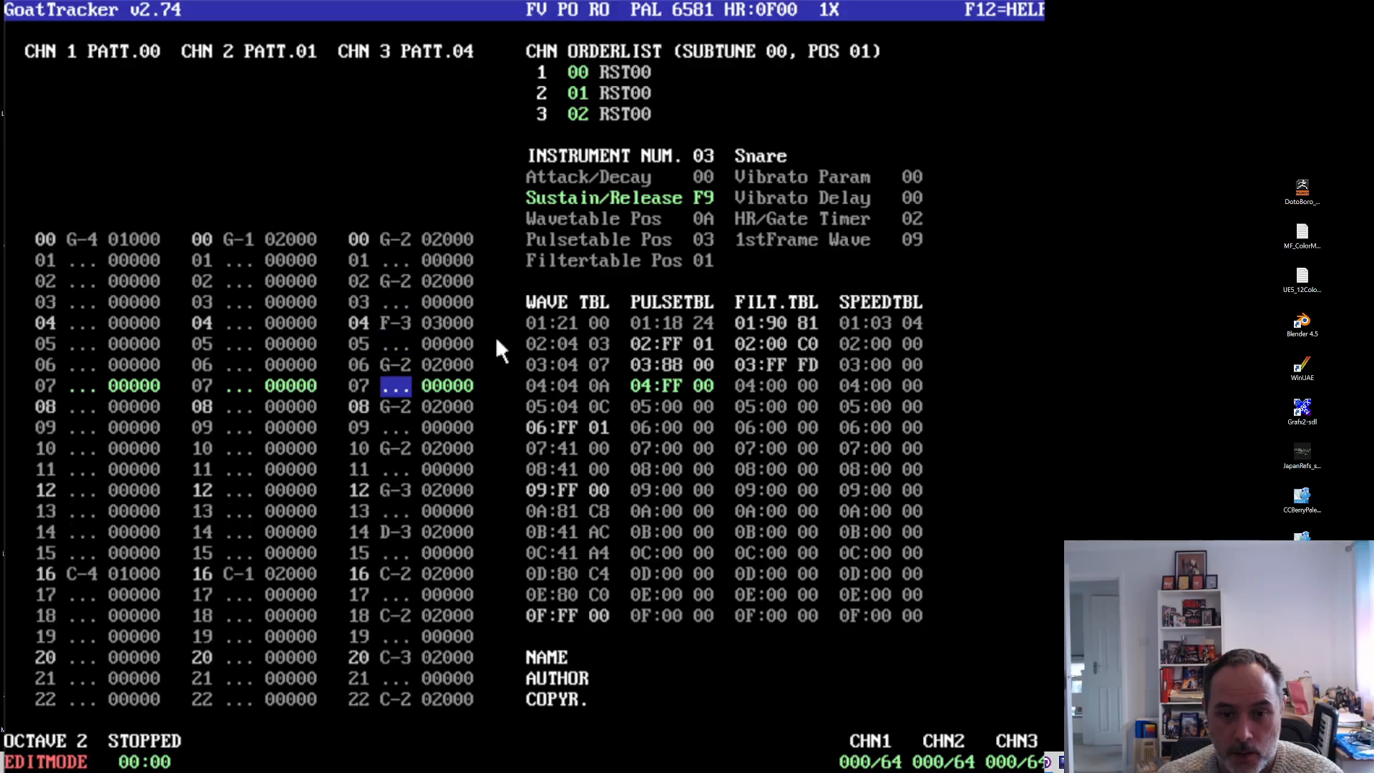
key(Down)
key(Down)
key(Down)
key(Down)
key(Down)
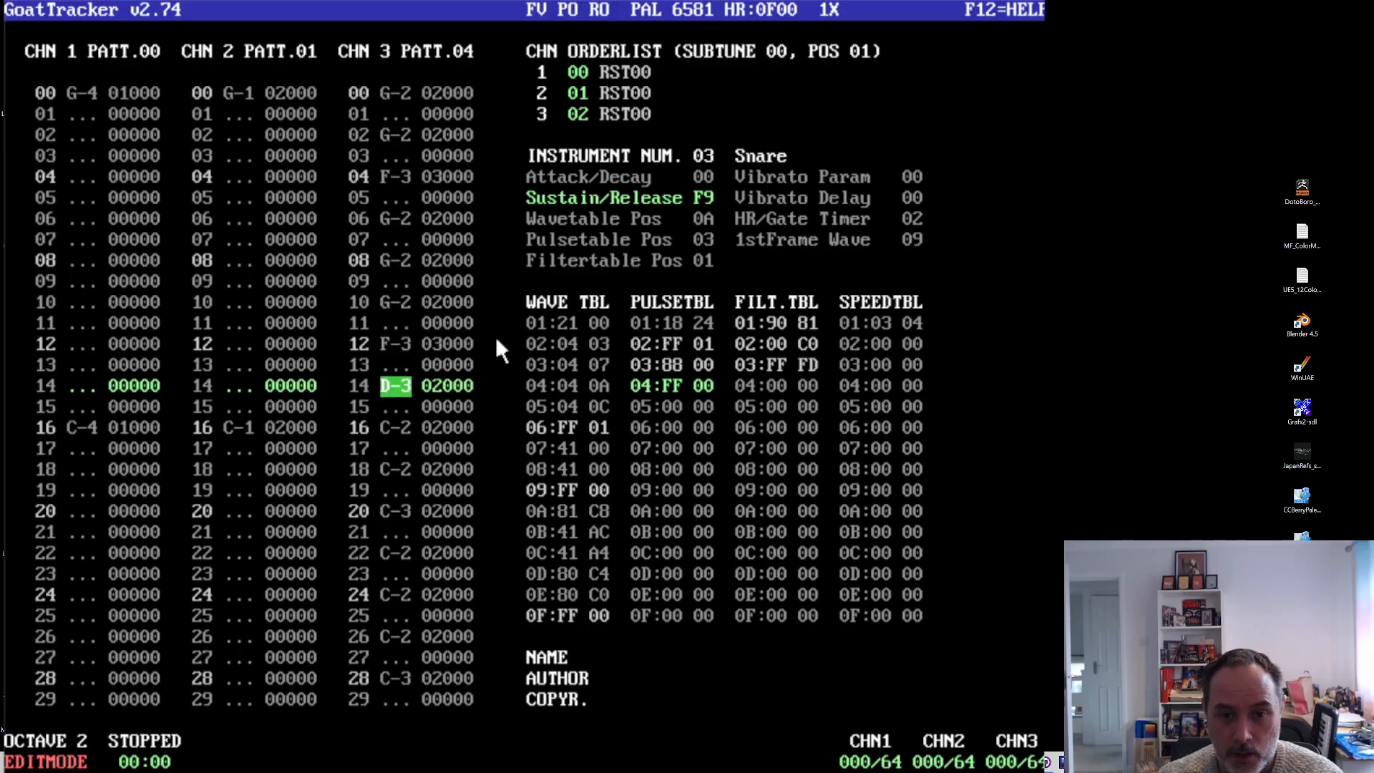
- Replace the notes on rows 20 and 28 of channel 3's pattern 04 with F-3 snares using instrument 03
key(Down)
key(Down)
key(Down)
key(Down)
key(Down)
key(Down)
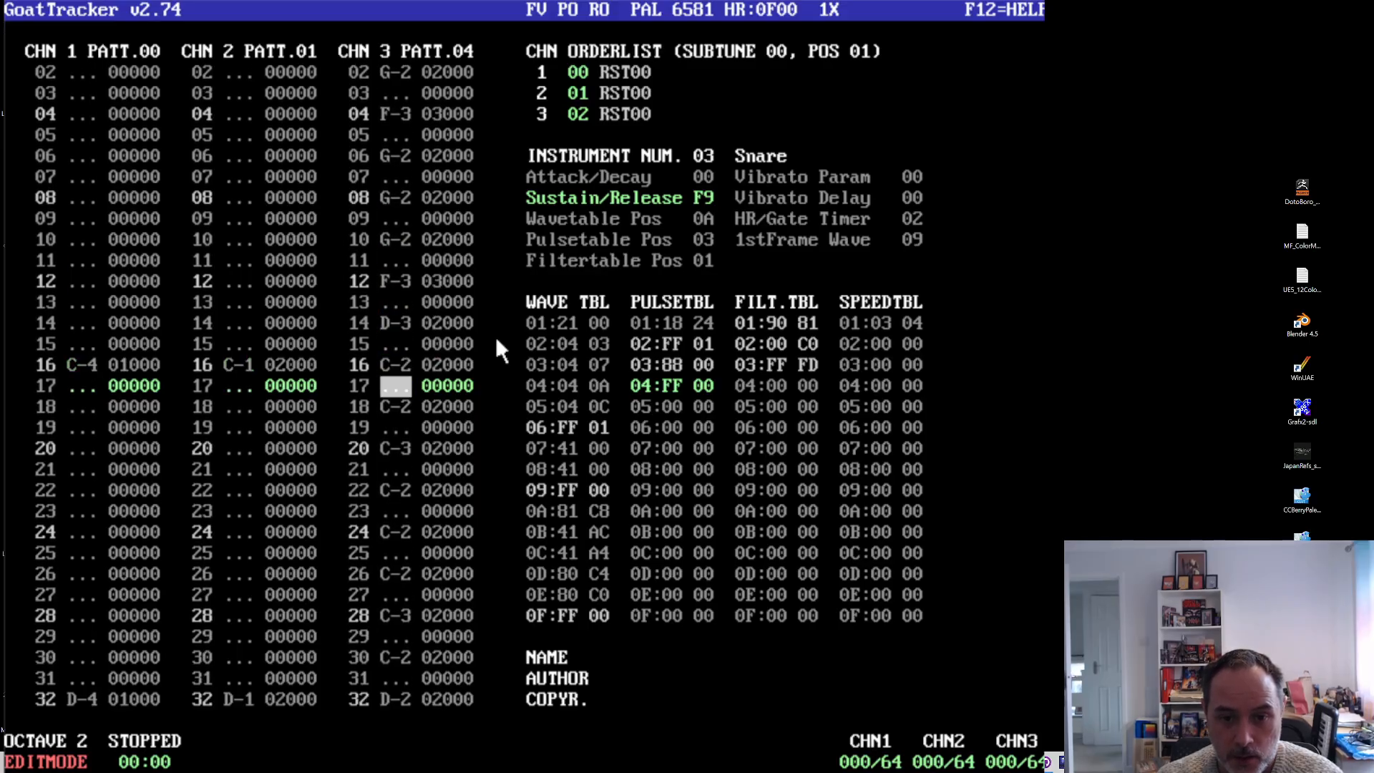
key(Down)
key(Down)
key(Down)
key(Down)
key(Down)
key(Down)
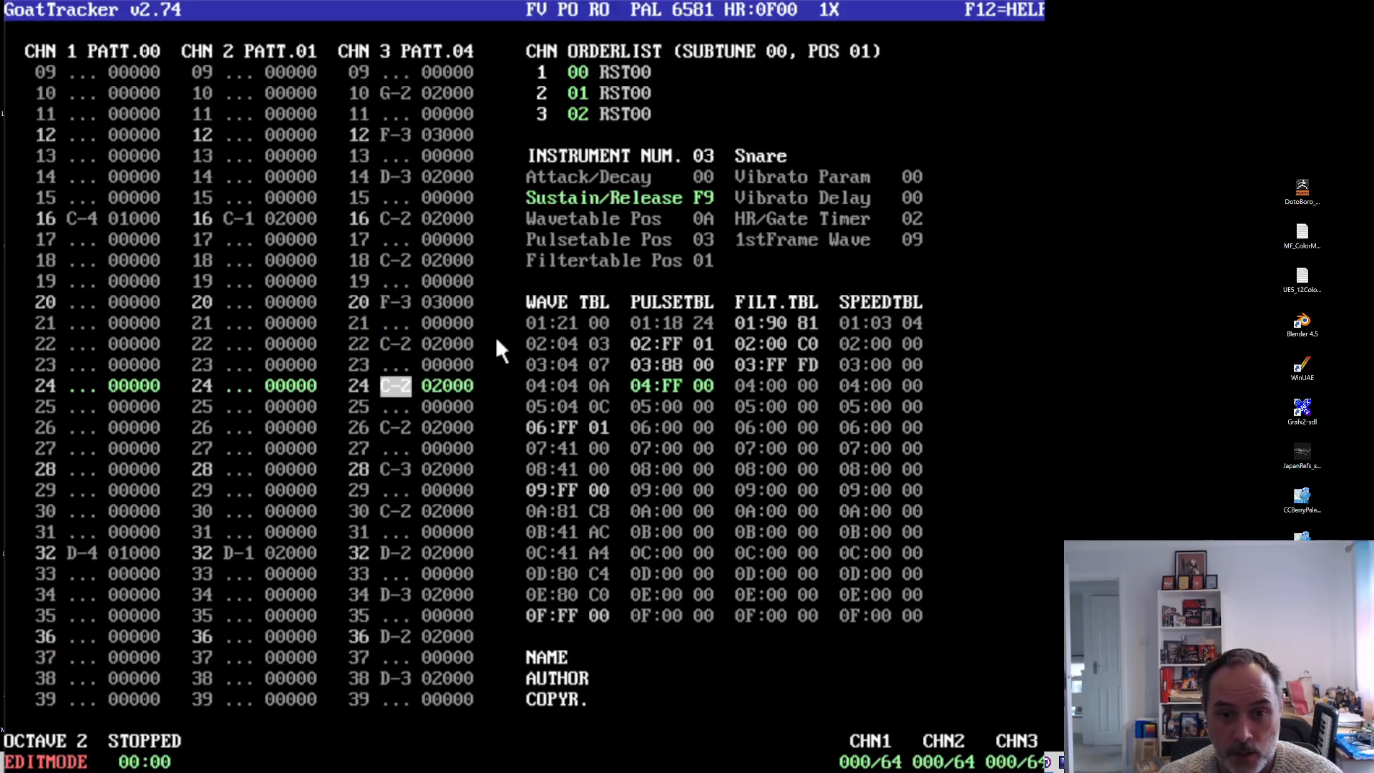
key(Down)
key(Down)
key(Down)
key(Down)
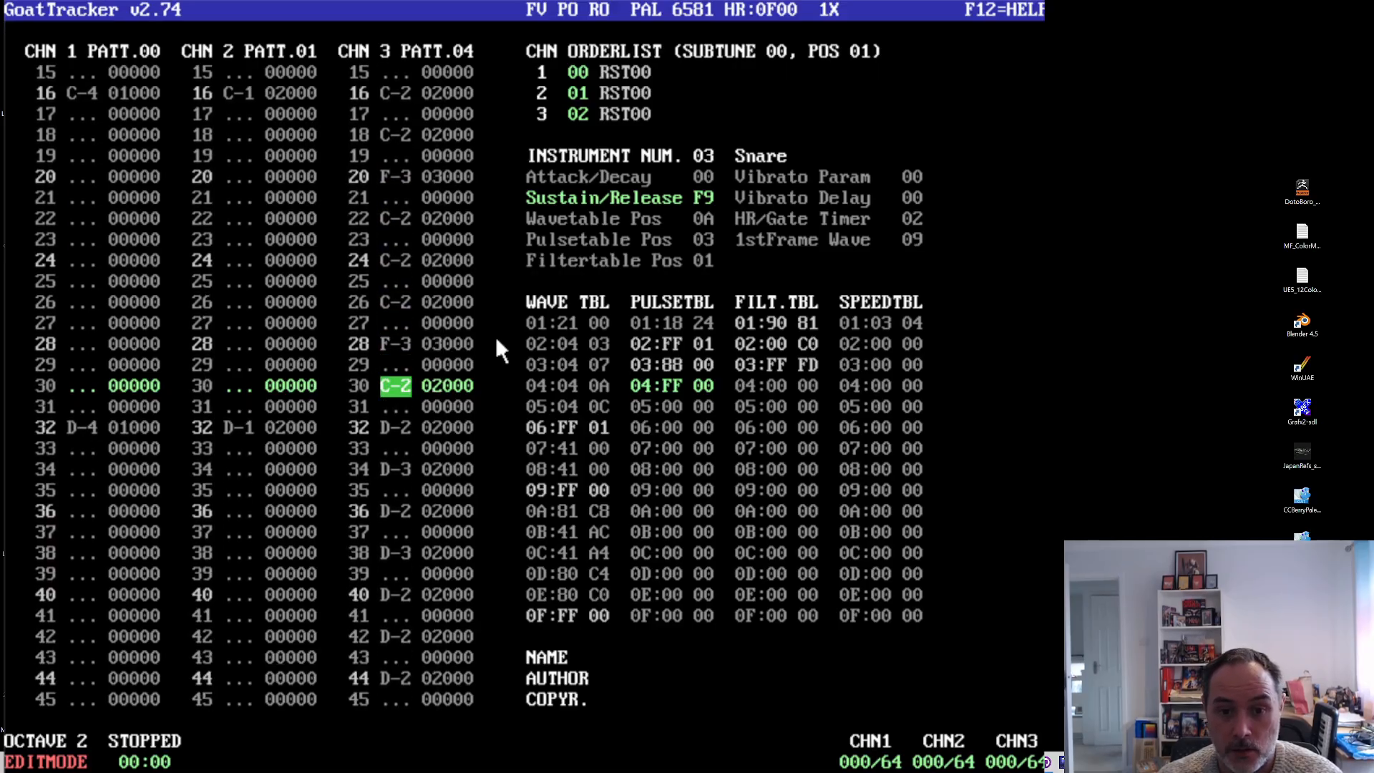
- Replace the notes on rows 36 and 44 of channel 3's pattern 04 with F-3 snares using instrument 03
key(Down)
key(Down)
key(Down)
key(Down)
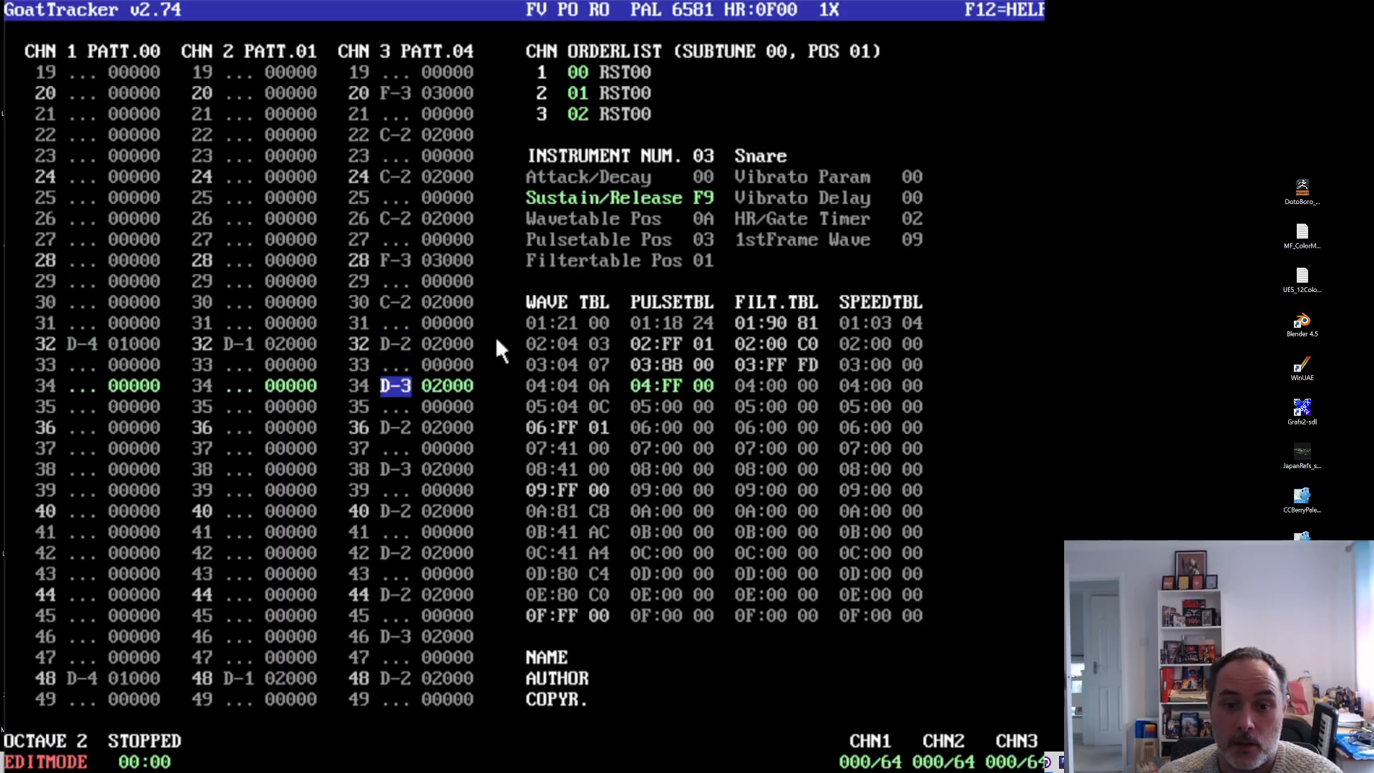
key(r)
key(Down)
key(Down)
key(Down)
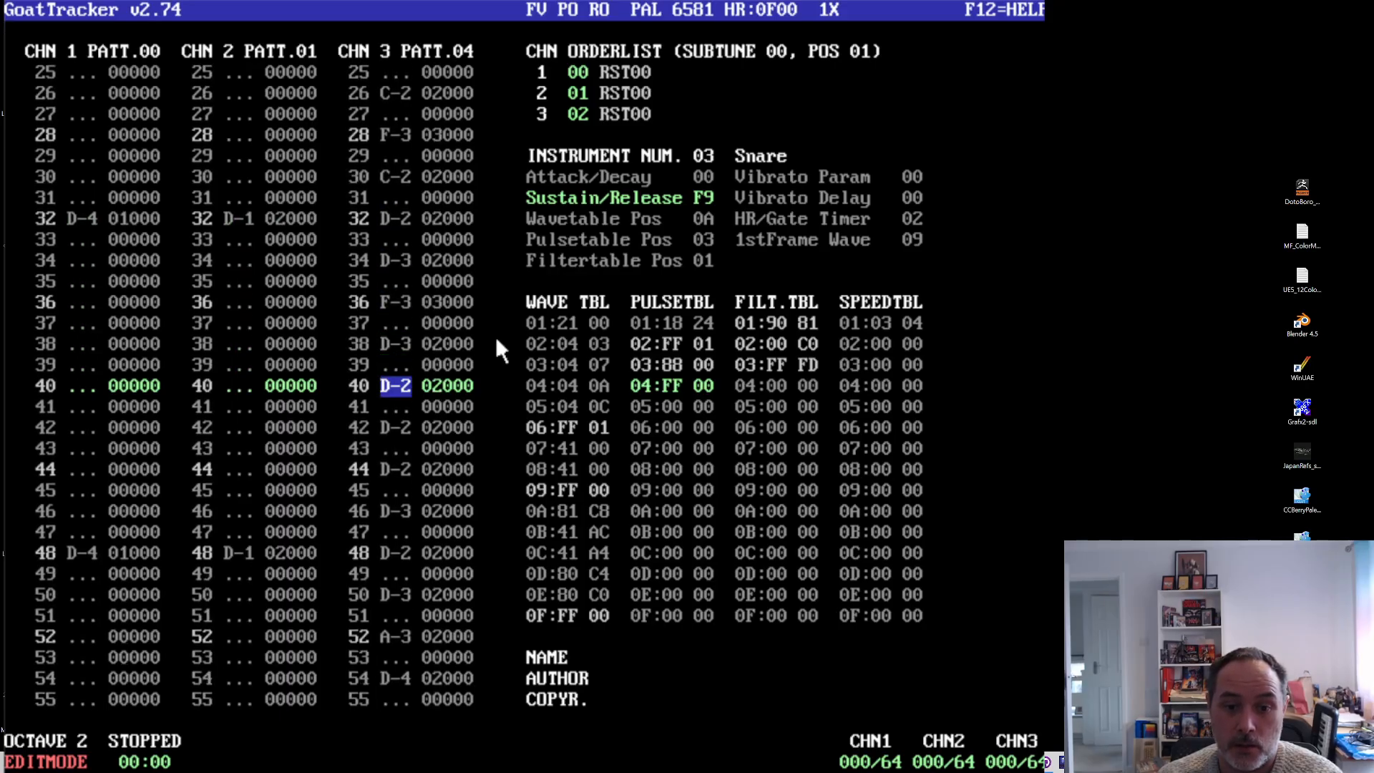
key(Down)
key(Down)
key(Down)
key(Down)
key(r)
- Replace the notes on rows 52 and 60 of pattern 04 with F-3 snares using instrument 03, and play the song from the start and stop it
key(Down)
key(Down)
key(Down)
key(Down)
key(Down)
key(Down)
key(Down)
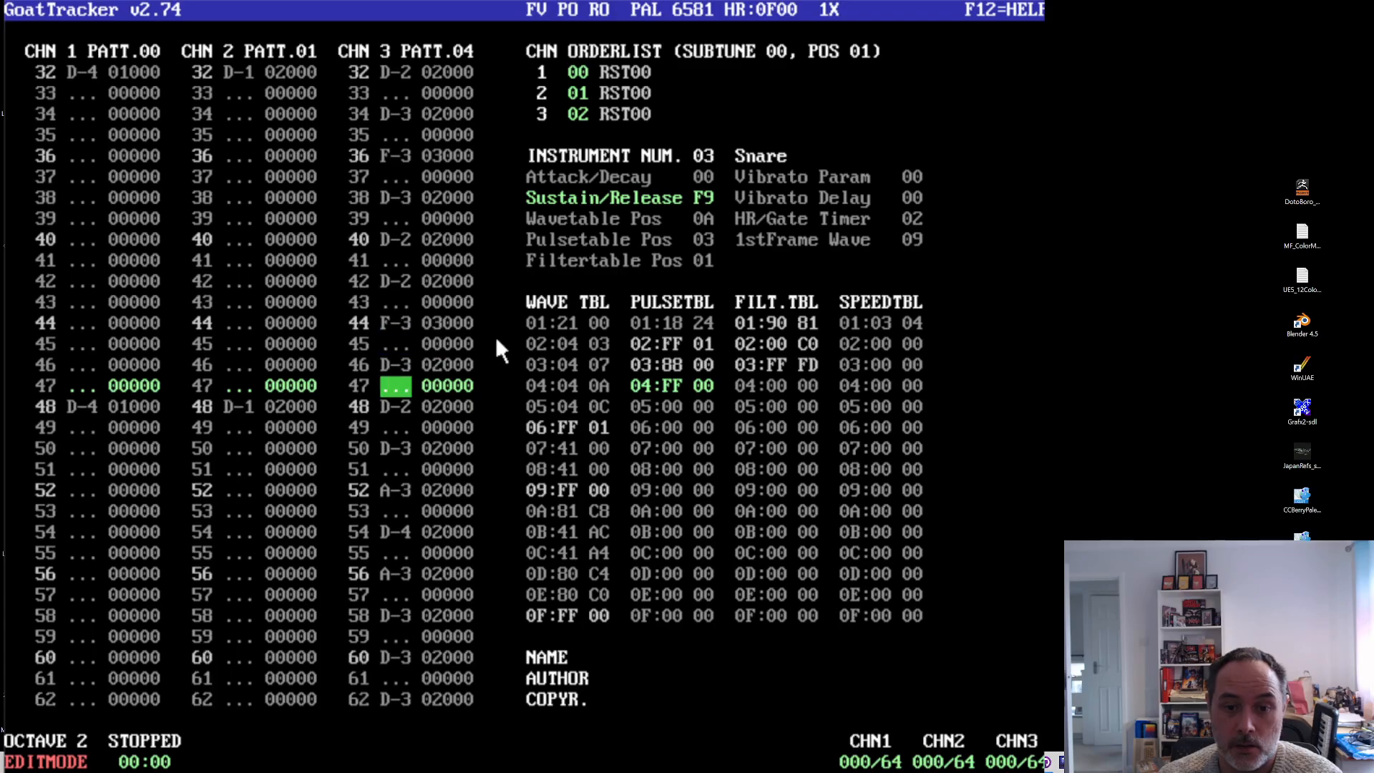
key(r)
key(Down)
key(Down)
key(Down)
key(Down)
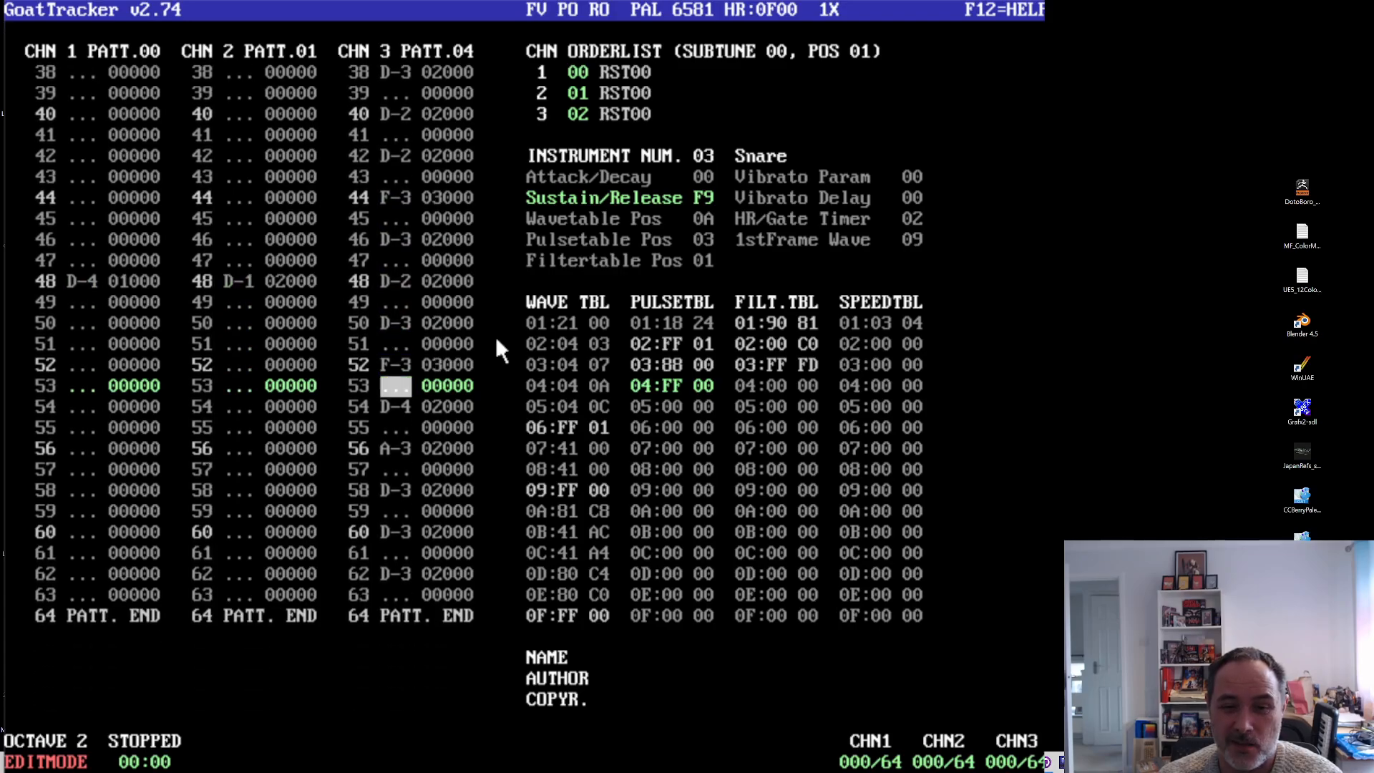
key(Down)
key(Down)
key(Down)
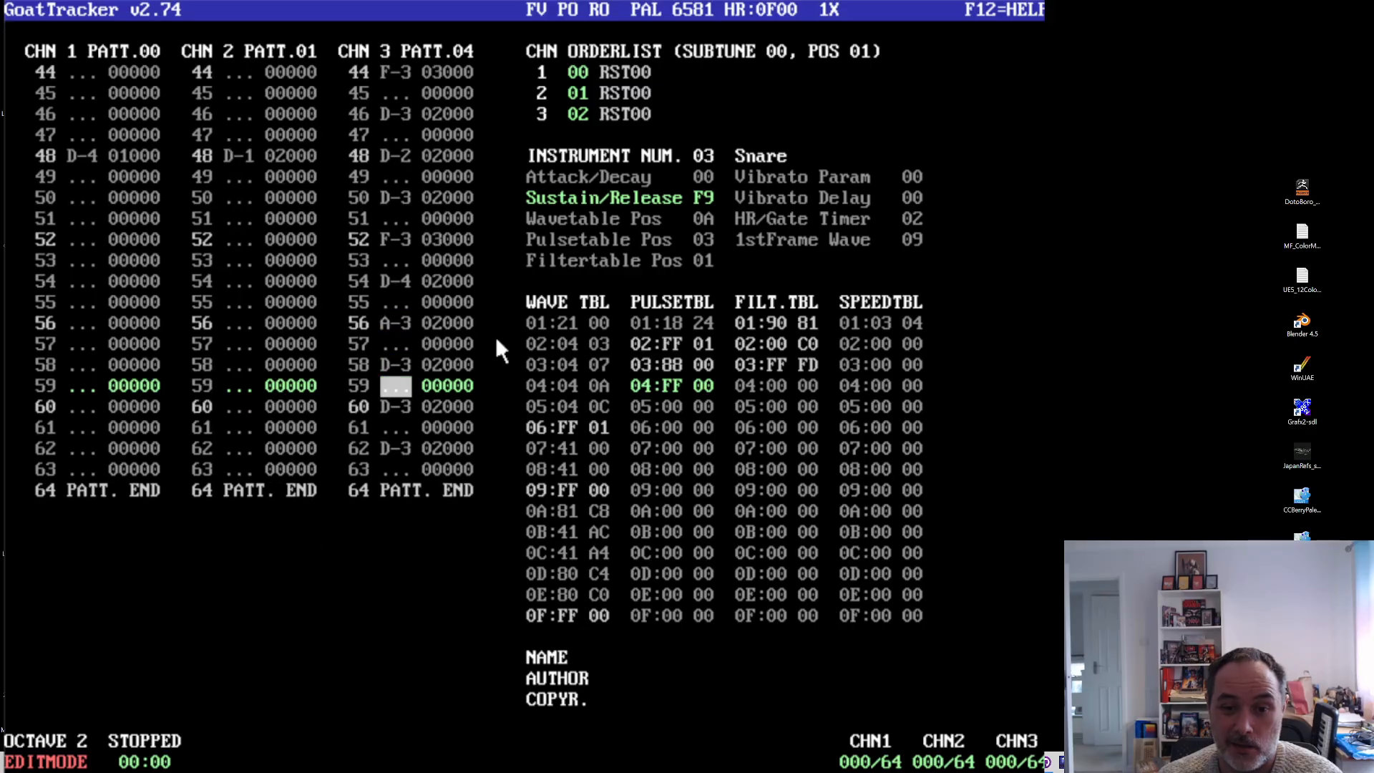
key(r)
key(Down)
key(F1)
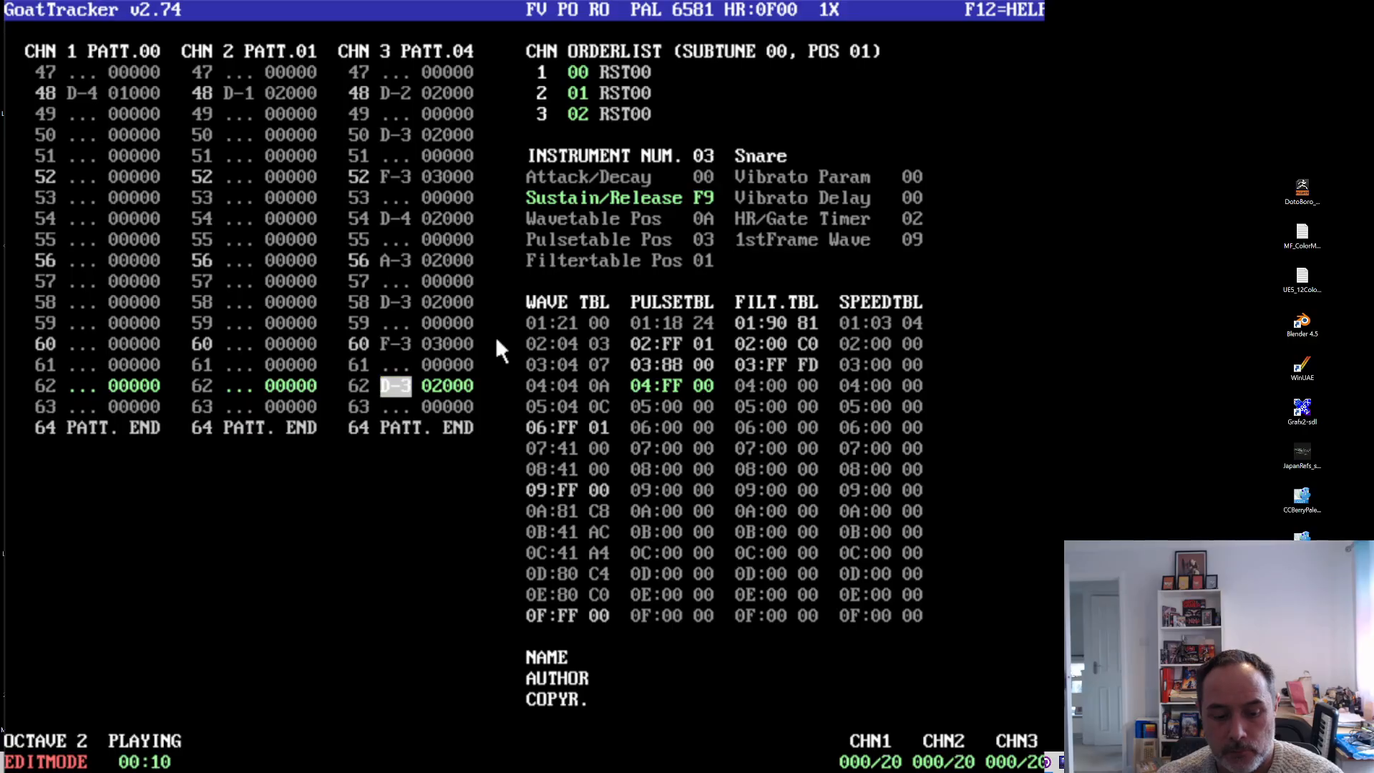
key(F4)
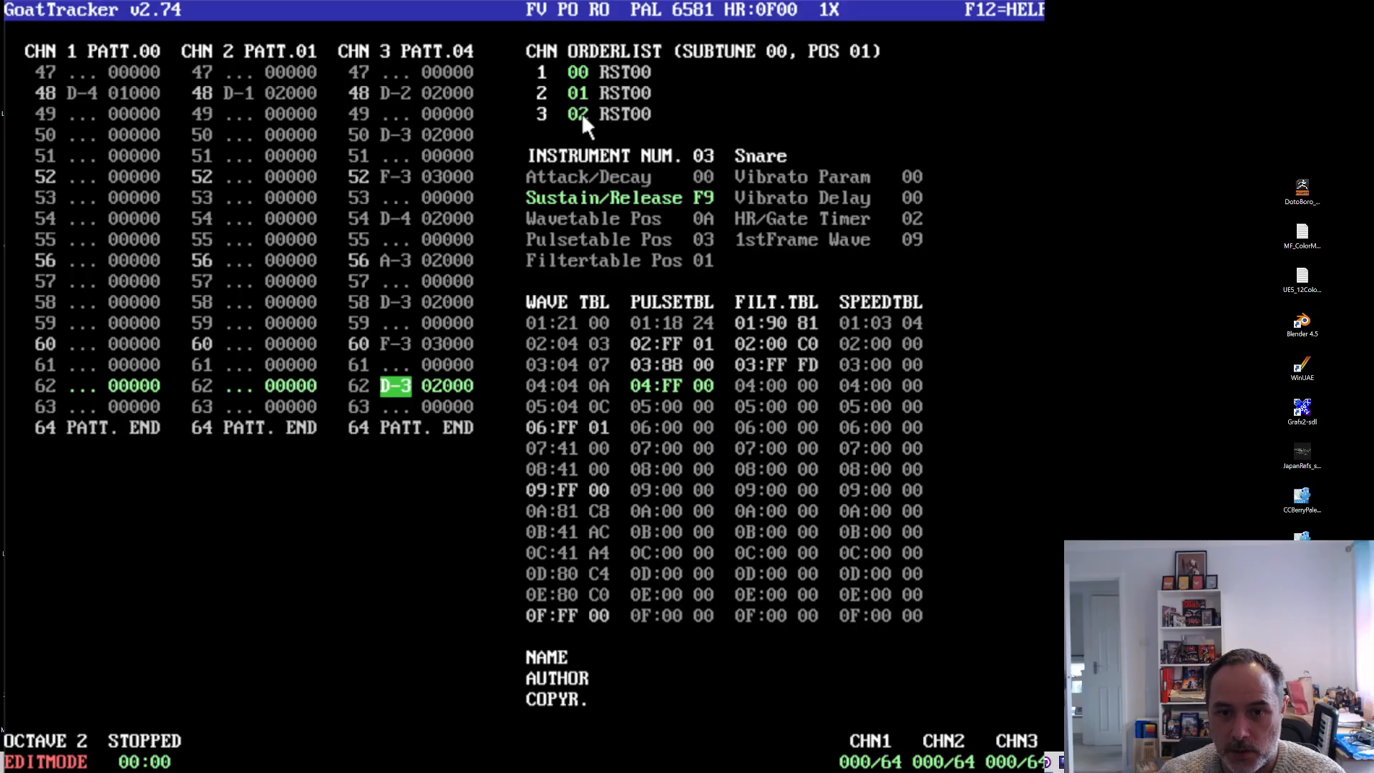
- Insert two new entries at position 00 of the orderlist for each of the three channels
click(573, 74)
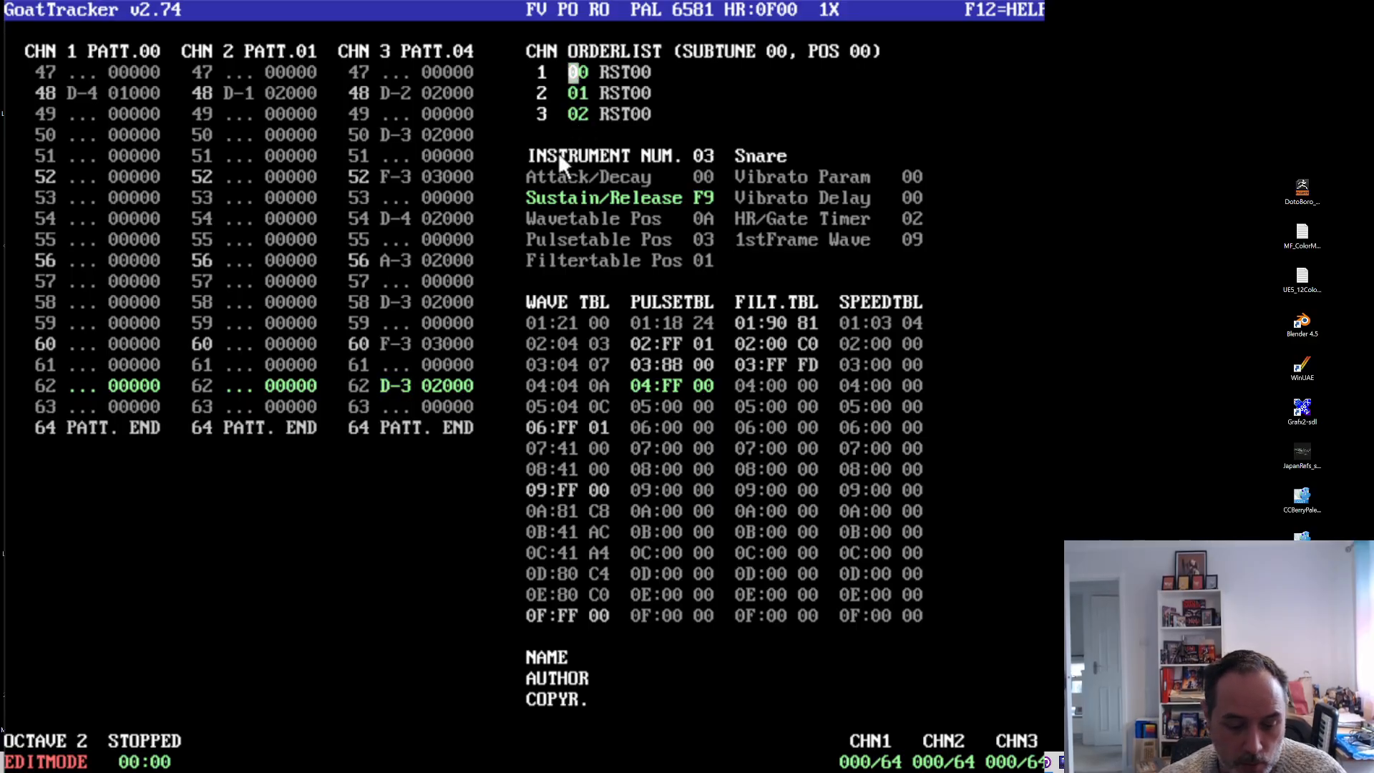
key(Insert)
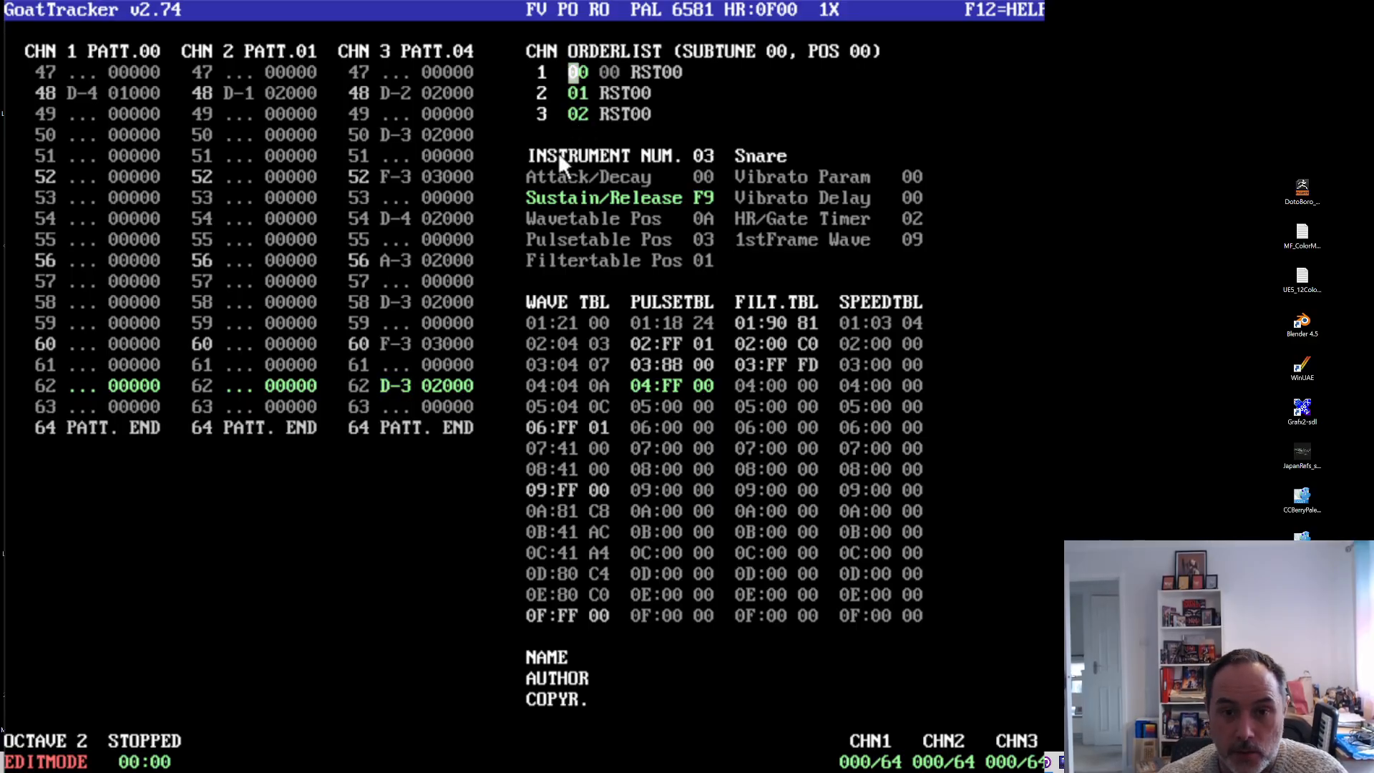
key(Down)
key(Insert)
key(Down)
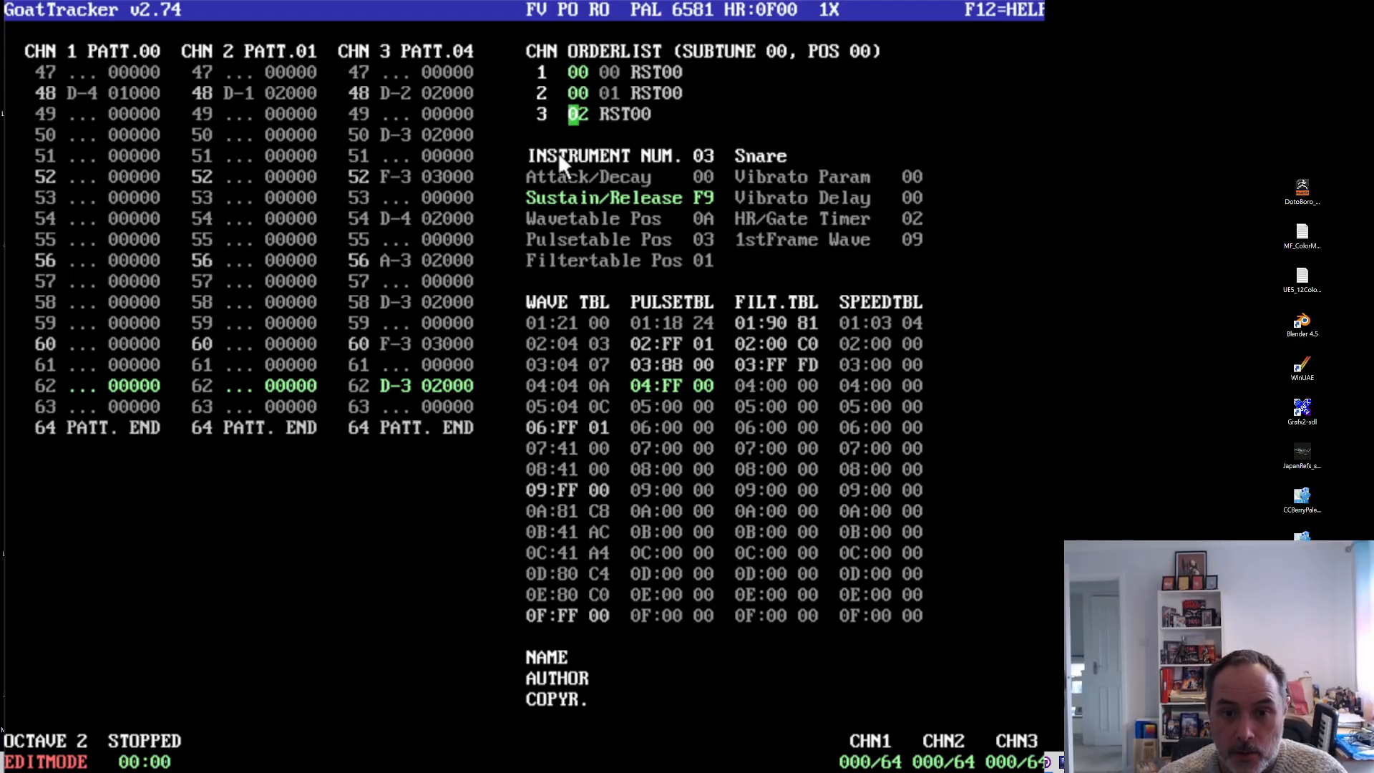
key(Insert)
key(Insert)
key(Up)
key(Insert)
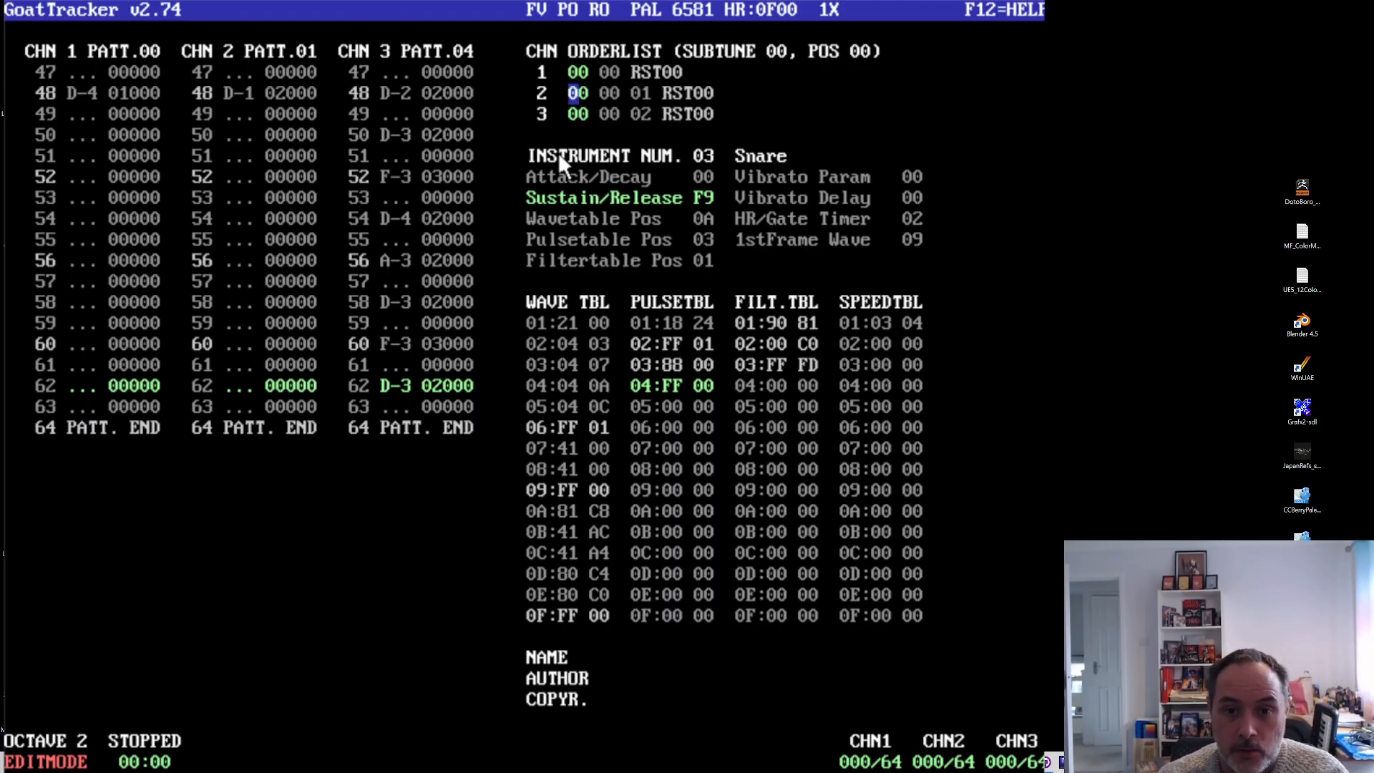
key(Up)
key(Insert)
- Set orderlist position 00 to pattern 01 for channel 2 and pattern 02 for channel 3
key(Down)
text(01)
key(Down)
key(Left)
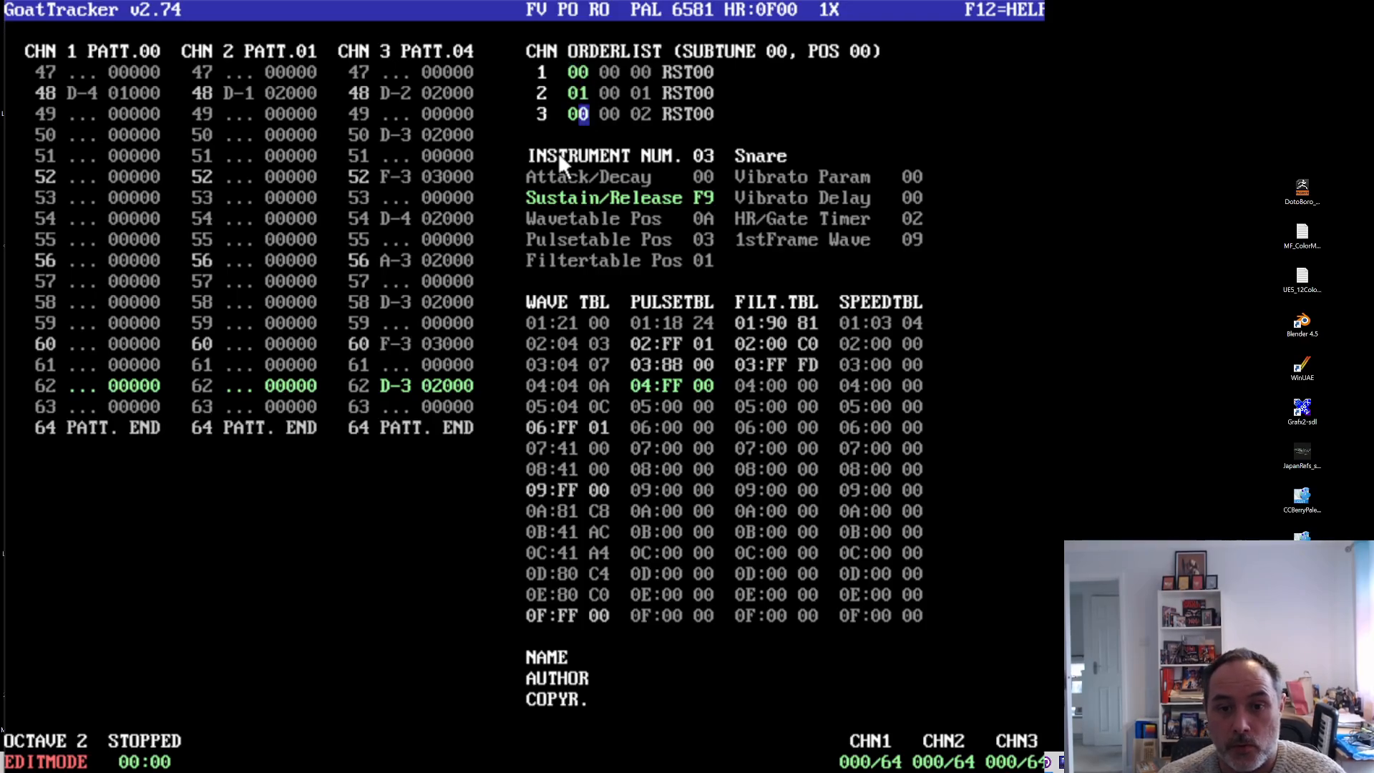
text(2)
- Set channel 2's orderlist position 01 to pattern 01, and channel 3's positions 01 and 02 to patterns 03 and 04
key(Up)
text(01)
key(Down)
key(Left)
text(304)
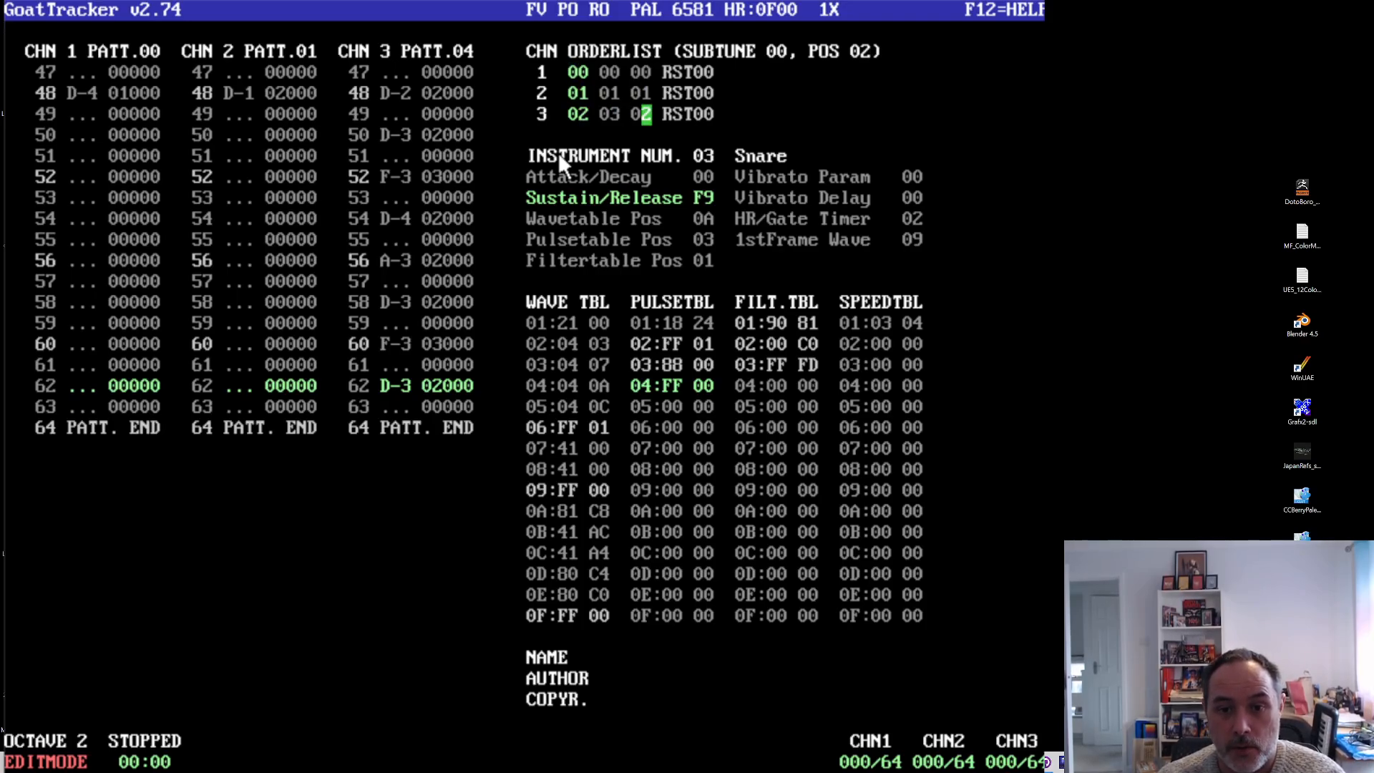
- Return to channel 1's orderlist position 00, then play the arranged song from the start and stop it
key(Left)
key(Left)
key(Left)
key(Left)
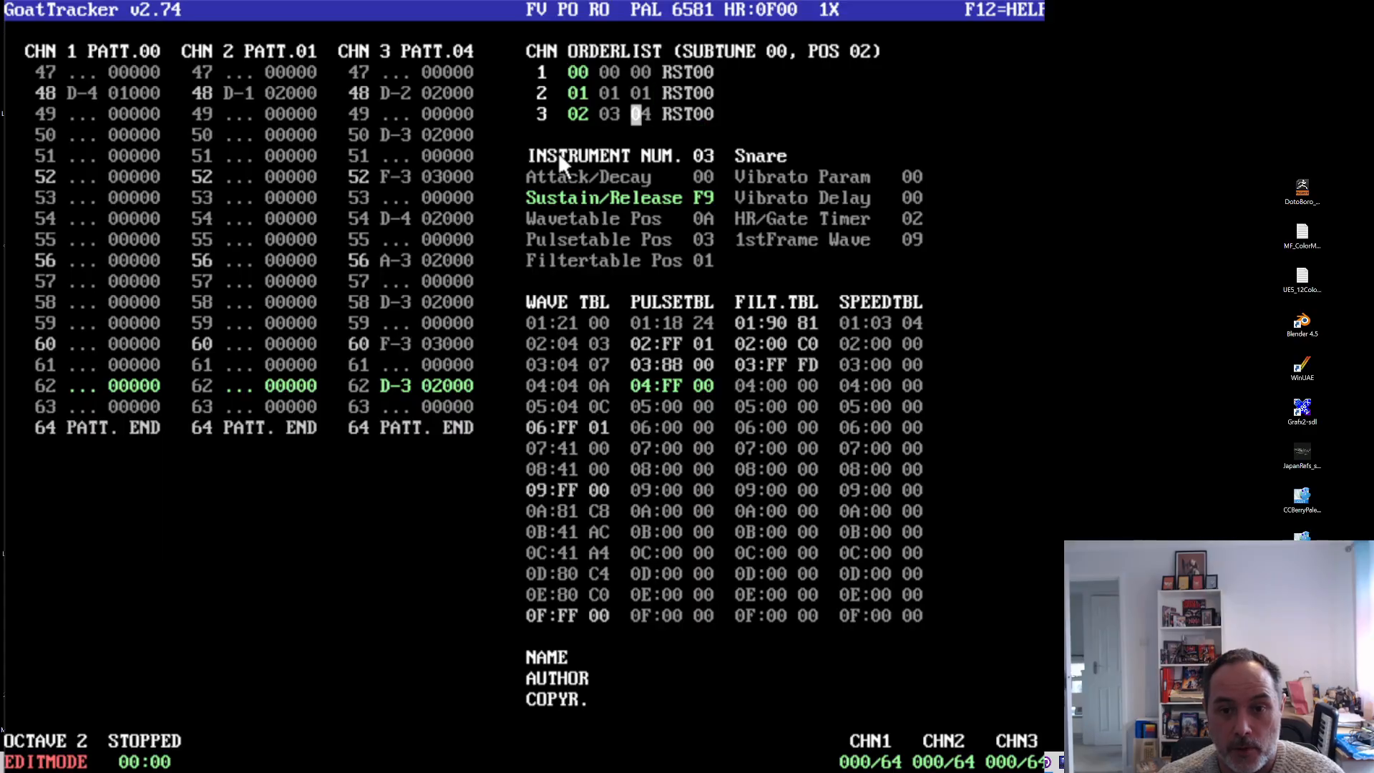
key(Up)
key(Left)
key(Up)
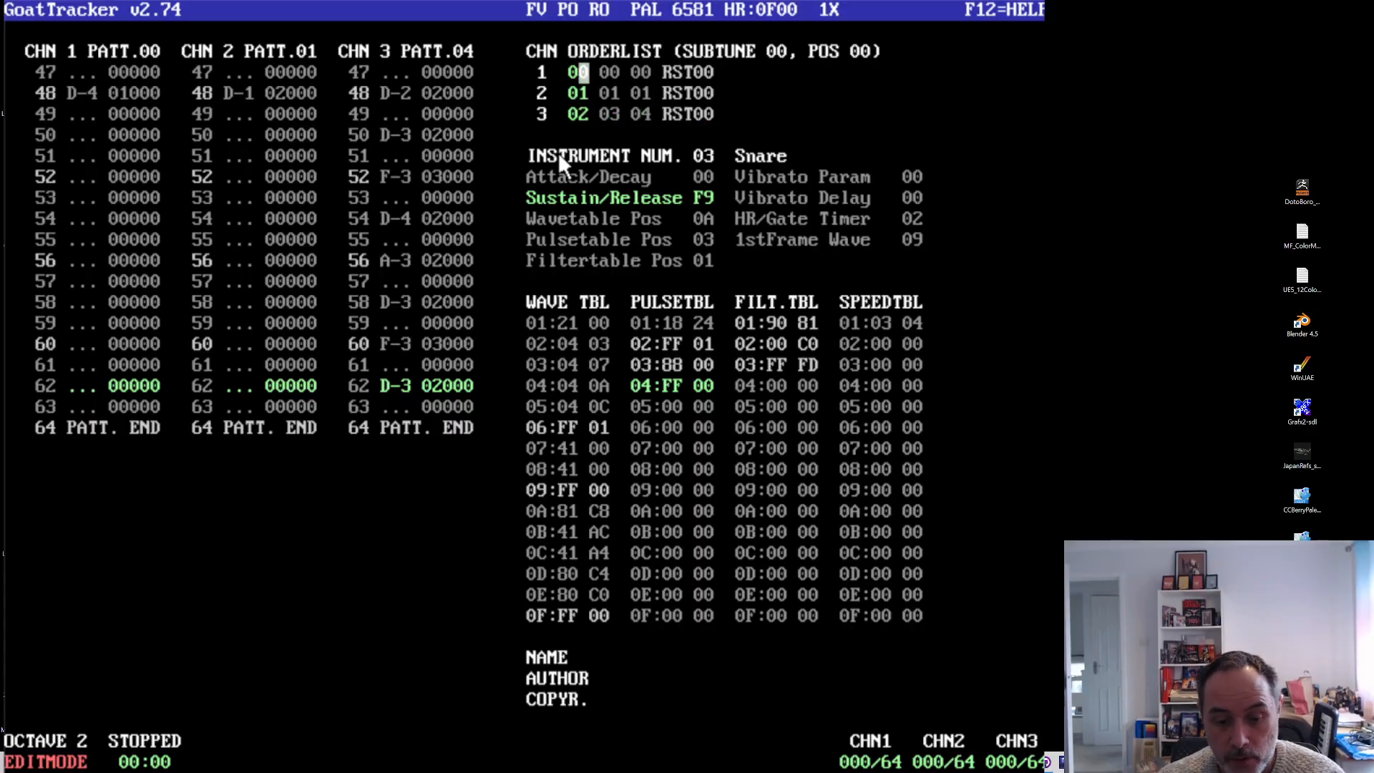
key(F1)
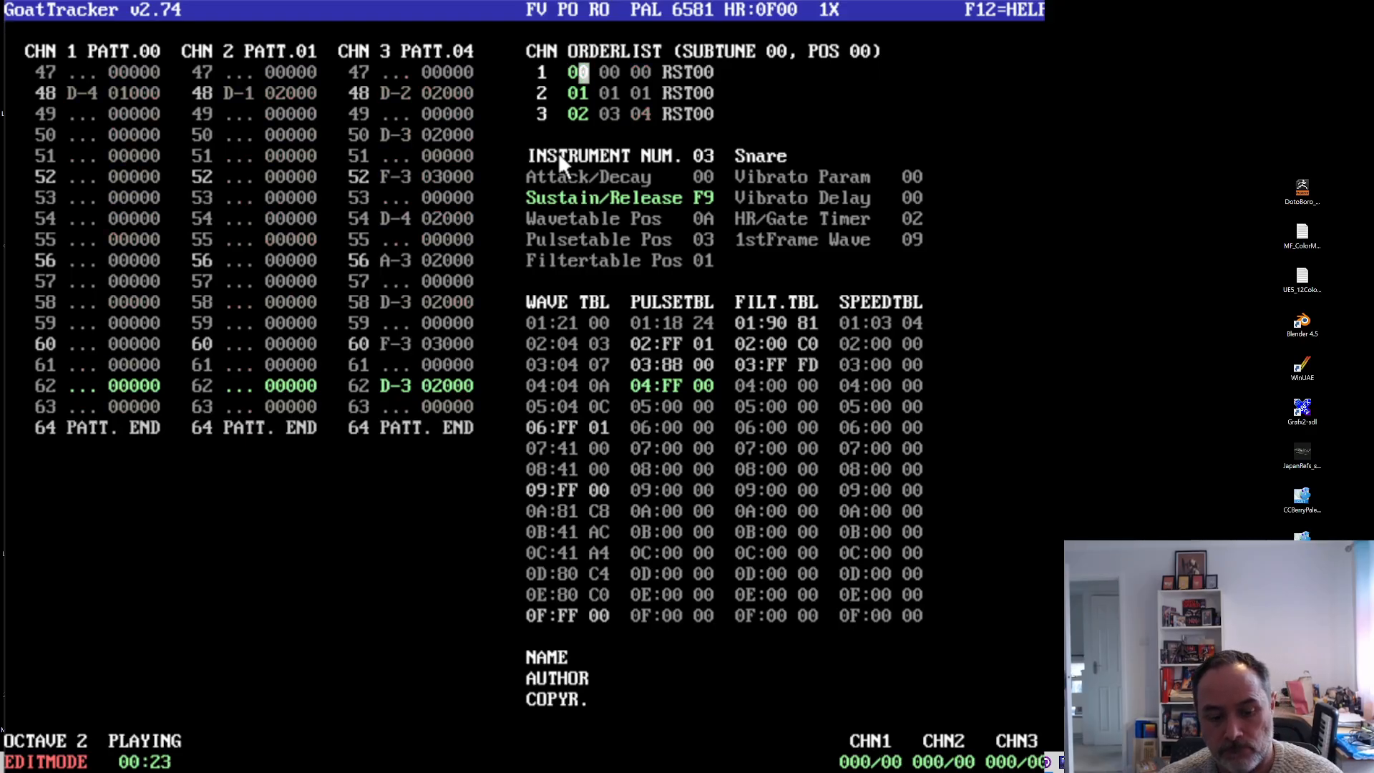
key(F4)
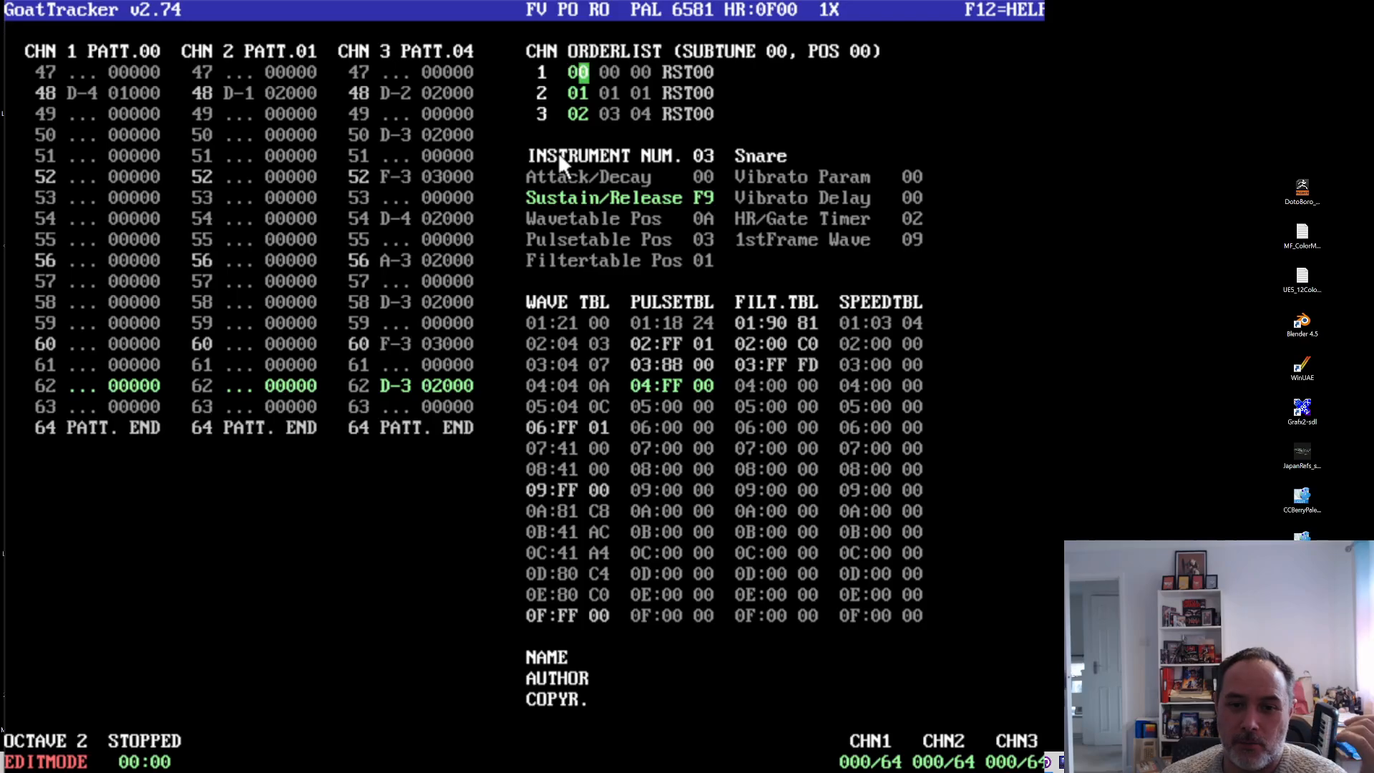
key(Down)
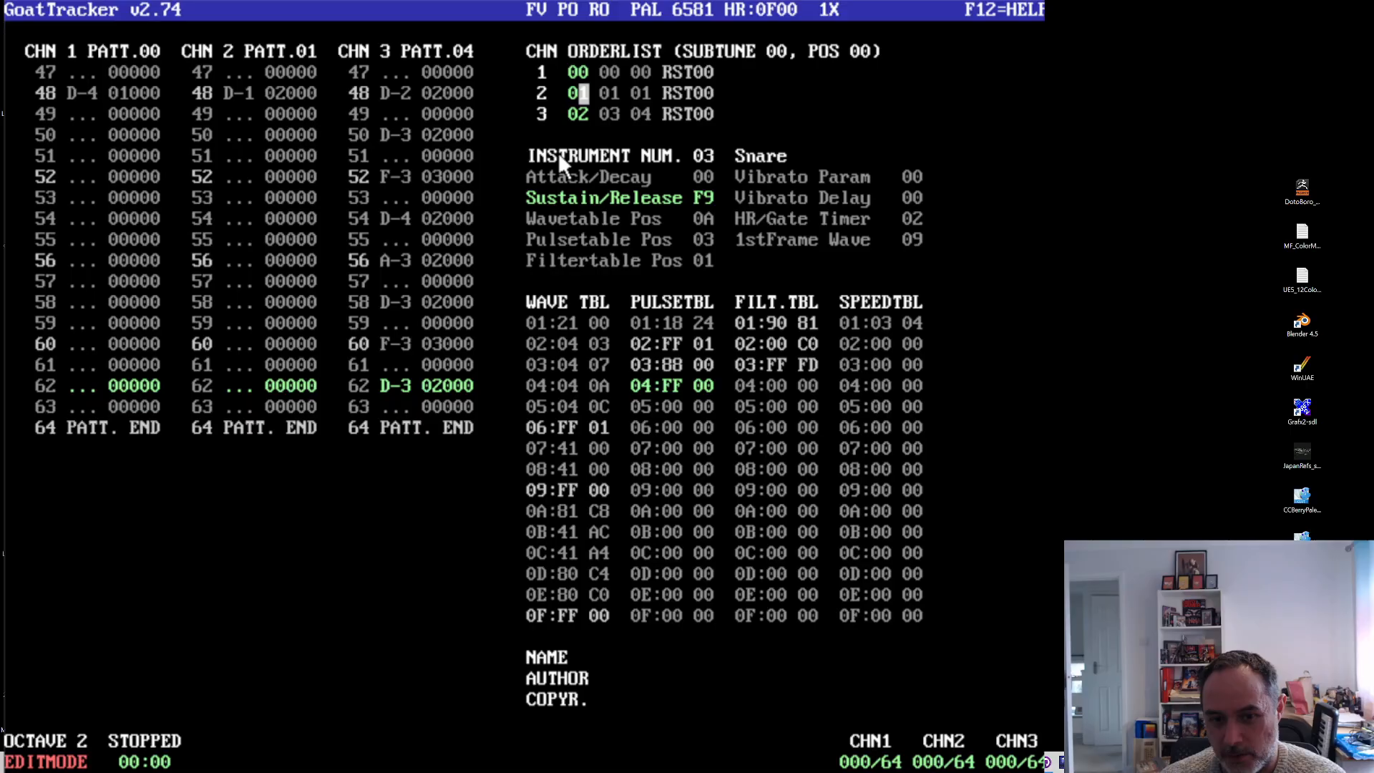
key(Up)
key(Left)
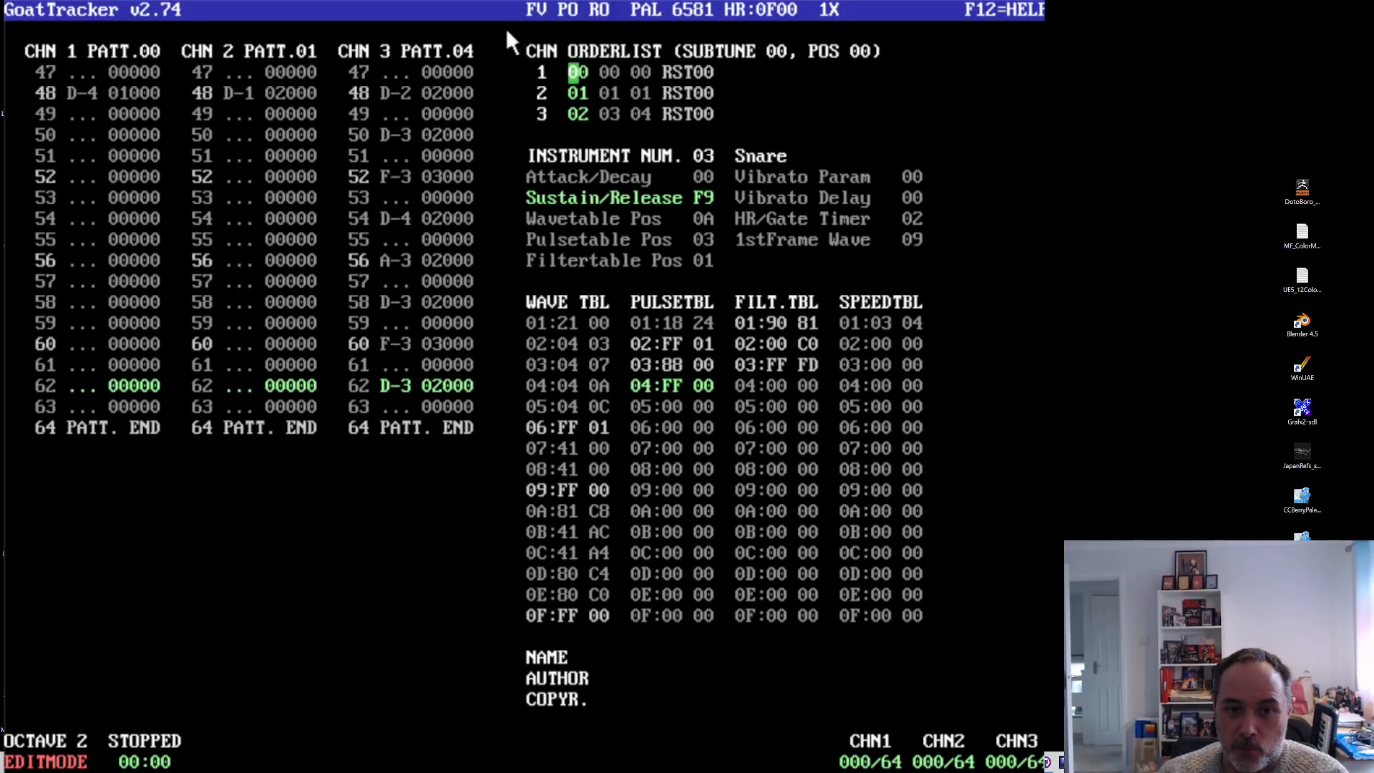
click(240, 93)
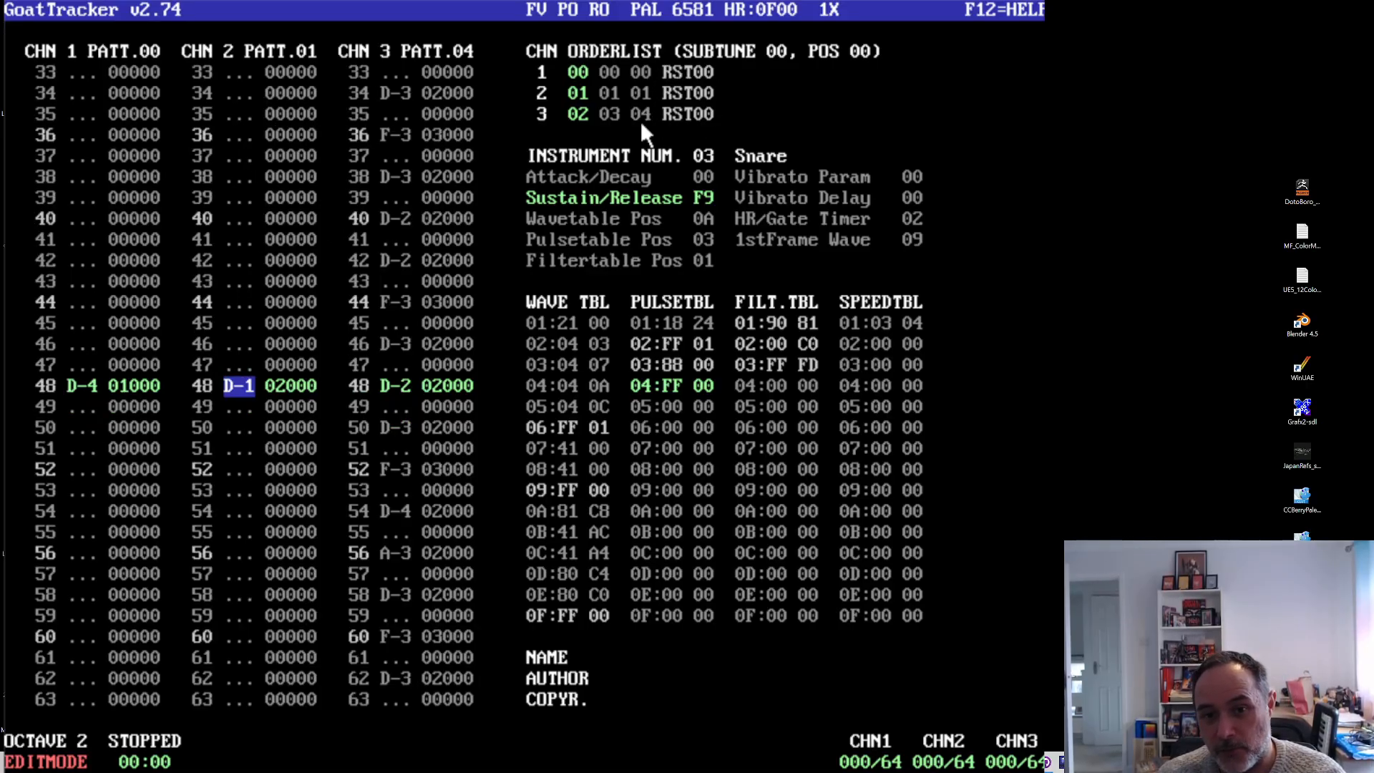
- Insert one new entry at orderlist position 02 for each of the three channels
click(645, 71)
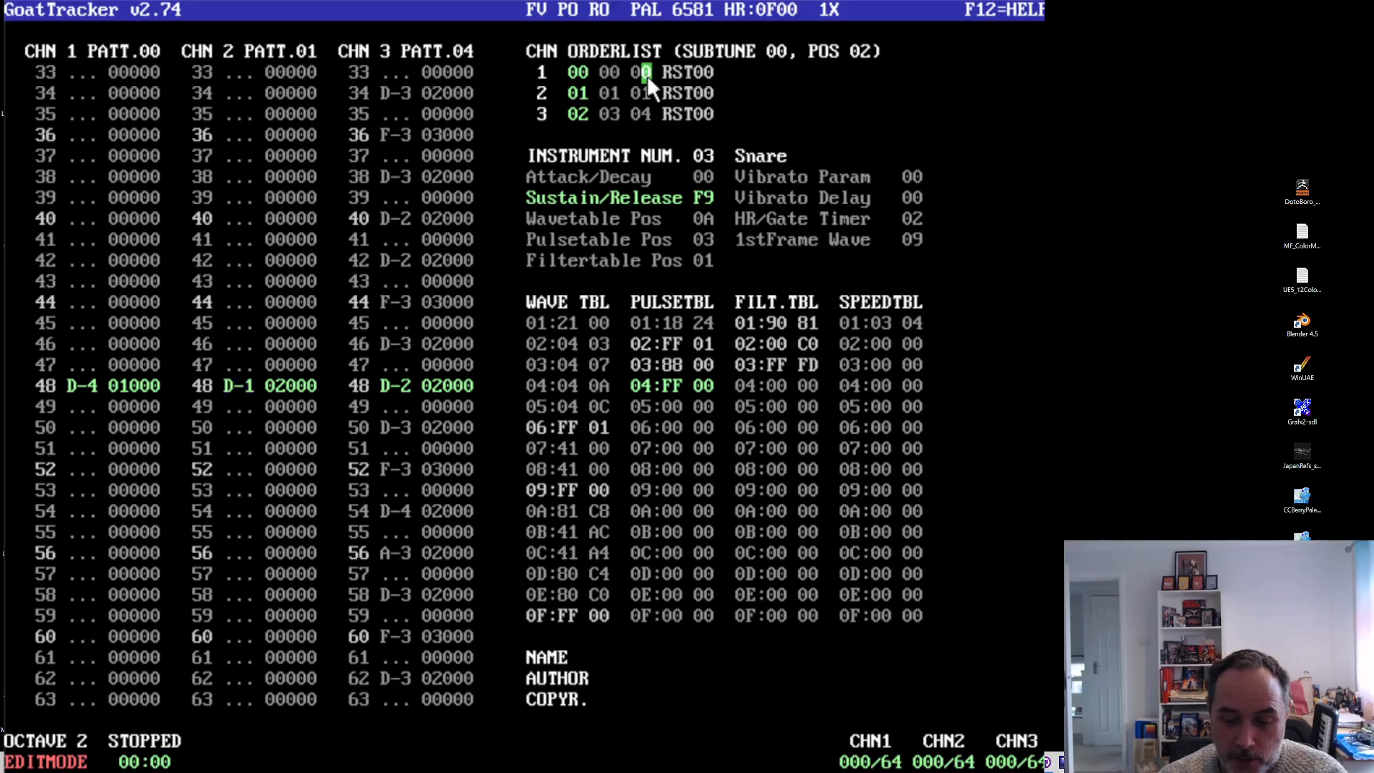
key(Insert)
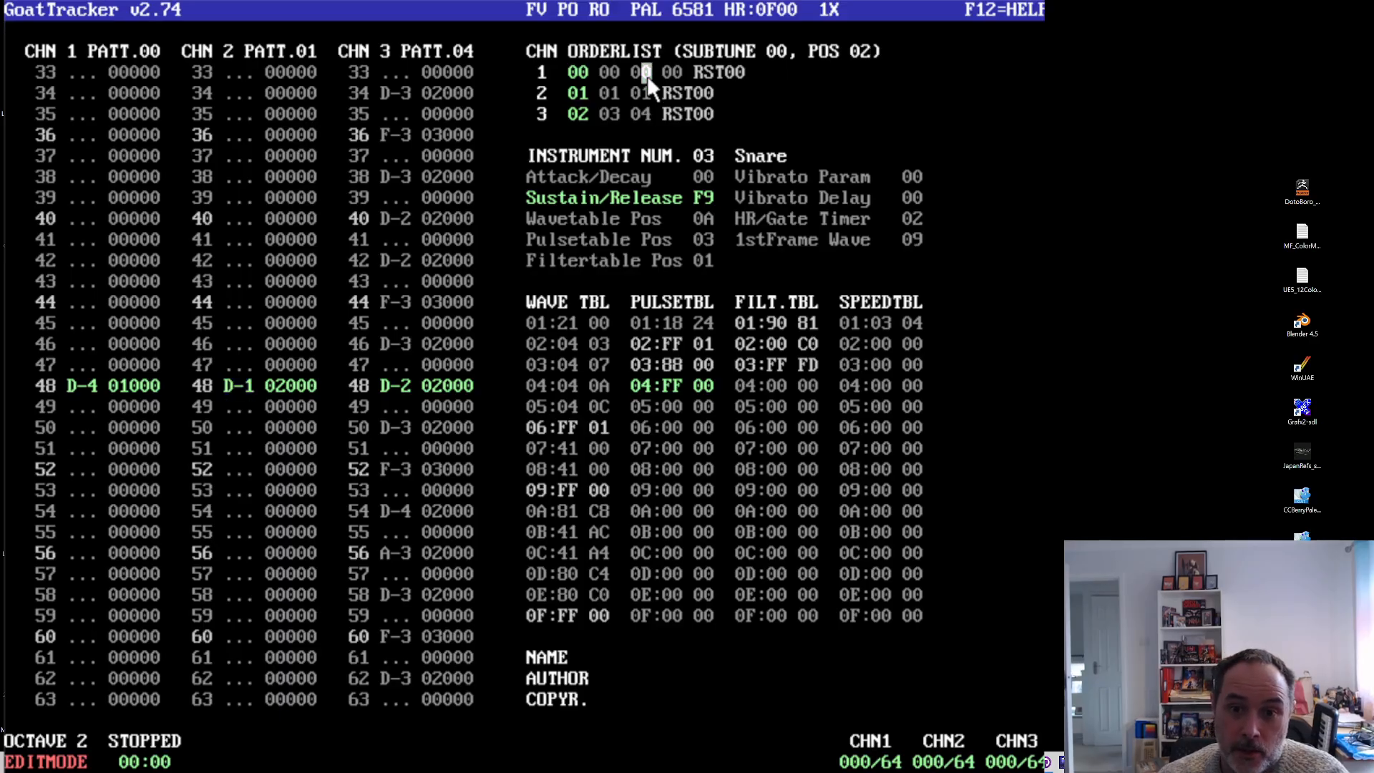
key(Down)
key(Insert)
key(Down)
key(Insert)
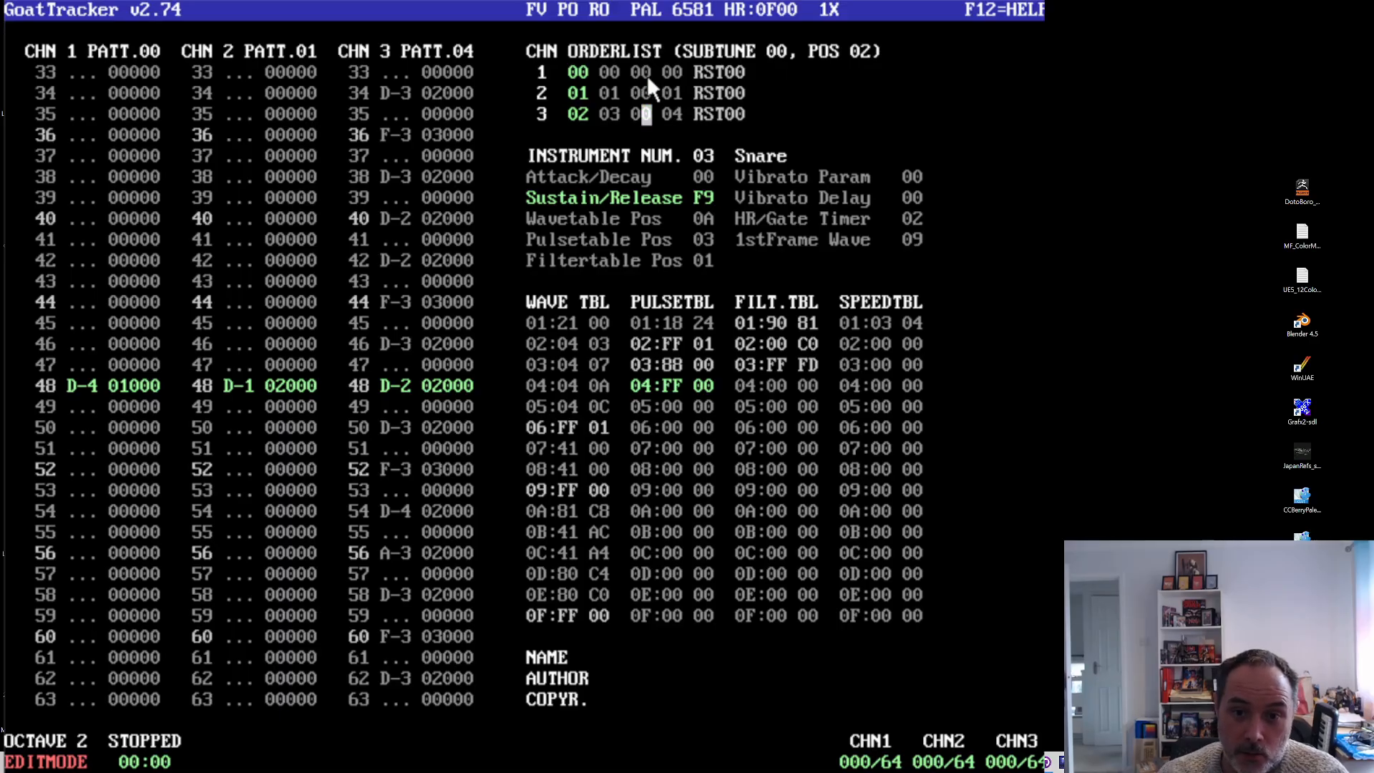
- Set orderlist position 02 to pattern 01 for channel 2 and pattern 04 for channel 3
click(650, 92)
text(1)
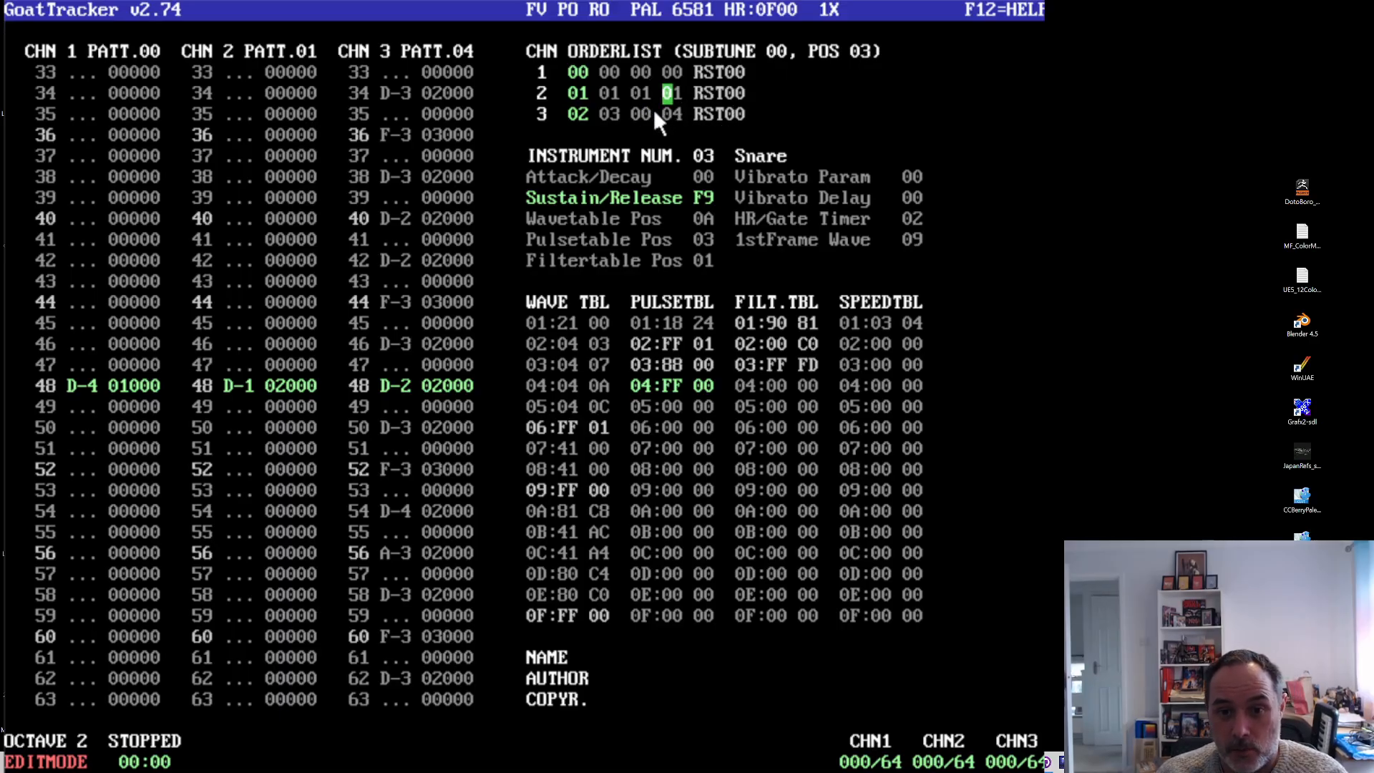
click(645, 110)
text(4)
click(734, 92)
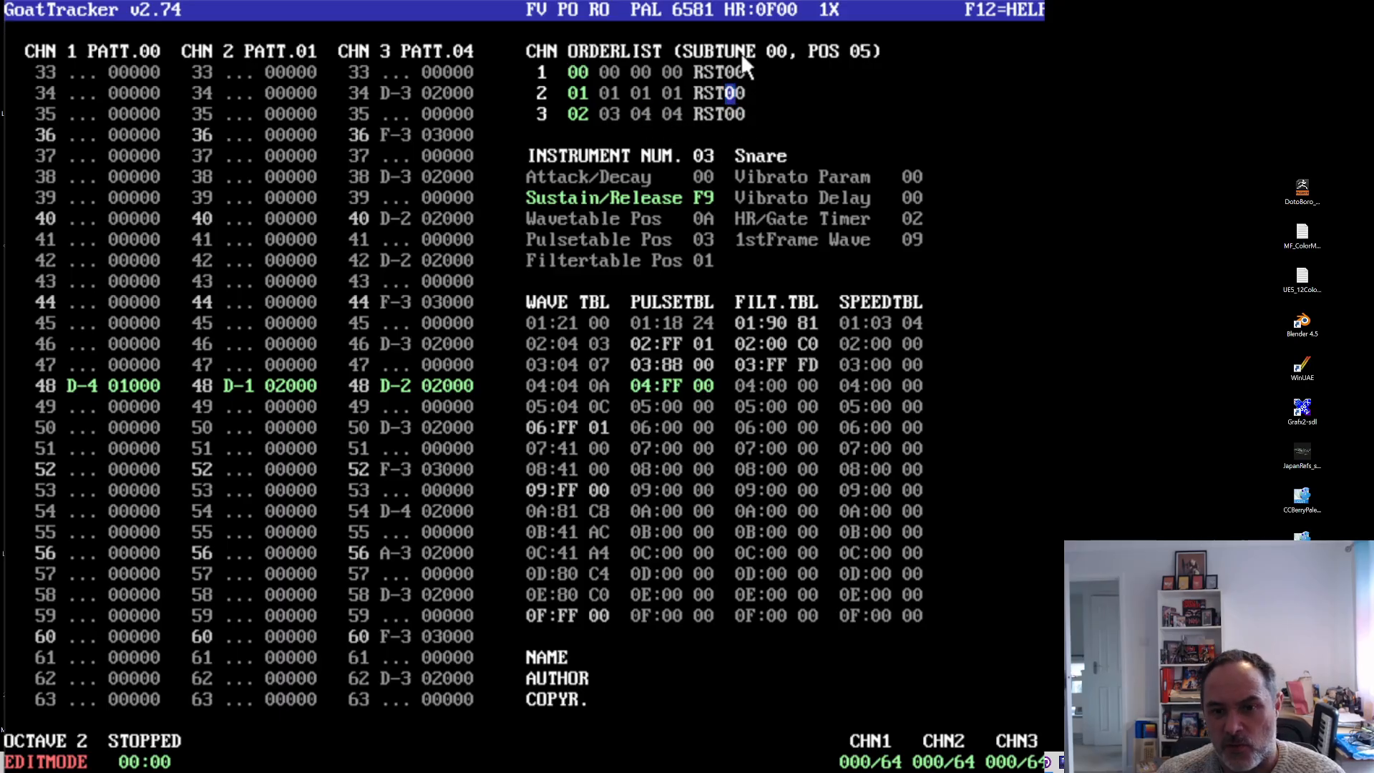
- Set channel 2's orderlist position 03 to pattern 05 and show pattern 05 in the channel 2 pattern editor
click(678, 93)
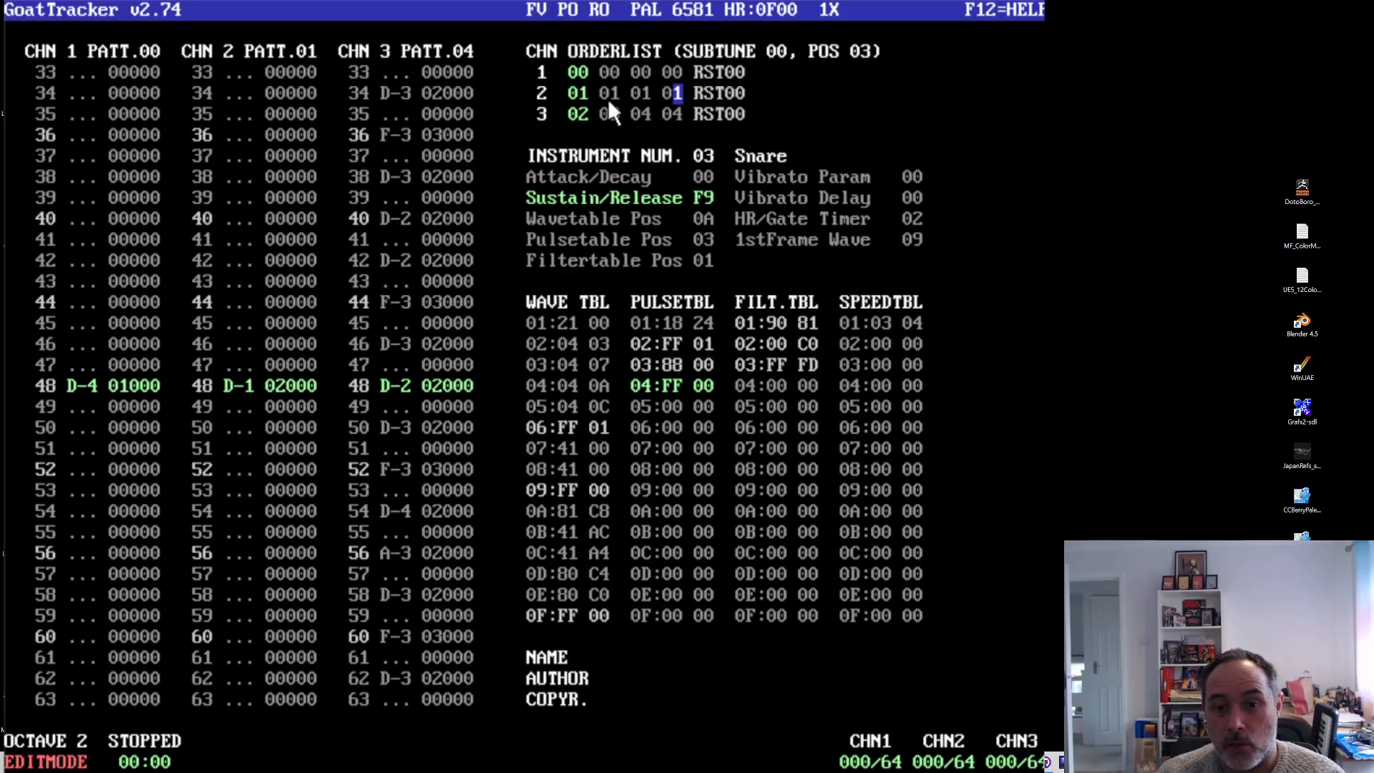
text(5)
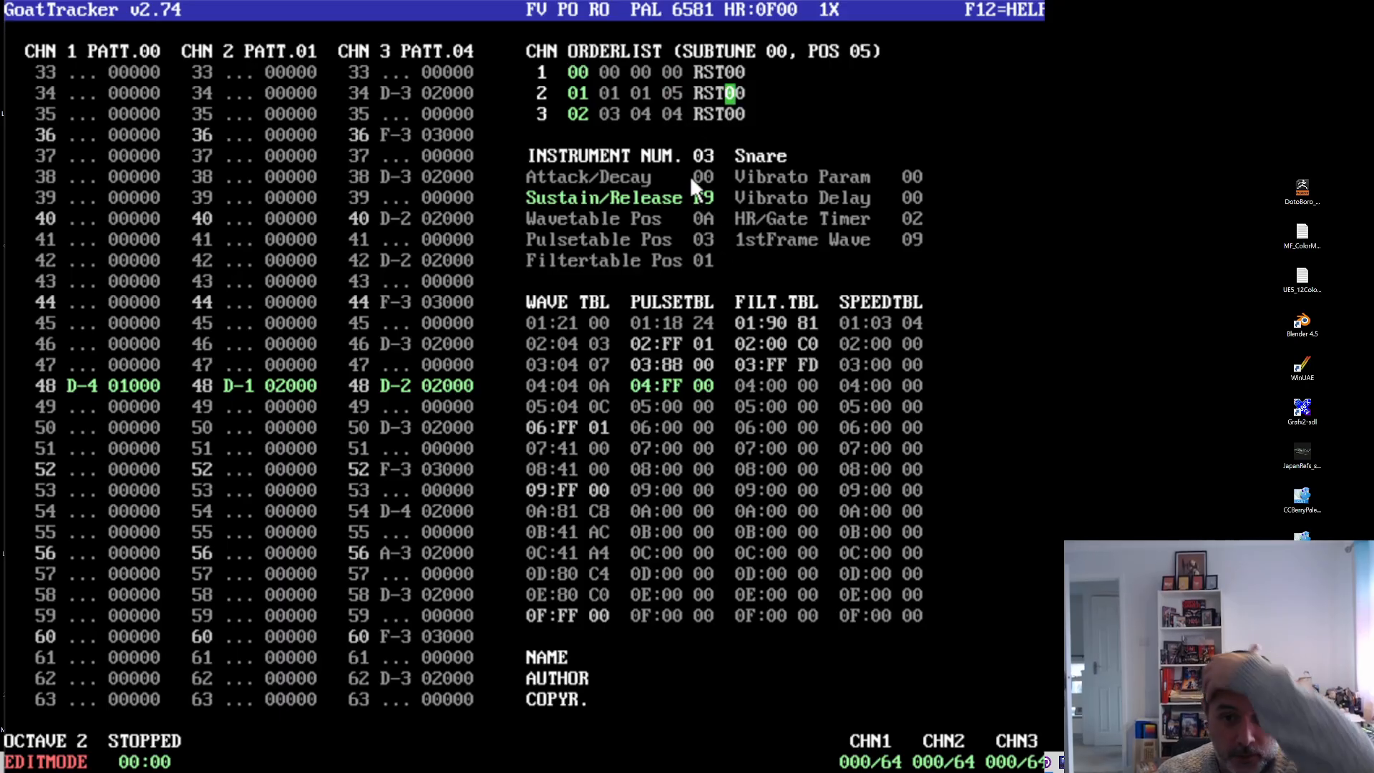
click(309, 48)
click(308, 48)
click(308, 48)
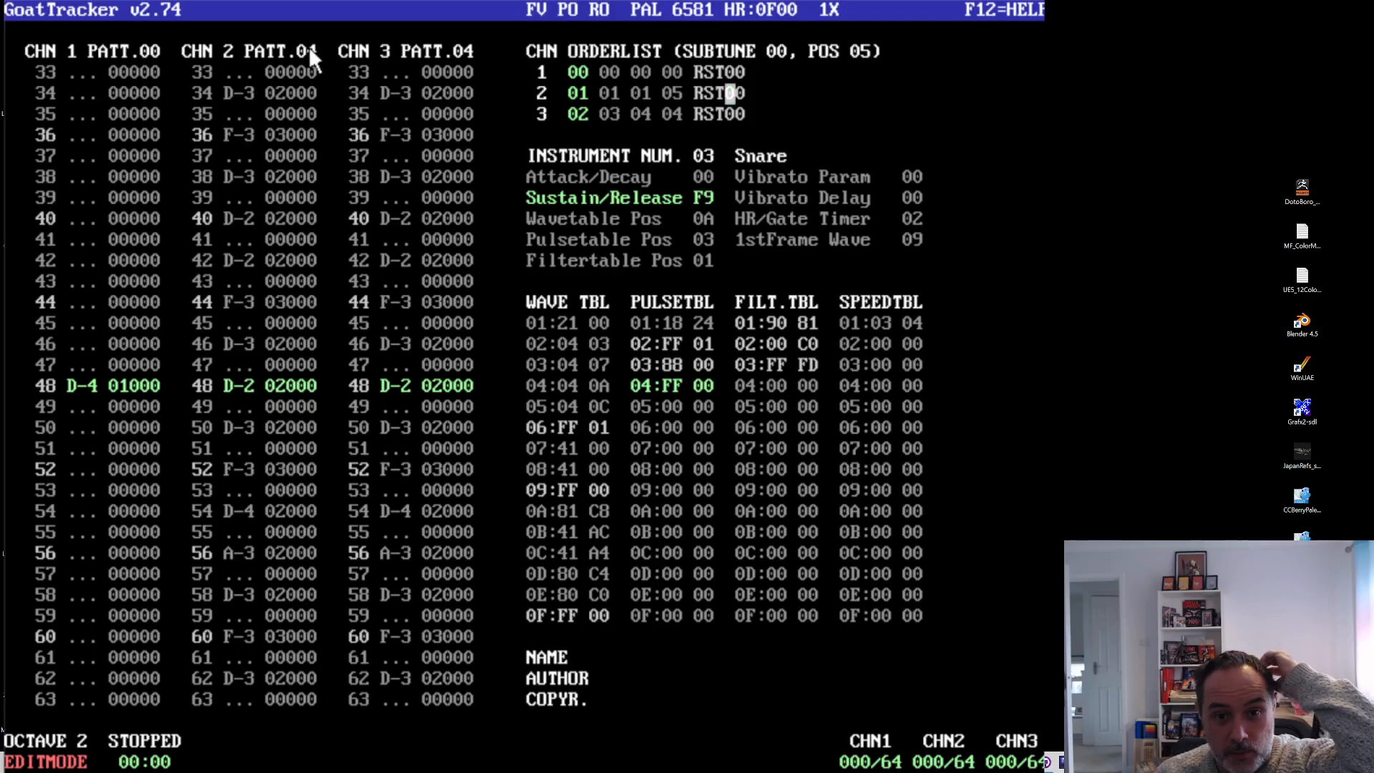
click(308, 48)
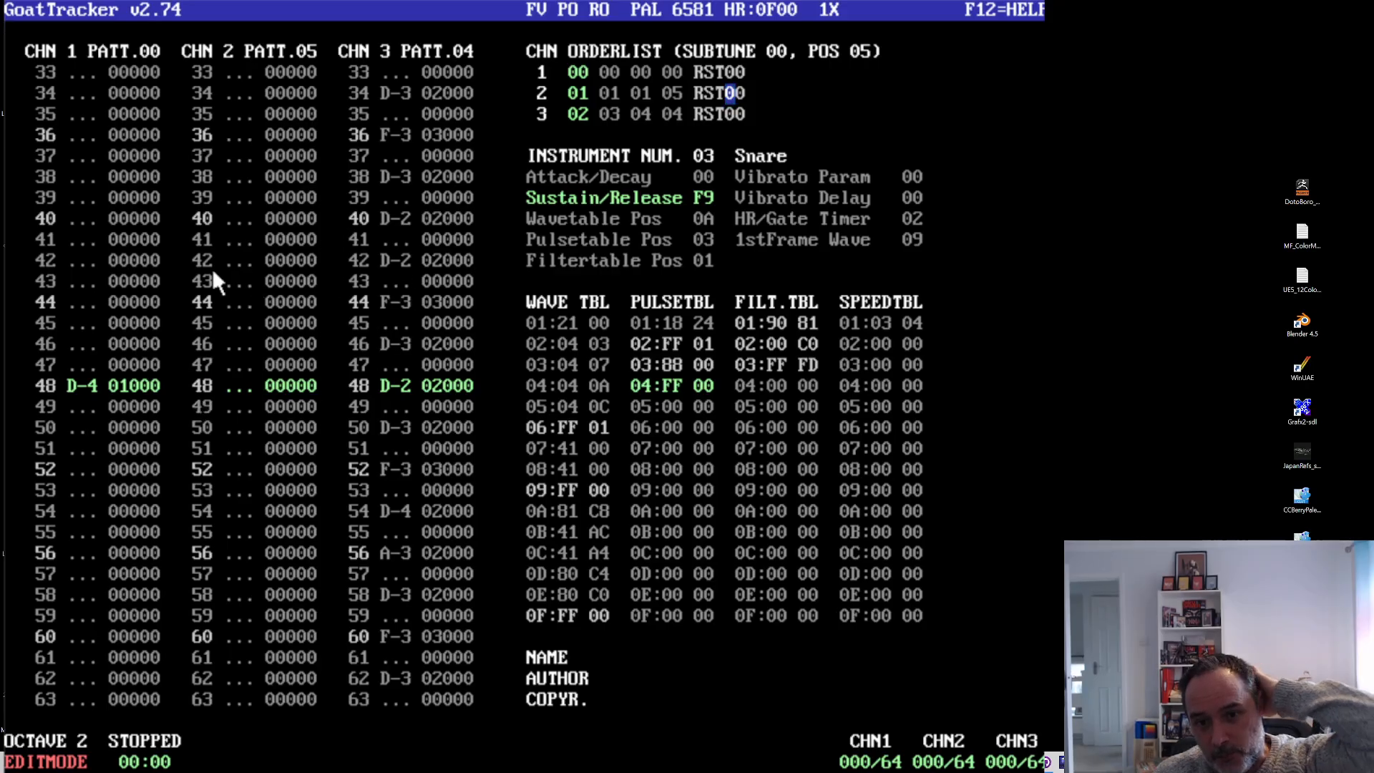
- Load the patterns of orderlist positions 01, 02 and 03 into the pattern editor in turn, ending at channel 2's pattern 05
click(681, 93)
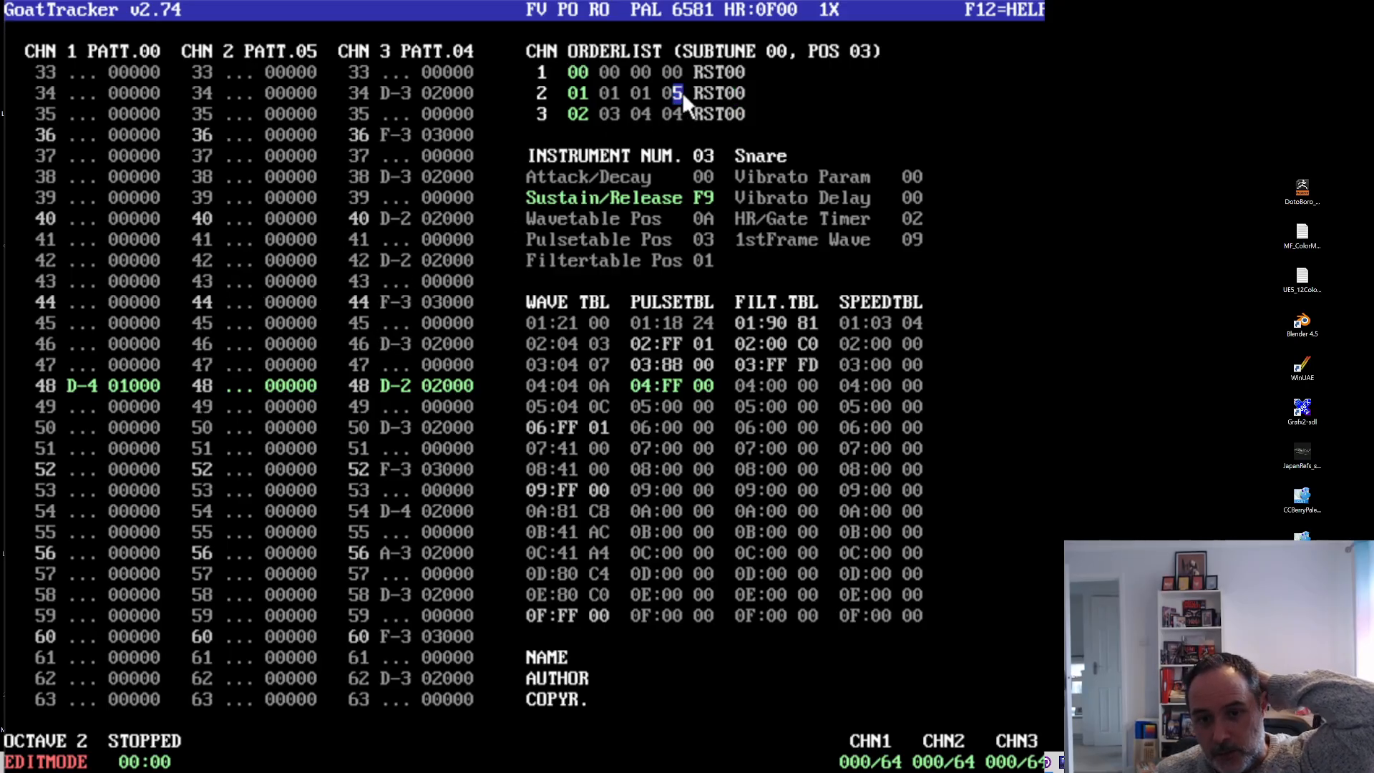
click(605, 91)
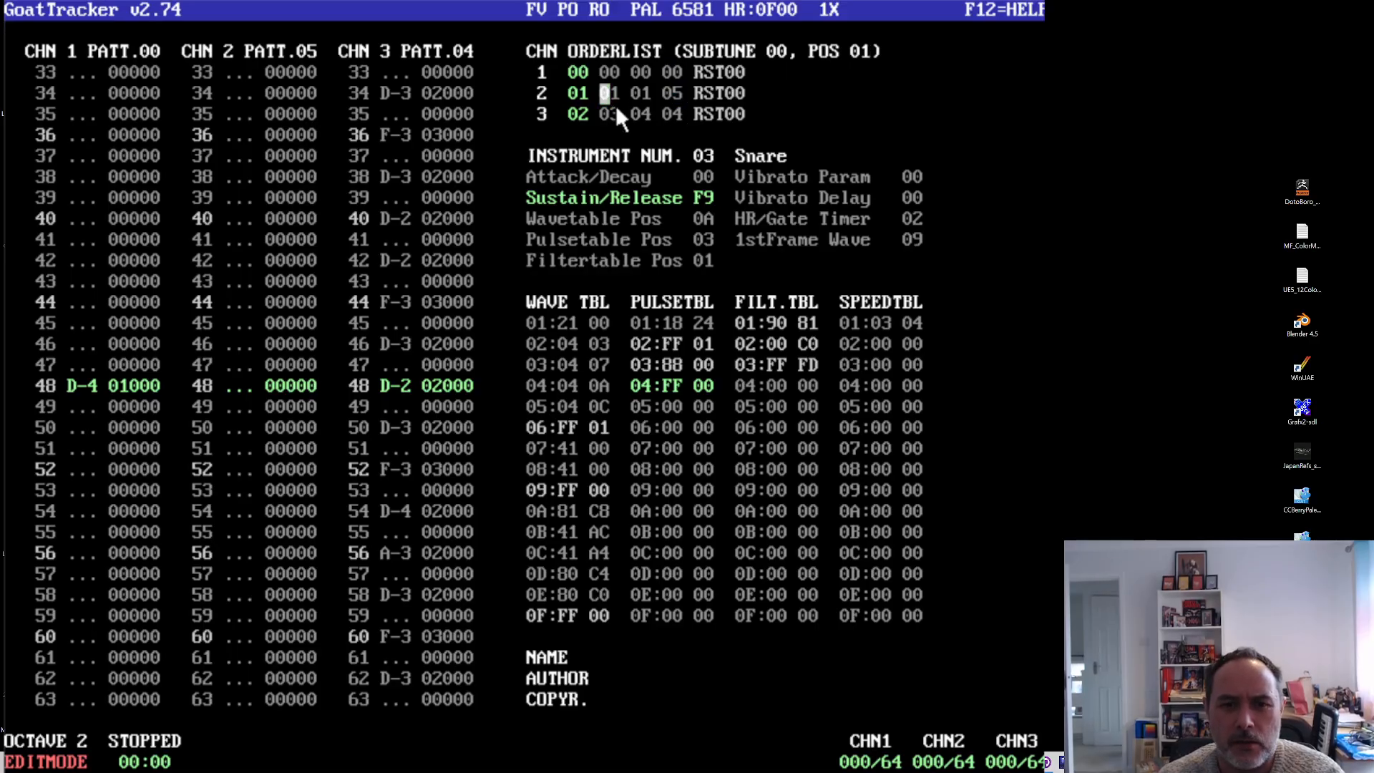
key(Return)
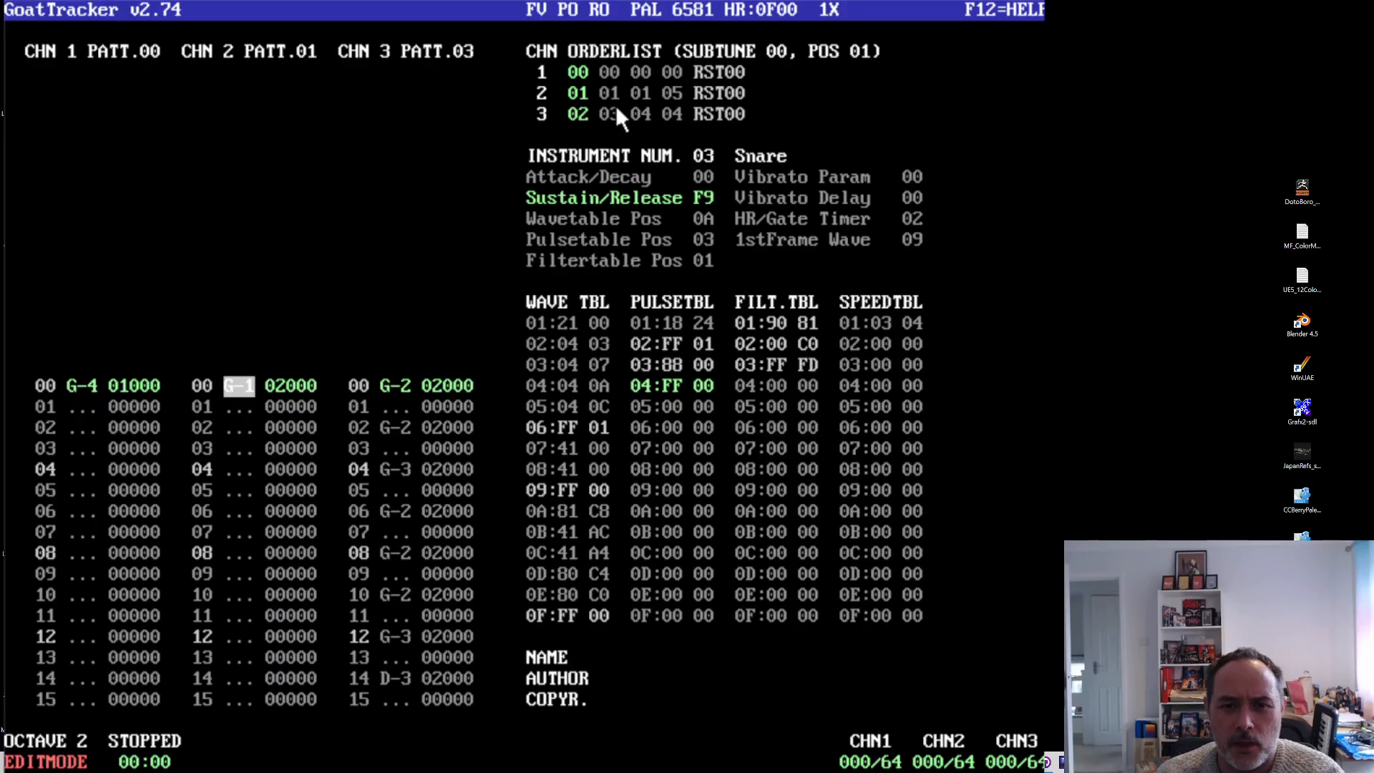
click(637, 95)
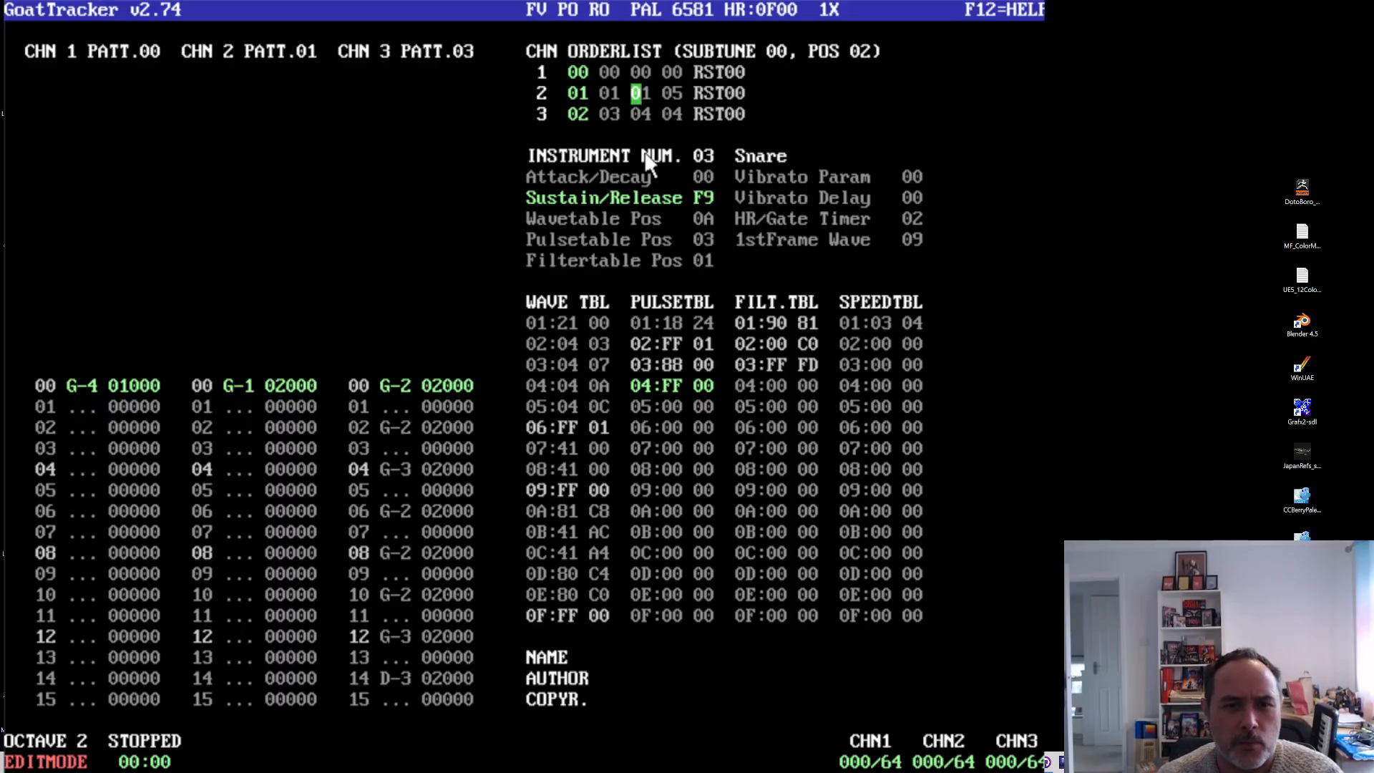
key(Return)
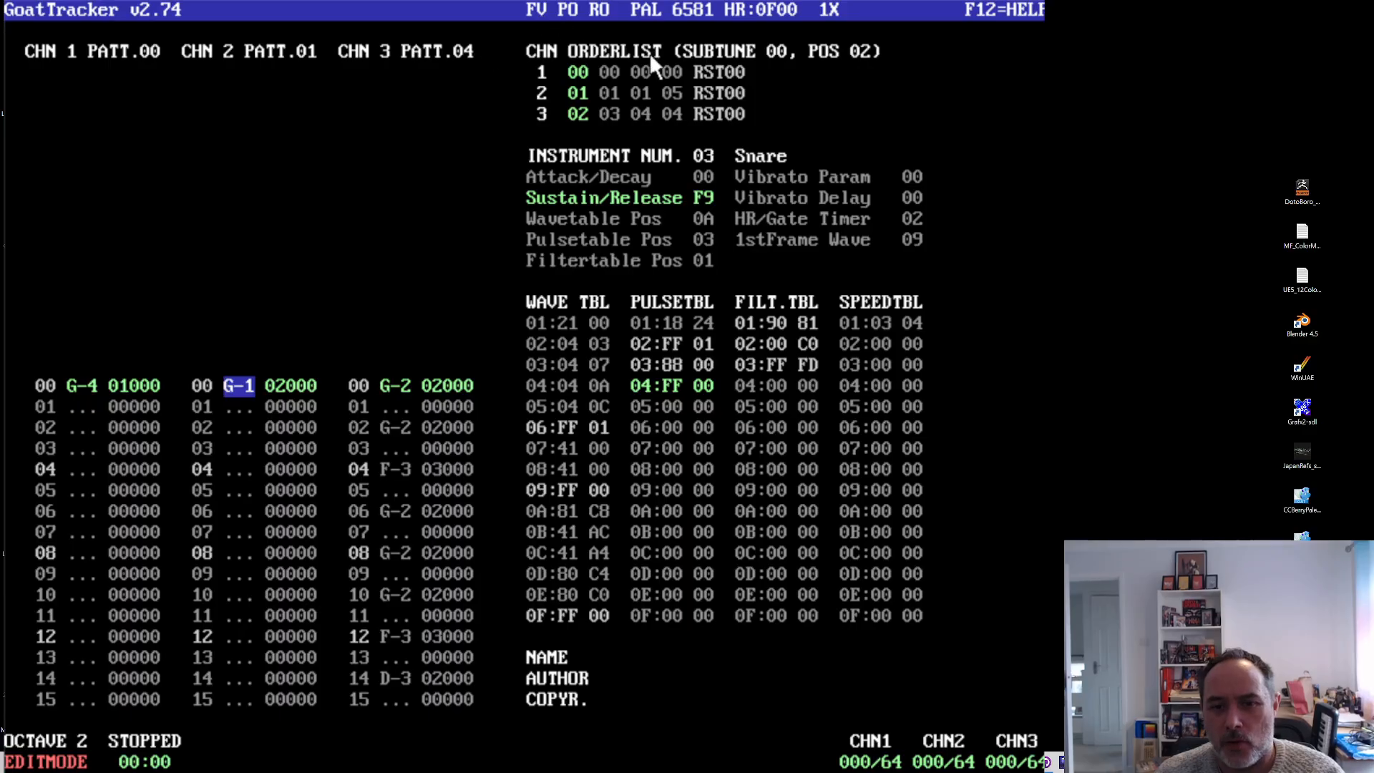
click(672, 93)
key(Return)
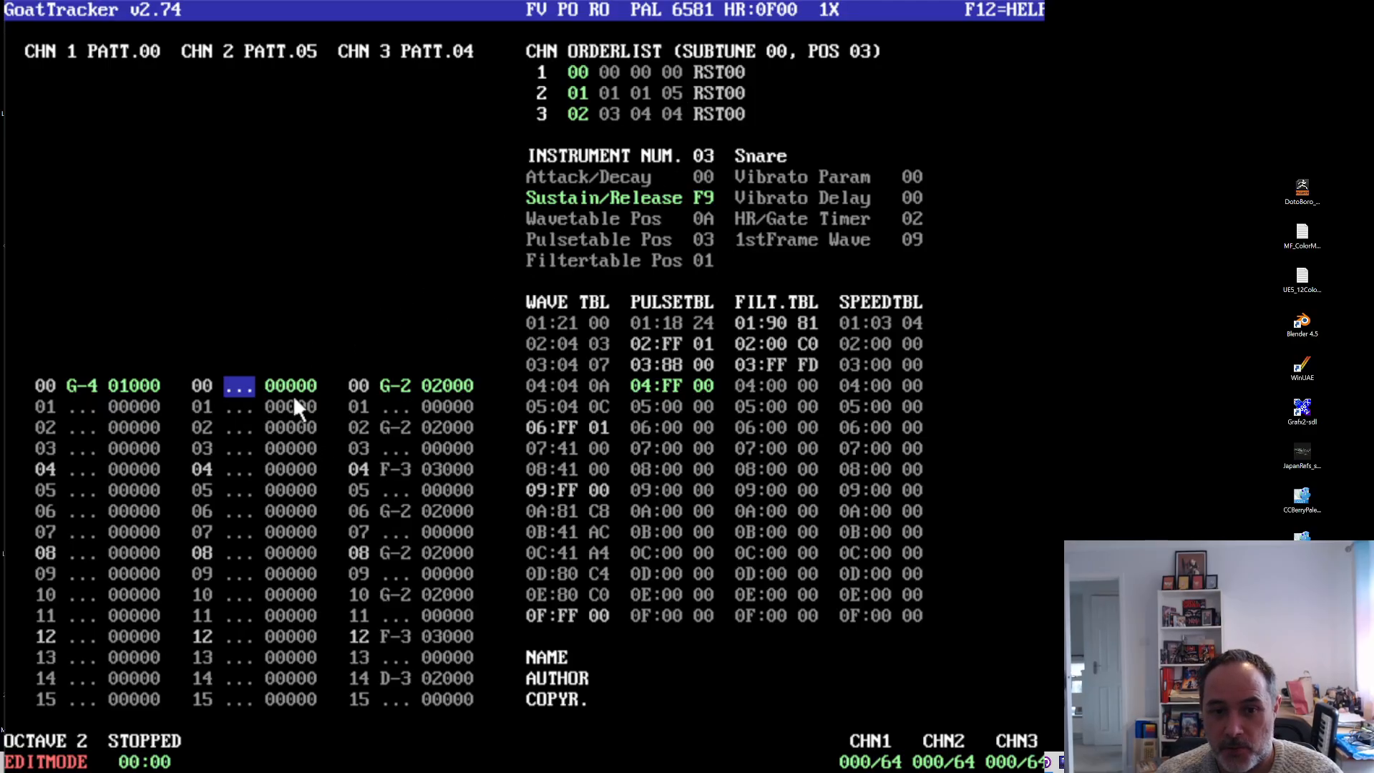
- Play the song from the start, try waveform 11 in wavetable row 01, and restore it to 21
key(F1)
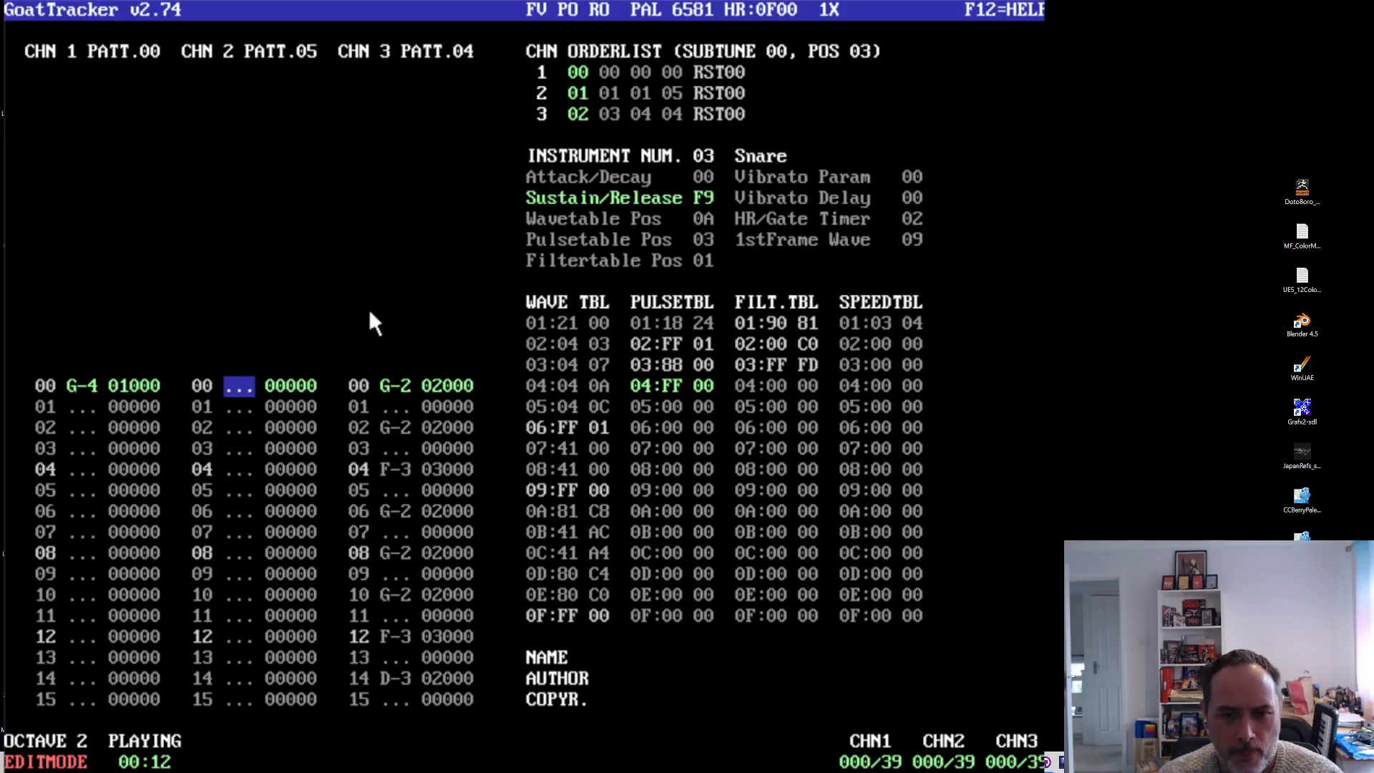
click(395, 385)
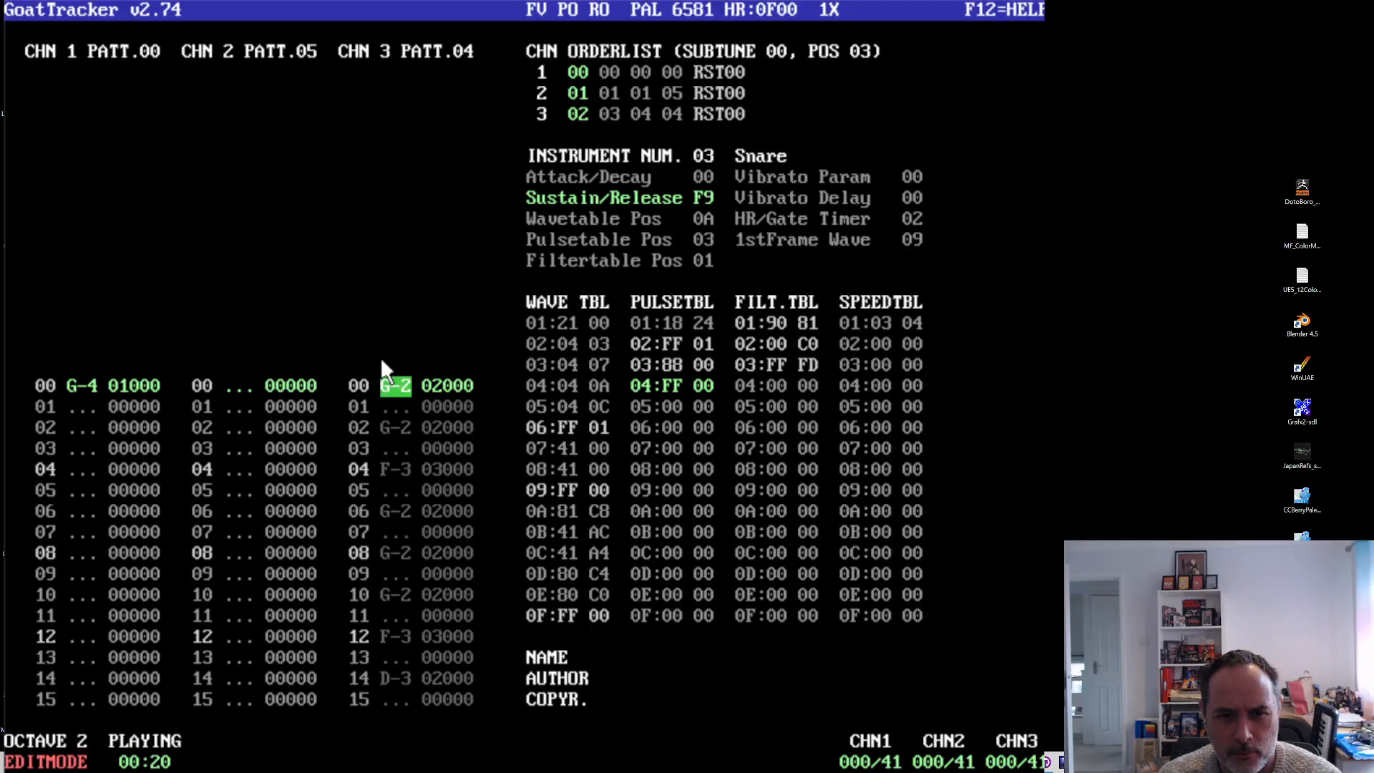
click(571, 384)
key(Up)
key(Up)
key(Up)
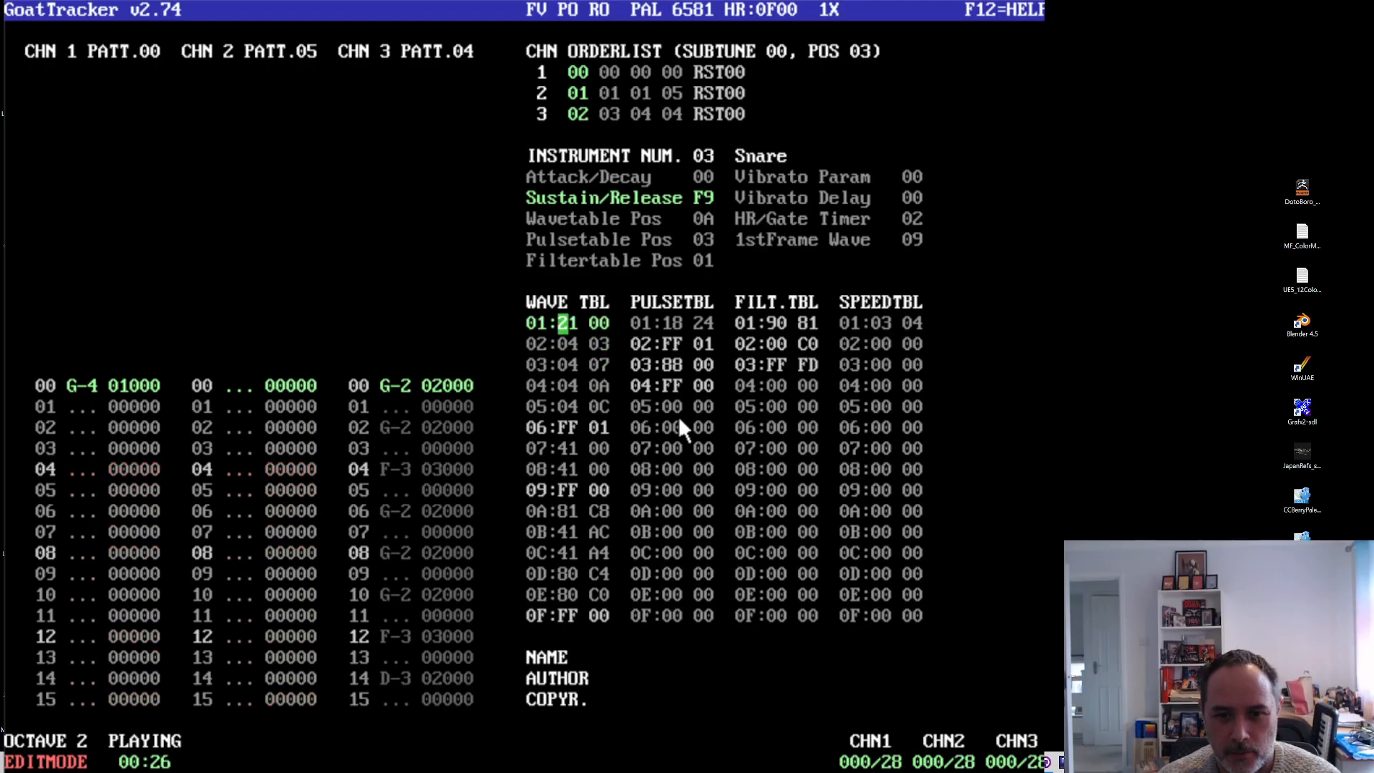
text(1)
key(Left)
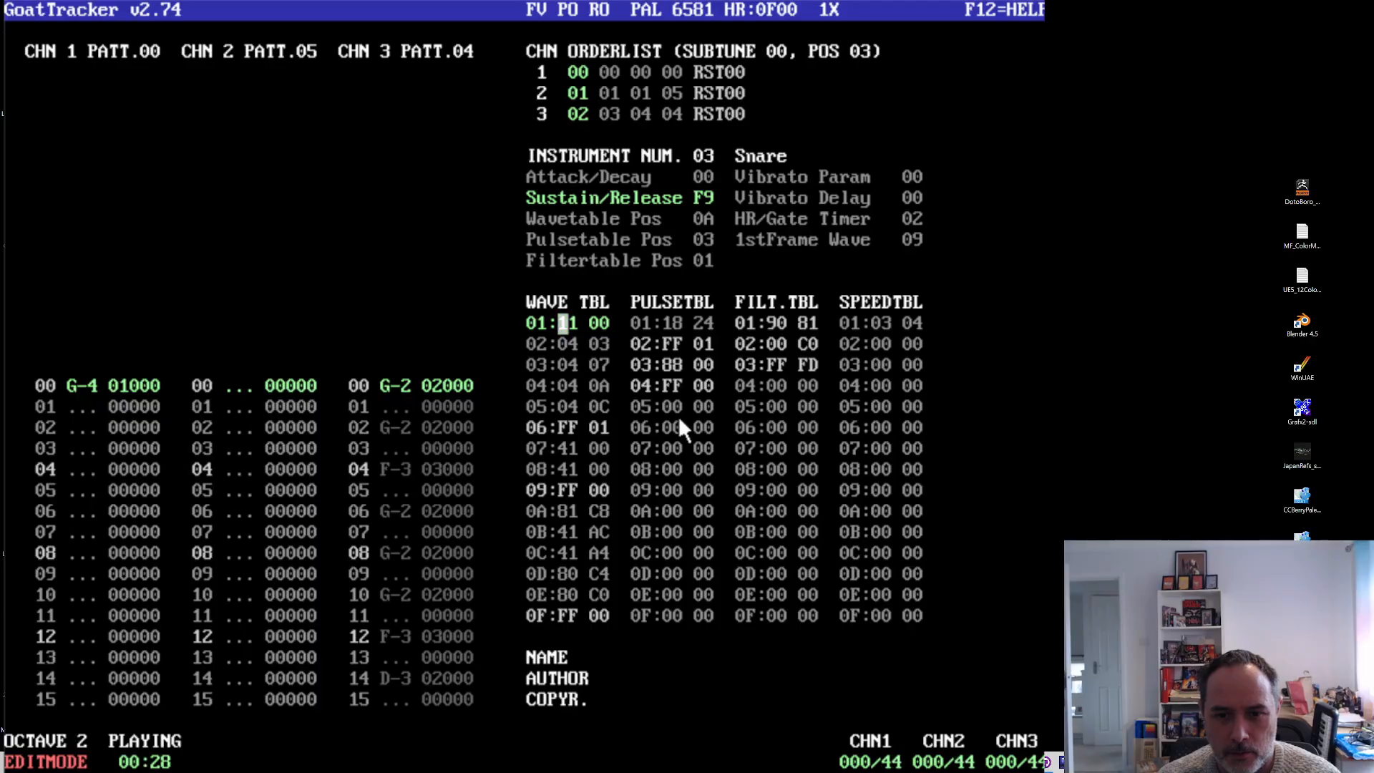
text(2)
key(Down)
key(Down)
key(Down)
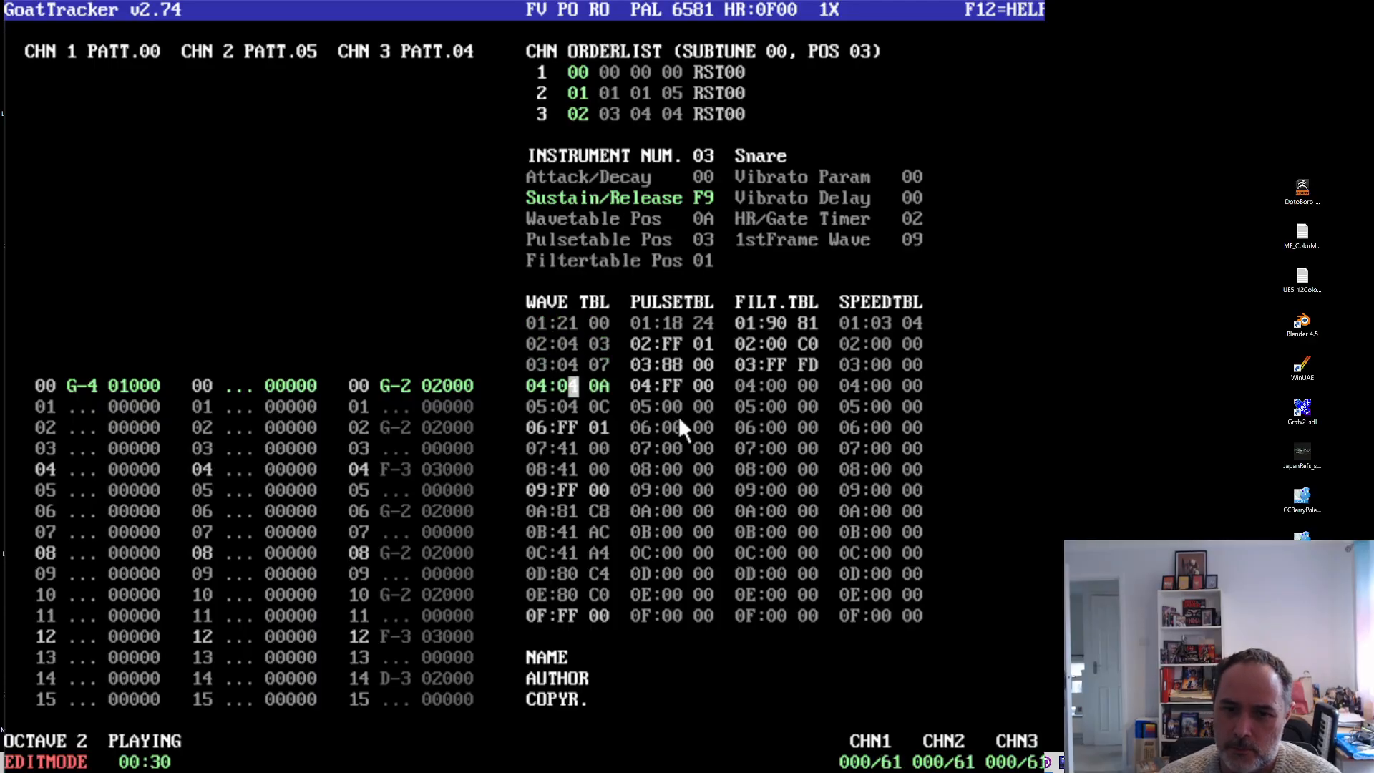
key(Down)
key(Down)
key(Right)
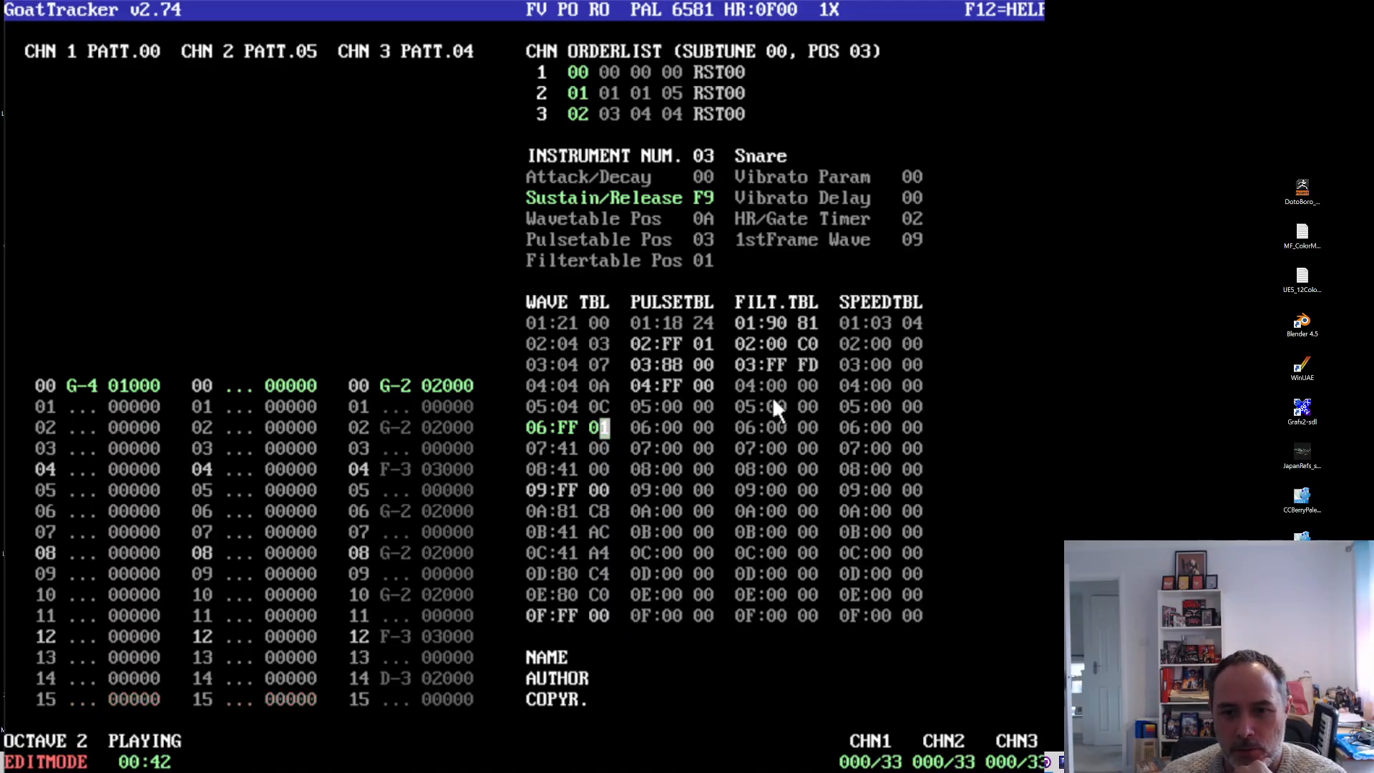
- Set the Snare instrument's filtertable position to 00 and play the song from the start to hear it
click(704, 257)
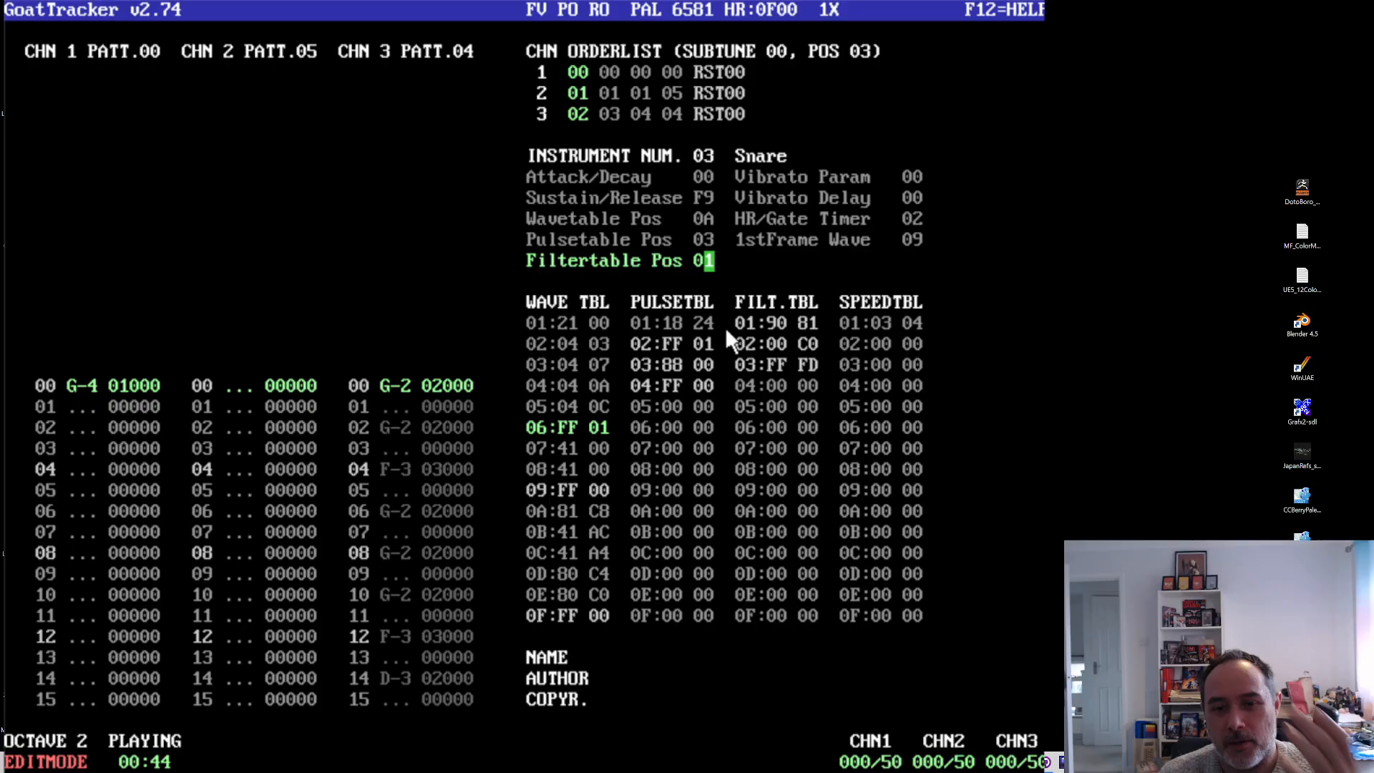
text(0)
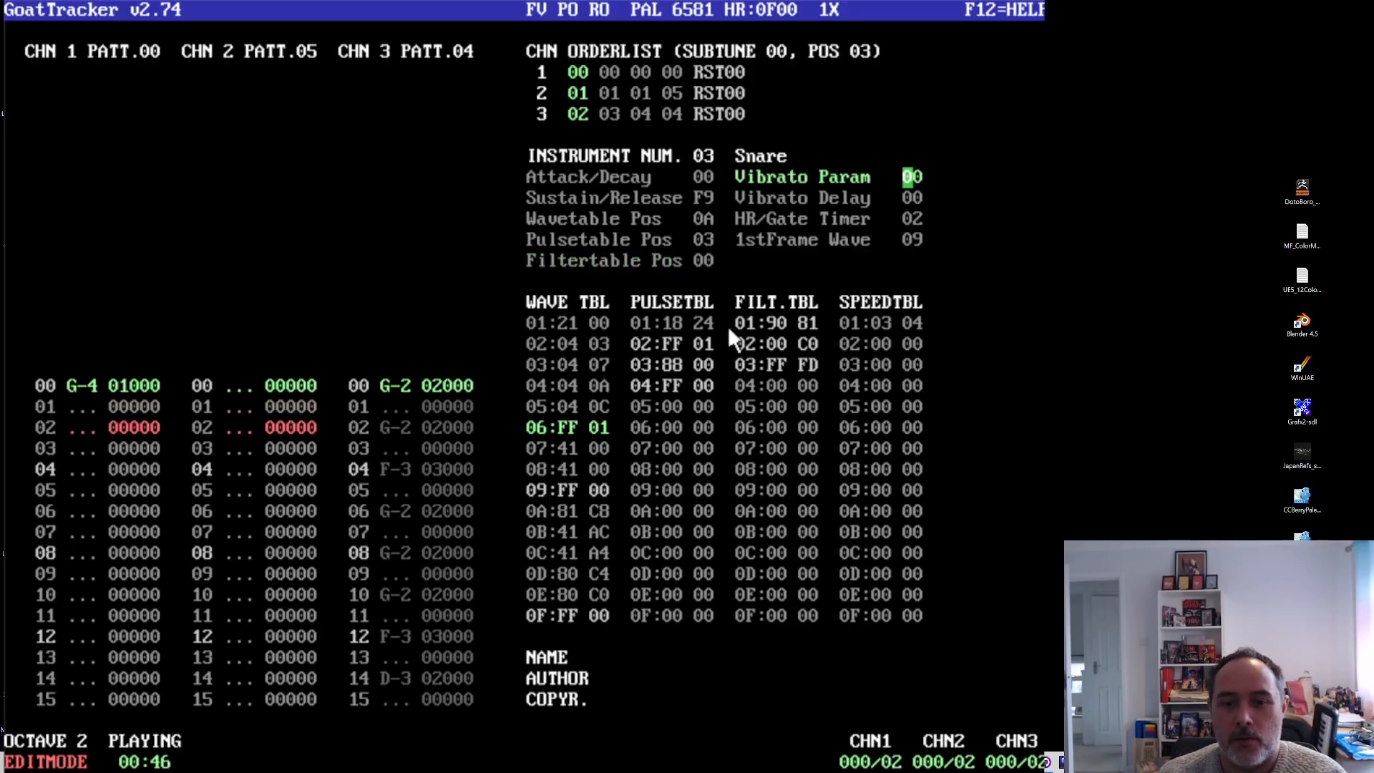
click(569, 318)
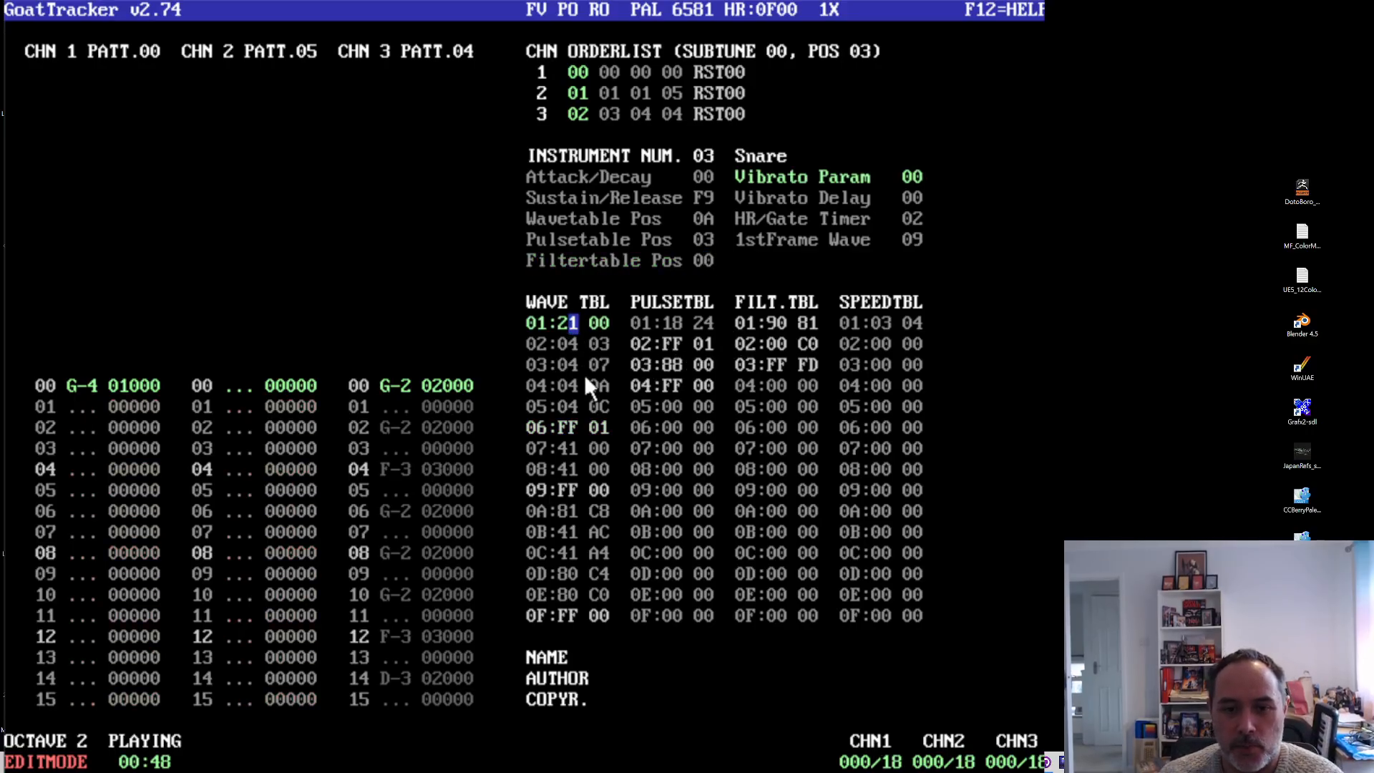
key(F1)
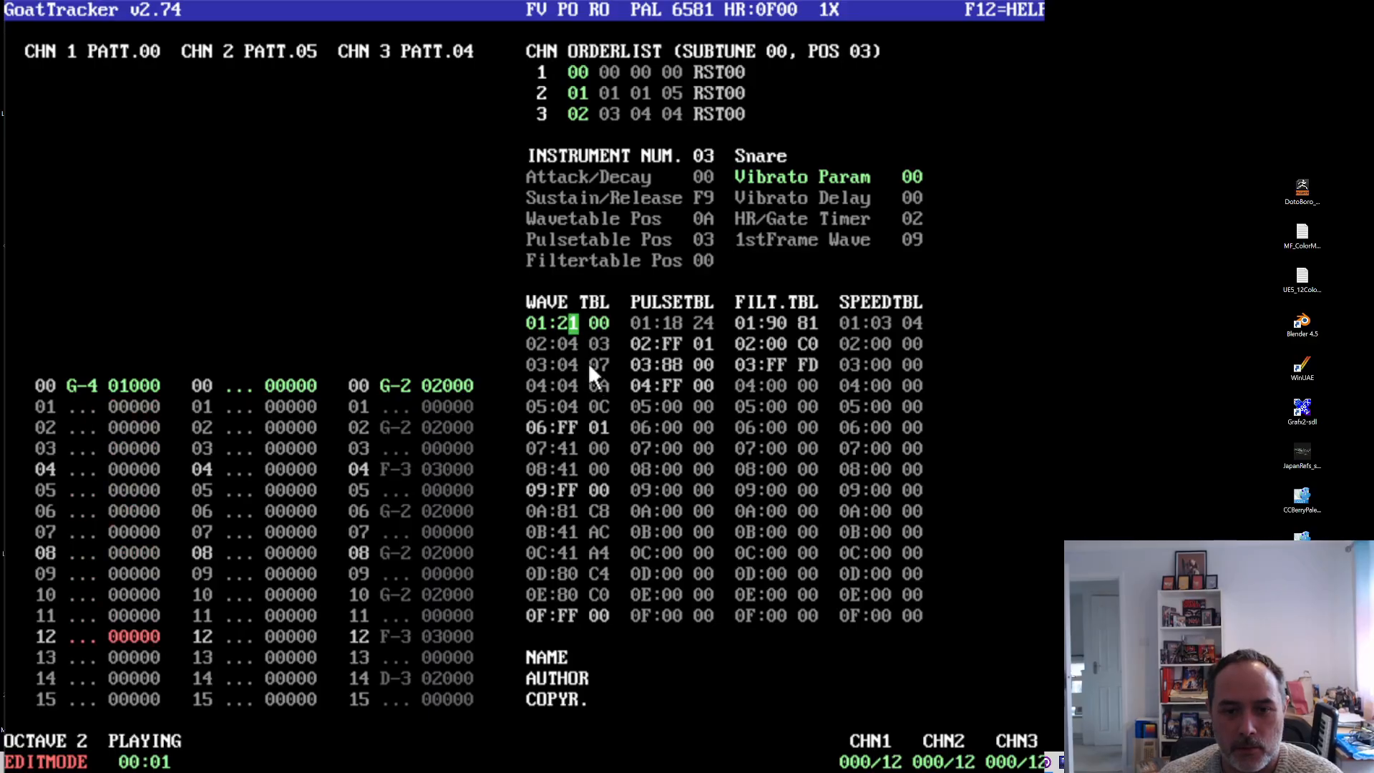
key(F1)
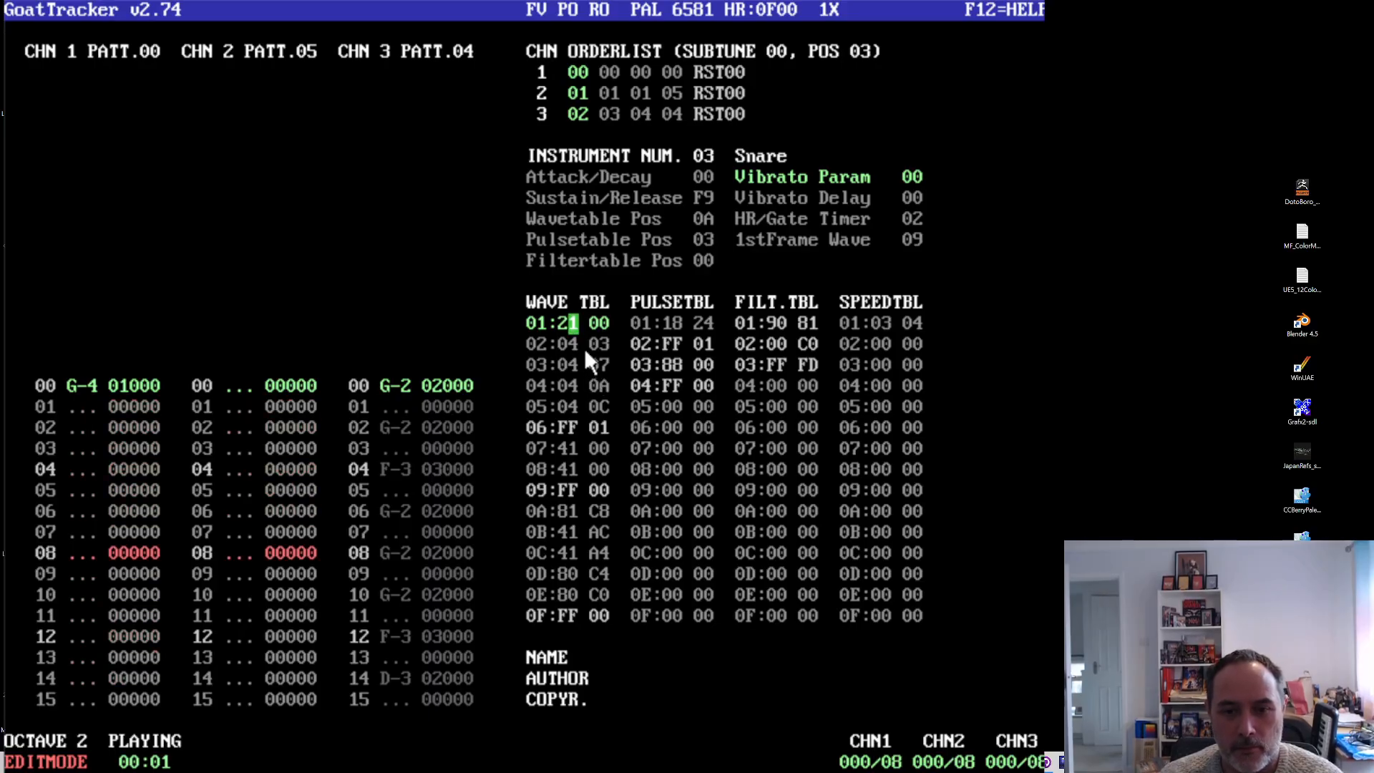
- Set the Snare instrument's filtertable position to 01 and play the song from the start again
click(709, 260)
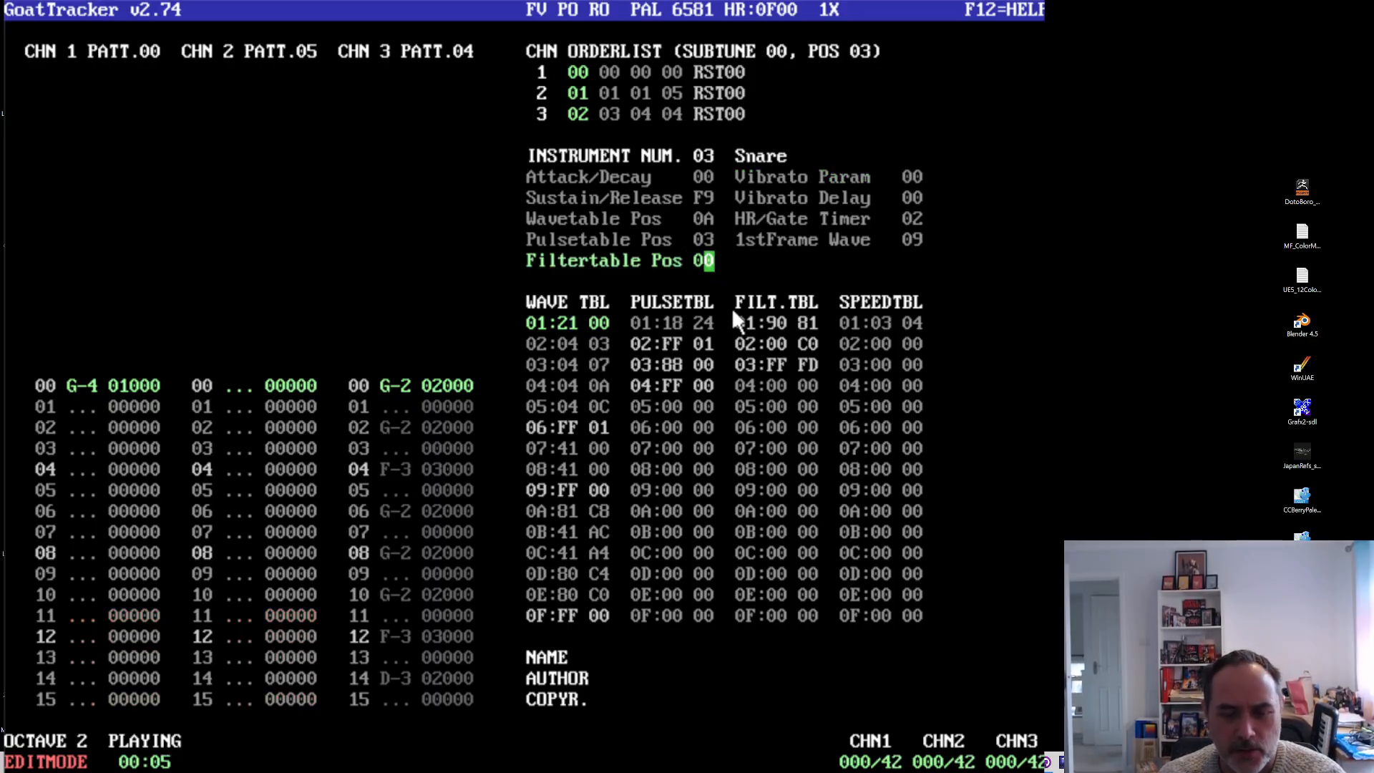
text(1)
key(F1)
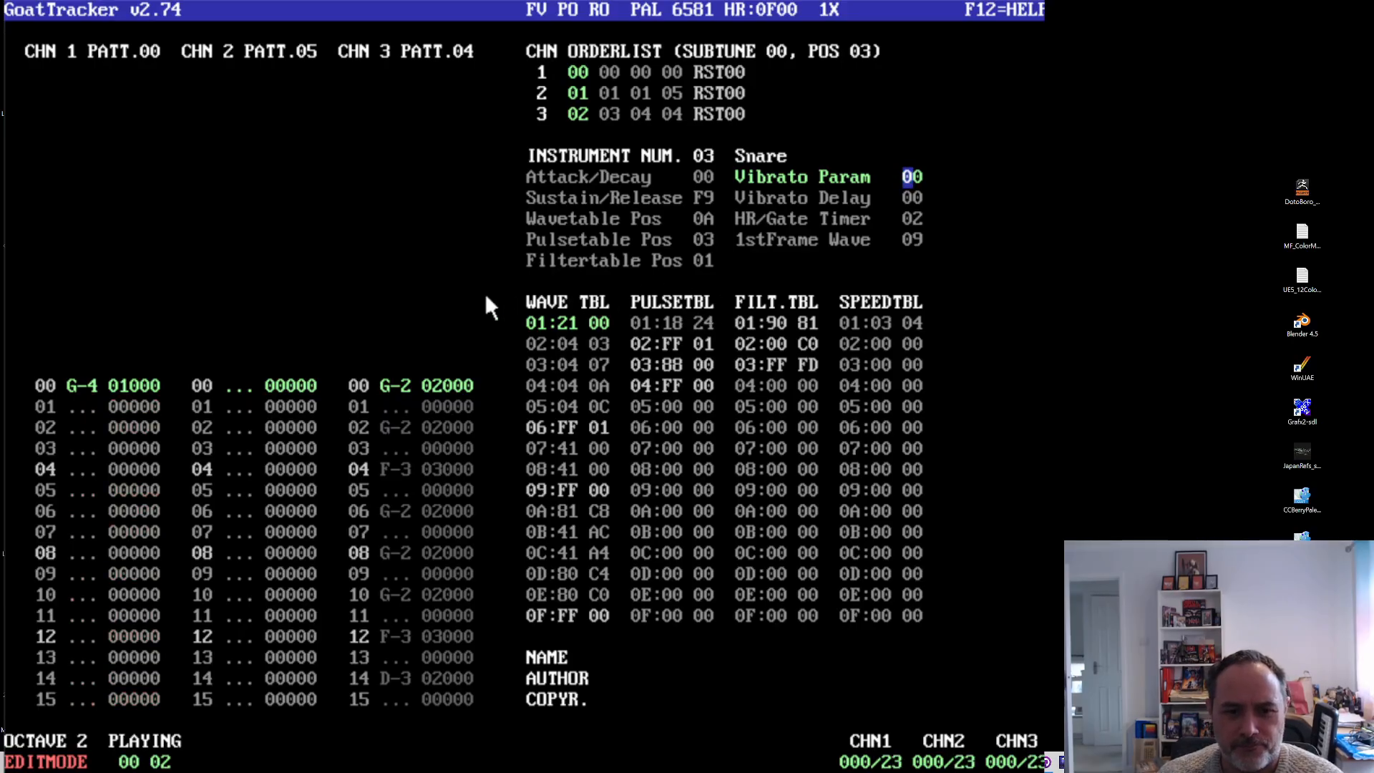
- Play the song from the start, stop it, and set the second value of filtertable row 01 to 84
key(F1)
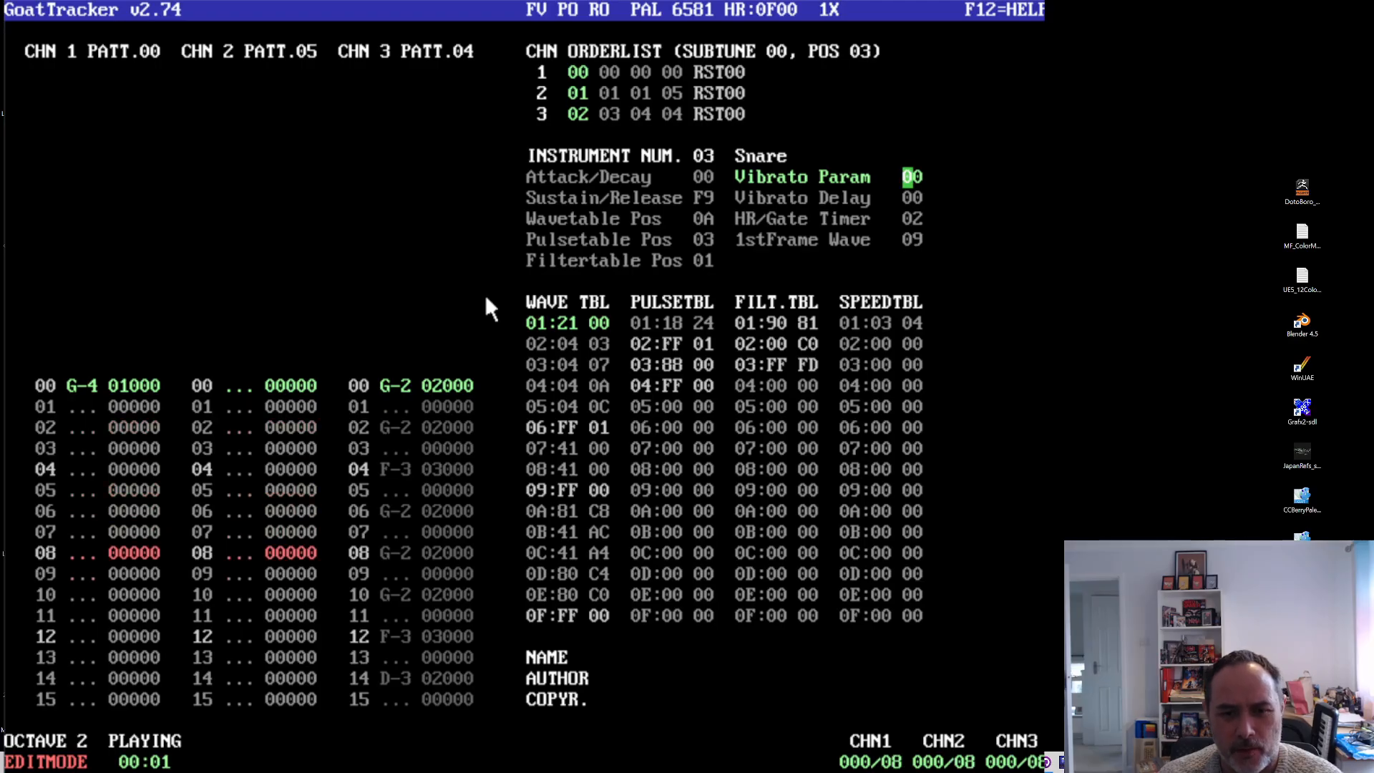
key(F4)
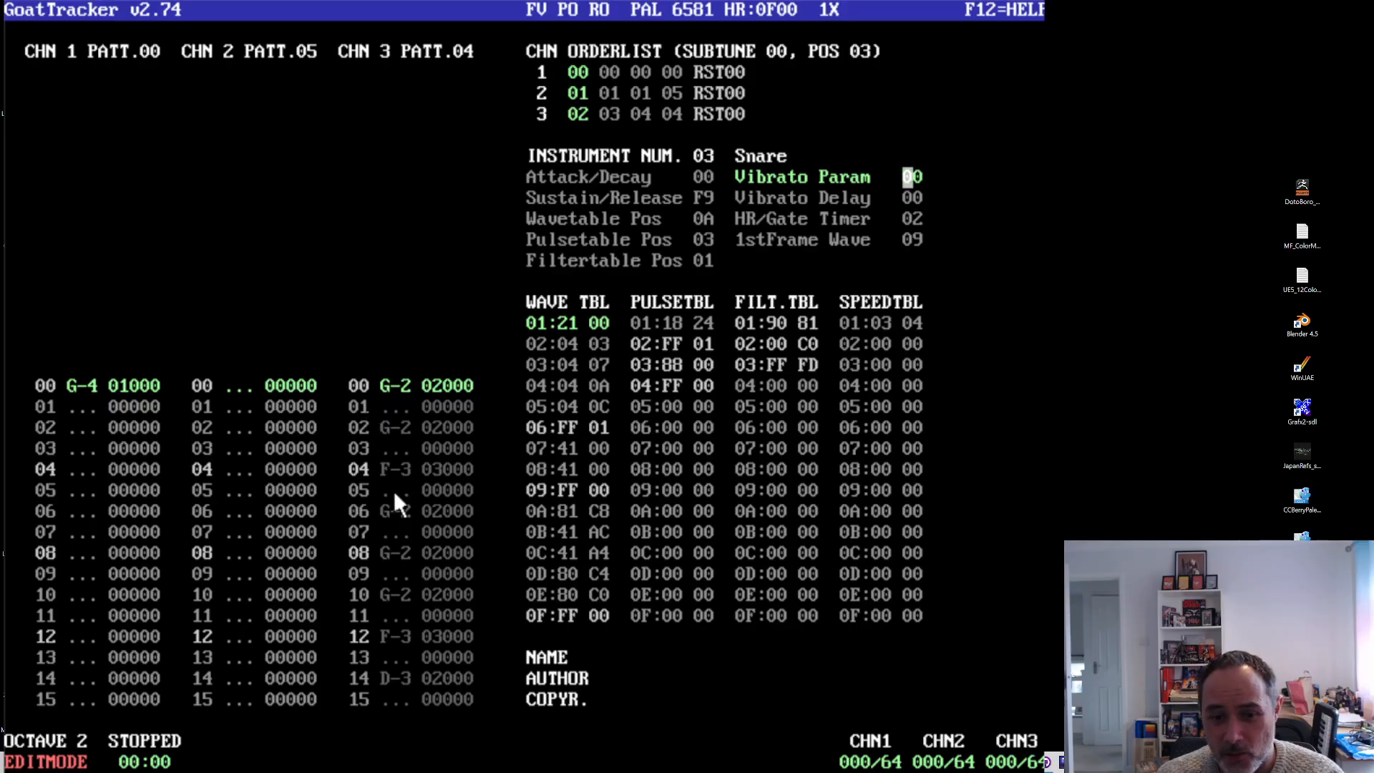
click(417, 465)
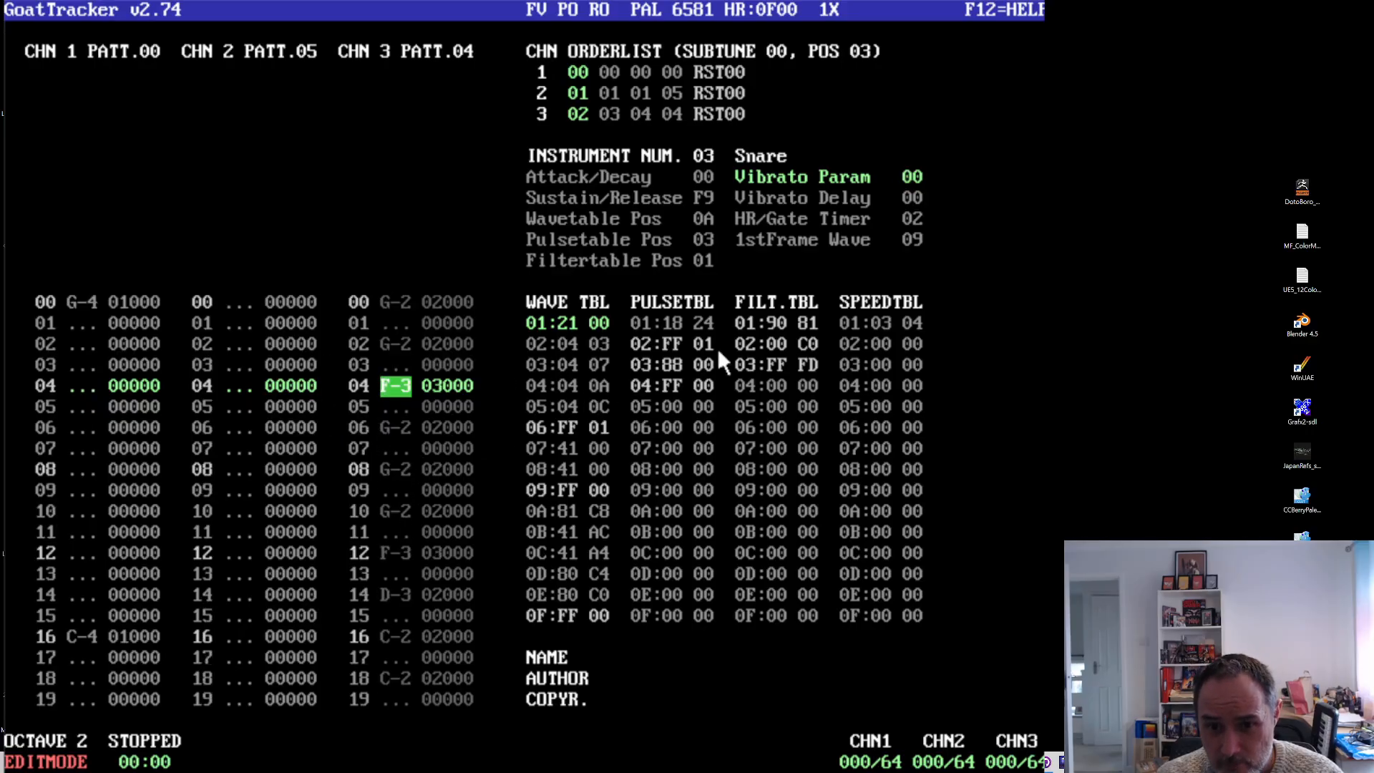
click(803, 322)
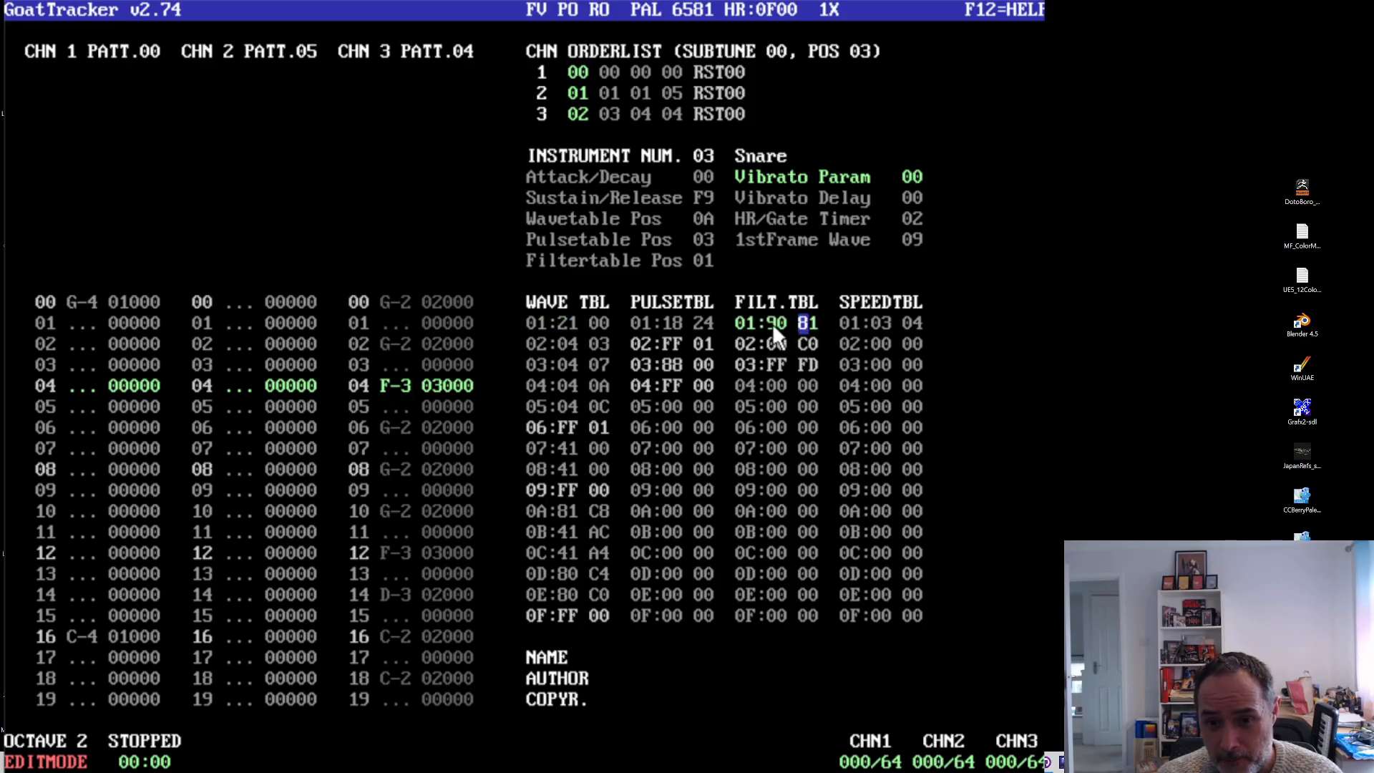
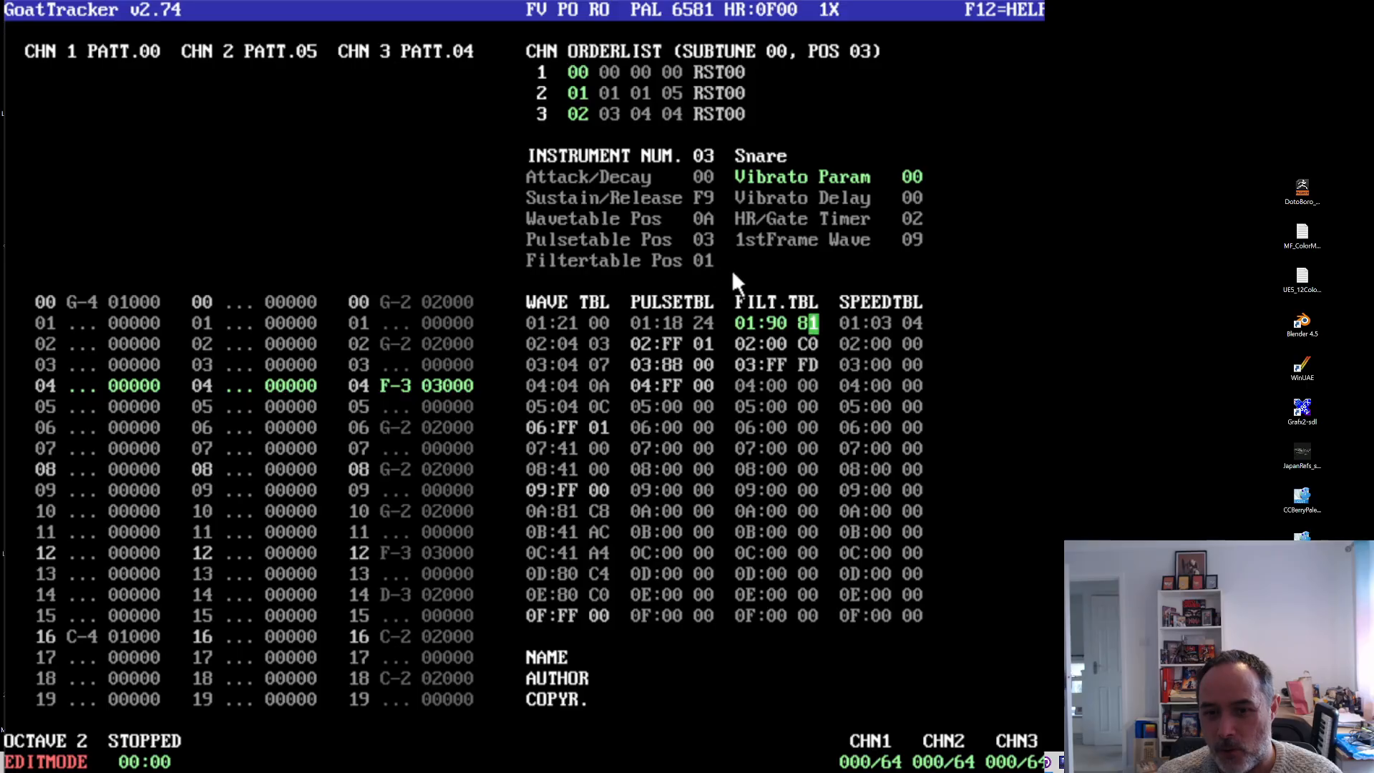
click(710, 262)
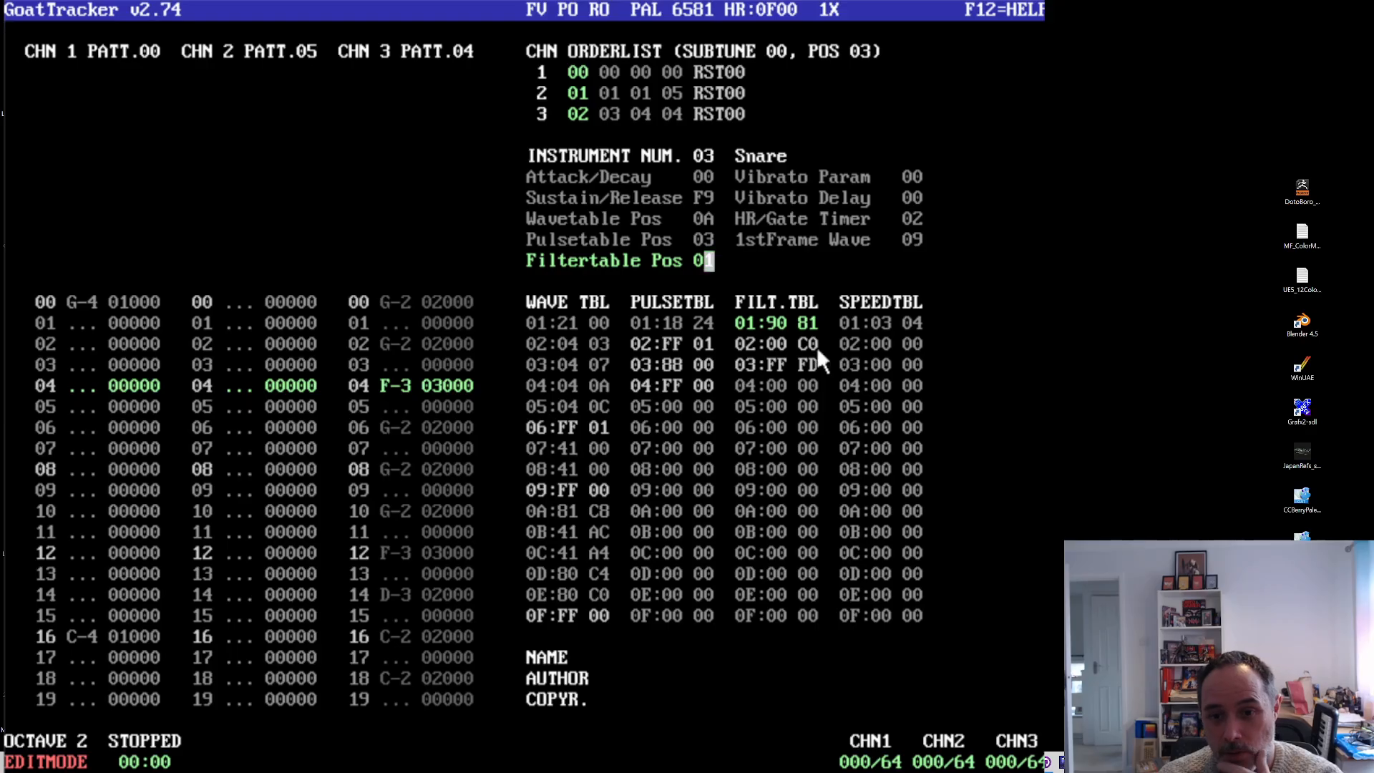
click(407, 362)
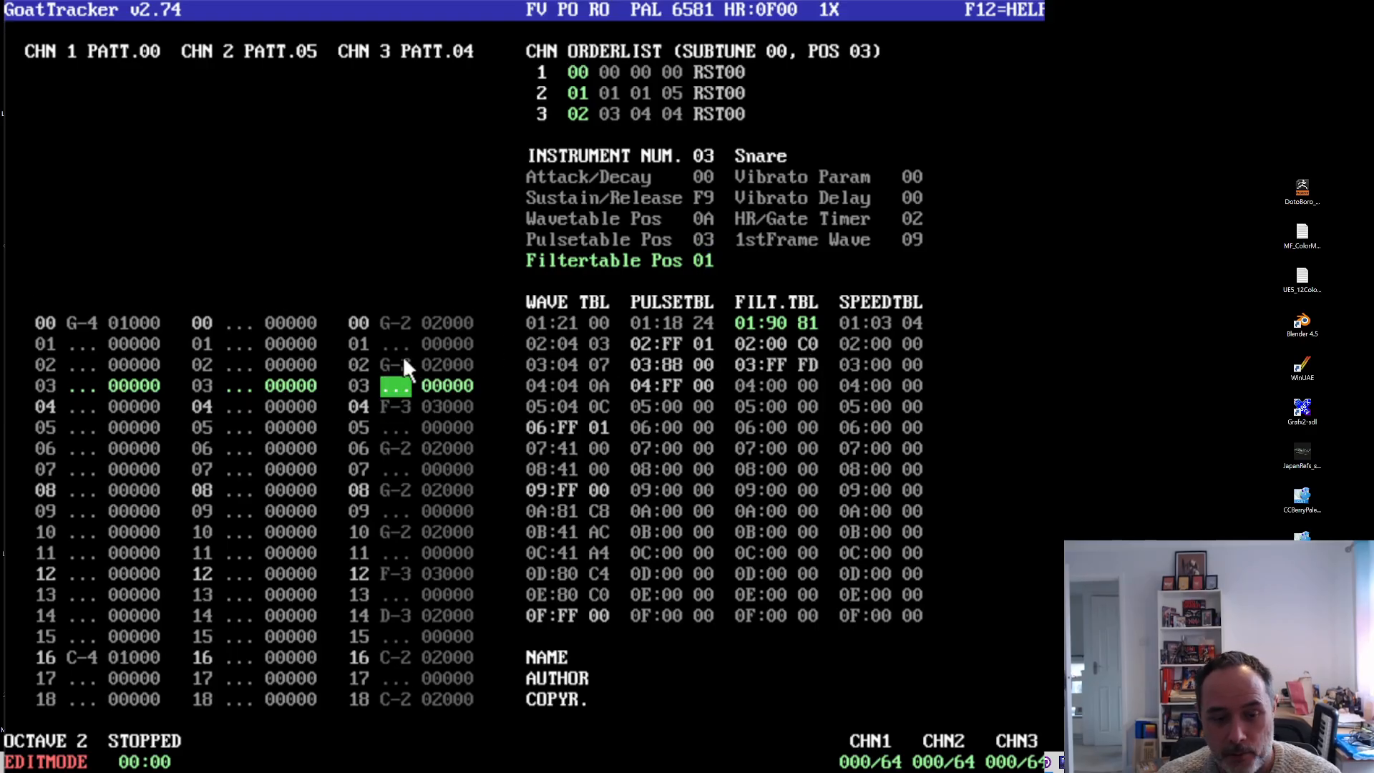
click(813, 322)
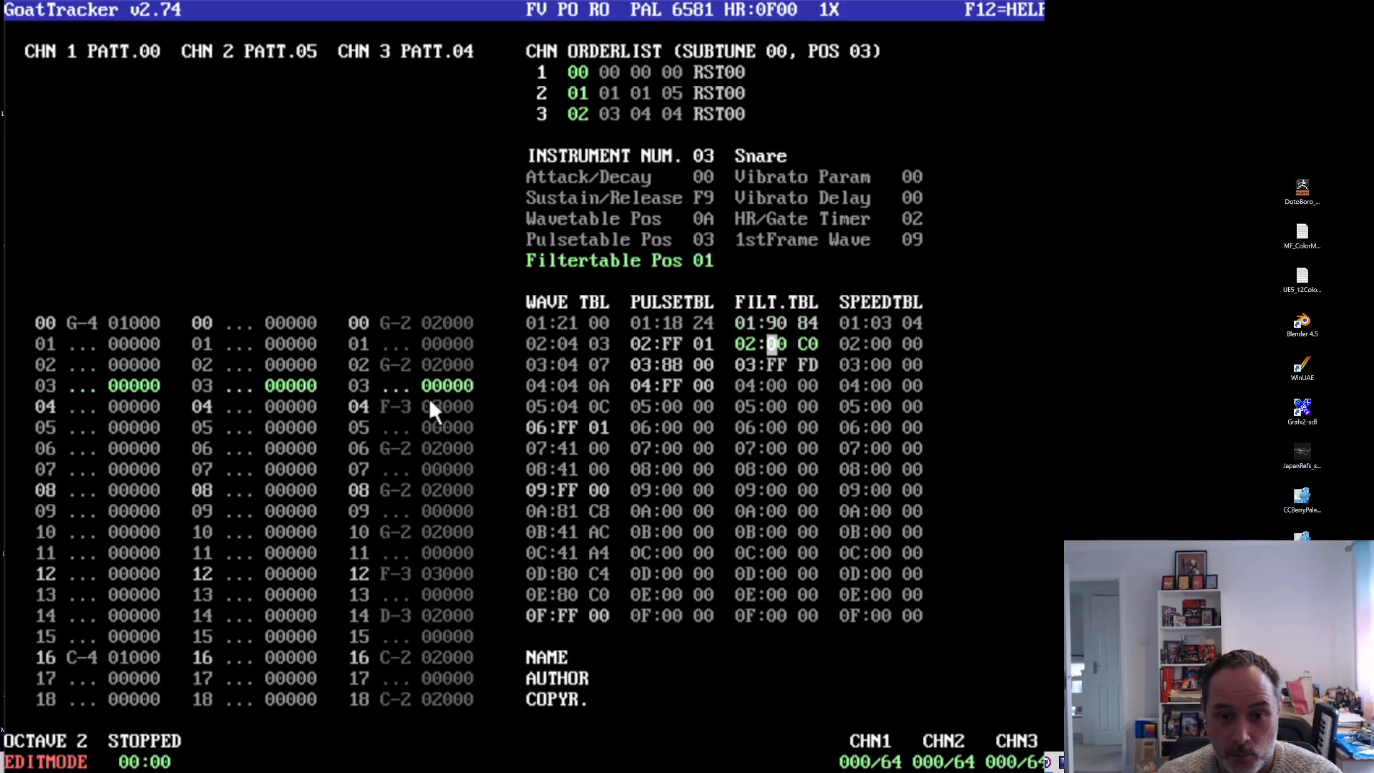
- Play the song from the start, try filtertable position 00 for the Snare instrument, and replay the song to compare
click(409, 392)
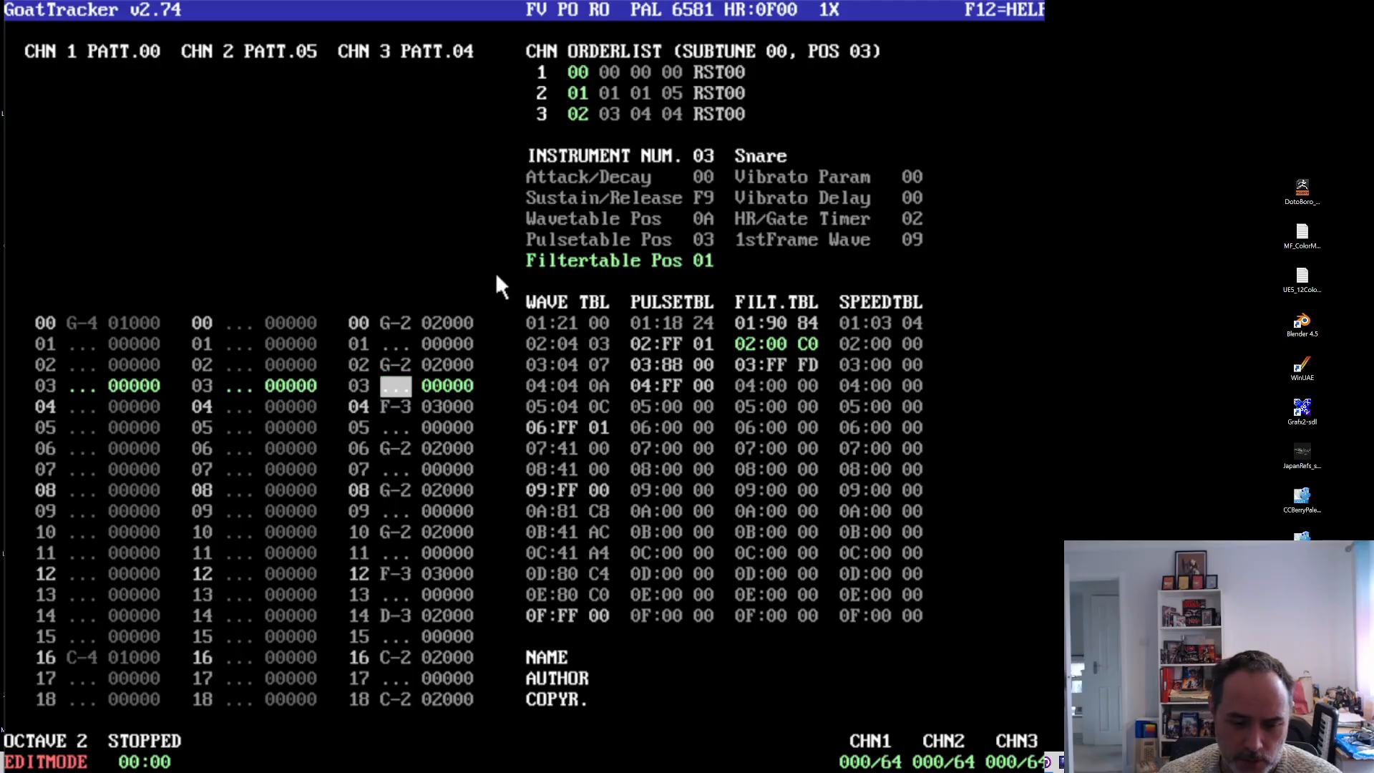
key(F1)
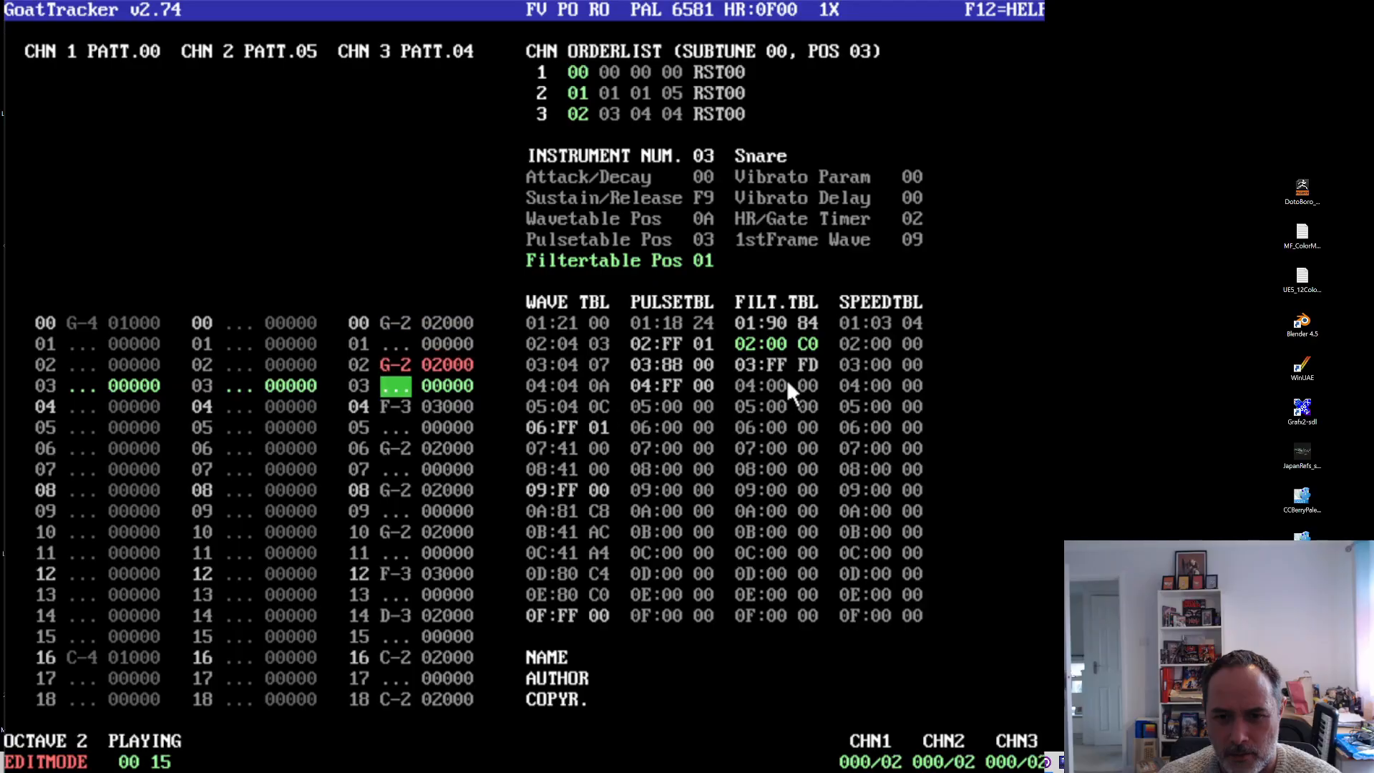
text(00)
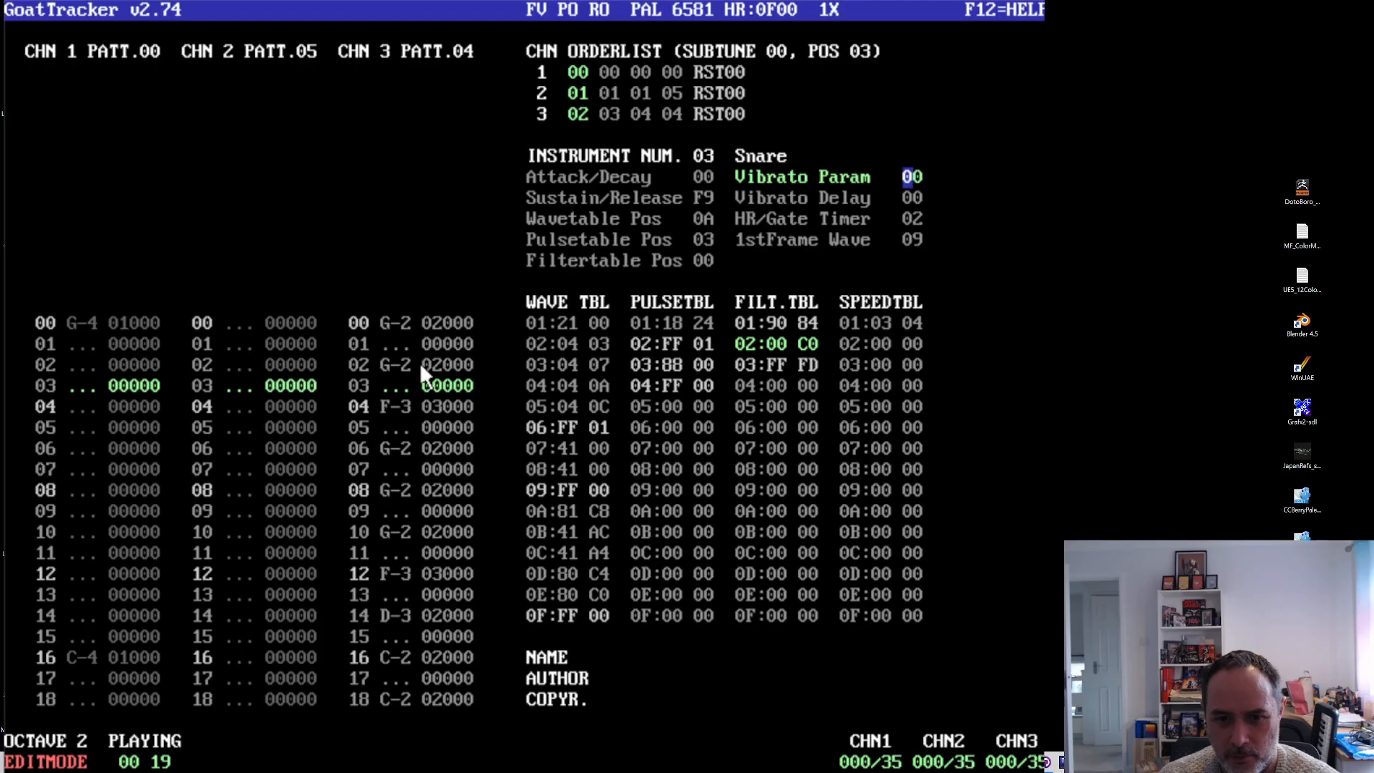
click(403, 323)
key(F1)
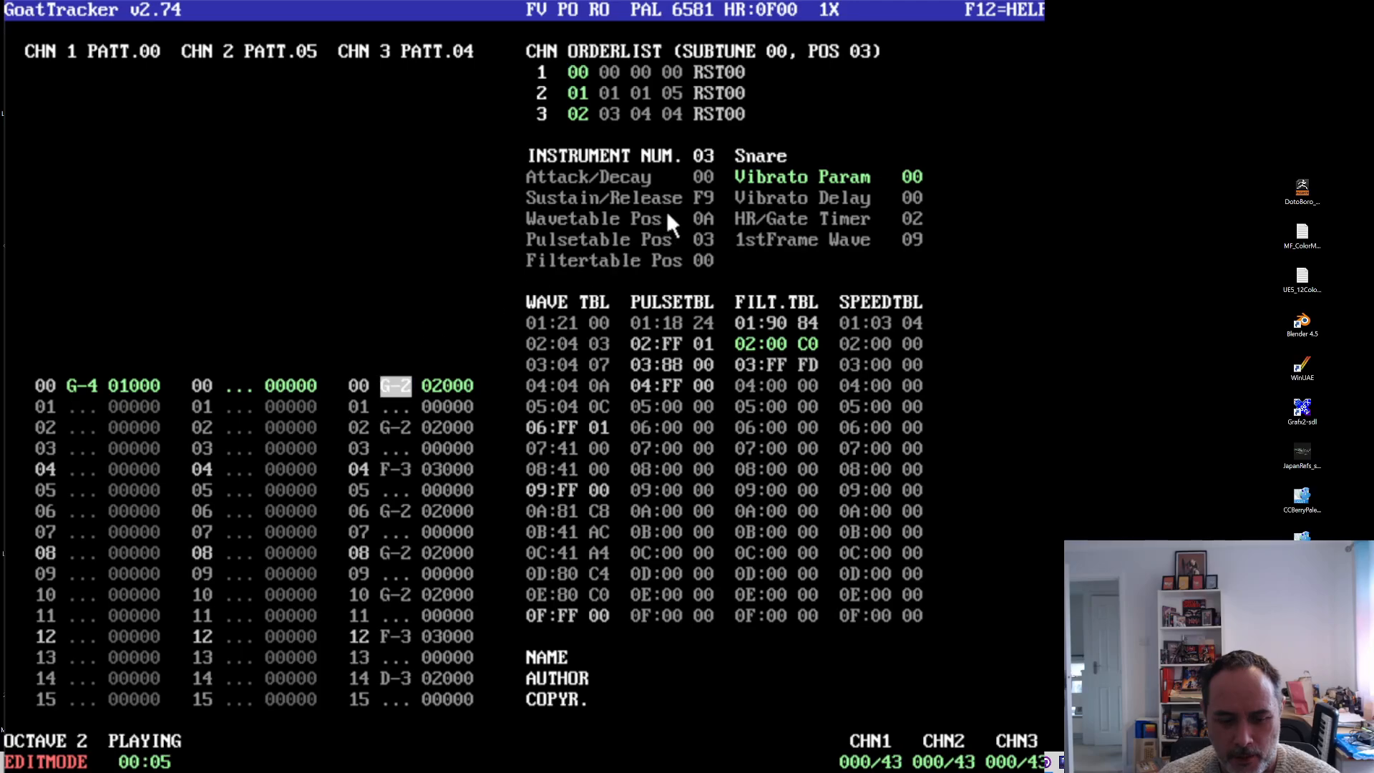
key(F4)
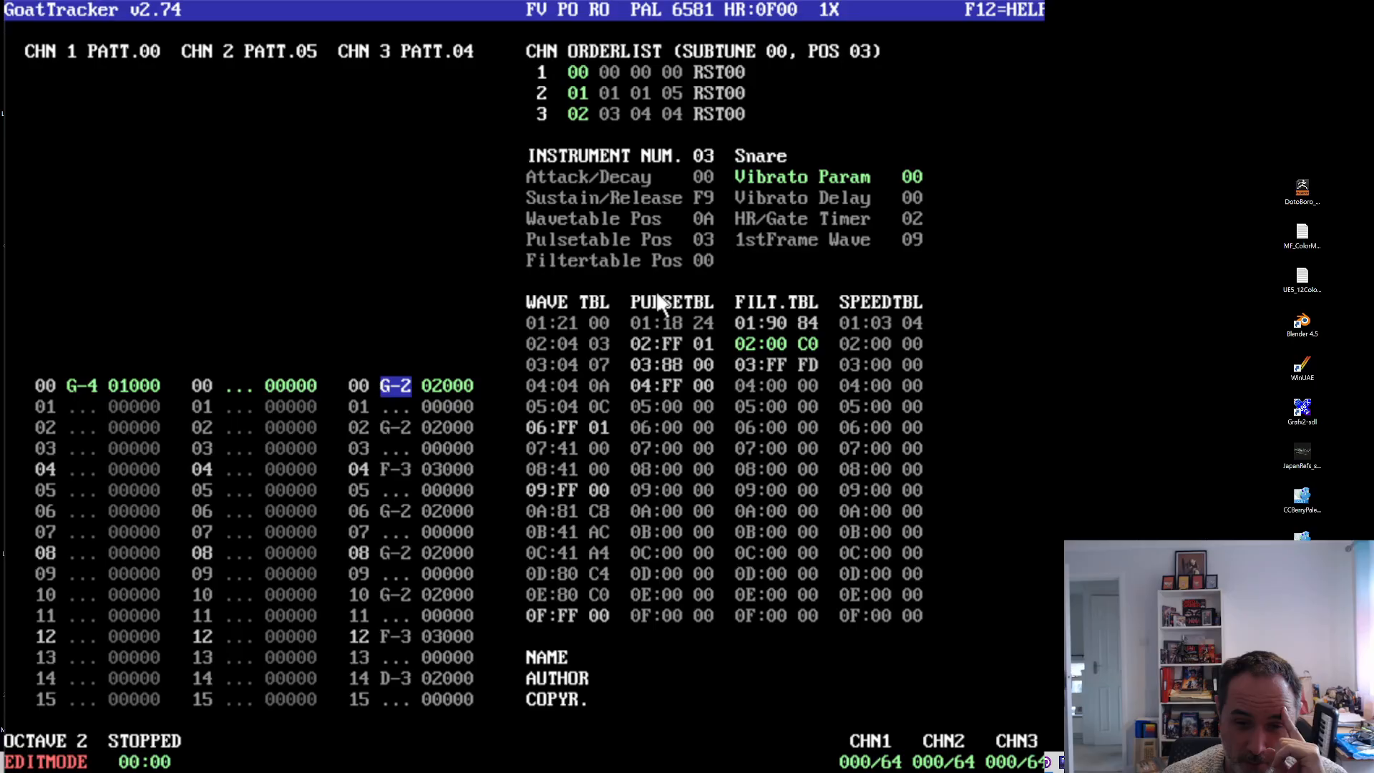
- Set the Snare instrument's filtertable position to 01
key(Down)
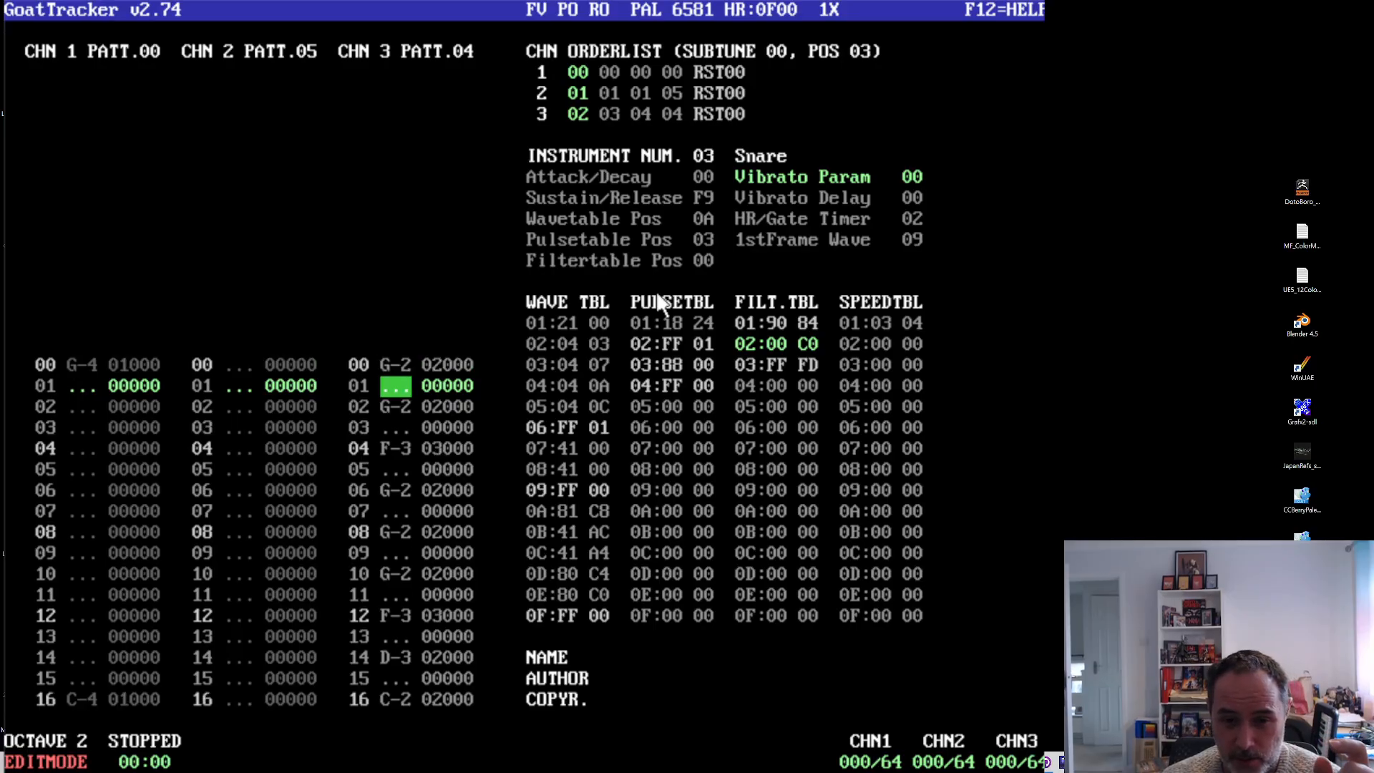
key(Right)
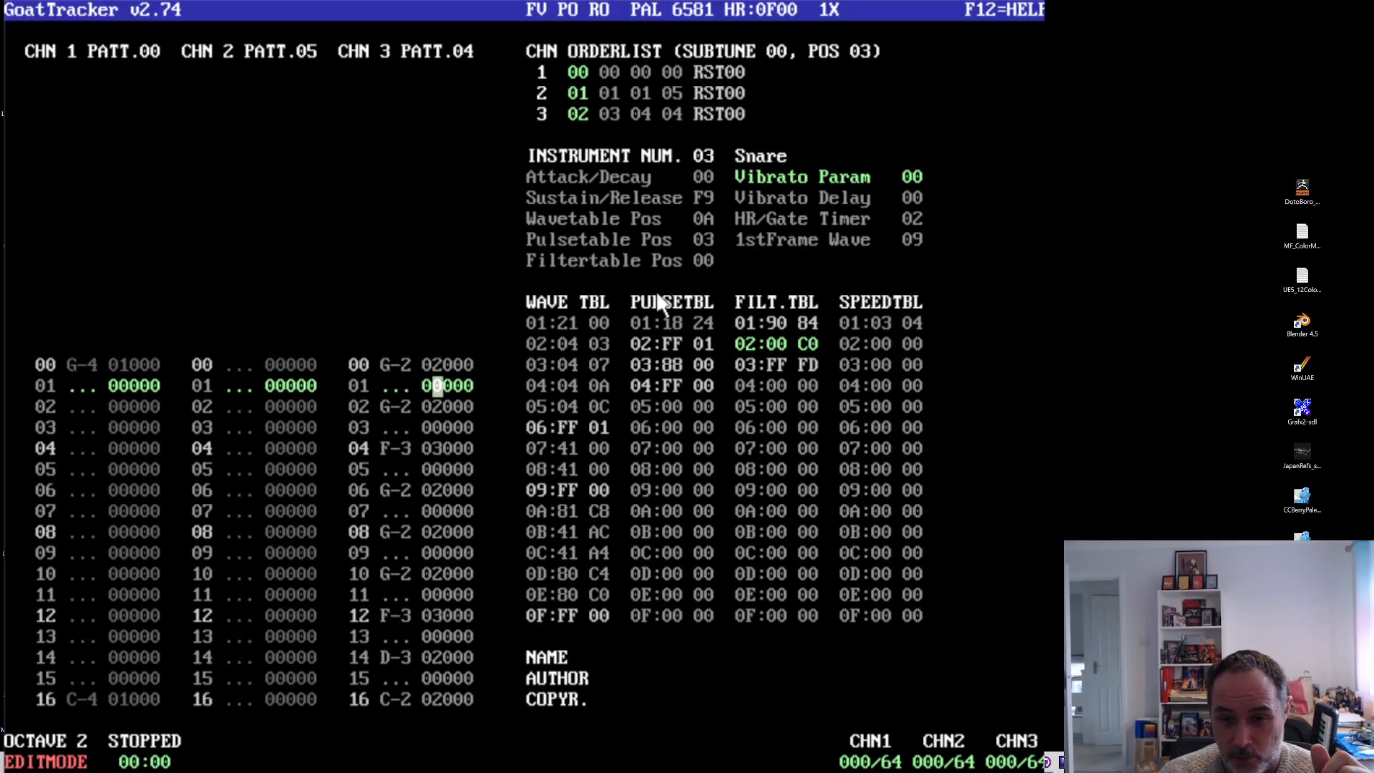
click(709, 261)
text(1)
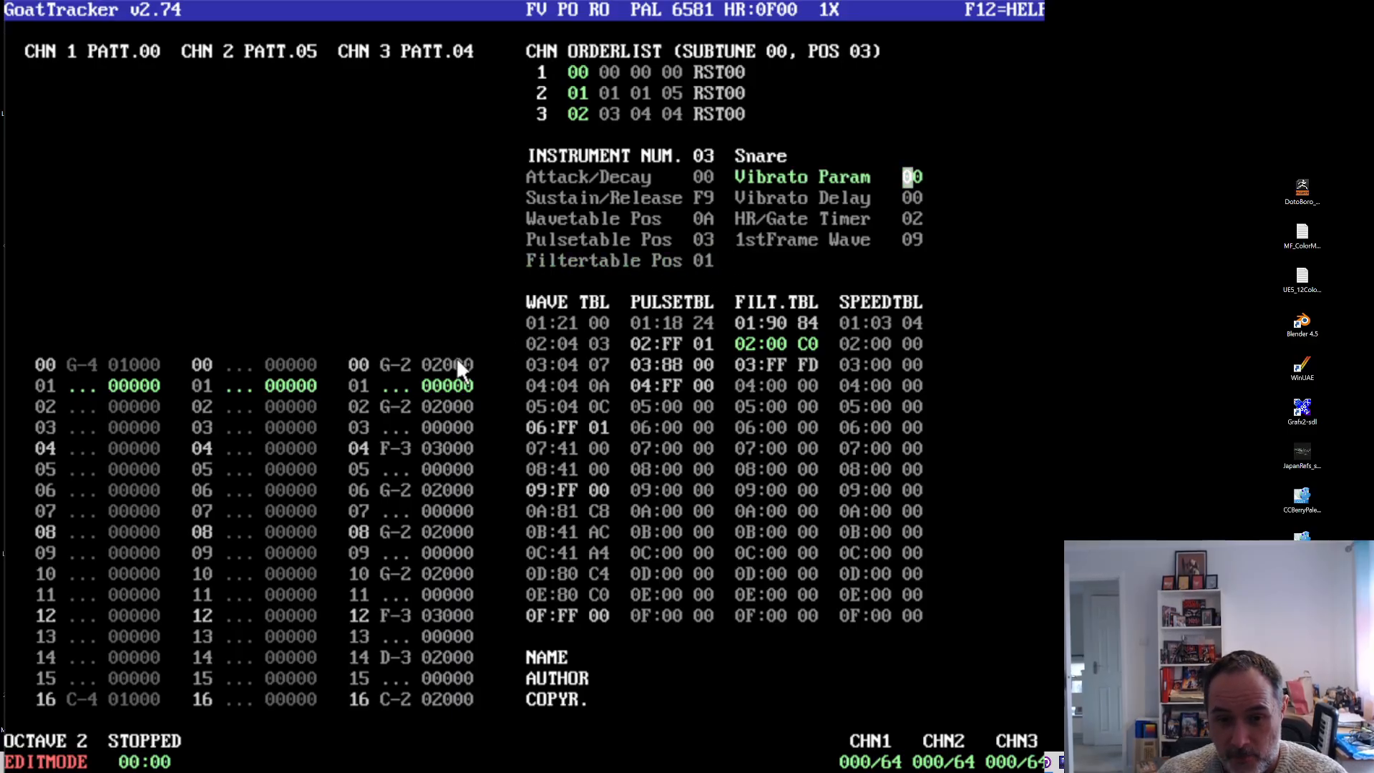
- Enter command B with parameter 00 on every row from 00 to 23 of channel 3's pattern 04
click(450, 366)
text(B)
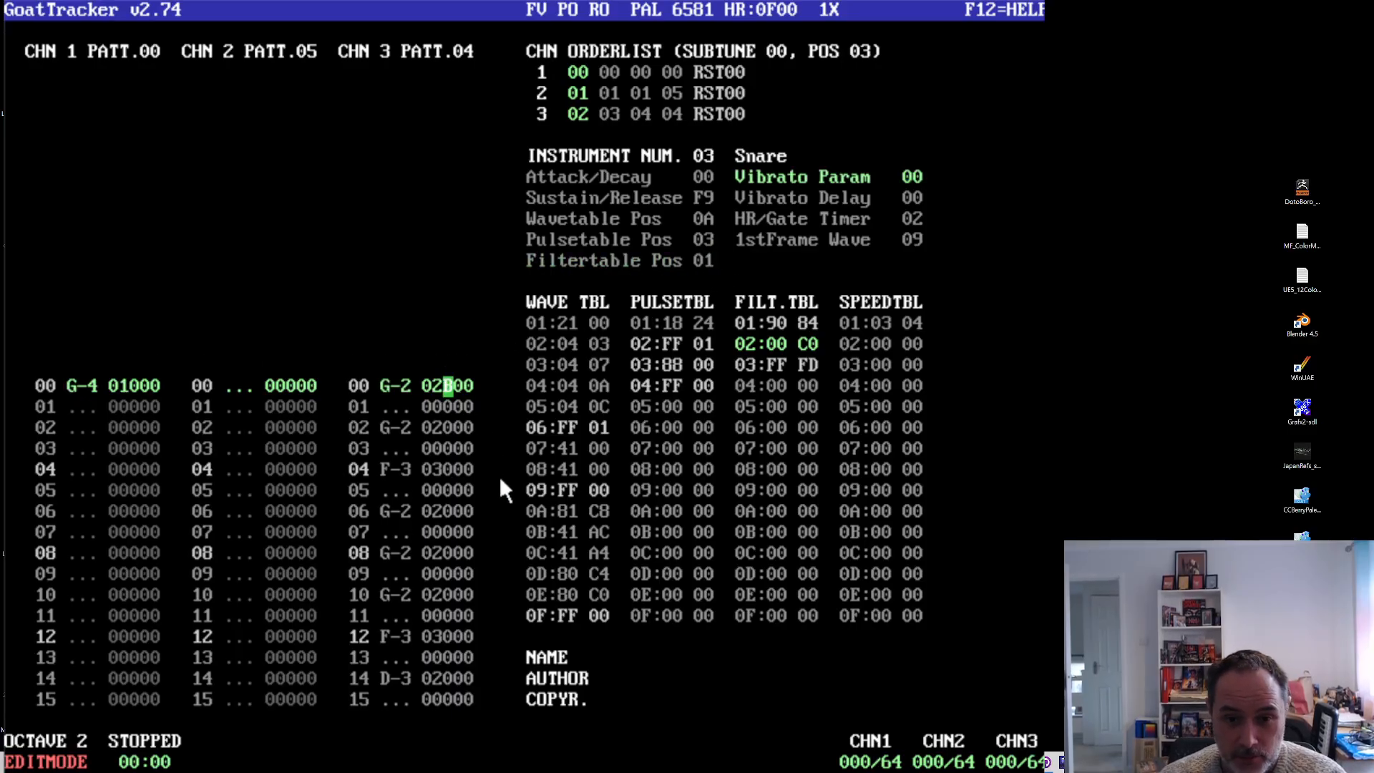
key(Down)
text(B)
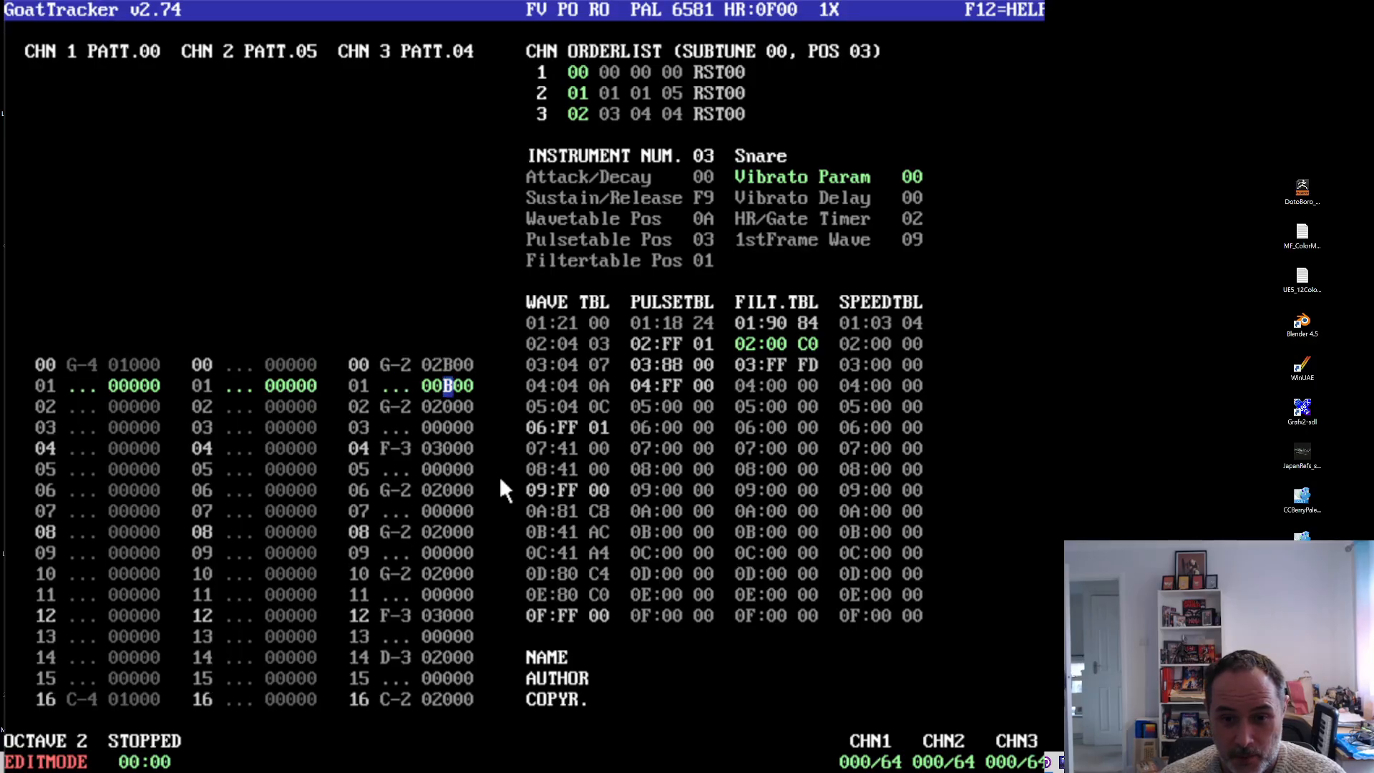
key(Down)
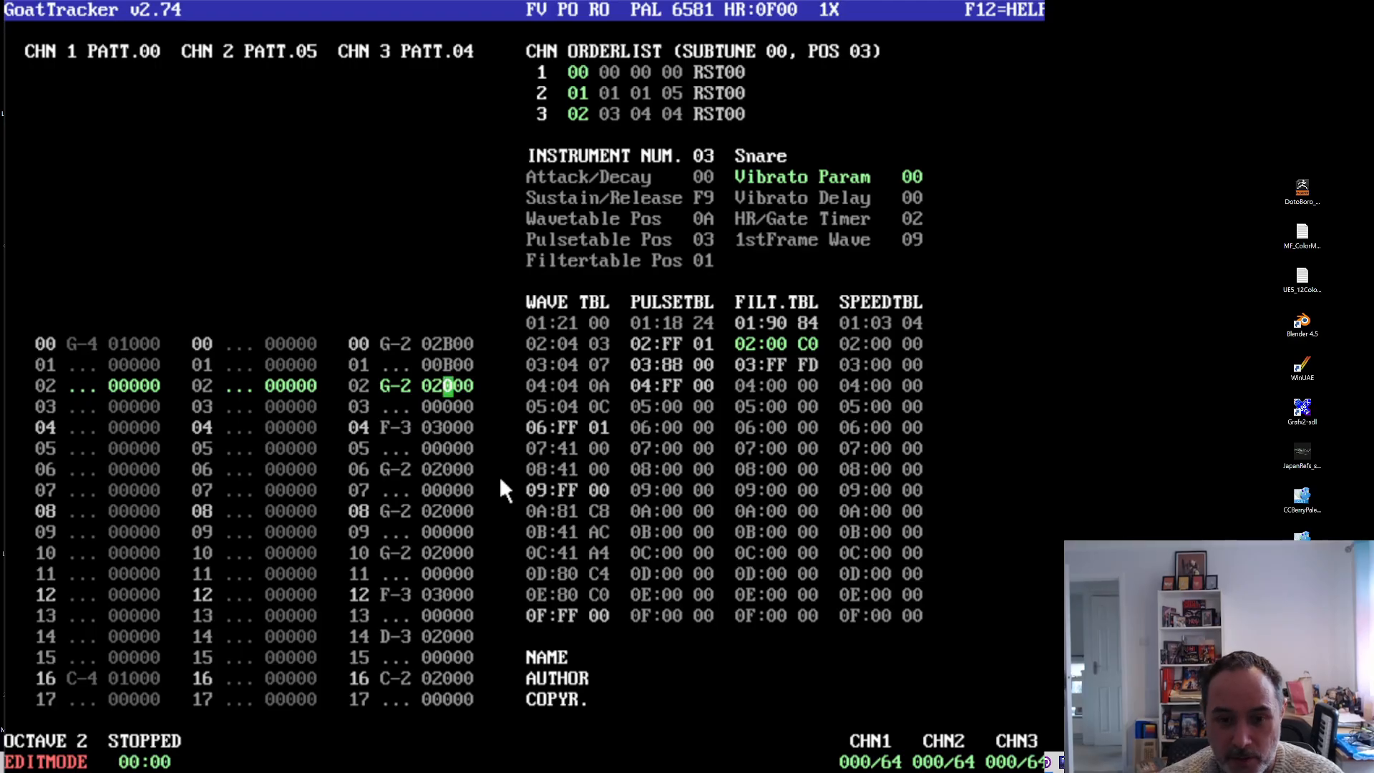
text(B)
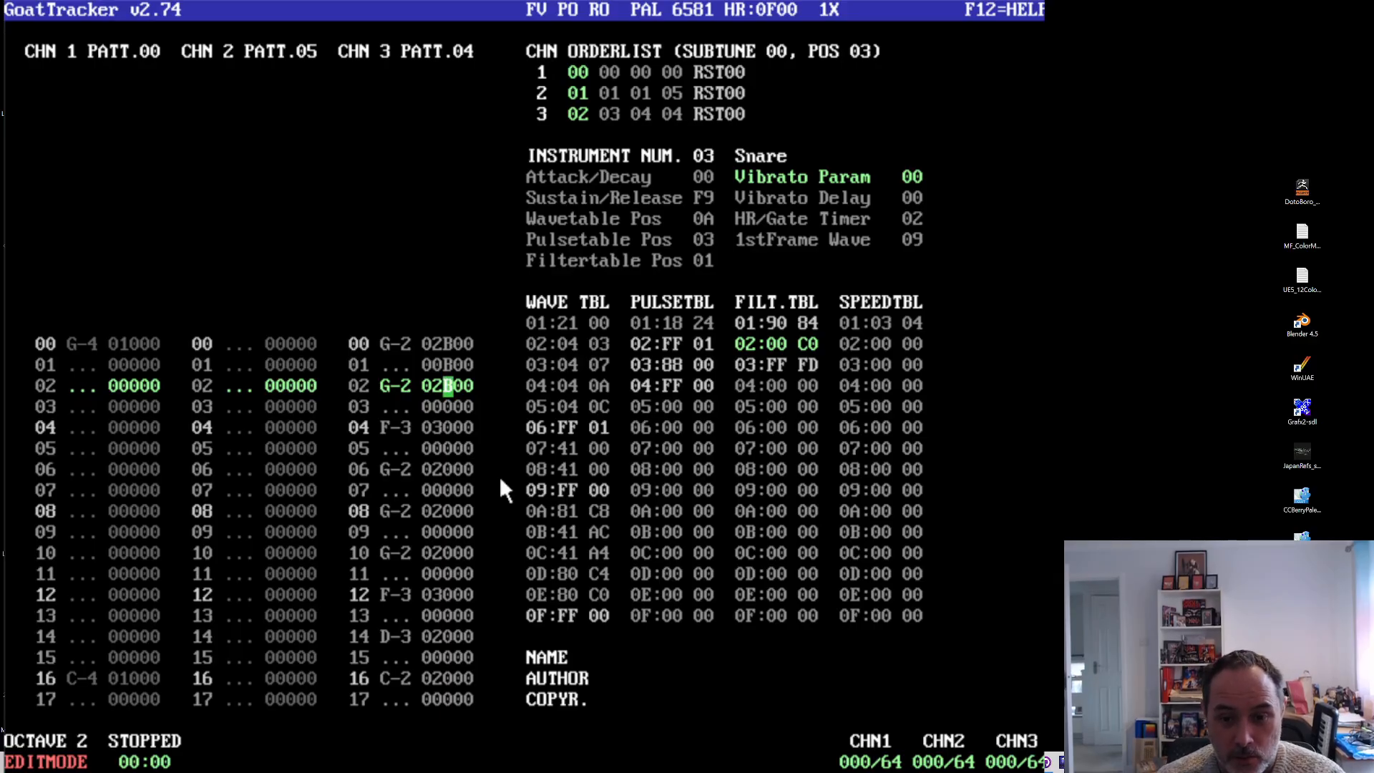
key(Down)
text(B)
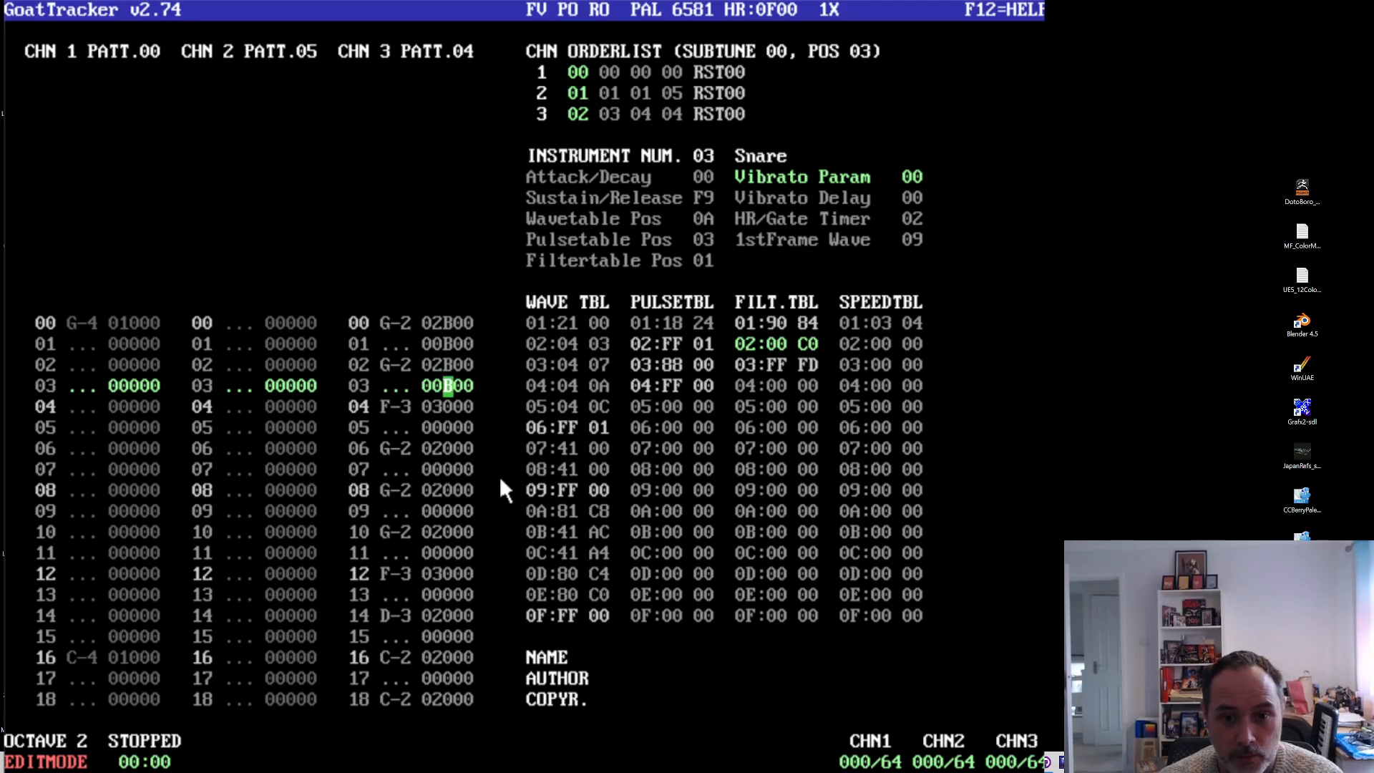
key(Down)
text(B)
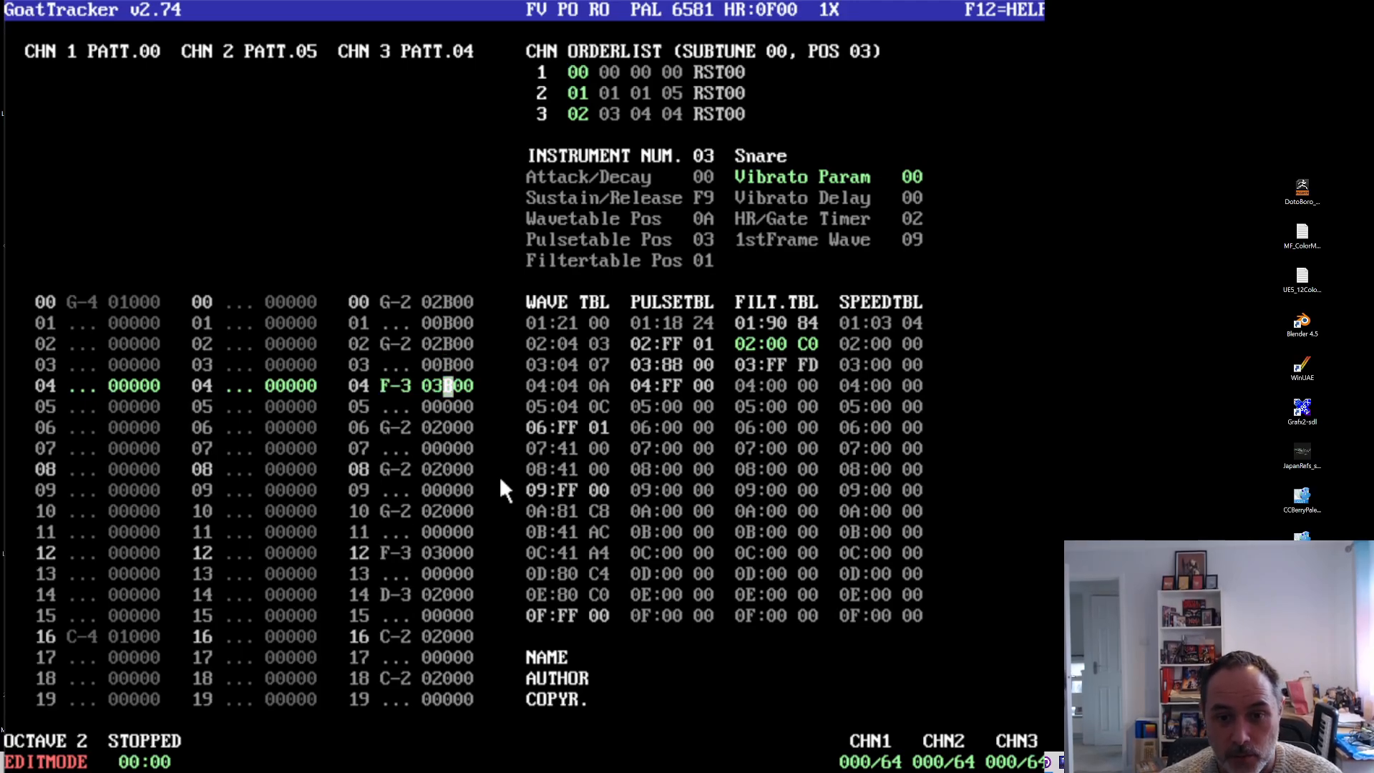
key(Down)
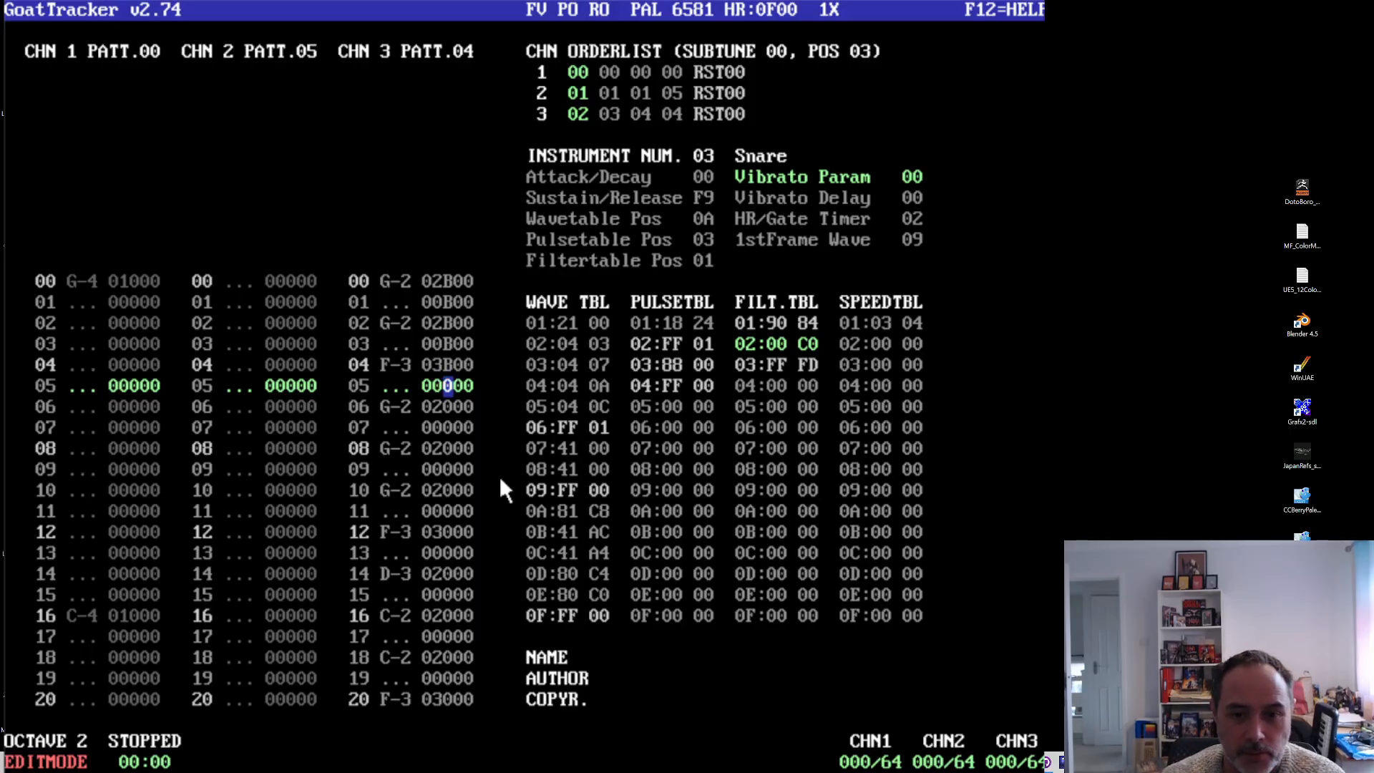
text(B)
key(Down)
key(b)
key(Down)
key(b)
key(Down)
key(b)
key(Down)
key(b)
key(Down)
key(b)
key(Down)
key(b)
key(Down)
key(b)
key(Down)
key(b)
key(Down)
key(b)
key(Down)
key(b)
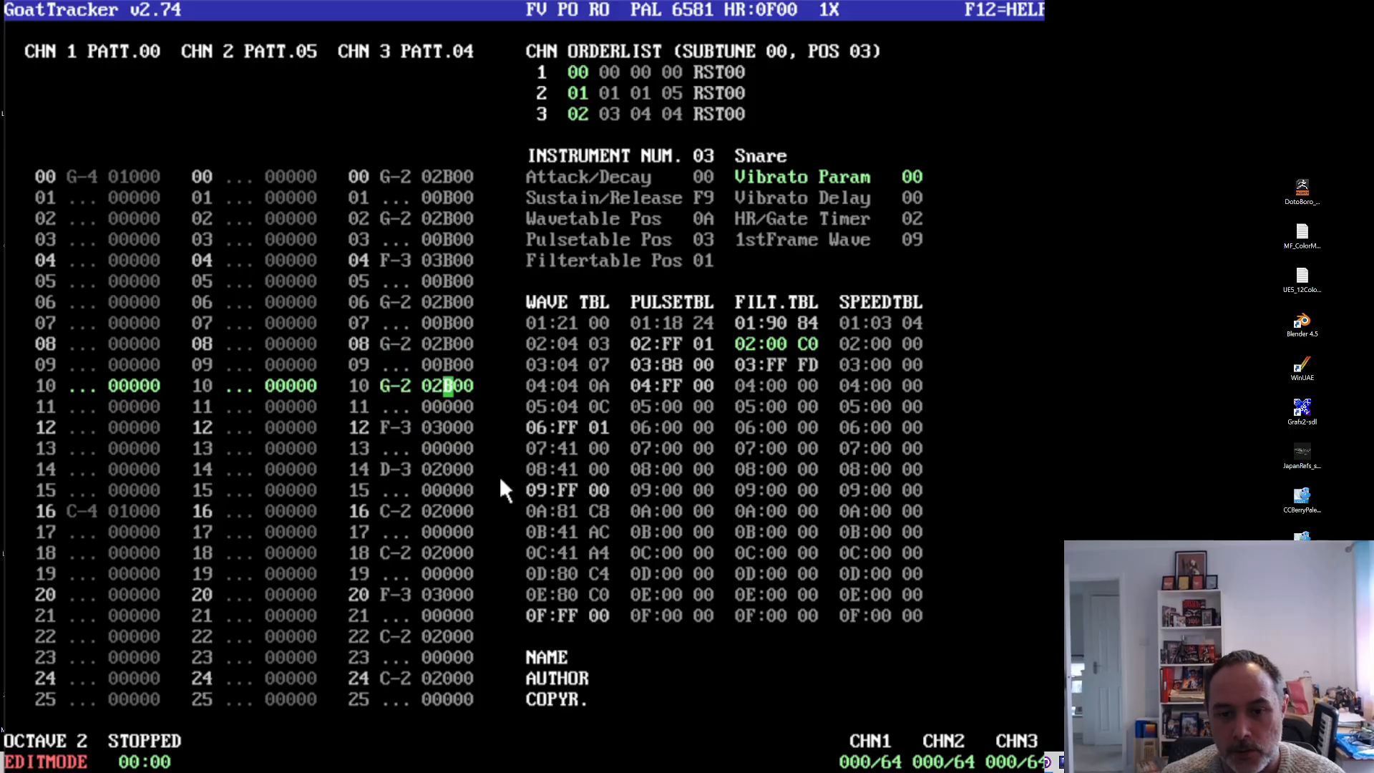
key(Down)
key(b)
key(Down)
key(b)
key(Down)
key(b)
key(Down)
key(b)
key(Down)
key(b)
key(Down)
key(b)
key(Down)
key(b)
key(Down)
key(b)
key(Down)
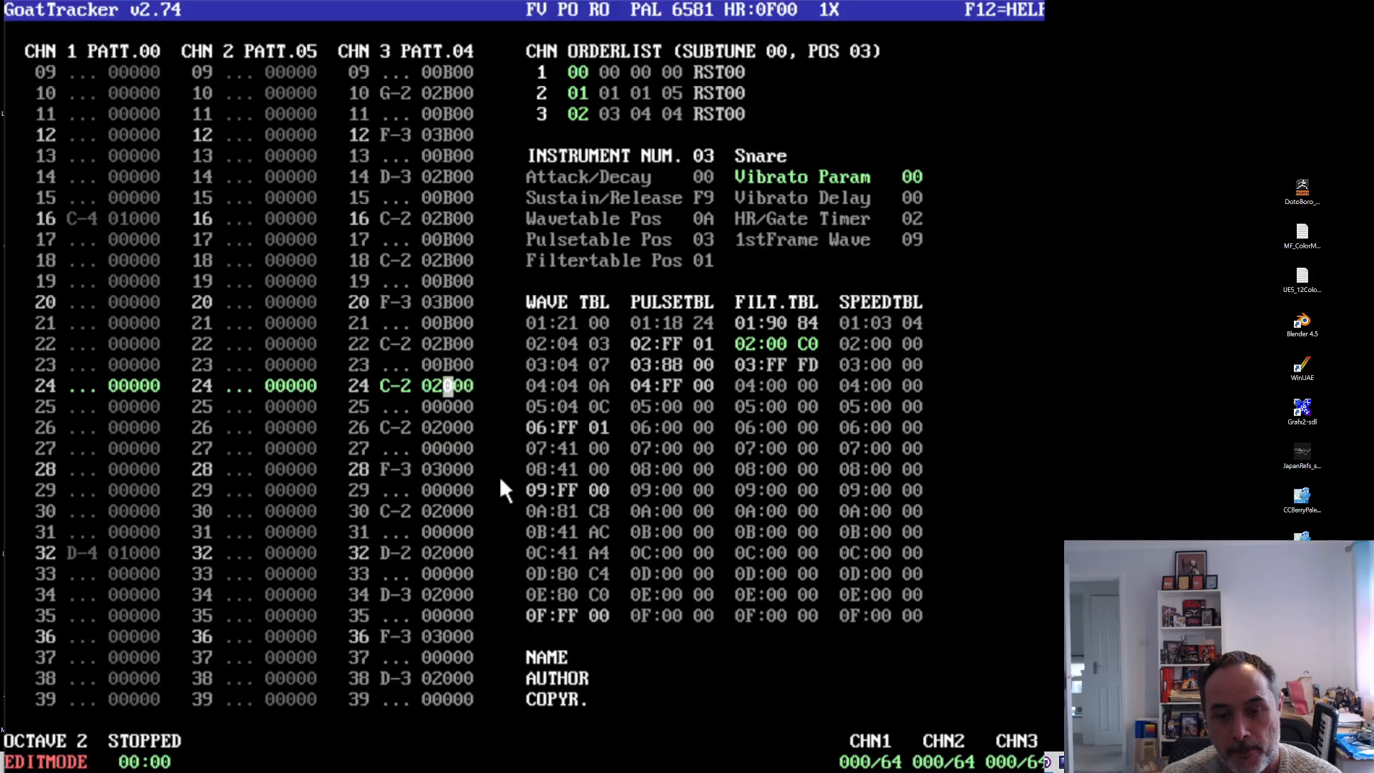
- Play the song from the start twice to hear the B commands, and stop playback
key(F1)
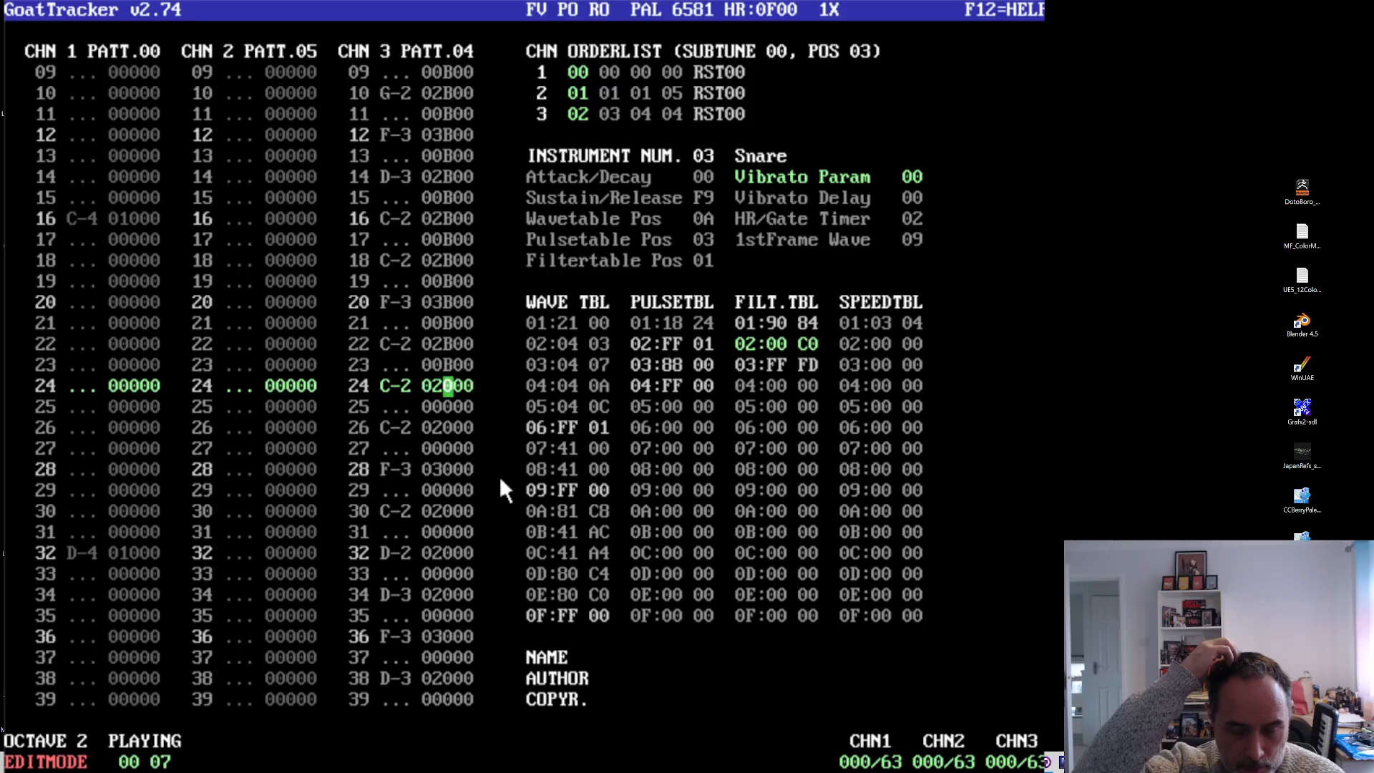
key(F1)
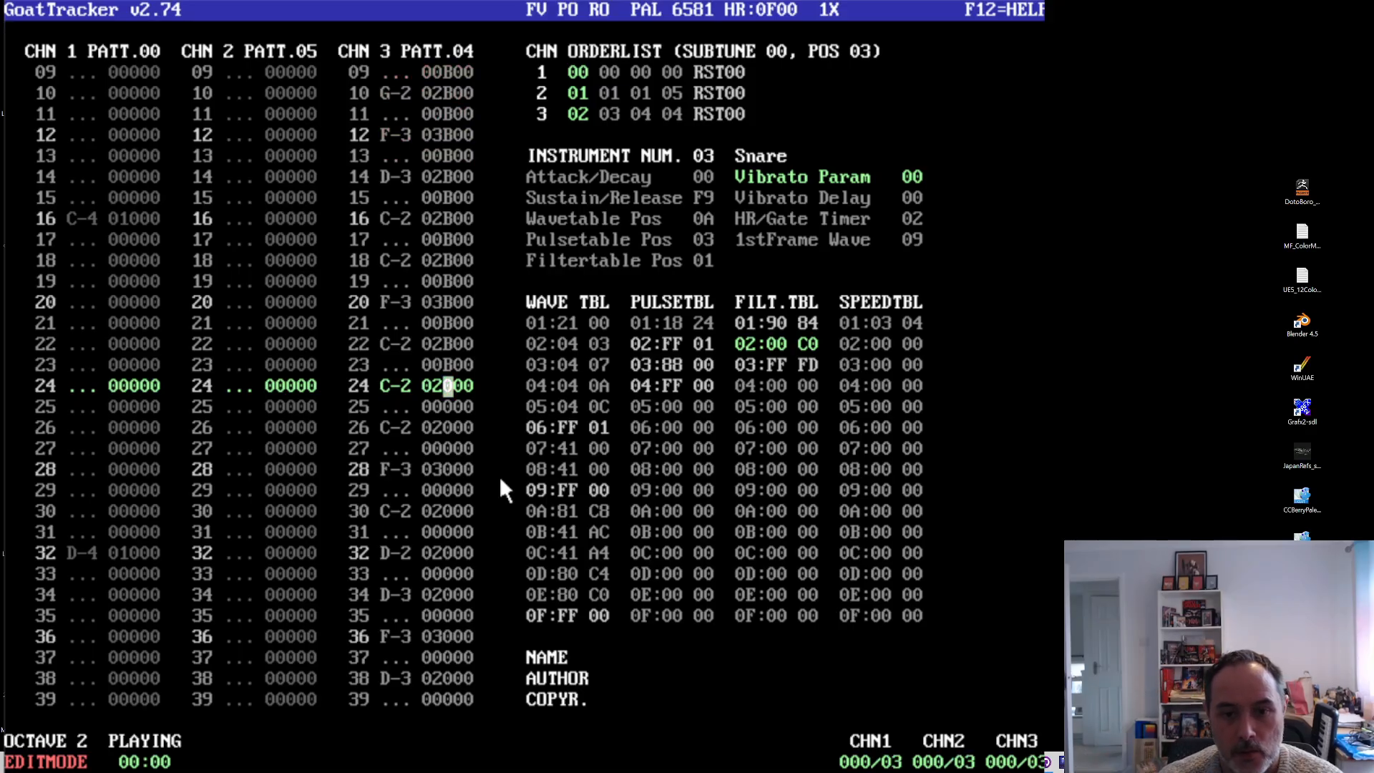
key(F4)
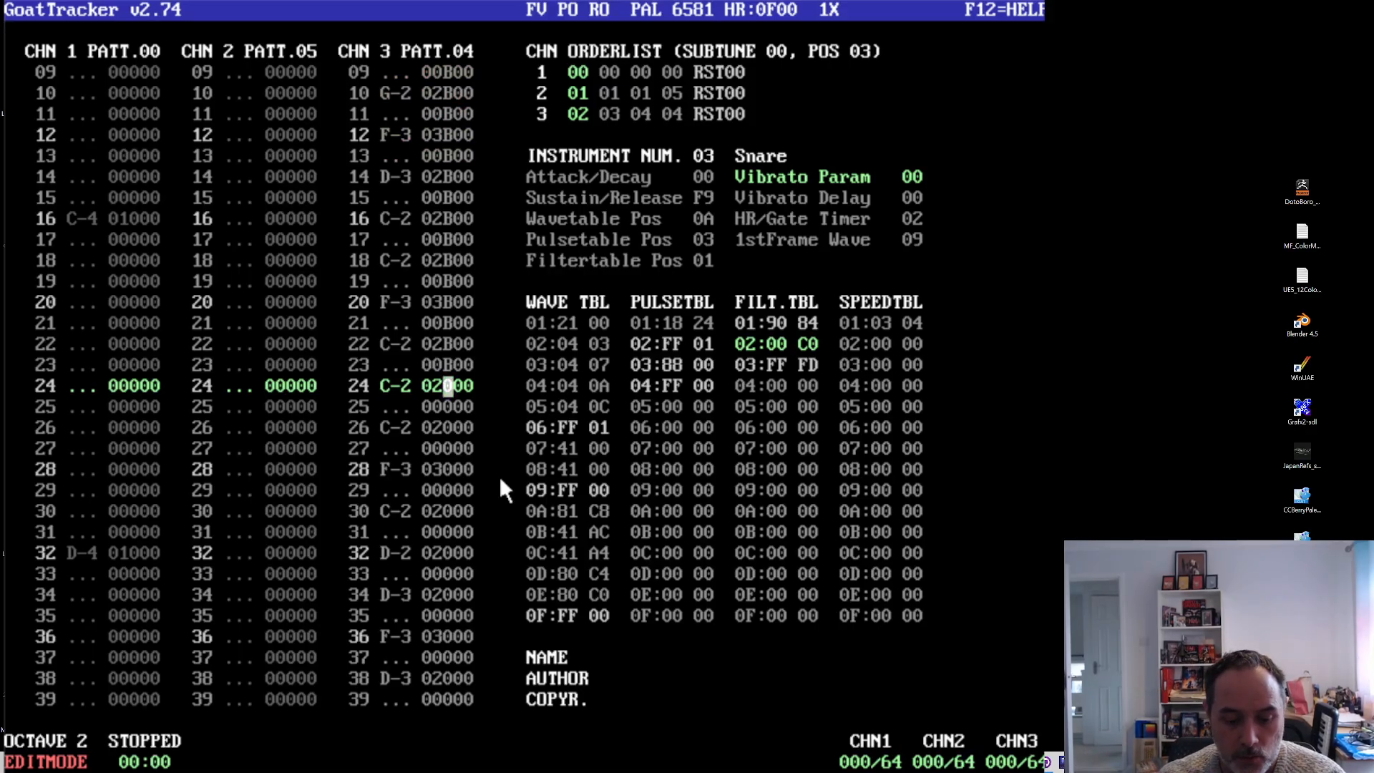
- Enter command B with parameter 00 on the remaining rows 24 to 63 of channel 3's pattern 04
key(Down)
key(Down)
key(Down)
key(Down)
key(Down)
key(Down)
key(Down)
key(Down)
key(Down)
key(Down)
key(Down)
key(Down)
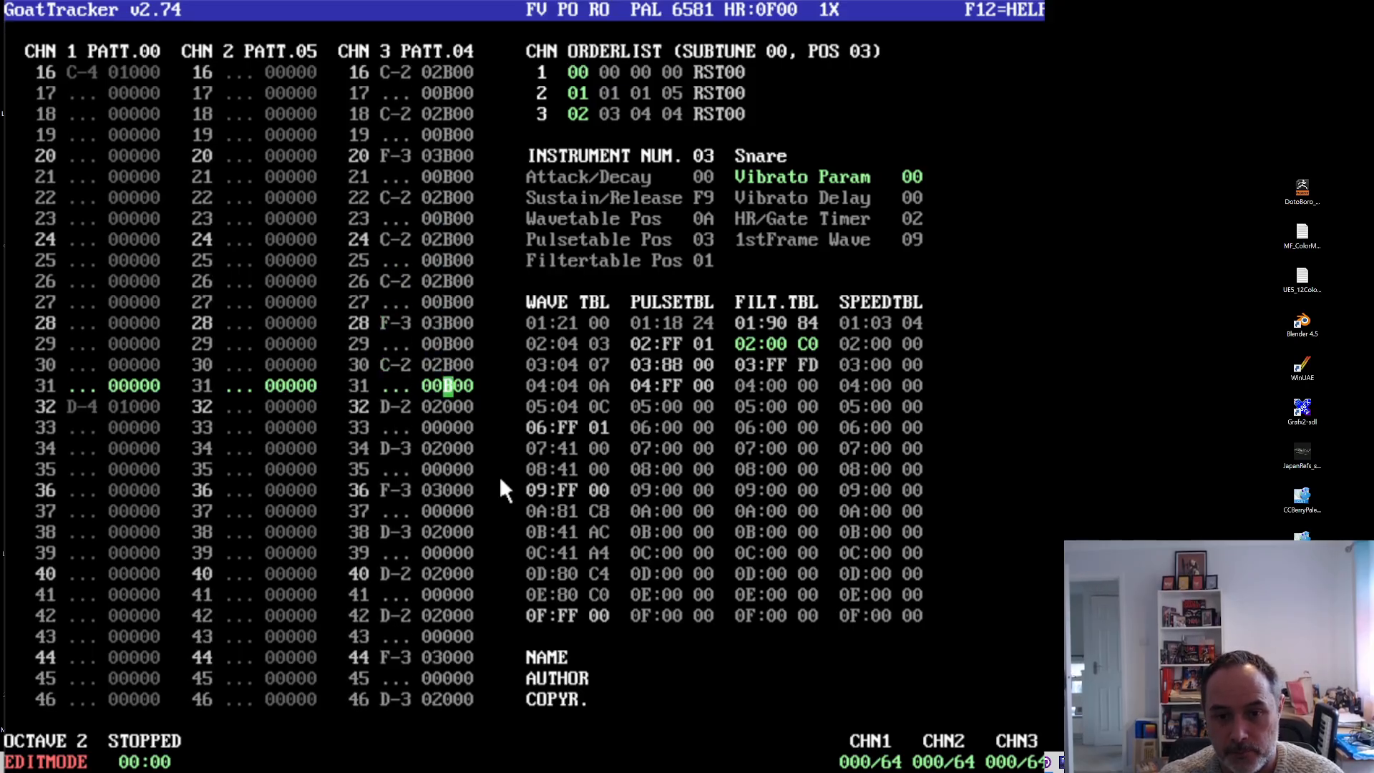
text(bbbbbbbbb)
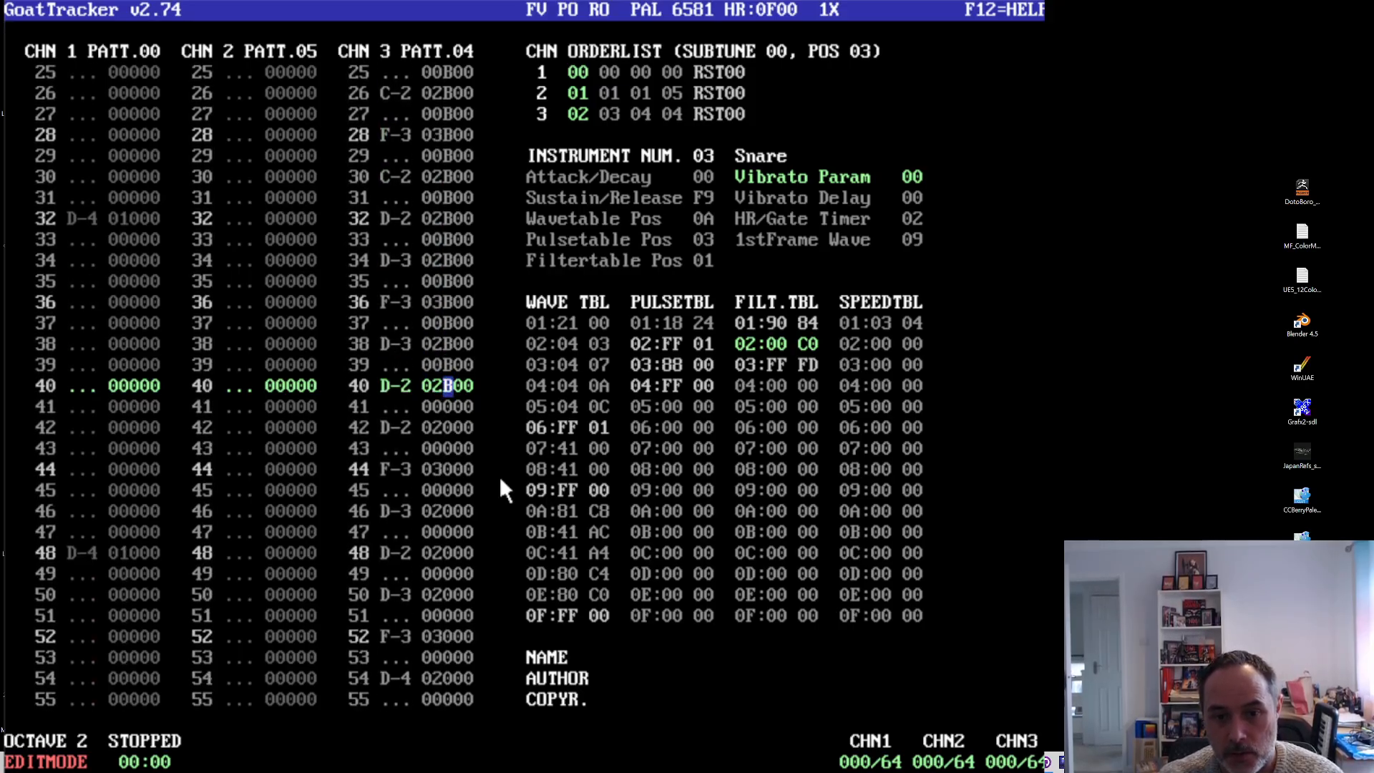
text(bbbbbbbbb)
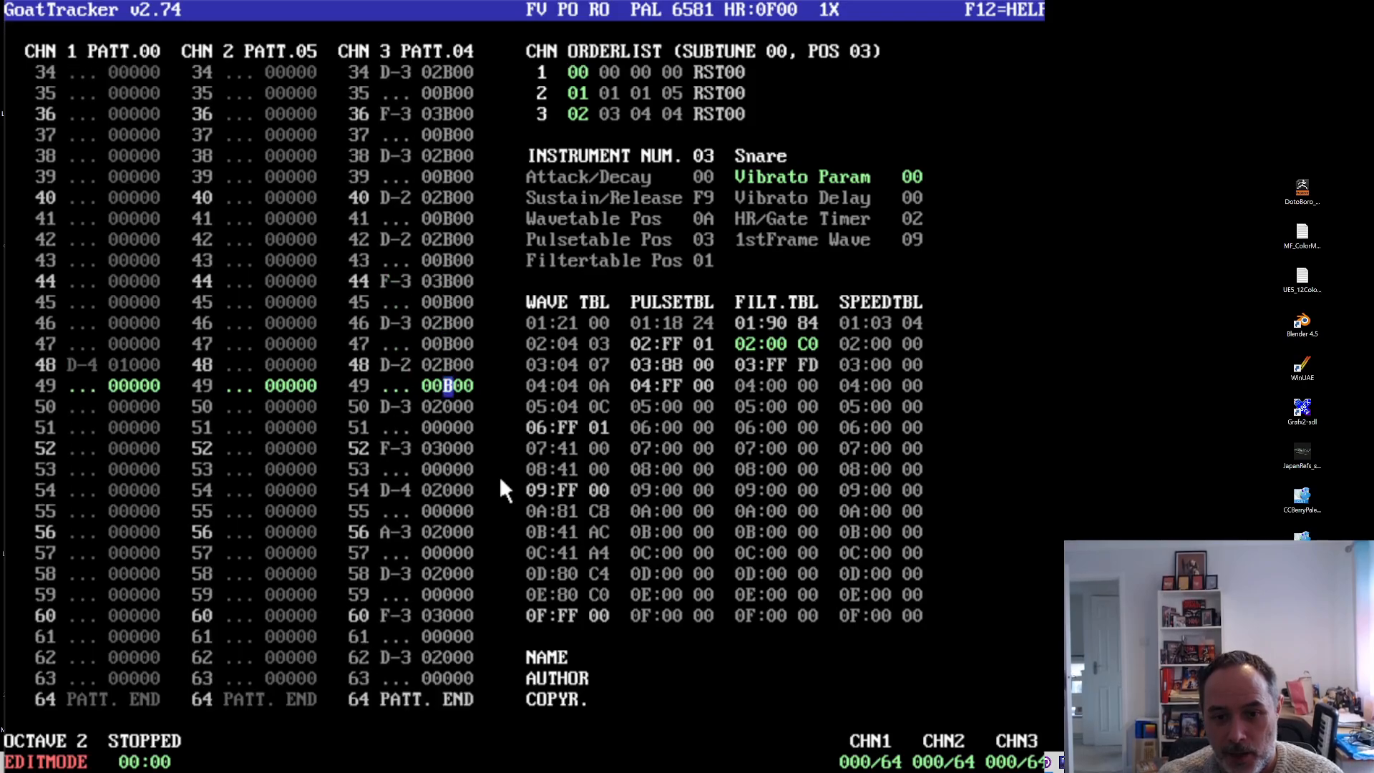
text(bbbbbbbb)
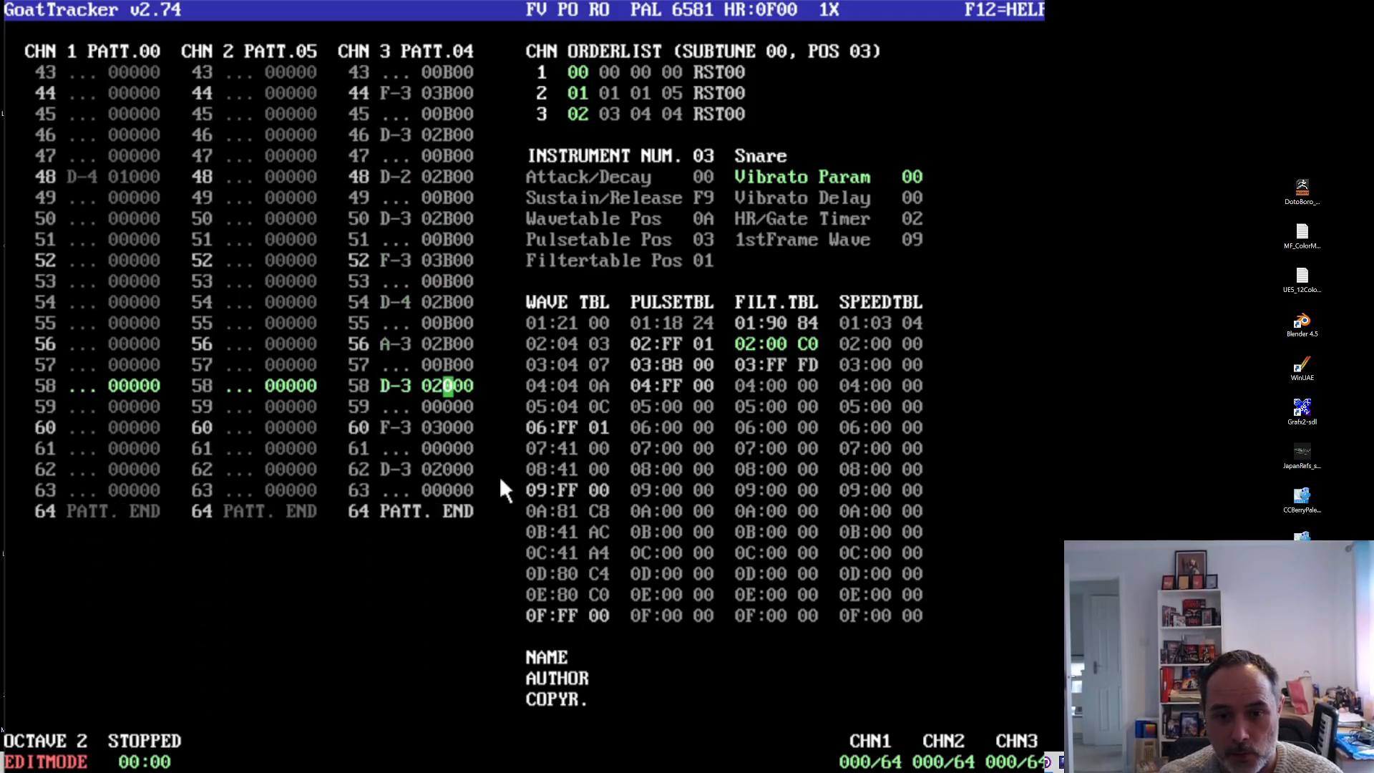
text(bbb)
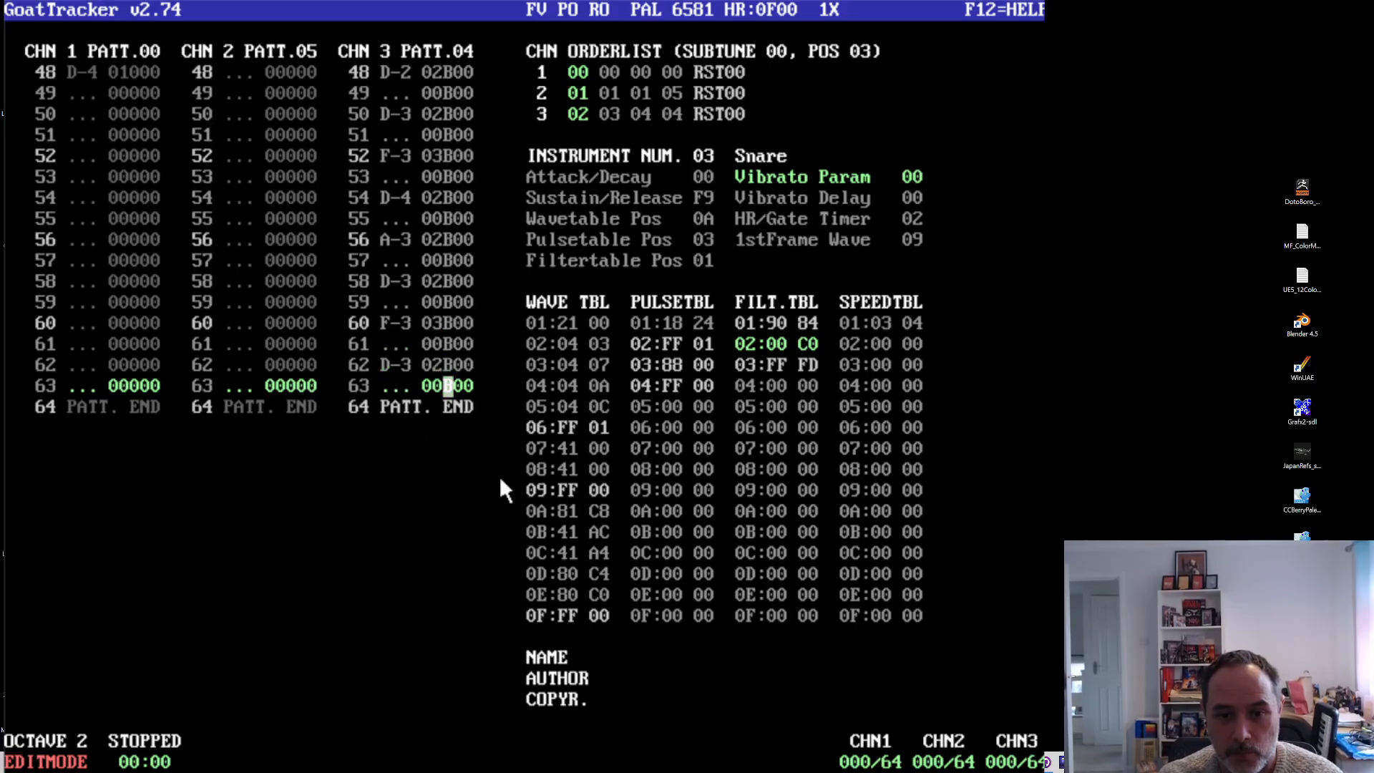
- Change row 00 of channel 3's pattern 04 to note F-3 with instrument 03 and command 0
key(Left)
key(Left)
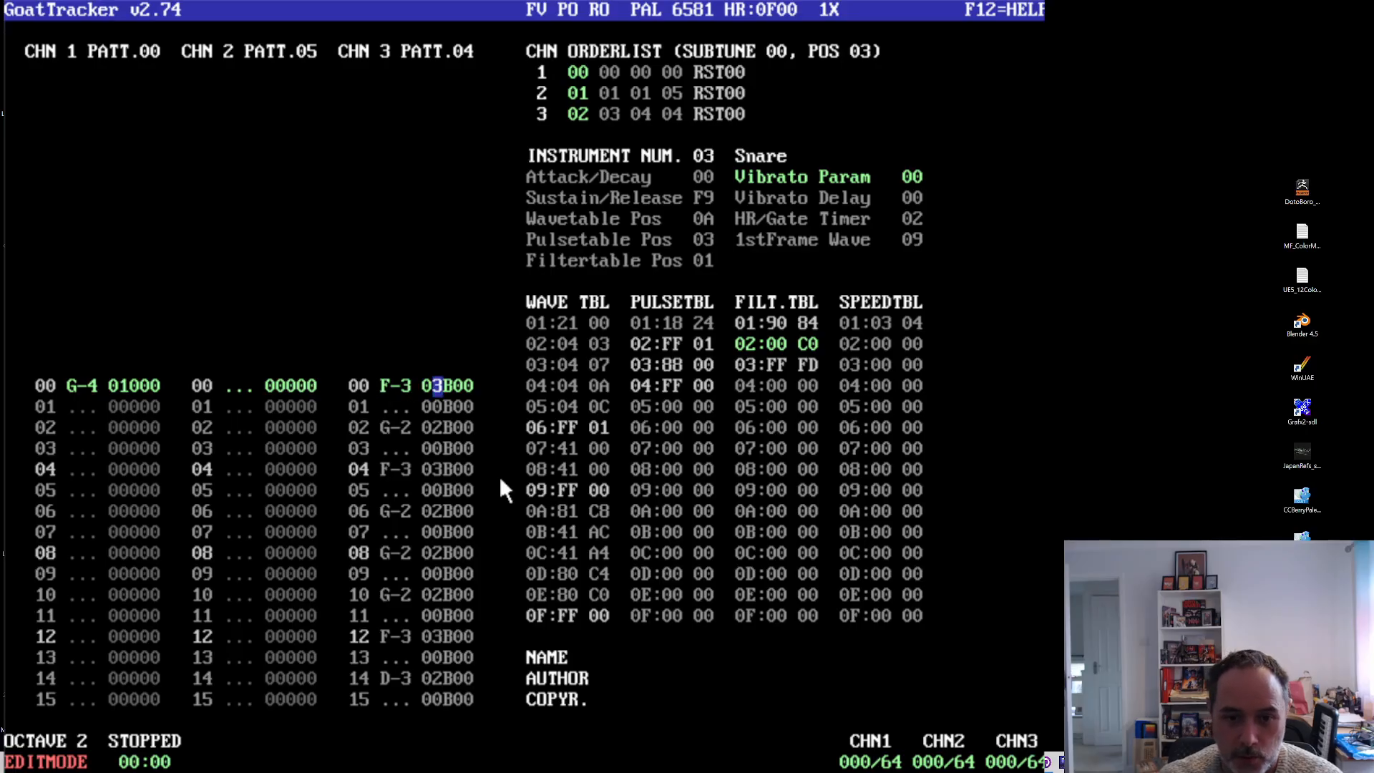
key(Right)
key(Right)
text(0)
key(Left)
key(Left)
key(Left)
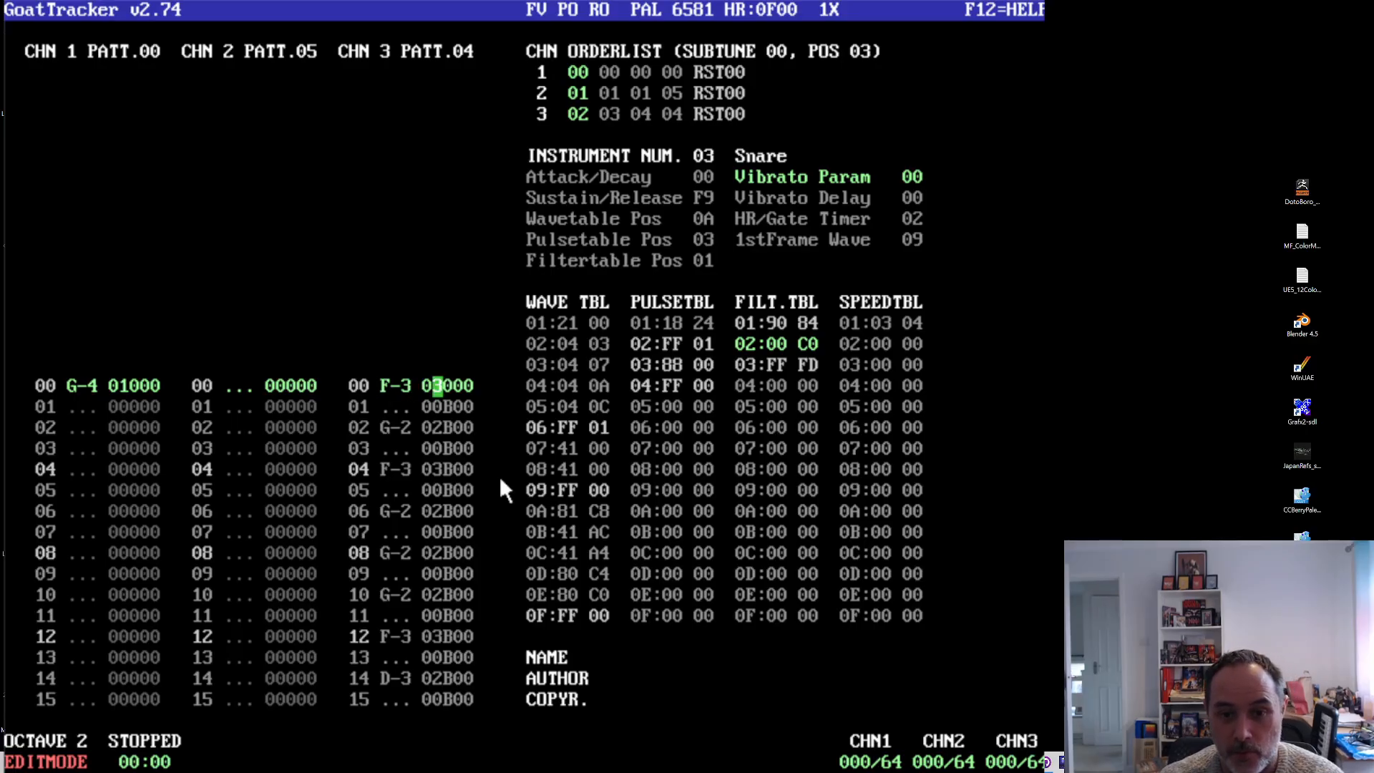
- Copy rows 00 and 01 of channel 3's pattern 04 and paste them at row 08
key(plus)
key(minus)
key(minus)
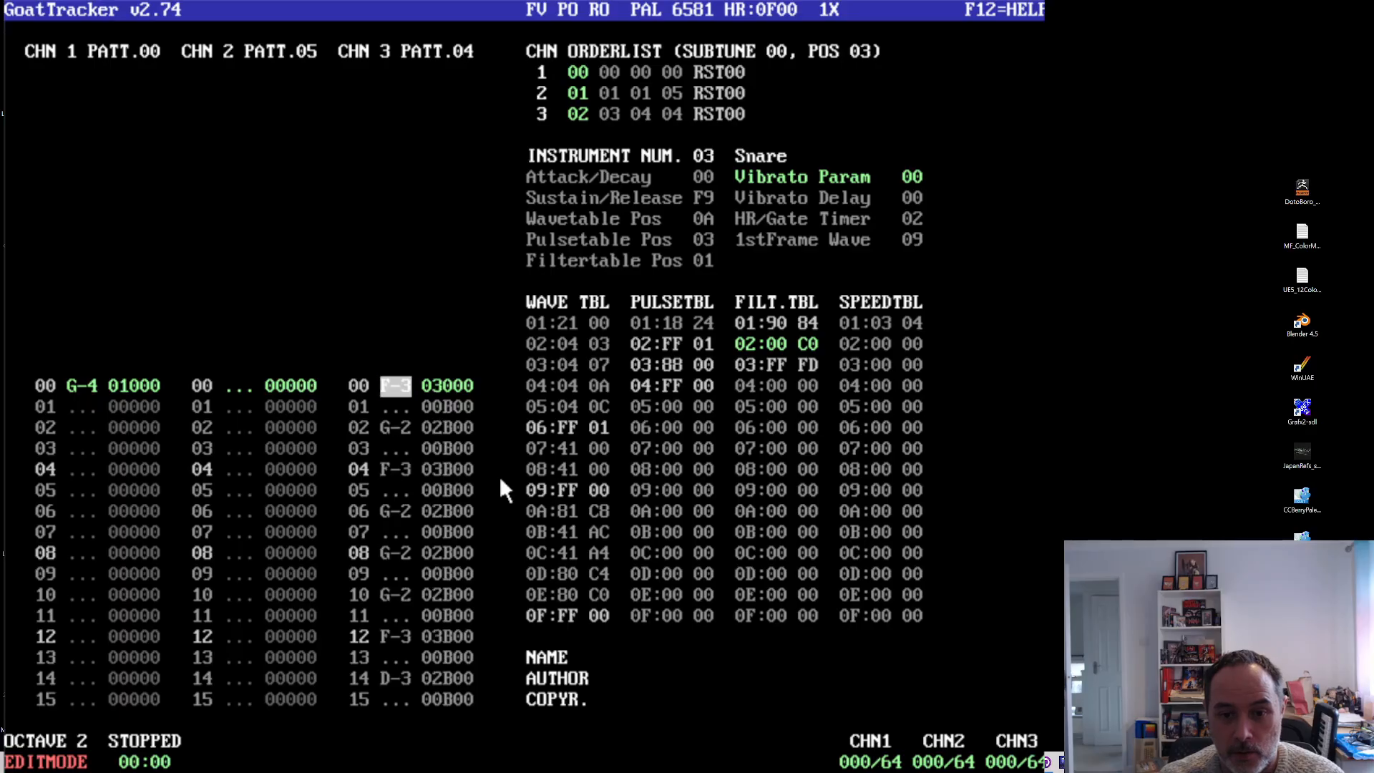
key(Down)
key(Up)
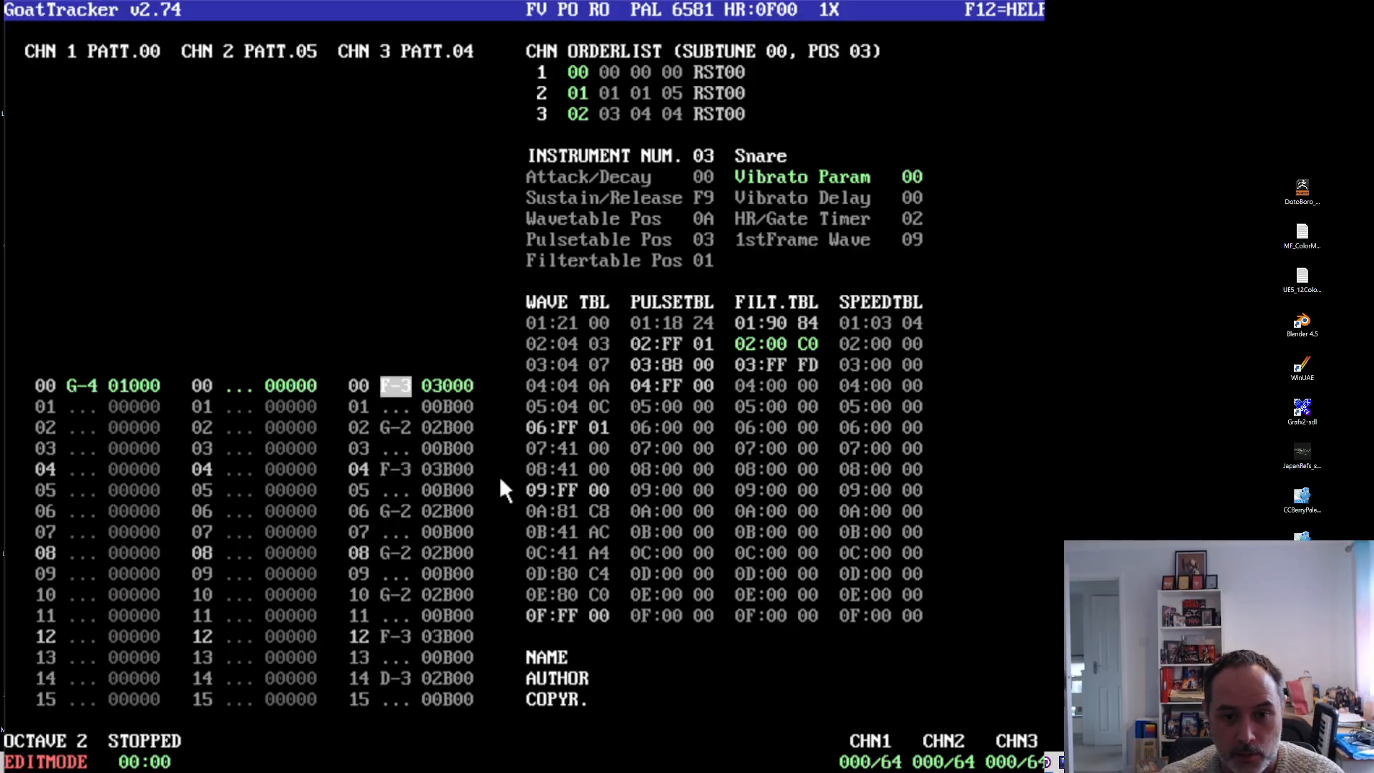
key(shift+Down)
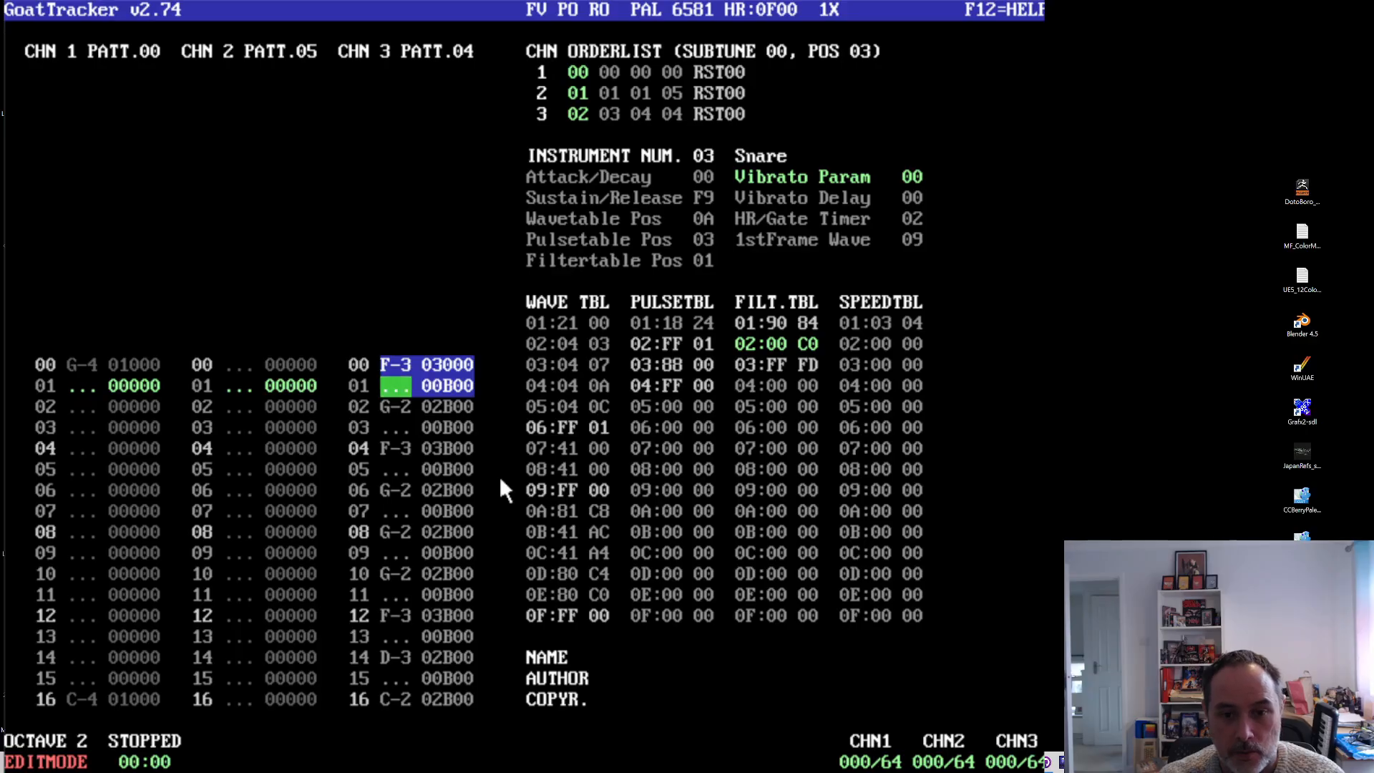
key(ctrl+c)
key(Down)
key(Down)
key(Down)
key(Down)
key(Down)
key(Down)
key(Down)
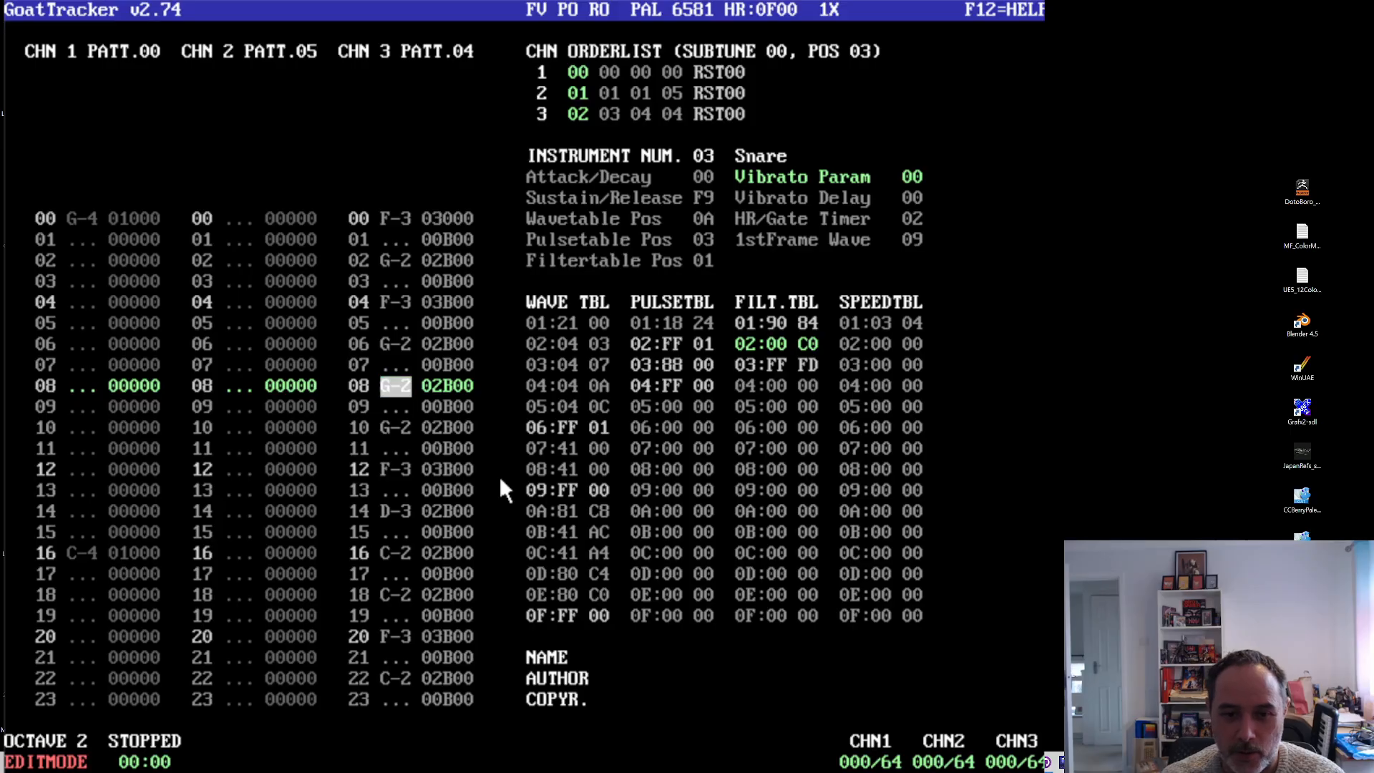
key(ctrl+v)
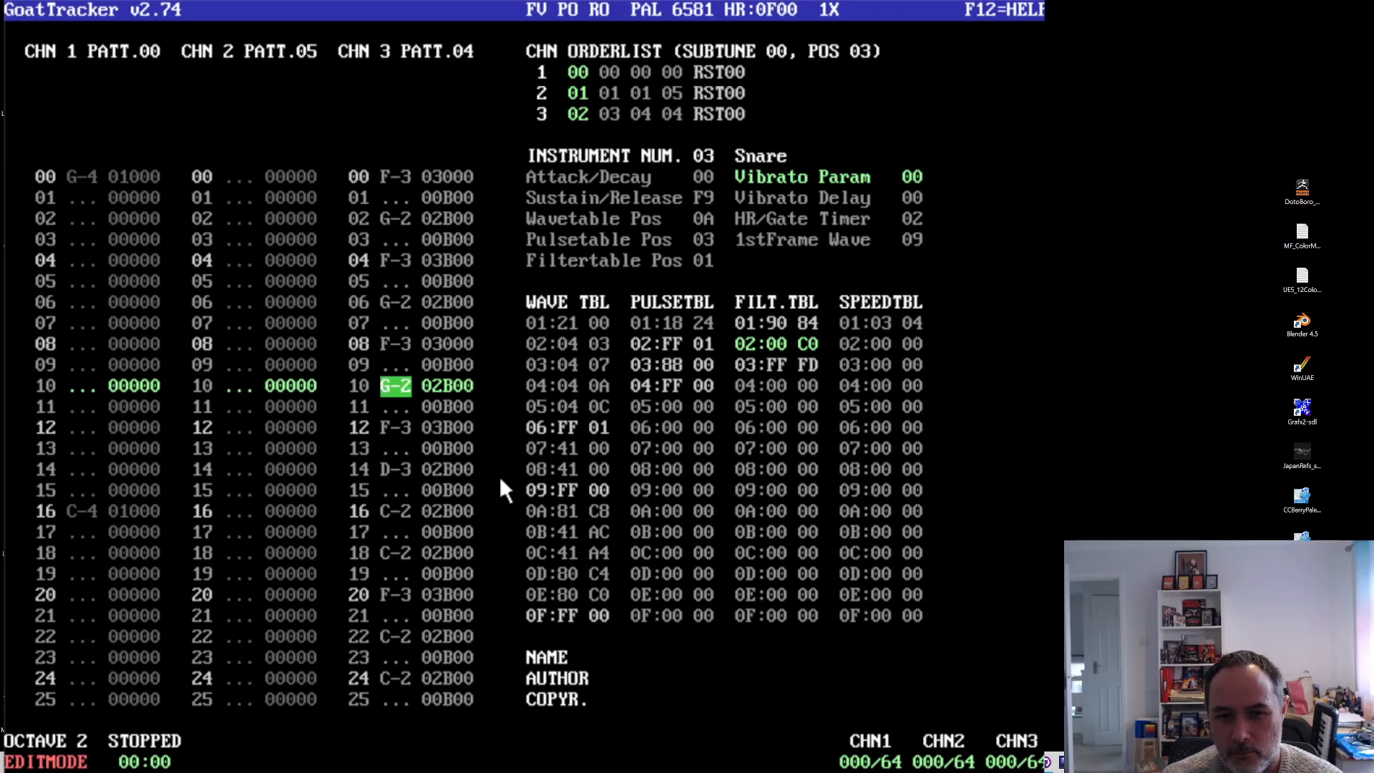
- Play the song from the start twice to hear the pasted snare row, and stop playback
key(F1)
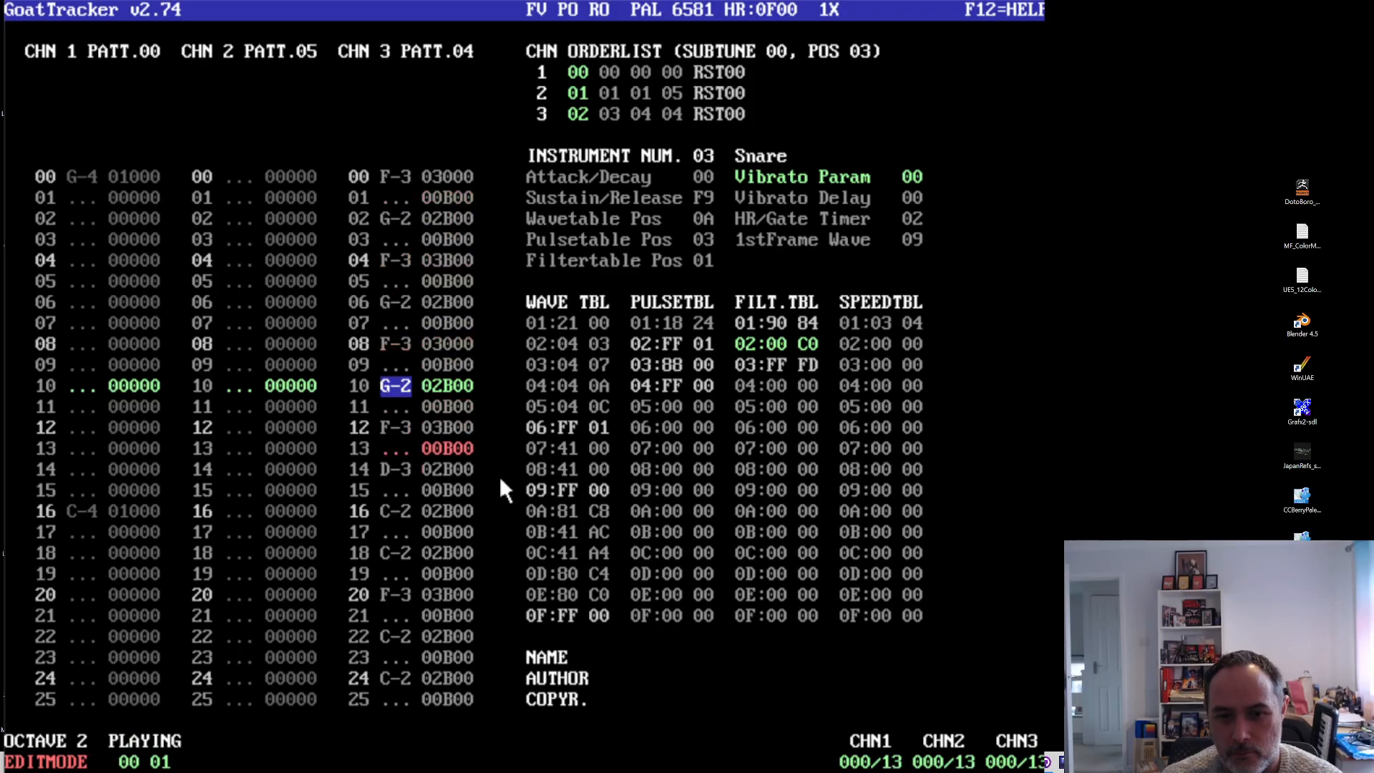
key(F1)
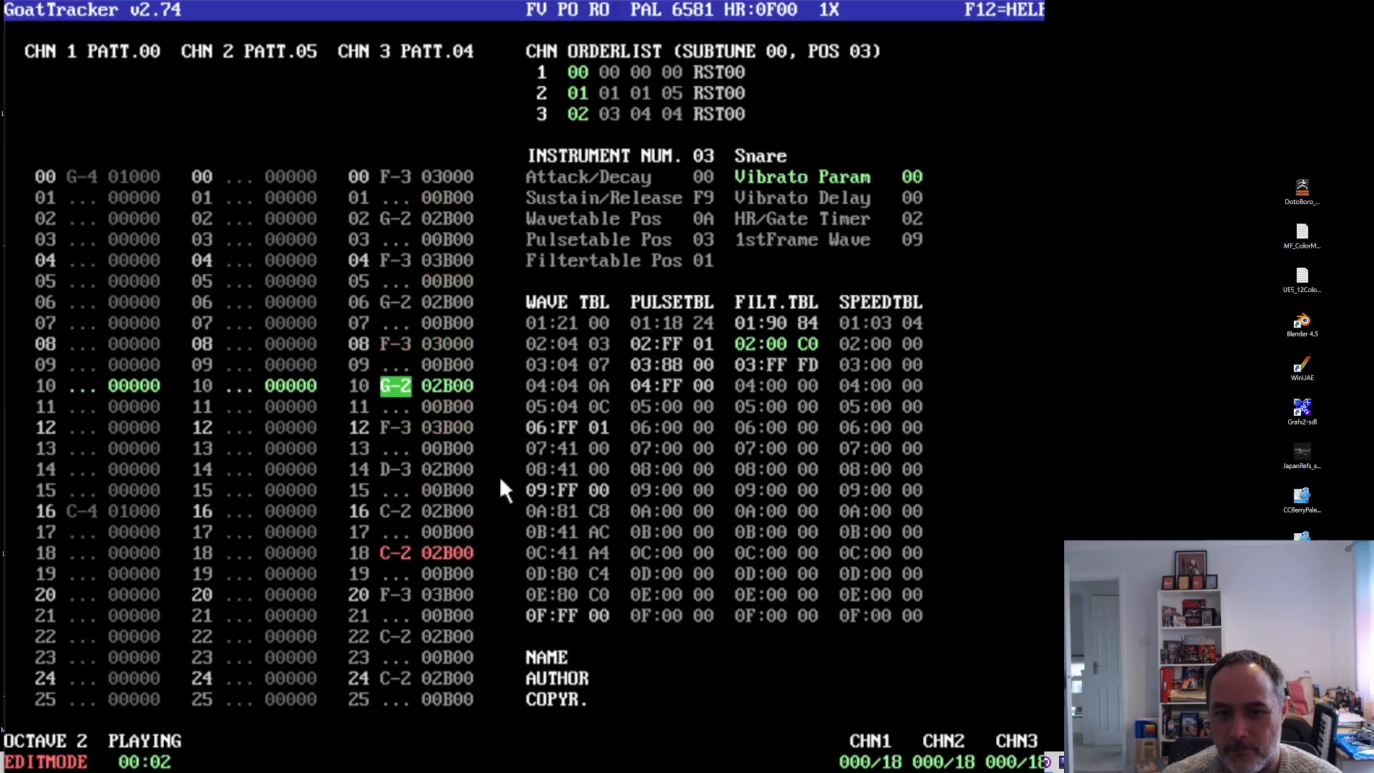
key(F4)
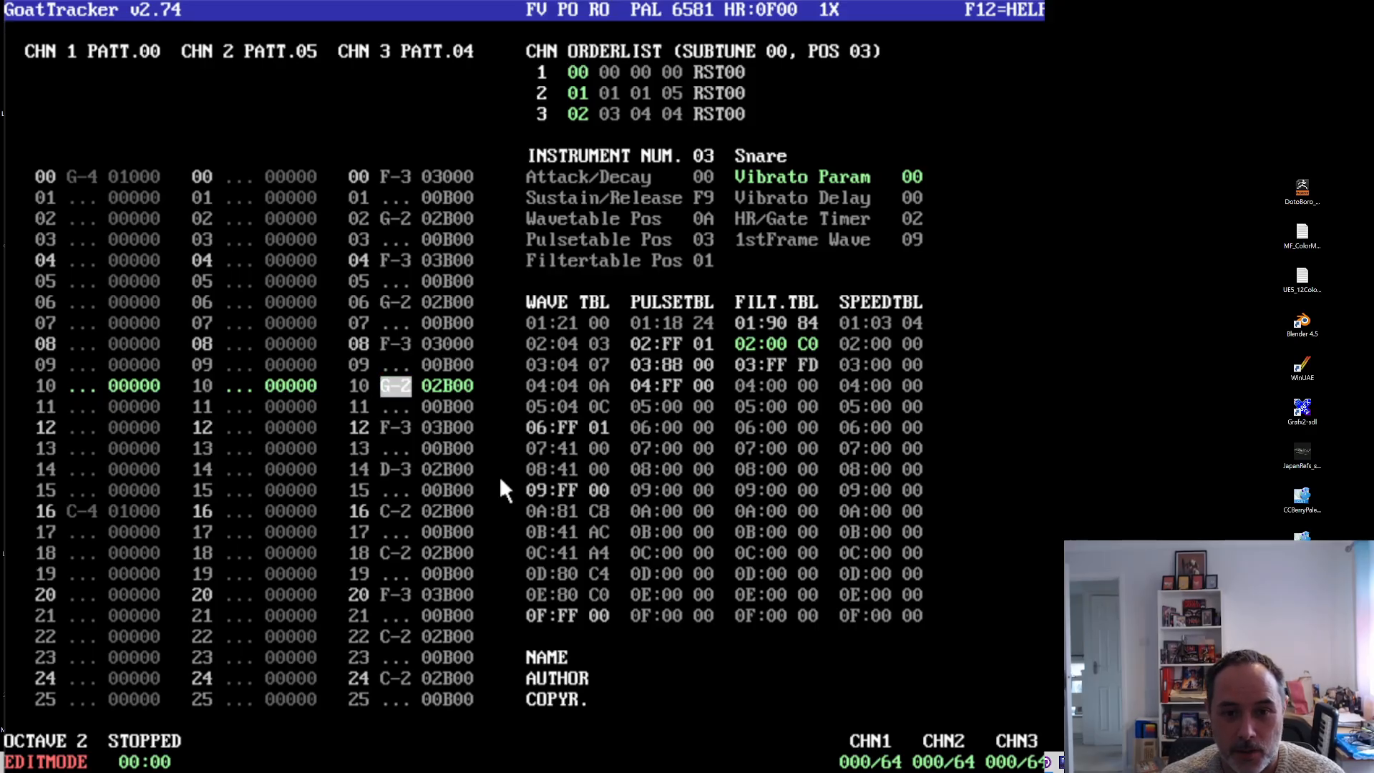
- Change the note on row 00 of channel 3's pattern 04 to A-3 and select rows 00 and 01 for copying
key(Up)
key(Up)
key(Up)
key(Up)
key(Up)
key(Up)
key(Up)
key(Up)
key(Up)
key(Up)
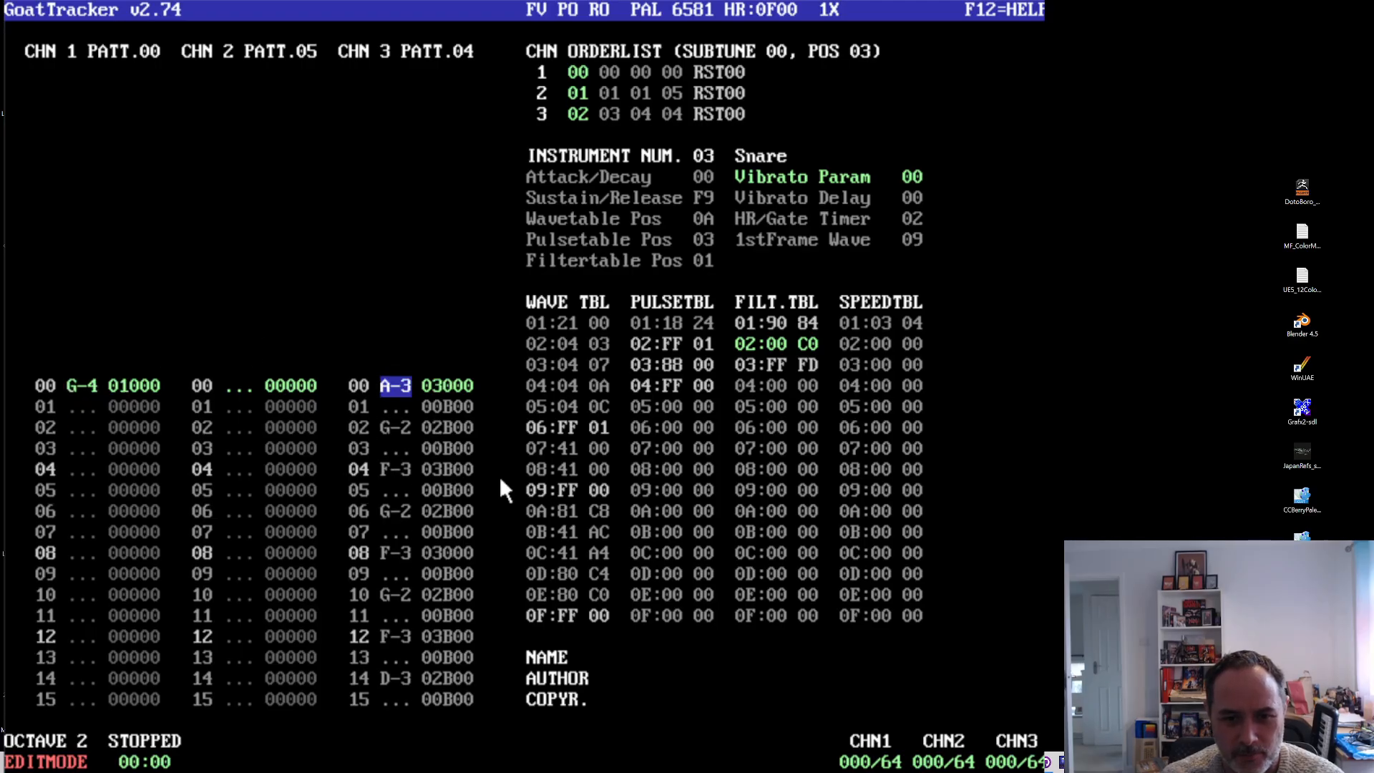
key(Down)
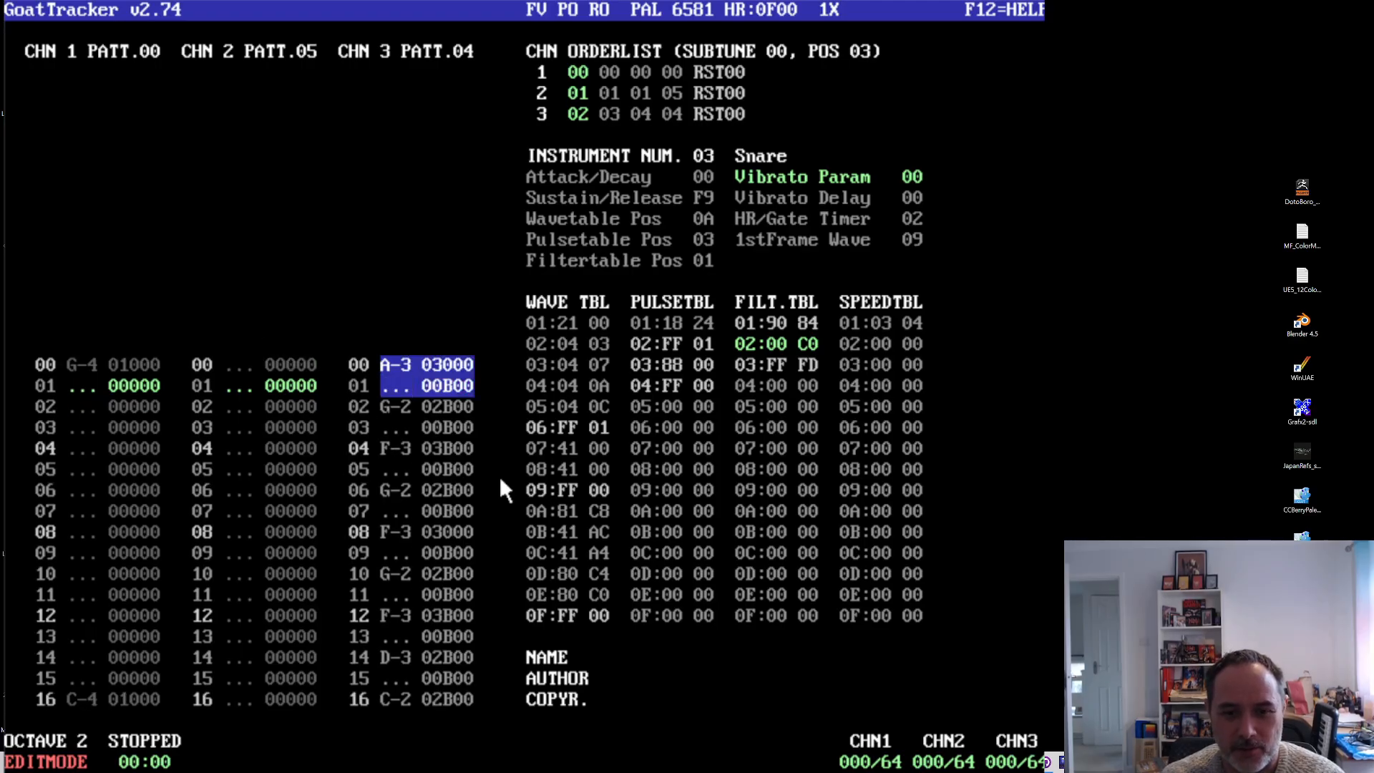
- Copy the A-3 snare rows 00 and 01 to rows 08 and 16 of channel 3's pattern 04
key(Down)
key(Down)
key(Down)
key(Down)
key(Down)
key(Down)
key(Down)
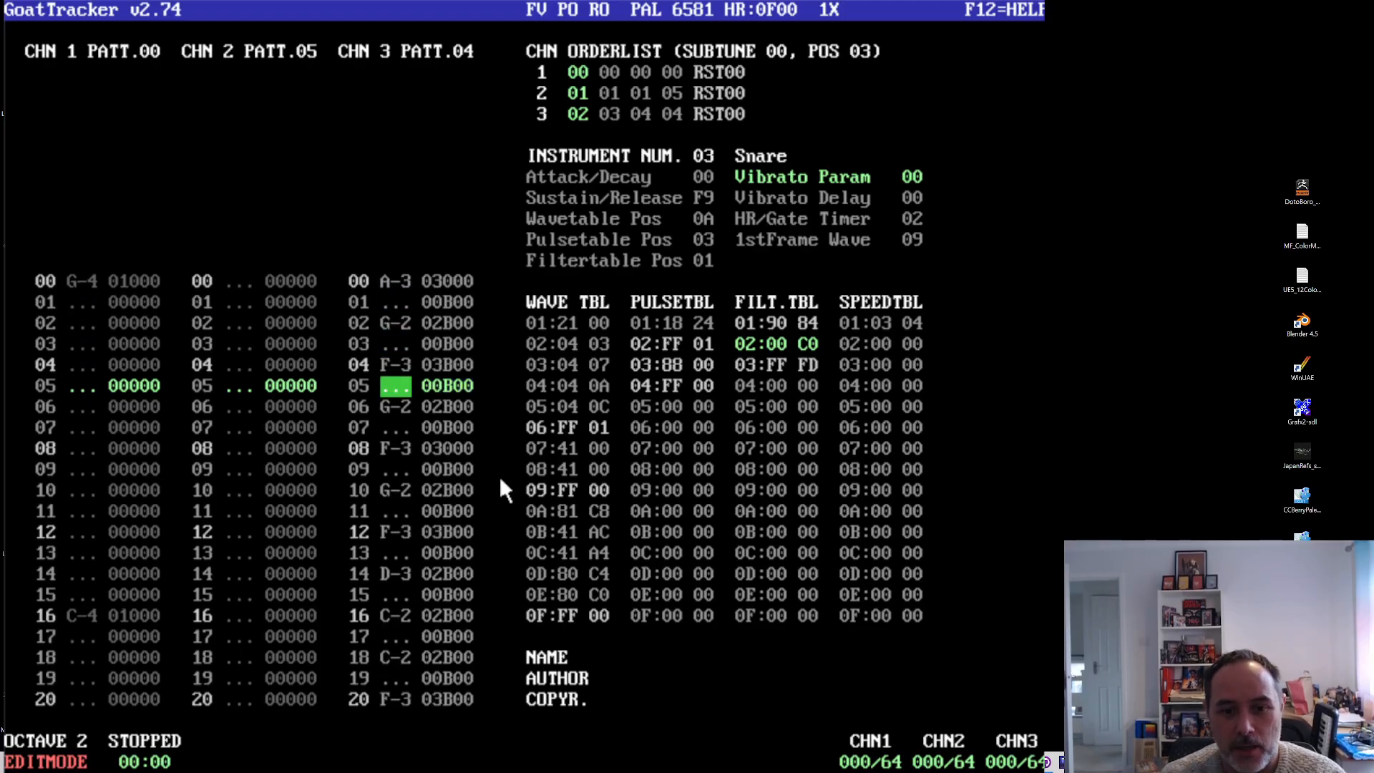
key(Down)
key(Down)
key(Down)
key(Down)
key(Down)
key(Down)
key(Down)
key(Down)
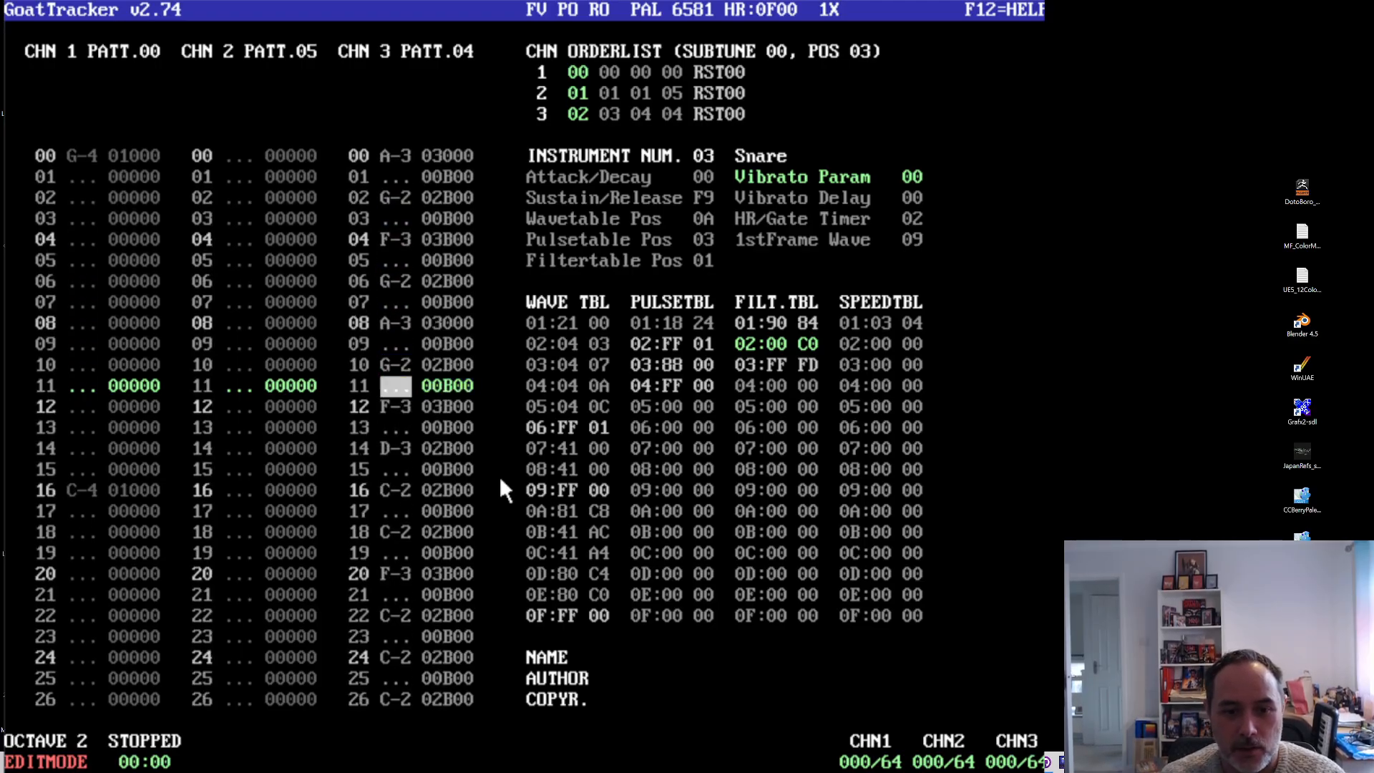
key(Down)
key(Down)
key(Down)
key(Down)
key(Down)
key(Down)
key(Down)
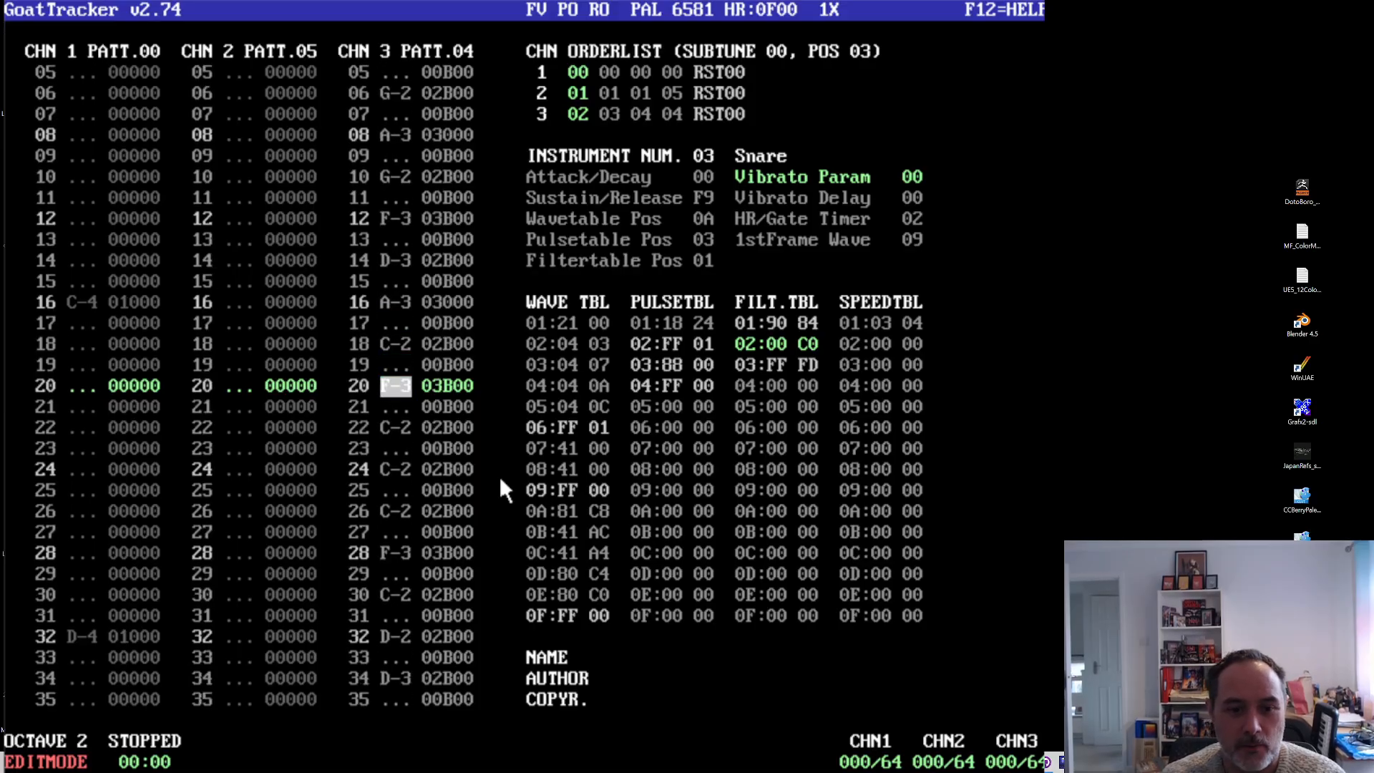
- Paste the copied A-3 snare rows at rows 24 and 32 of channel 3's pattern 04
key(Down)
key(Down)
key(Down)
key(Down)
key(Down)
key(Down)
key(Down)
key(Down)
key(Down)
key(Down)
key(Down)
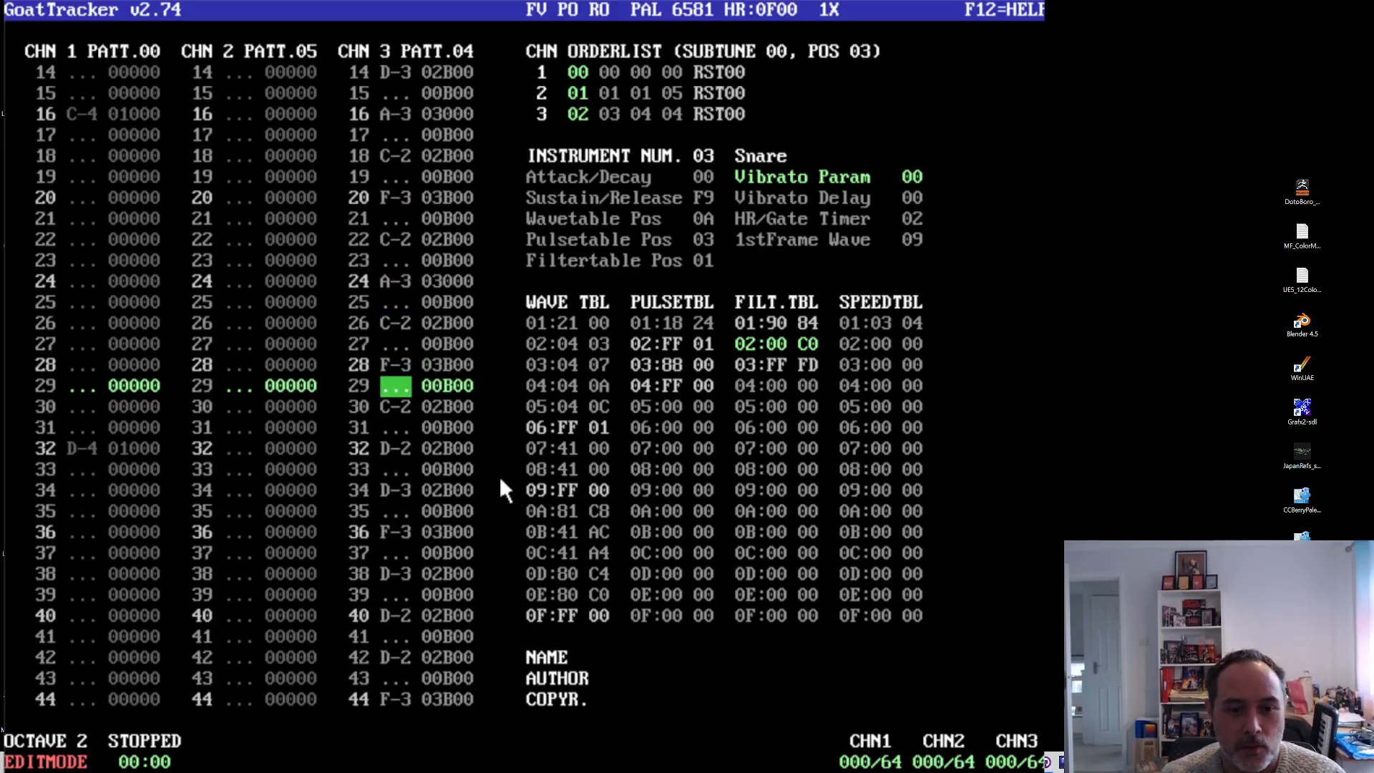
key(Down)
key(Down)
key(Down)
key(Down)
key(Down)
key(Down)
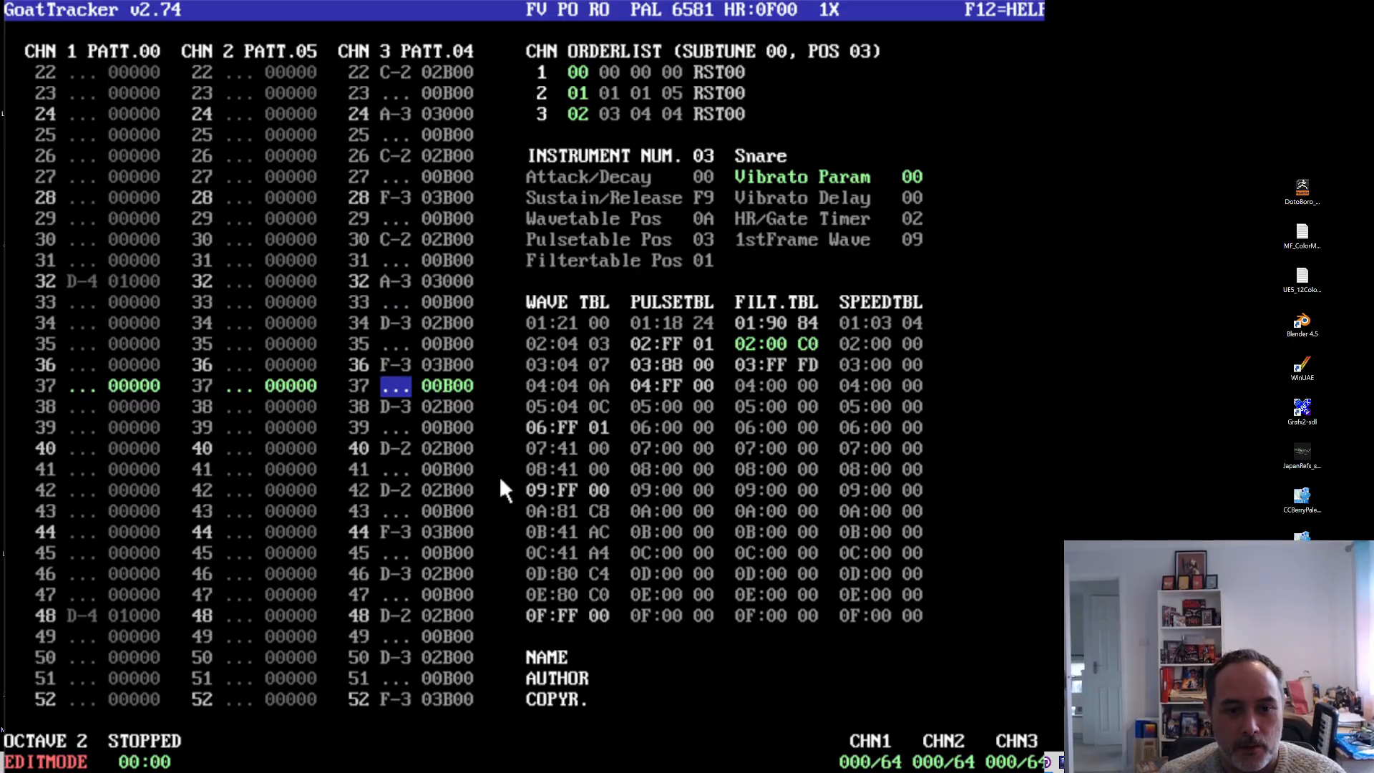
- Paste the copied A-3 snare rows at rows 40 and 48 of channel 3's pattern 04
key(Down)
key(Down)
key(Down)
key(Down)
key(Down)
key(Down)
key(Down)
key(Down)
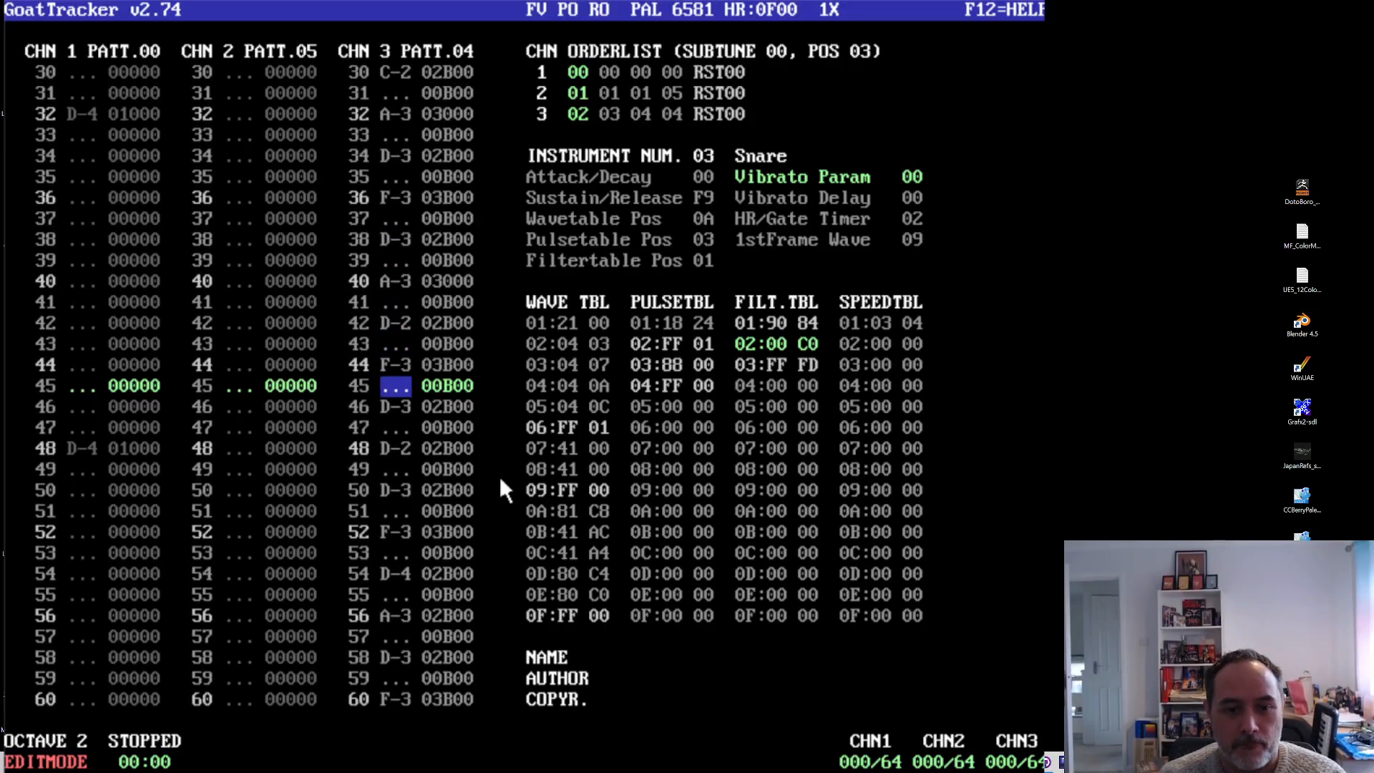
key(y)
key(Down)
key(Down)
key(Down)
key(Down)
key(Down)
key(Down)
key(Down)
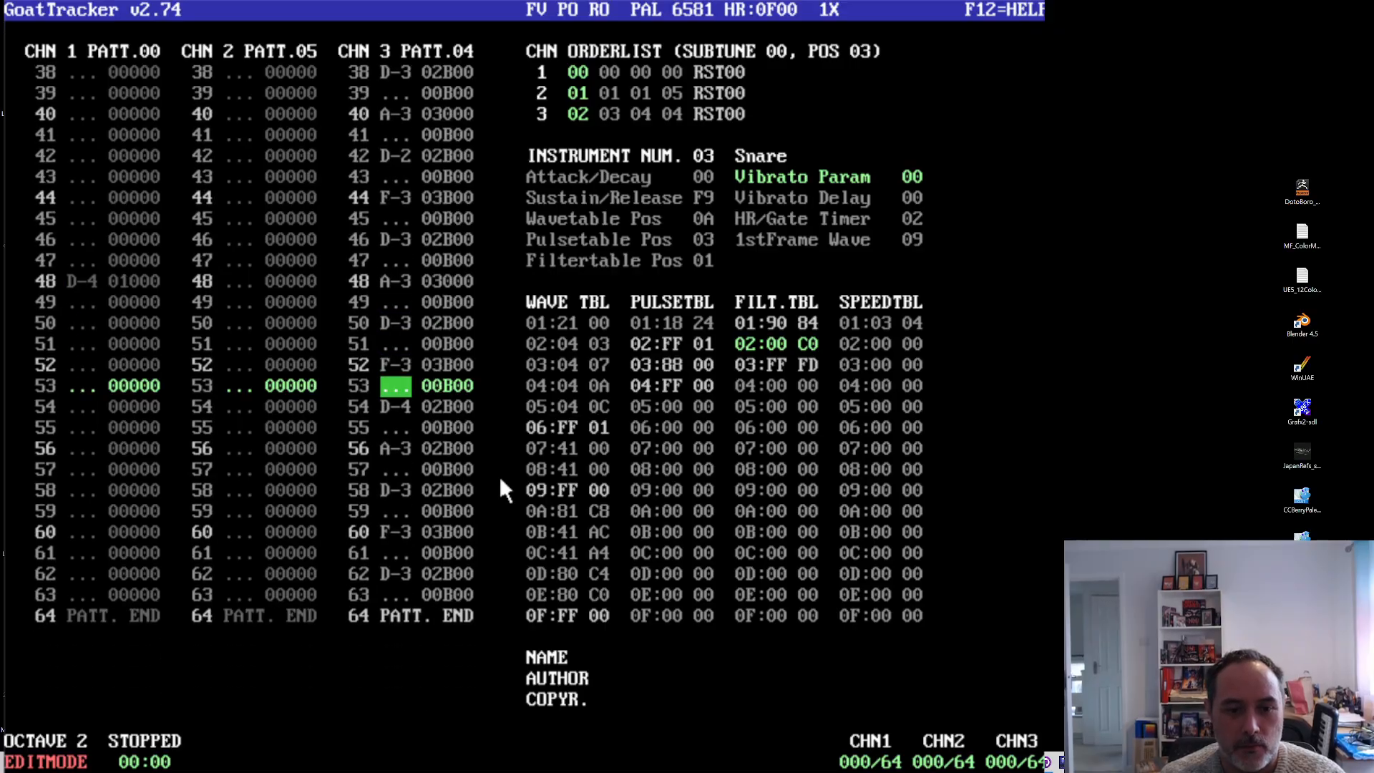
key(y)
key(Down)
- Play the song from the start to hear the A-3 snare hits, move to channel 2's pattern 05, and stop playback
key(F1)
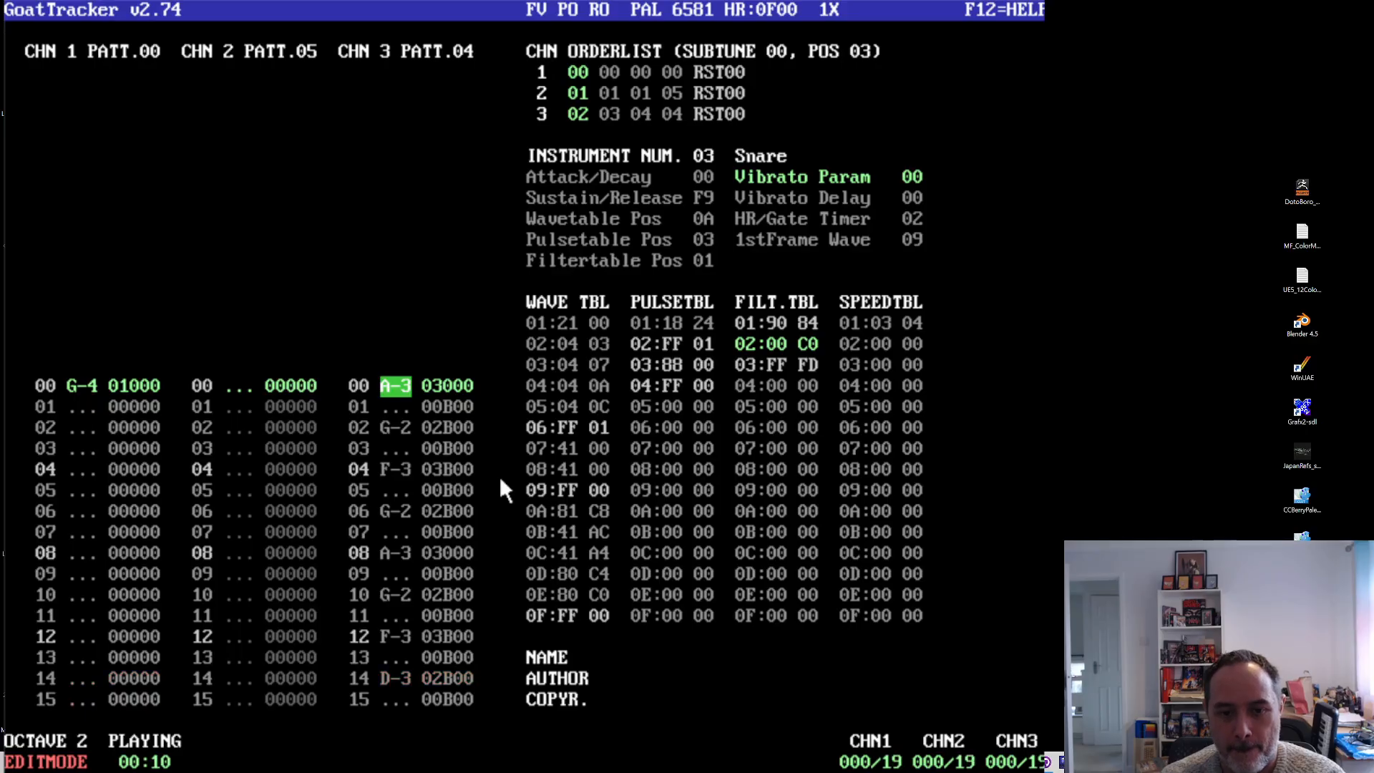
key(Left)
key(Left)
key(Left)
key(Left)
key(Left)
key(Left)
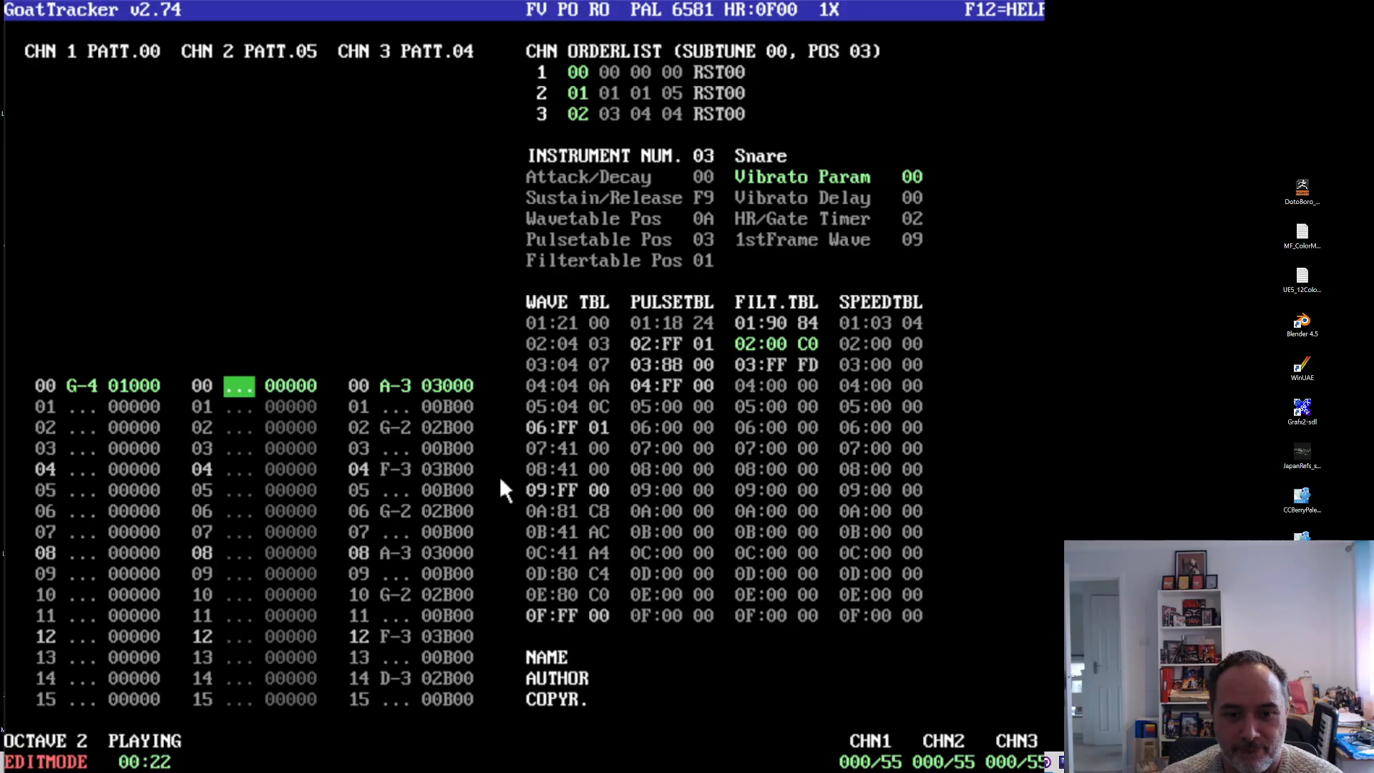
key(F4)
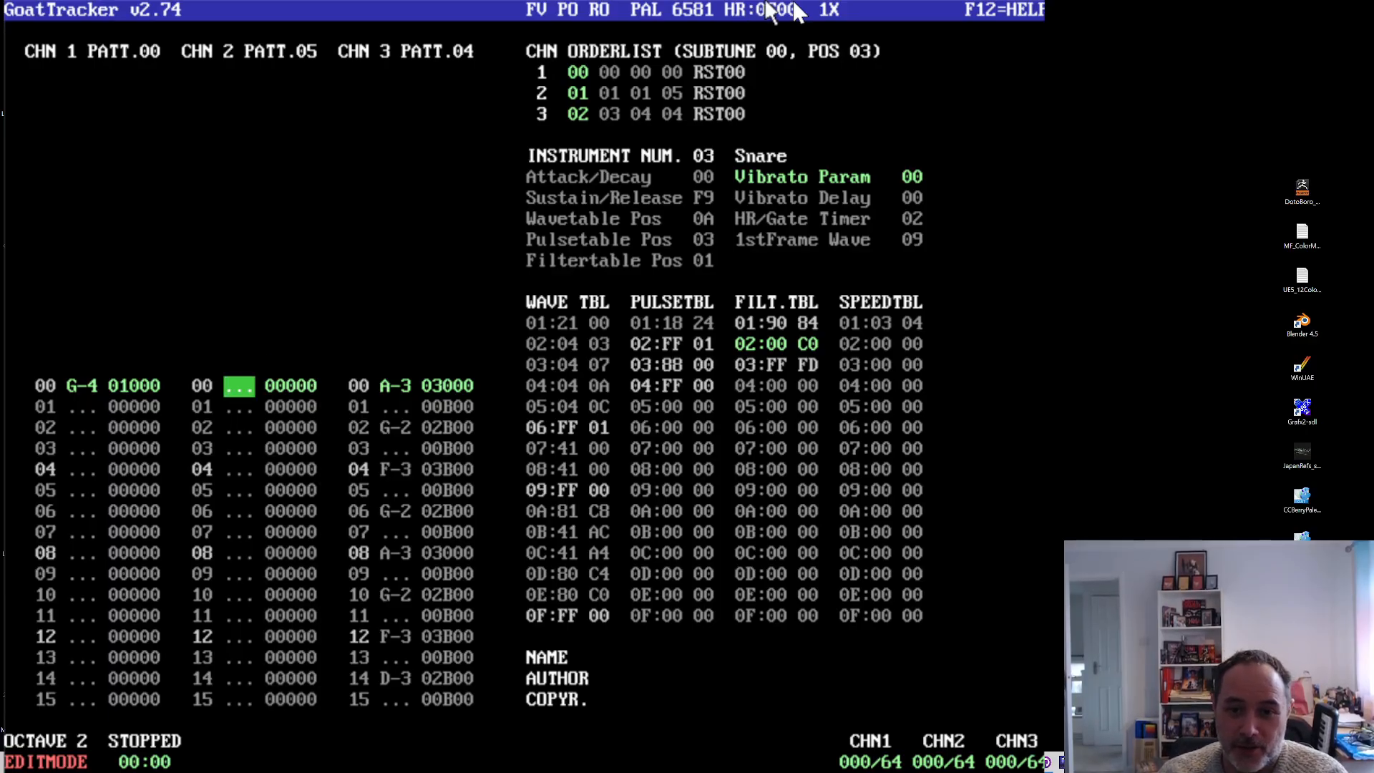
- Switch to the empty instrument 04 and set its Attack/Decay to 08 and Sustain/Release to 08
click(701, 157)
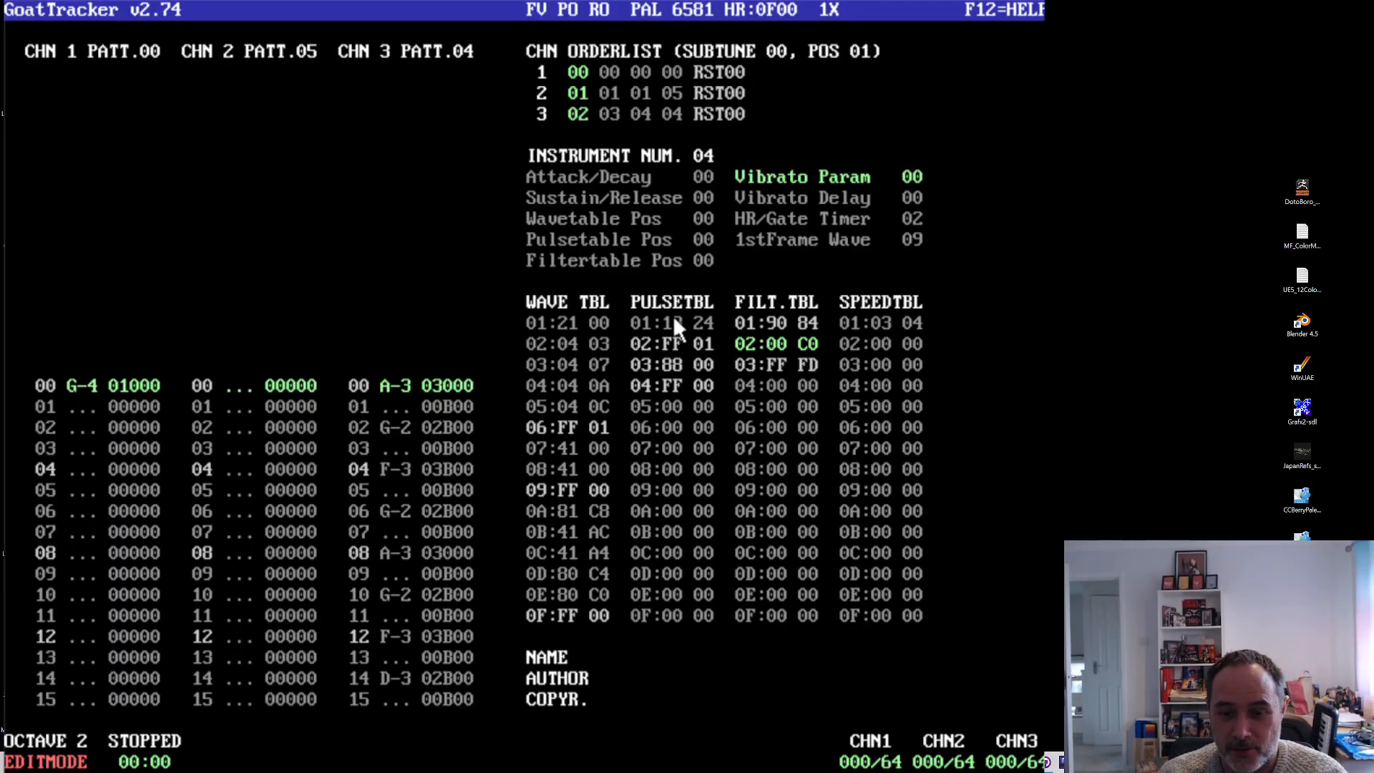
click(708, 177)
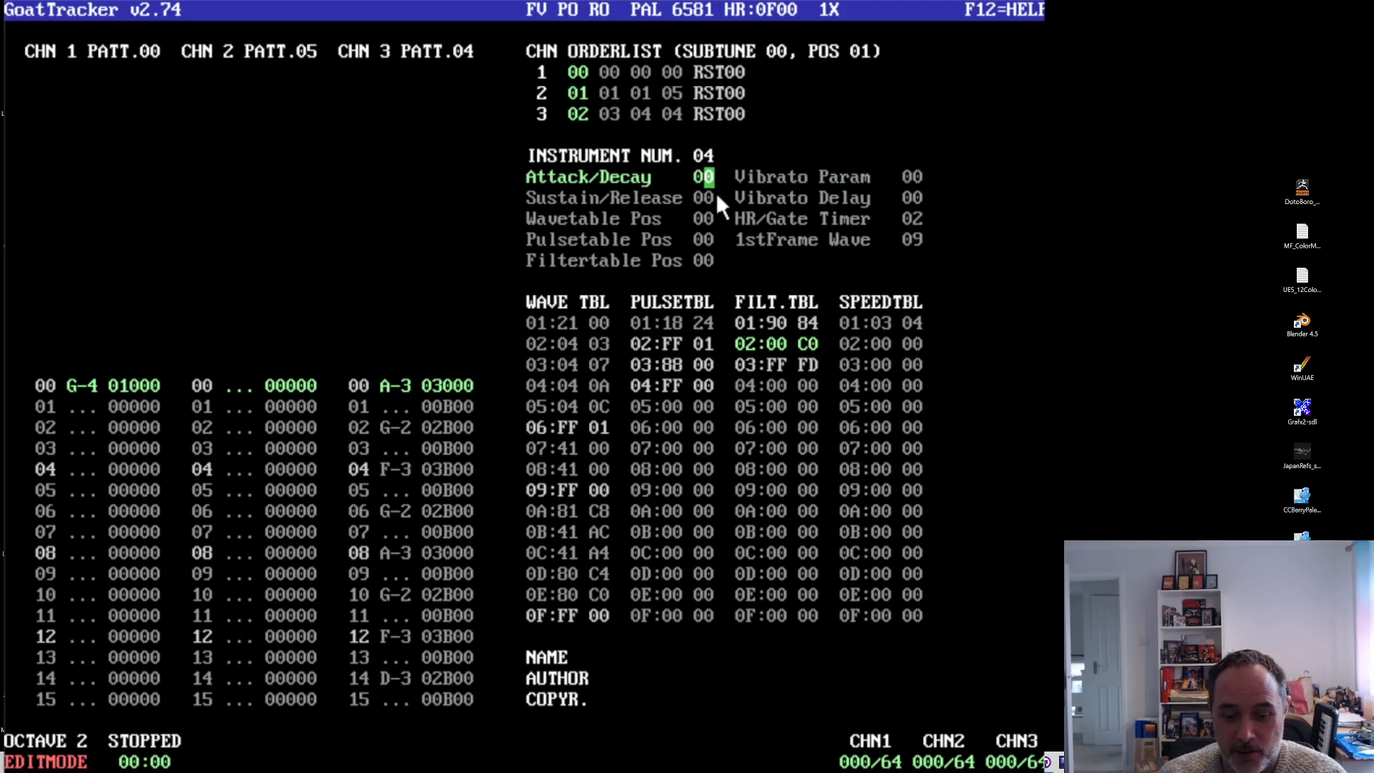
text(808)
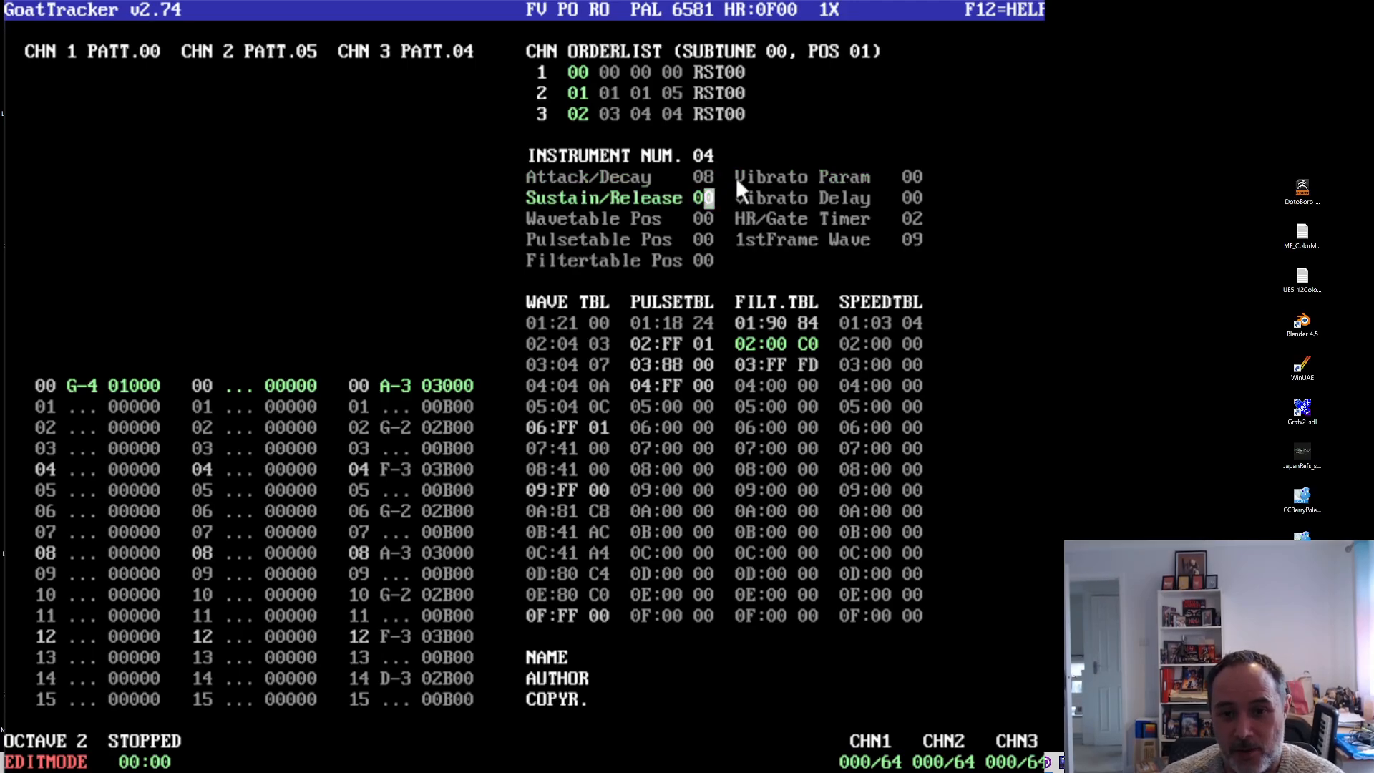
text(0)
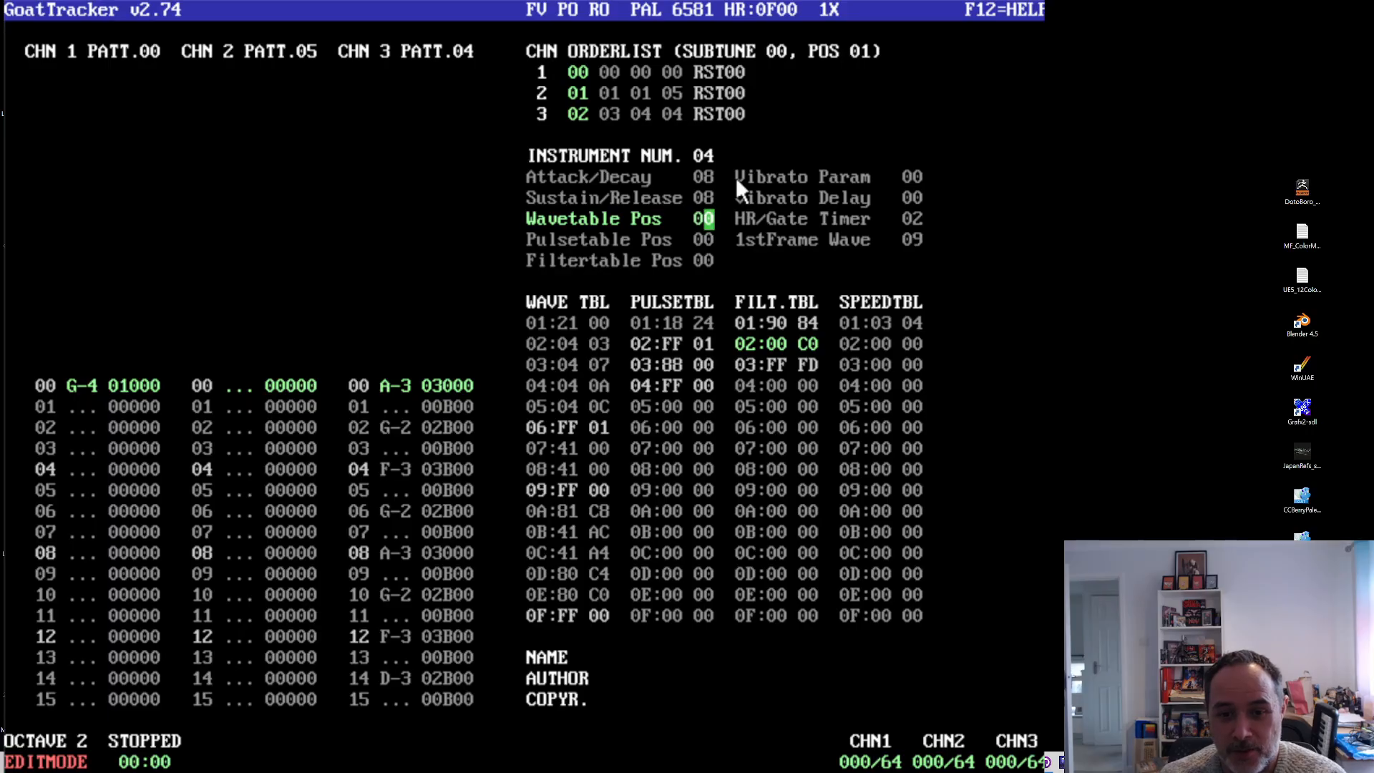
text(0)
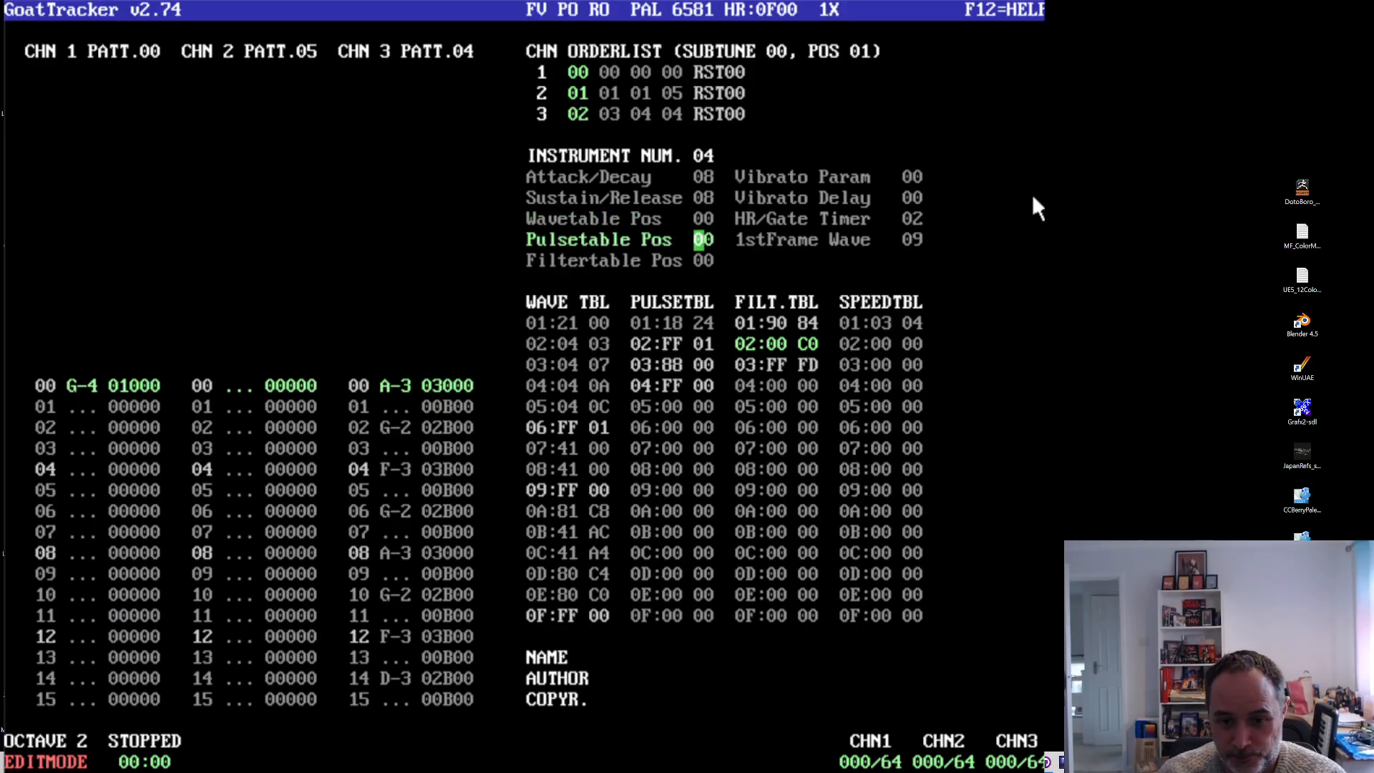
- Check the wavetable for its first free row and set instrument 04's Pulsetable Pos to 10
click(575, 531)
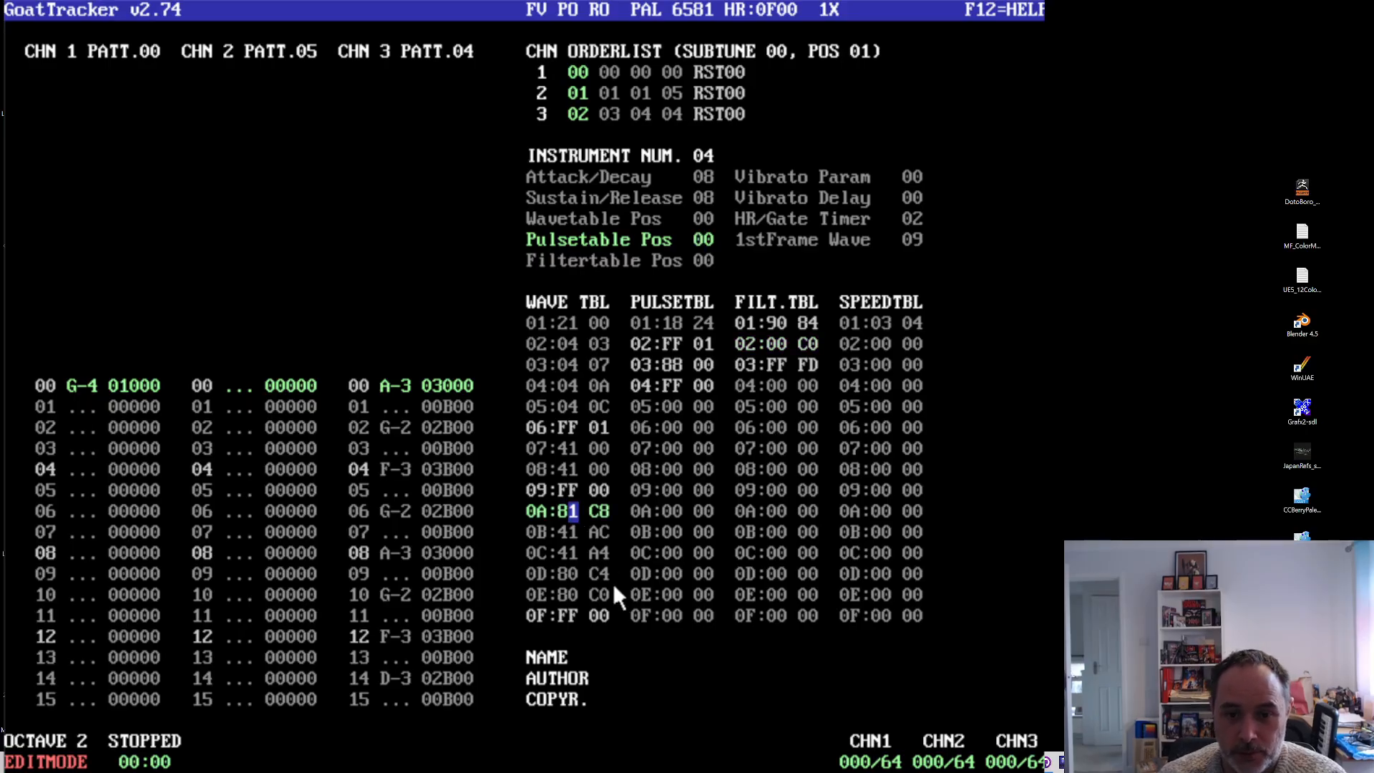
key(Down)
key(Down)
key(Down)
key(Down)
key(Down)
key(Down)
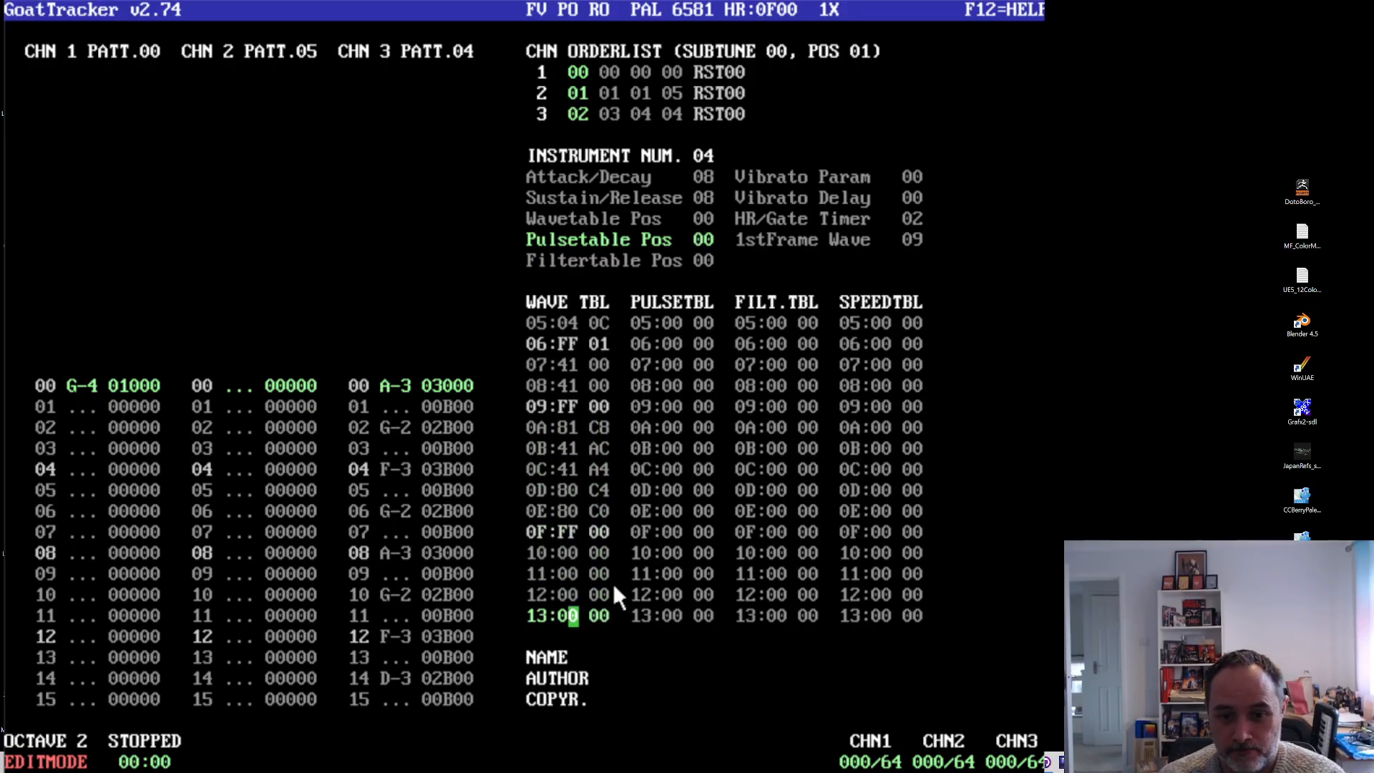
click(701, 238)
text(1)
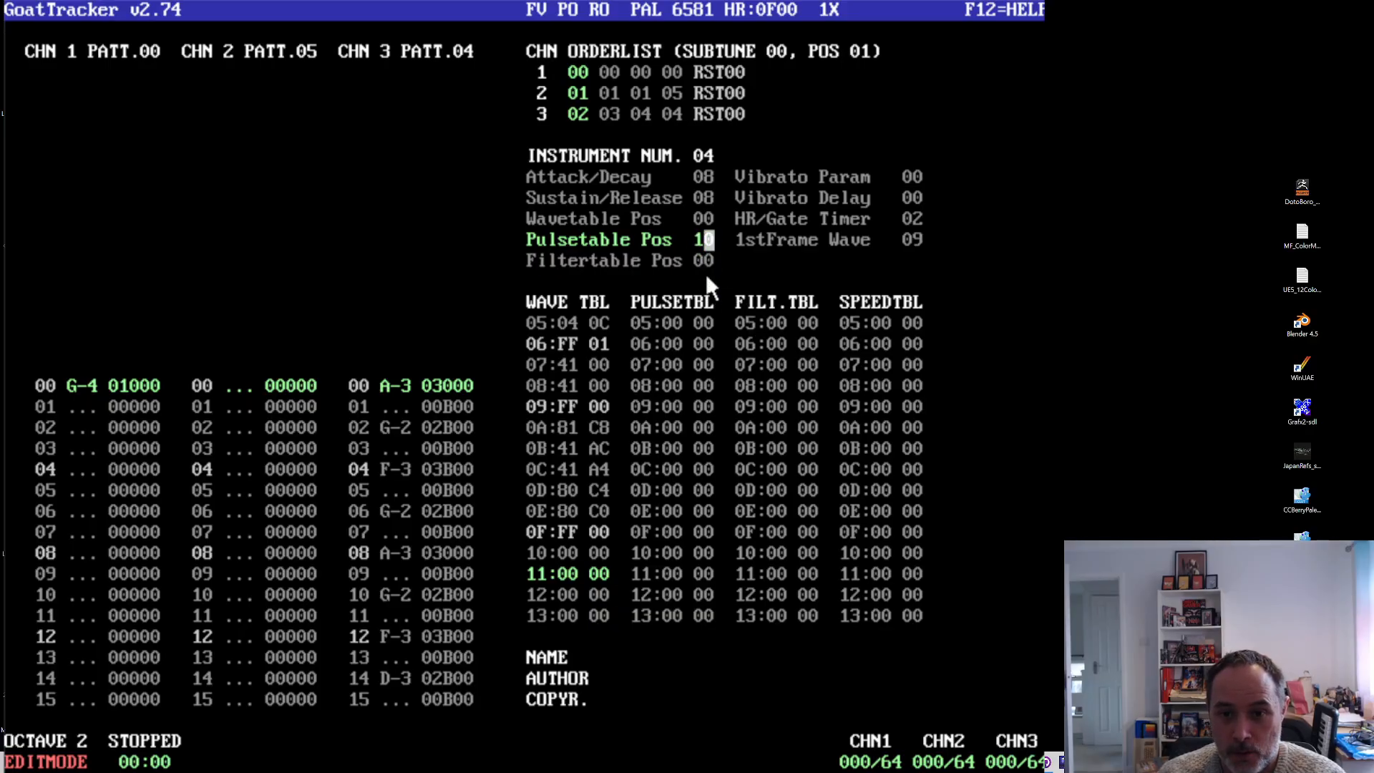
- Set instrument 04's Vibrato Param to 01 and Vibrato Delay to 01, checking the first speedtable entry
click(917, 177)
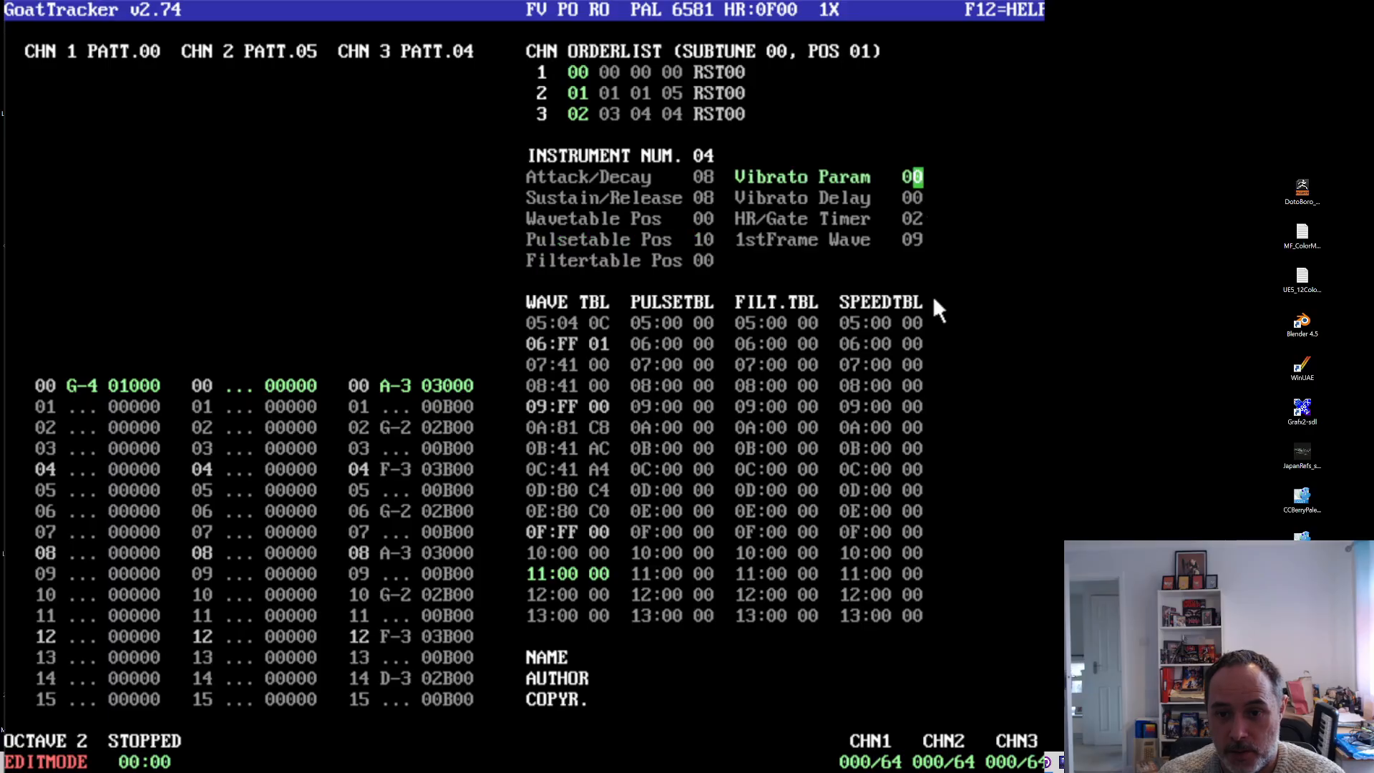
text(1)
click(892, 349)
key(Up)
key(Up)
key(Up)
key(Up)
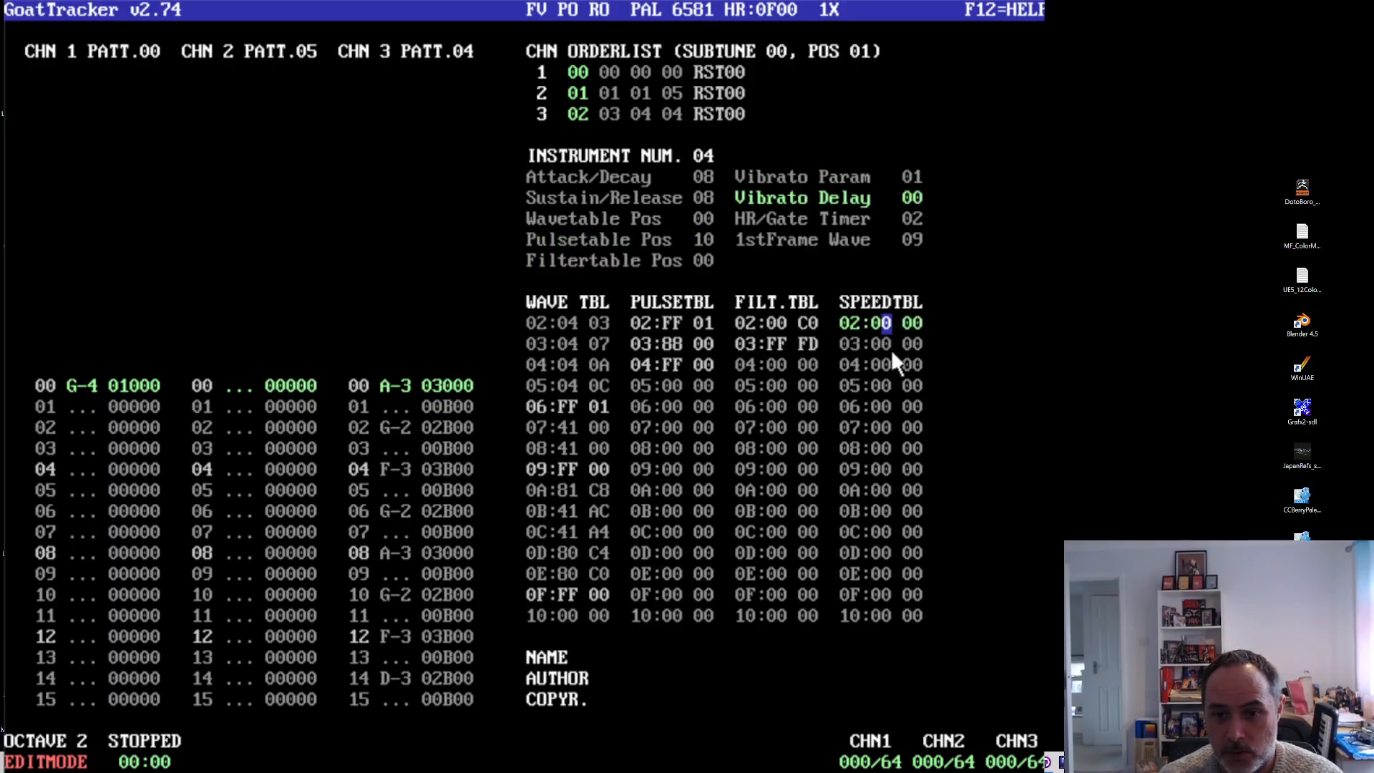
key(Up)
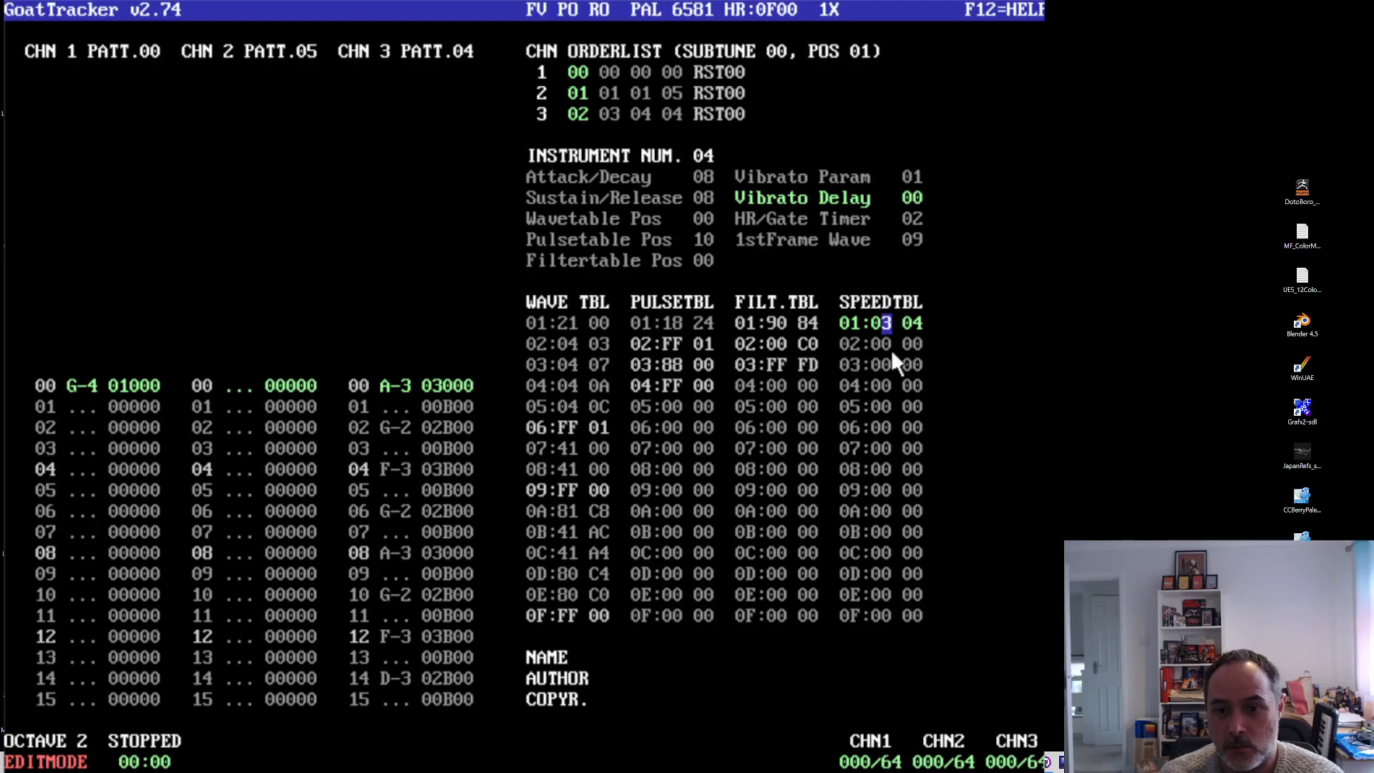
click(922, 196)
text(1)
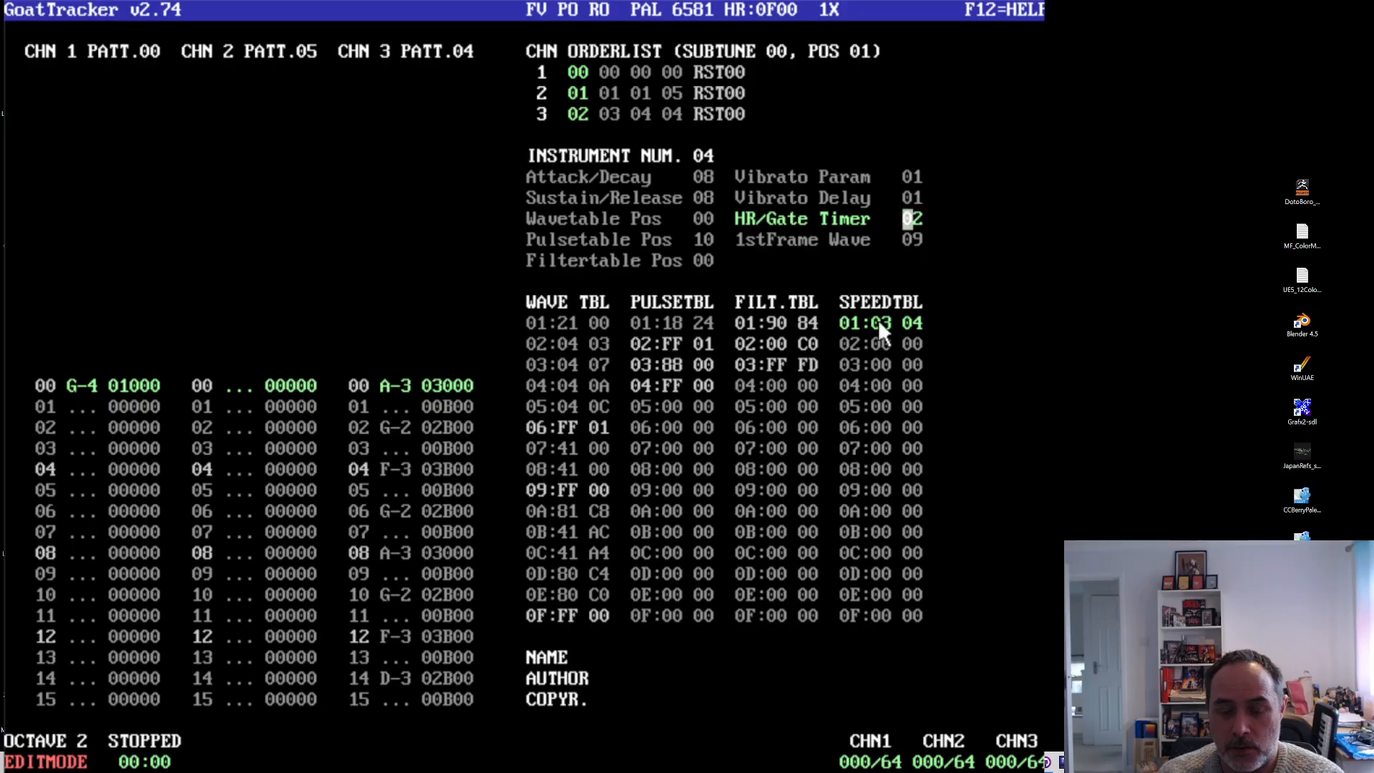
- Fill wavetable row 10 with waveform 21 and row 11 with waveform 11
click(573, 550)
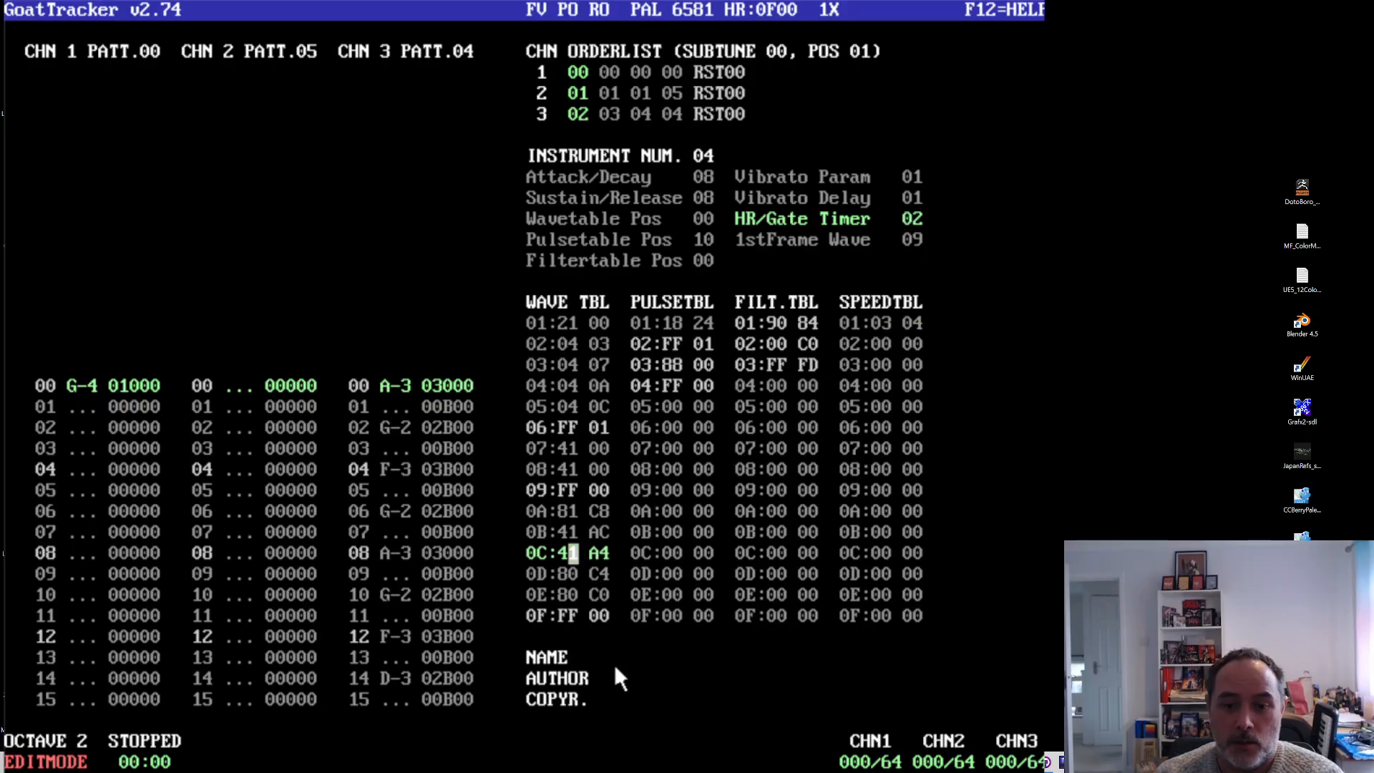
key(Down)
key(Down)
key(Down)
key(Down)
key(Down)
key(Down)
key(Down)
key(Down)
key(Up)
key(Up)
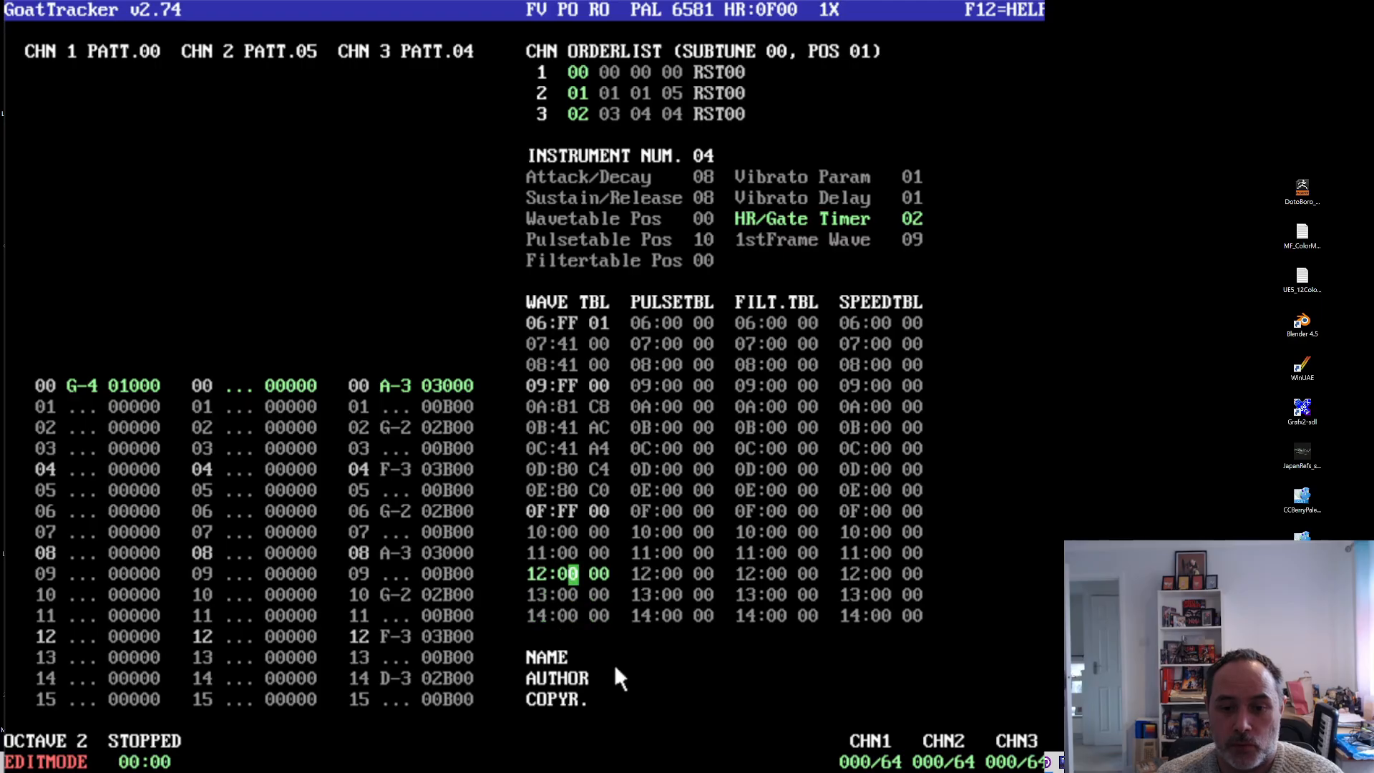
key(Up)
key(Up)
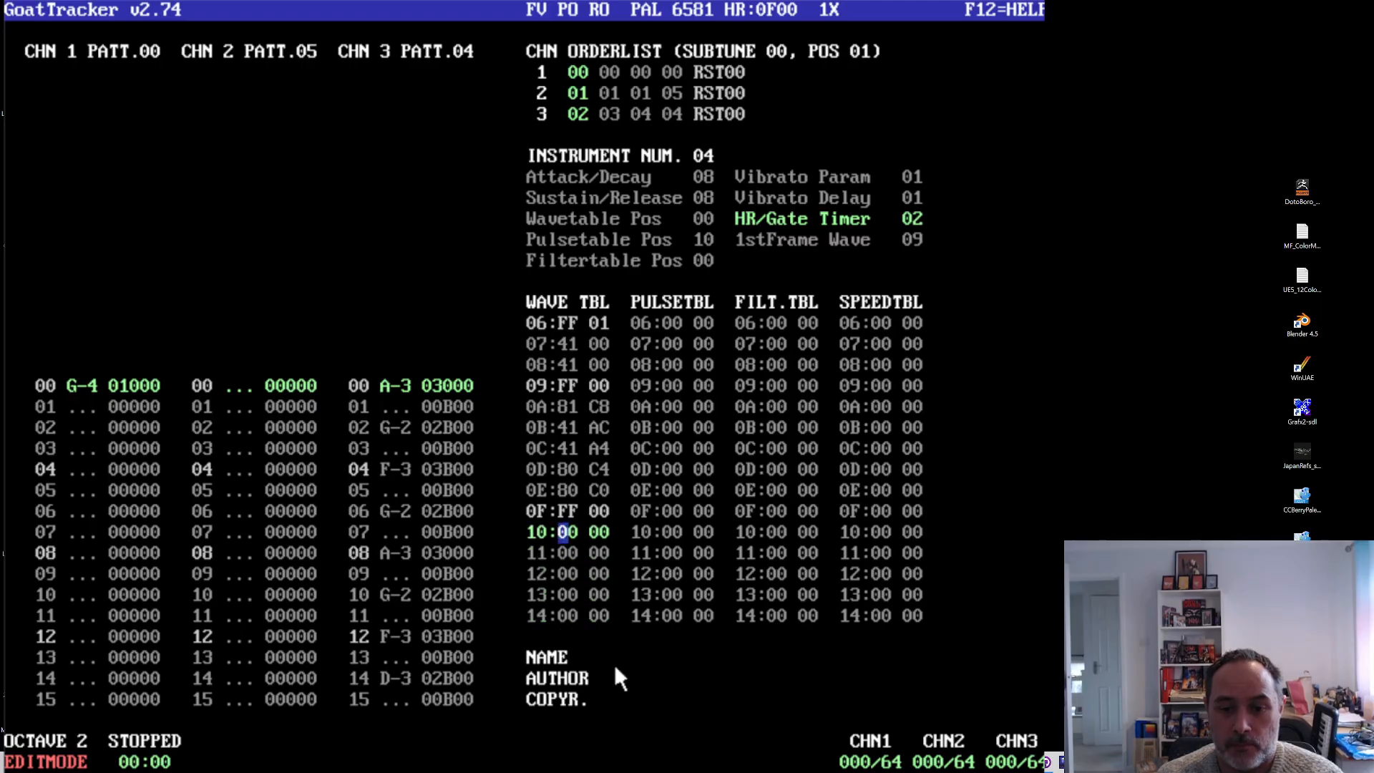
text(21)
key(Down)
key(Left)
key(Left)
text(11)
key(Down)
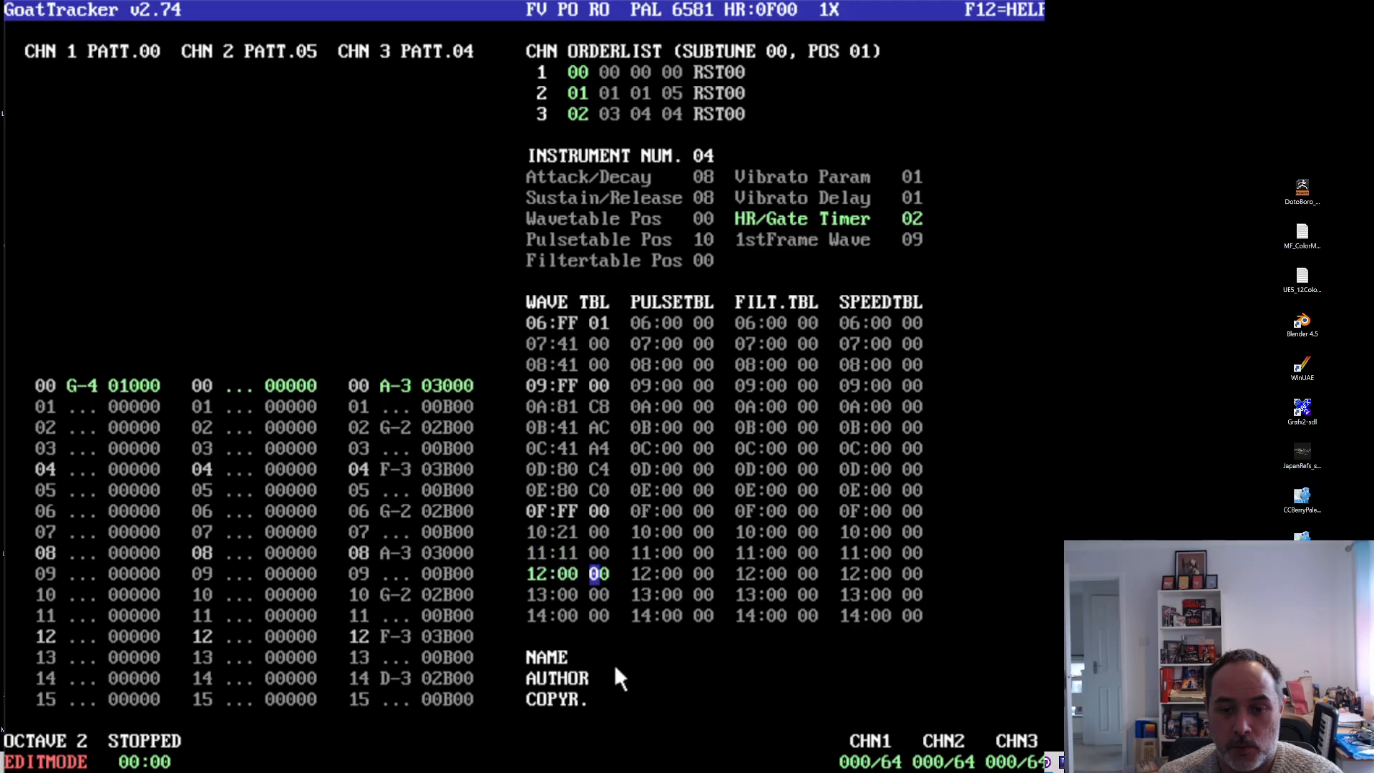
- Set wavetable row 12 to waveform 10 and end the sequence at row 13 with FF 00
key(Left)
key(Left)
text(10)
key(Down)
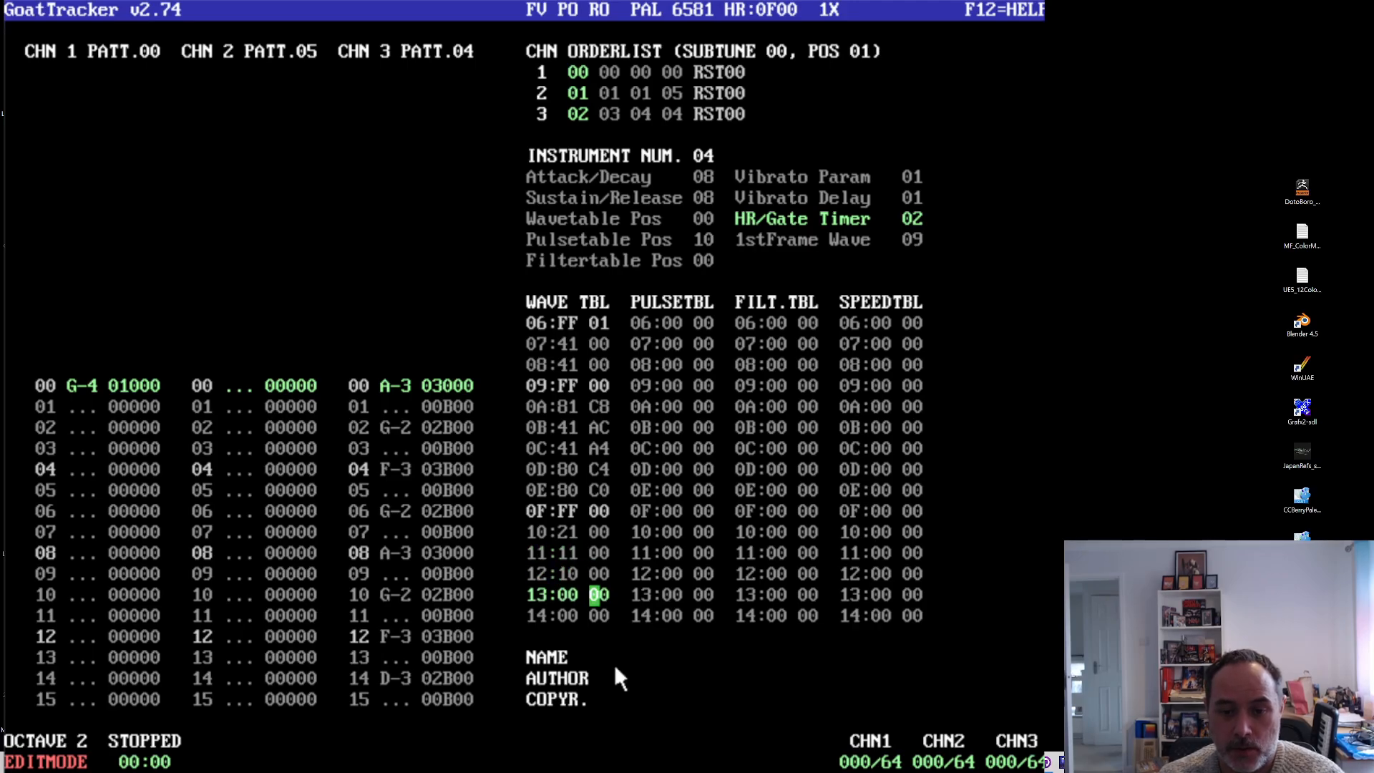
key(Left)
key(Left)
text(FF0)
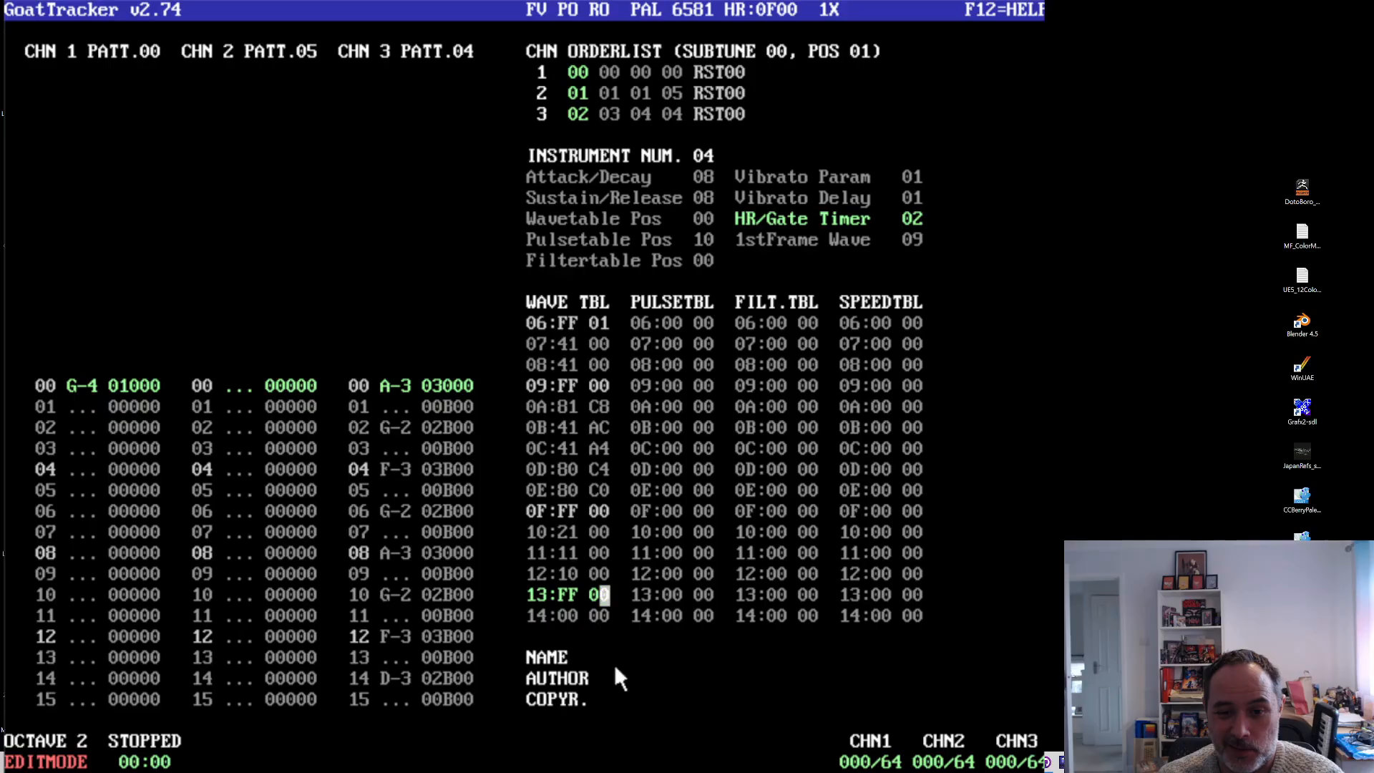
key(Left)
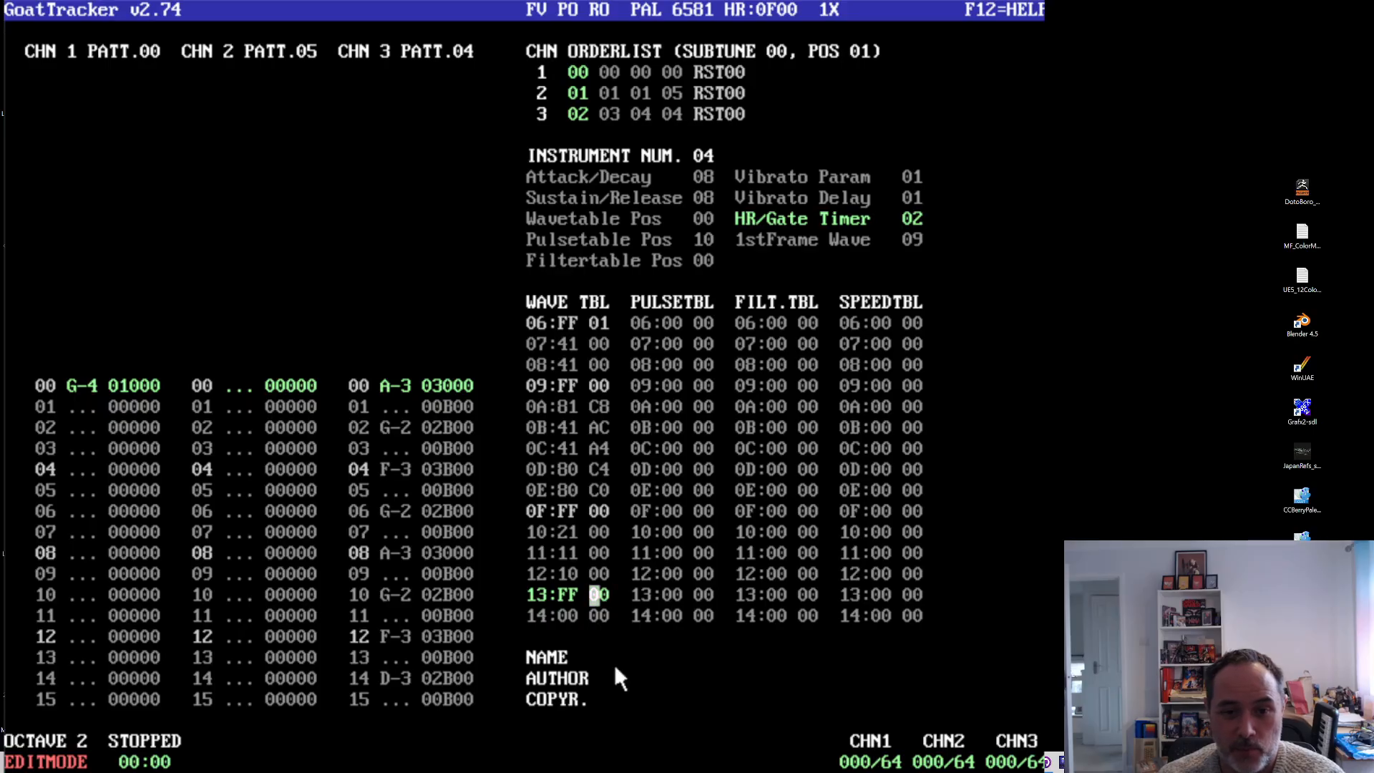
- Try instrument 04 with a G-3 note at row 00 of channel 2's pattern 05
click(244, 385)
key(r)
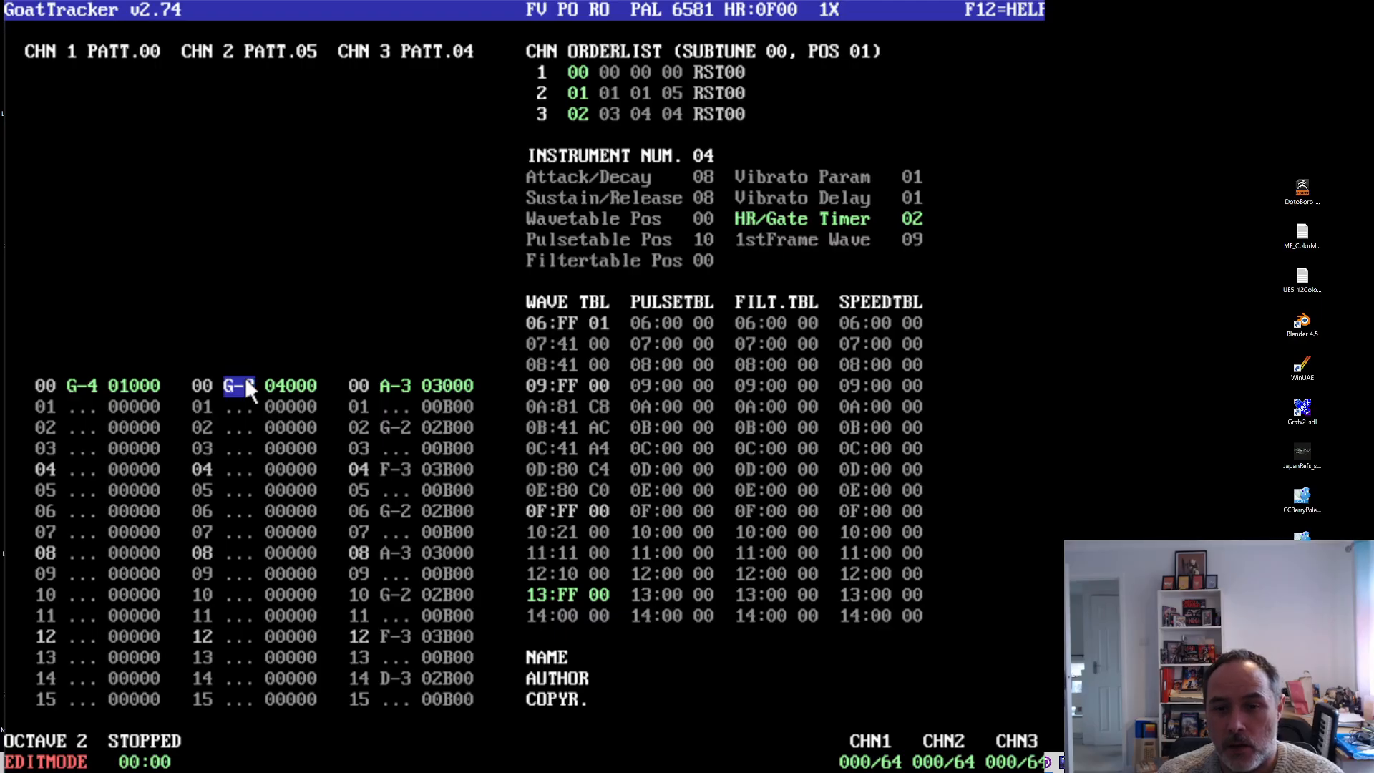
key(t)
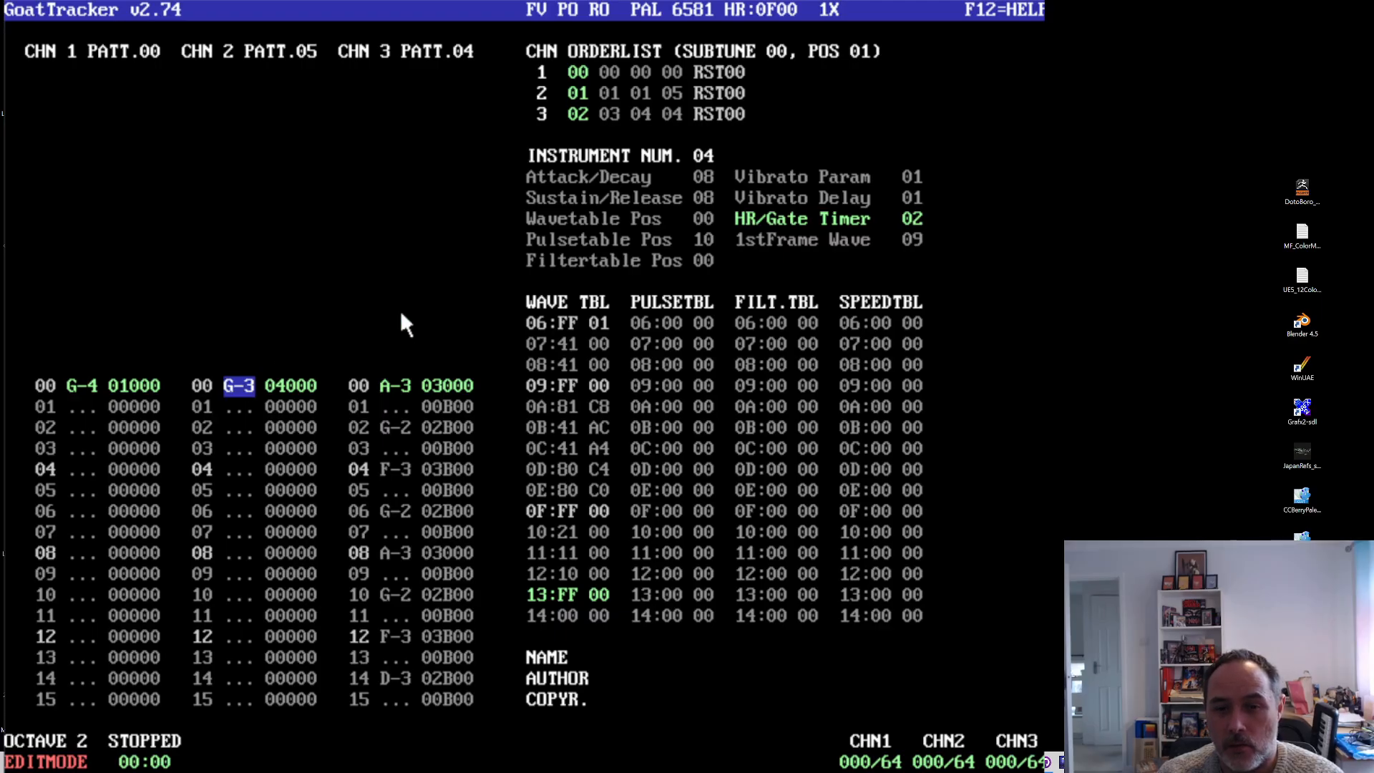
- Set instrument 04's Wavetable Pos to 10 and its Pulsetable Pos to 00
click(701, 220)
text(10)
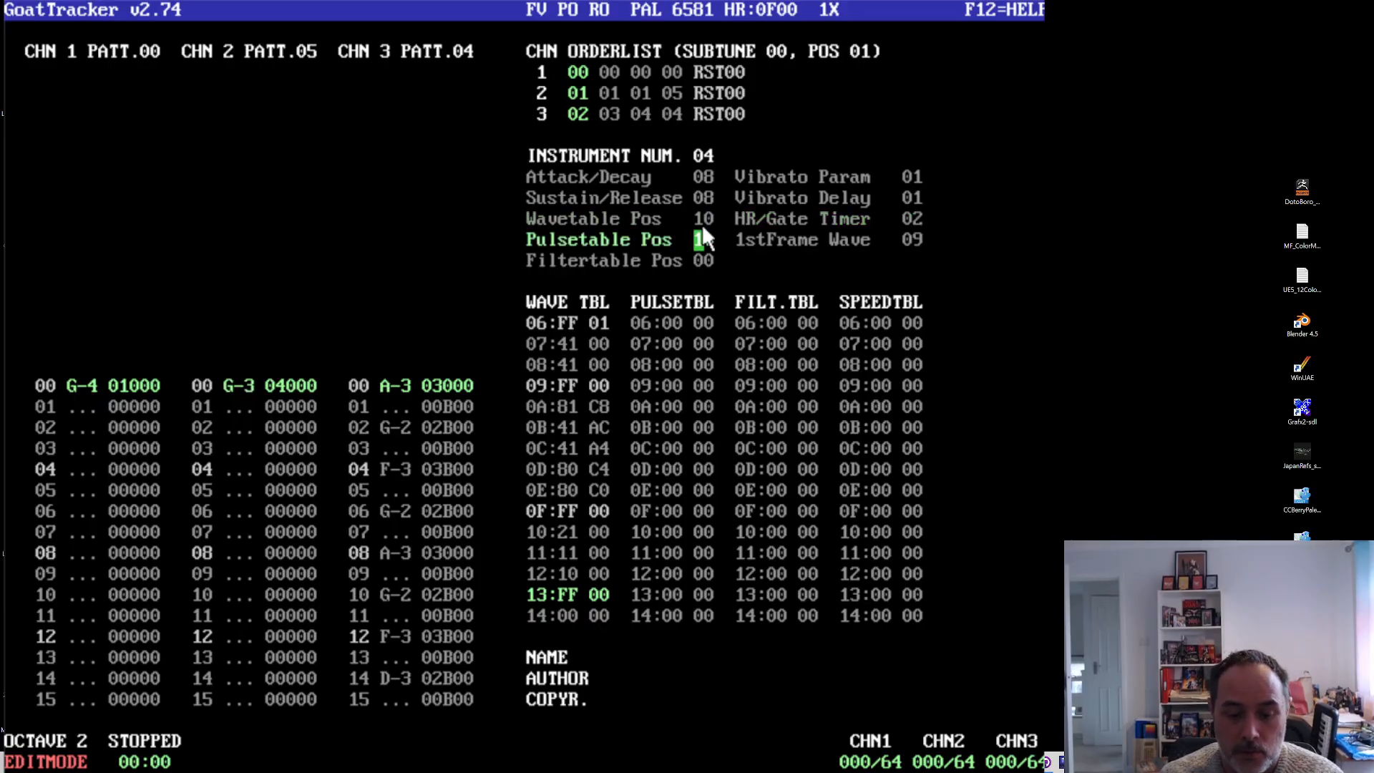
text(0)
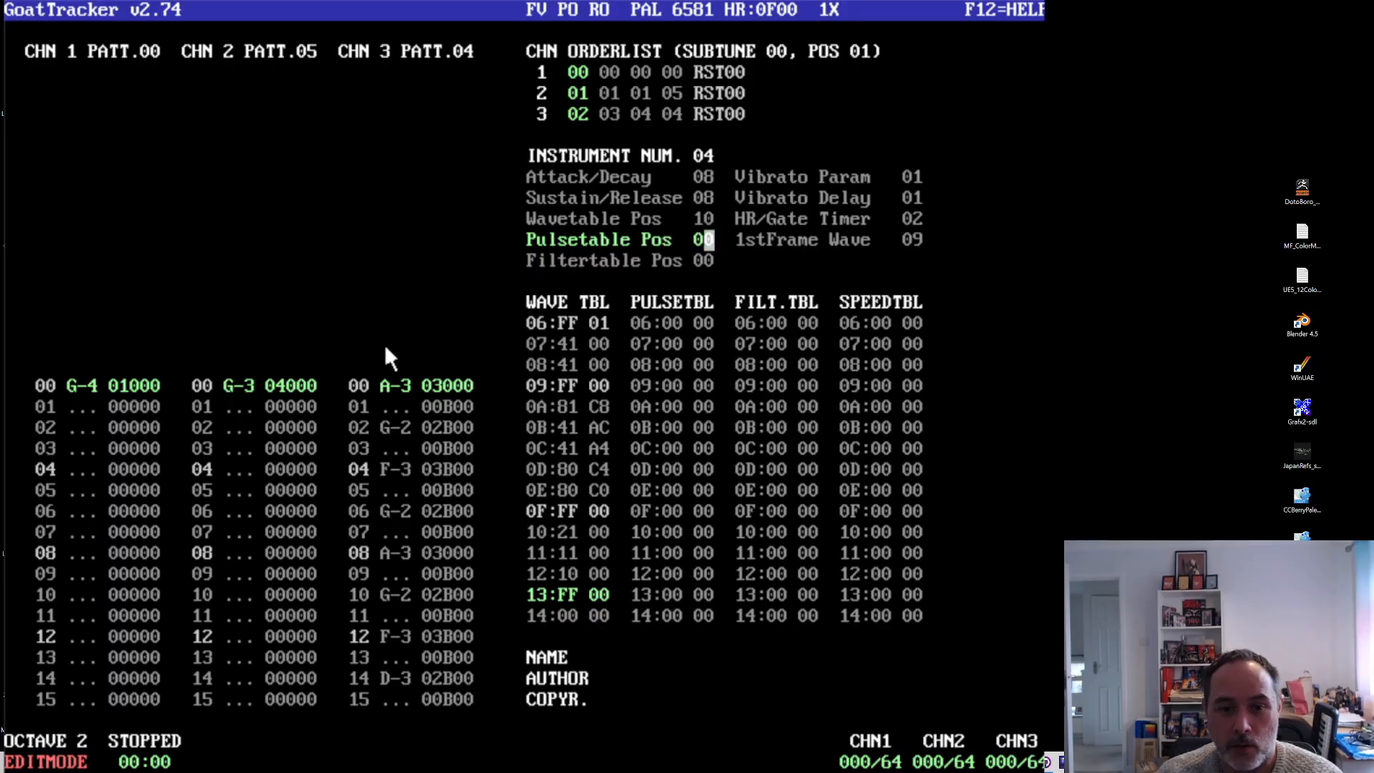
- Enter alternating G-2 and G-3 notes at rows 00, 02, 04 and 05 of channel 2's pattern 05
click(250, 385)
key(r)
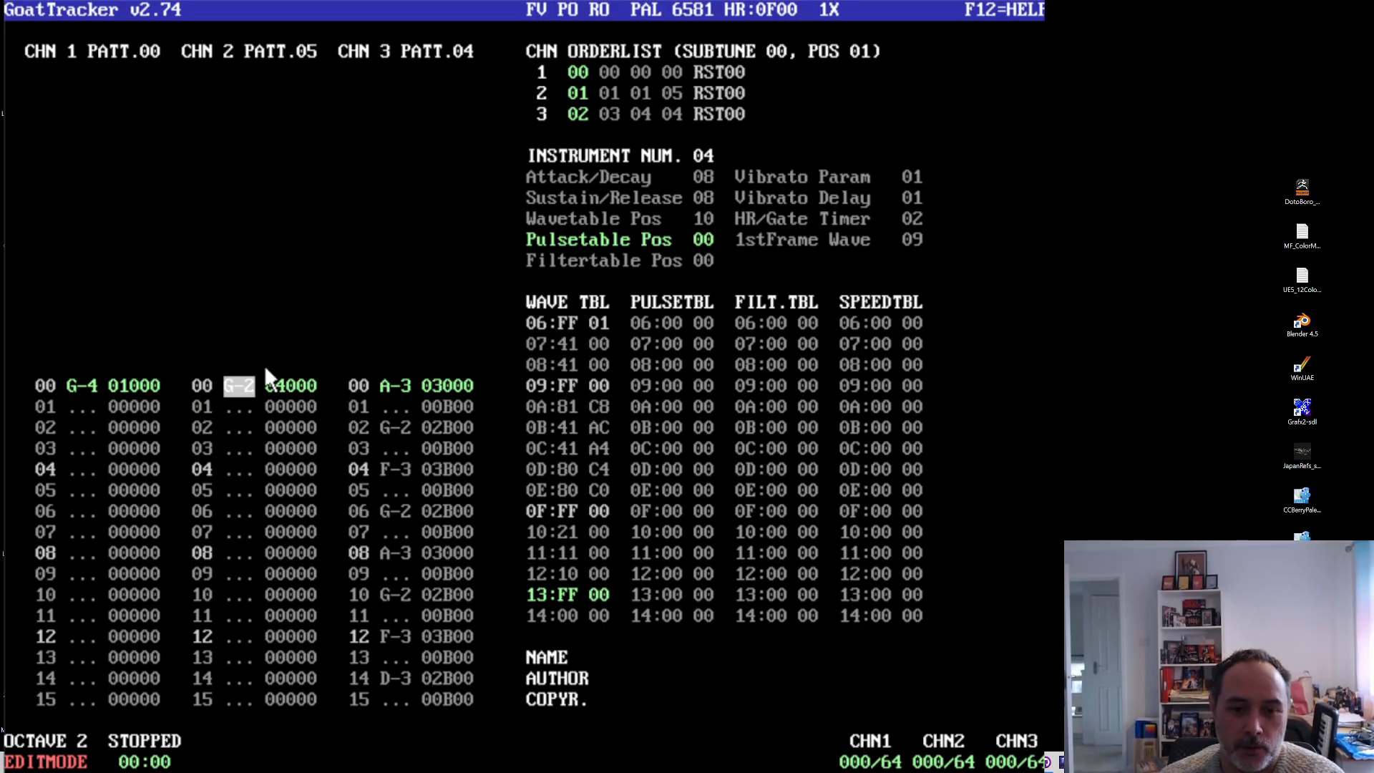
key(Down)
key(Down)
key(t)
key(Down)
key(Down)
key(b)
key(Down)
key(t)
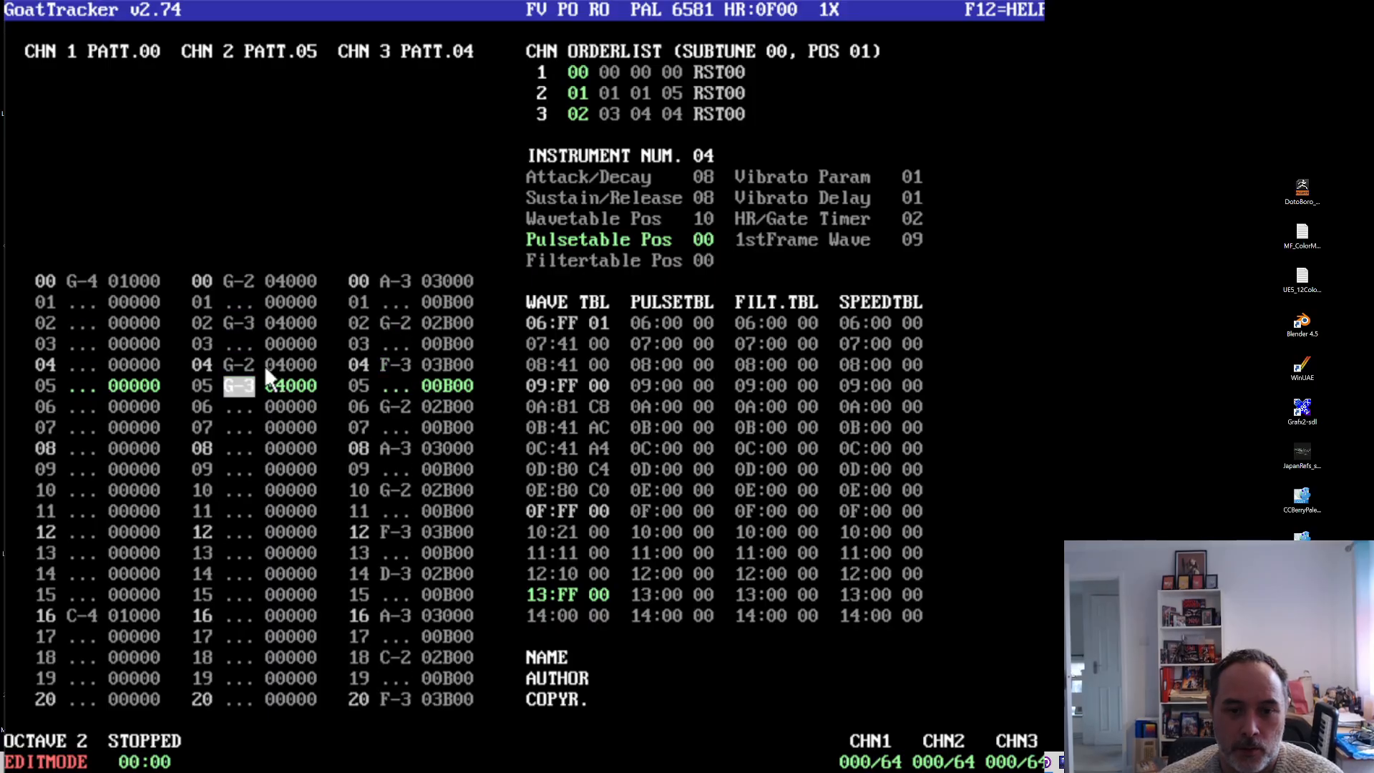
- Continue channel 2's bassline with G-2 at row 07, G-3 at row 08 and G-2 at row 10
key(Down)
key(Down)
key(b)
key(Down)
key(t)
key(Down)
key(Down)
key(b)
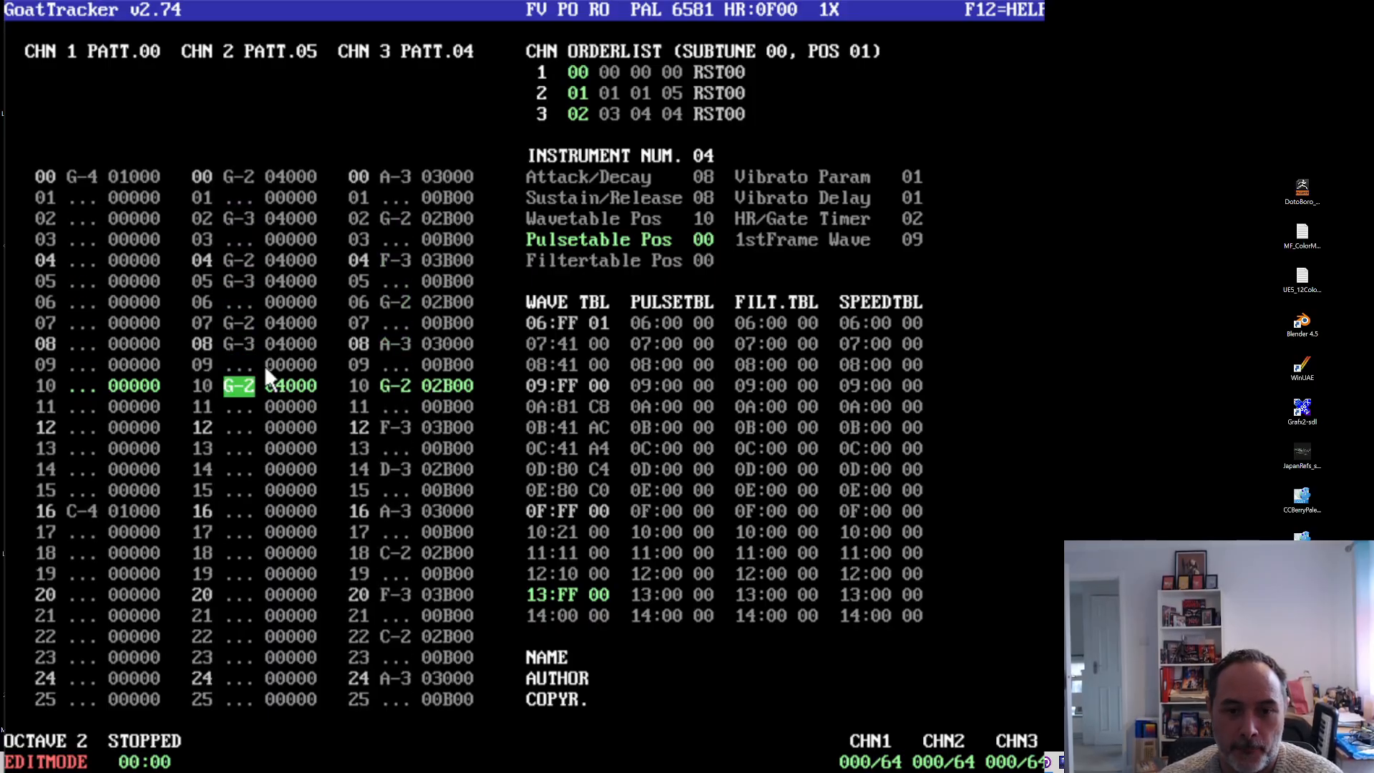
- Add G-3 at rows 11 and 14 and G-2 at rows 13 and 15 of channel 2's pattern
key(Down)
key(t)
key(Down)
key(Down)
key(b)
key(Down)
key(t)
key(Down)
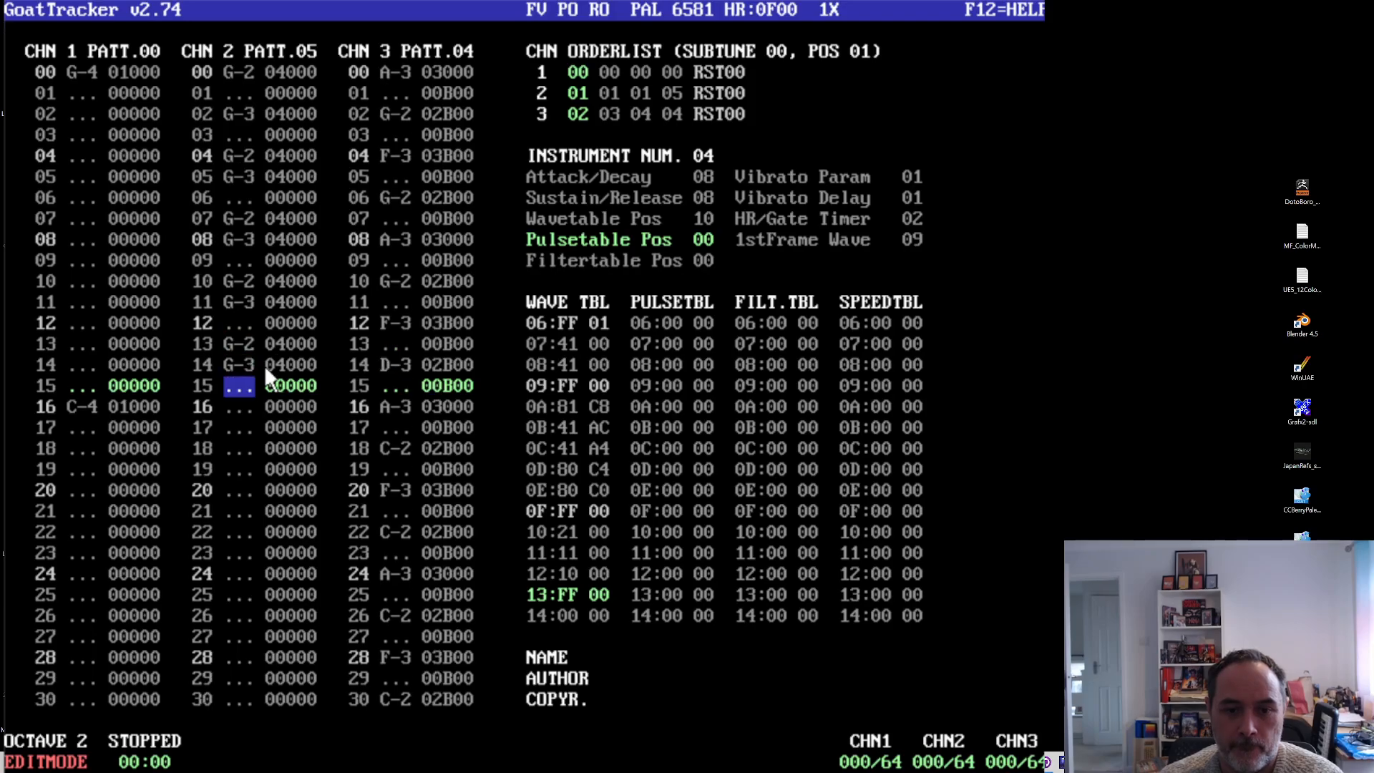
key(b)
- Enter C-2 at rows 16, 20 and 23 and C-3 at rows 18 and 21 of channel 2's pattern
key(Down)
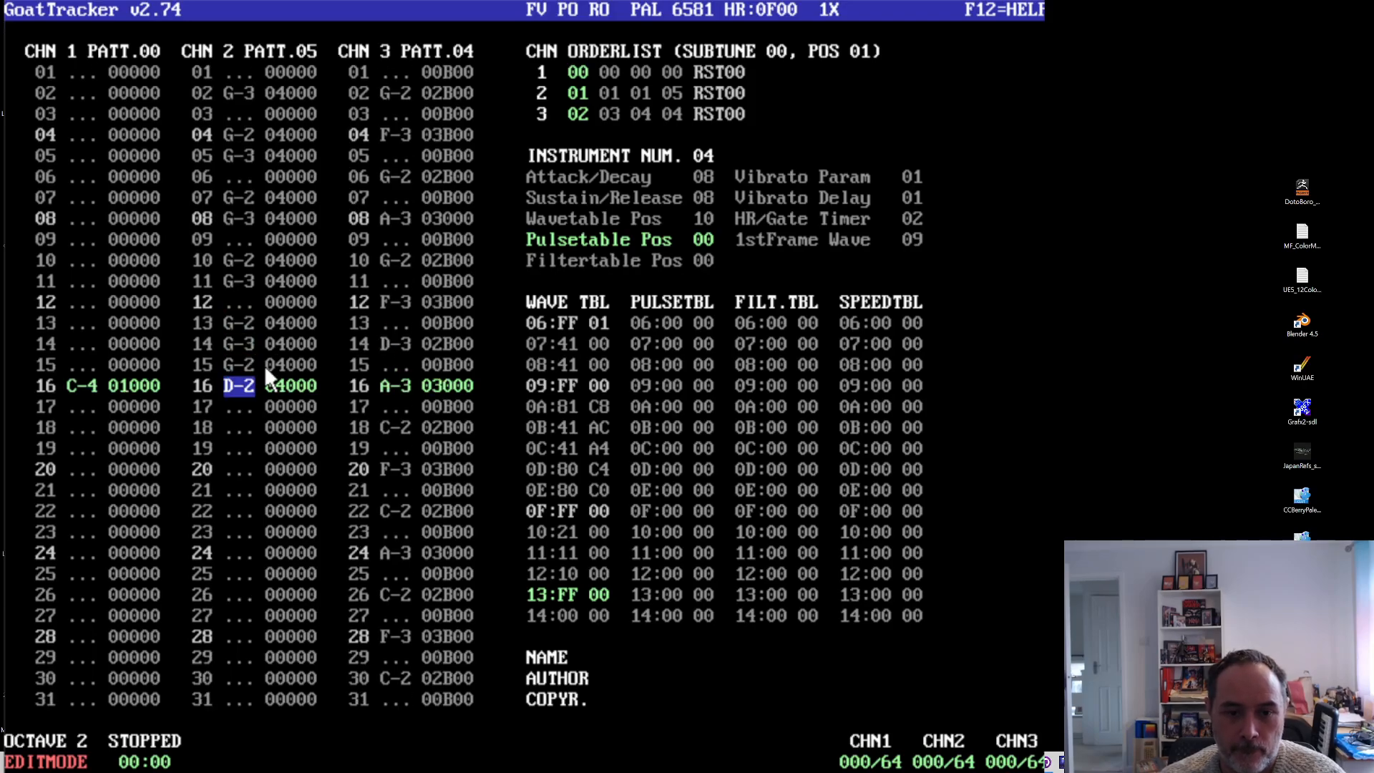
key(Down)
key(Down)
key(Down)
key(Down)
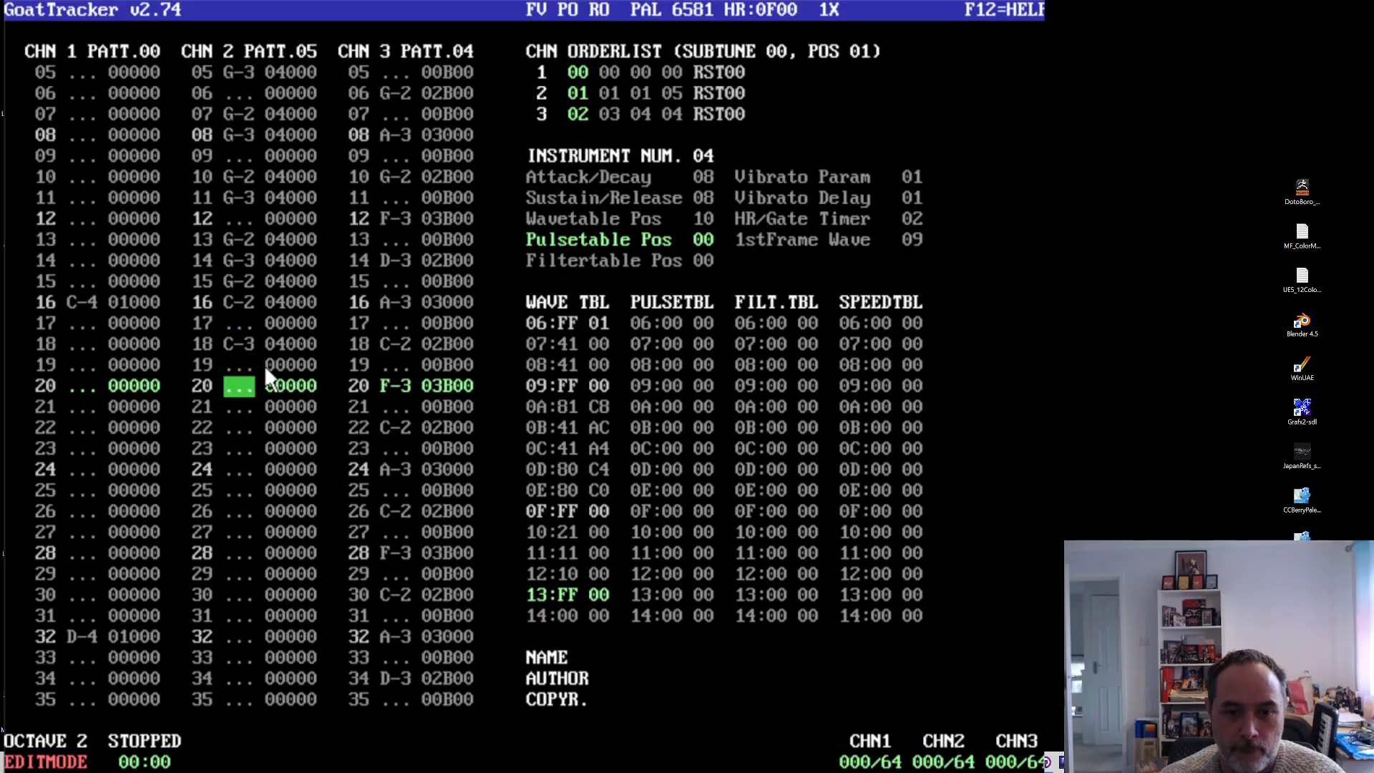
key(Down)
key(q)
key(Down)
key(Down)
key(z)
key(Down)
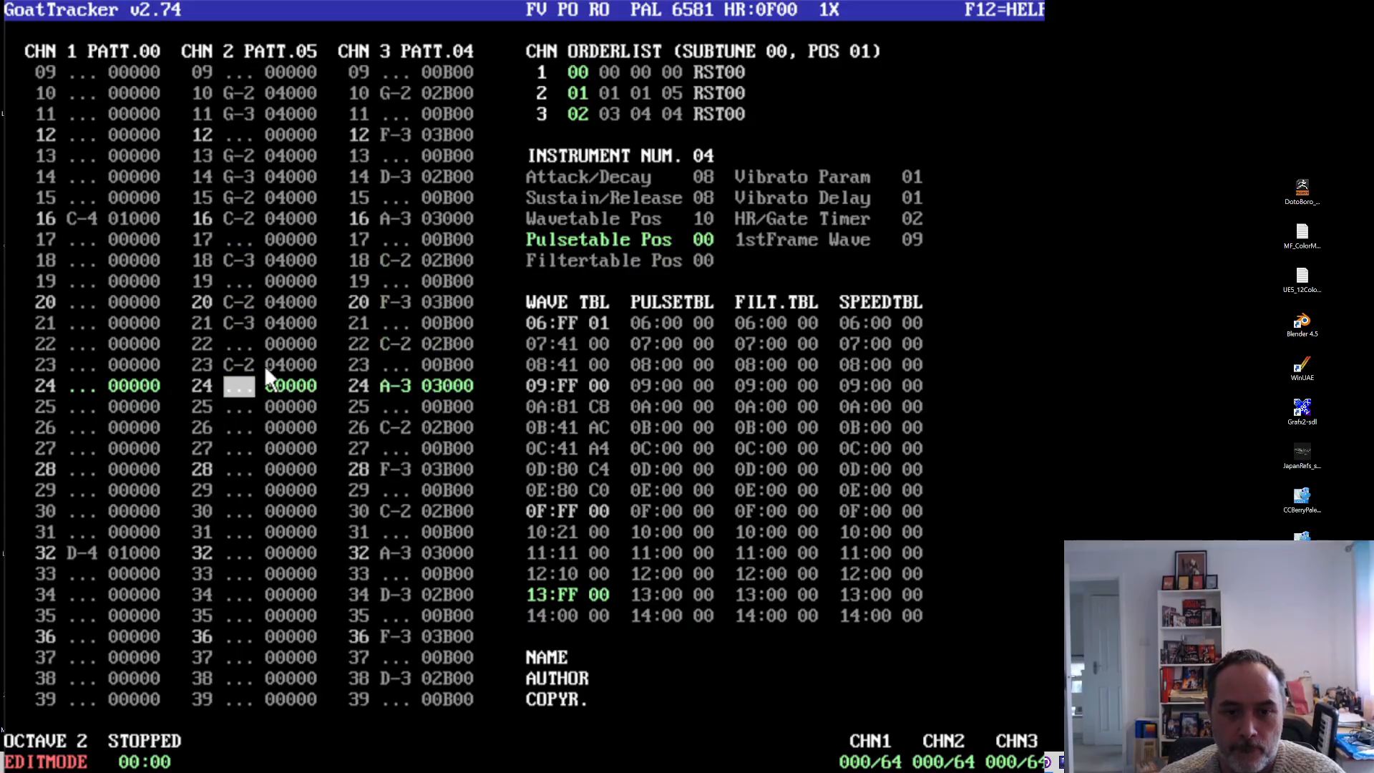
- Check the earlier octave rhythm, and enter C-3 at row 24 and C-2 at row 26 of channel 2's pattern
key(Up)
key(Up)
key(Up)
key(Up)
key(Up)
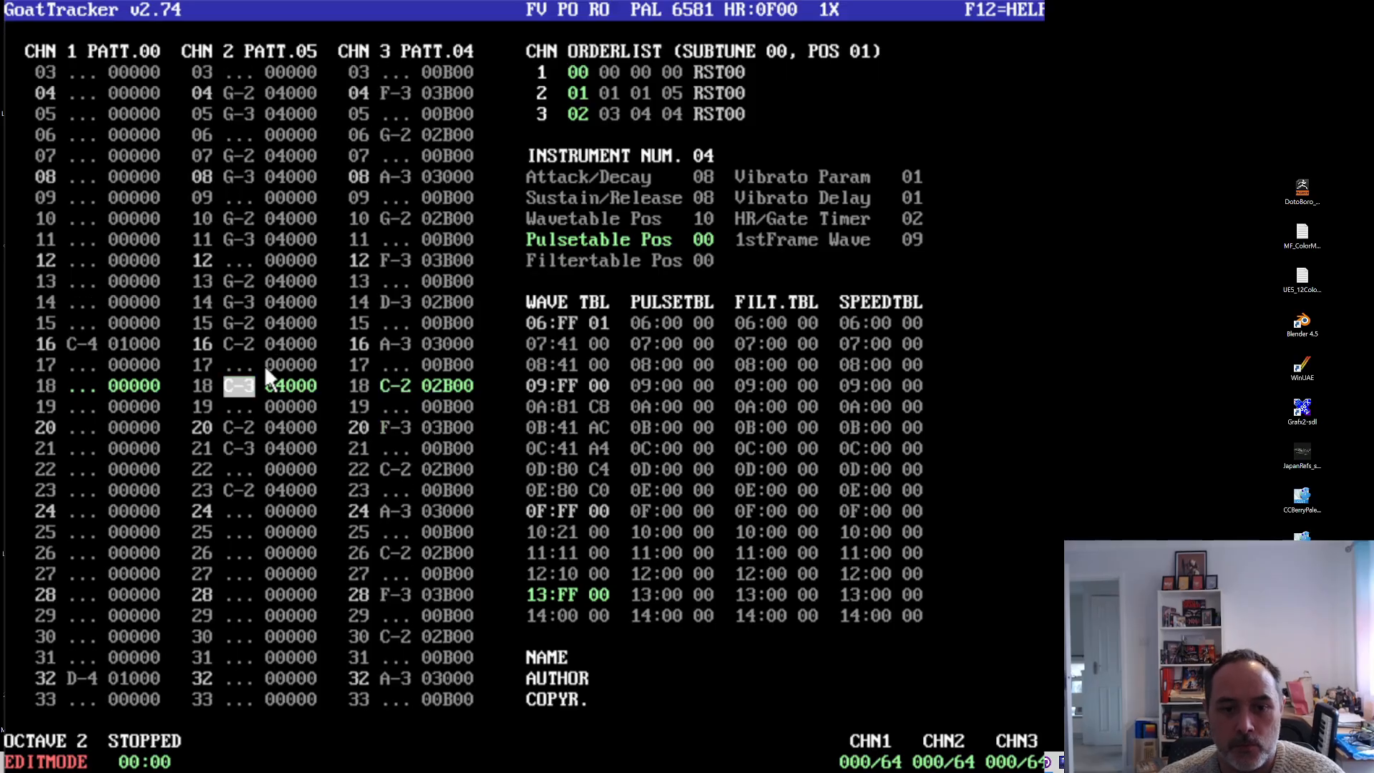
key(Down)
key(Down)
key(Down)
key(Down)
key(Down)
key(q)
key(Down)
key(Down)
key(z)
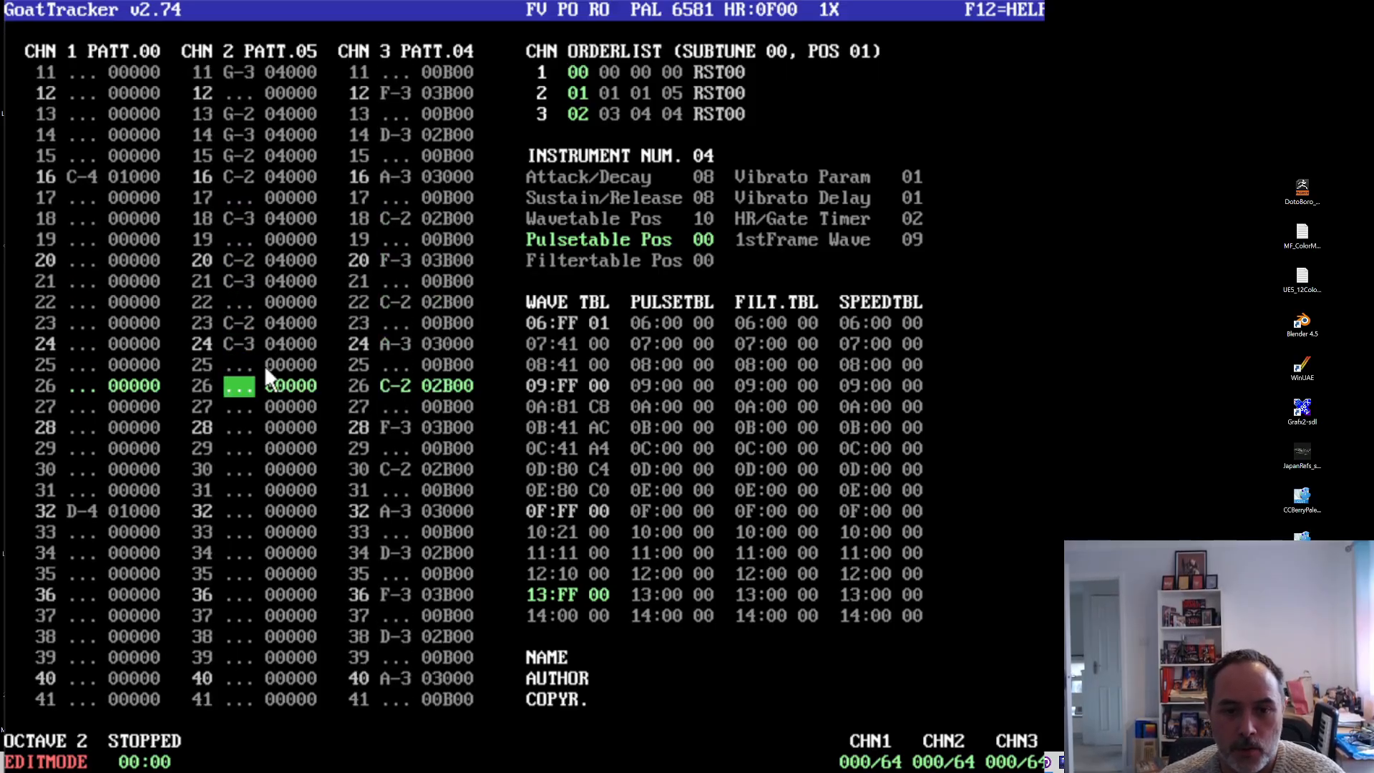
- Add C-3 at rows 27 and 30 and C-2 at rows 29 and 31 of channel 2's pattern
key(Down)
key(q)
key(Down)
key(Down)
key(z)
key(Down)
key(q)
key(Down)
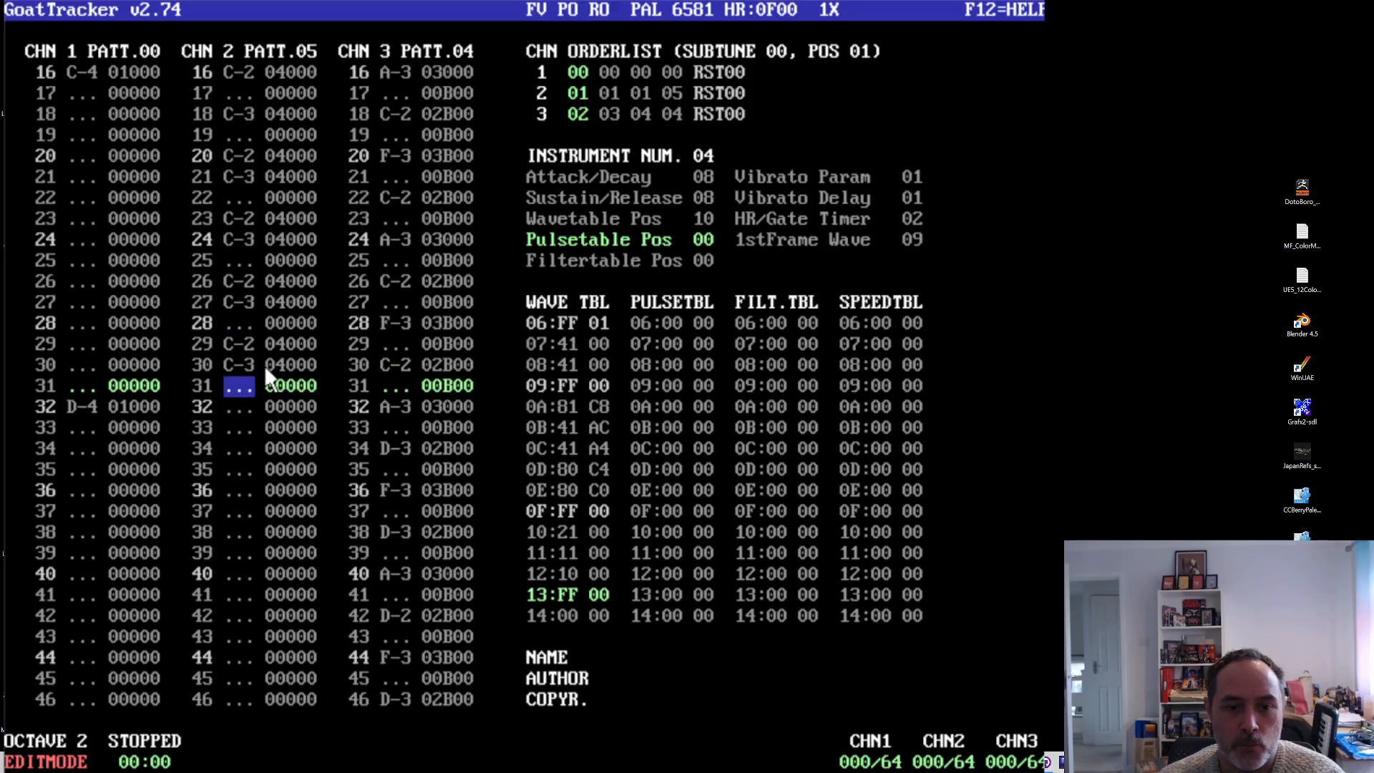
key(z)
- Enter D-2 at rows 32 and 36 and D-3 at row 34 of channel 2's pattern
key(Down)
key(c)
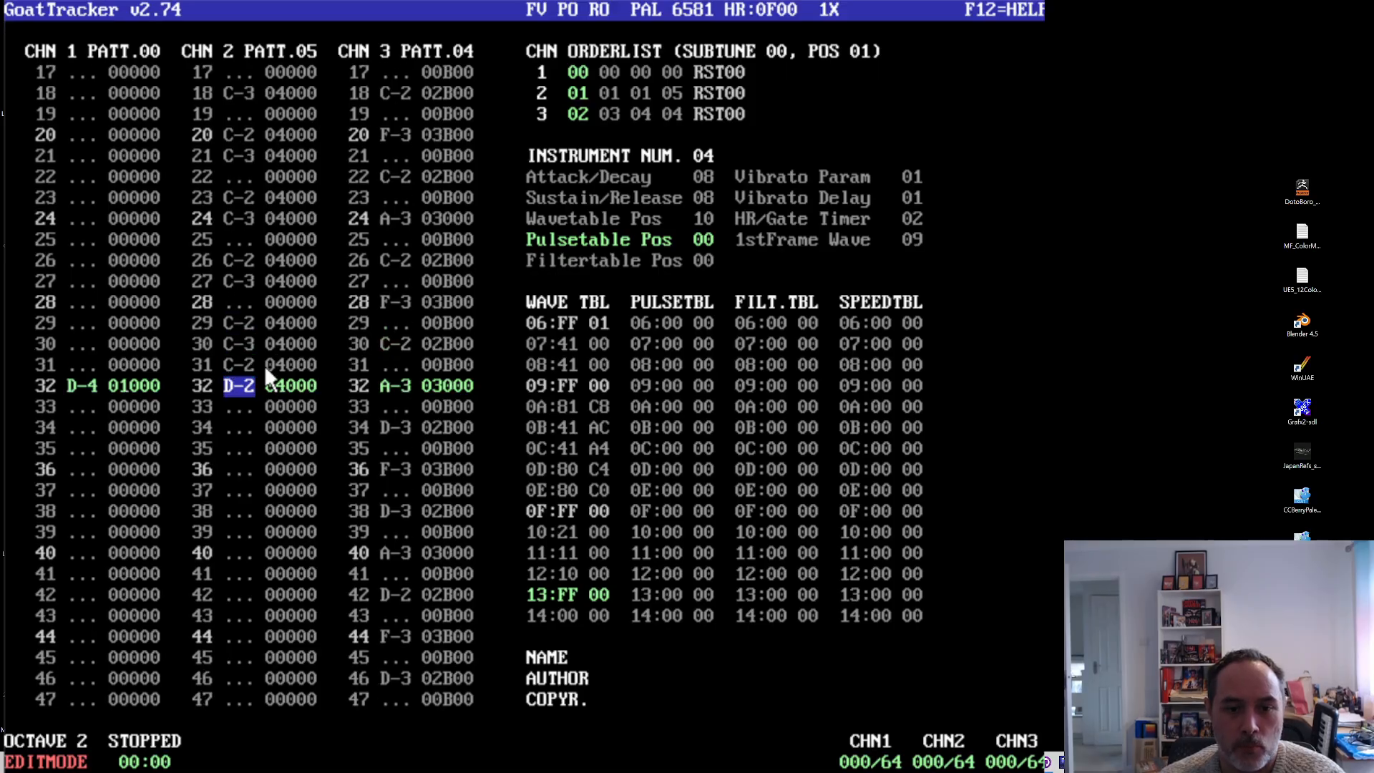
key(Down)
key(Down)
key(w)
key(Down)
key(Down)
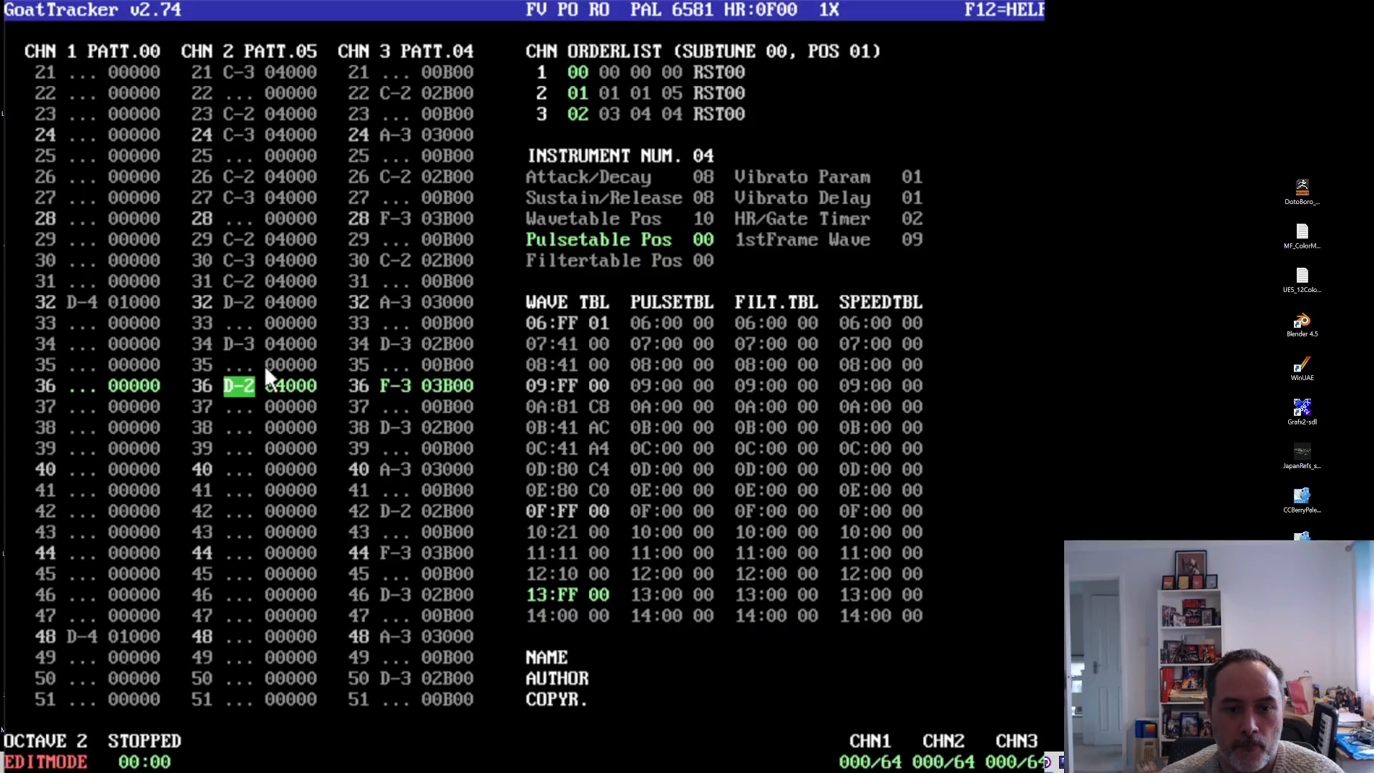
- Add D-3 at rows 37 and 40 and D-2 at row 39 of channel 2's pattern
key(Down)
key(w)
key(Down)
key(Down)
key(x)
key(Down)
key(w)
key(Down)
key(Down)
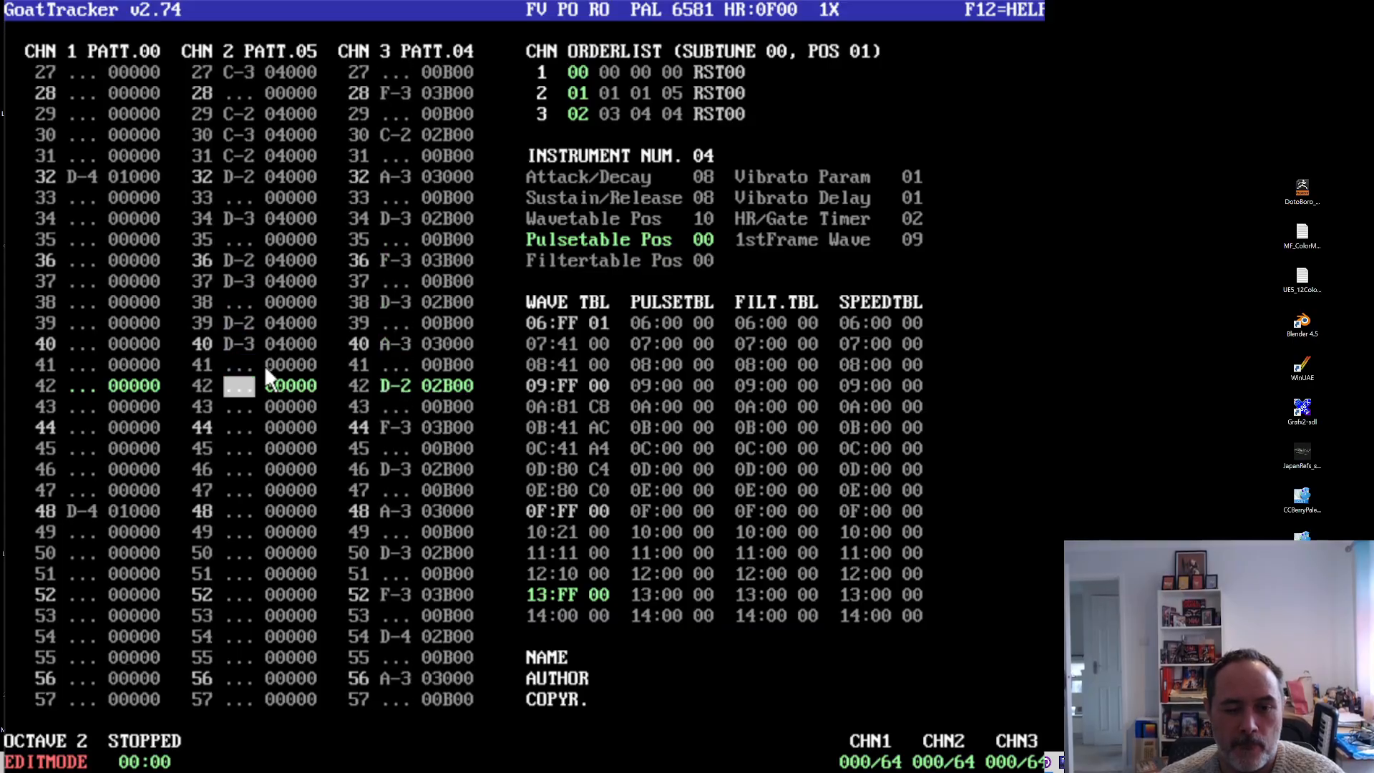
- Enter D-2 at rows 42, 45 and 47 and D-3 at rows 43 and 46 of channel 2's pattern
key(x)
key(Down)
key(w)
key(Down)
key(Down)
key(x)
key(Down)
key(w)
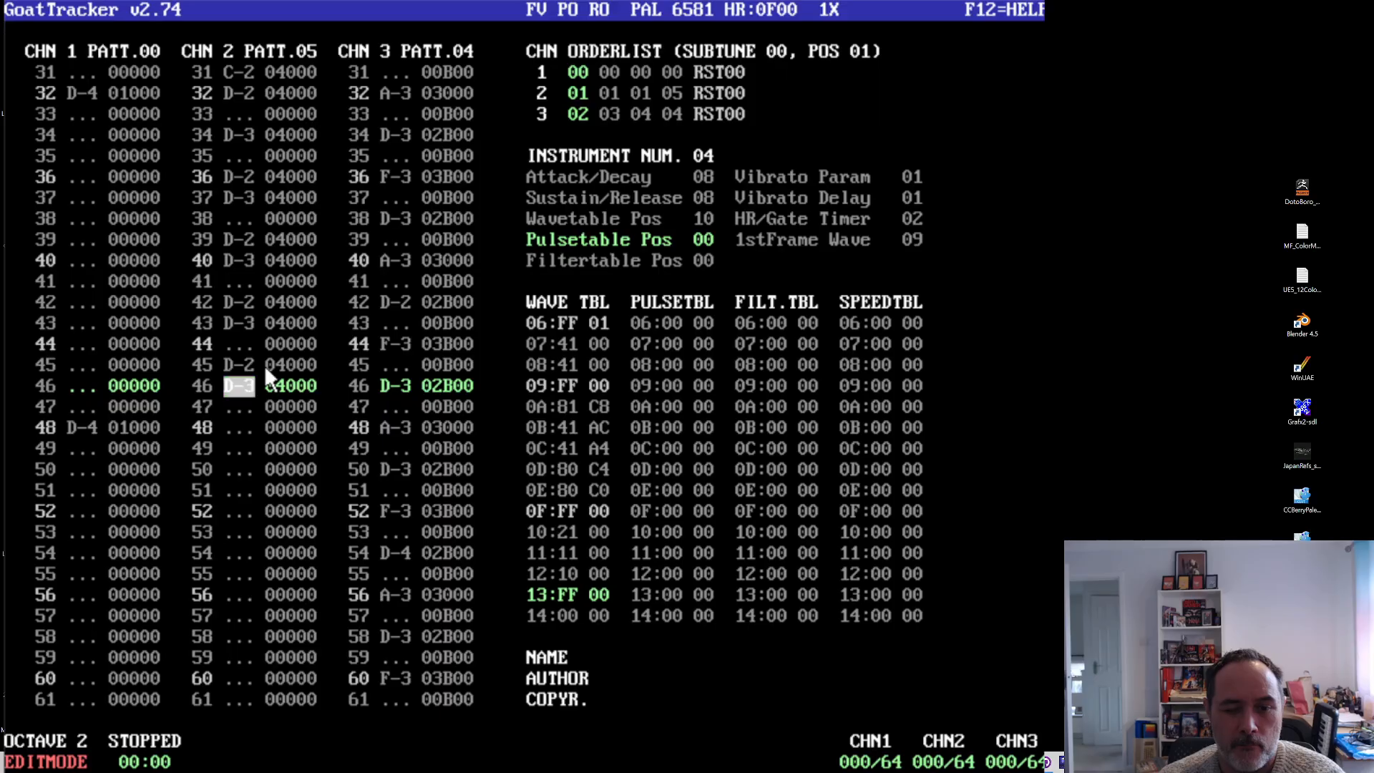
key(Down)
key(x)
- Enter D-2 at row 48 and D-3 at row 50 of channel 2's pattern
key(Down)
key(x)
key(Down)
key(Down)
key(w)
key(Down)
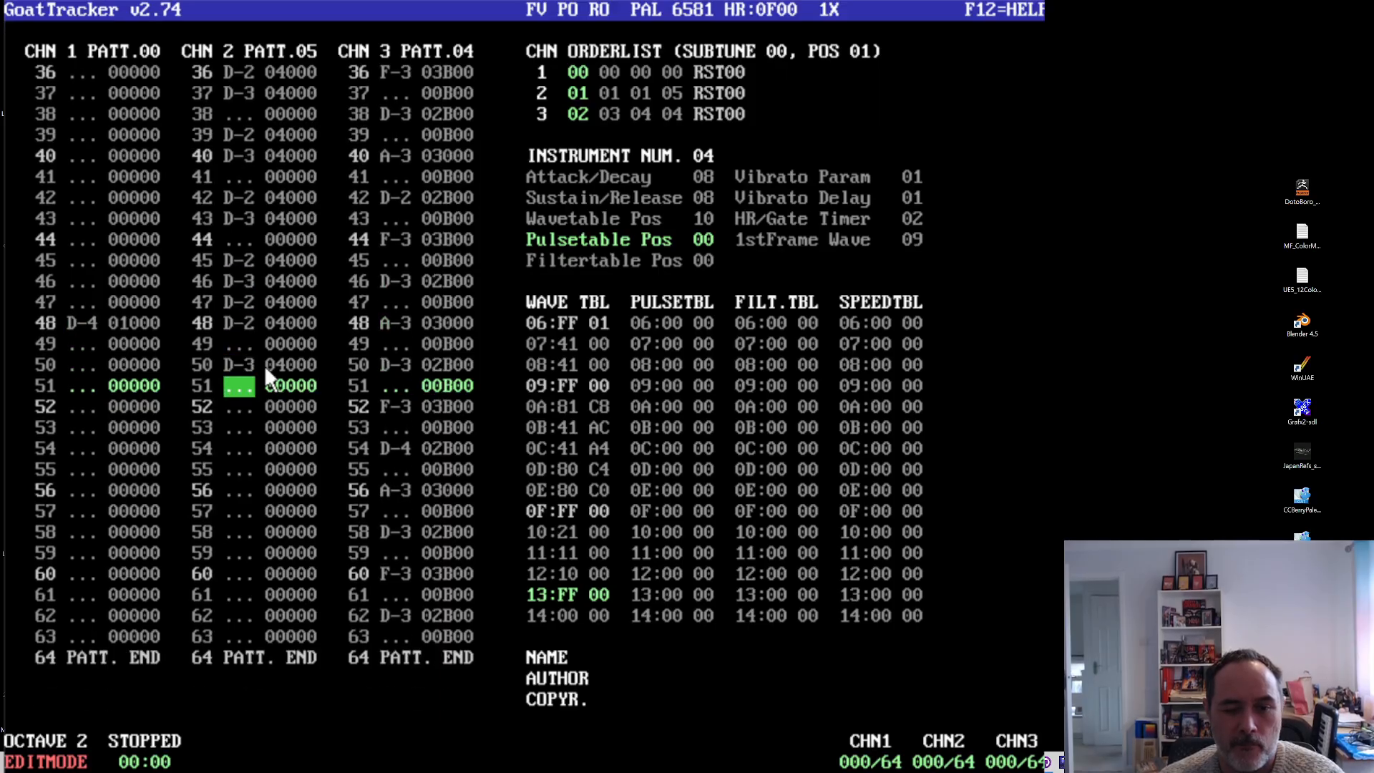
- Add D-2 at rows 52 and 55 and D-3 at row 53 of channel 2's pattern
key(Down)
key(x)
key(Down)
key(w)
key(Down)
key(Down)
key(x)
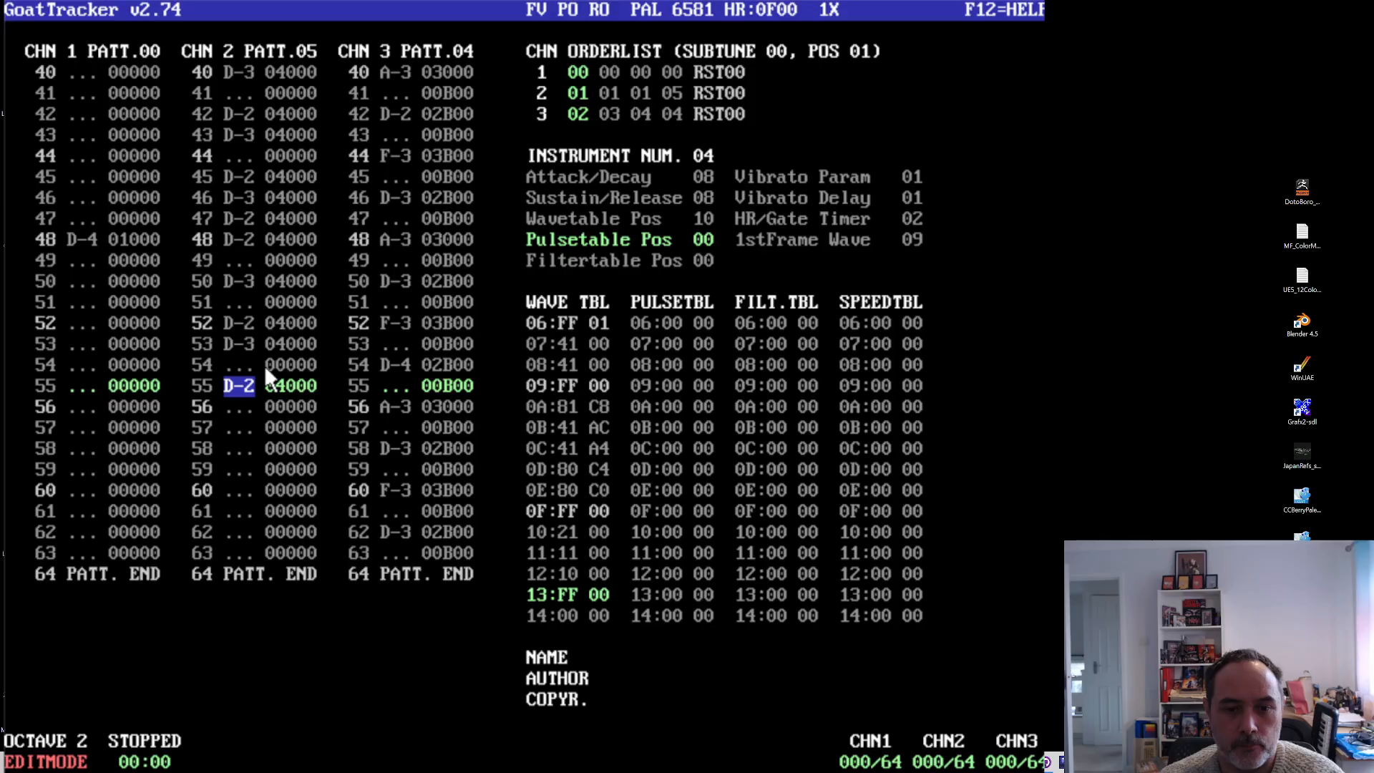
- Continue channel 2's pattern with D-3 at rows 56 and 59 and D-2 at row 58
key(Down)
key(w)
key(Down)
key(Down)
key(x)
key(Down)
key(w)
key(Down)
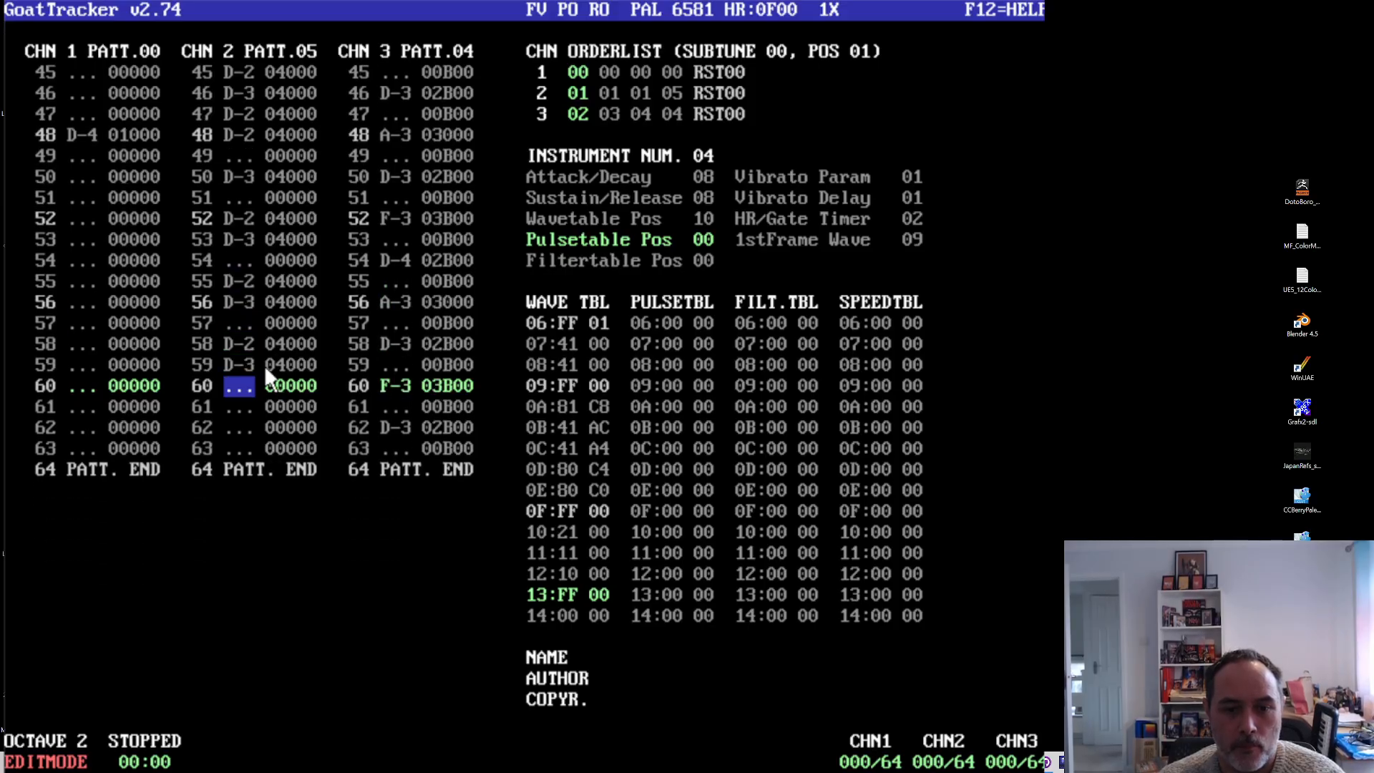
- Complete channel 2's pattern with D-2 at row 61 and D-3 at rows 62 and 63
key(Down)
key(x)
key(Down)
key(w)
key(Down)
key(w)
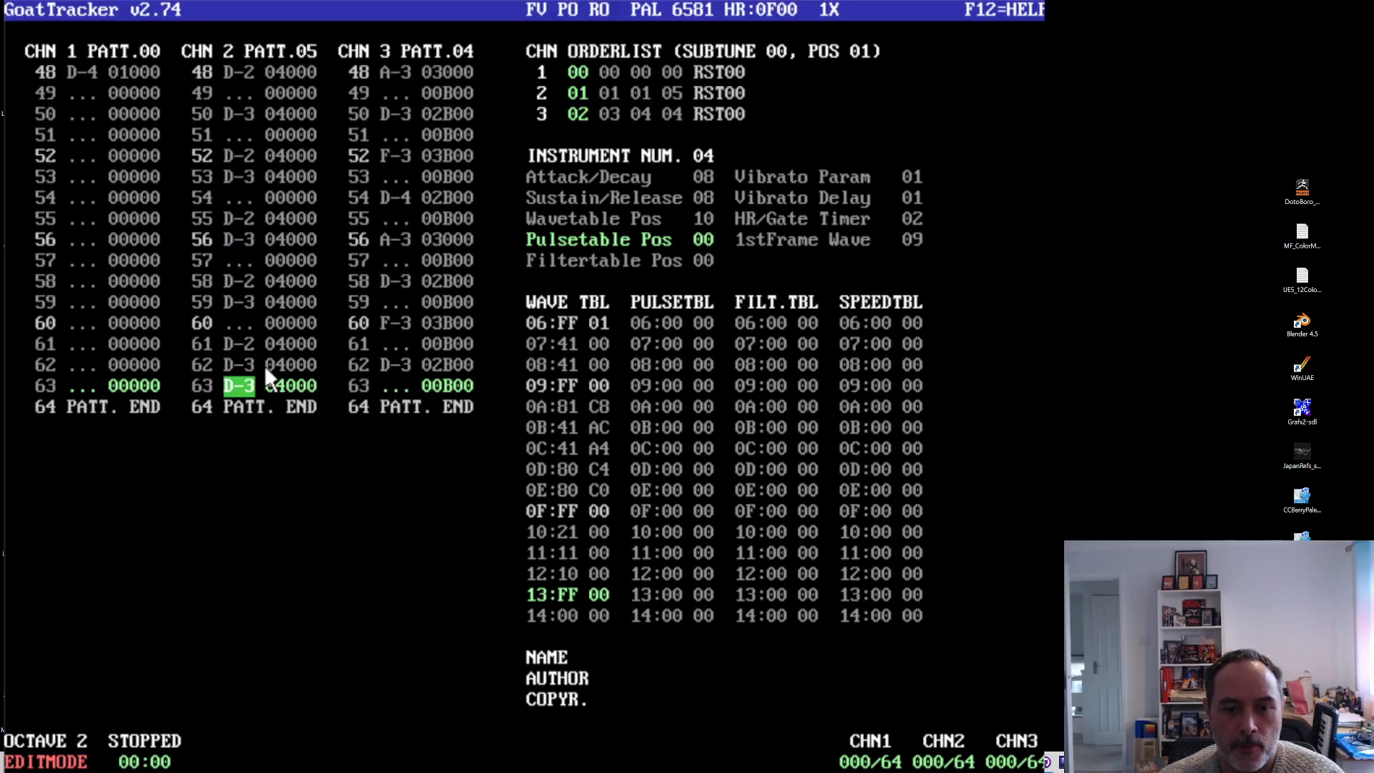
- Play the song from the start and mute channels 3 and 1 to hear channel 2 alone
key(F1)
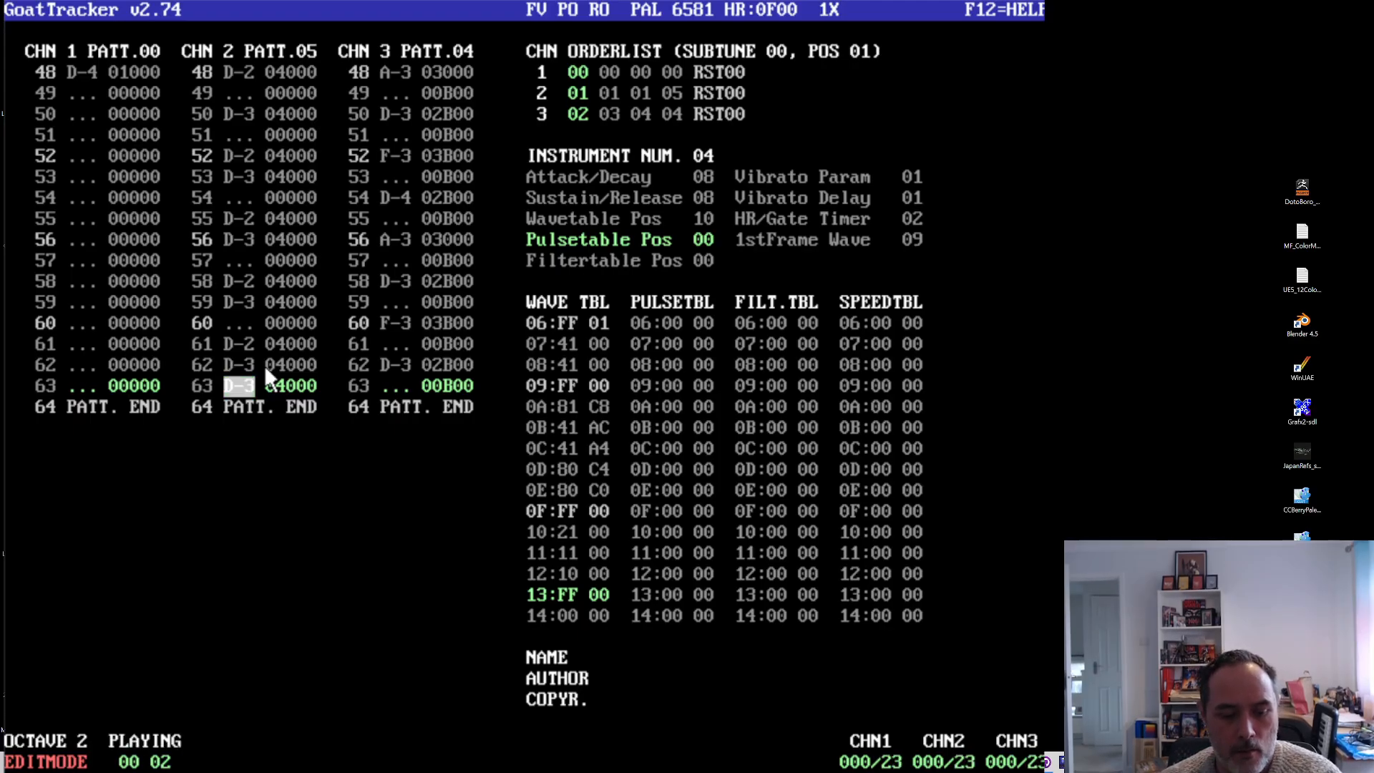
key(shift+3)
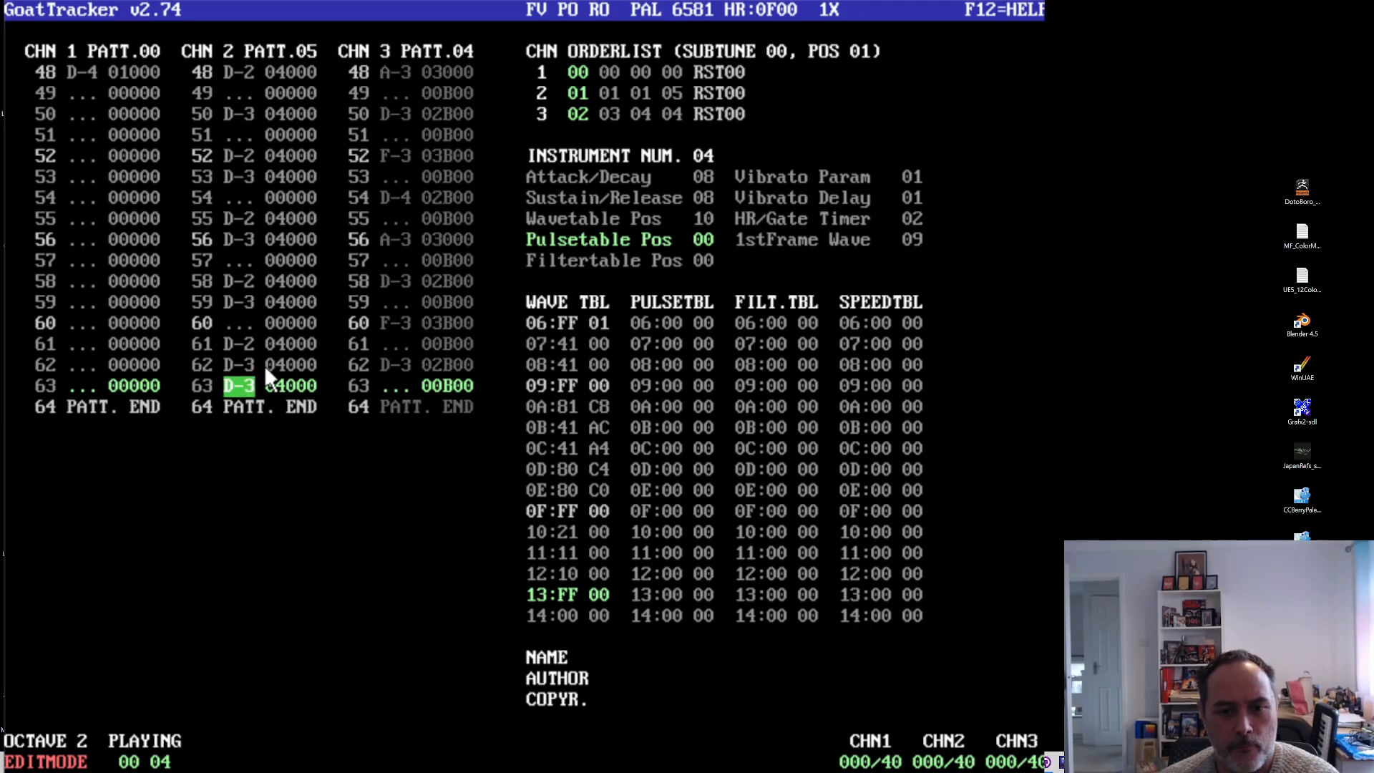
key(shift+1)
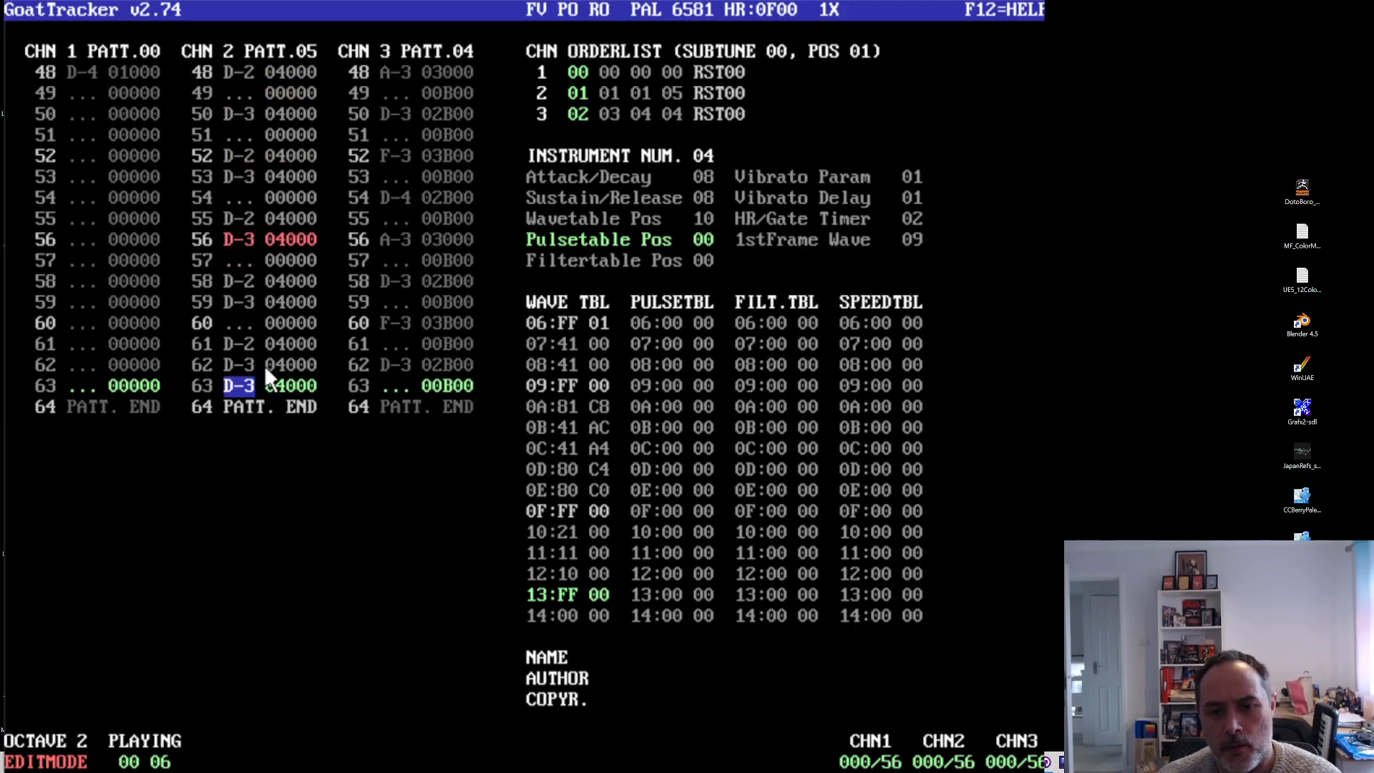
- Try first-frame wave values 01, 00, 04, 05 and 06 for instrument 04, ending on 09
click(914, 238)
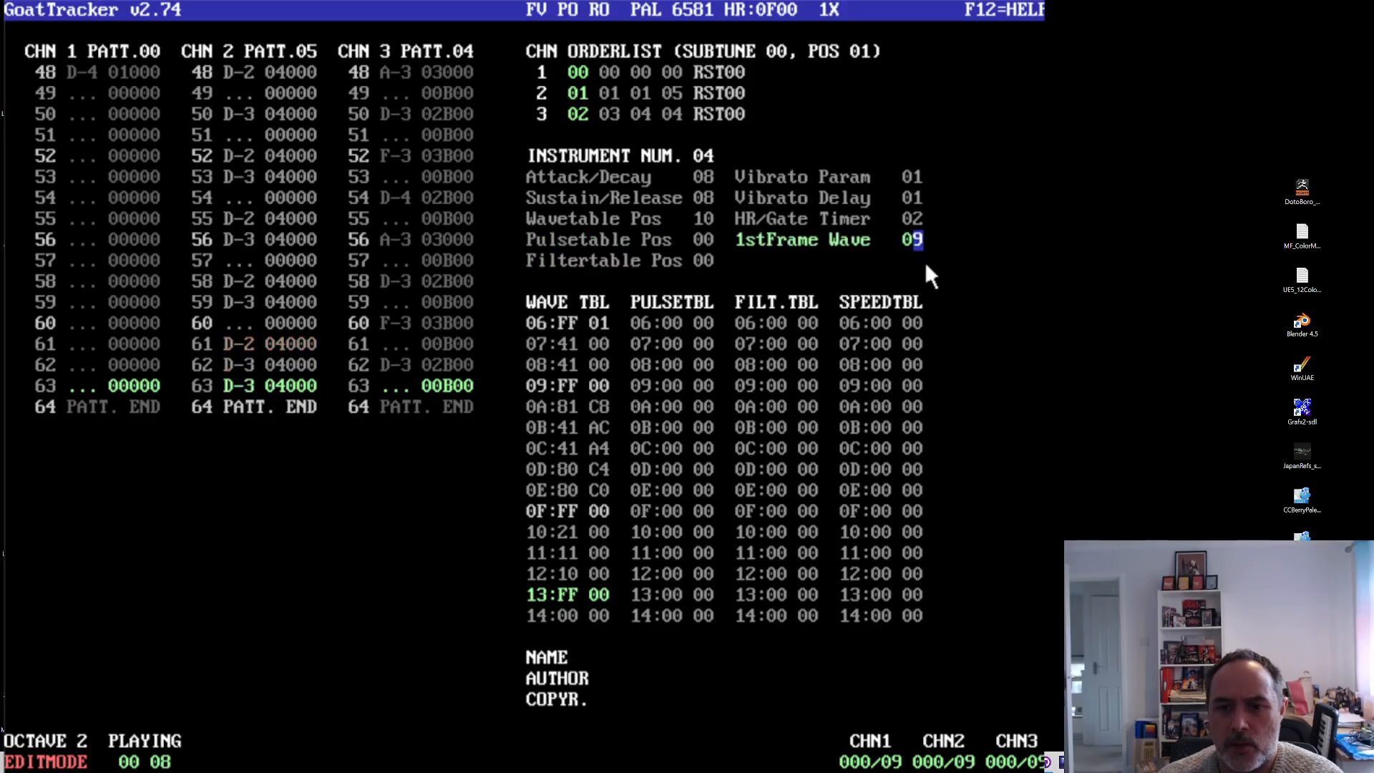
text(1)
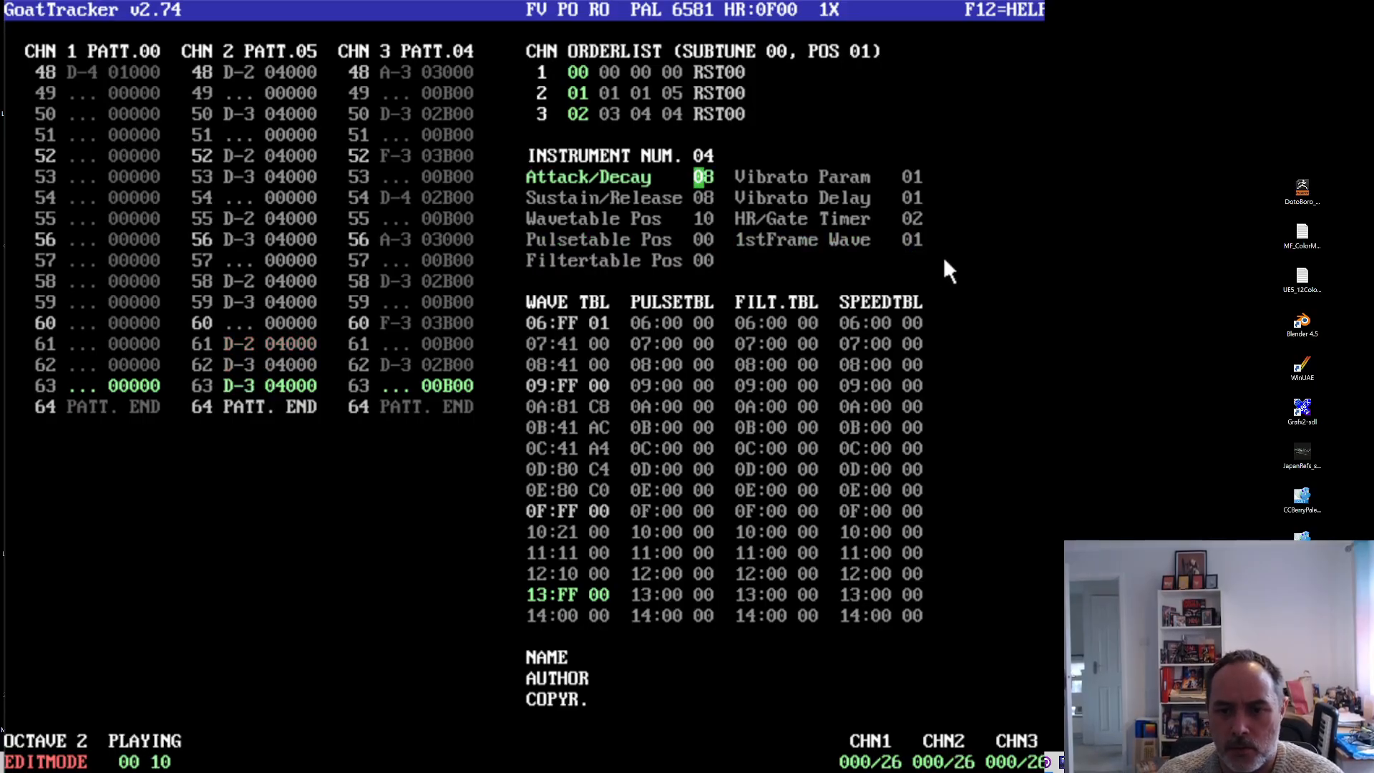
click(921, 236)
text(0)
click(918, 240)
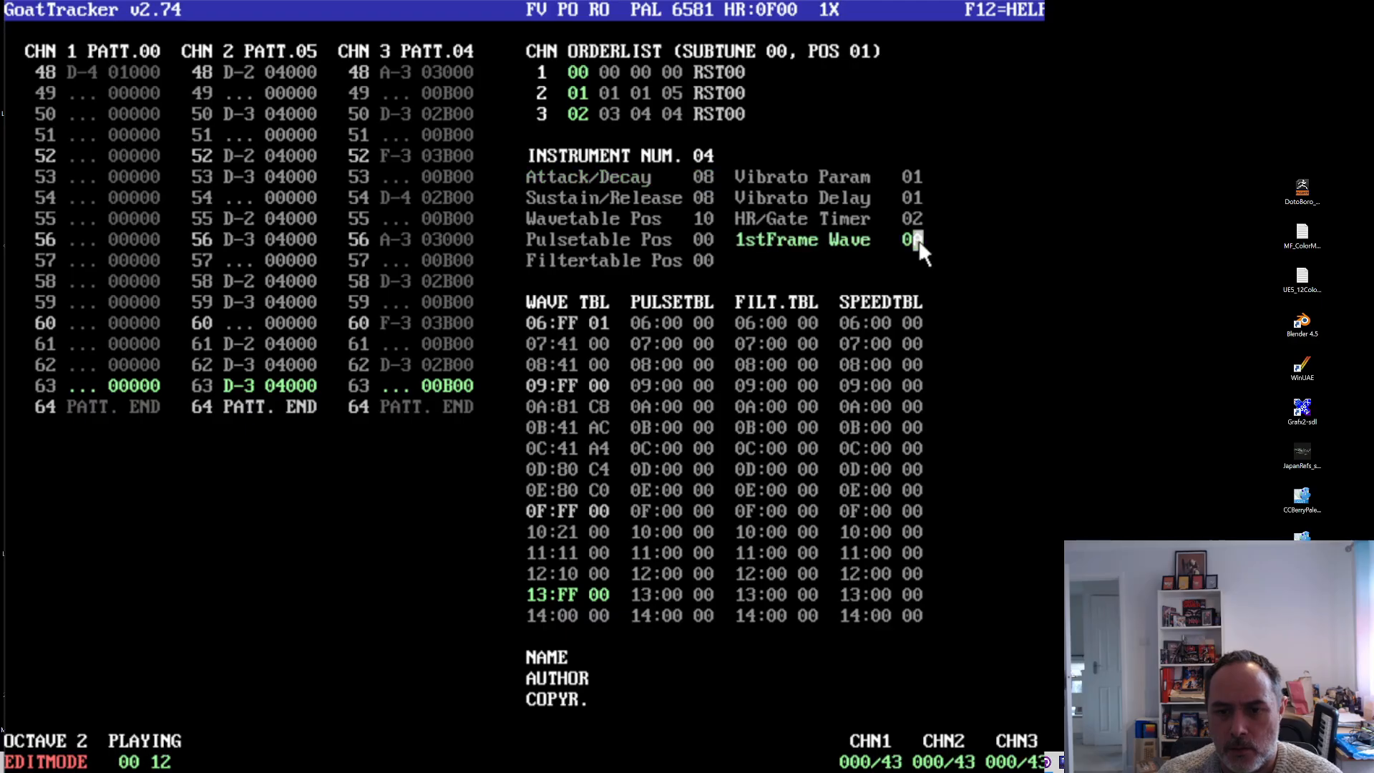
text(4)
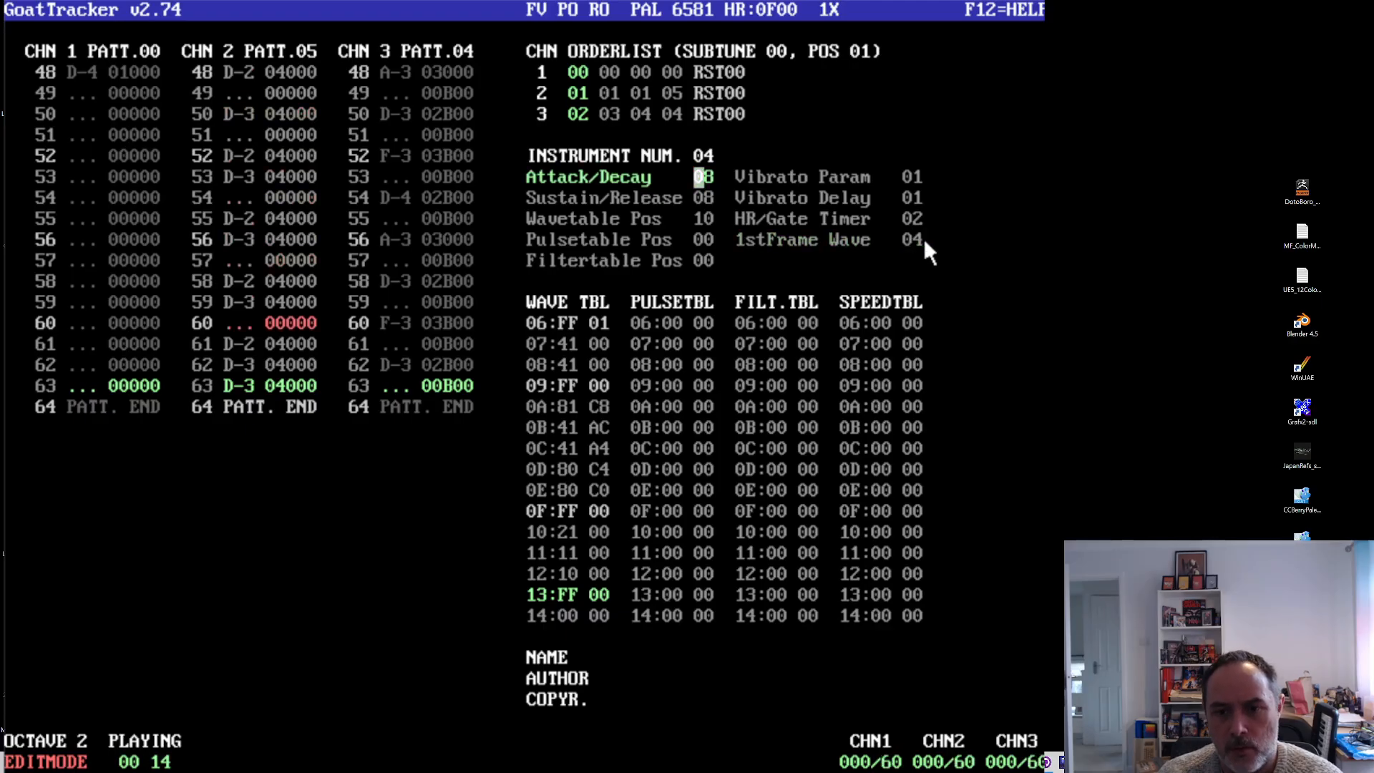
click(919, 239)
text(5)
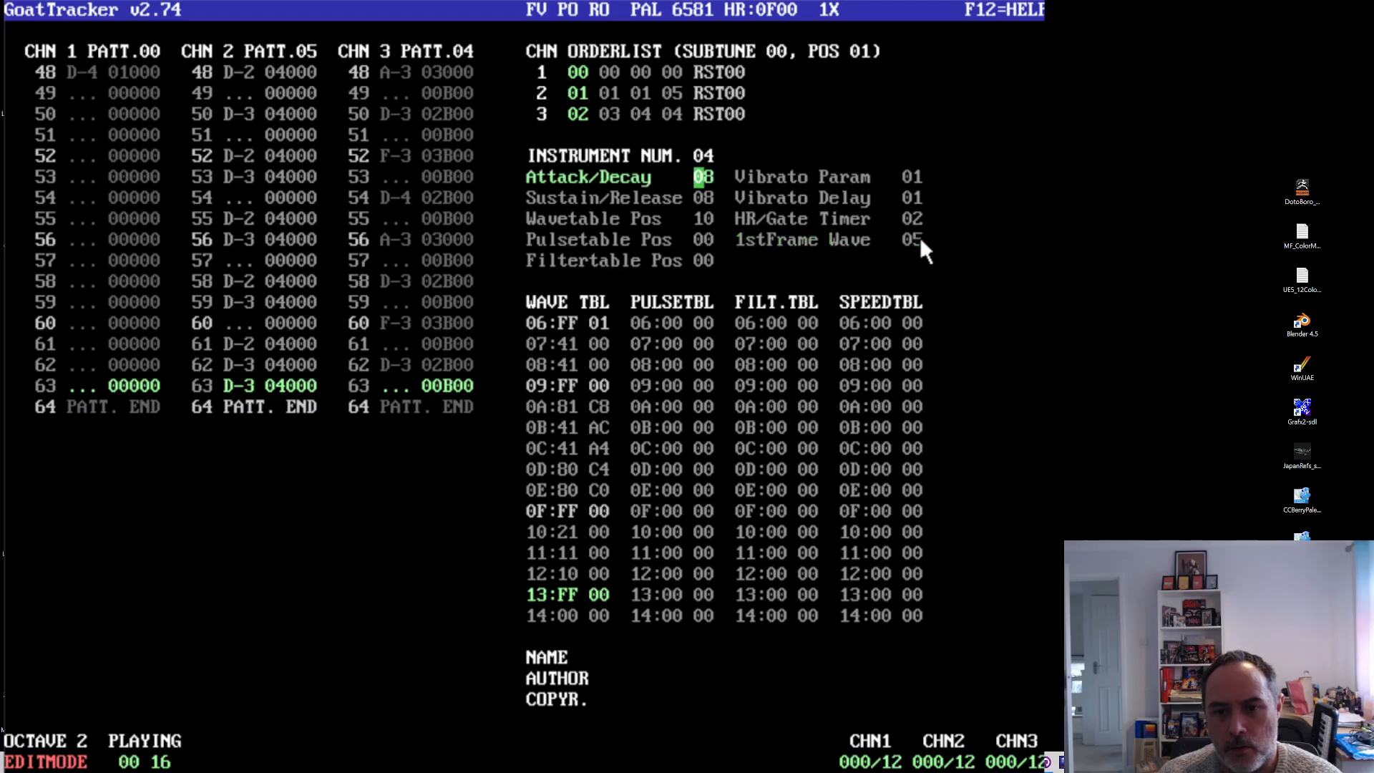
click(918, 239)
text(6)
click(918, 237)
text(9)
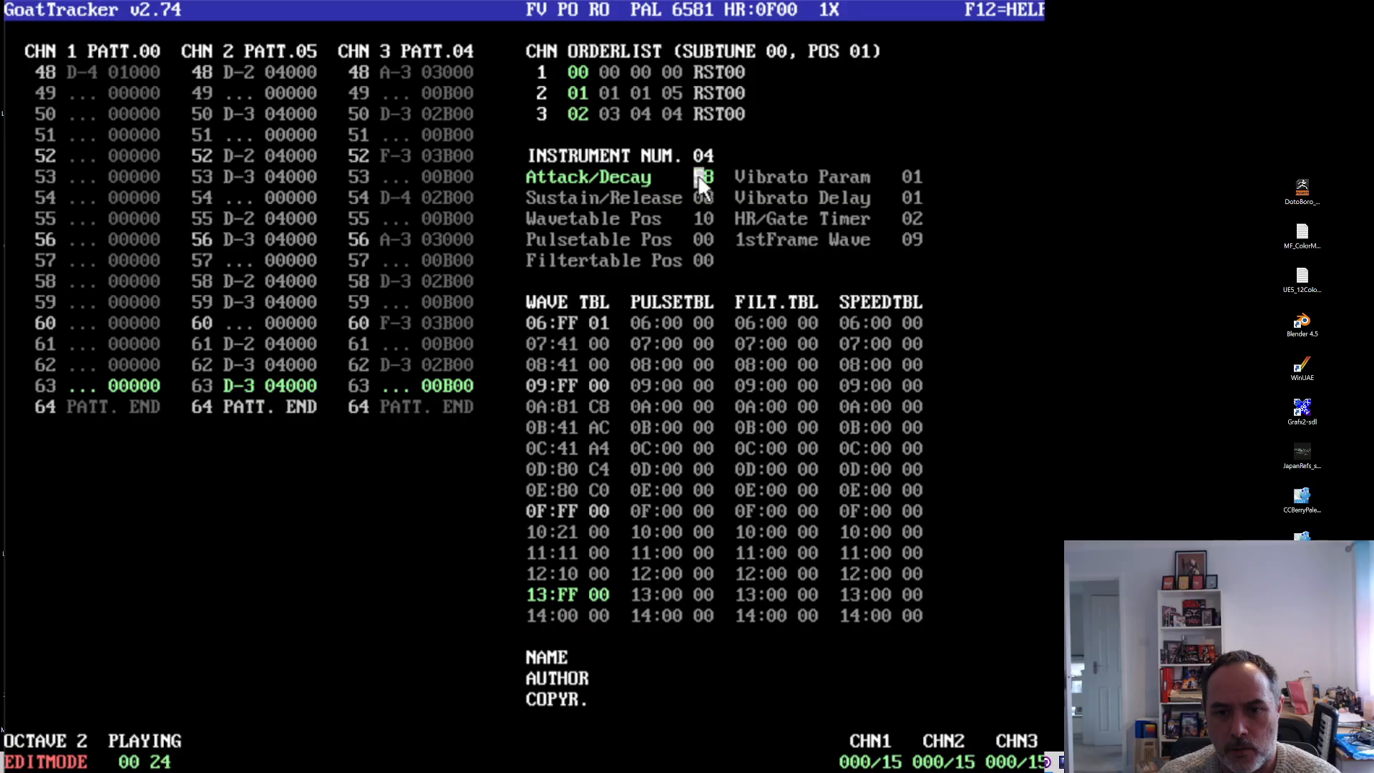
- Set instrument 04's attack/decay to 56 and its sustain/release to 02
key(Down)
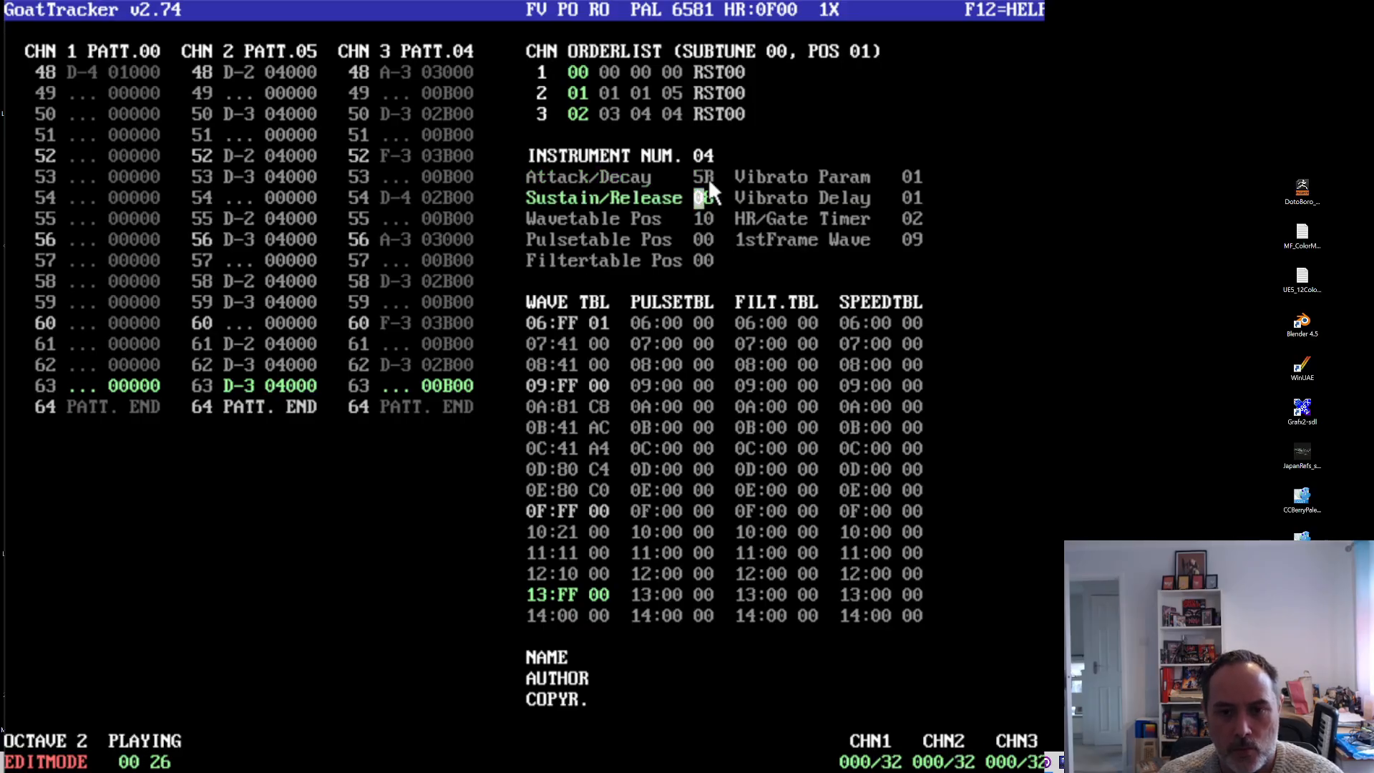
key(Up)
text(56)
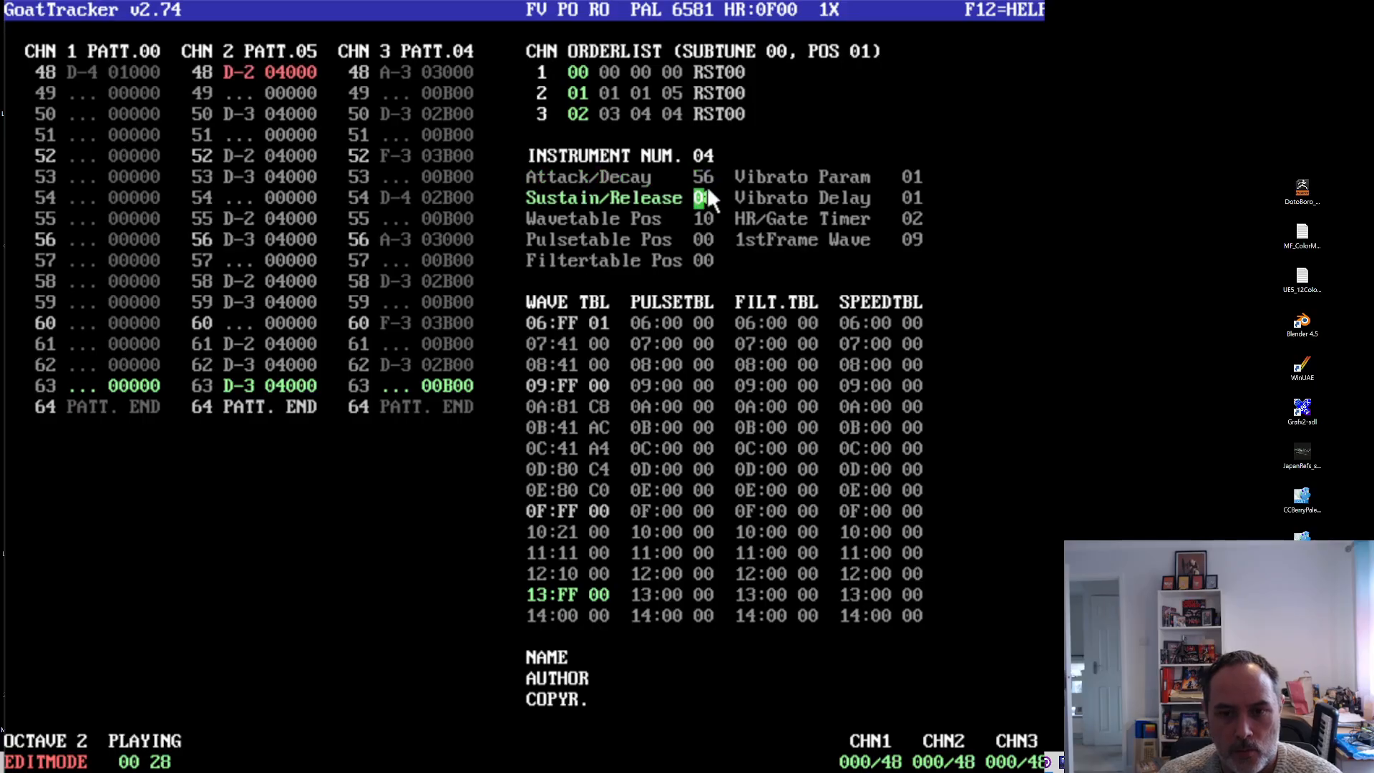
text(02)
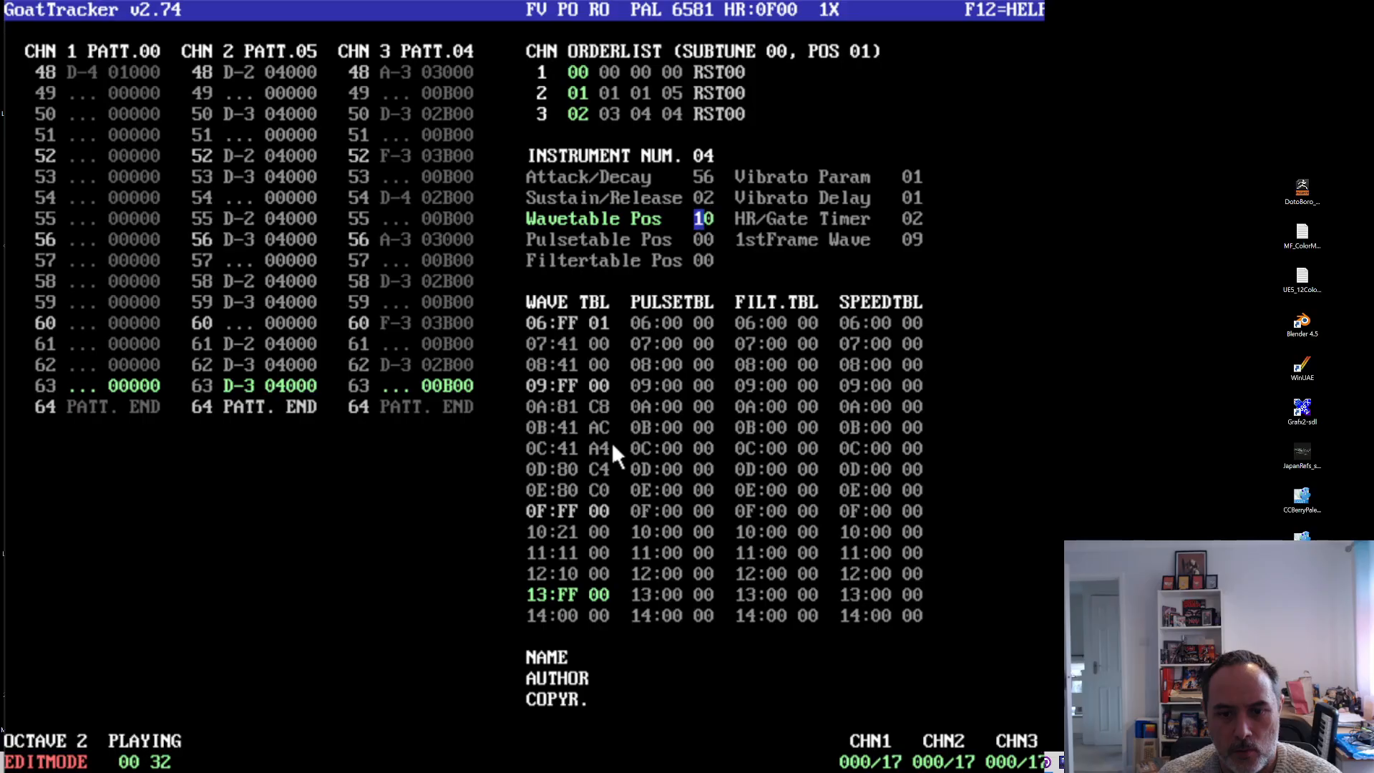
- Set the note value of wavetable row 11 to 0C and of row 10 to 18
click(566, 554)
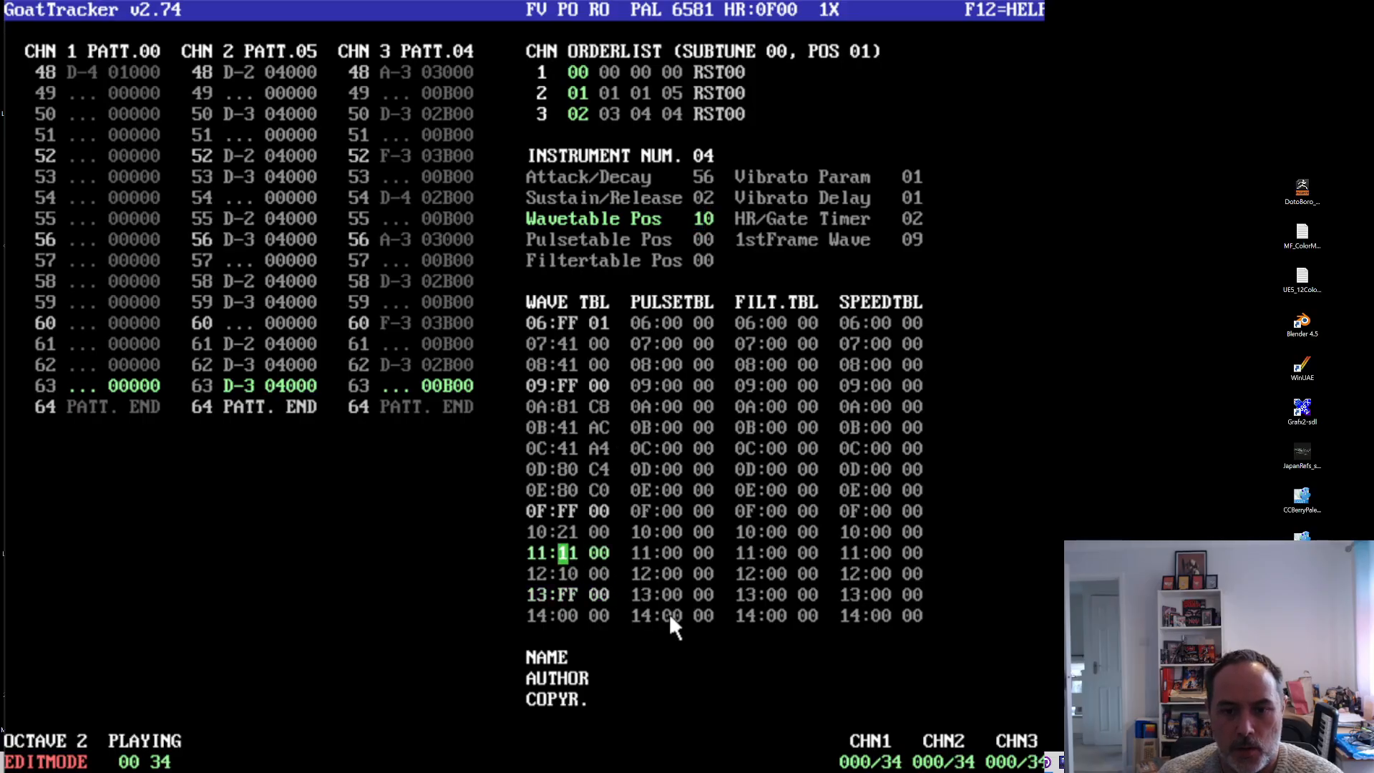
text(110c)
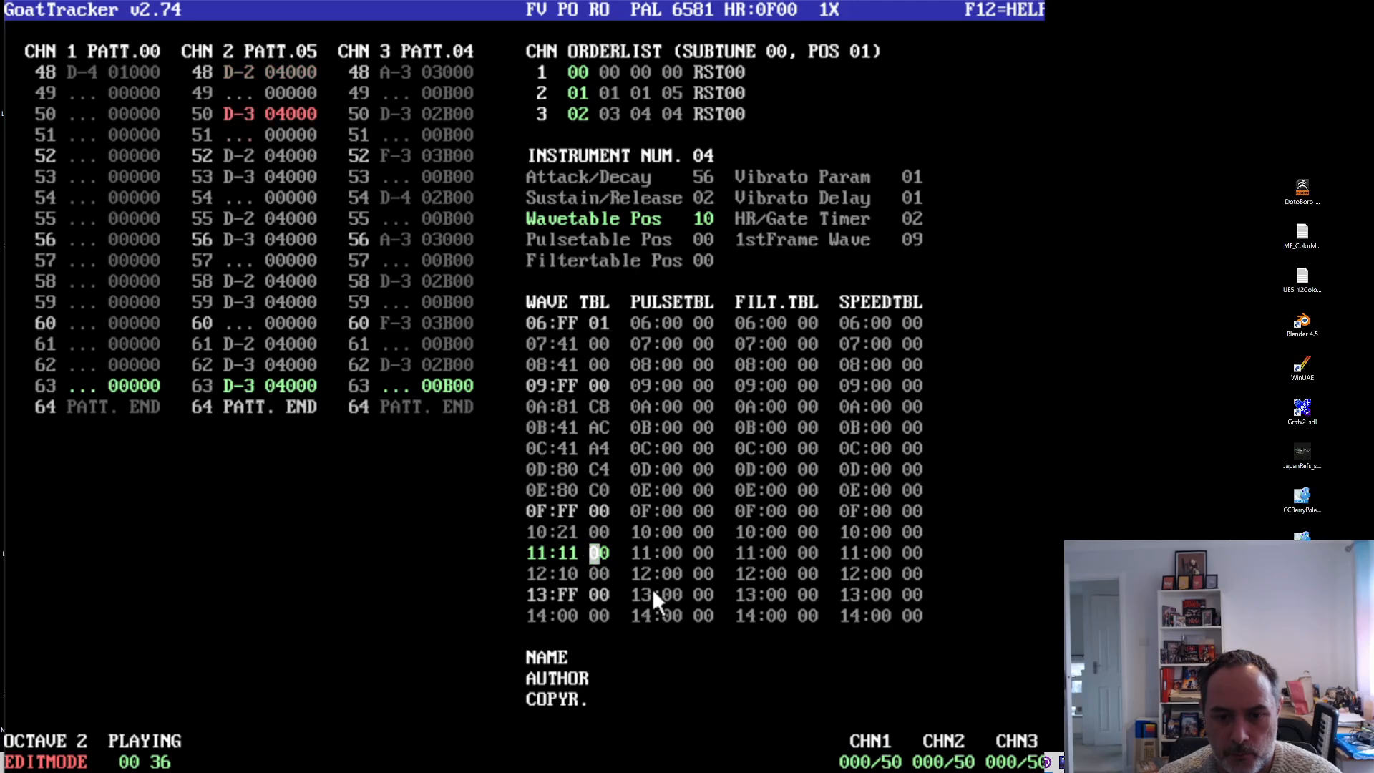
key(Up)
key(Up)
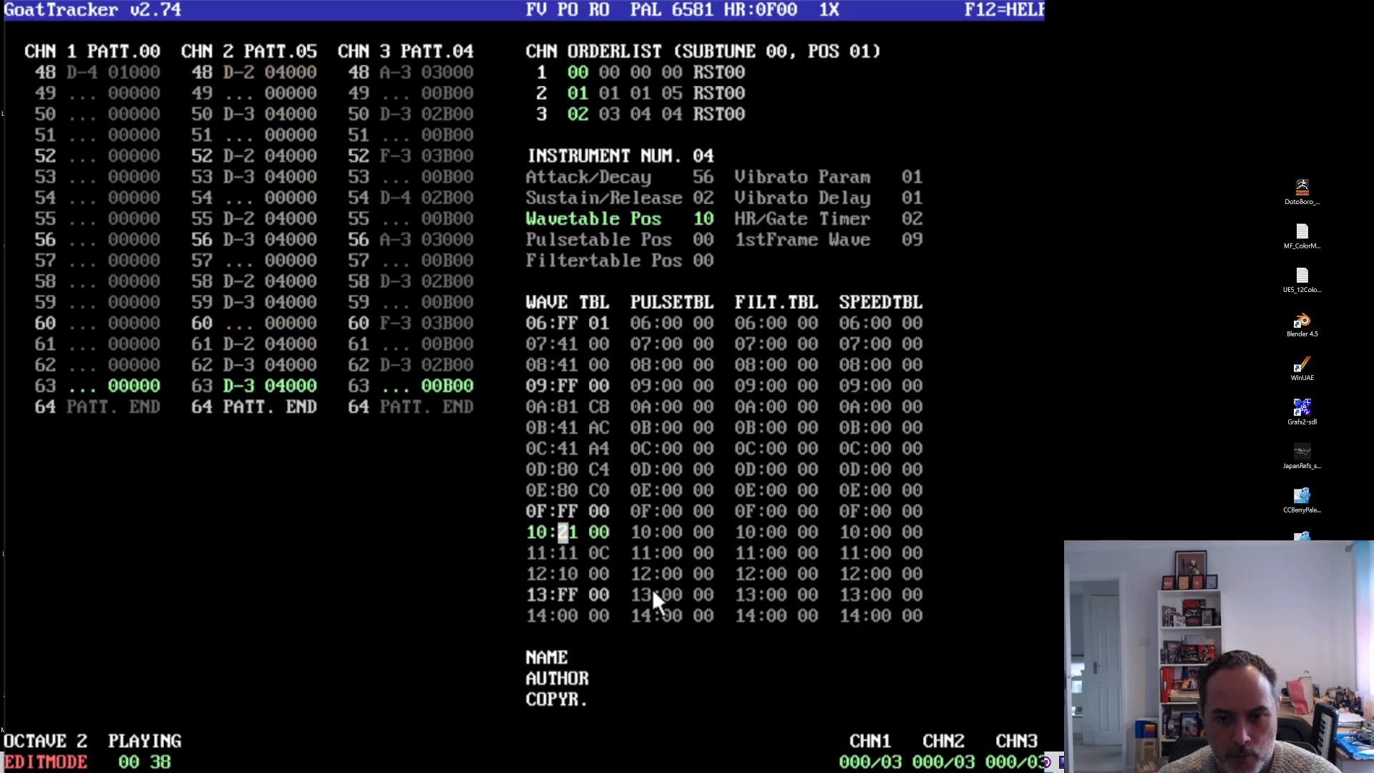
key(Right)
key(Right)
key(Right)
key(Left)
text(18)
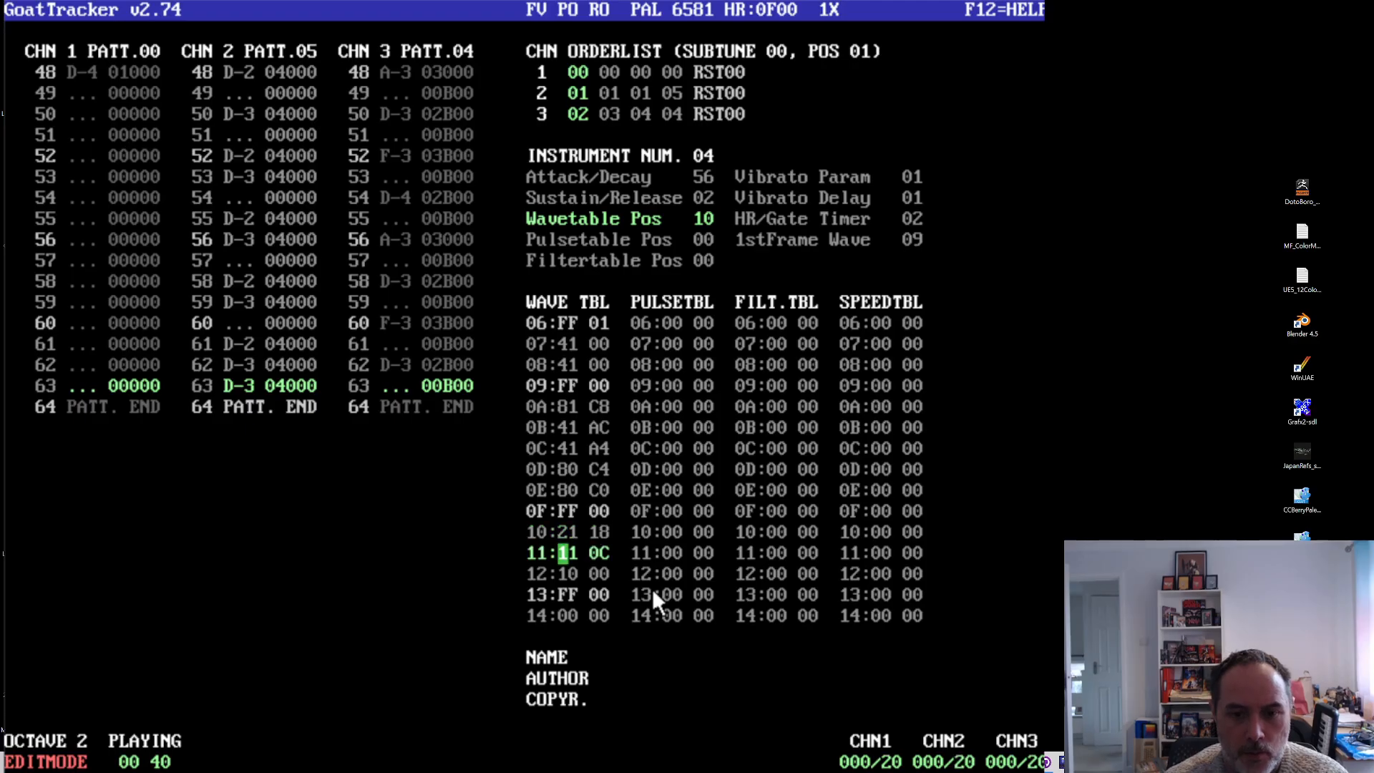
- Try note values 19 and 17 in wavetable row 10, ending on 18
key(Up)
key(Right)
key(Right)
key(Right)
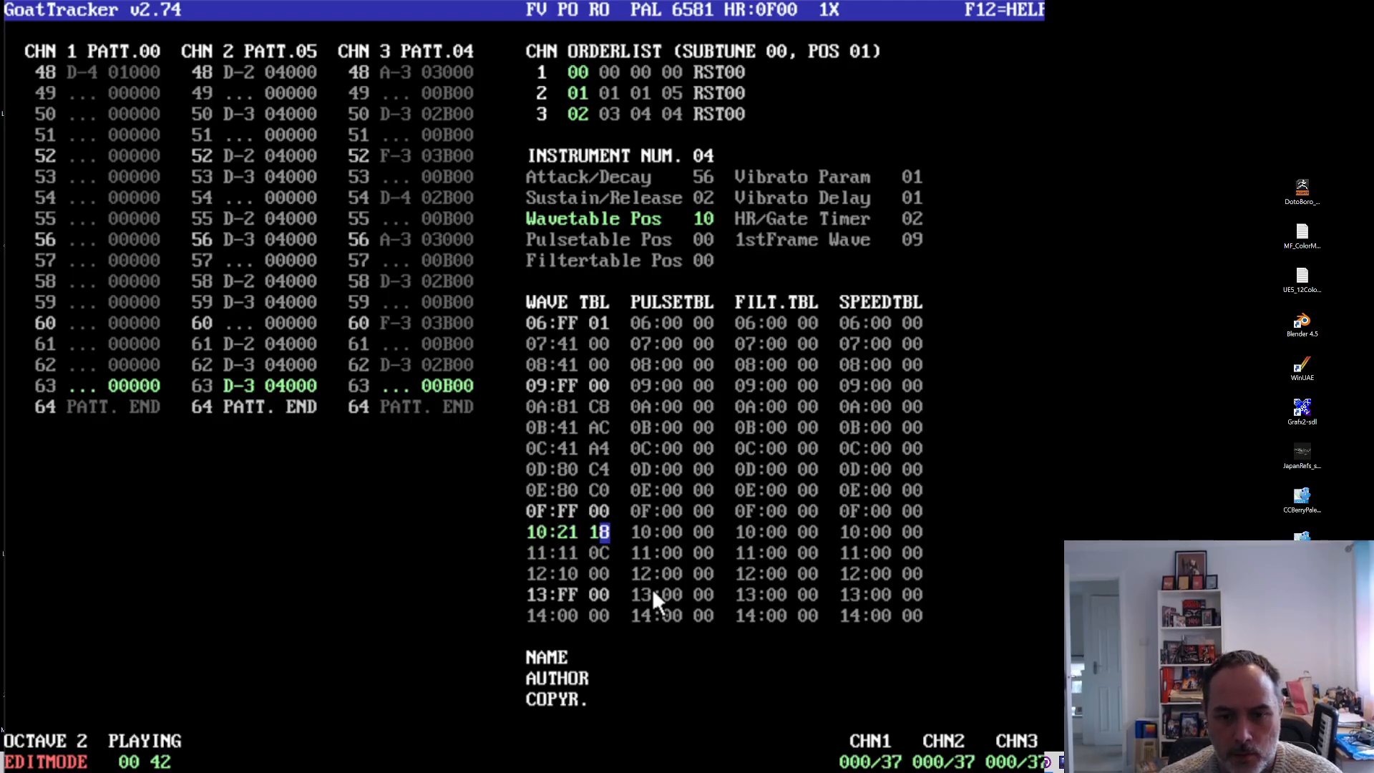
text(9)
key(Up)
key(Right)
key(Right)
key(Right)
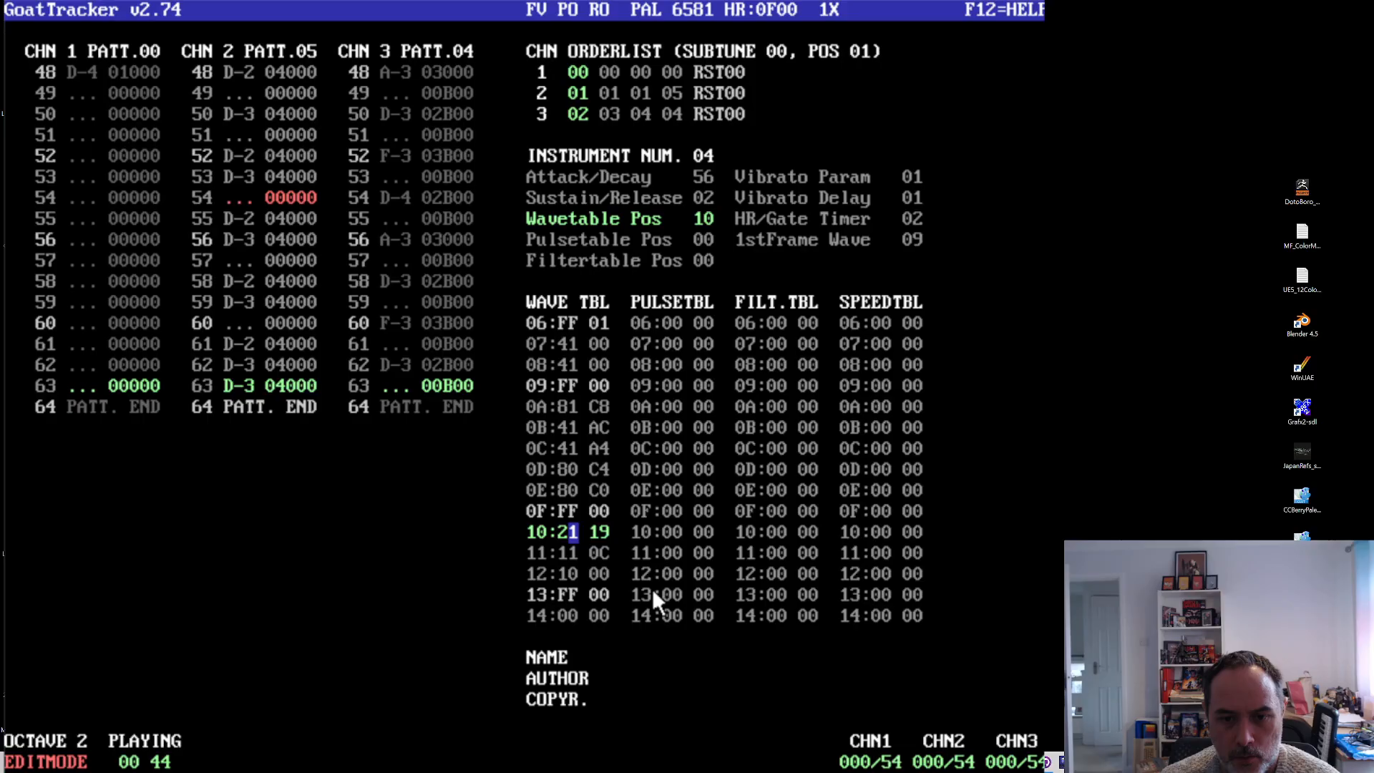
text(7)
key(Up)
key(Right)
key(Right)
key(Right)
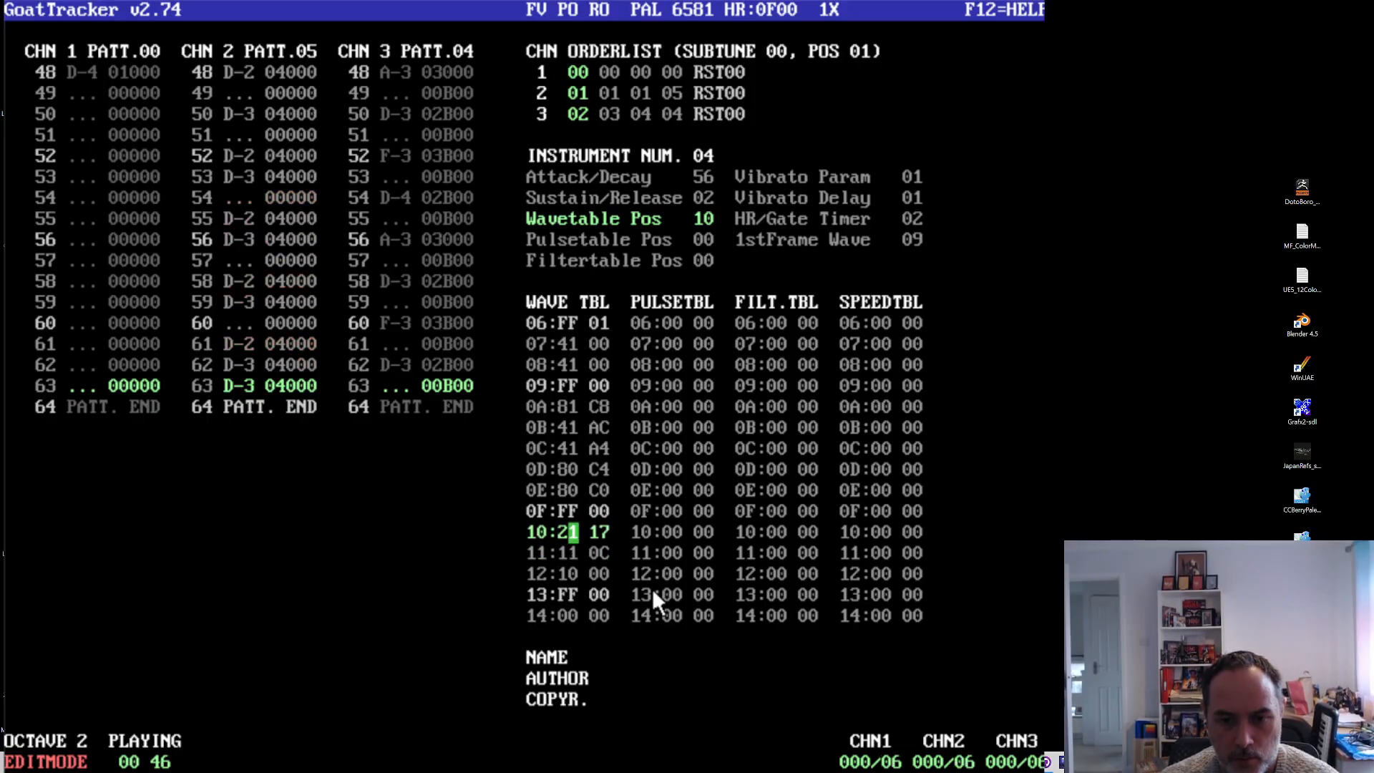
text(8)
- Try 07 as the note value of wavetable row 10
key(Up)
key(Right)
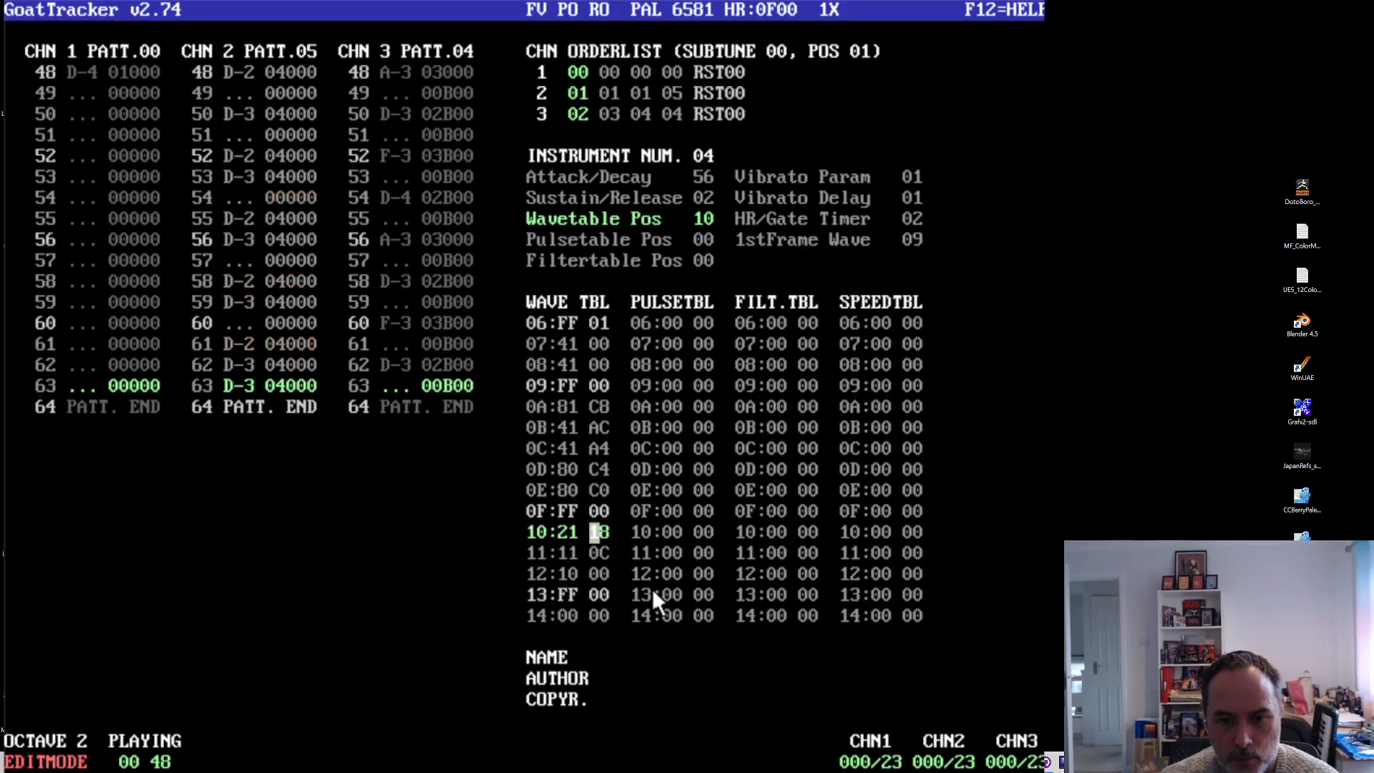
key(Down)
key(Up)
text(0c)
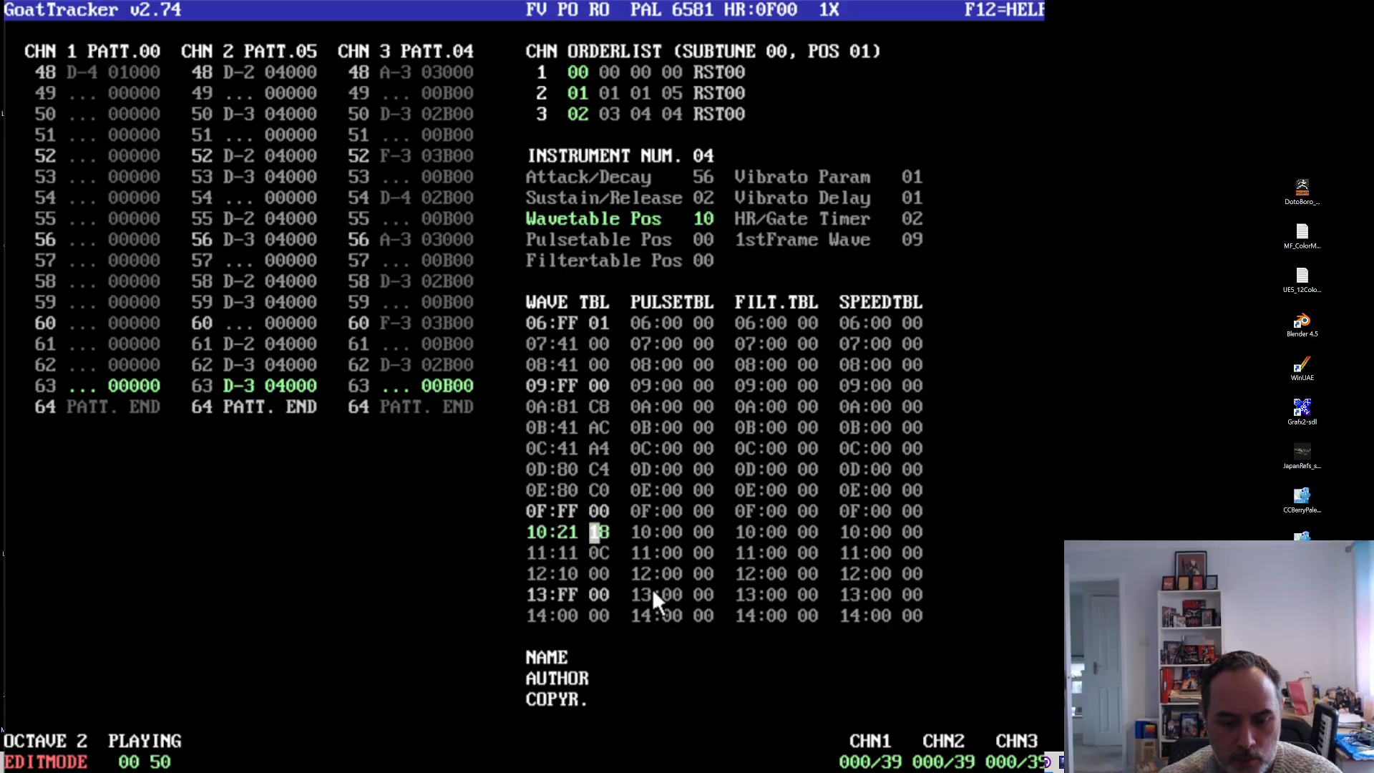
key(Up)
key(Right)
key(Right)
text(07)
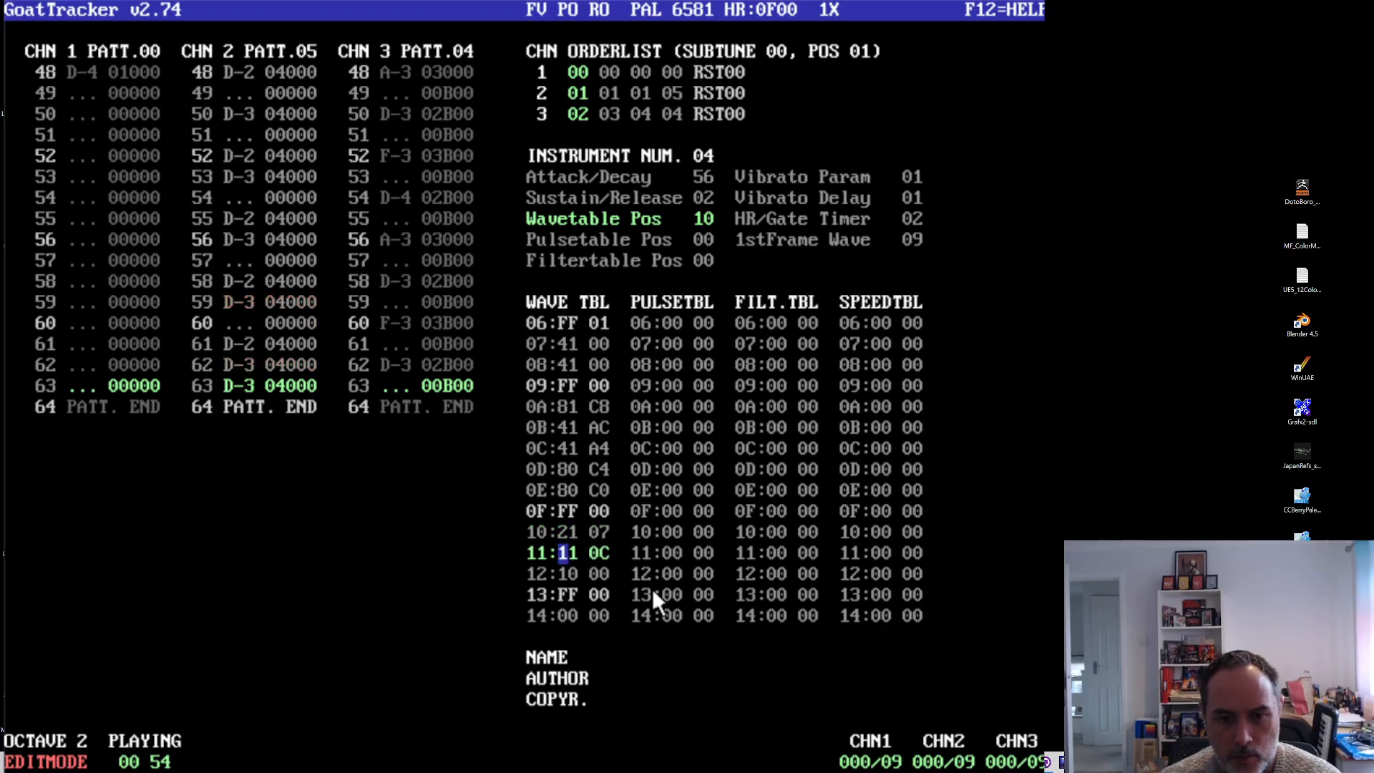
click(97, 234)
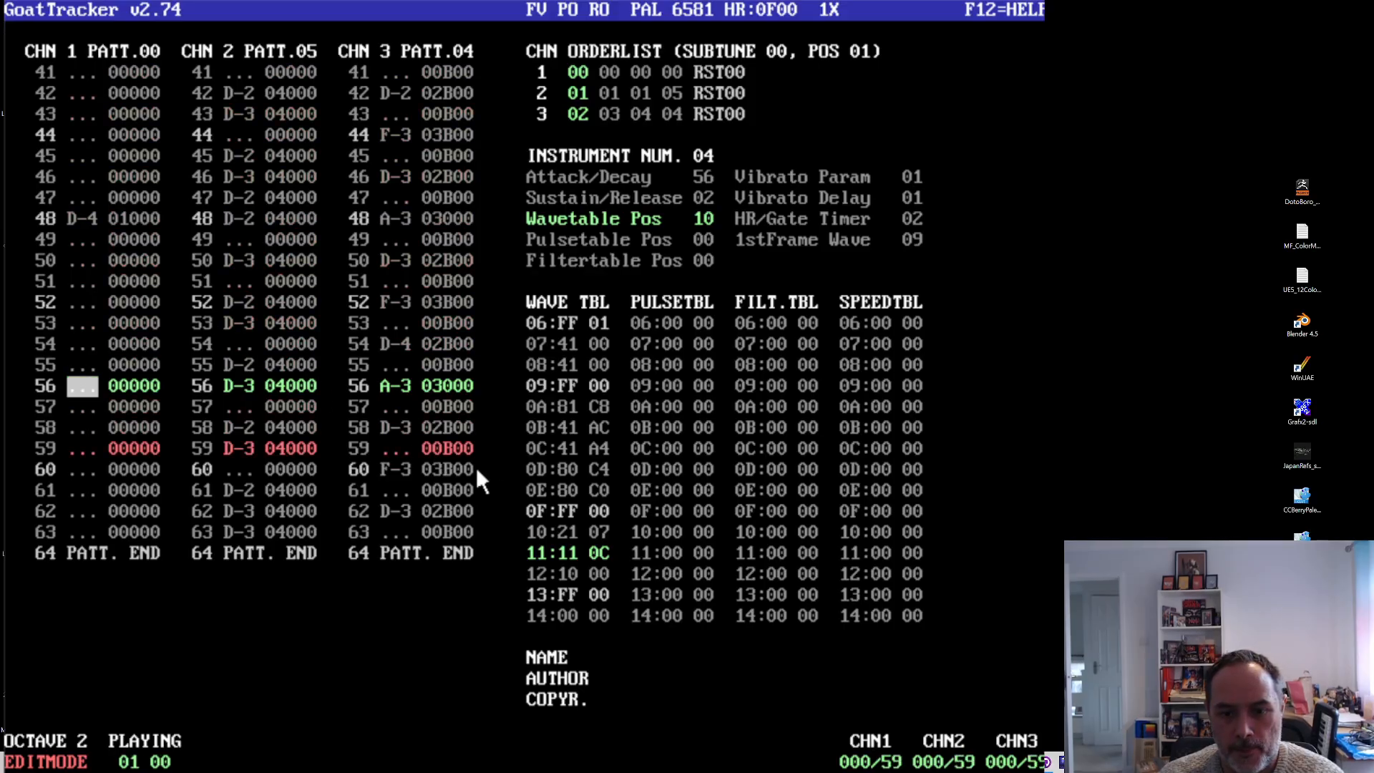
- Set the note values of wavetable rows 10 and 11 to 18
click(596, 534)
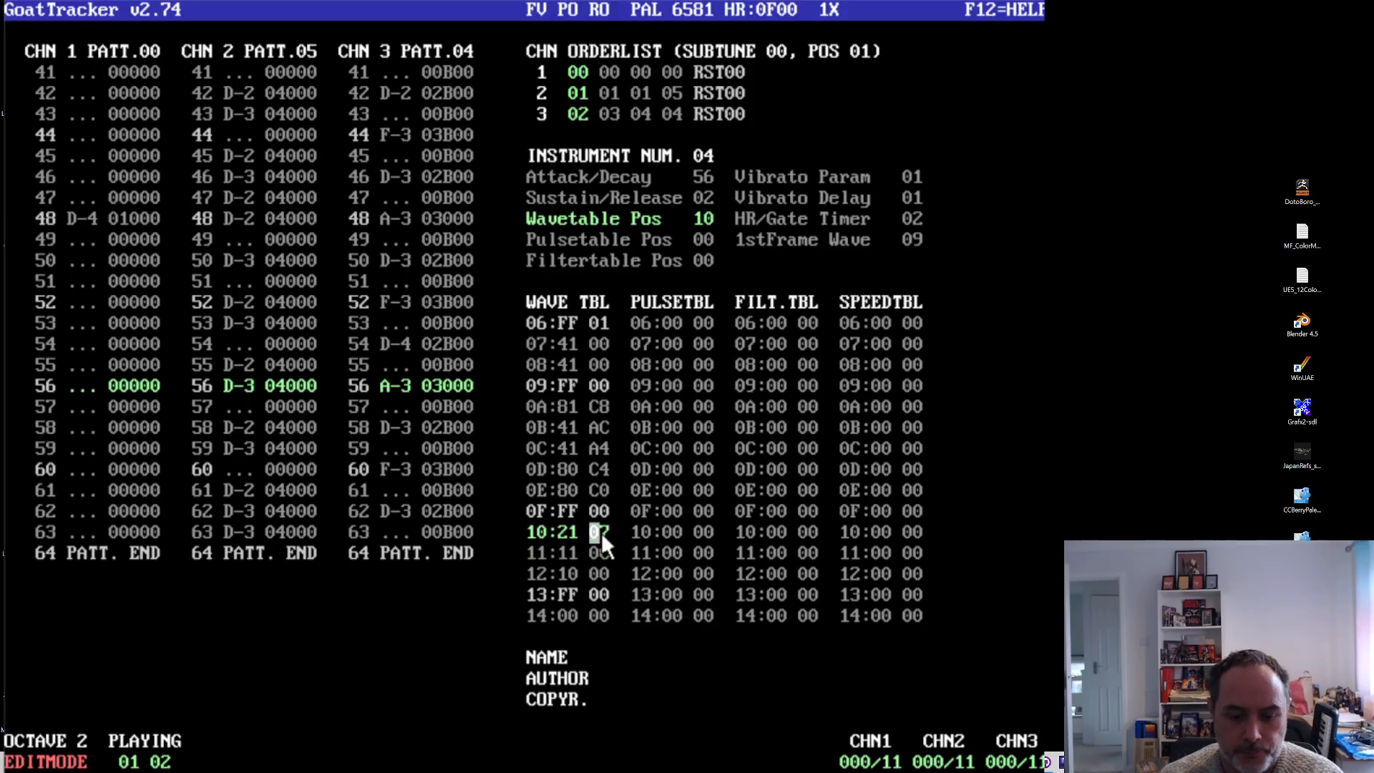
text(18)
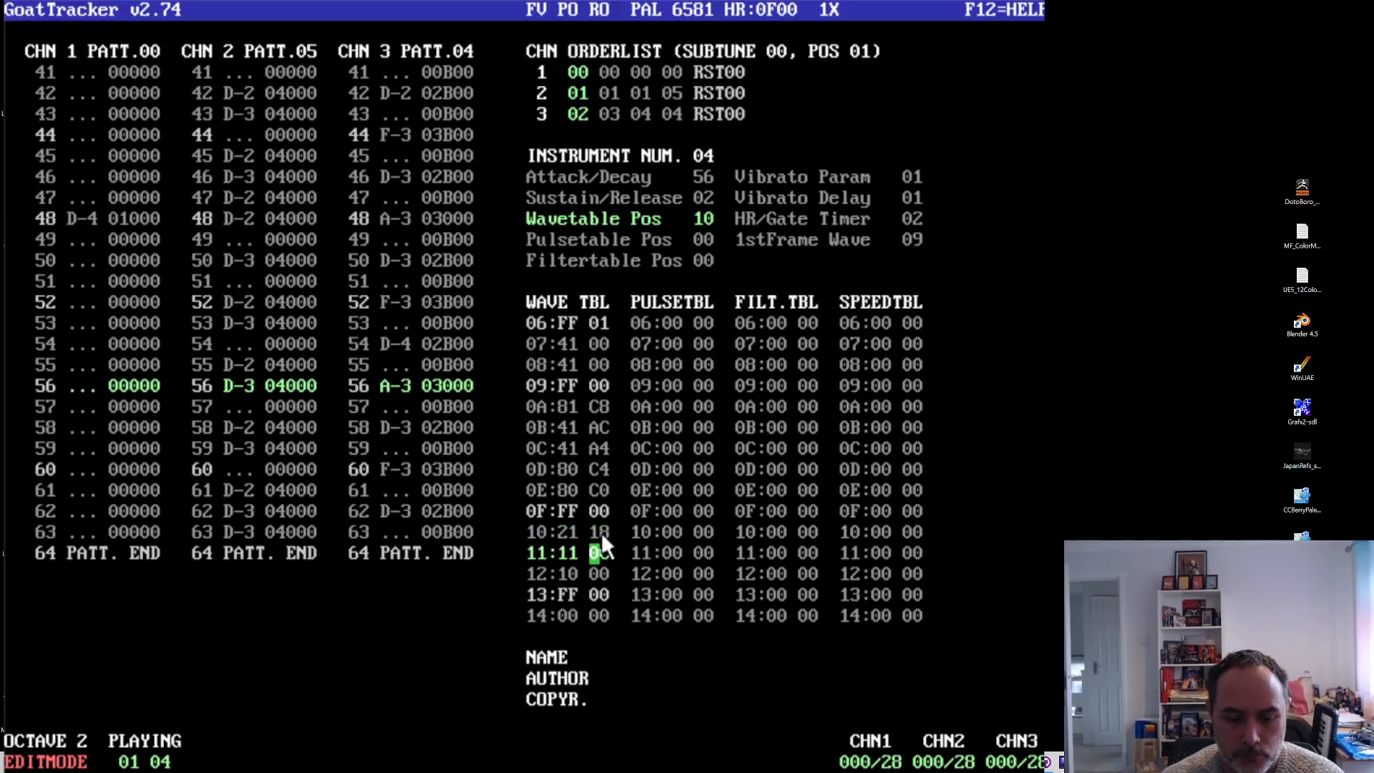
text(18)
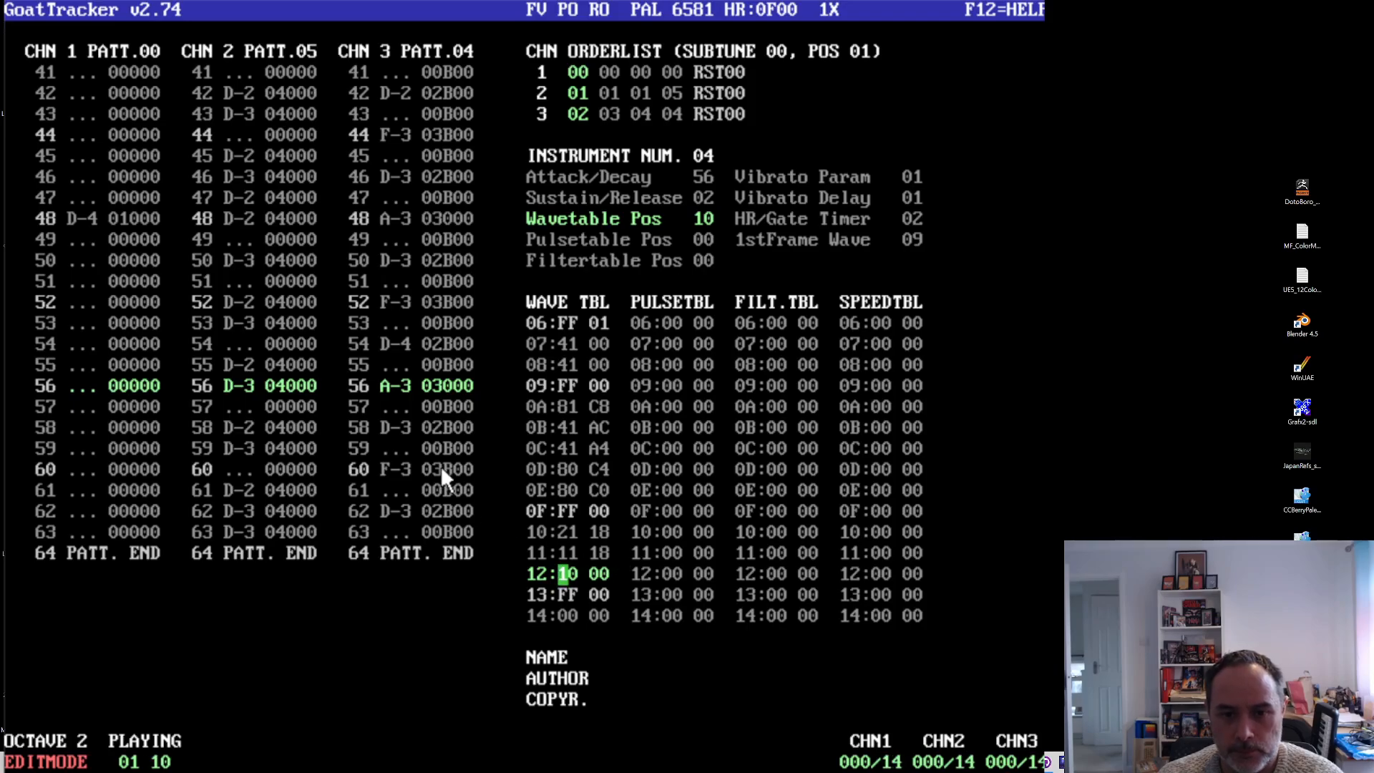
- Stop playback and play the song from the start to hear the revised bass sound in the arrangement
click(405, 467)
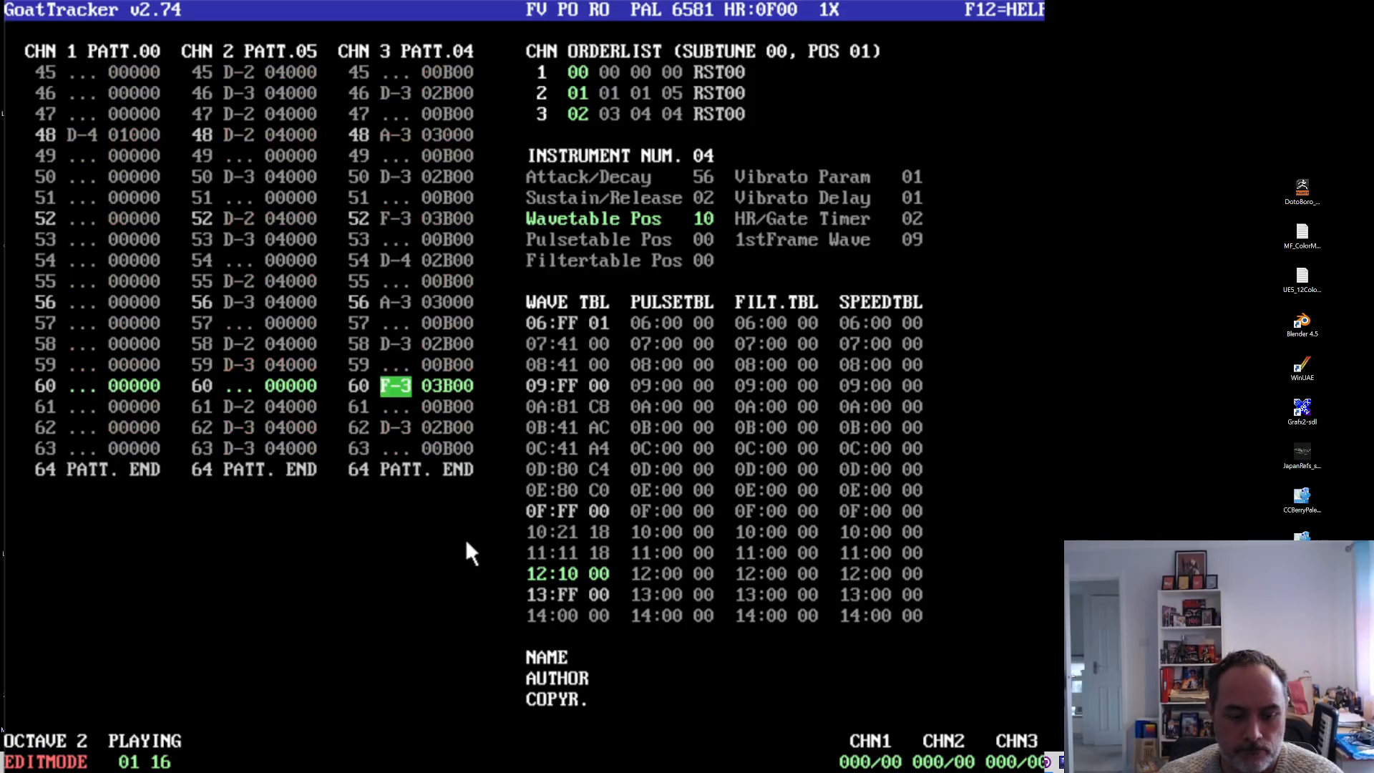
key(F4)
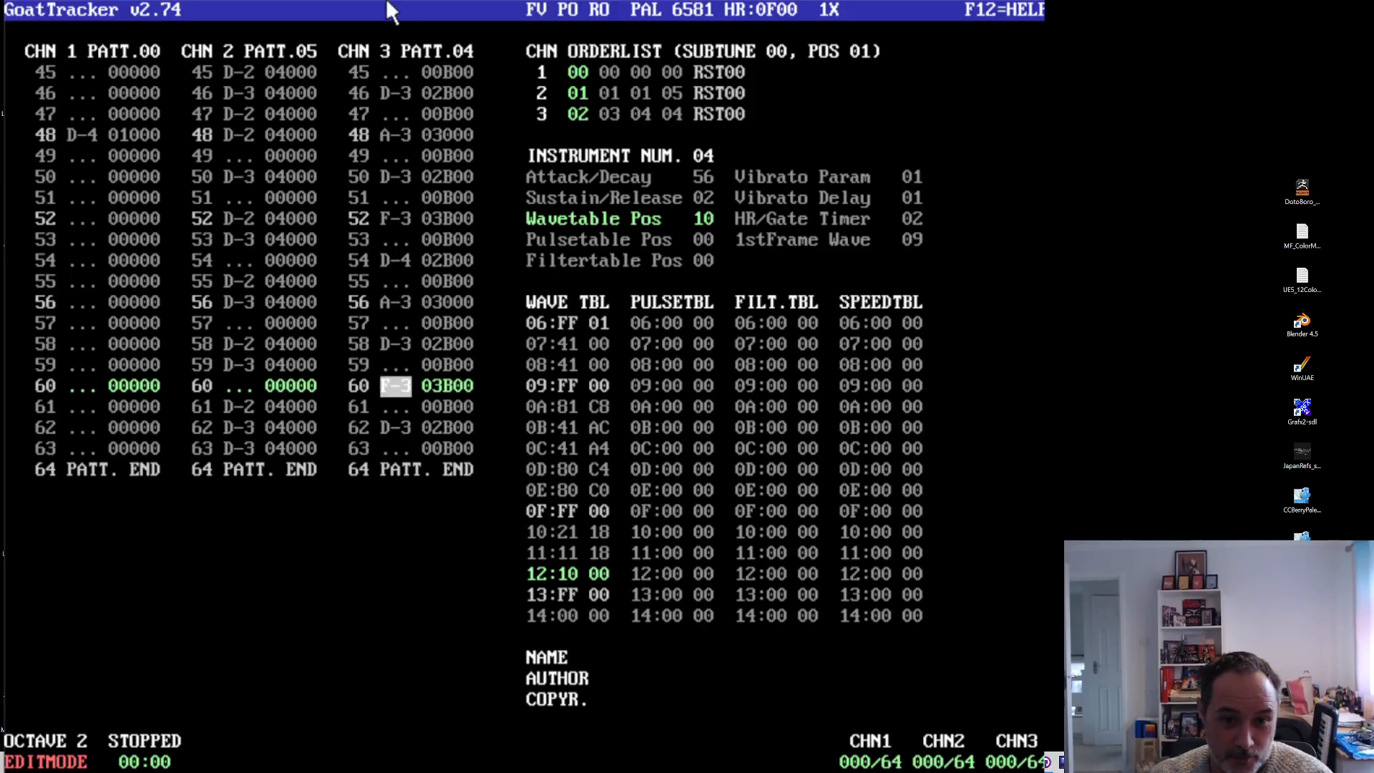
click(583, 78)
key(F1)
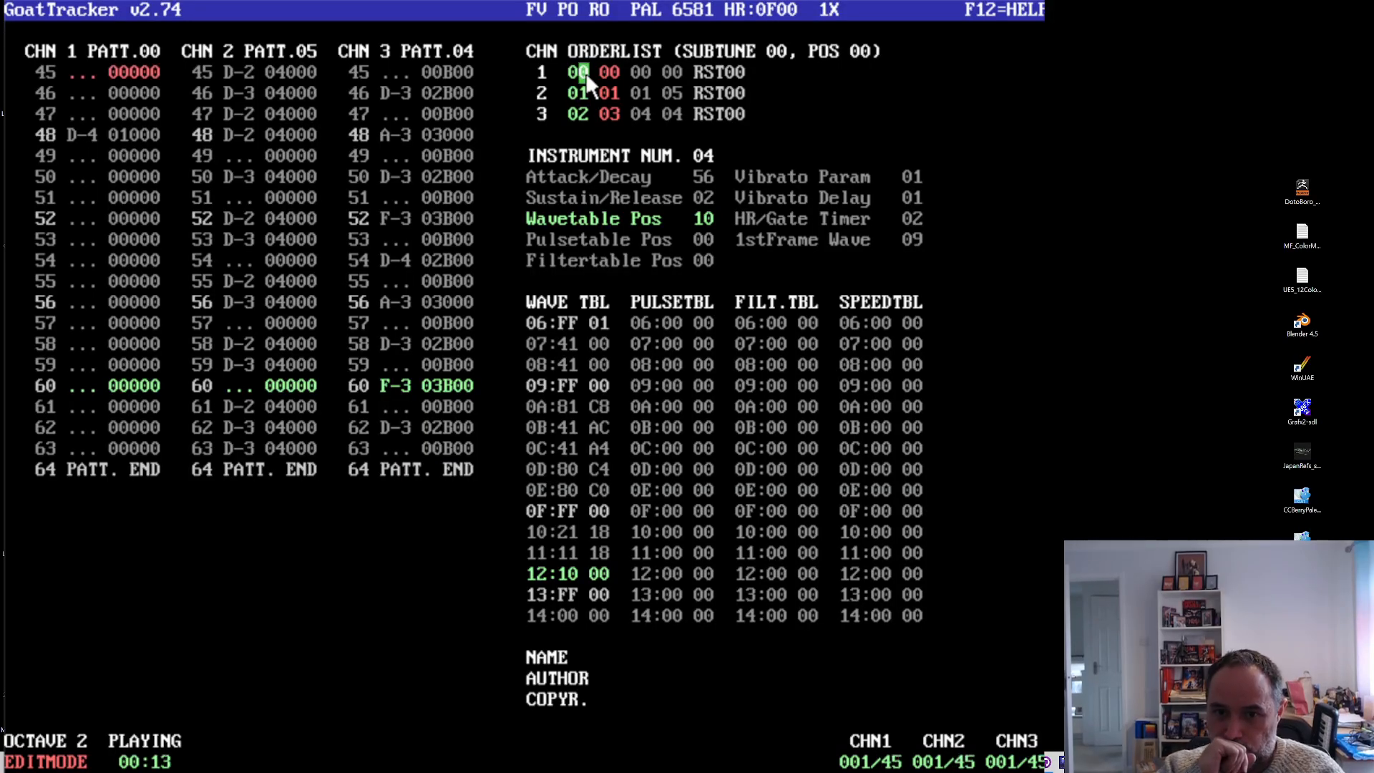
- Insert a new orderlist entry before the restart marker on channels 1, 2 and 3
click(723, 75)
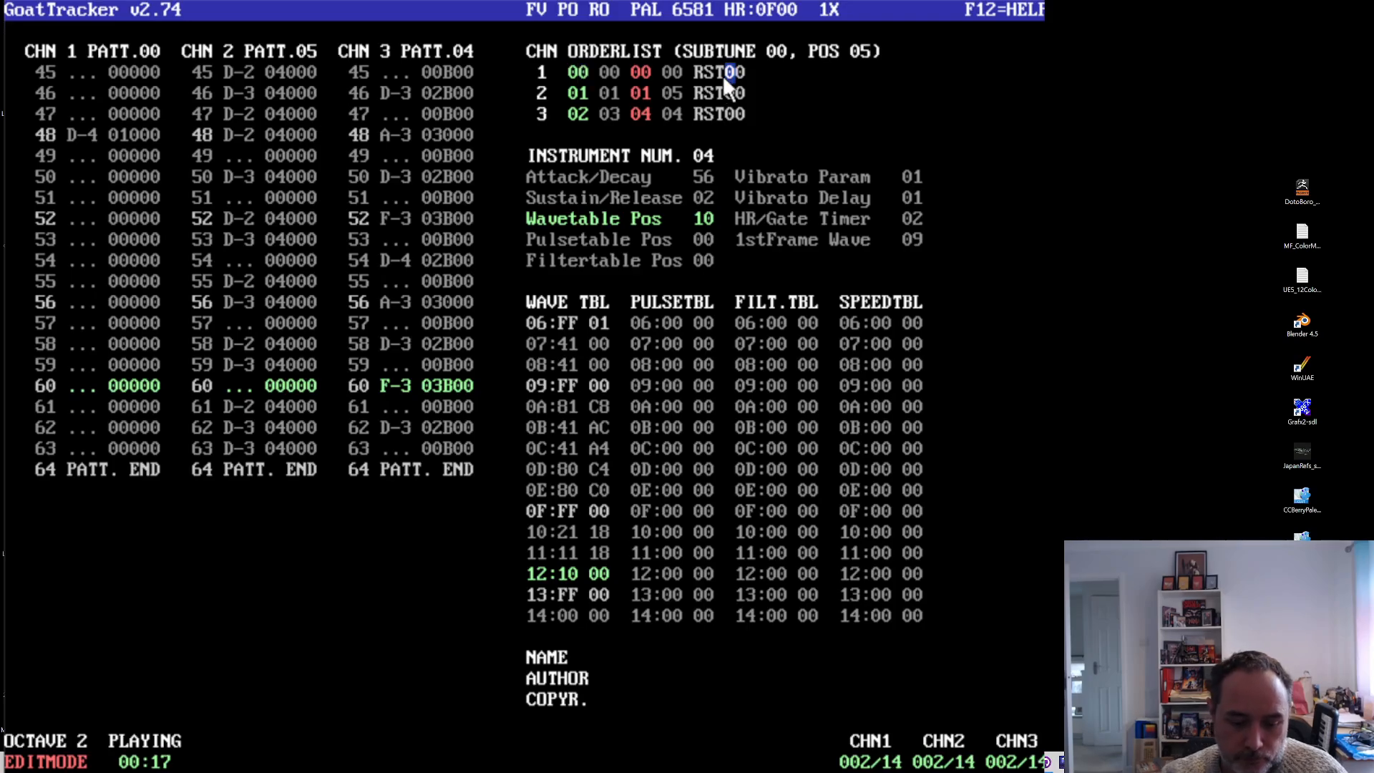
key(Insert)
key(Down)
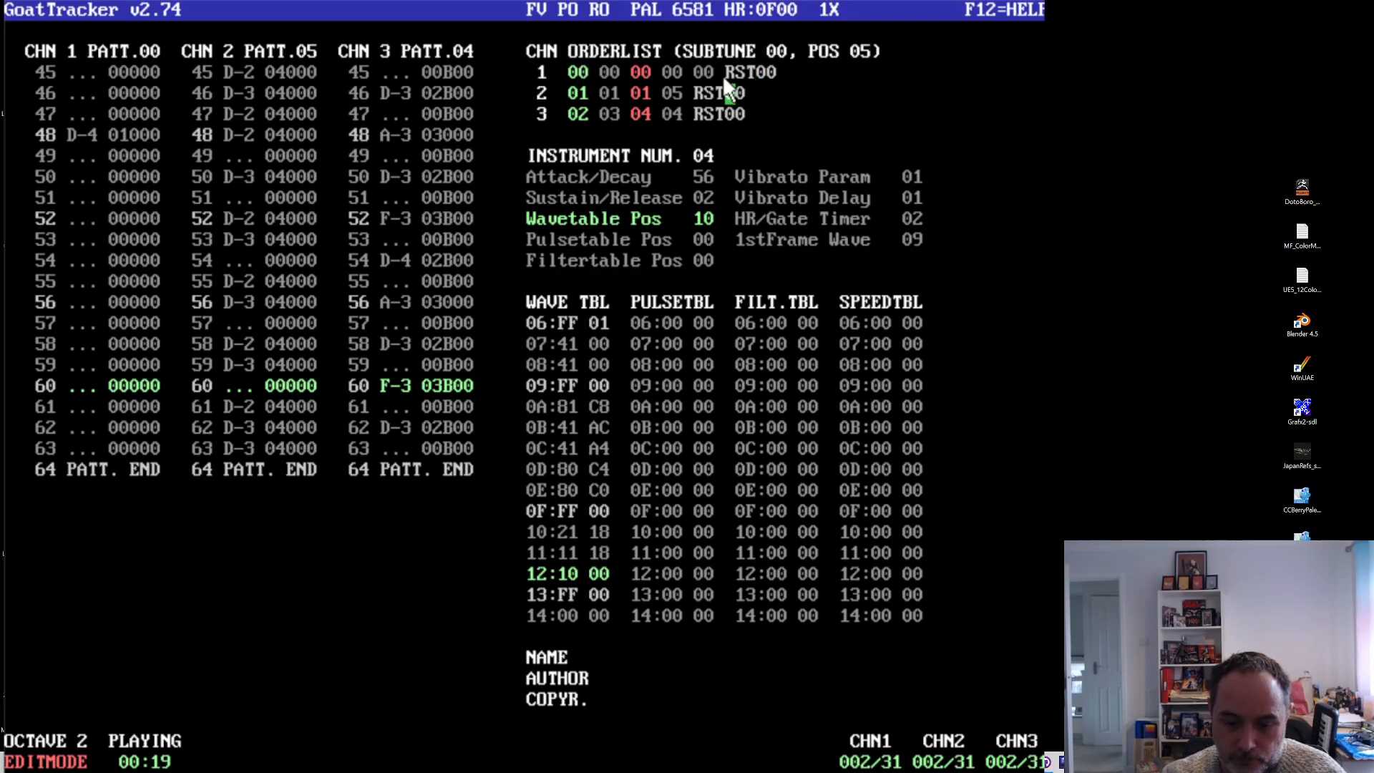
key(Insert)
key(Down)
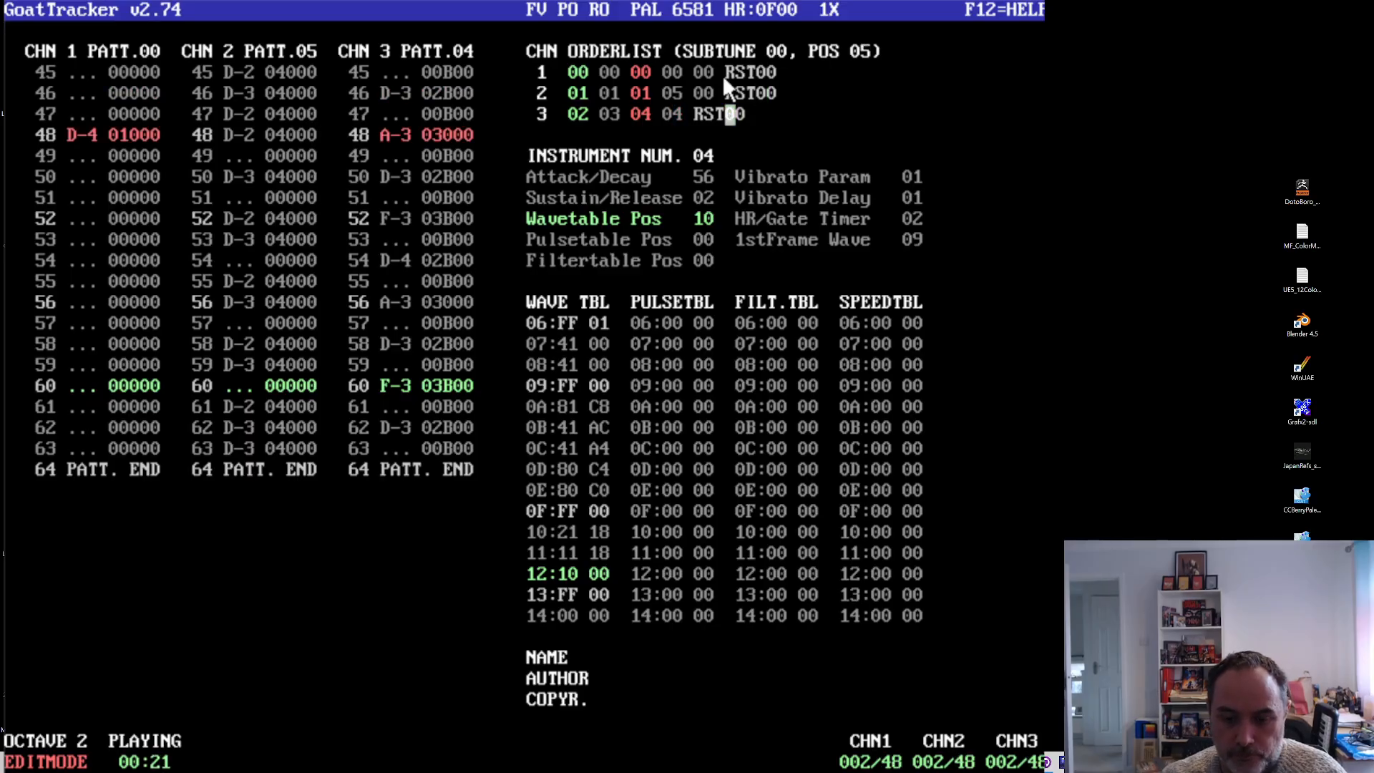
key(Insert)
- Set the new last orderlist entry to pattern 02 on channel 2 and pattern 05 on channel 3
key(Left)
key(Up)
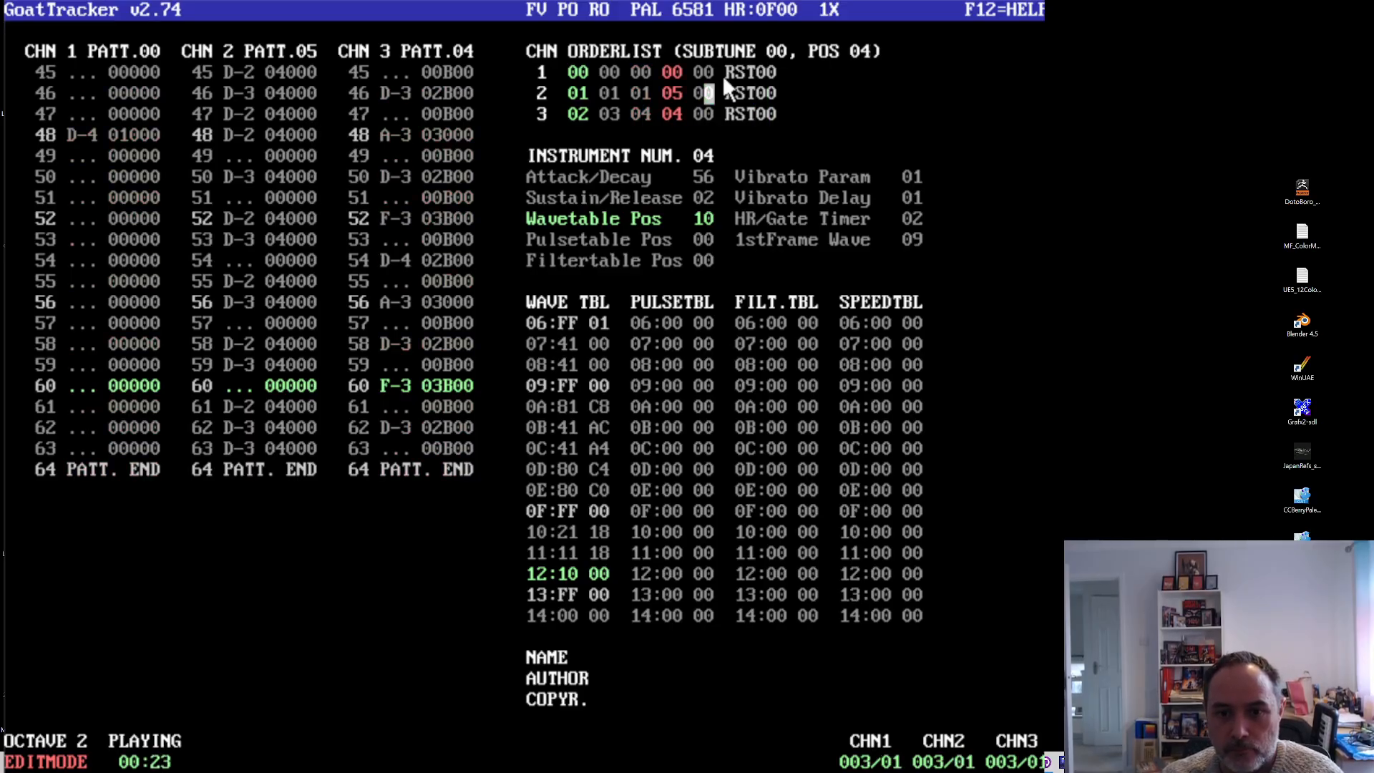
text(2)
key(Left)
key(Down)
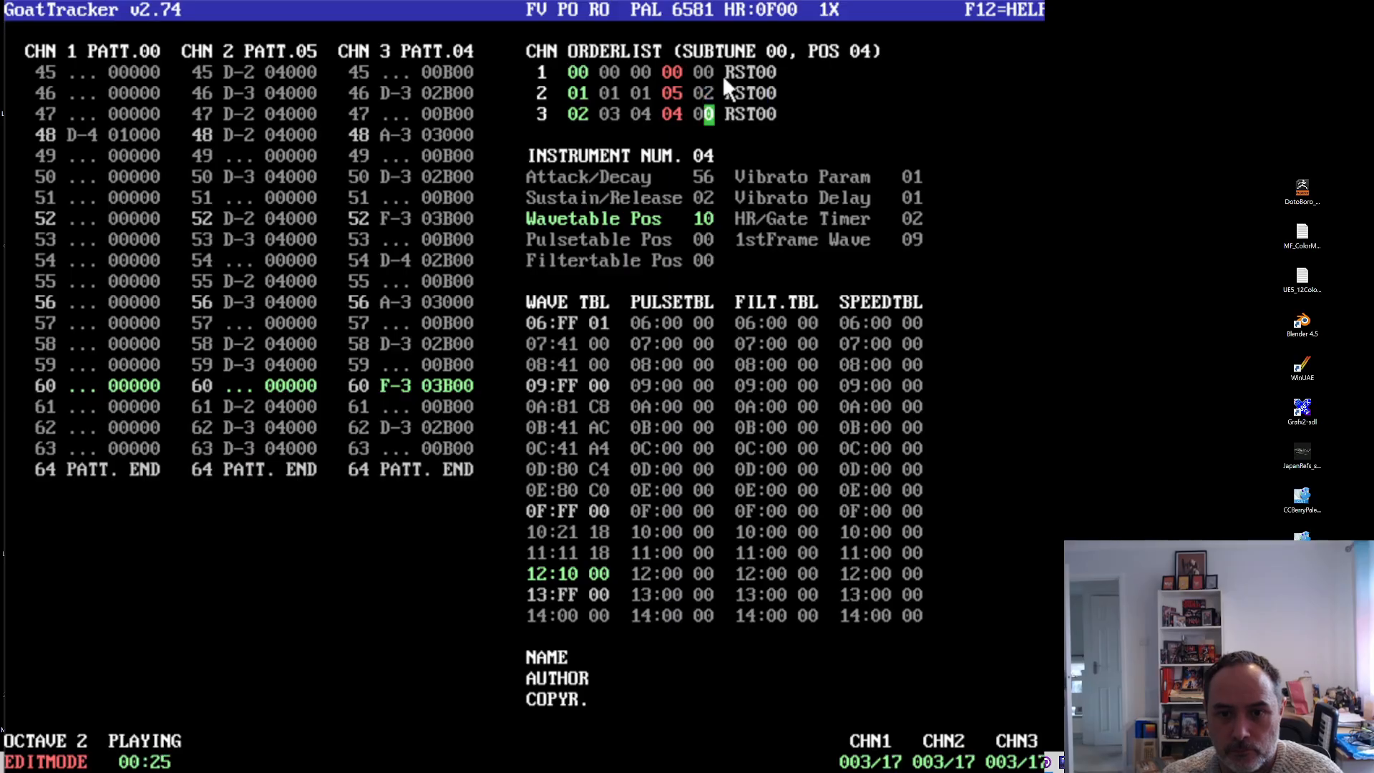
text(5)
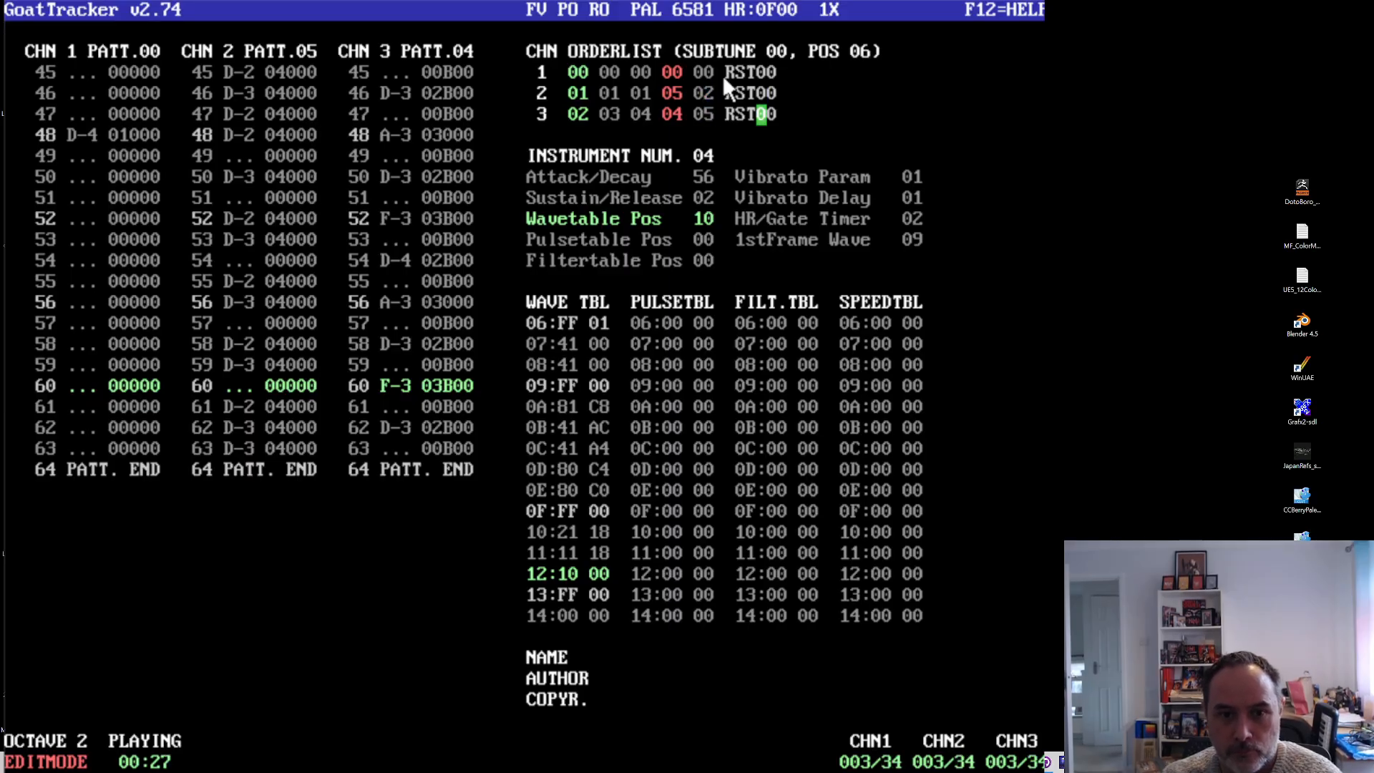
key(Left)
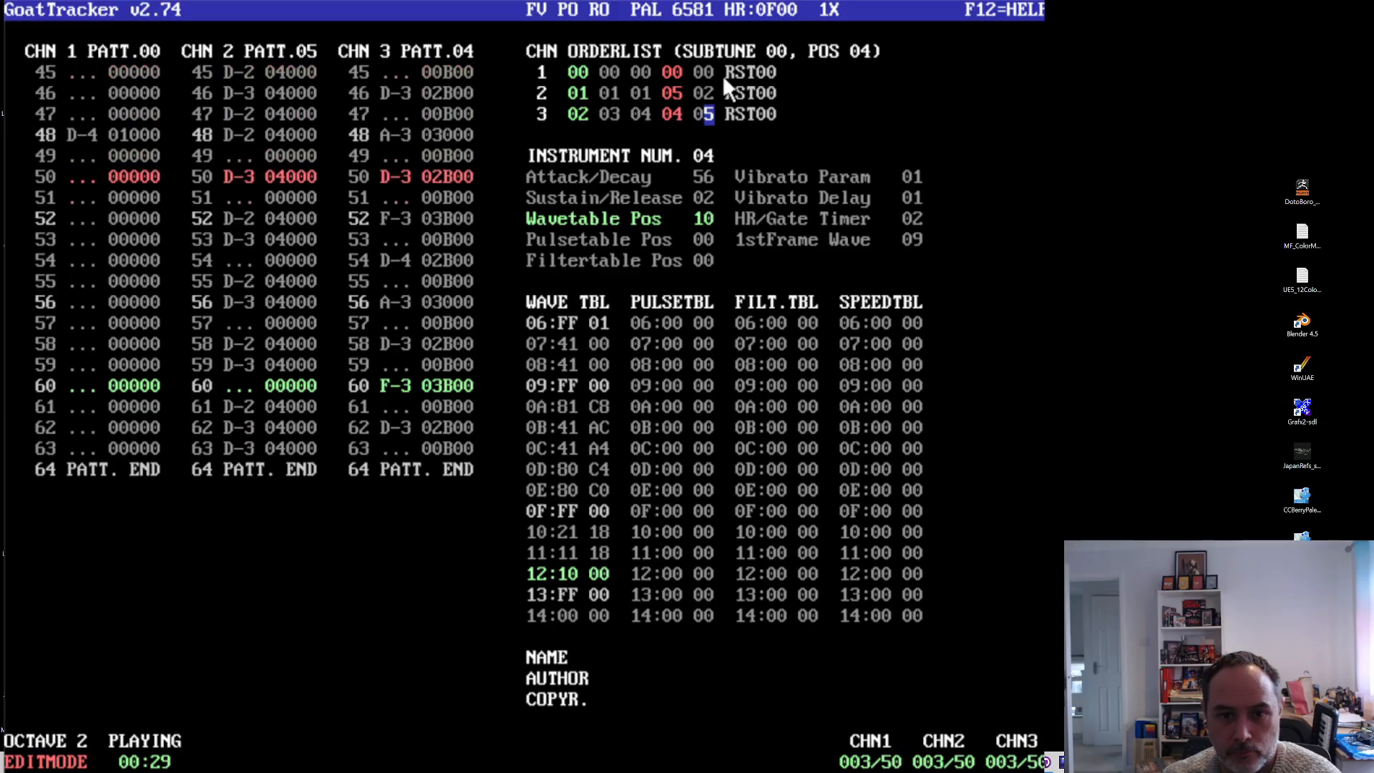
key(Right)
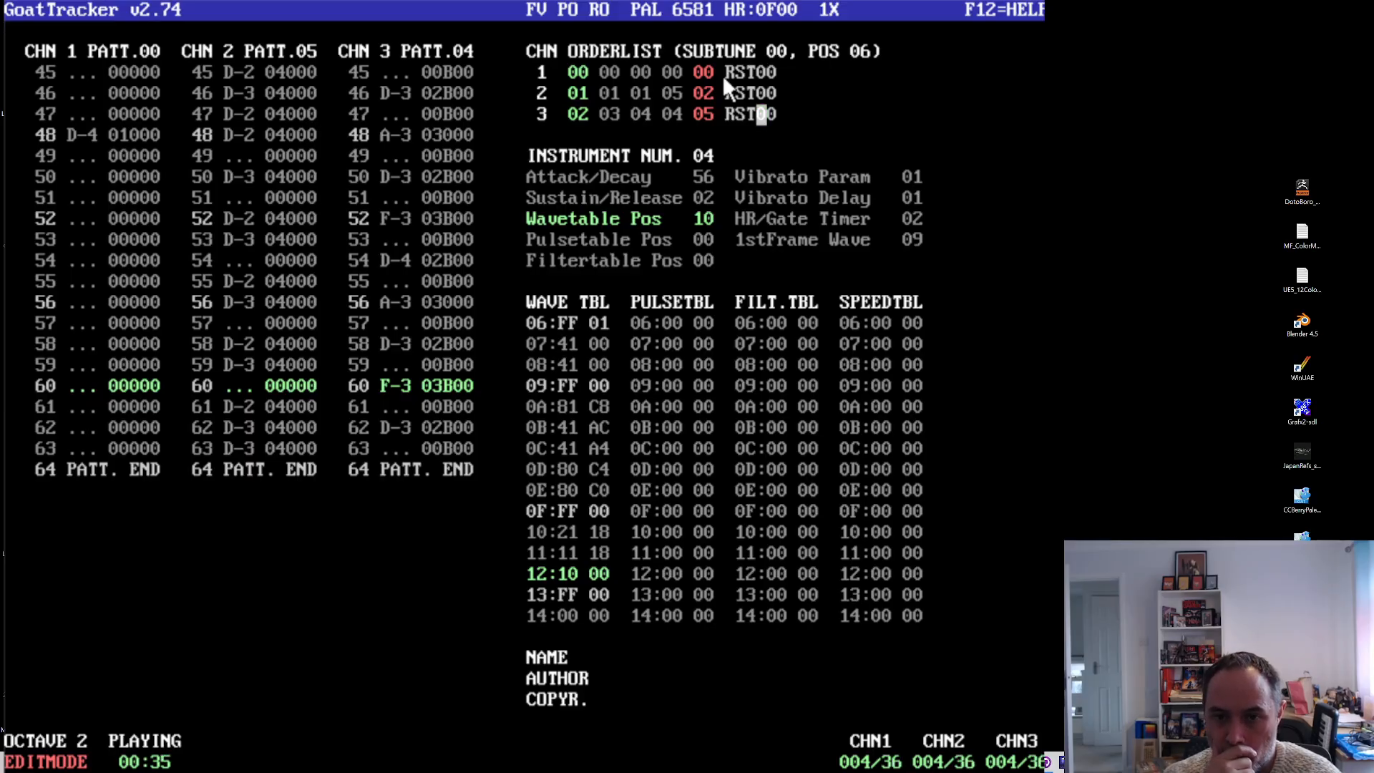
- Set the last orderlist entry on channel 2 to pattern 01
key(Up)
key(Left)
key(Left)
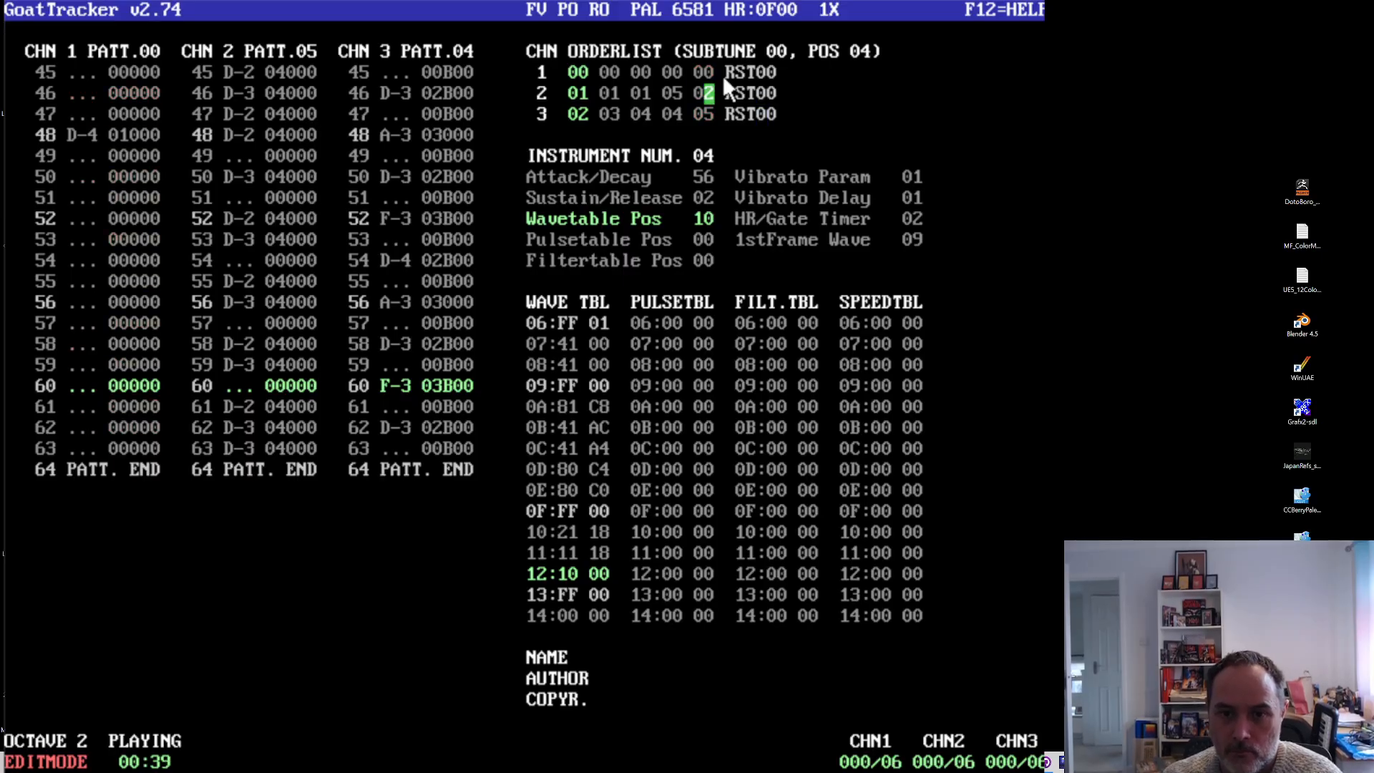
text(1)
key(Right)
key(Left)
key(Left)
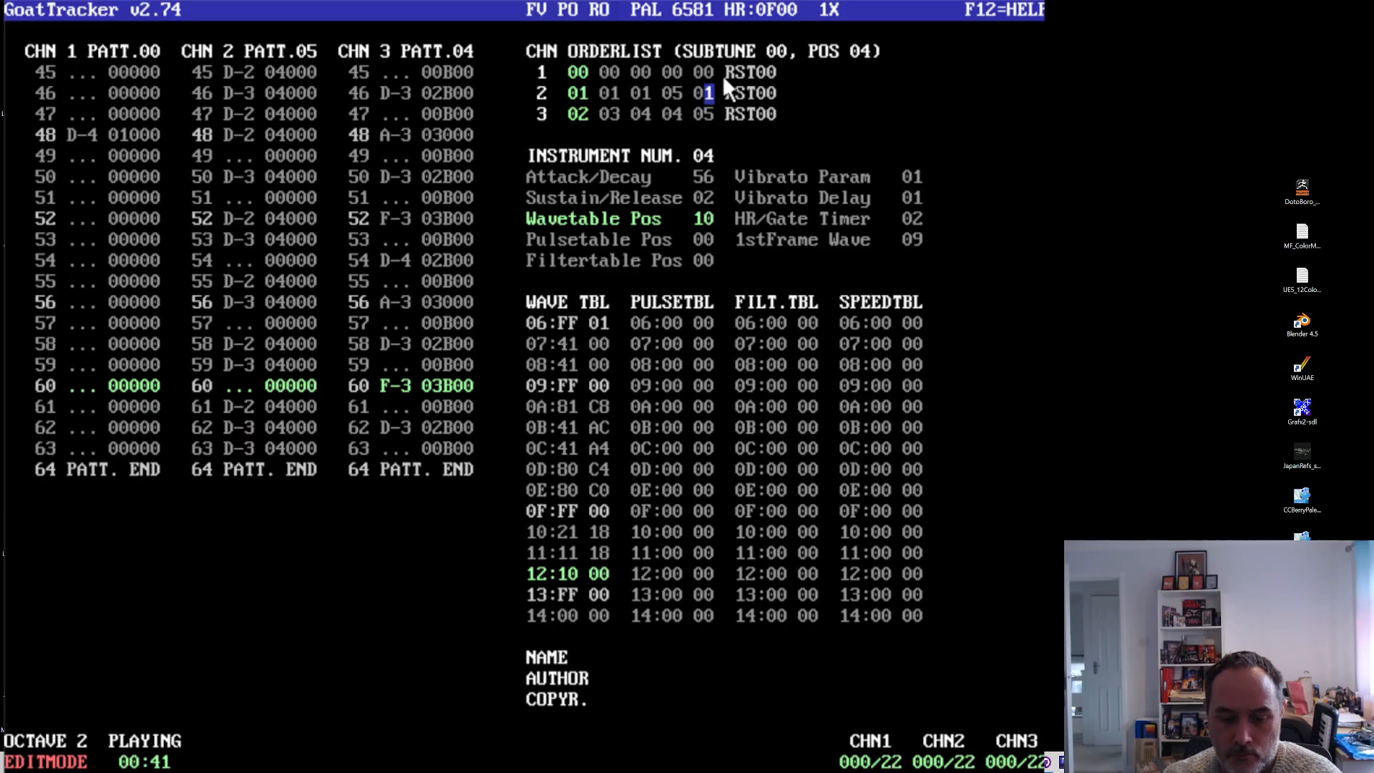
- Mark orderlist position 04 on all three channels as the playback start position and play the song from the beginning
key(F1)
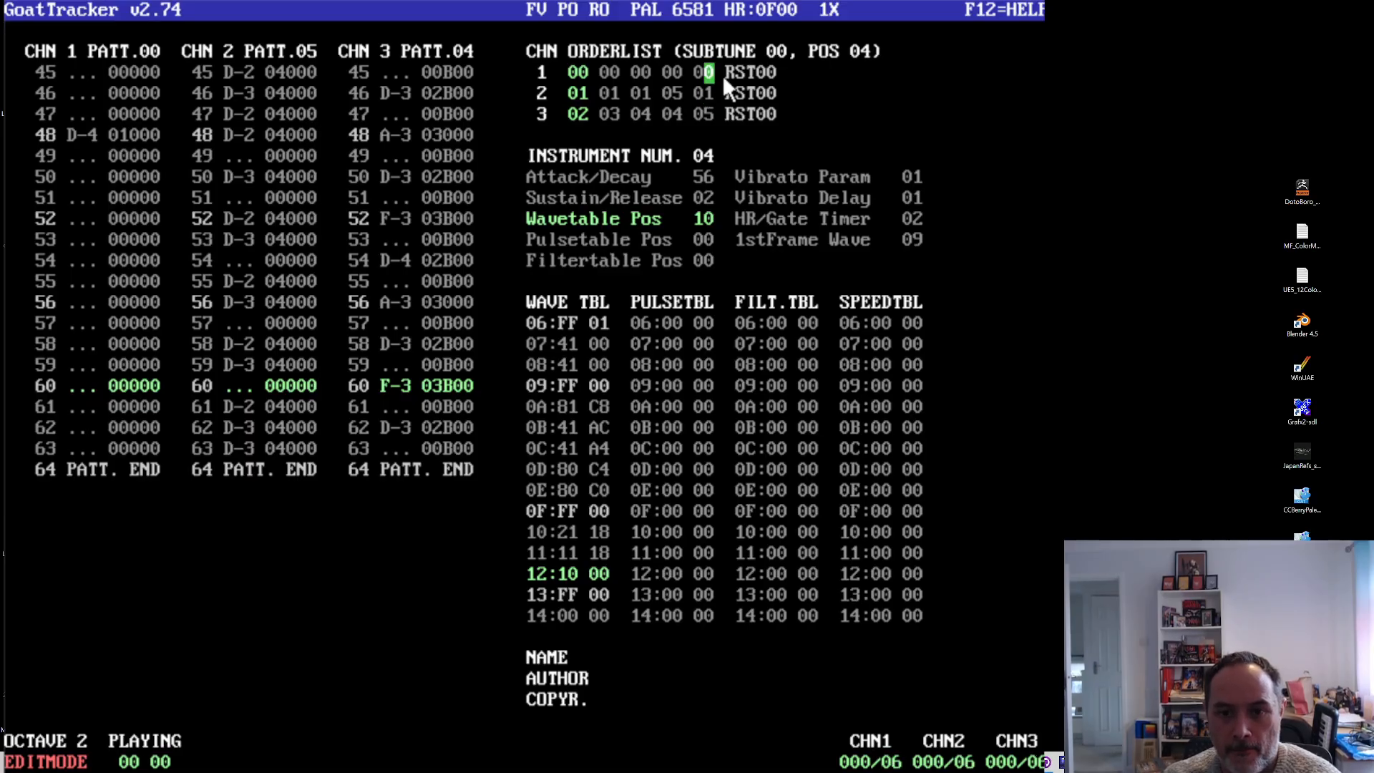
key(Left)
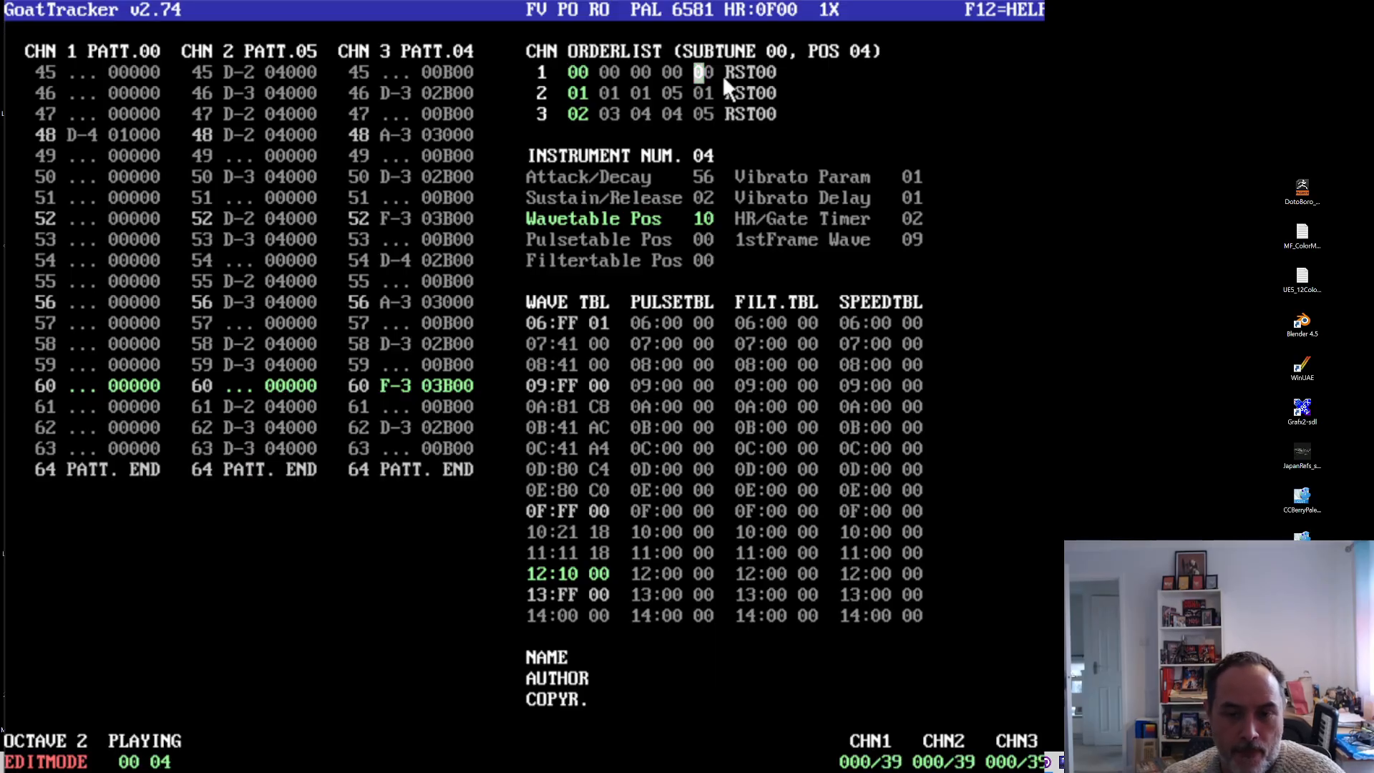
key(shift+space)
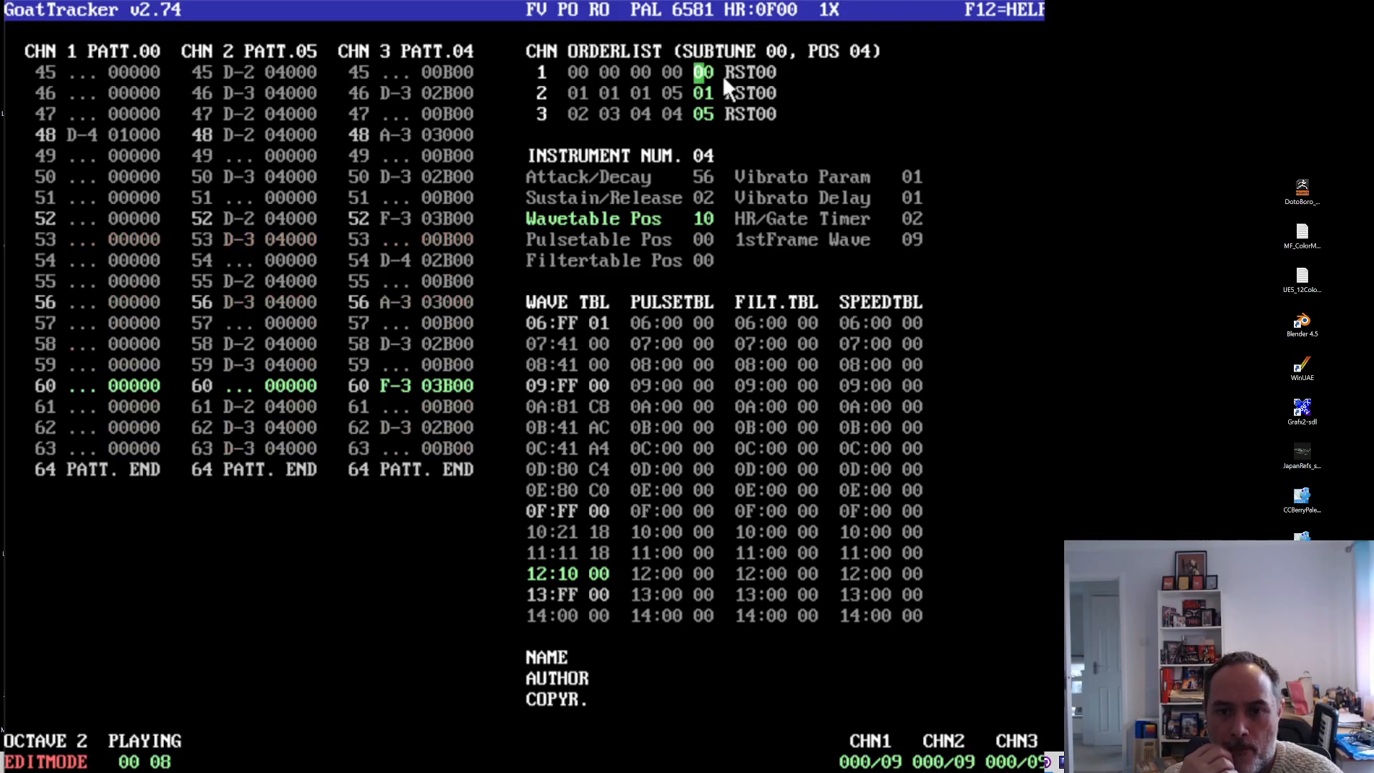
key(F1)
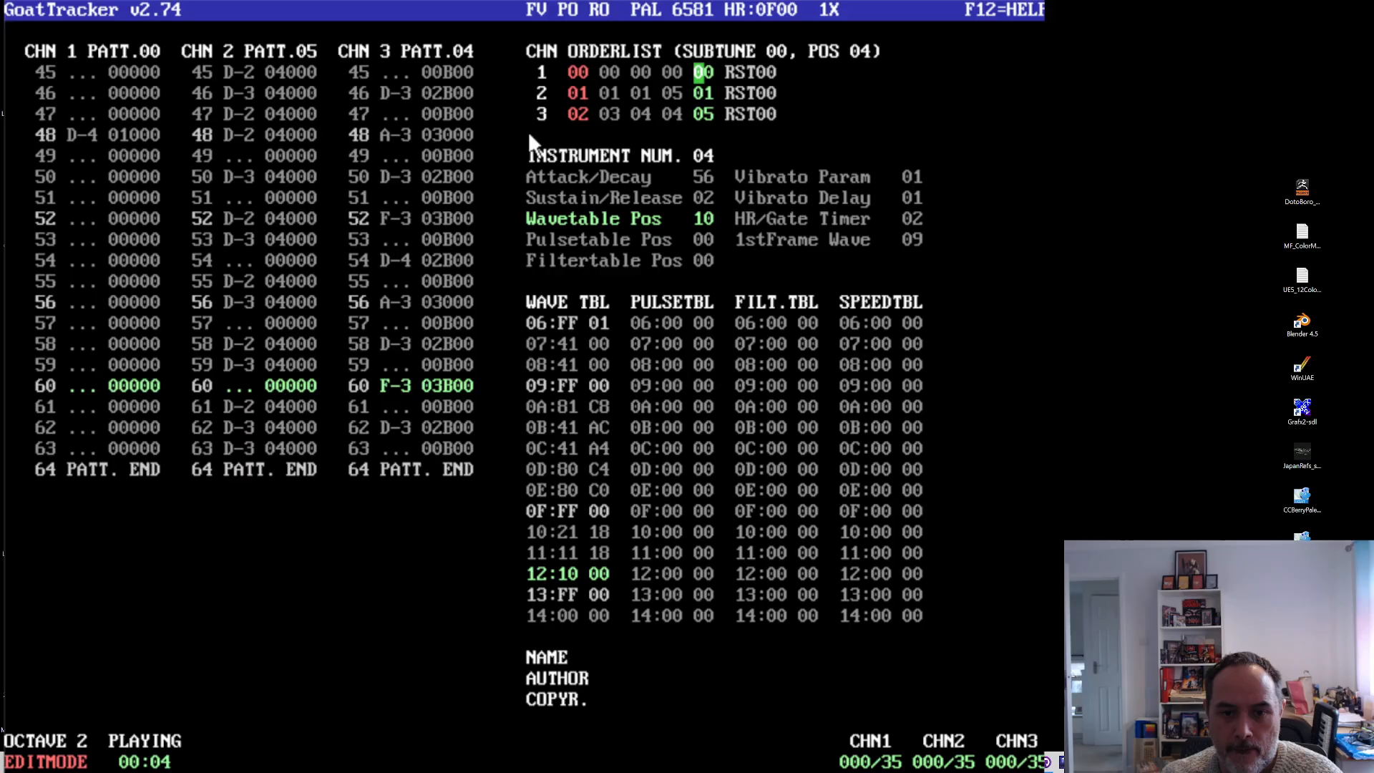
click(395, 227)
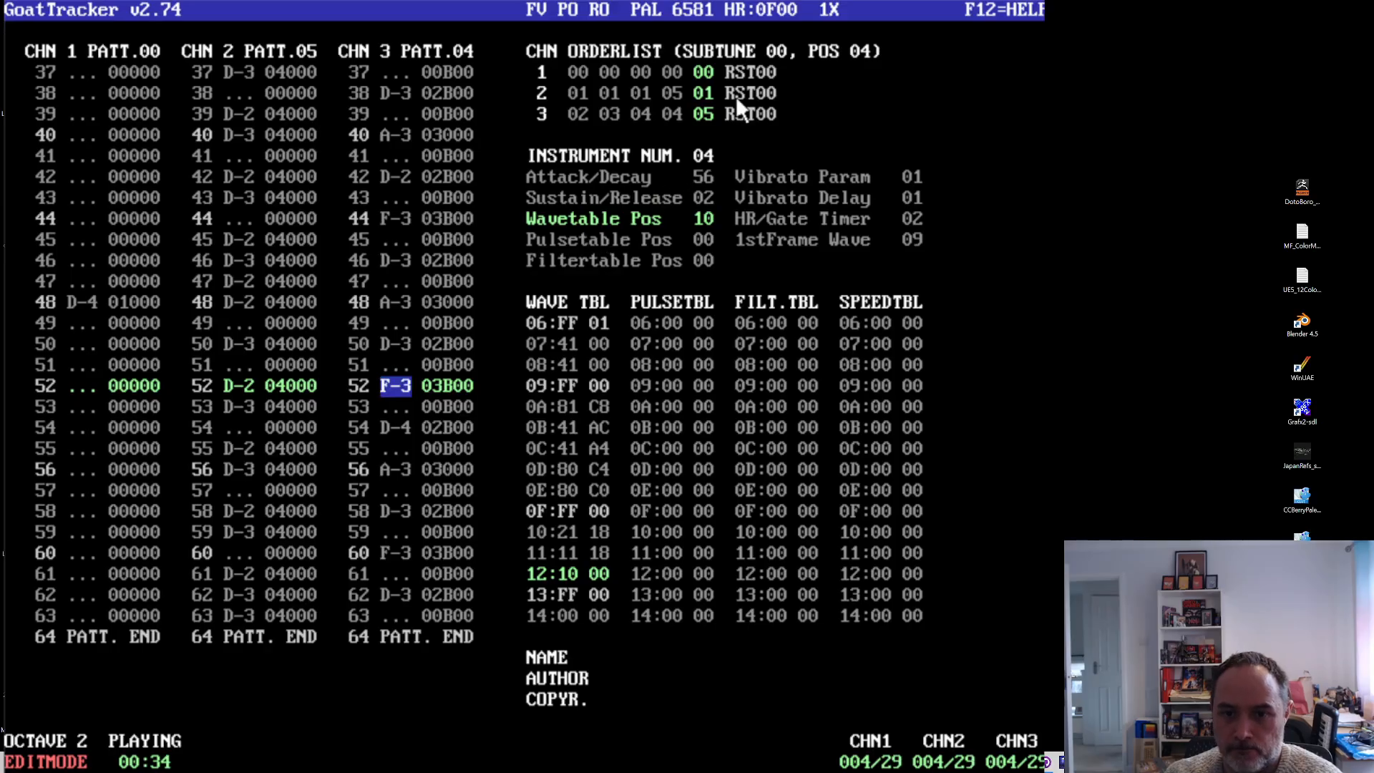
- Stop playback and insert another orderlist entry before the restart marker on channels 1, 2 and 3
click(711, 93)
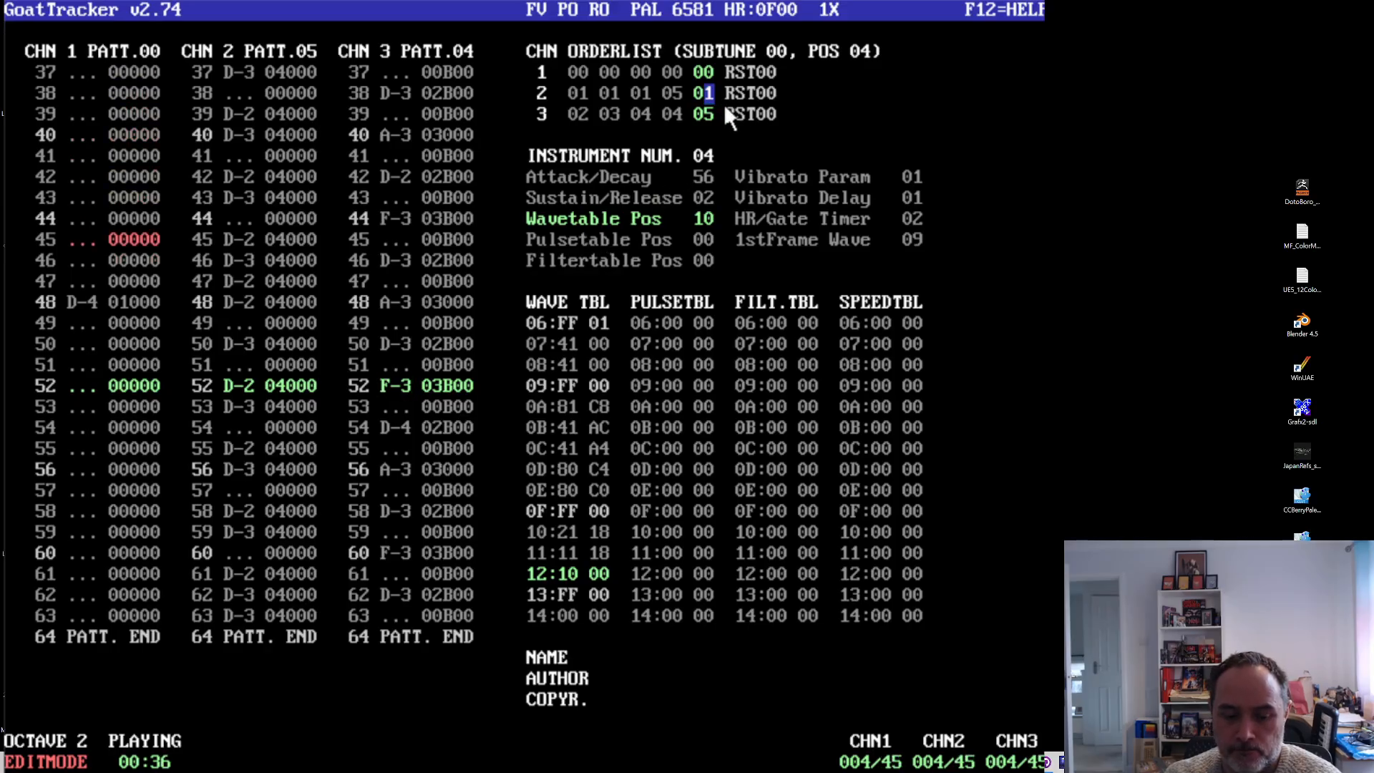
key(F4)
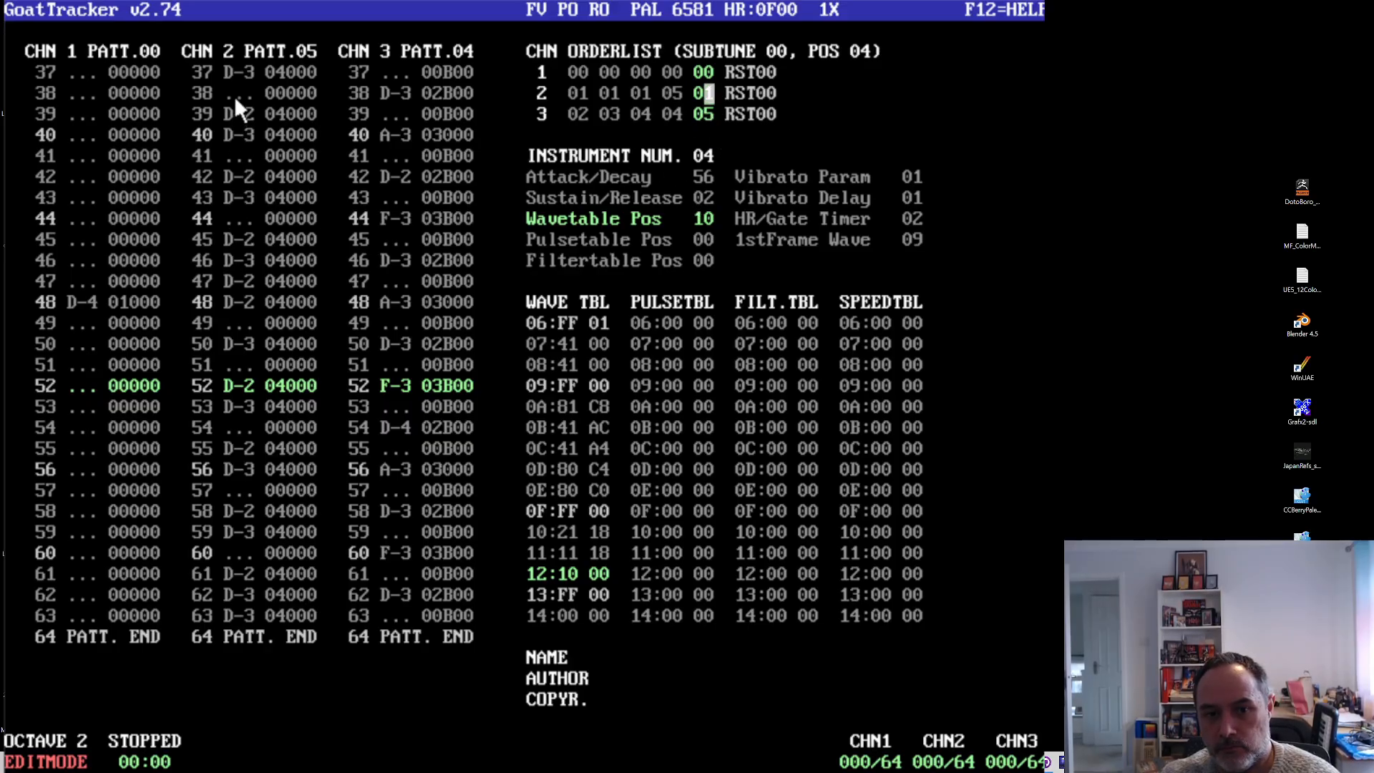
click(764, 76)
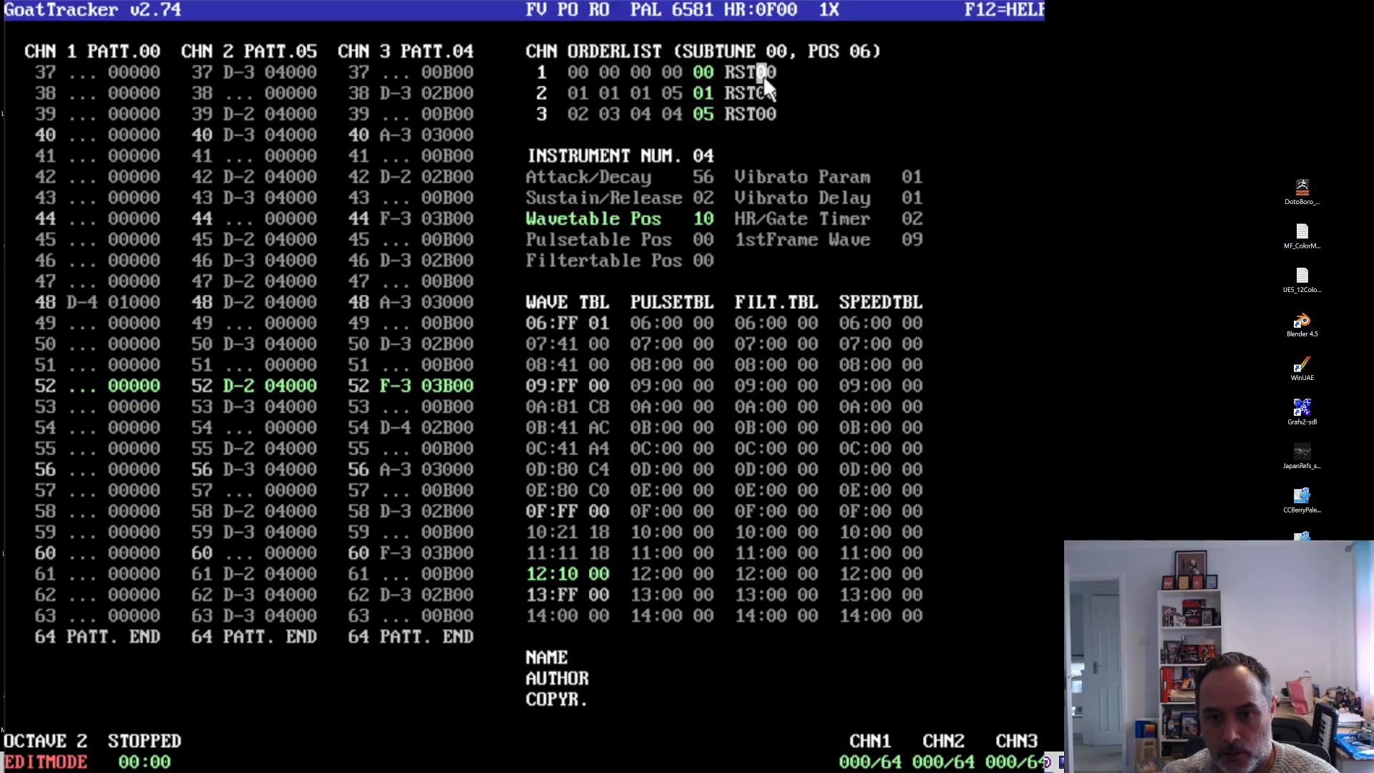
key(Insert)
key(Down)
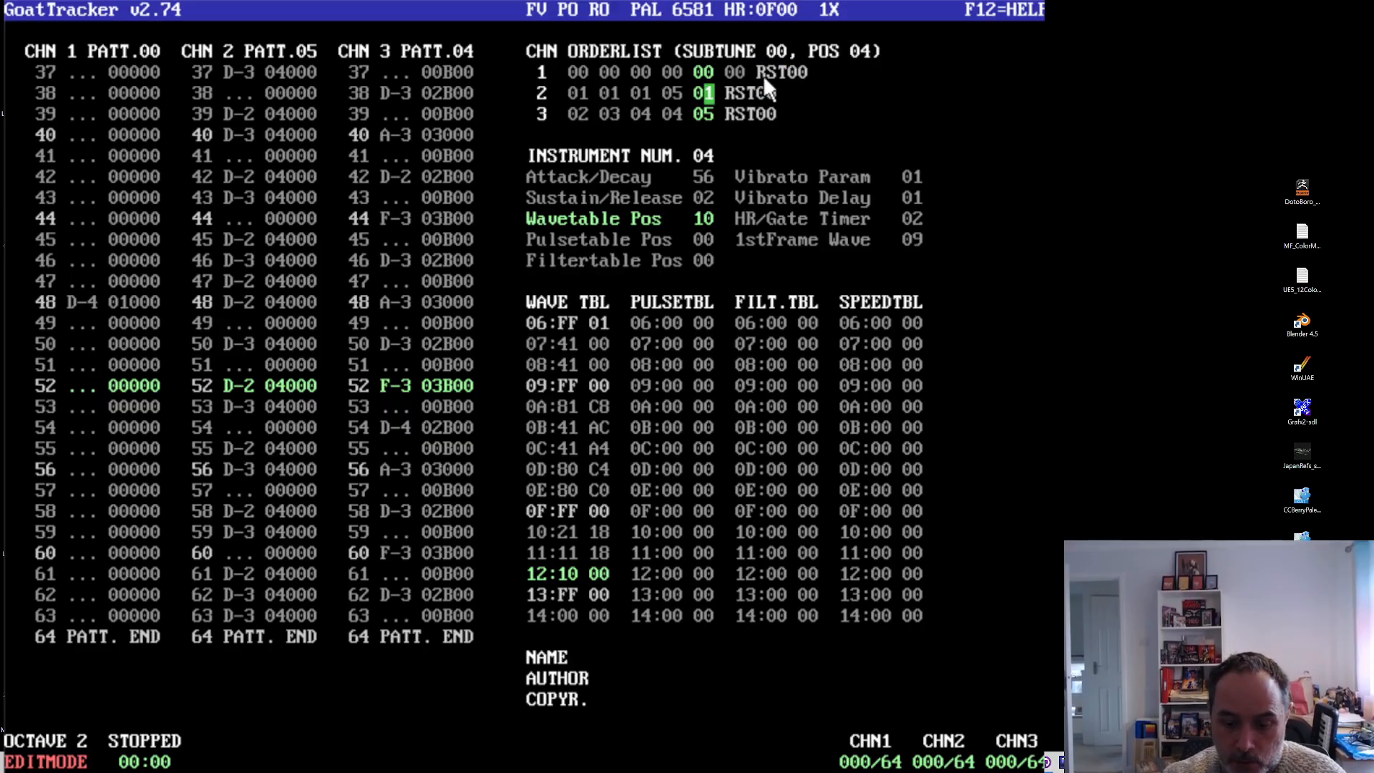
key(Insert)
key(Down)
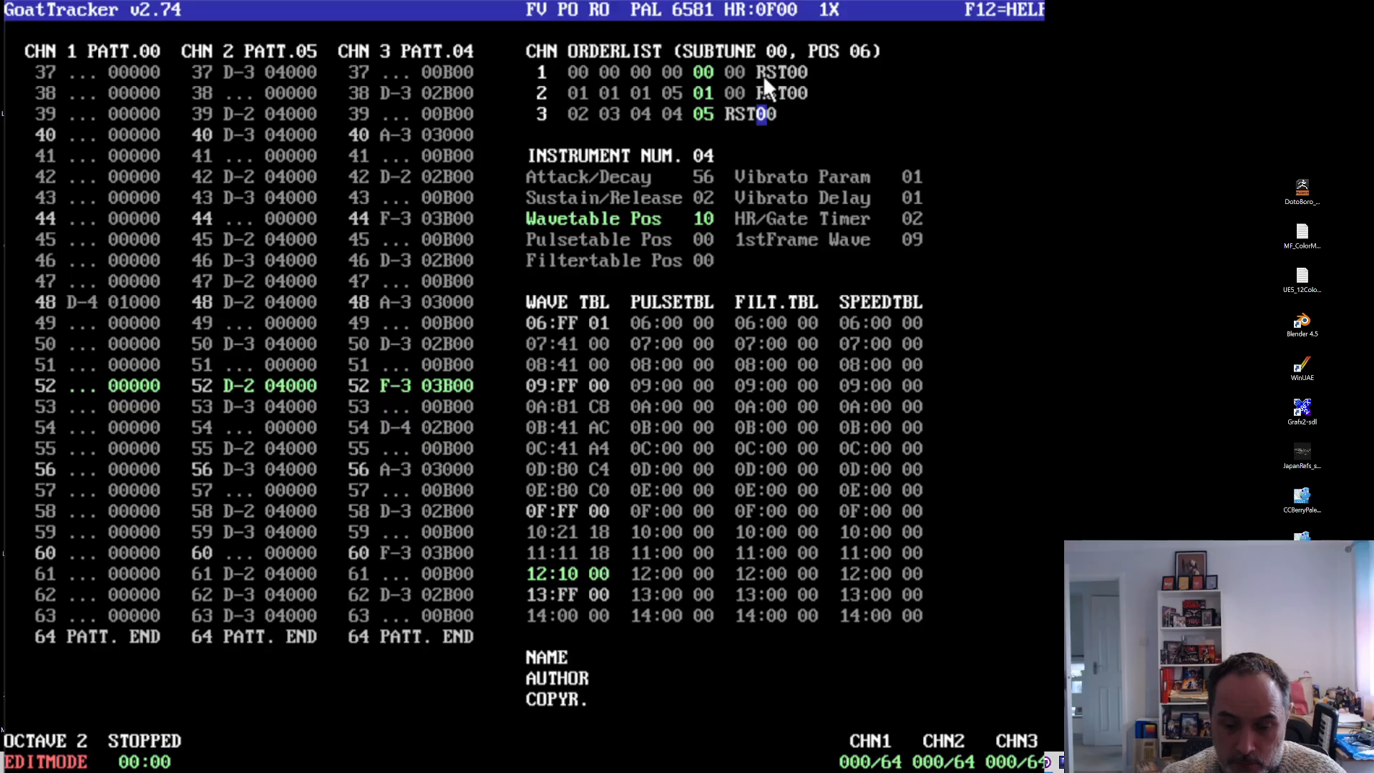
key(Insert)
- Set the new last orderlist entry to pattern 05 on channels 2 and 3
click(740, 90)
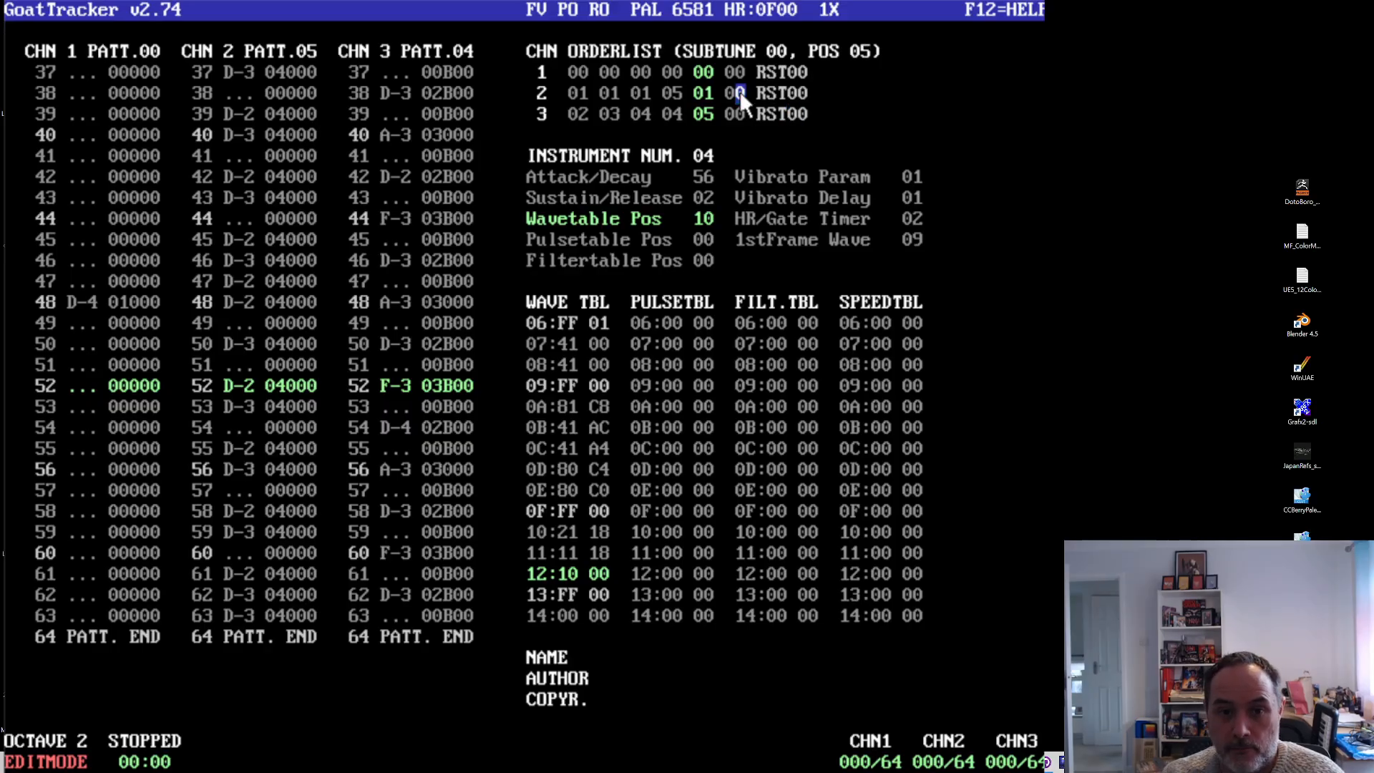
text(5)
key(Down)
key(Left)
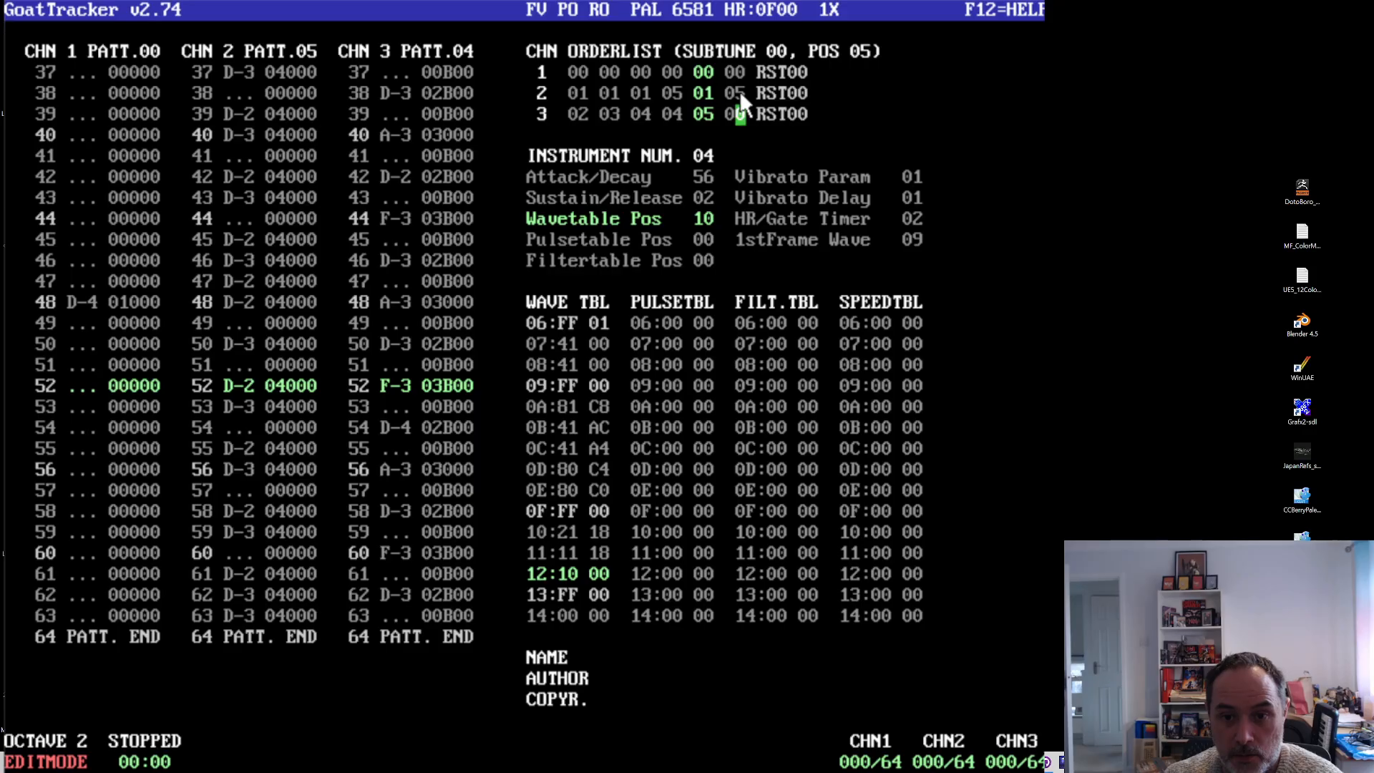
text(5)
- Play the song from the marked orderlist position 04 to hear the extended ending
key(Up)
key(Up)
key(Left)
key(Left)
key(Left)
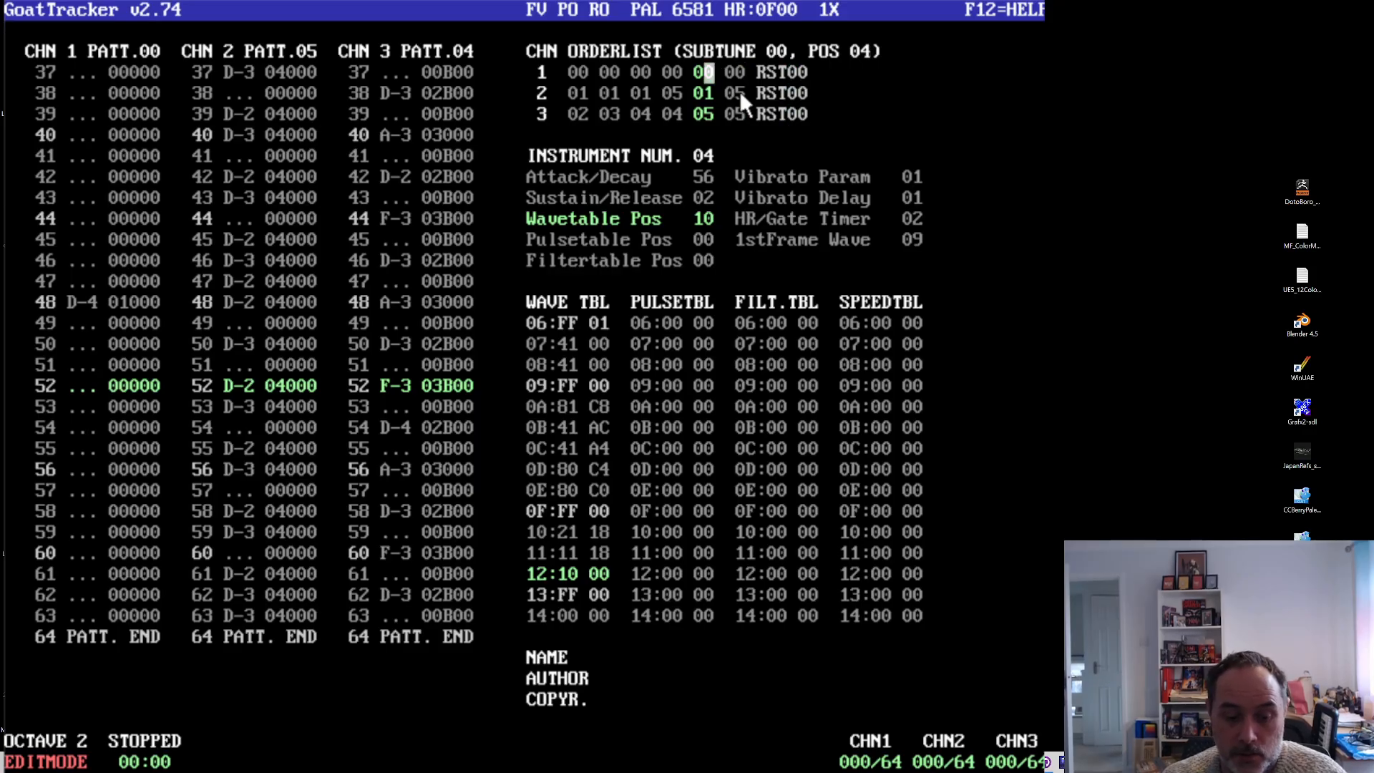
key(F2)
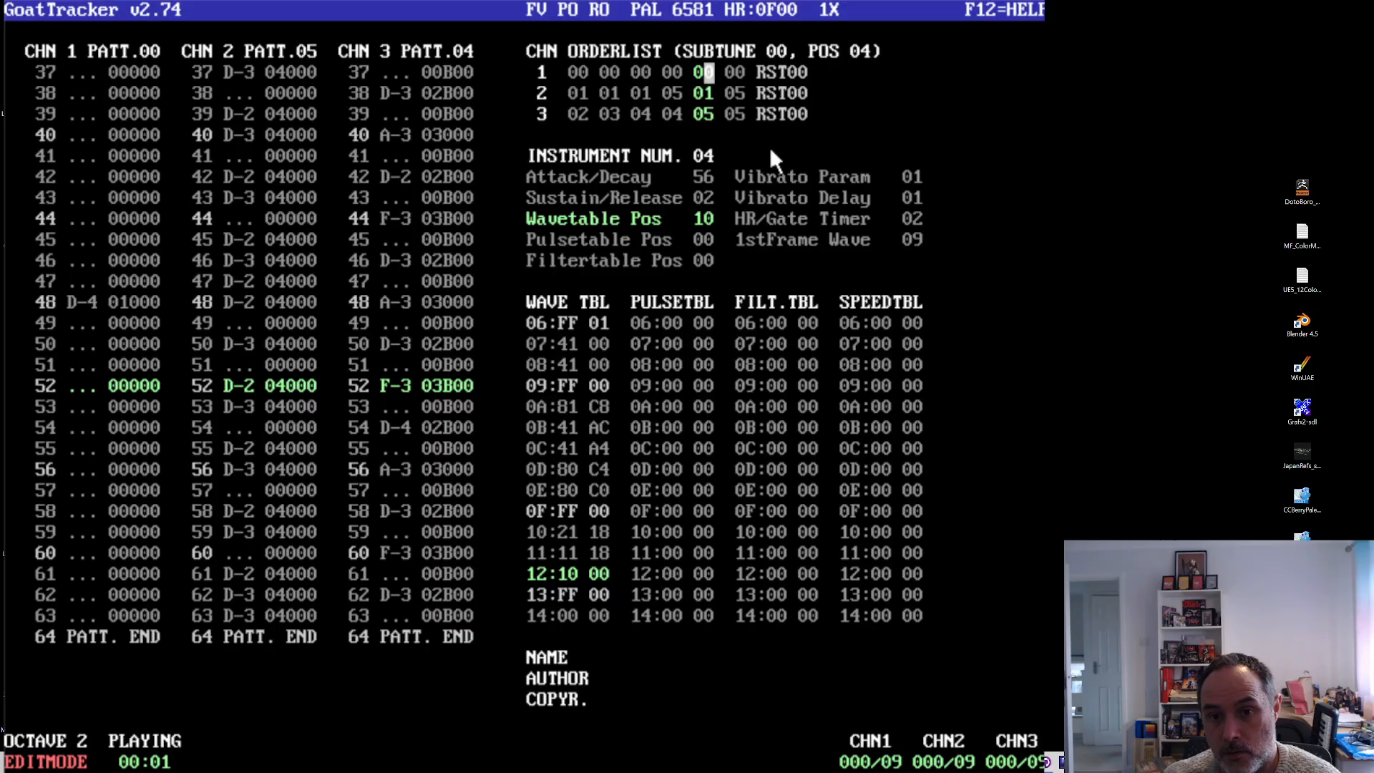
- Switch the SID model to 8580, replay the song from the beginning to compare the sound, and stop playback
key(F1)
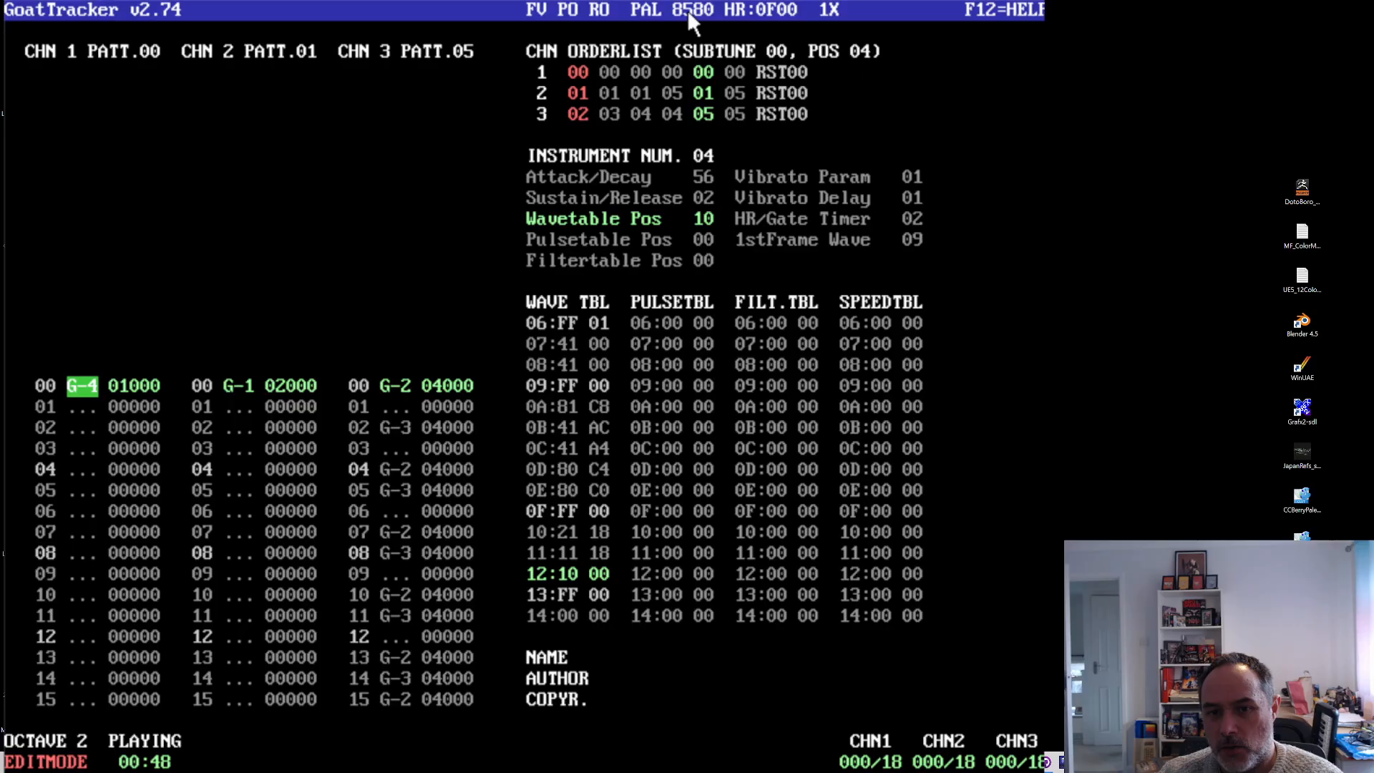
key(F4)
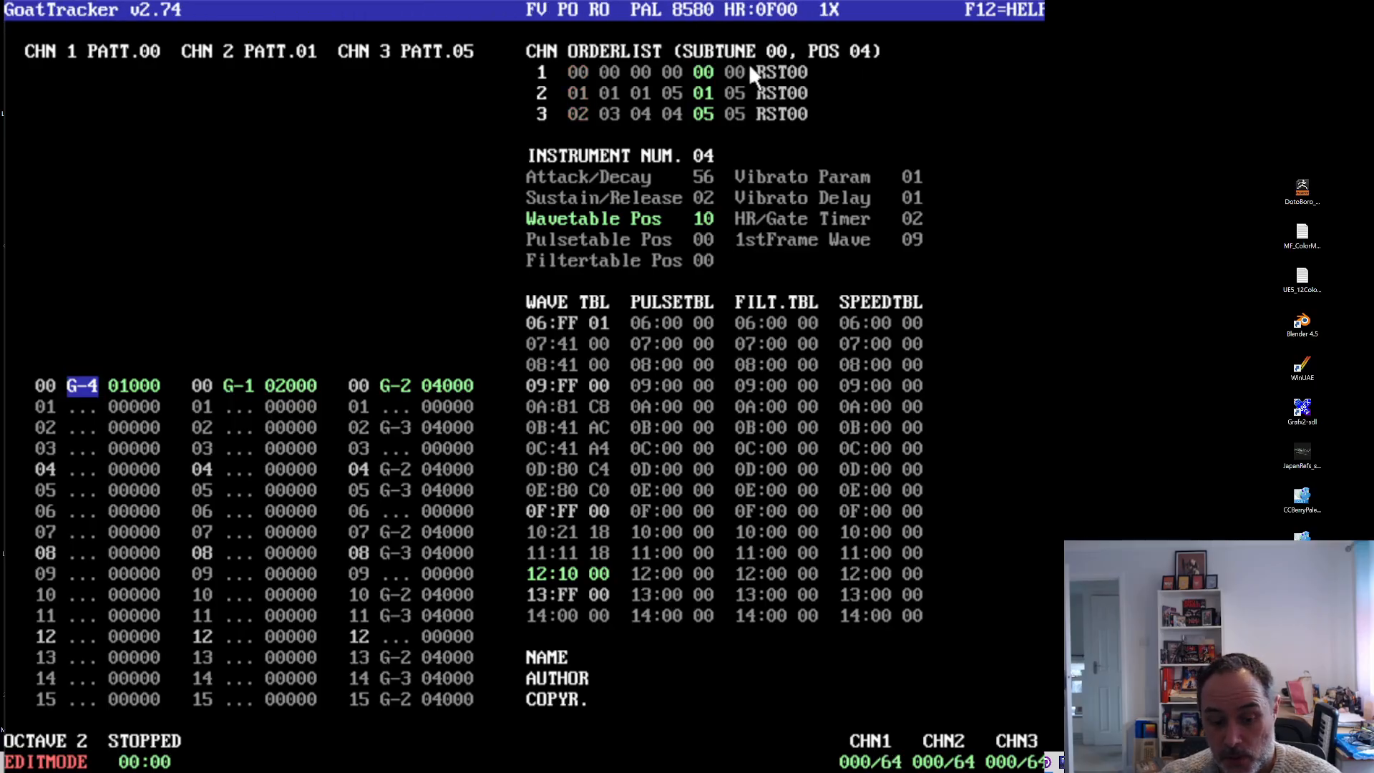
key(F1)
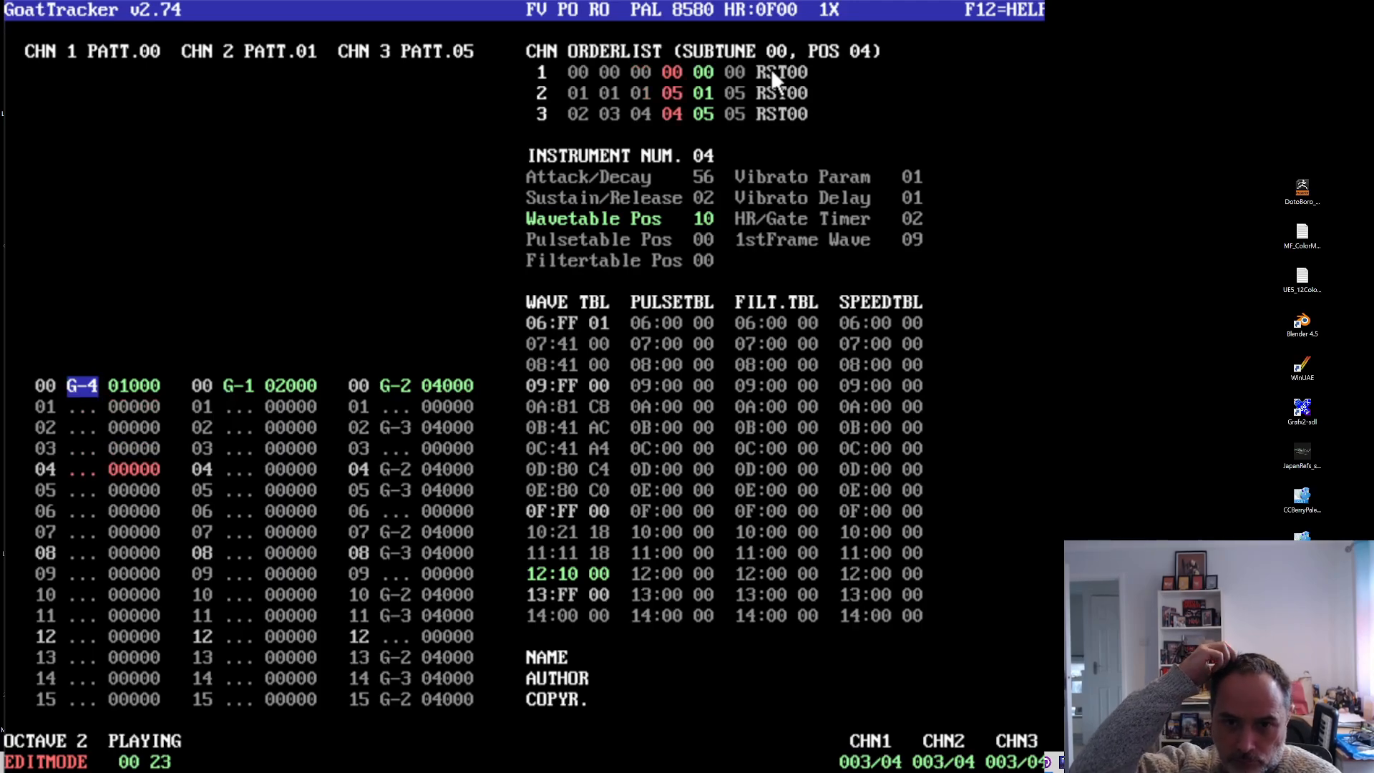
key(F4)
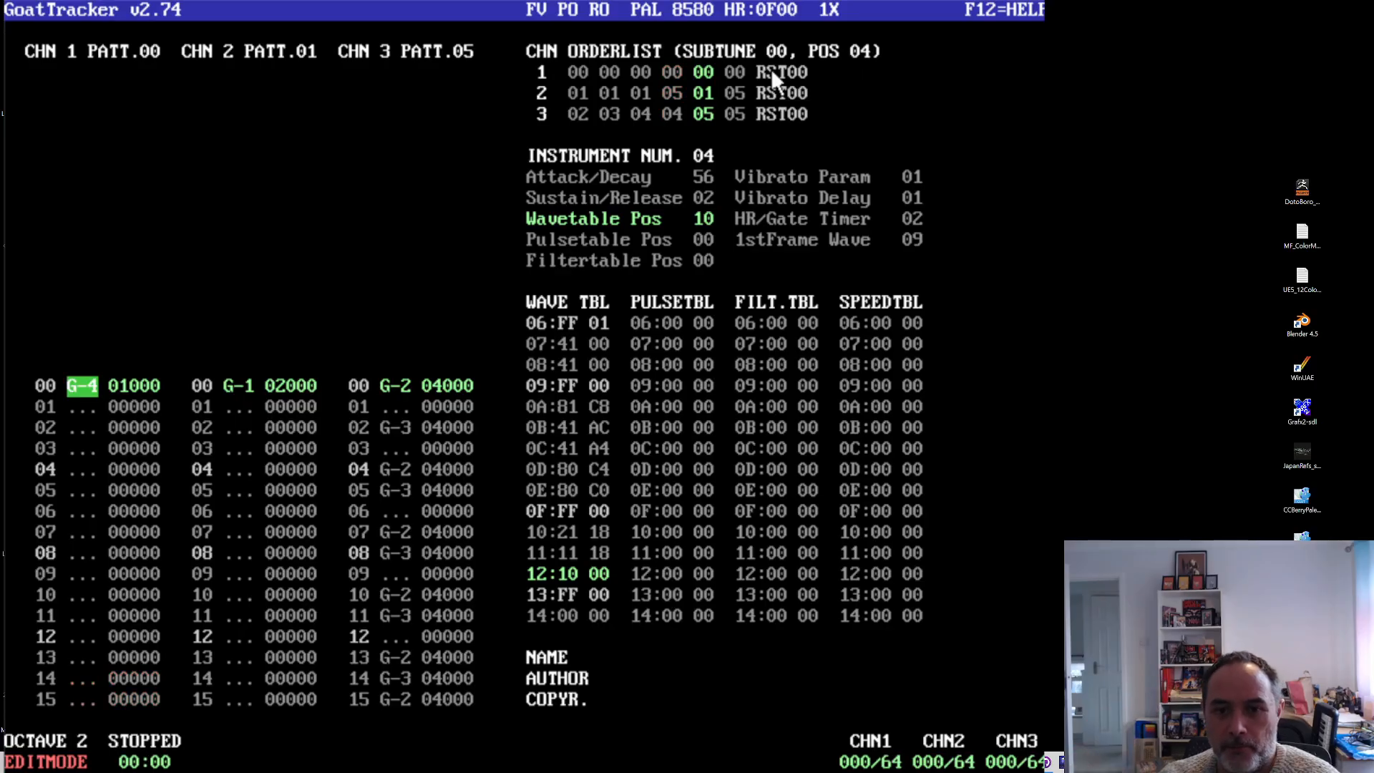
- Load the patterns of orderlist position 03 for editing, play the song from the start and set the SID model to 6581
click(678, 76)
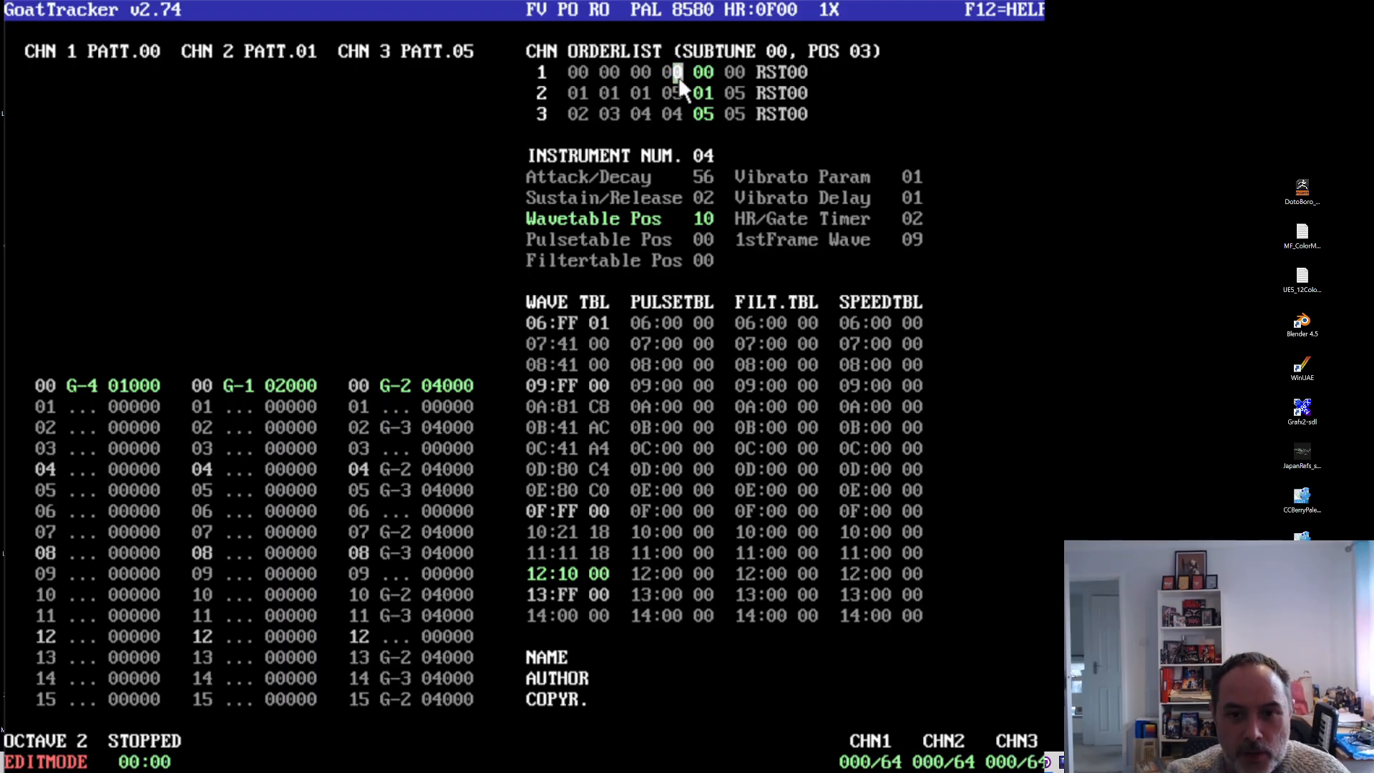
key(Return)
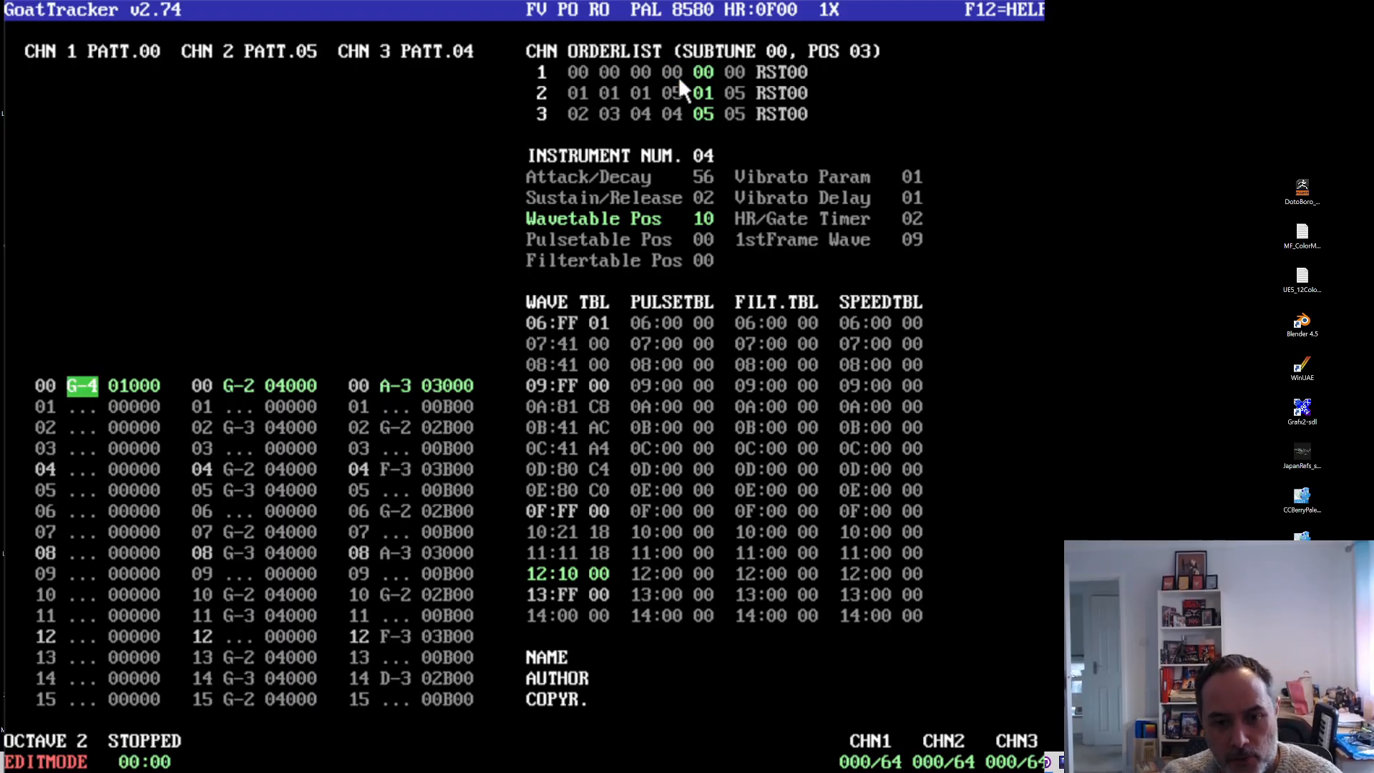
key(F1)
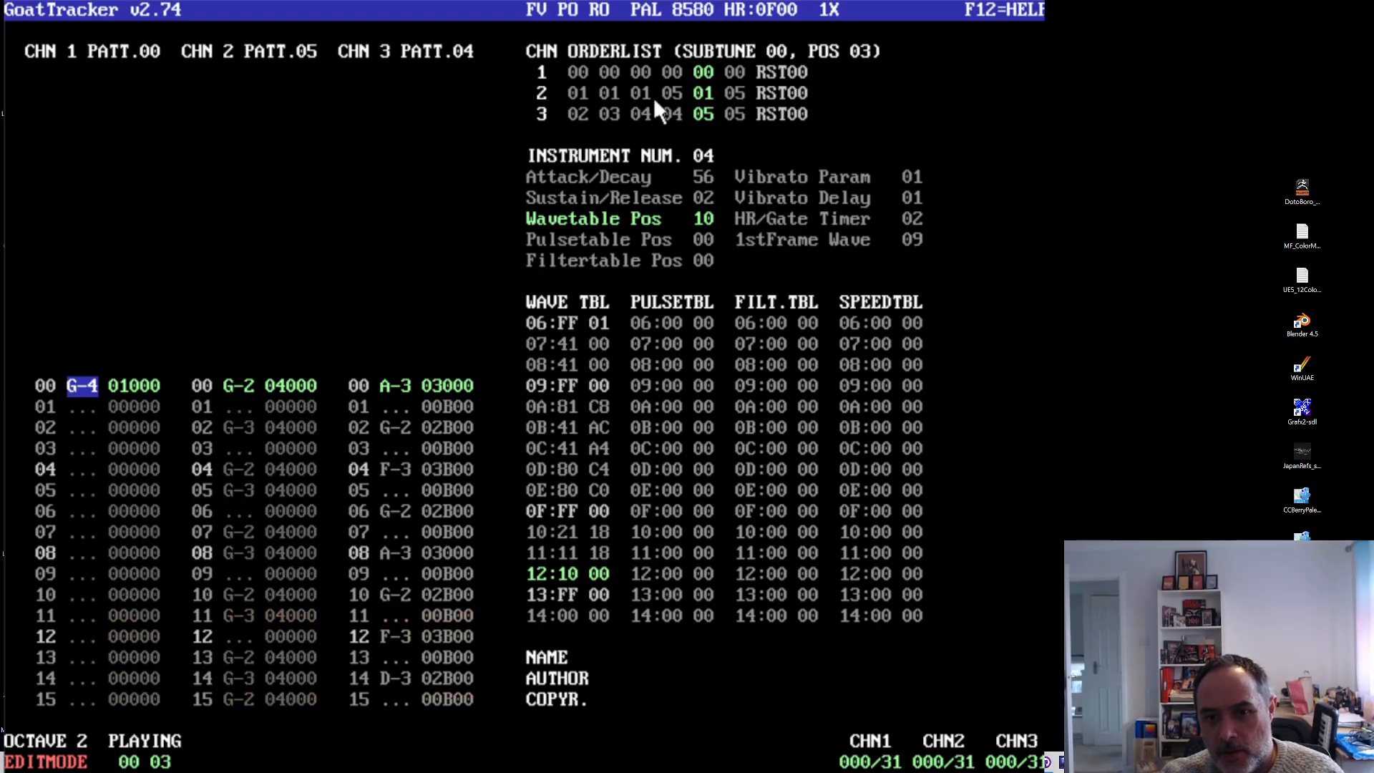
click(687, 9)
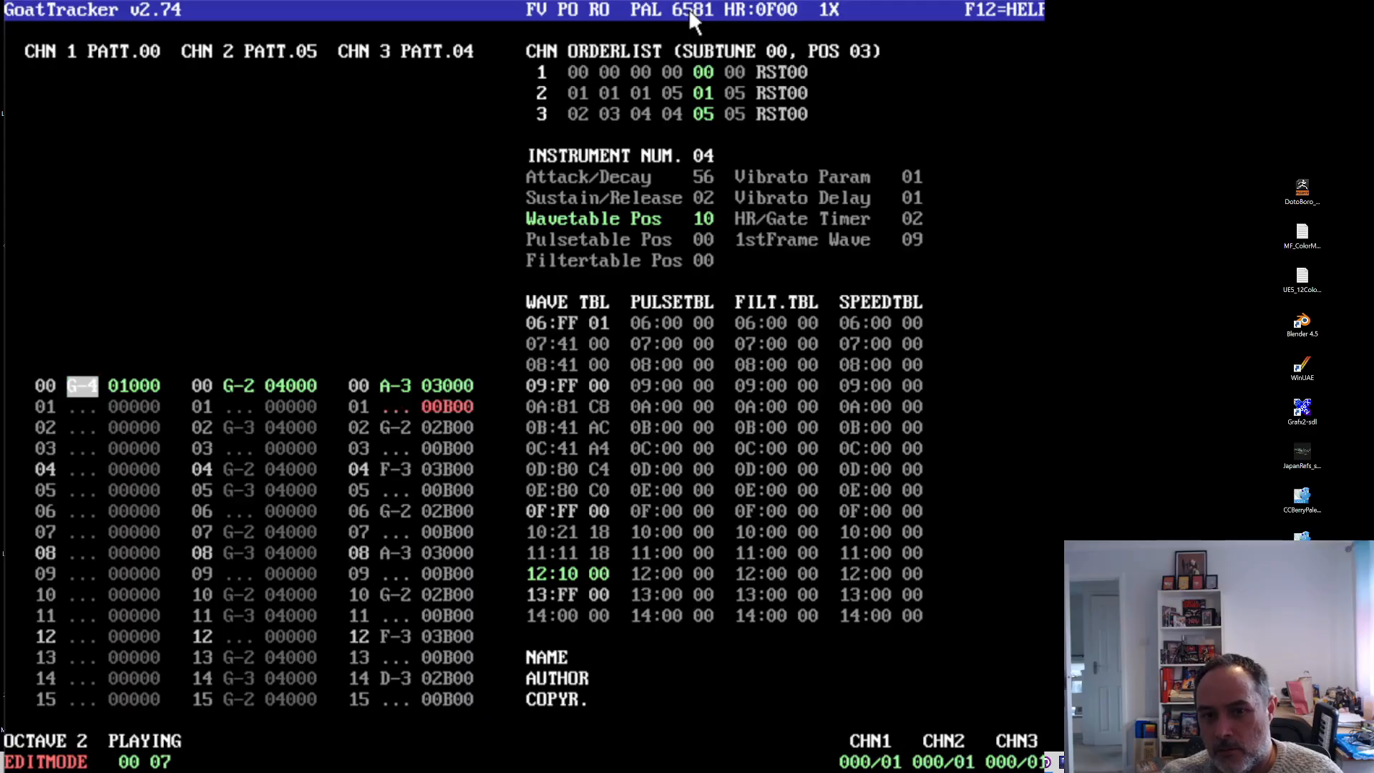
- Try the song at the 2X speed multiplier, stop playback and return the multiplier to 1X
key(F4)
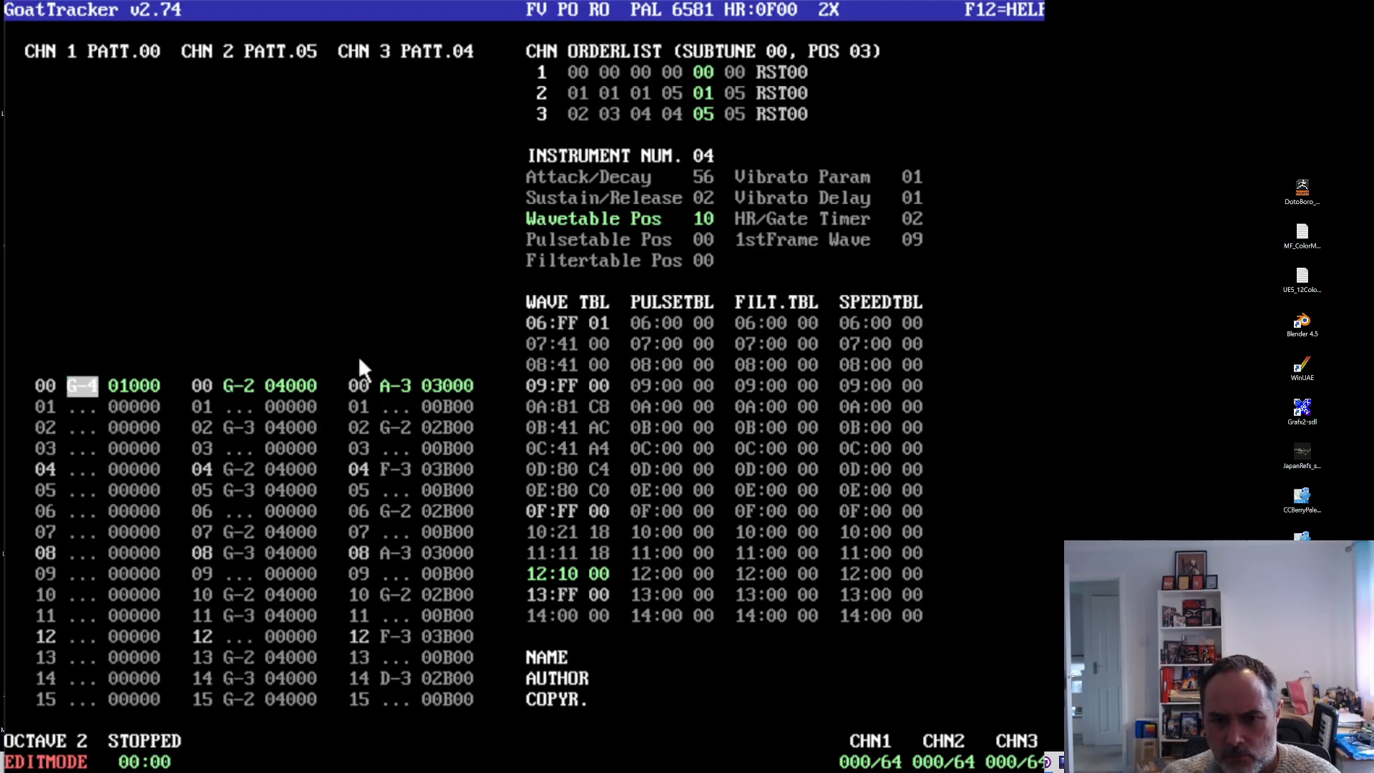
key(F1)
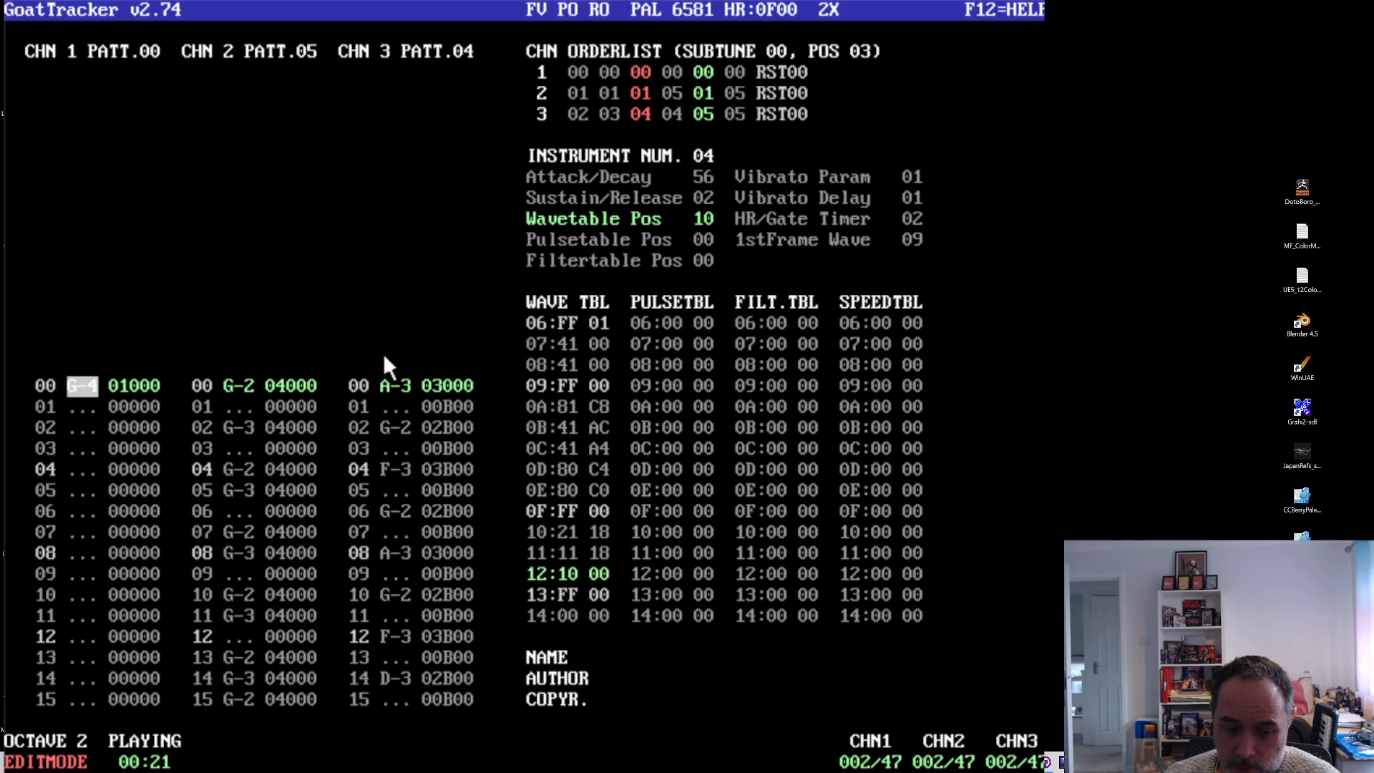
key(F4)
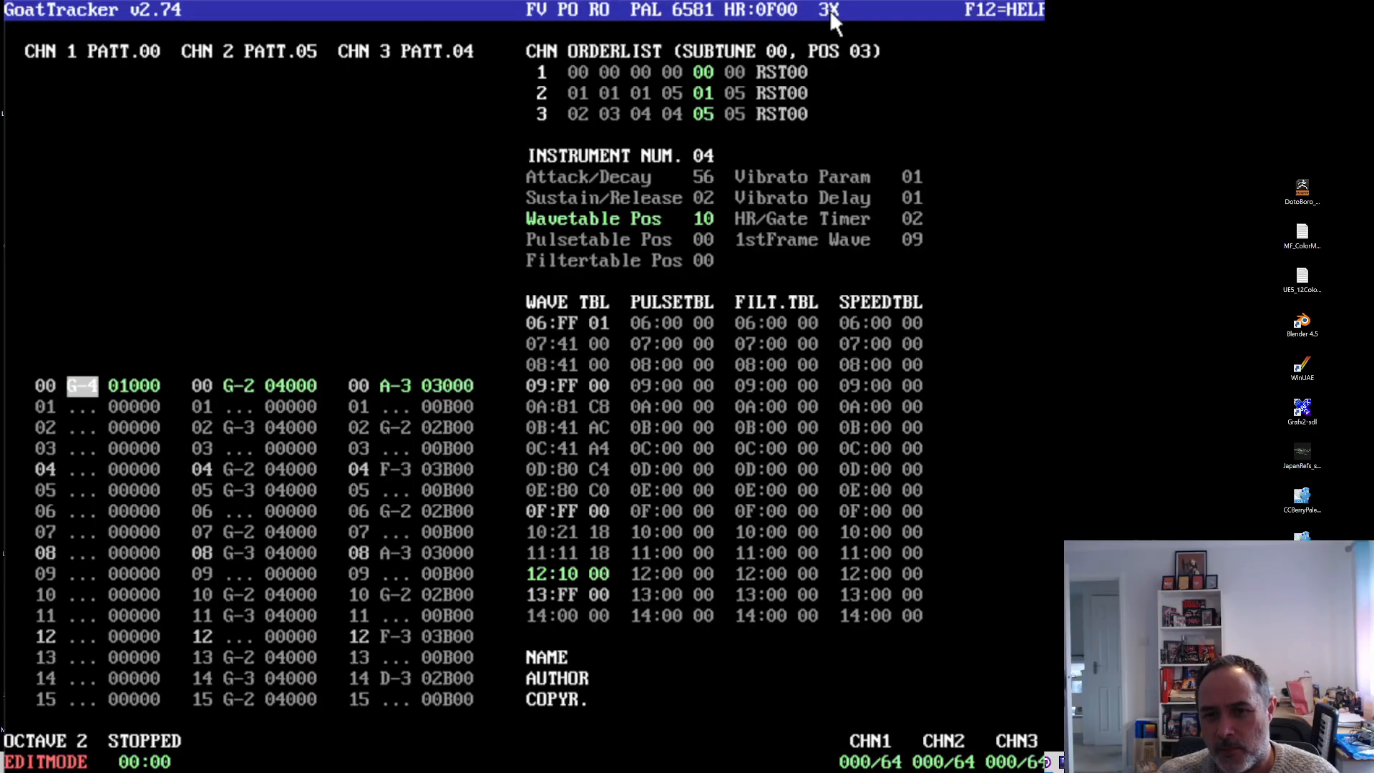
click(822, 9)
click(825, 10)
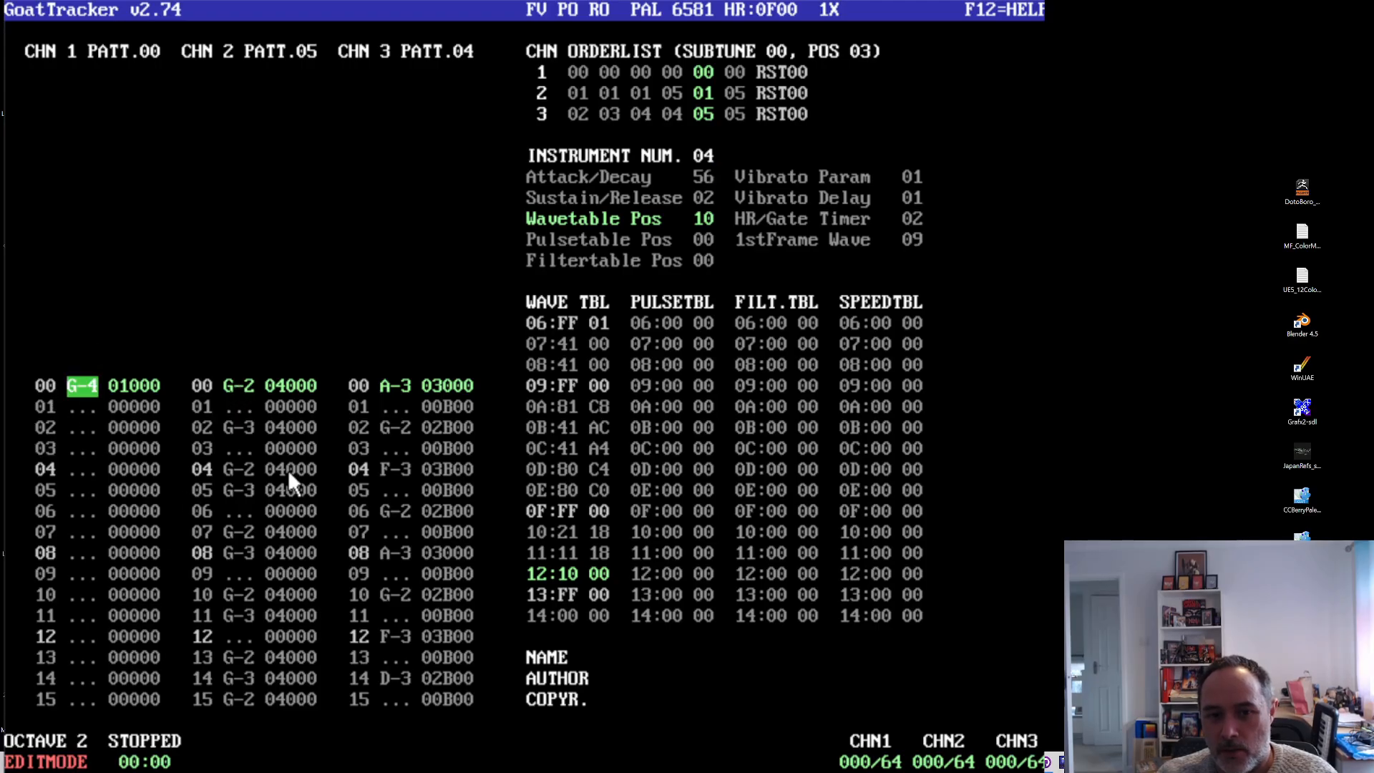
- Examine rows 01 to 03 of the filter table and the command column of channel 3's pattern 04
click(793, 94)
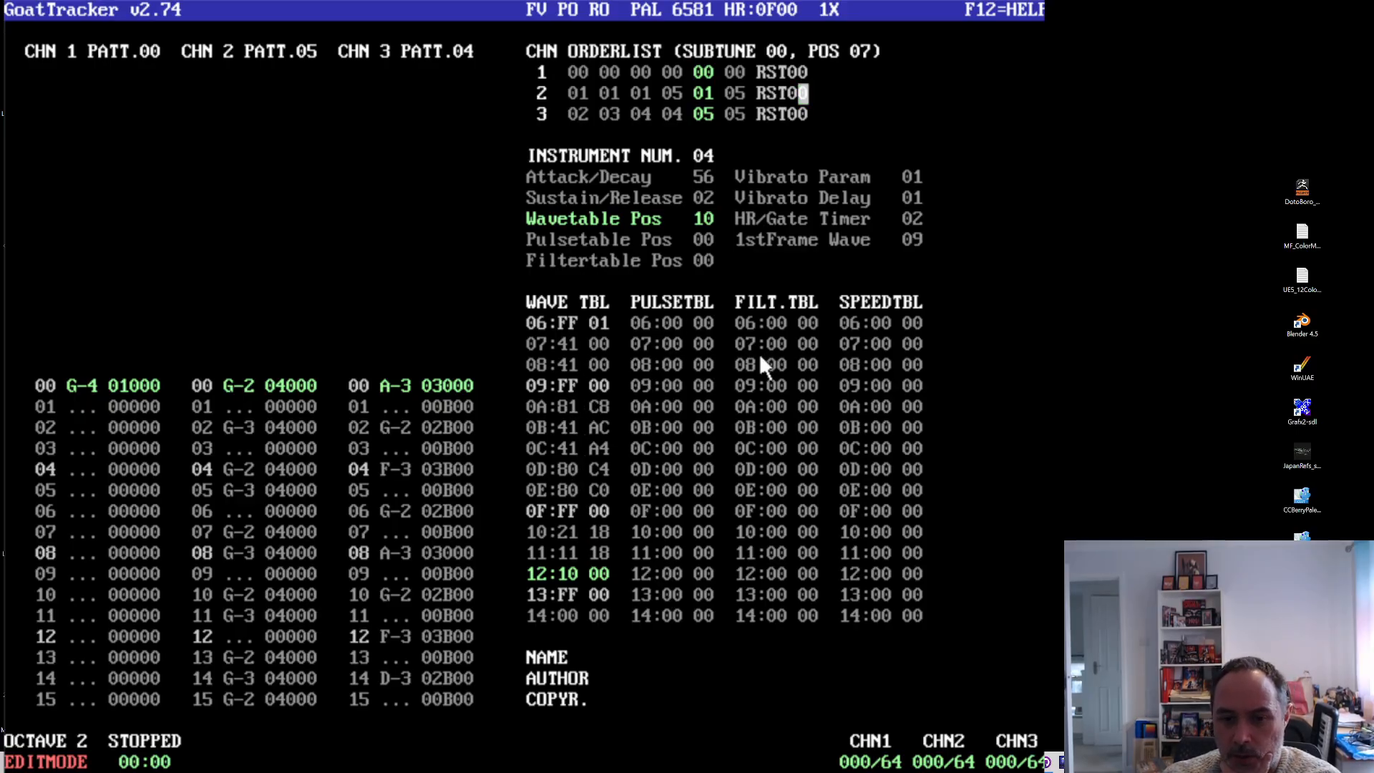
click(776, 339)
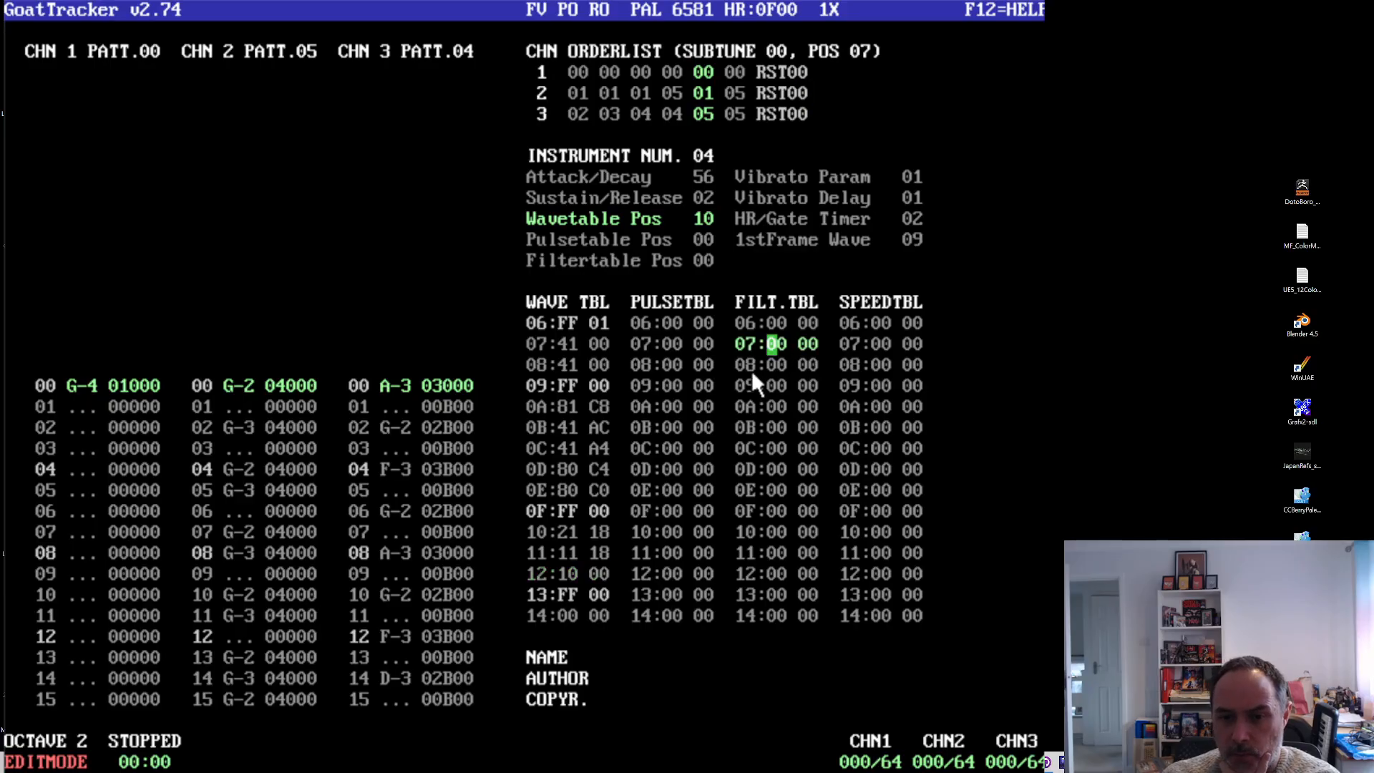
key(Up)
key(Up)
key(Up)
key(Up)
key(Up)
key(Up)
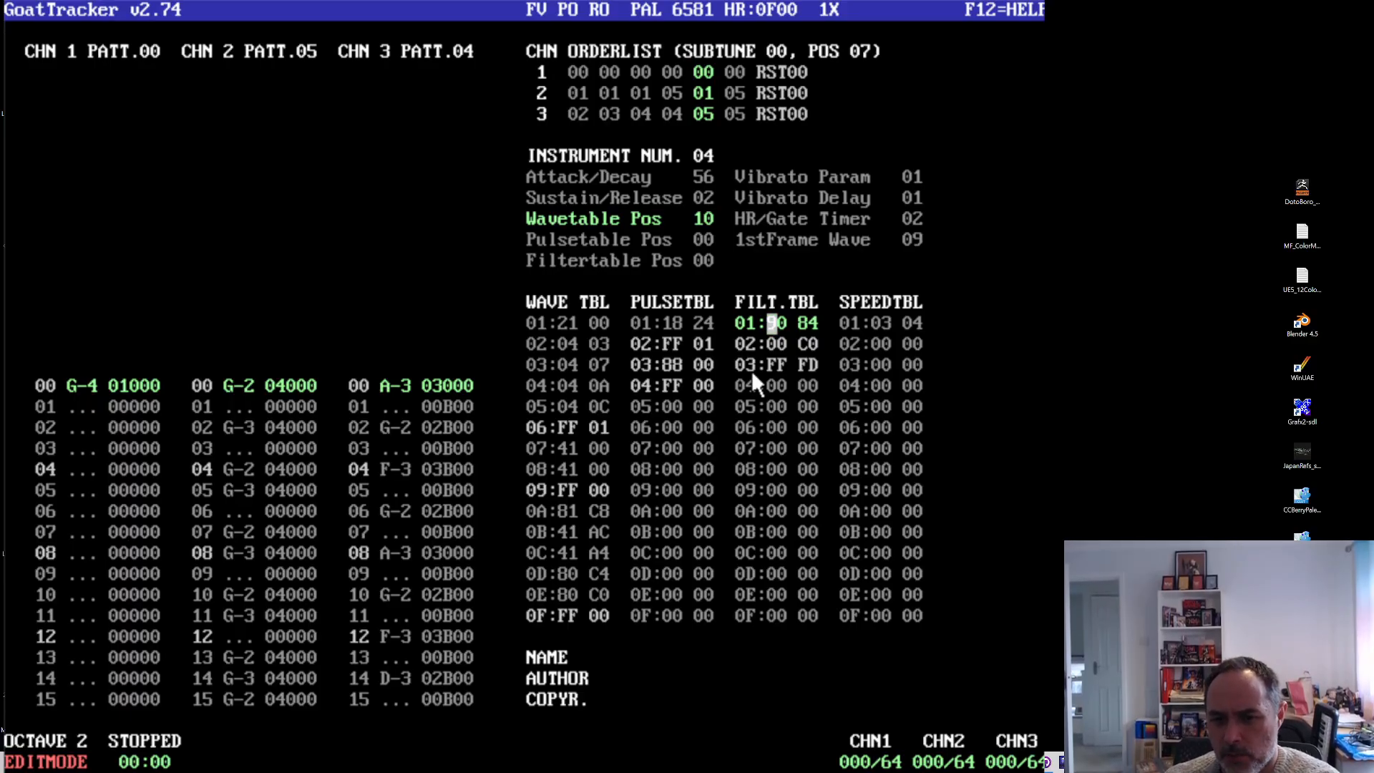
key(Right)
key(Right)
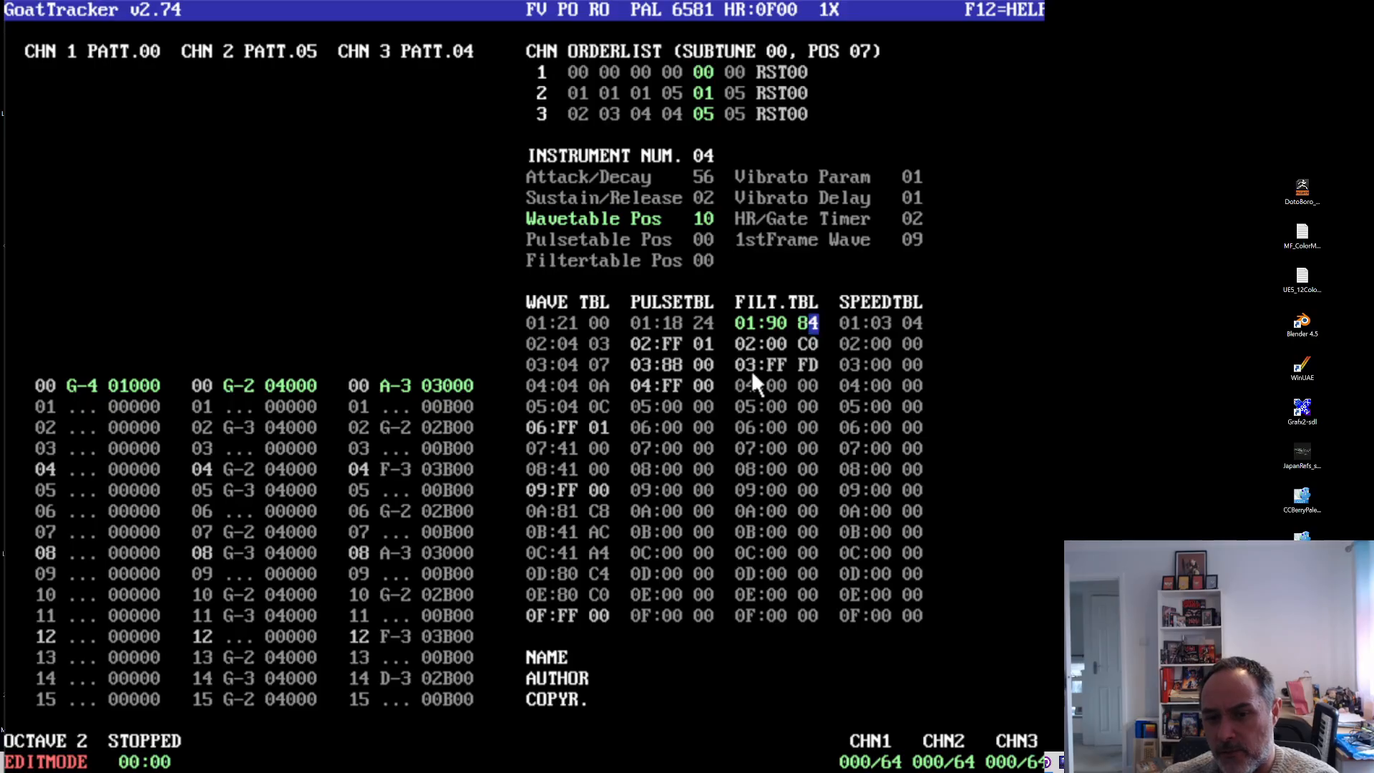
key(Left)
key(Right)
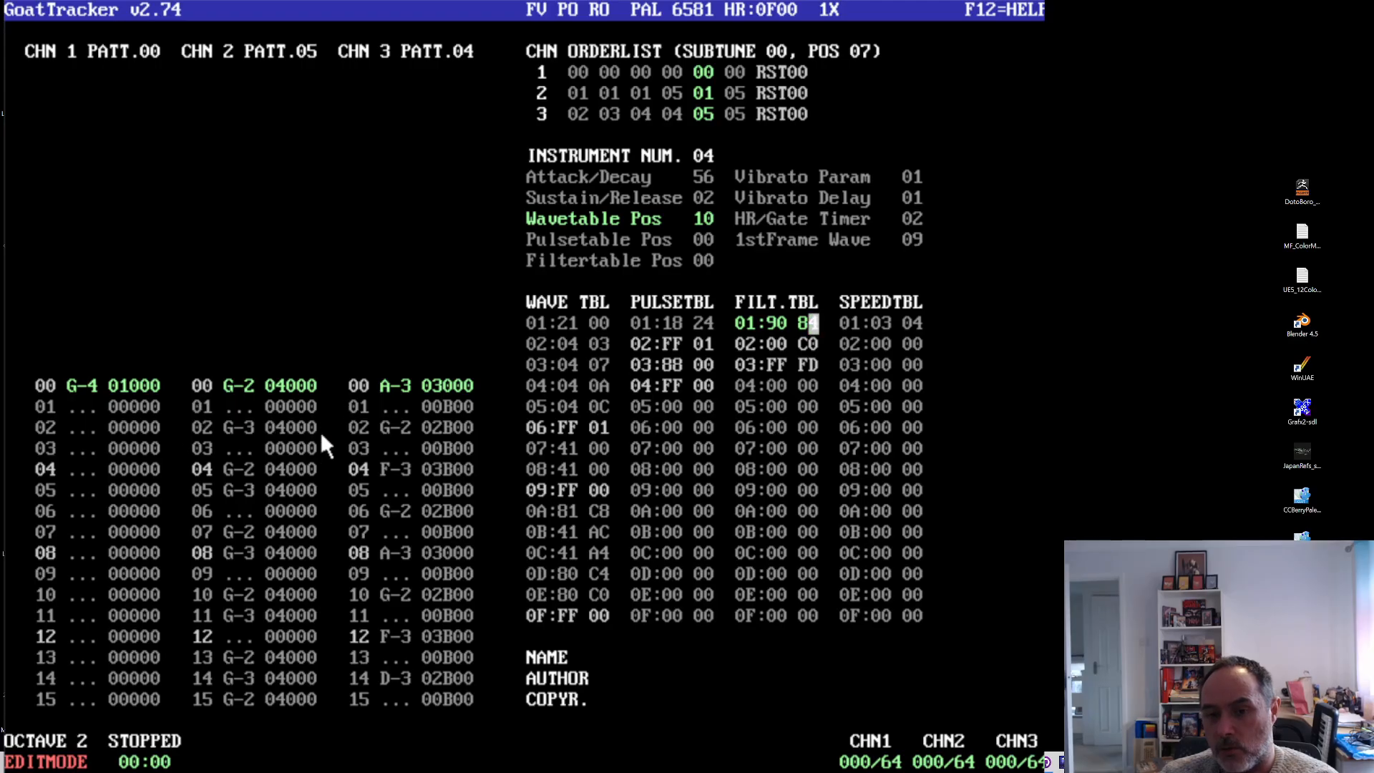
click(456, 427)
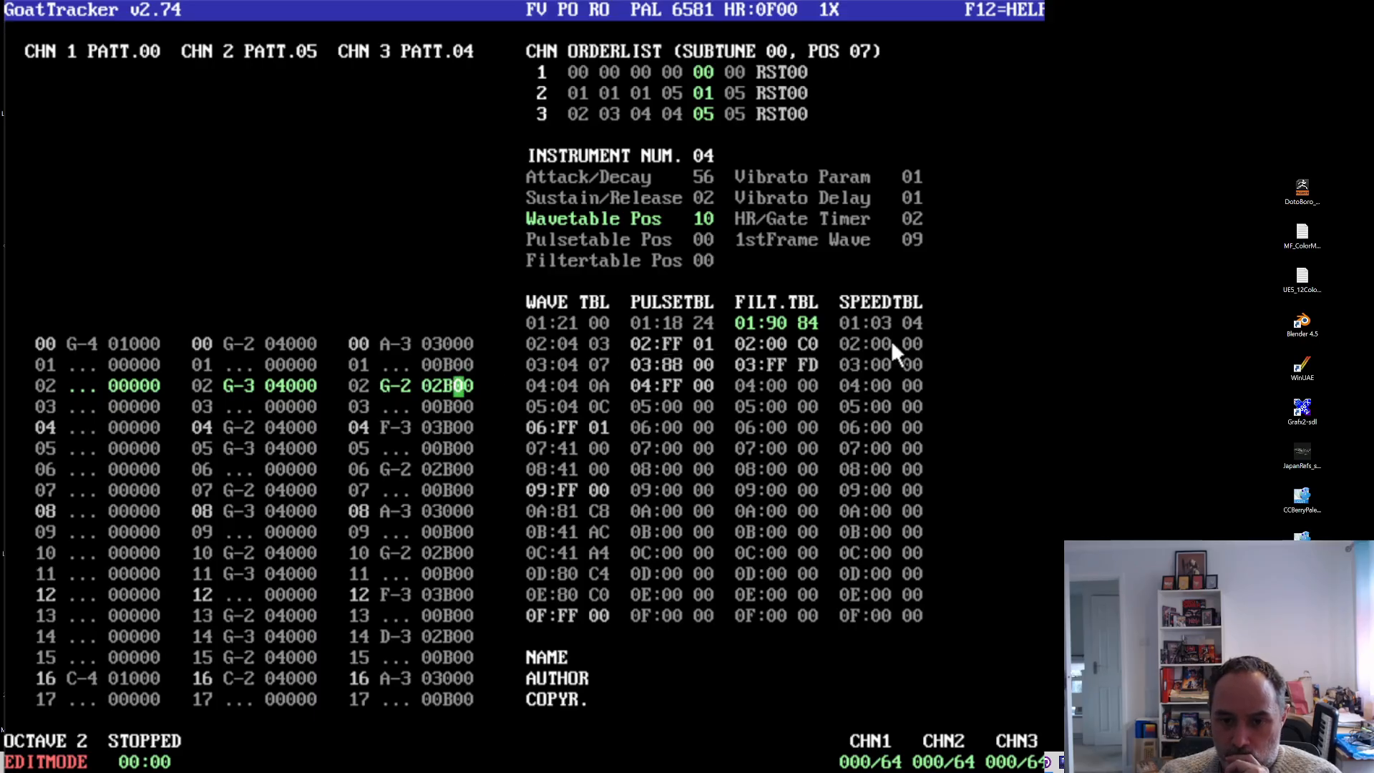
click(811, 368)
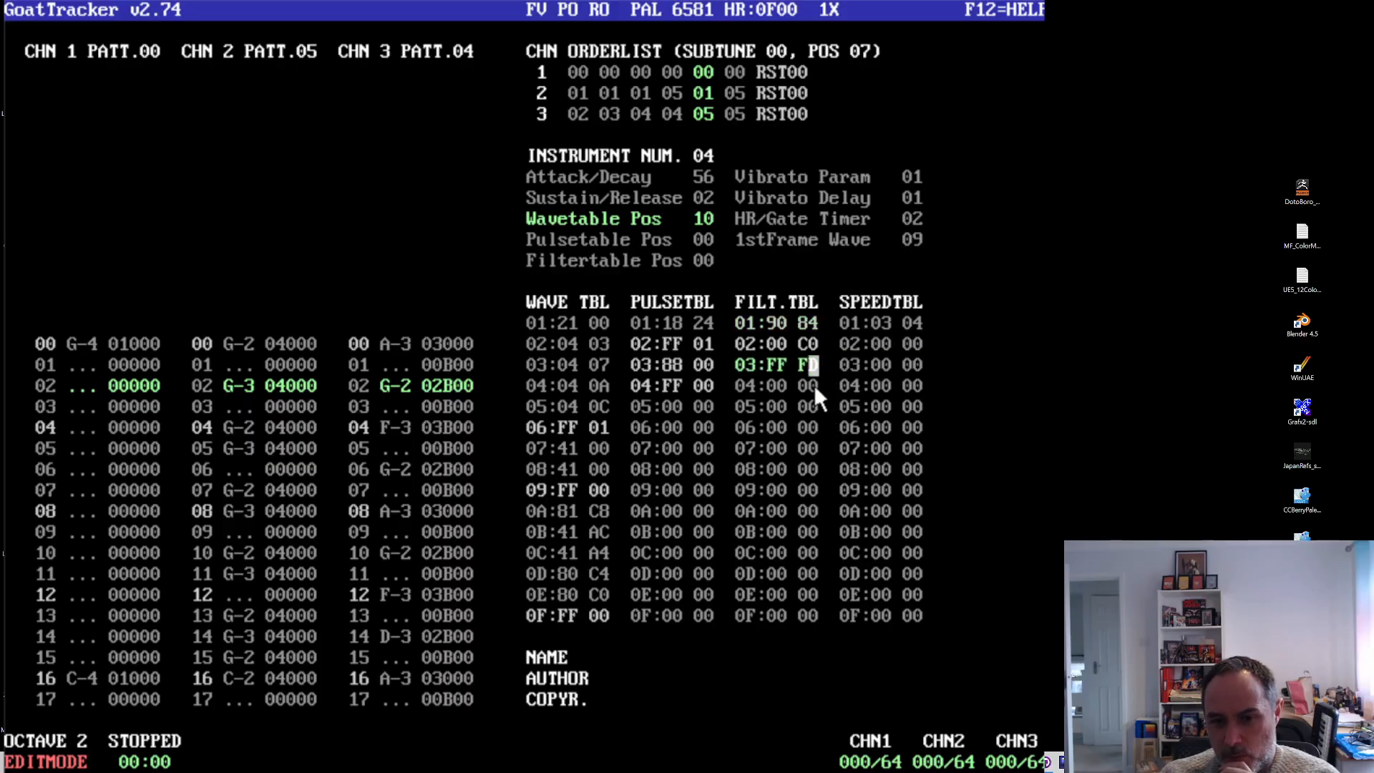